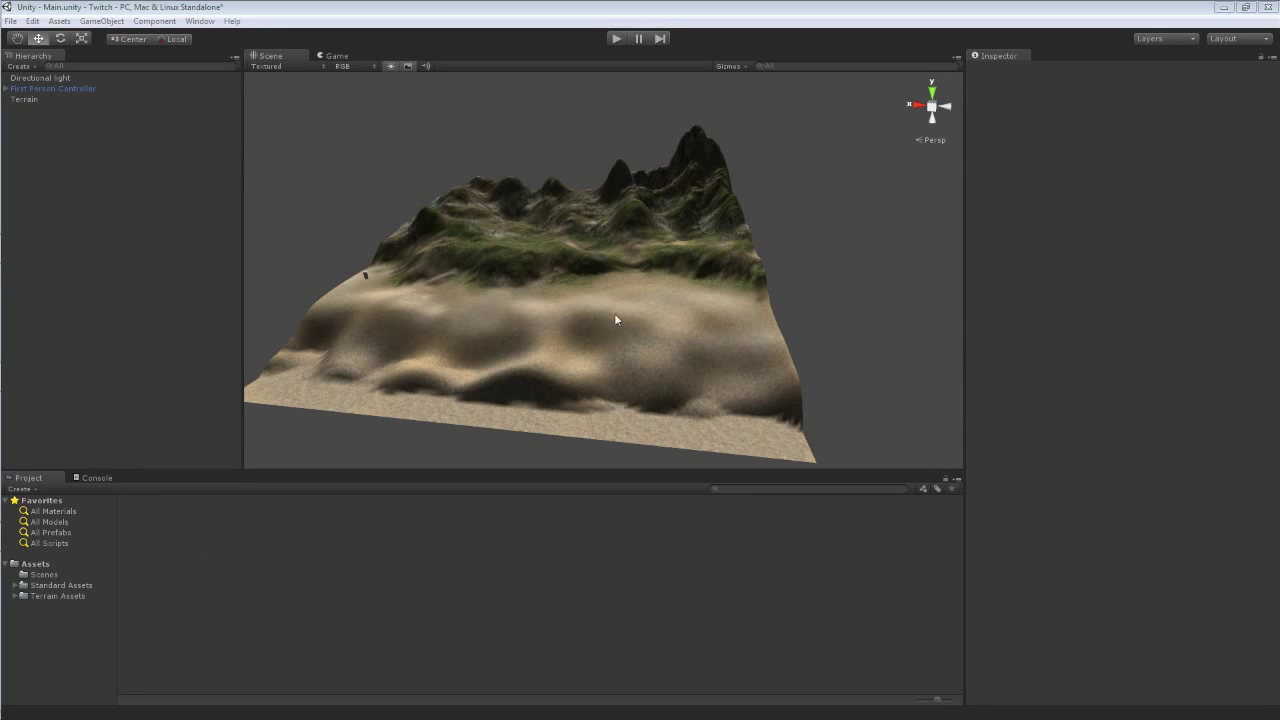
- Select the terrain and examine its mountains, grassy hills and sandy shore from several sides
{"action": "left_click", "coordinate": [650, 270]}
{"action": "left_click_drag", "start_coordinate": [754, 284], "coordinate": [953, 291], "text": "alt"}
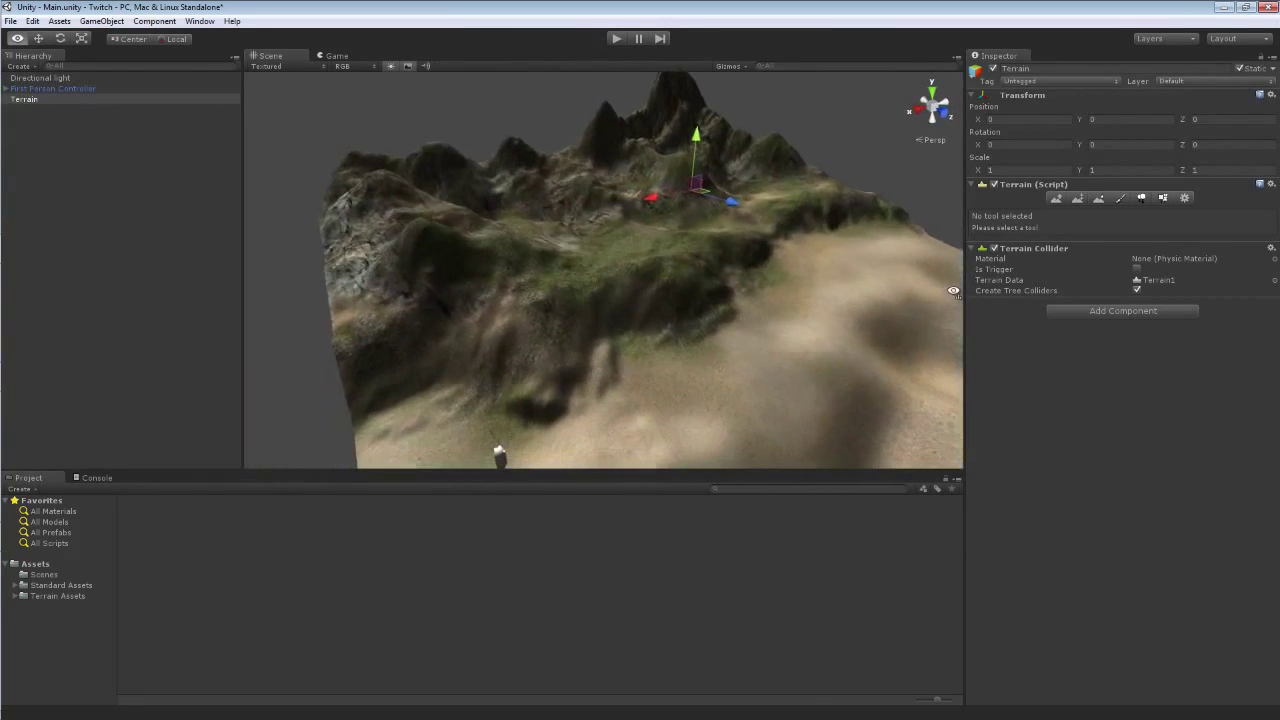
{"action": "scroll", "coordinate": [953, 293], "scroll_direction": "down", "scroll_amount": 8}
{"action": "left_click_drag", "start_coordinate": [602, 159], "coordinate": [534, 211], "text": "alt"}
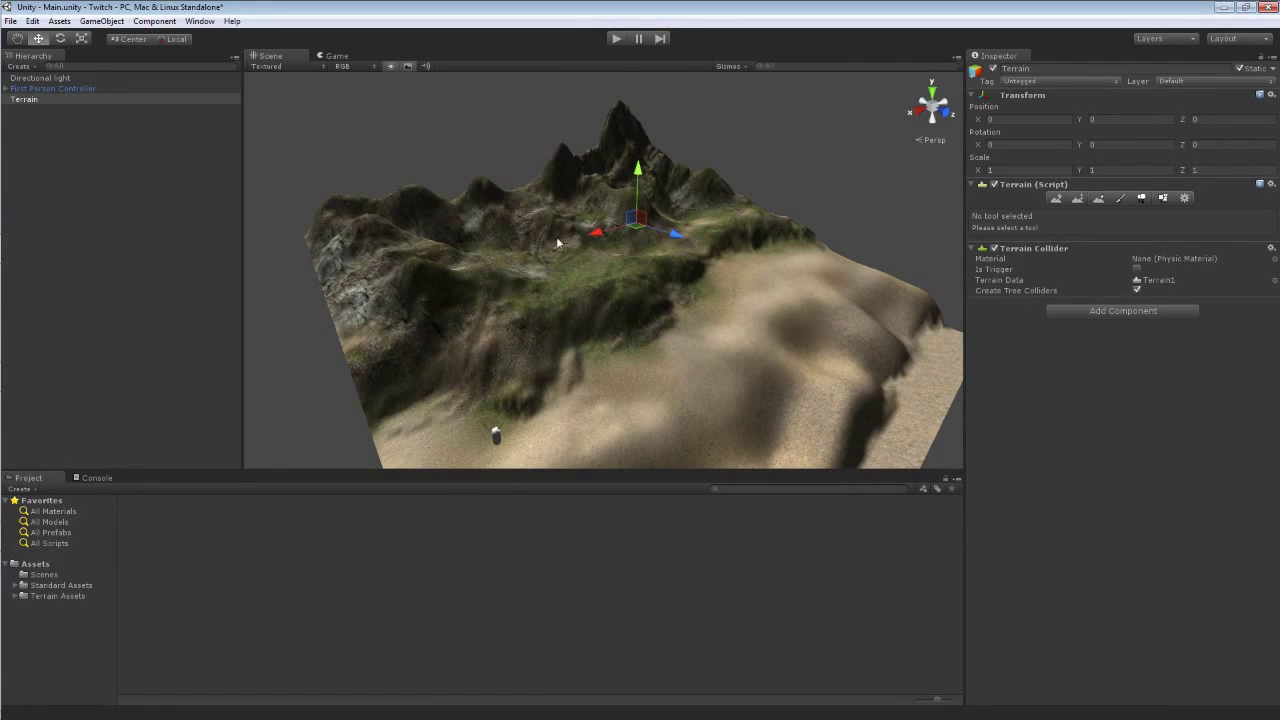
{"action": "key", "text": "alt"}
{"action": "left_click_drag", "start_coordinate": [660, 260], "coordinate": [585, 305], "text": "alt"}
{"action": "left_click_drag", "start_coordinate": [749, 297], "coordinate": [720, 218], "text": "alt"}
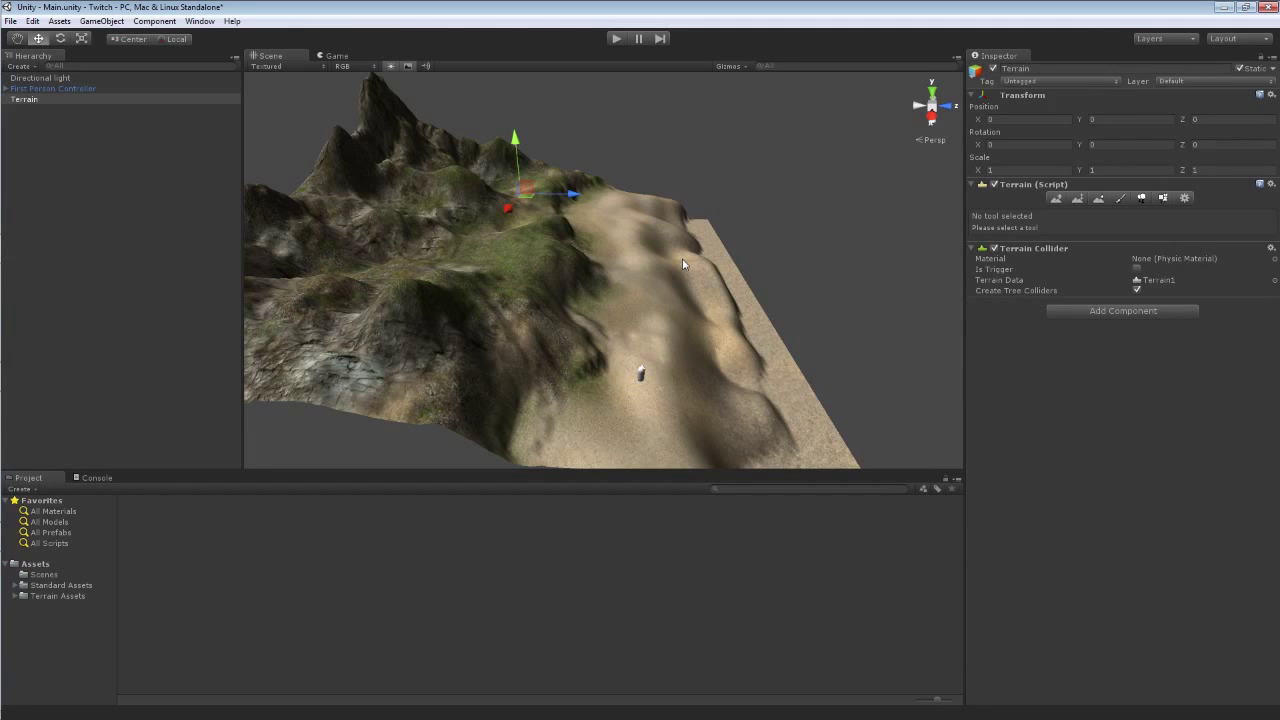
{"action": "left_click_drag", "start_coordinate": [682, 257], "coordinate": [151, 229], "text": "alt"}
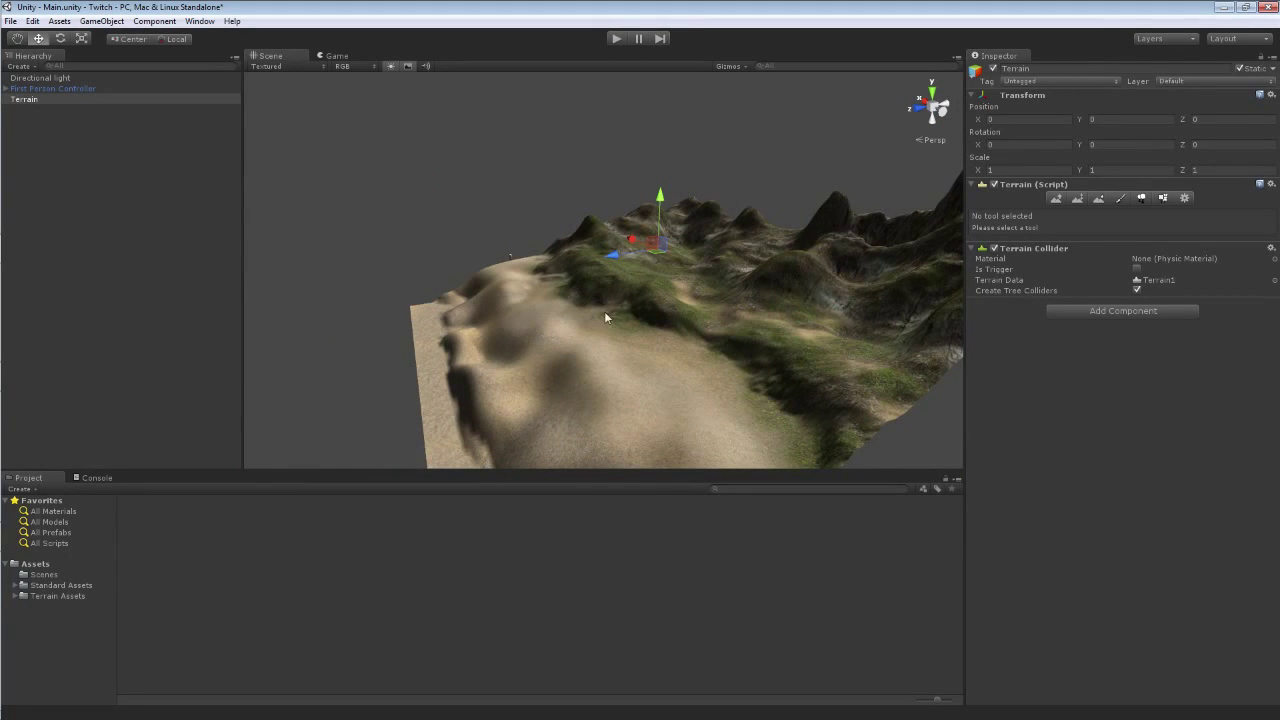
{"action": "left_click_drag", "start_coordinate": [689, 271], "coordinate": [832, 227], "text": "alt"}
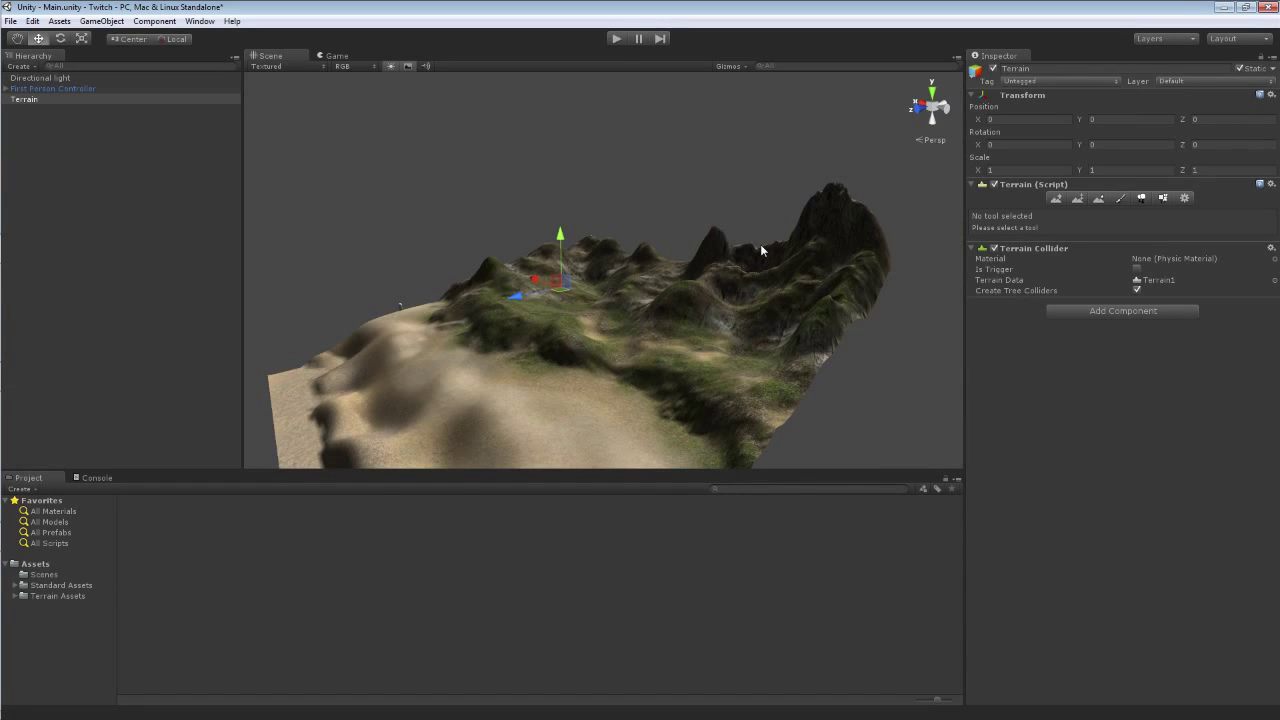
- Test-play the scene by walking the first-person character across the terrain, and stop the play session
{"action": "left_click", "coordinate": [612, 38]}
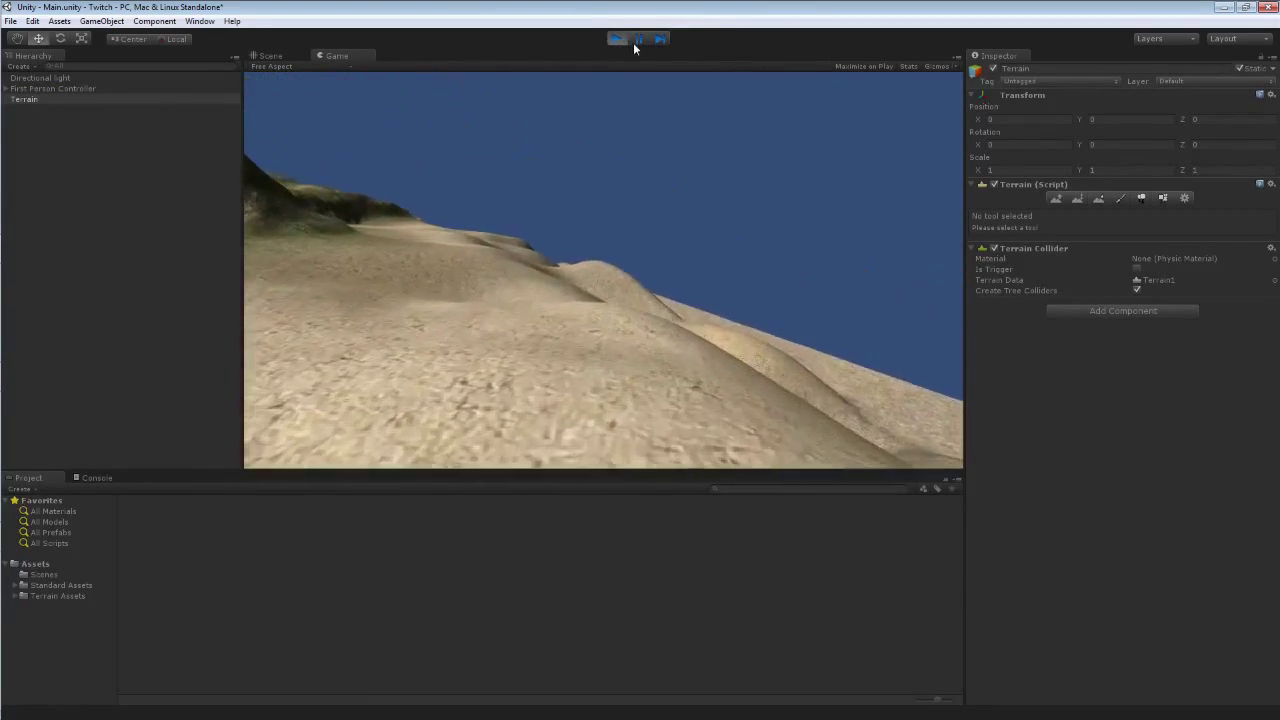
{"action": "key", "text": "w"}
{"action": "key", "text": "w"}
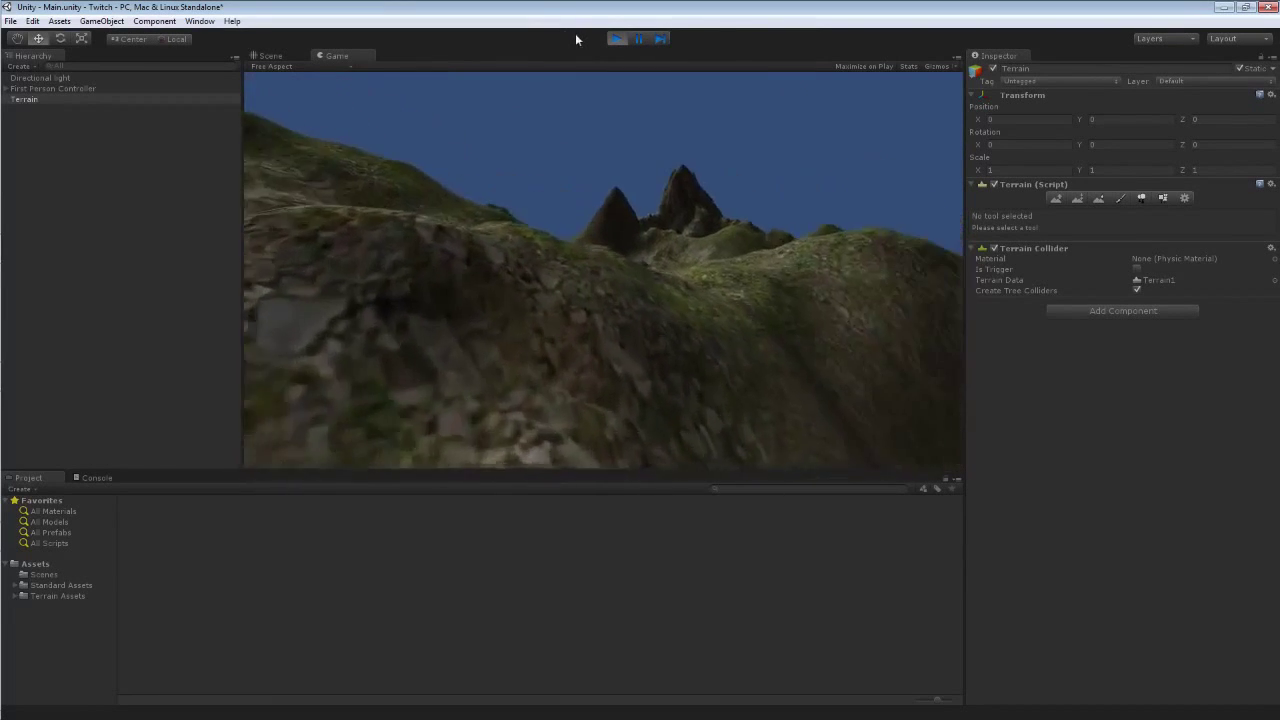
{"action": "key", "text": "w"}
{"action": "left_click", "coordinate": [614, 39]}
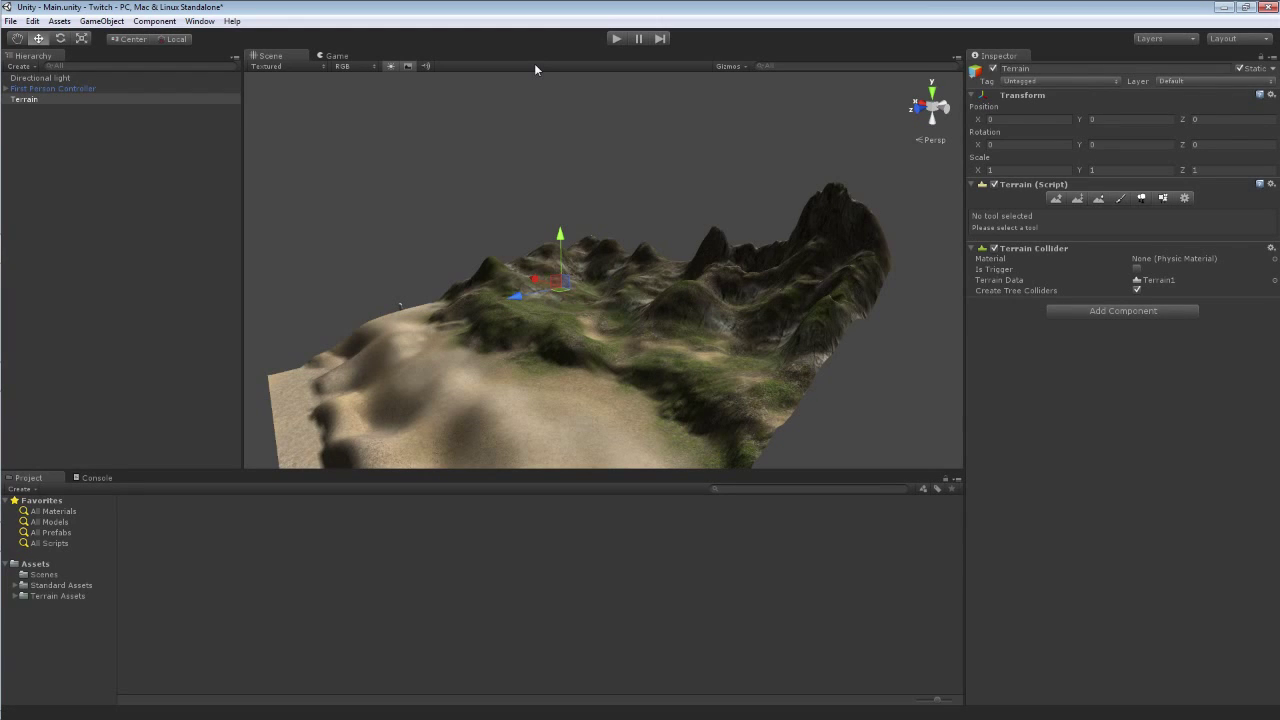
- Review the terrain's settings and the Raise / Lower Terrain brush options, and examine the ground around the character
{"action": "left_click", "coordinate": [1184, 197]}
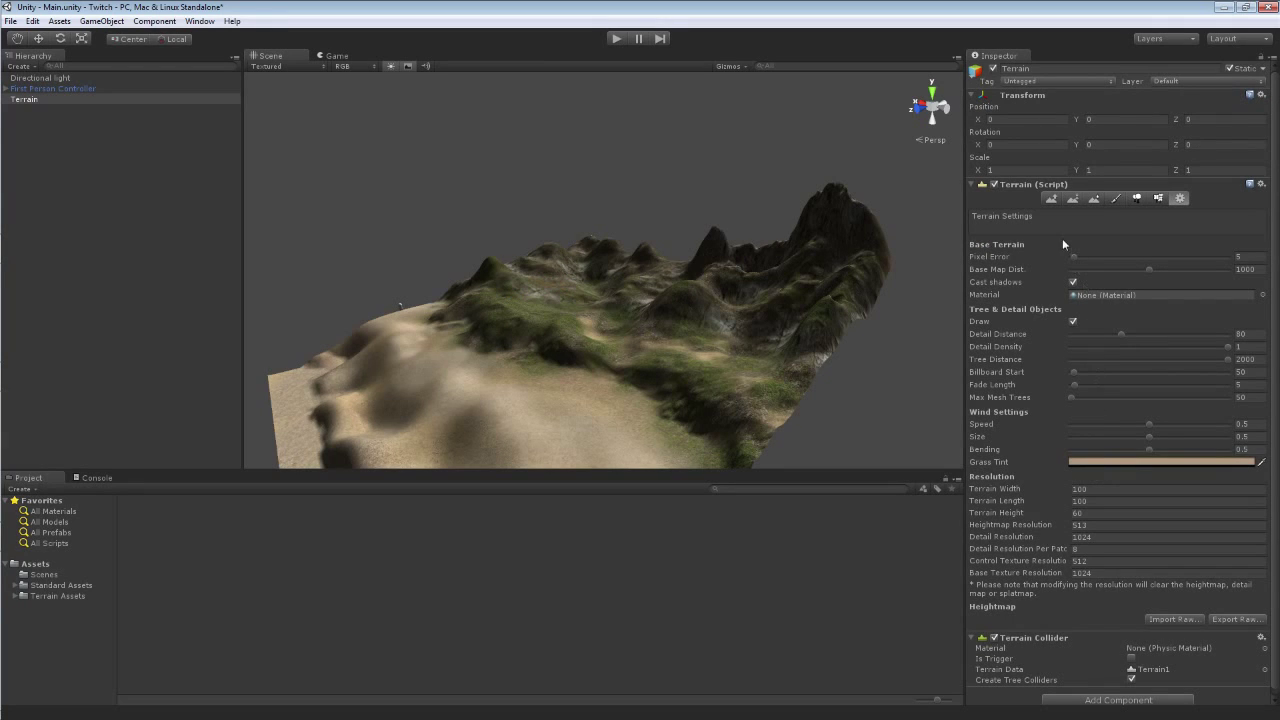
{"action": "left_click", "coordinate": [1052, 200]}
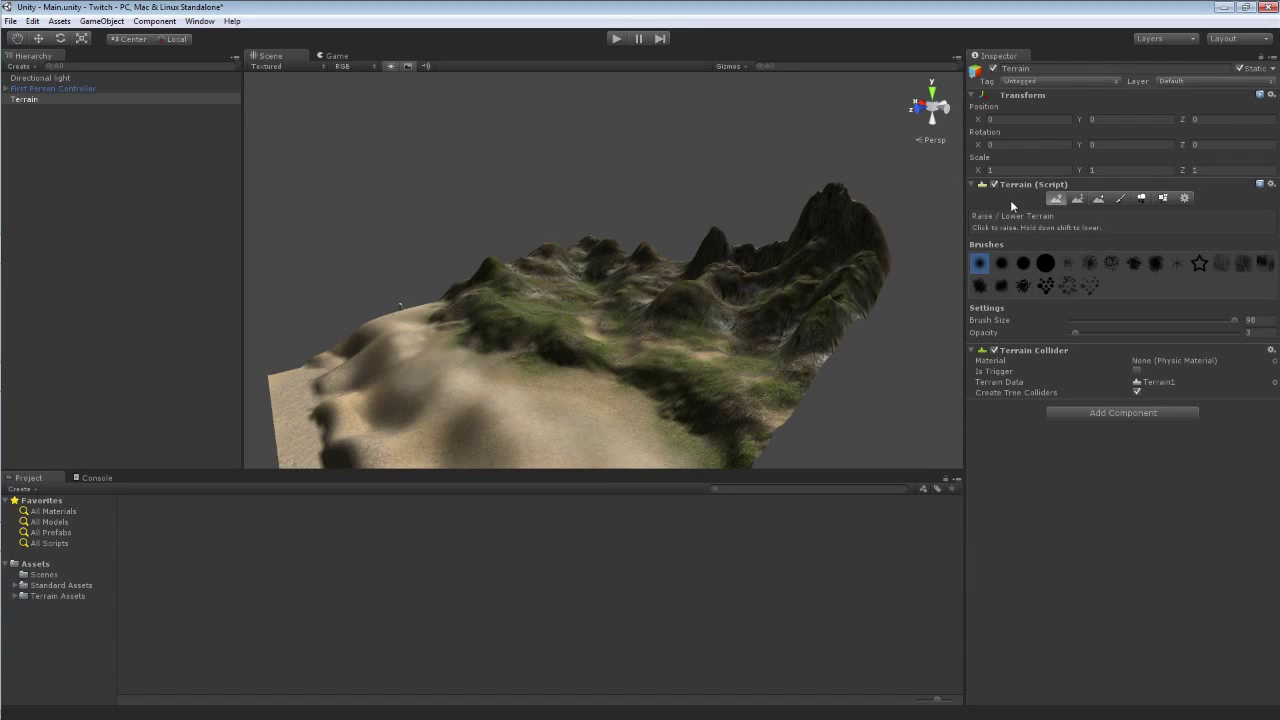
{"action": "mouse_move", "coordinate": [766, 203]}
{"action": "left_mouse_down", "text": "alt"}
{"action": "mouse_move", "coordinate": [829, 194]}
{"action": "mouse_move", "coordinate": [742, 211]}
{"action": "mouse_move", "coordinate": [791, 206]}
{"action": "left_mouse_up", "text": "alt"}
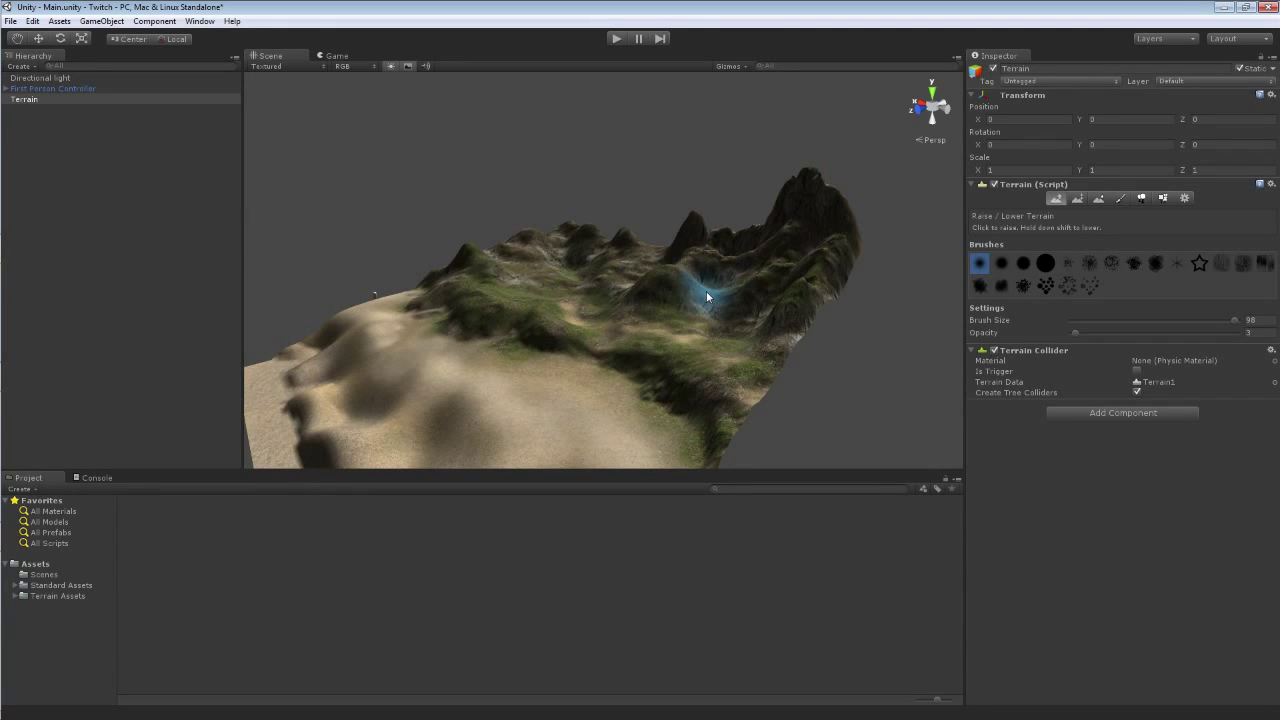
{"action": "mouse_move", "coordinate": [677, 294]}
{"action": "left_mouse_down", "text": "alt"}
{"action": "mouse_move", "coordinate": [649, 251]}
{"action": "mouse_move", "coordinate": [674, 271]}
{"action": "mouse_move", "coordinate": [820, 309]}
{"action": "mouse_move", "coordinate": [846, 329]}
{"action": "mouse_move", "coordinate": [826, 343]}
{"action": "left_mouse_up", "text": "alt"}
{"action": "left_click_drag", "start_coordinate": [586, 356], "coordinate": [700, 315], "text": "alt"}
{"action": "left_click_drag", "start_coordinate": [735, 368], "coordinate": [607, 381], "text": "alt"}
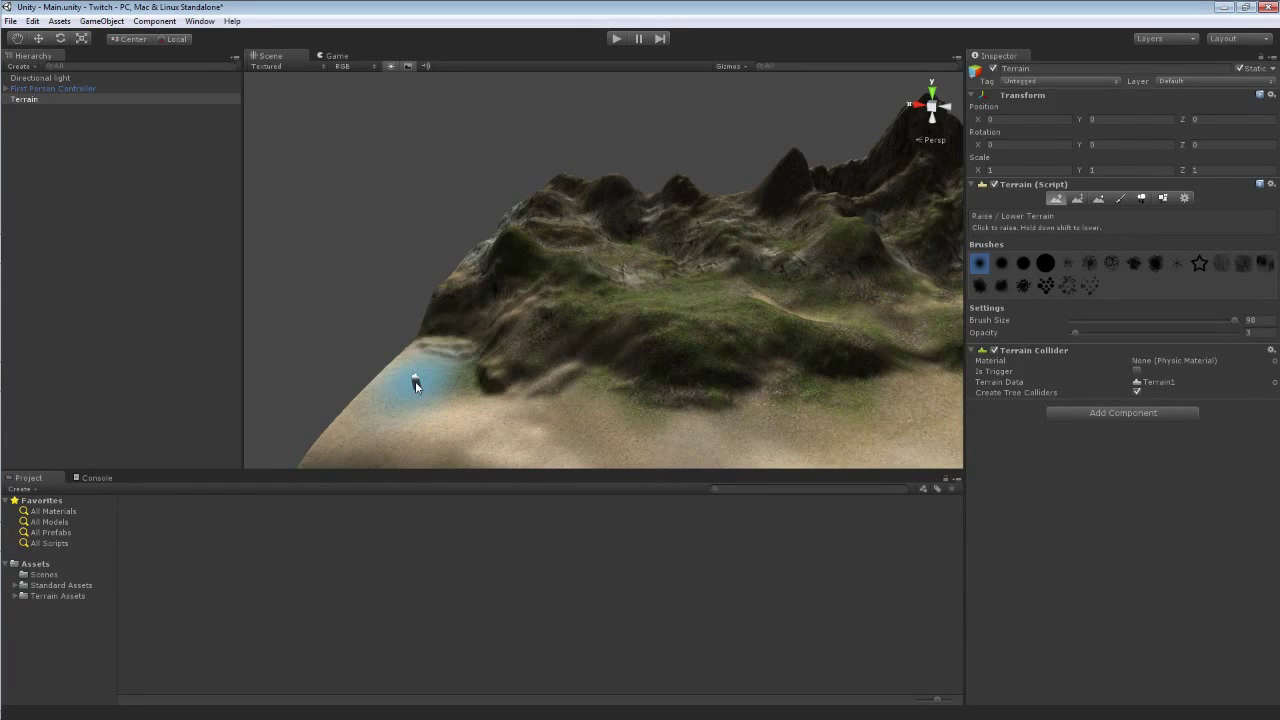
{"action": "left_click_drag", "start_coordinate": [415, 381], "coordinate": [456, 385], "text": "alt"}
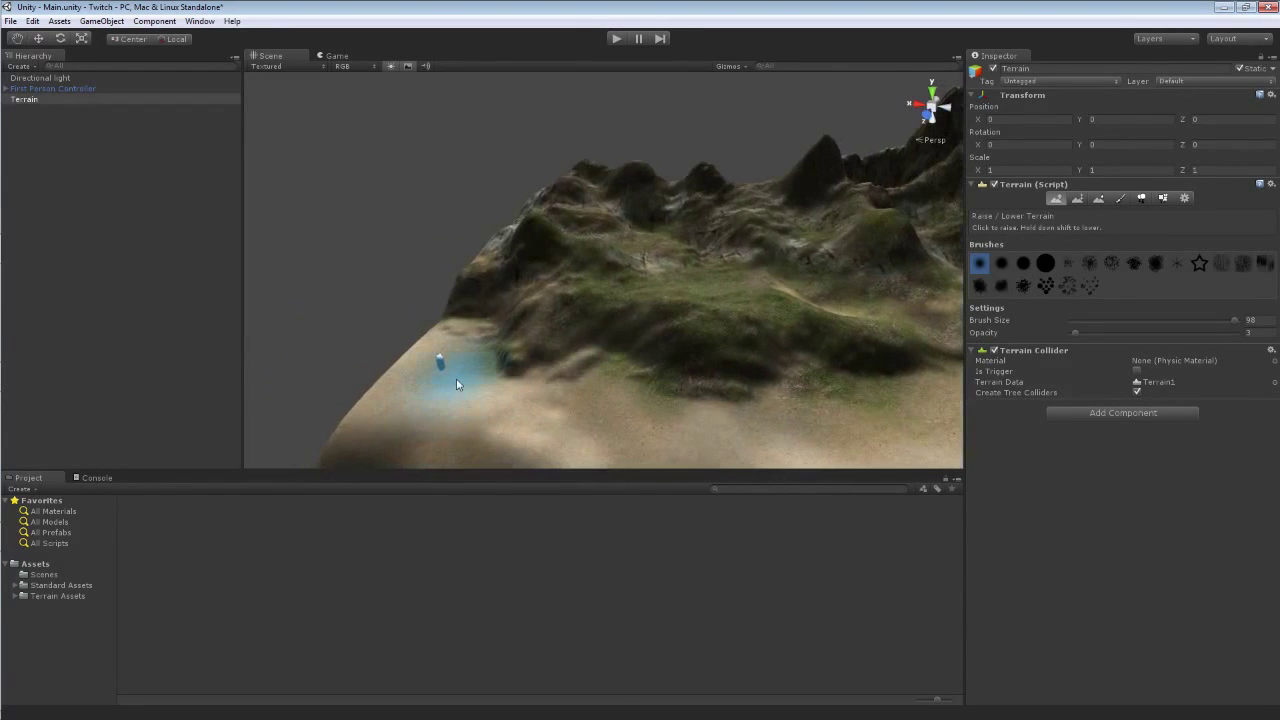
- Frame the First Person Controller and the Directional light in the scene, and return to a view of the terrain's grassy hills
{"action": "left_click", "coordinate": [65, 90]}
{"action": "key", "text": "f"}
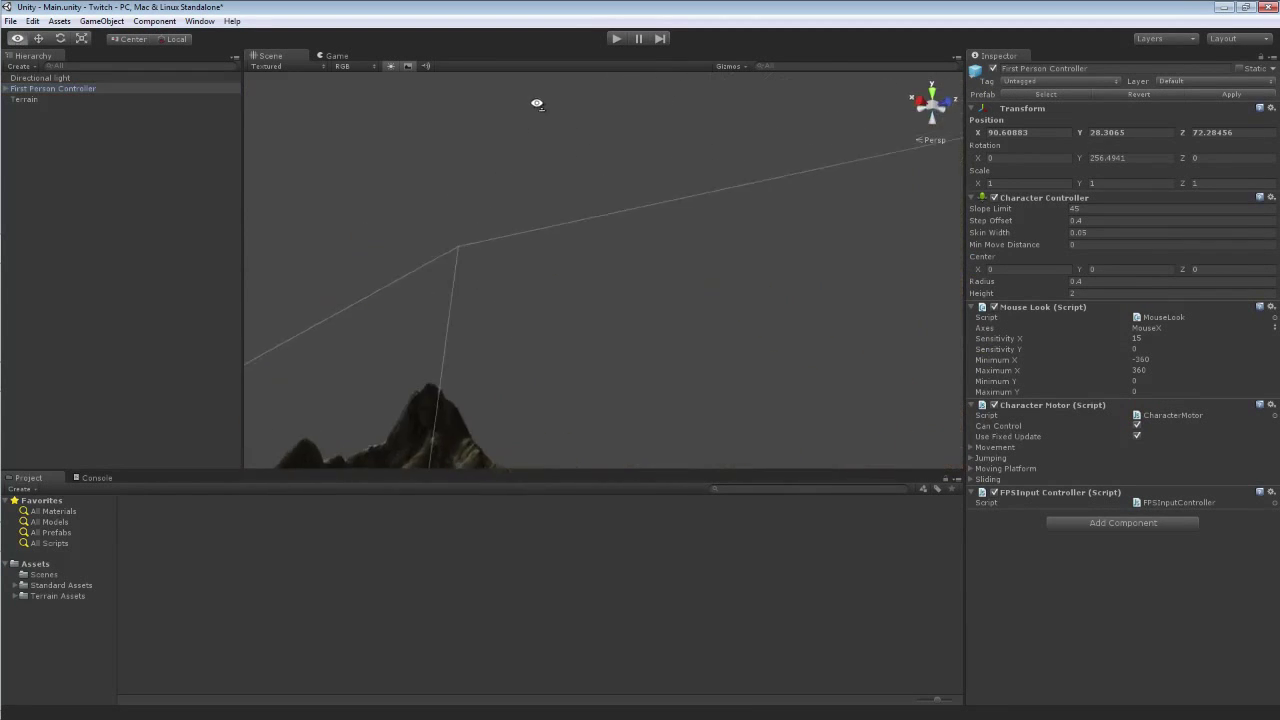
{"action": "left_click", "coordinate": [60, 78]}
{"action": "key", "text": "f"}
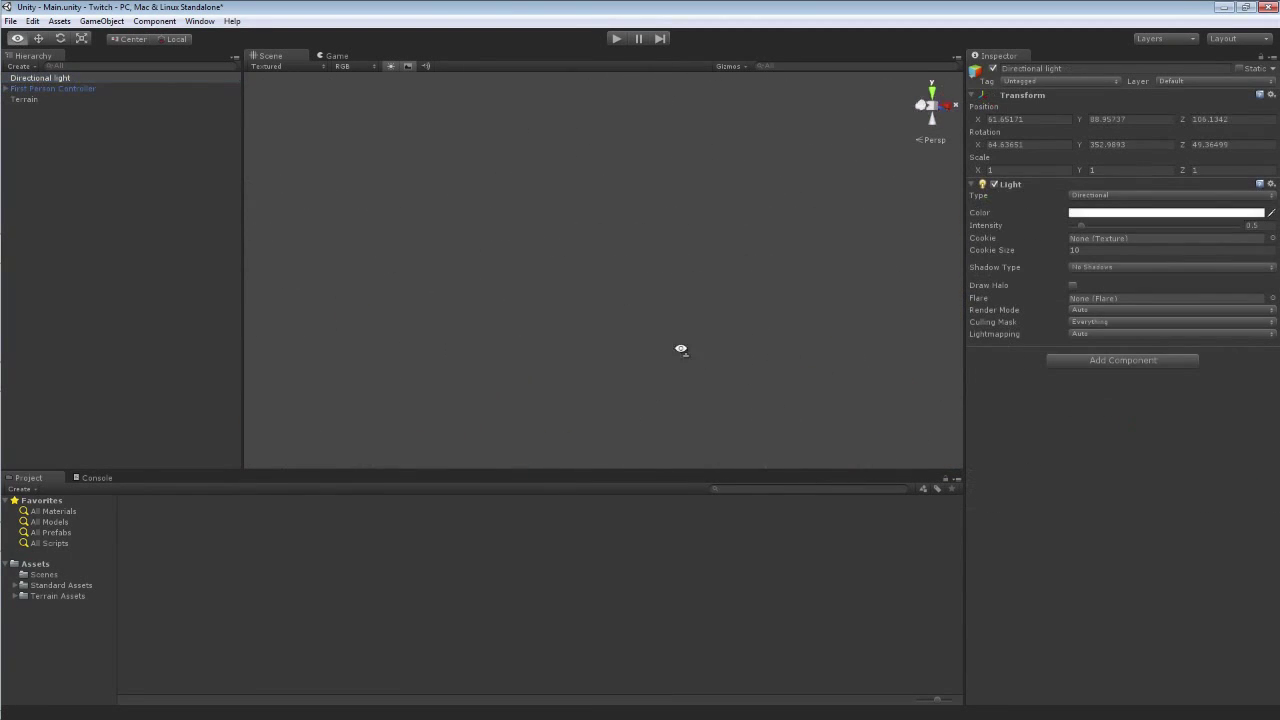
{"action": "left_click_drag", "start_coordinate": [432, 497], "coordinate": [366, 320], "text": "alt"}
{"action": "scroll", "coordinate": [532, 386], "scroll_direction": "down", "scroll_amount": 5}
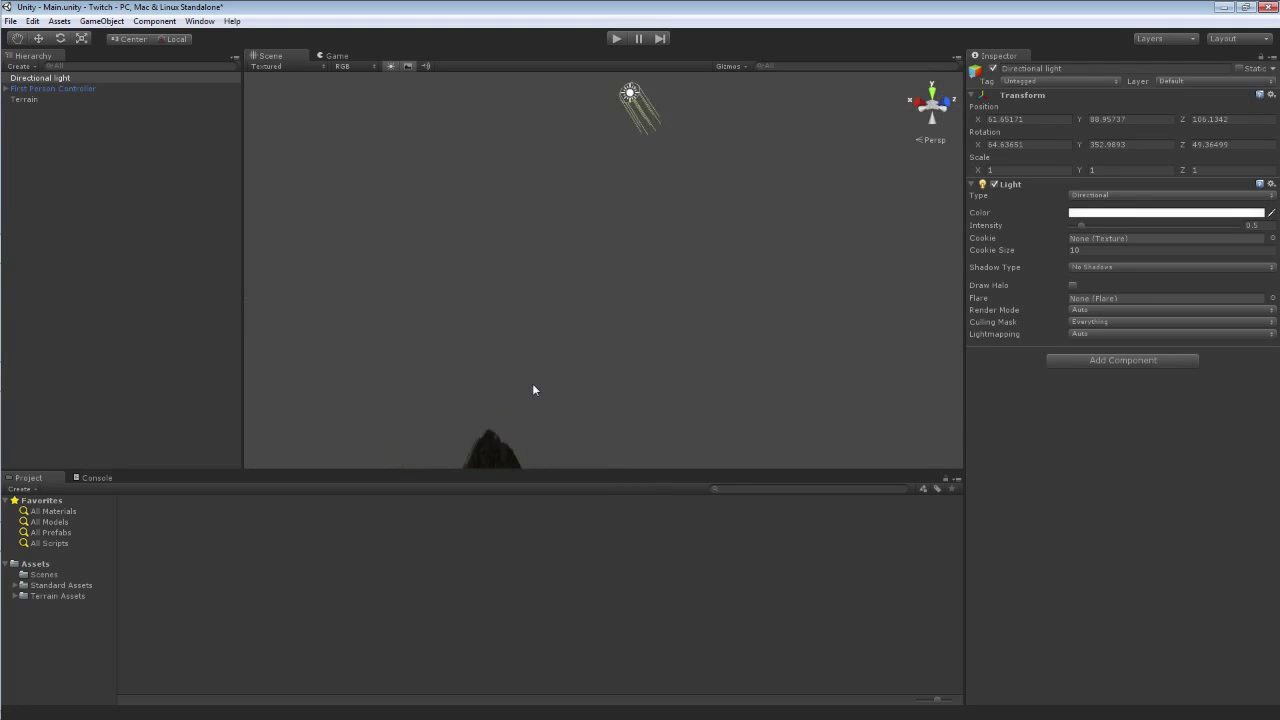
{"action": "left_click_drag", "start_coordinate": [535, 318], "coordinate": [440, 447], "text": "alt"}
{"action": "right_click_drag", "start_coordinate": [440, 447], "coordinate": [210, 467]}
{"action": "key", "text": "w"}
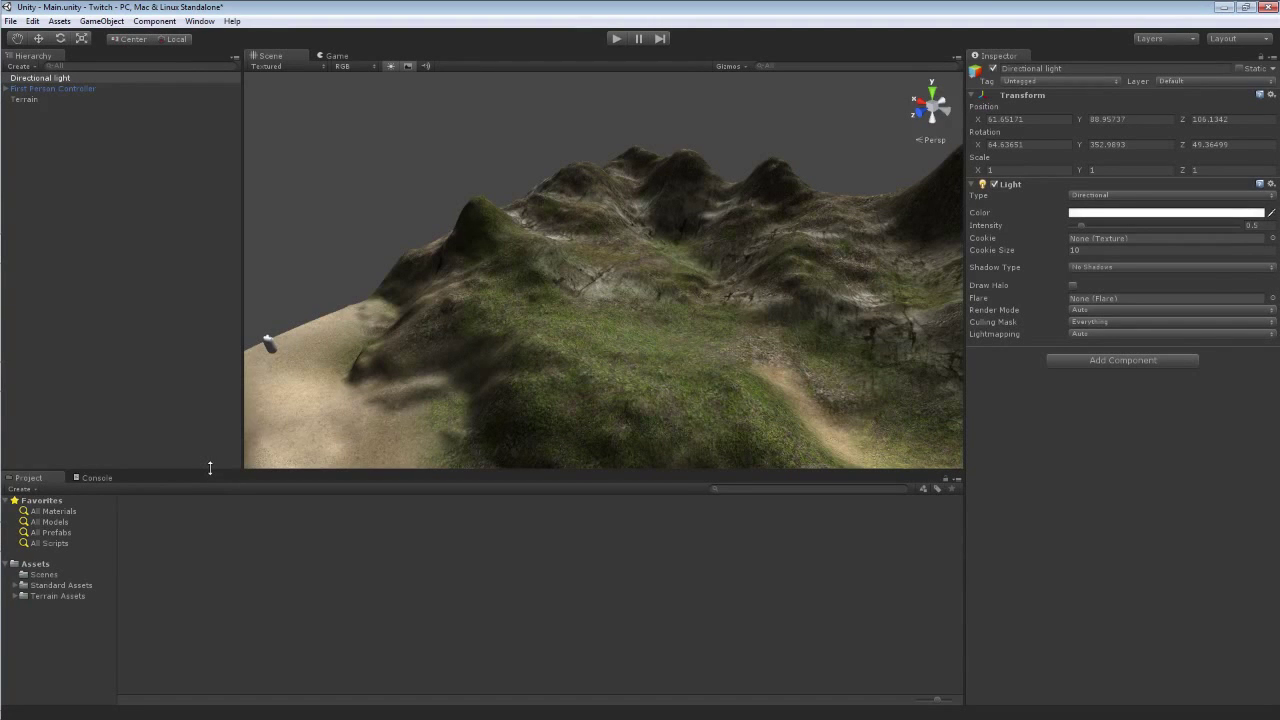
{"action": "right_click_drag", "start_coordinate": [311, 427], "coordinate": [363, 449]}
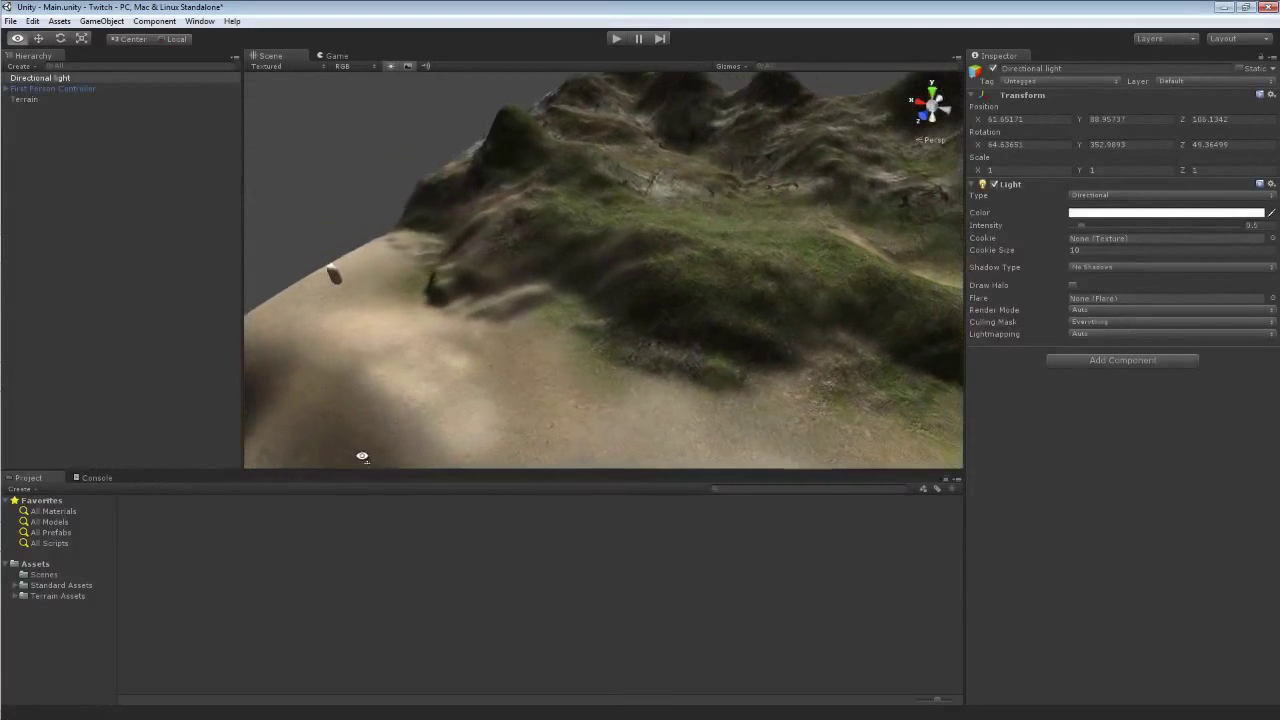
- Check the importable asset packages for Terrain Assets and show the contents of the Terrain Assets folder inside Standard Assets
{"action": "left_click", "coordinate": [66, 22]}
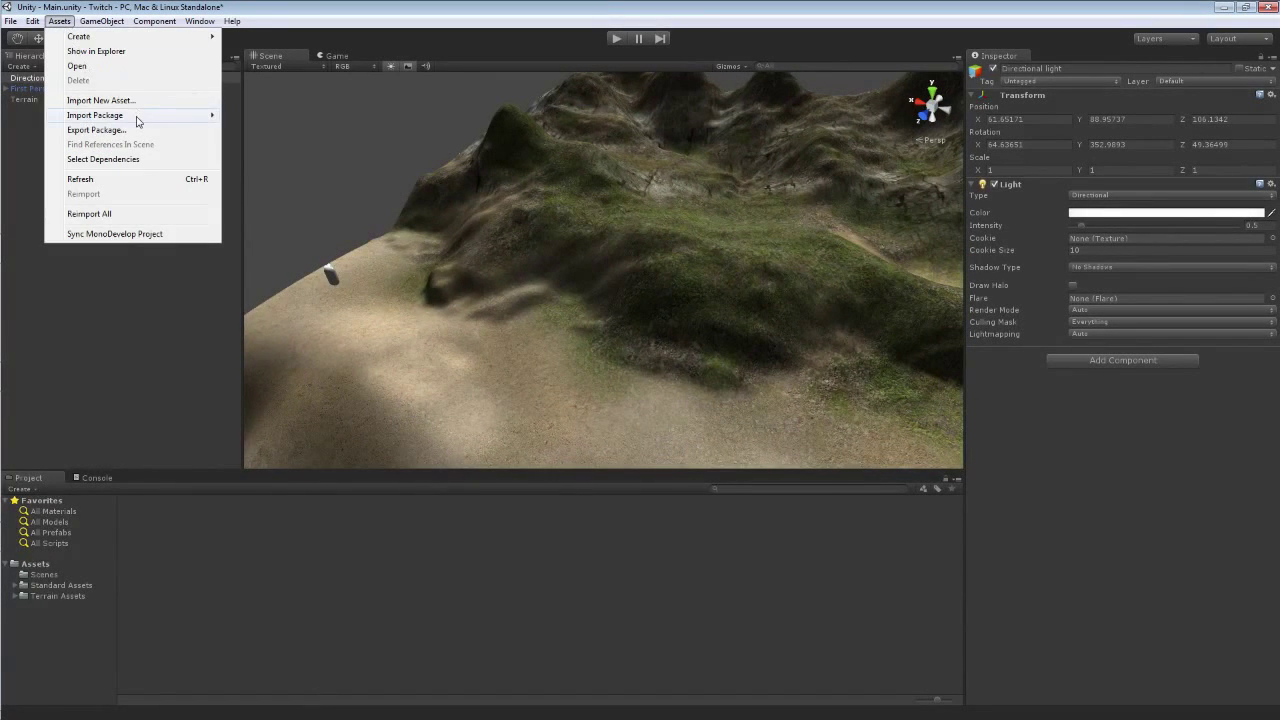
{"action": "mouse_move", "coordinate": [138, 121]}
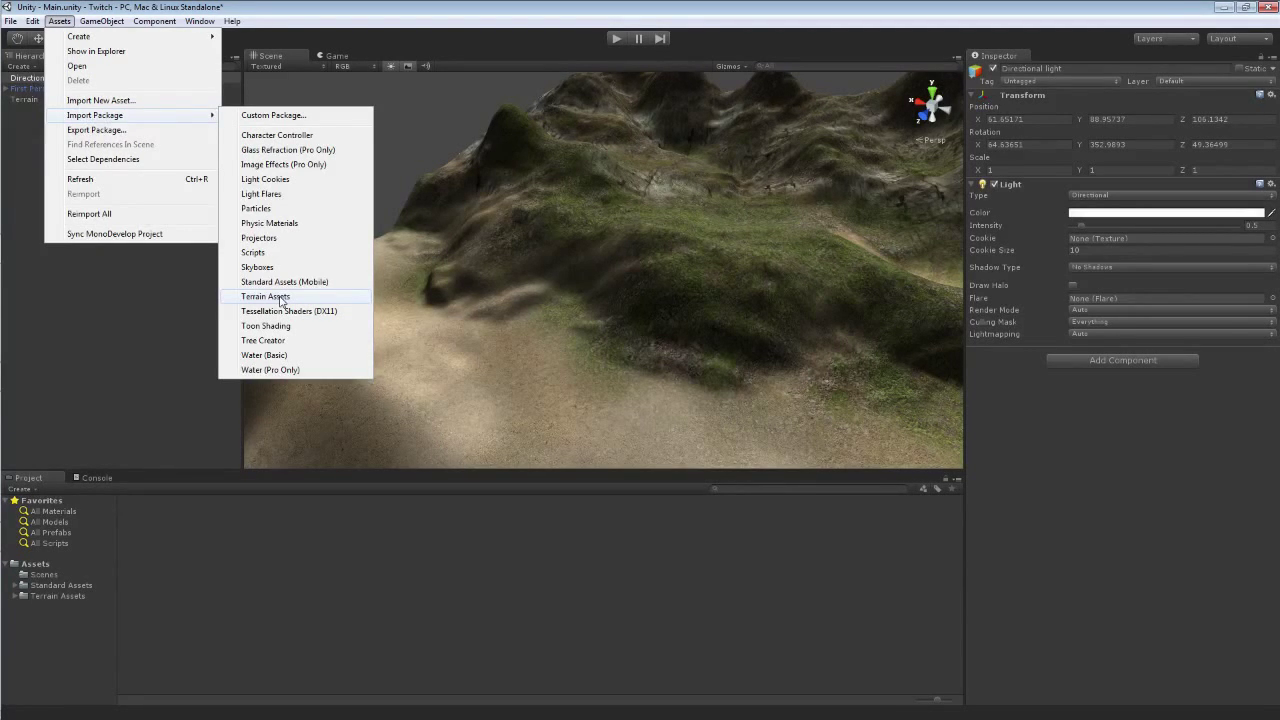
{"action": "left_click", "coordinate": [126, 392]}
{"action": "left_click", "coordinate": [60, 586]}
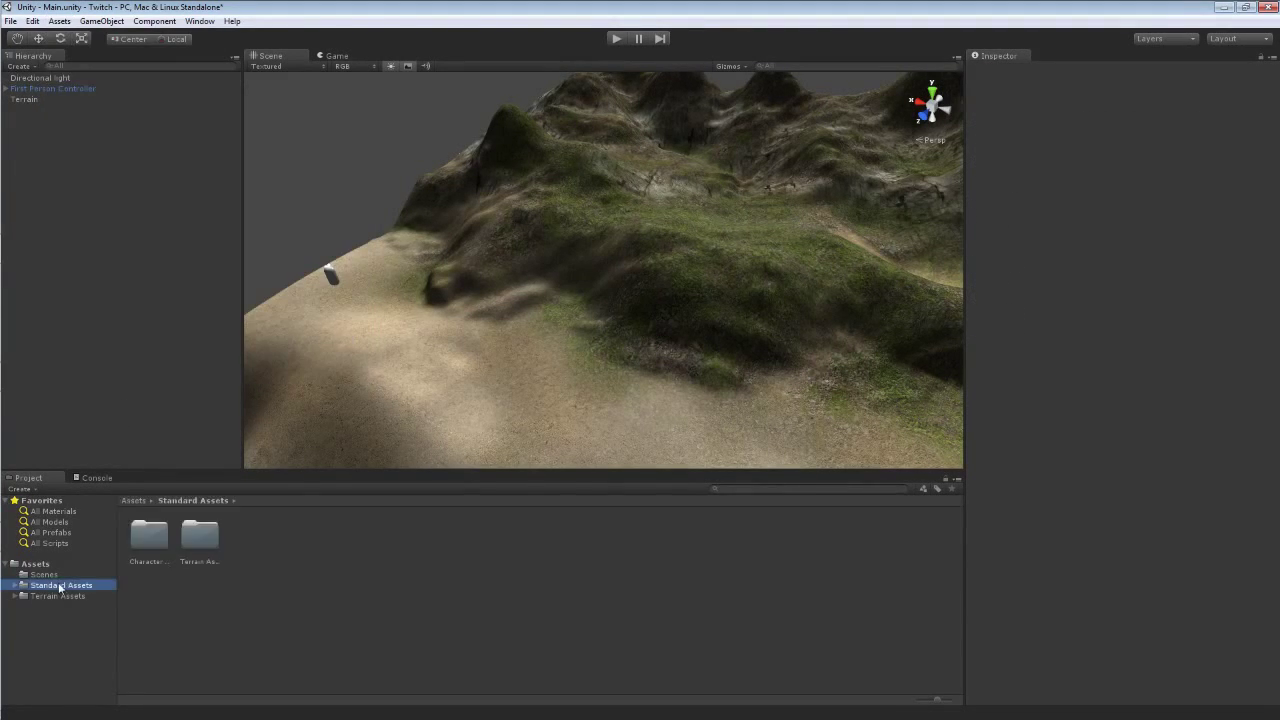
{"action": "left_click", "coordinate": [15, 586]}
{"action": "left_click", "coordinate": [60, 607]}
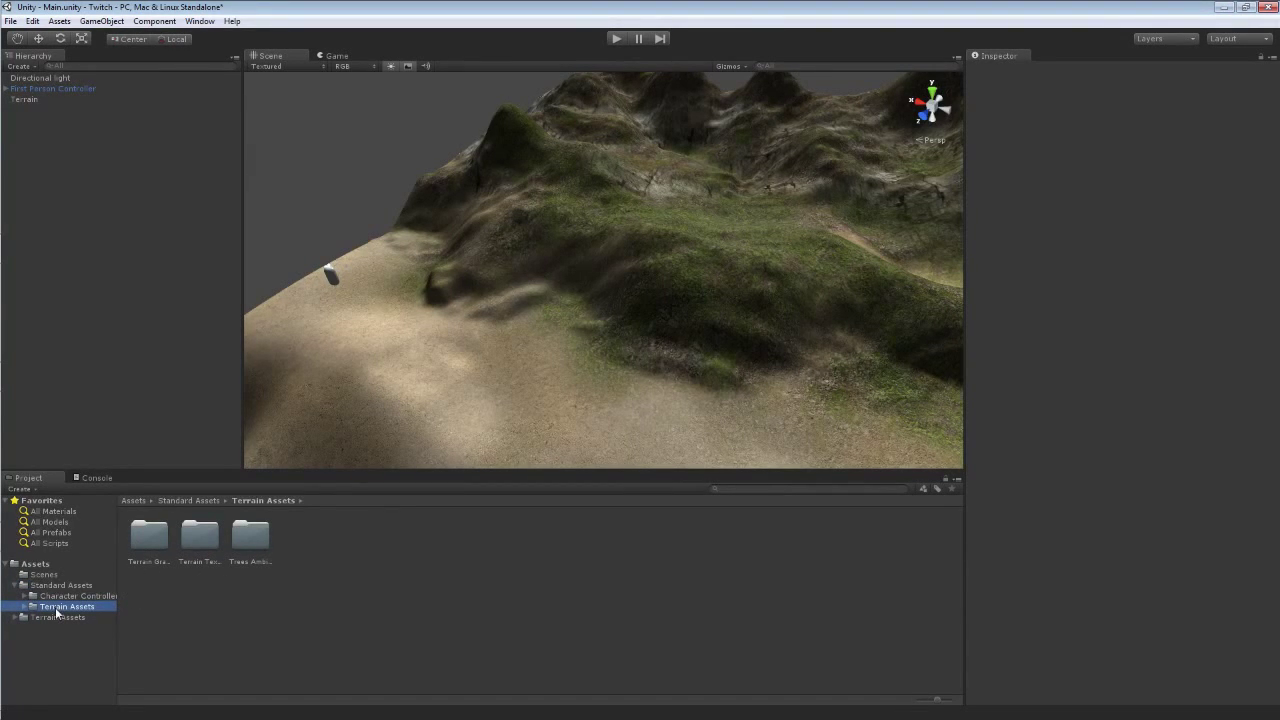
{"action": "left_click", "coordinate": [15, 586]}
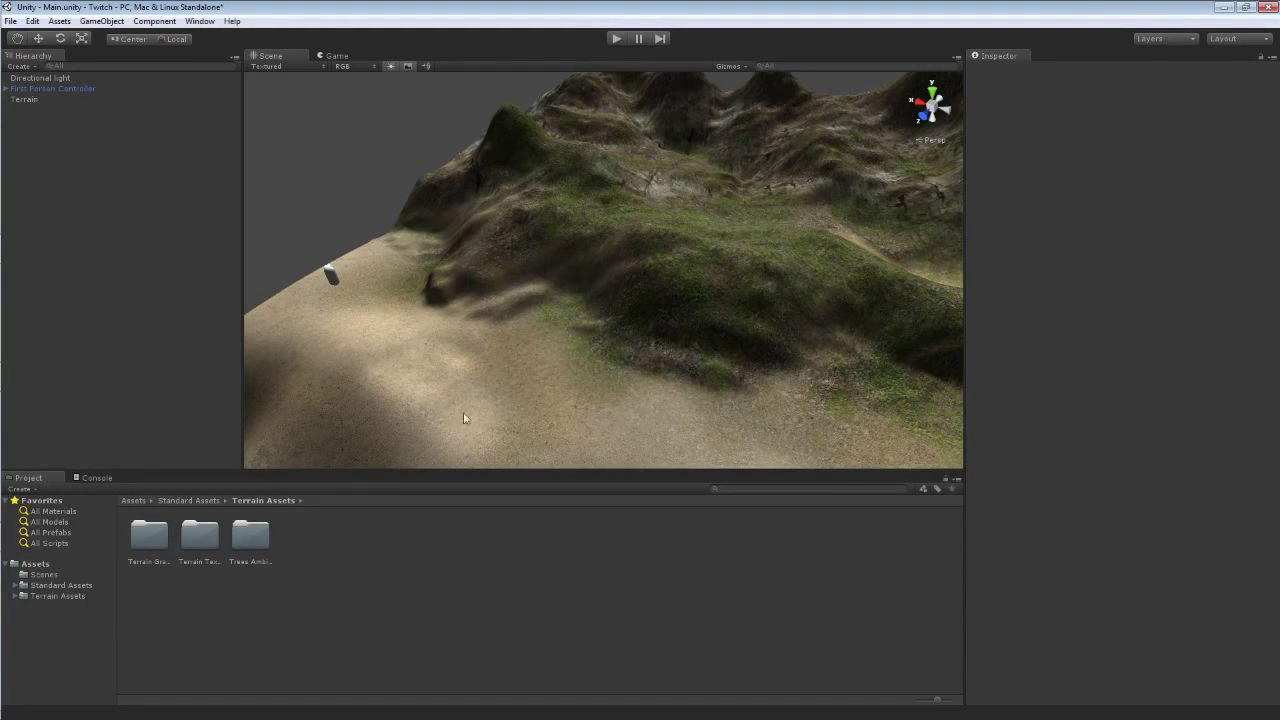
- Search the Asset Store for "terrain" and open the free Terrain Assets package by Unity Technologies
{"action": "right_click_drag", "start_coordinate": [471, 379], "coordinate": [627, 335]}
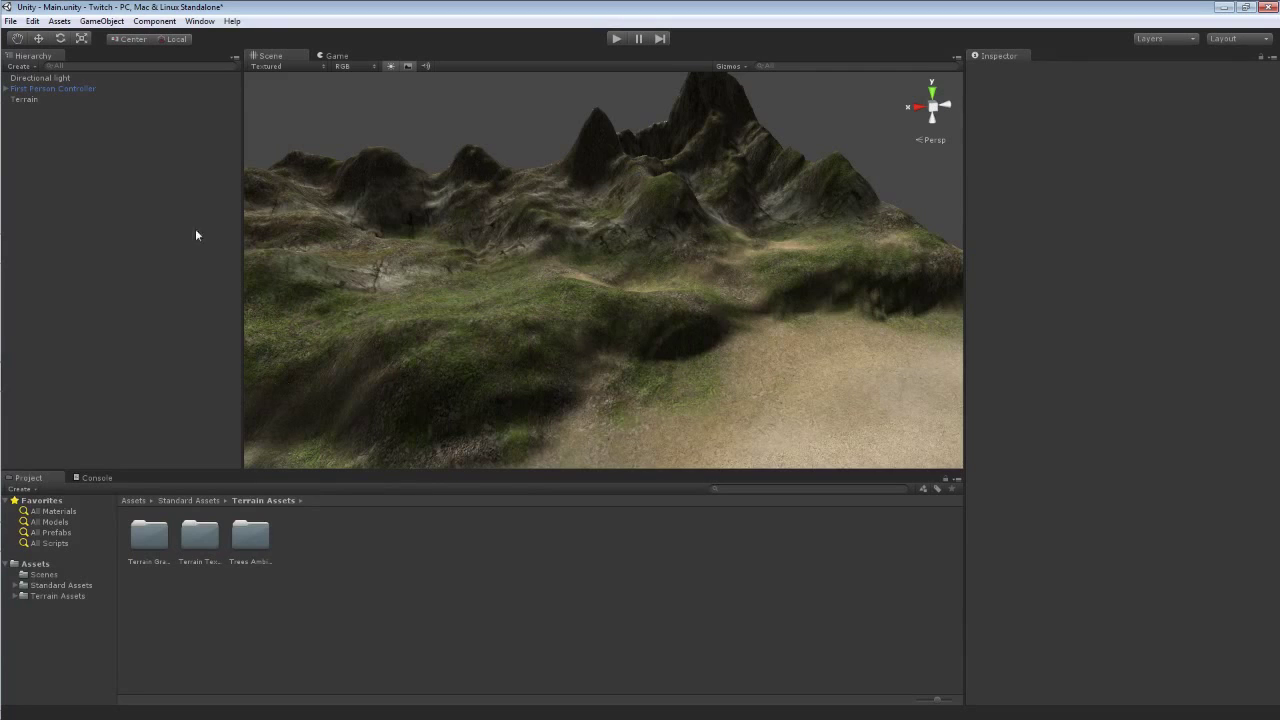
{"action": "left_click", "coordinate": [199, 21]}
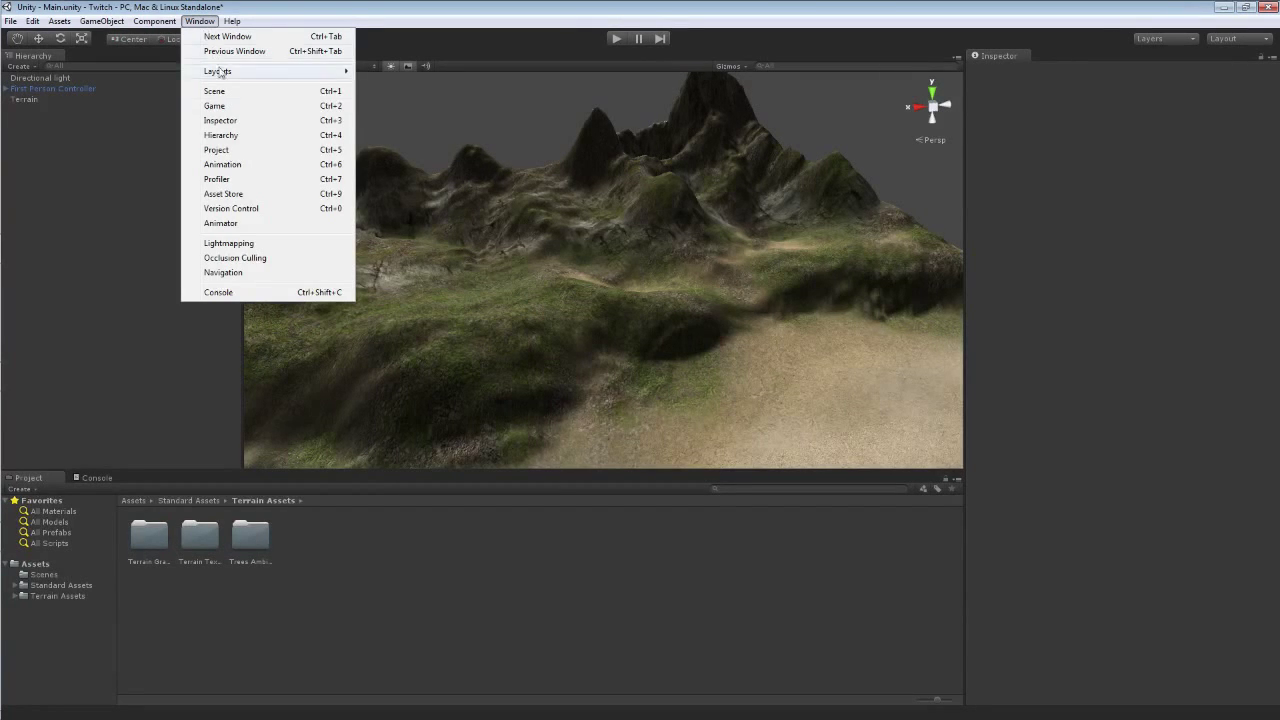
{"action": "left_click", "coordinate": [230, 195]}
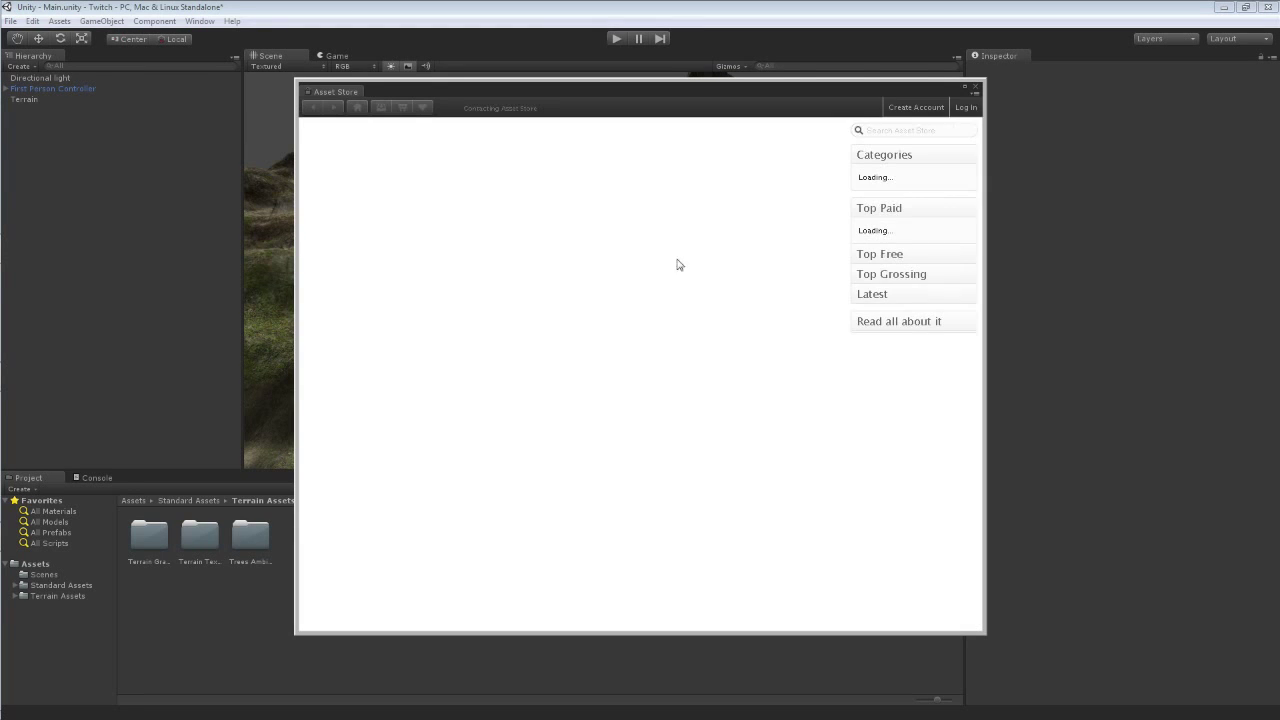
{"action": "left_click", "coordinate": [883, 133]}
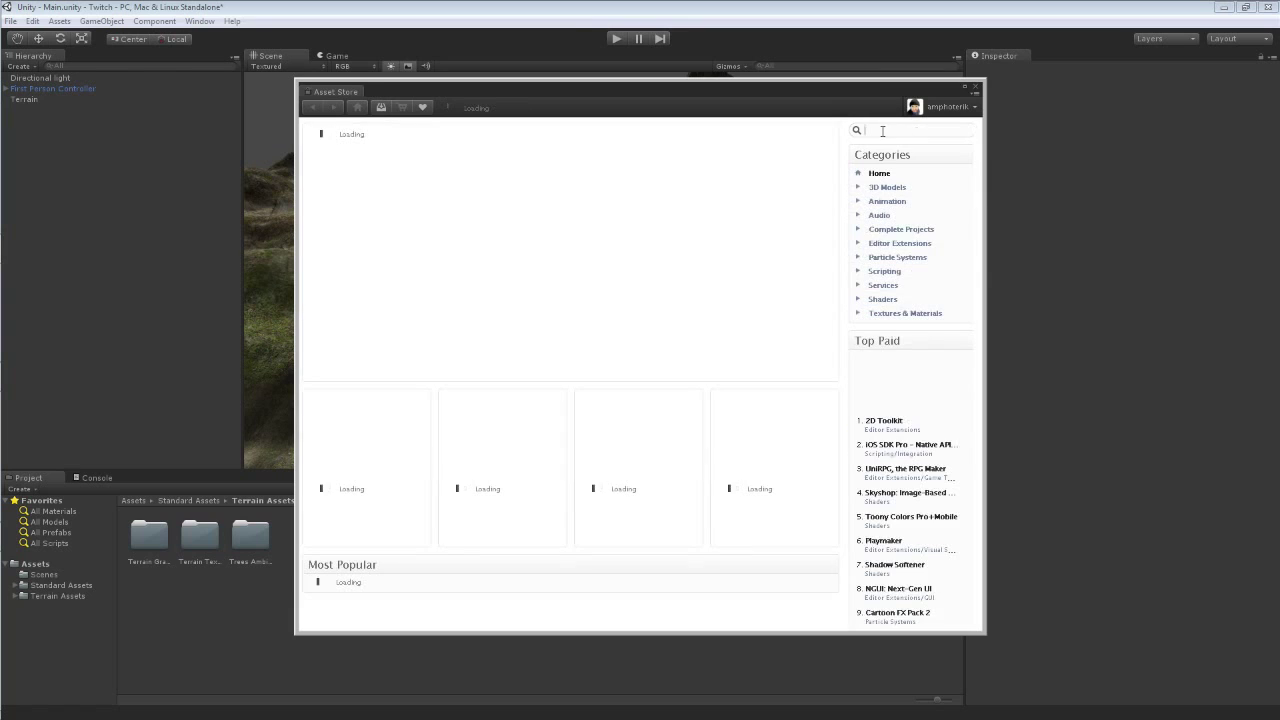
{"action": "type", "text": "terrain"}
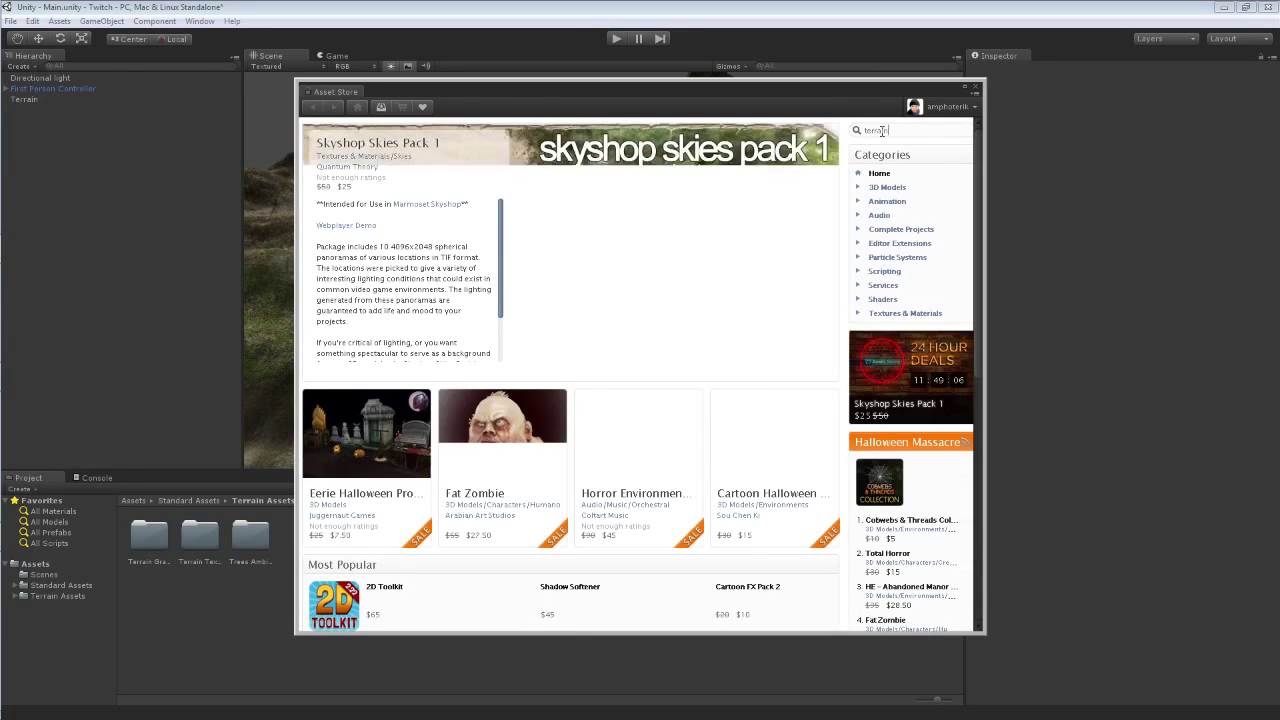
{"action": "key", "text": "Return"}
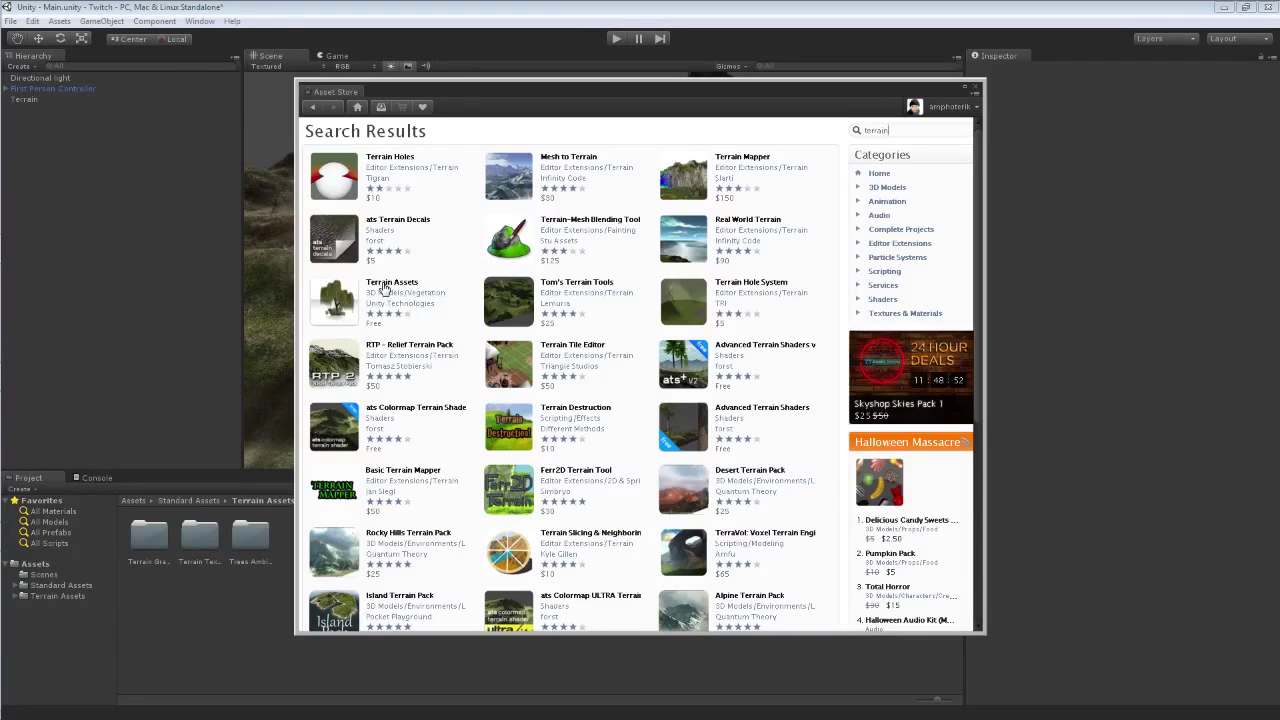
{"action": "left_click", "coordinate": [385, 284]}
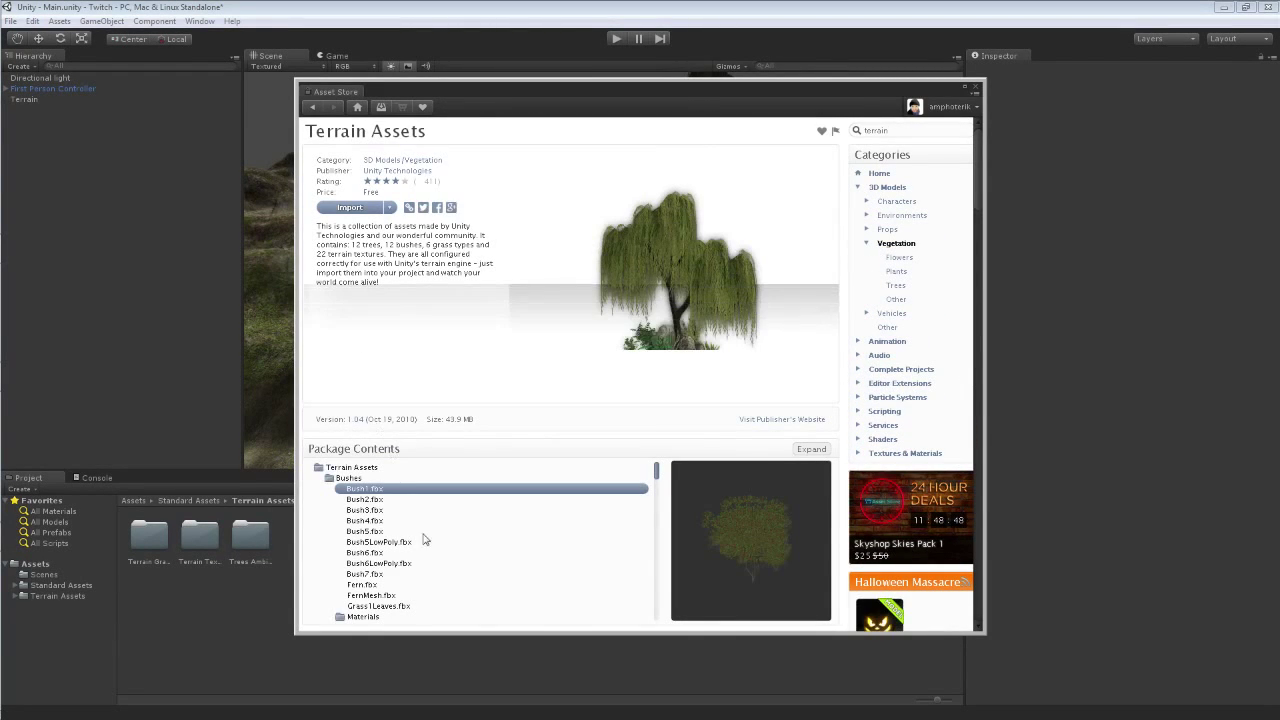
- Look through the package contents of Terrain Assets, including bushes, grass, textures and trees, and close the Asset Store
{"action": "scroll", "coordinate": [430, 530], "scroll_direction": "down", "scroll_amount": 3}
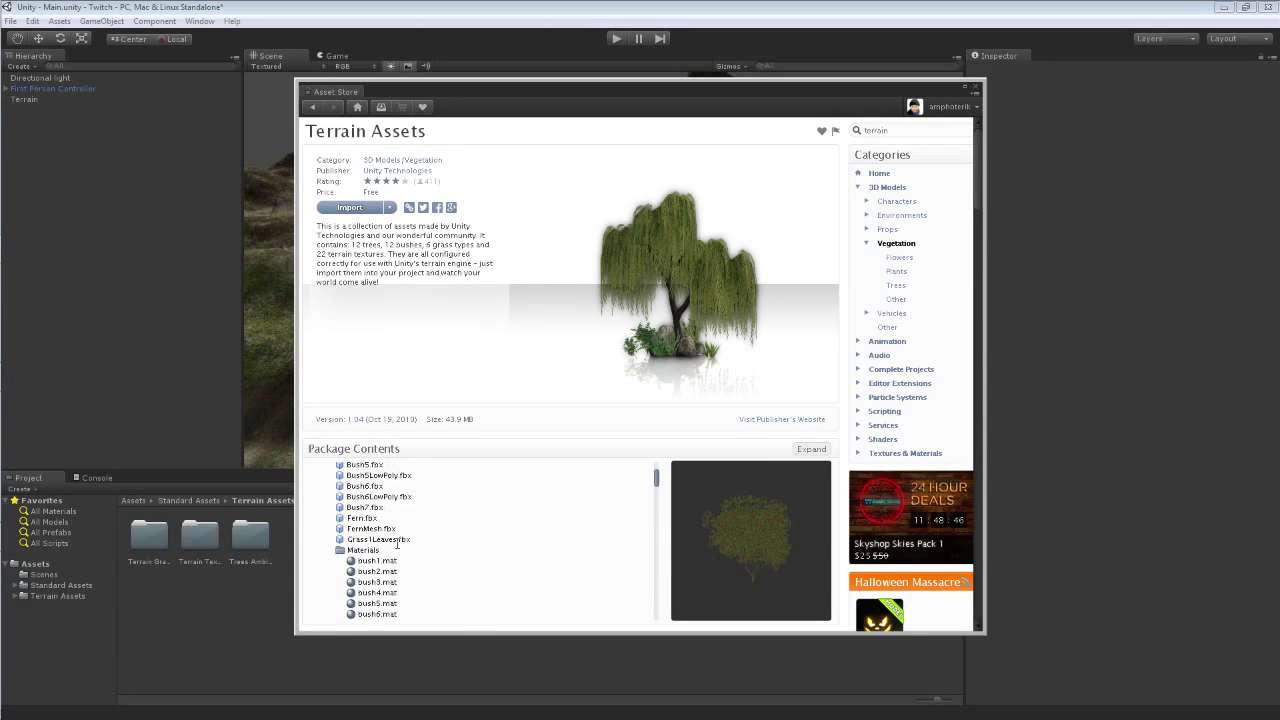
{"action": "scroll", "coordinate": [368, 528], "scroll_direction": "down", "scroll_amount": 5}
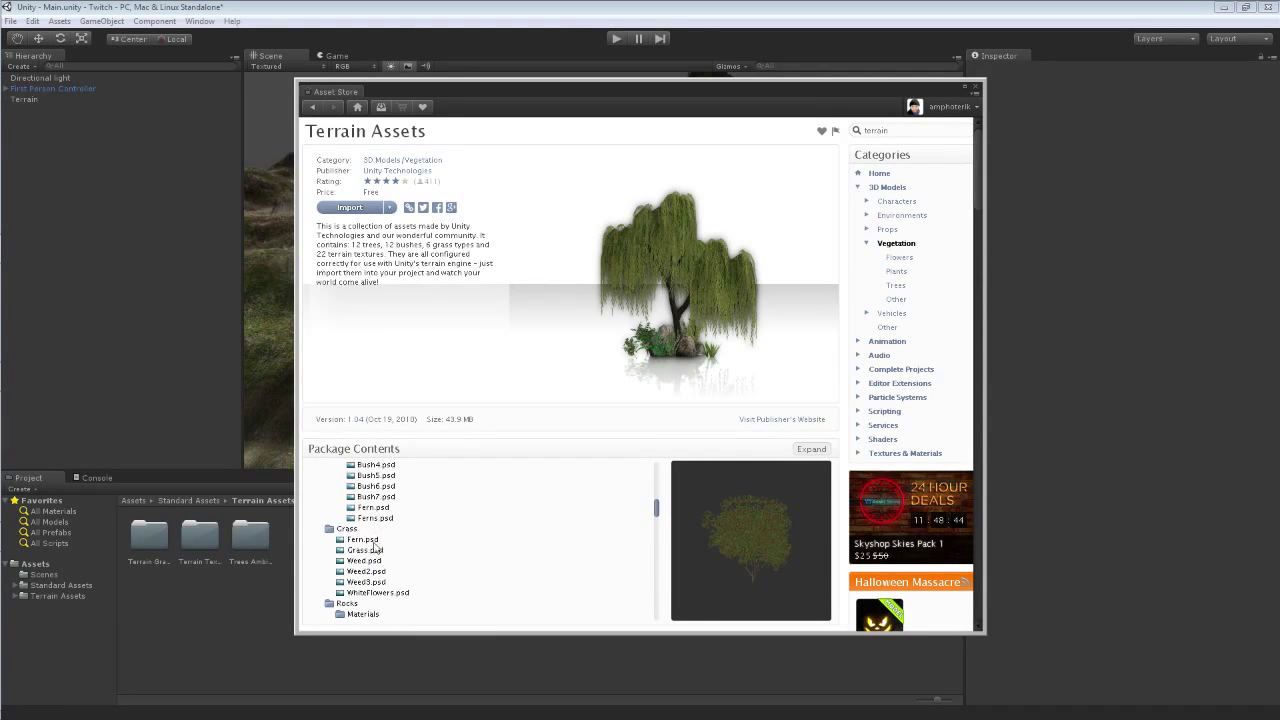
{"action": "scroll", "coordinate": [396, 560], "scroll_direction": "down", "scroll_amount": 10}
{"action": "scroll", "coordinate": [396, 560], "scroll_direction": "down", "scroll_amount": 3}
{"action": "scroll", "coordinate": [396, 560], "scroll_direction": "up", "scroll_amount": 6}
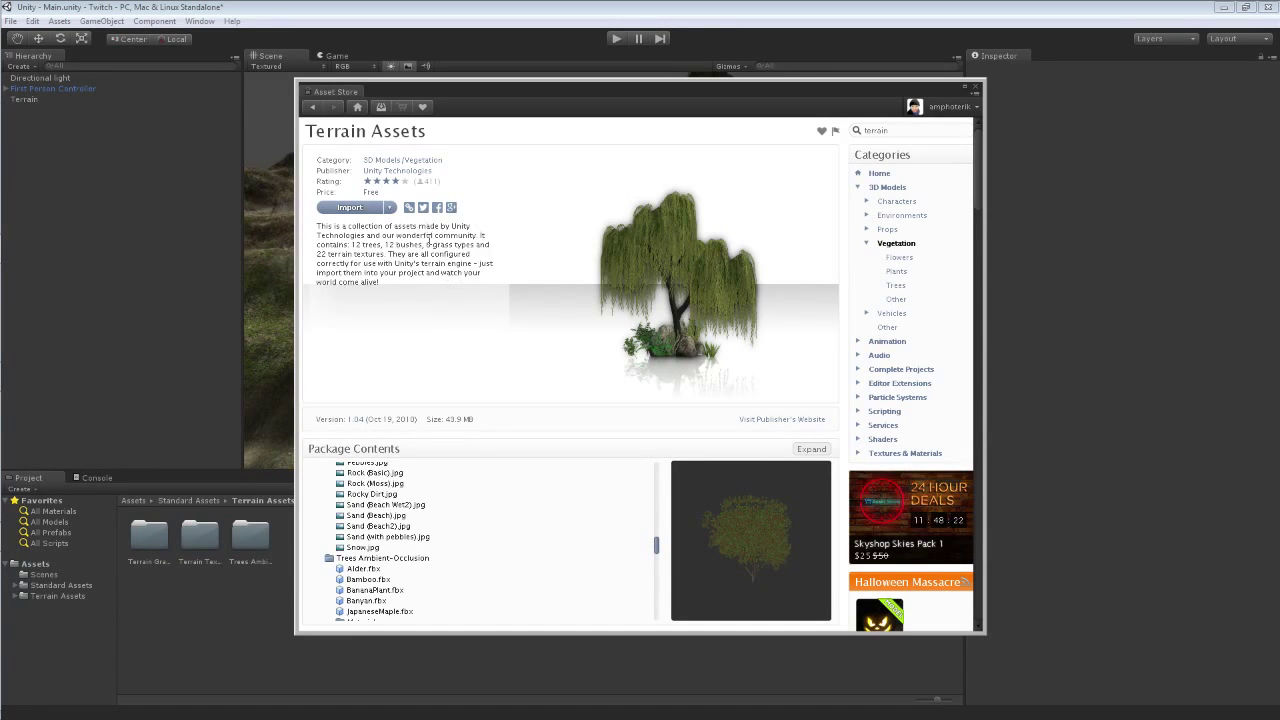
{"action": "left_click", "coordinate": [976, 90]}
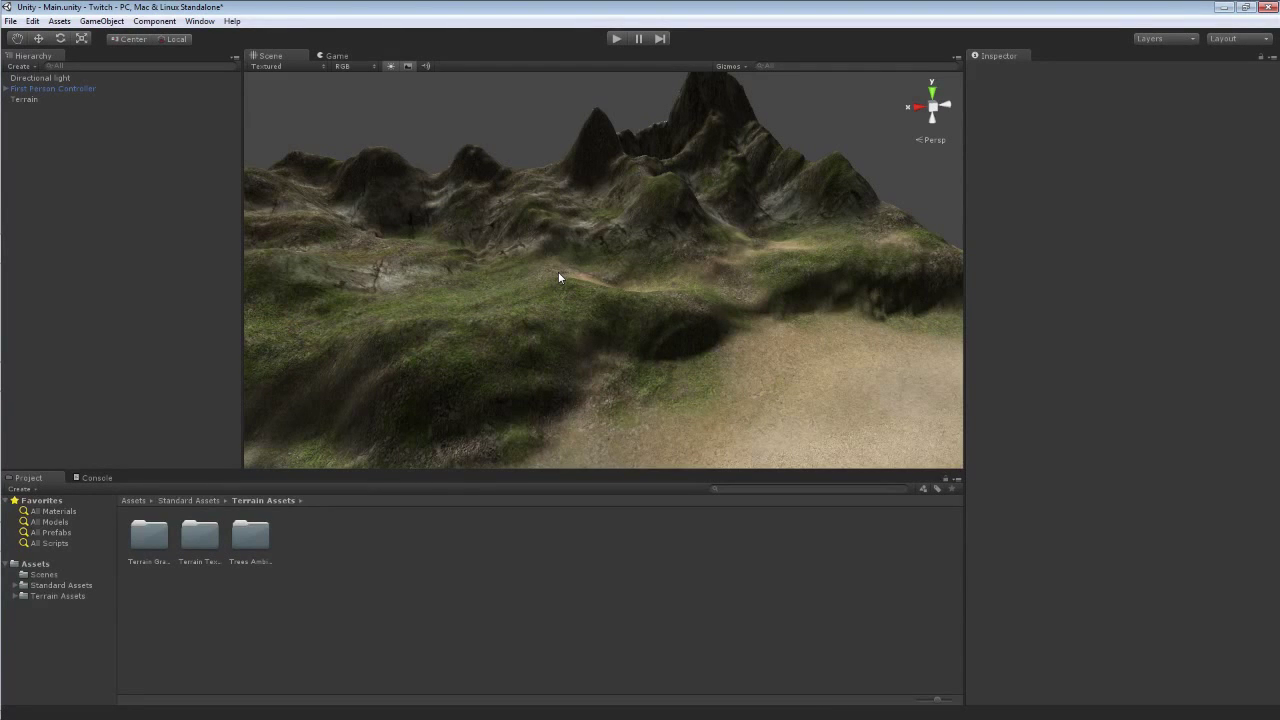
{"action": "right_click_drag", "start_coordinate": [549, 273], "coordinate": [499, 286]}
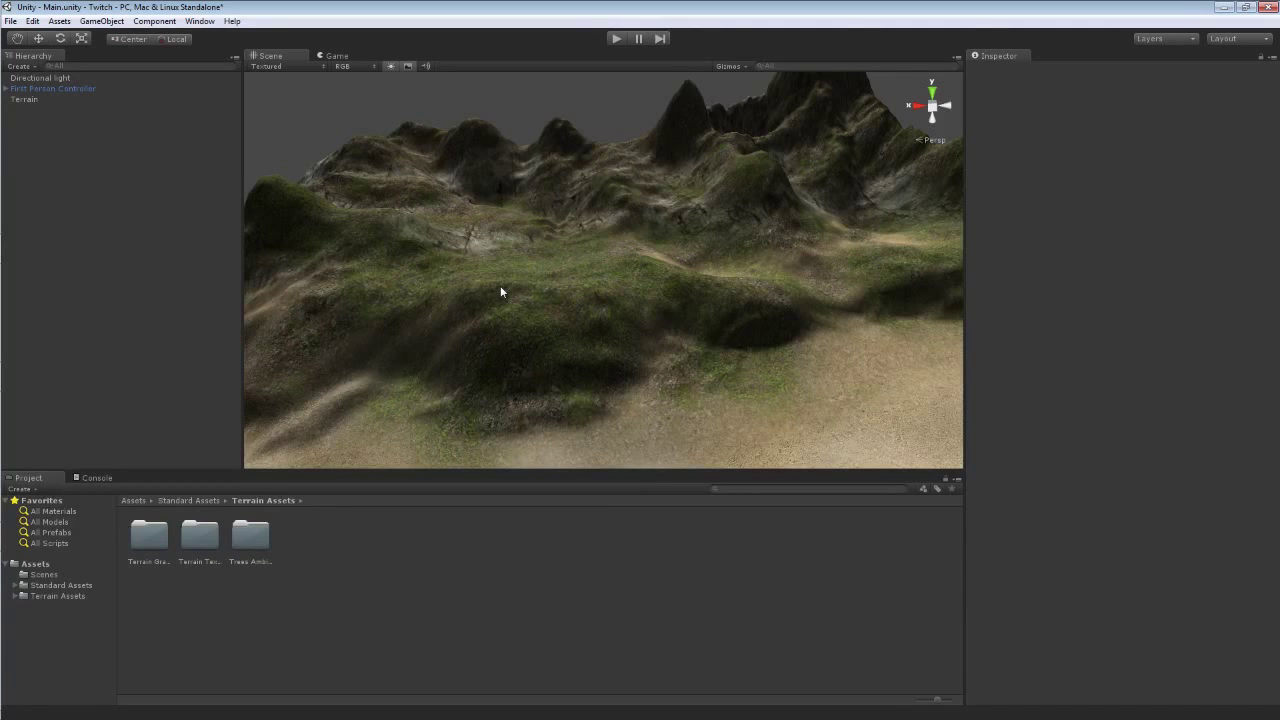
- Play the scene, walk the First Person Controller over the sand and grassy hills to examine the terrain, and stop playback
{"action": "left_click_drag", "start_coordinate": [527, 233], "coordinate": [459, 233], "text": "alt"}
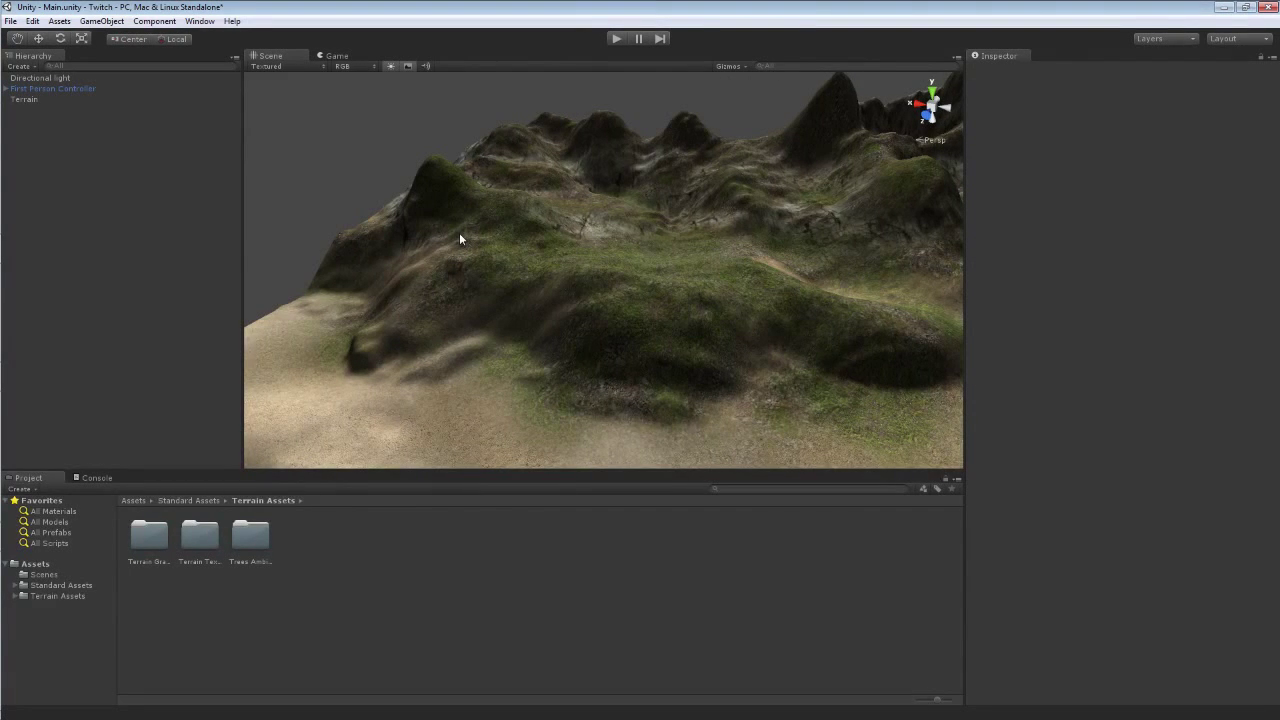
{"action": "left_click", "coordinate": [617, 39]}
{"action": "key", "text": "w"}
{"action": "key", "text": "w"}
{"action": "key", "text": "w"}
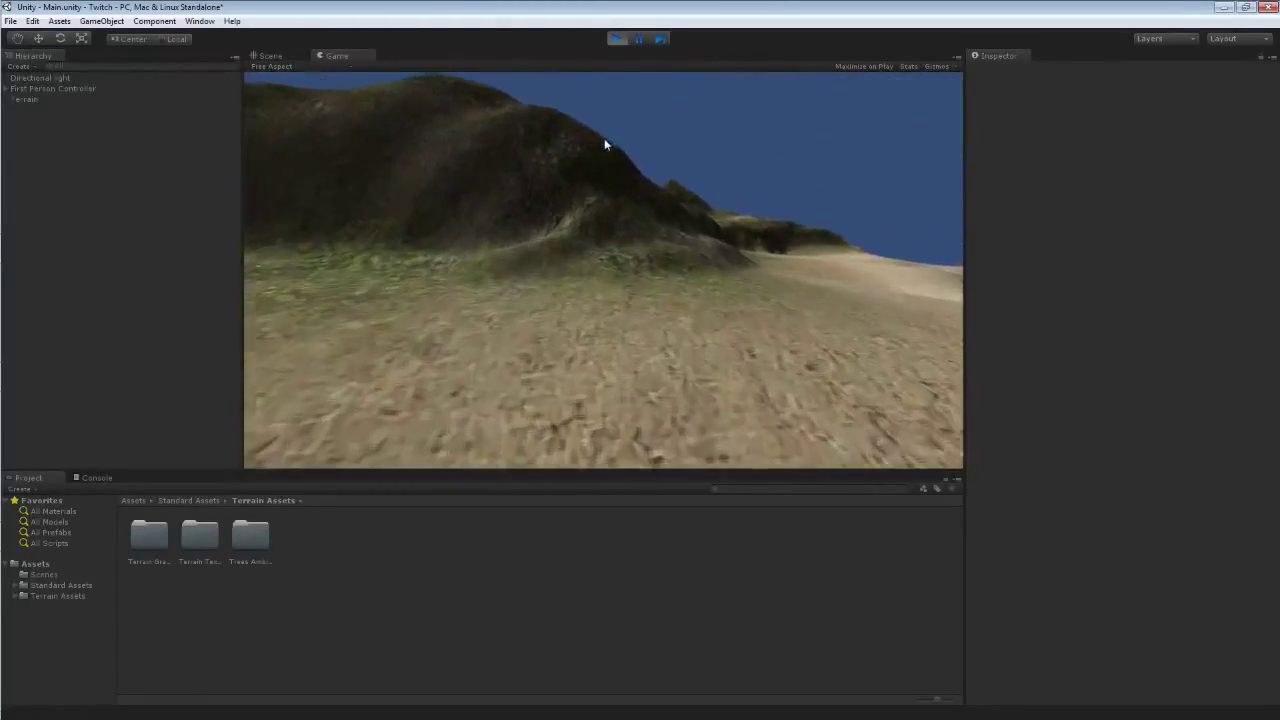
{"action": "key", "text": "w"}
{"action": "key", "text": "w"}
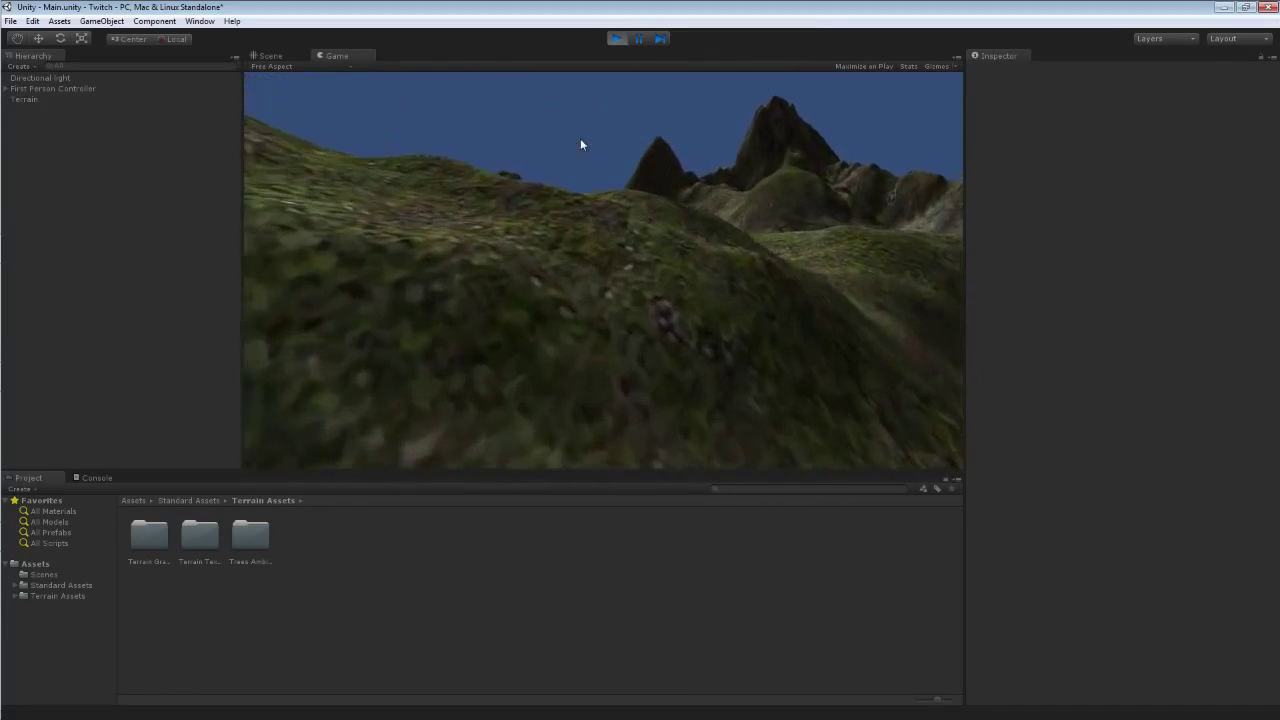
{"action": "key", "text": "w"}
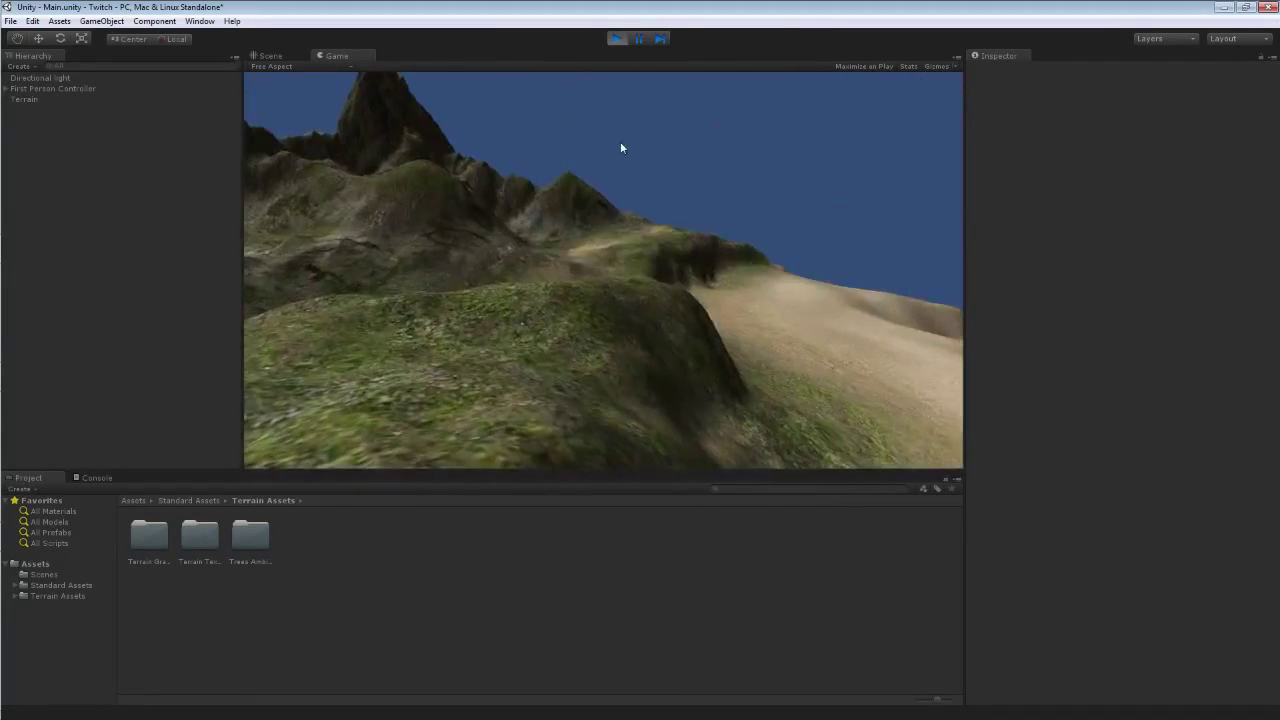
{"action": "key", "text": "w"}
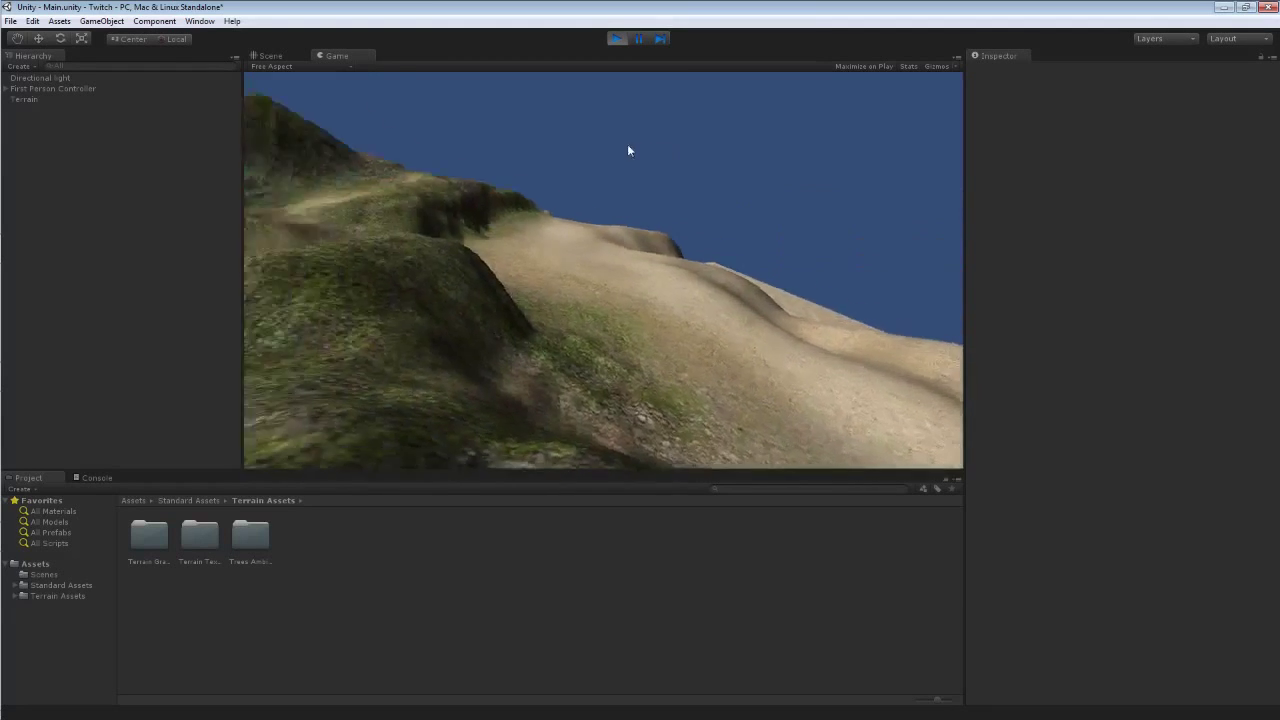
{"action": "key", "text": "w"}
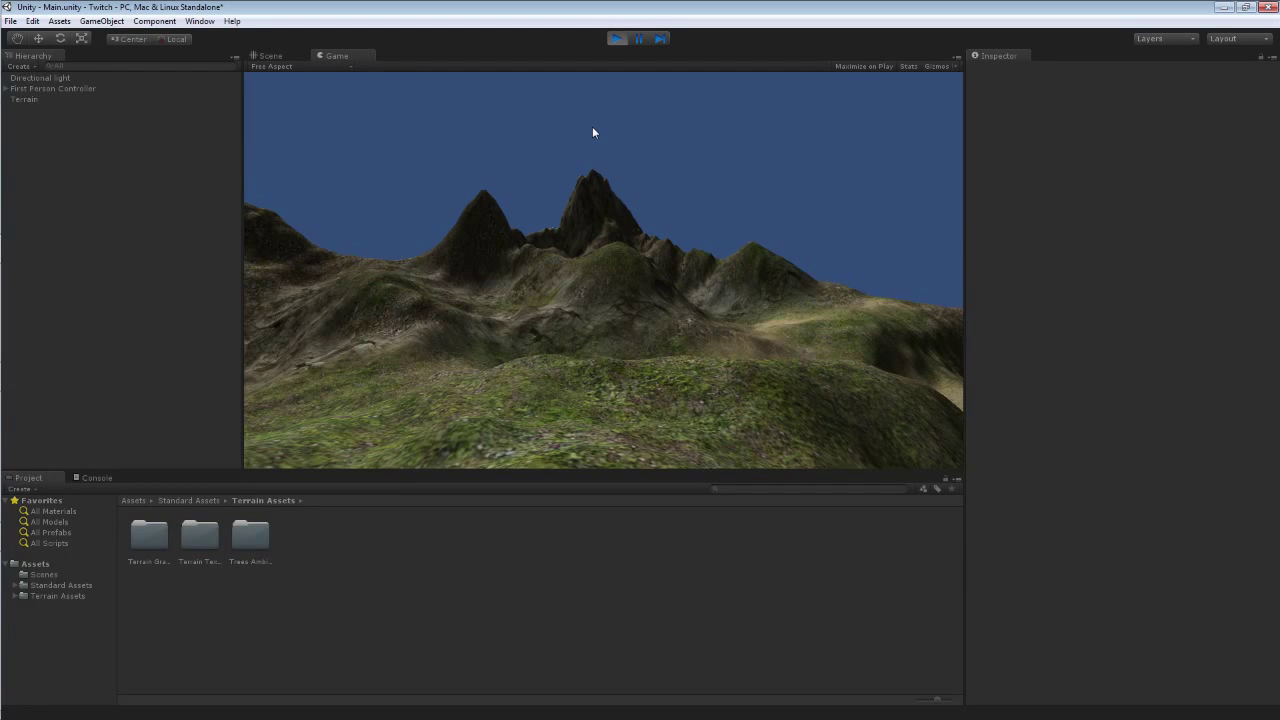
{"action": "left_click", "coordinate": [615, 38]}
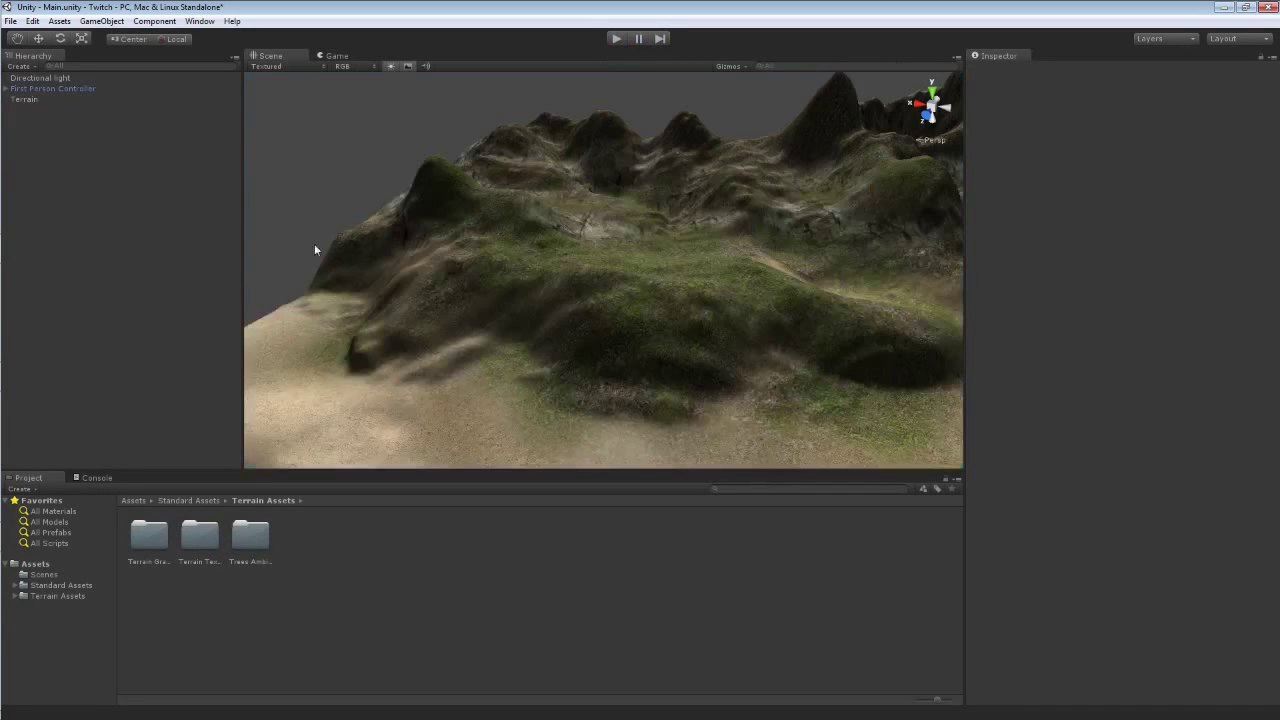
- Enlarge the Scene view by narrowing the Hierarchy and Inspector panels and reducing the height of the Project panel
{"action": "left_click_drag", "start_coordinate": [239, 229], "coordinate": [136, 229]}
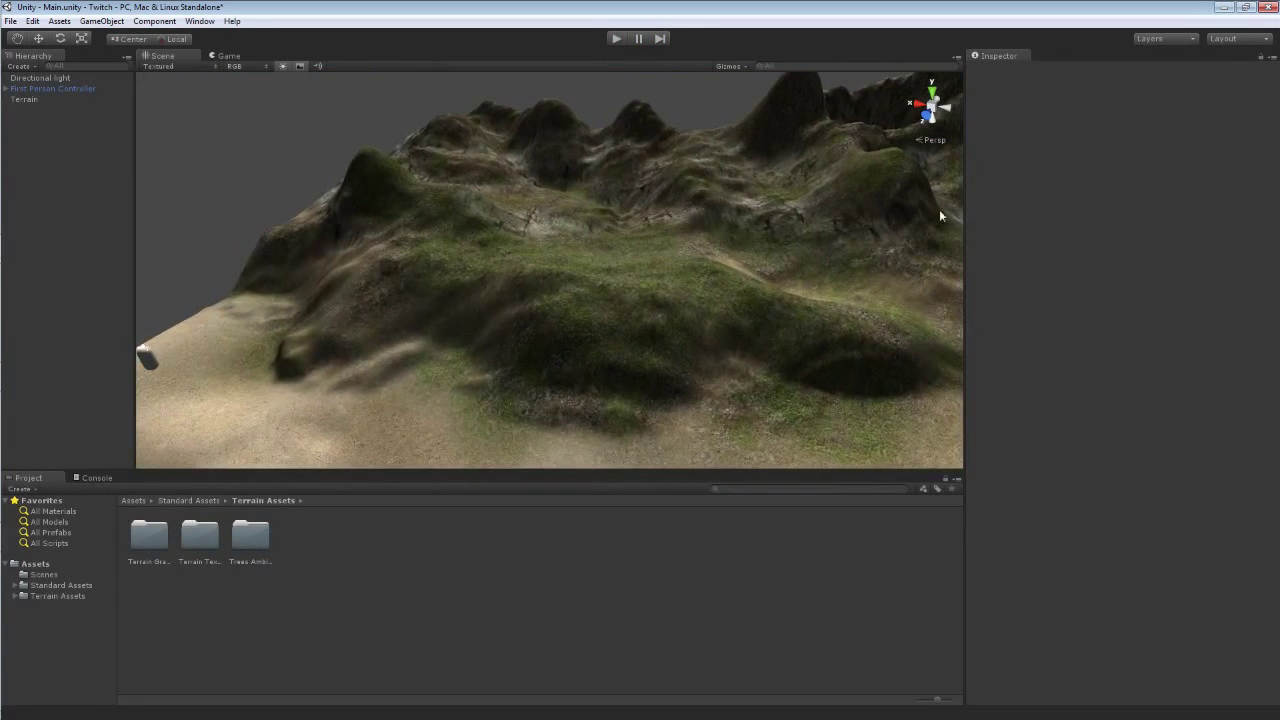
{"action": "left_click_drag", "start_coordinate": [965, 213], "coordinate": [1108, 209]}
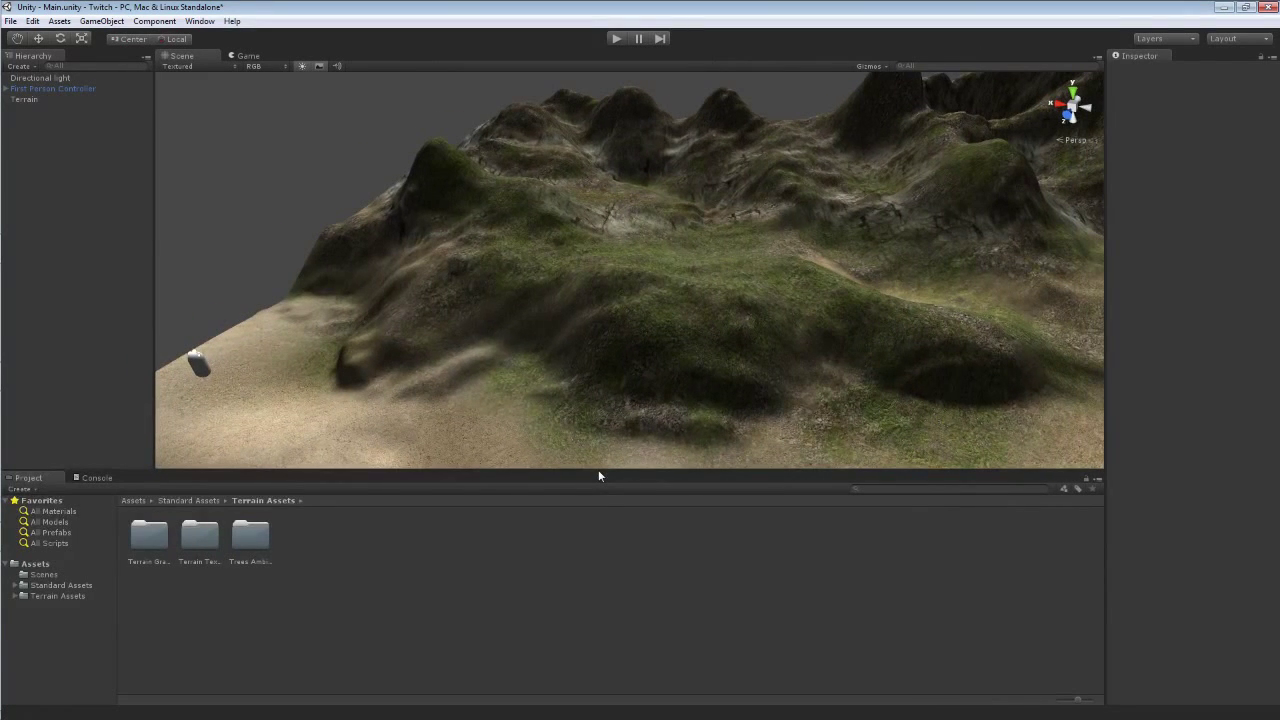
{"action": "left_click_drag", "start_coordinate": [598, 469], "coordinate": [612, 526]}
- Select the Terrain, go through its height sculpting and texture painting tools, and activate the Place Trees tool
{"action": "right_click_drag", "start_coordinate": [605, 398], "coordinate": [657, 370]}
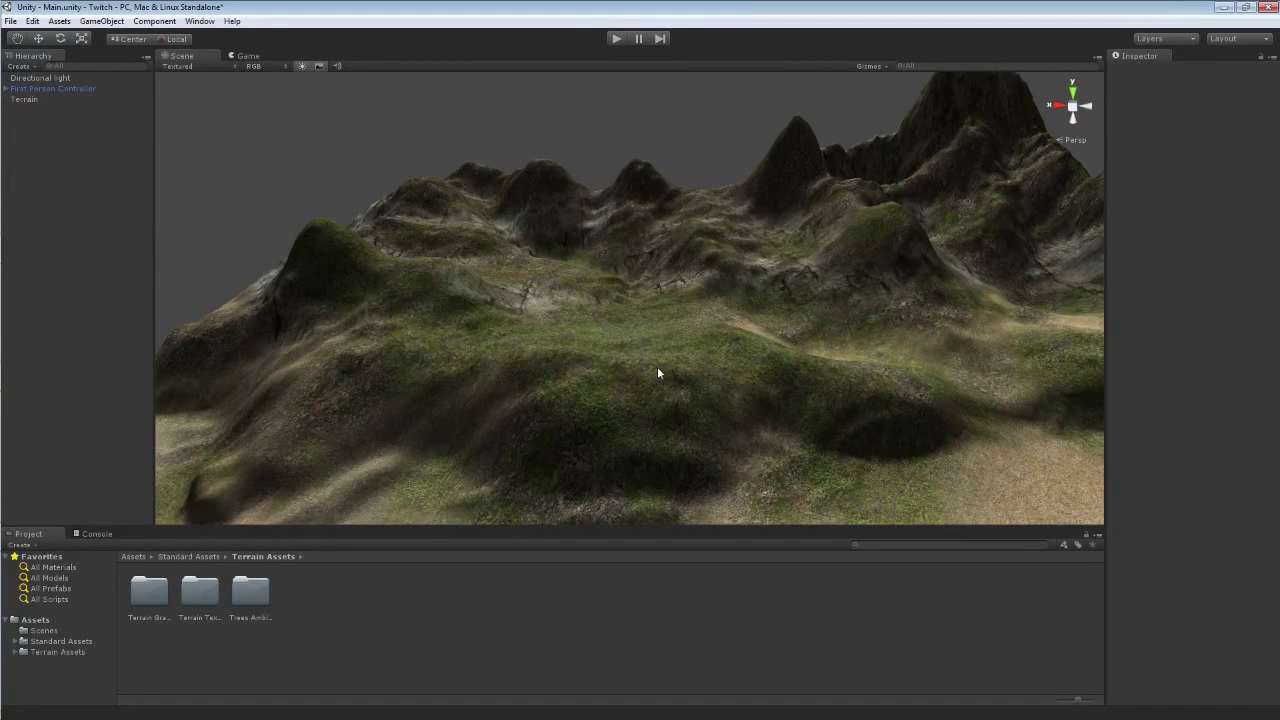
{"action": "right_click_drag", "start_coordinate": [678, 336], "coordinate": [714, 367]}
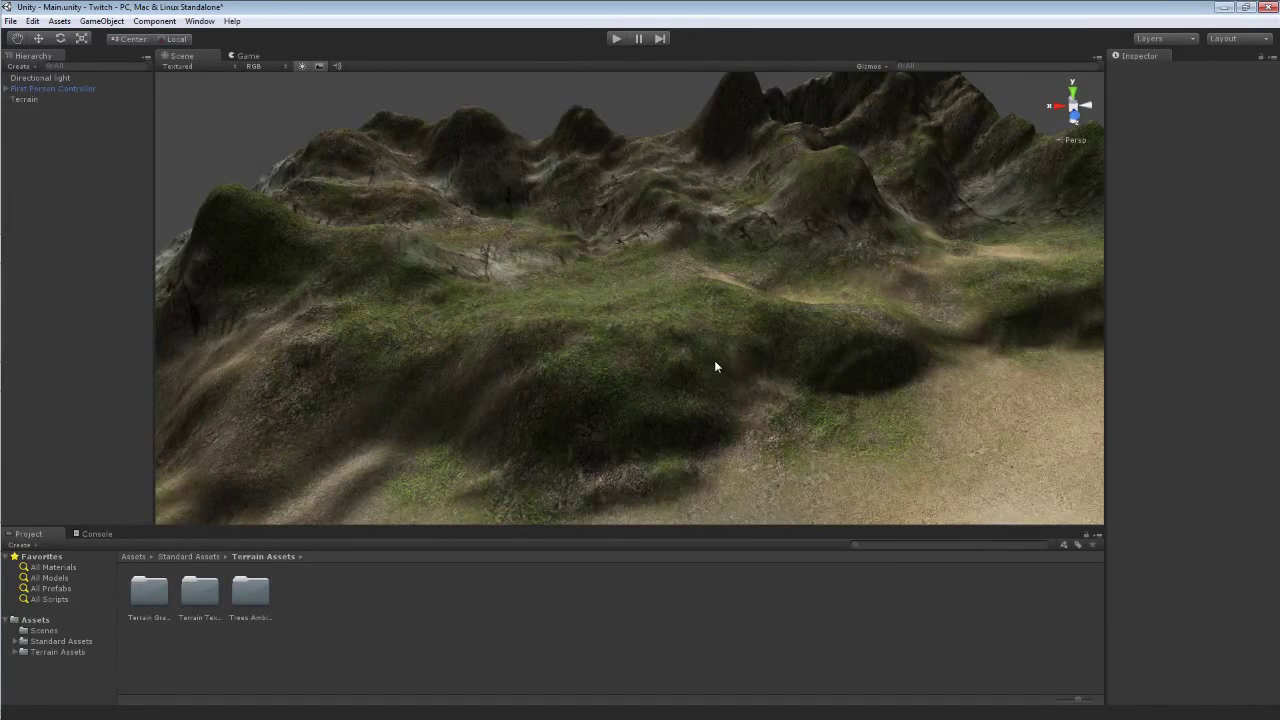
{"action": "left_click_drag", "start_coordinate": [714, 367], "coordinate": [801, 320], "text": "alt"}
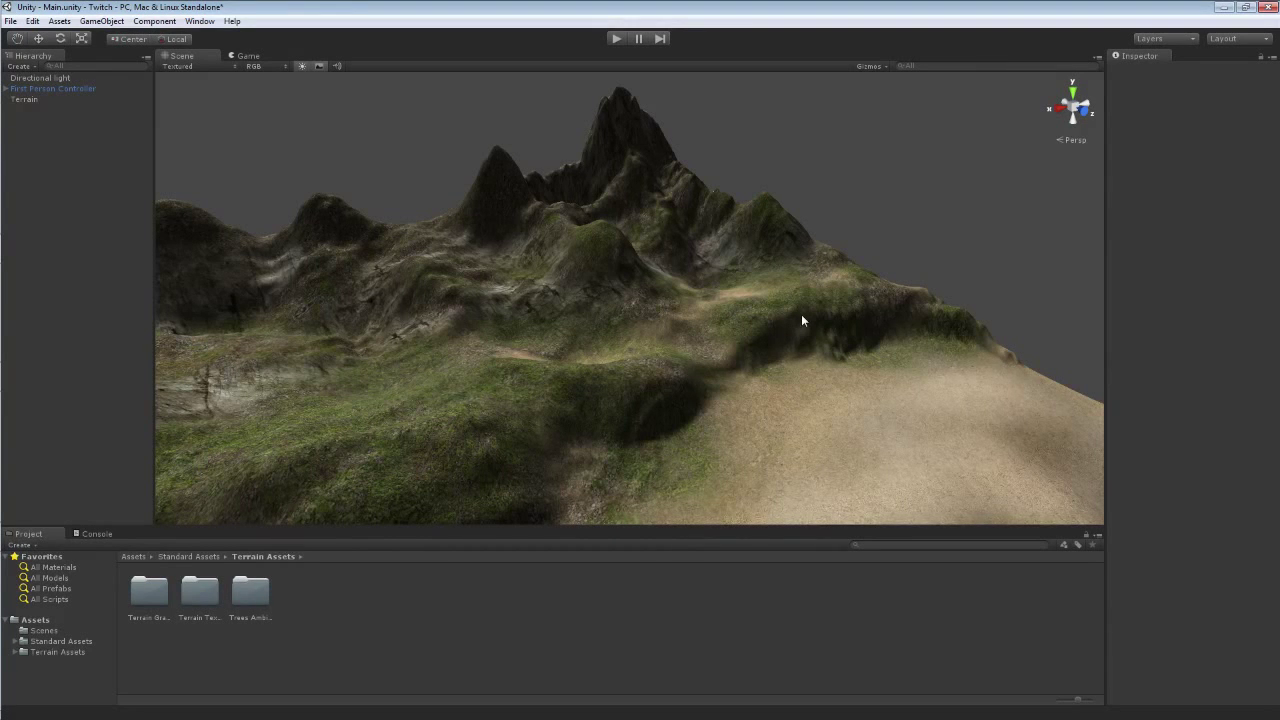
{"action": "right_click_drag", "start_coordinate": [786, 310], "coordinate": [623, 297]}
{"action": "left_click", "coordinate": [672, 270]}
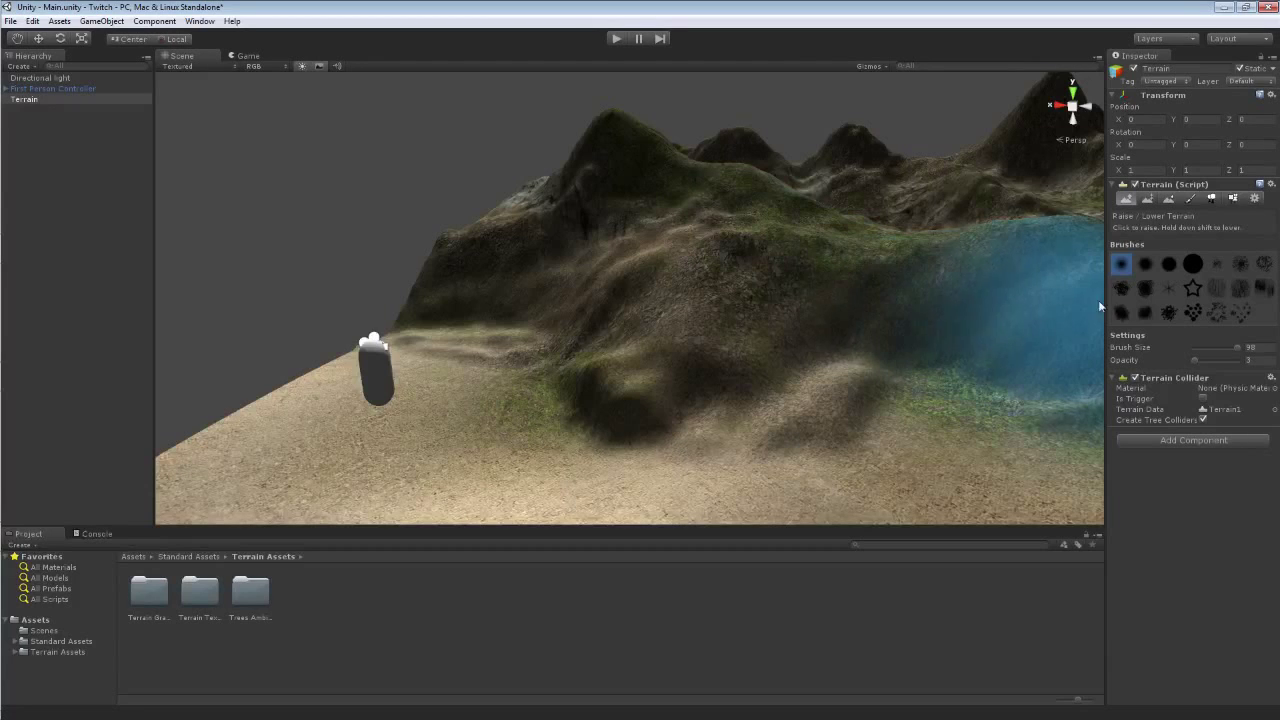
{"action": "left_click", "coordinate": [1213, 198]}
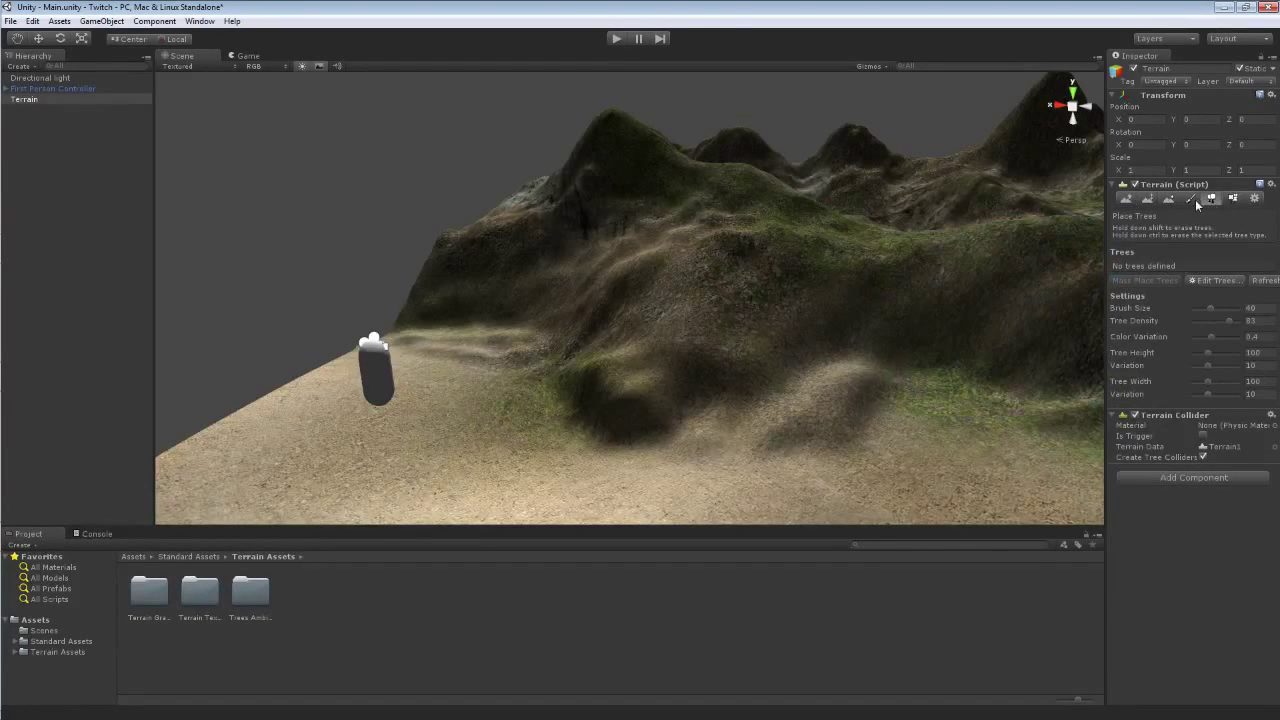
{"action": "left_click", "coordinate": [1189, 198]}
{"action": "left_click", "coordinate": [1147, 198]}
{"action": "left_click", "coordinate": [1126, 198]}
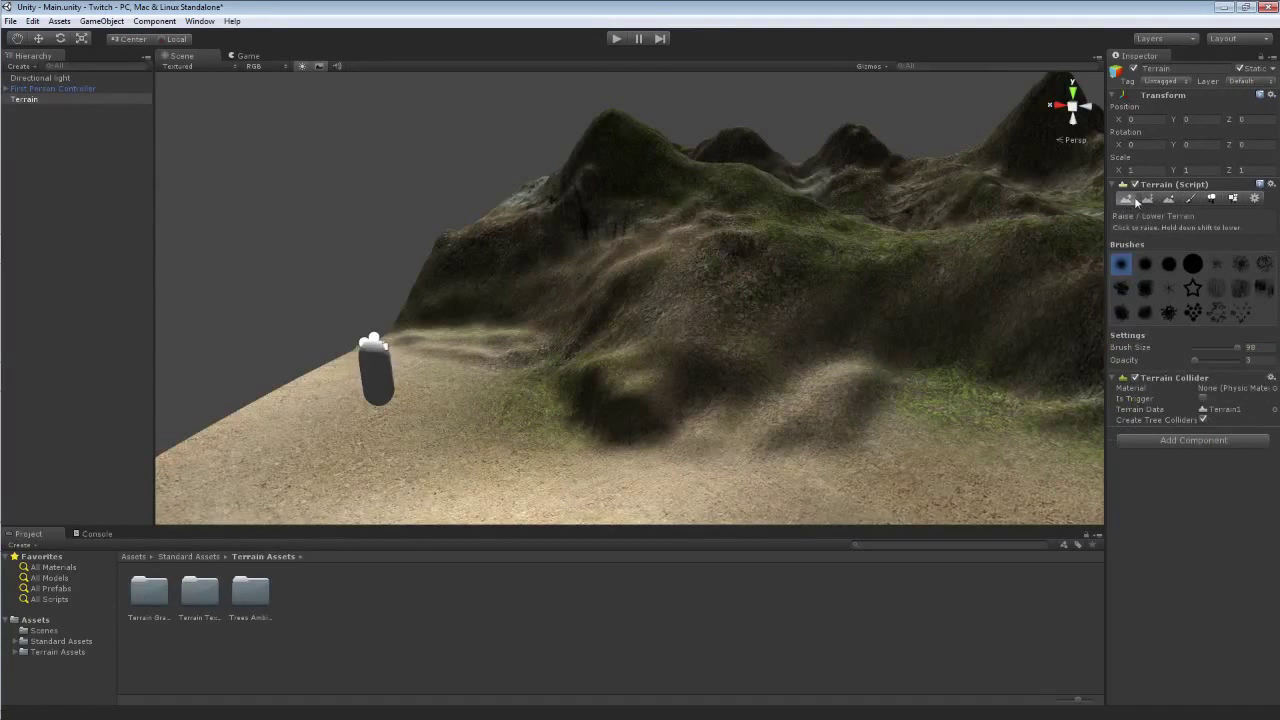
{"action": "left_click", "coordinate": [1168, 198]}
{"action": "left_click", "coordinate": [1189, 198]}
{"action": "left_click", "coordinate": [1211, 198]}
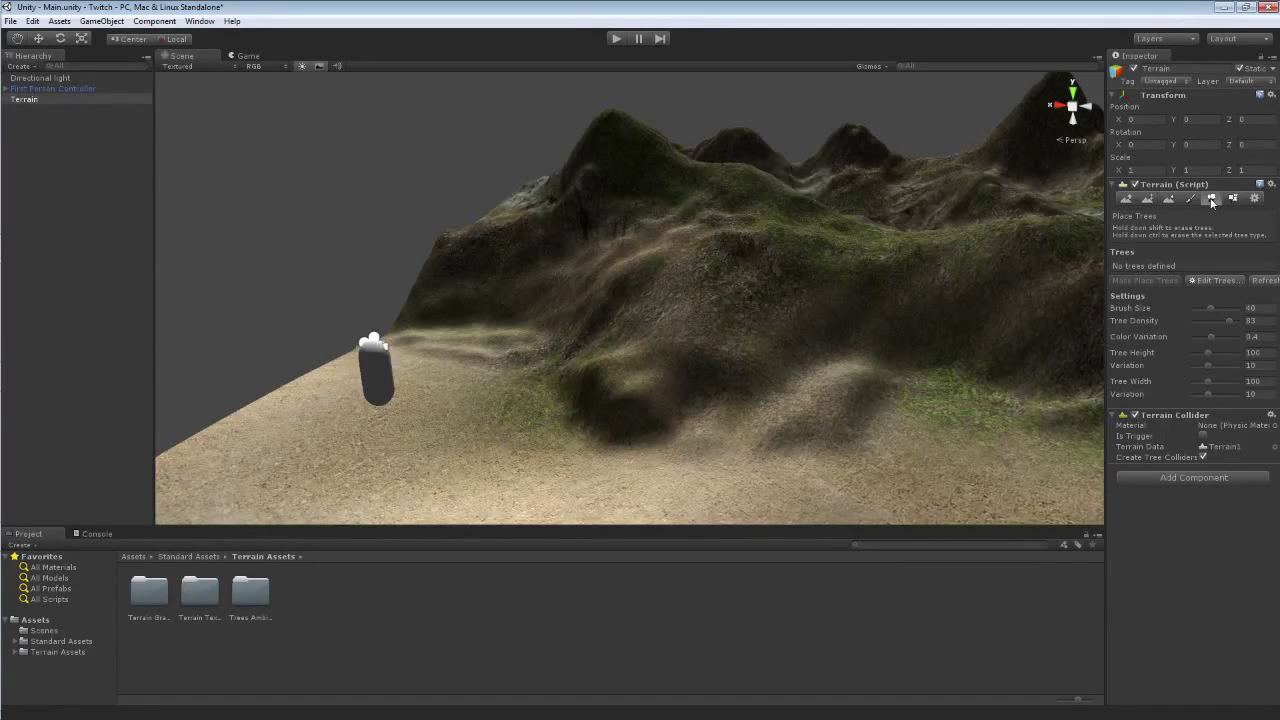
- Start adding a new tree type to the Terrain and bring up the choice of tree game objects
{"action": "right_click_drag", "start_coordinate": [786, 294], "coordinate": [897, 316], "text": "alt"}
{"action": "left_click_drag", "start_coordinate": [897, 316], "coordinate": [760, 291], "text": "alt"}
{"action": "scroll", "coordinate": [760, 291], "scroll_direction": "down", "scroll_amount": 10}
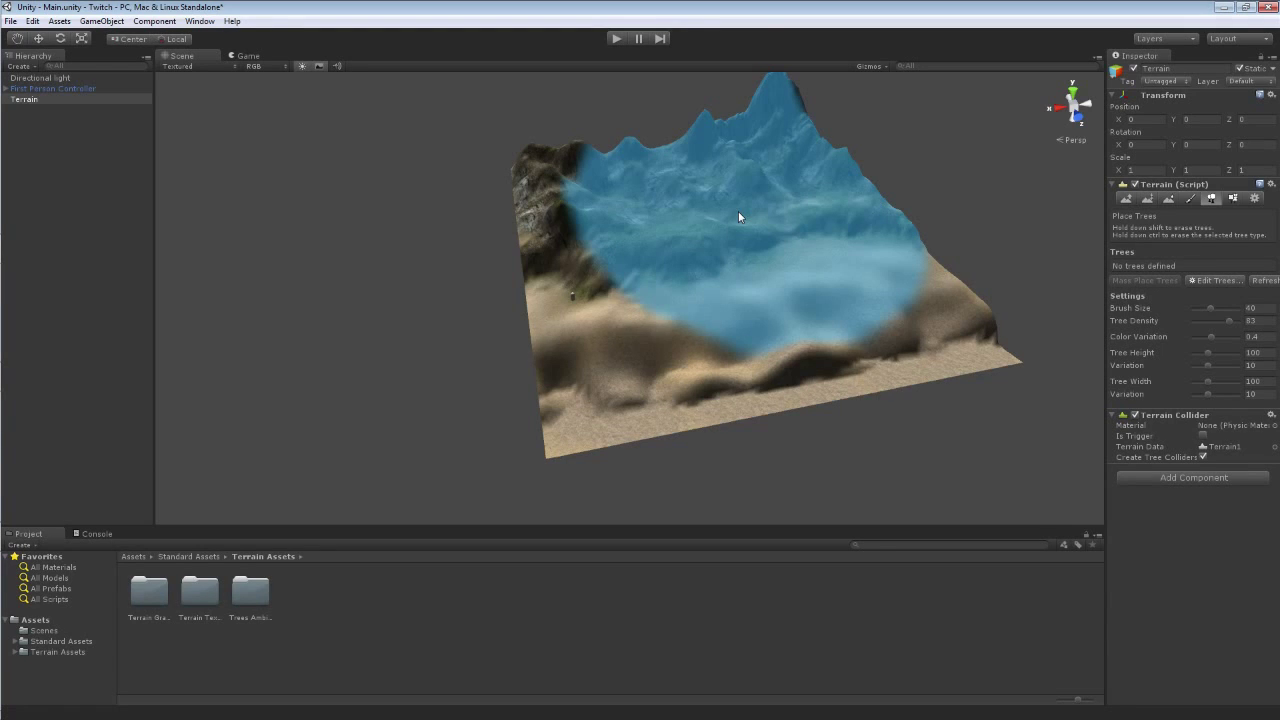
{"action": "left_click", "coordinate": [59, 21]}
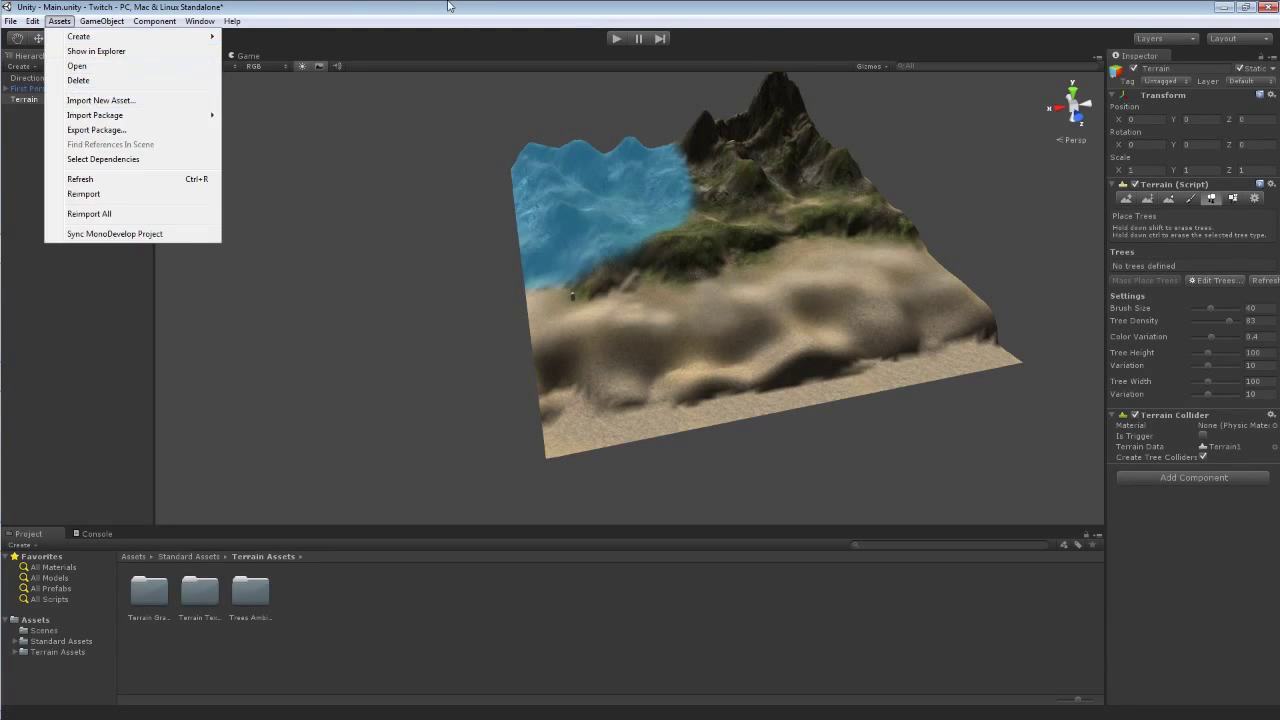
{"action": "left_click", "coordinate": [307, 42]}
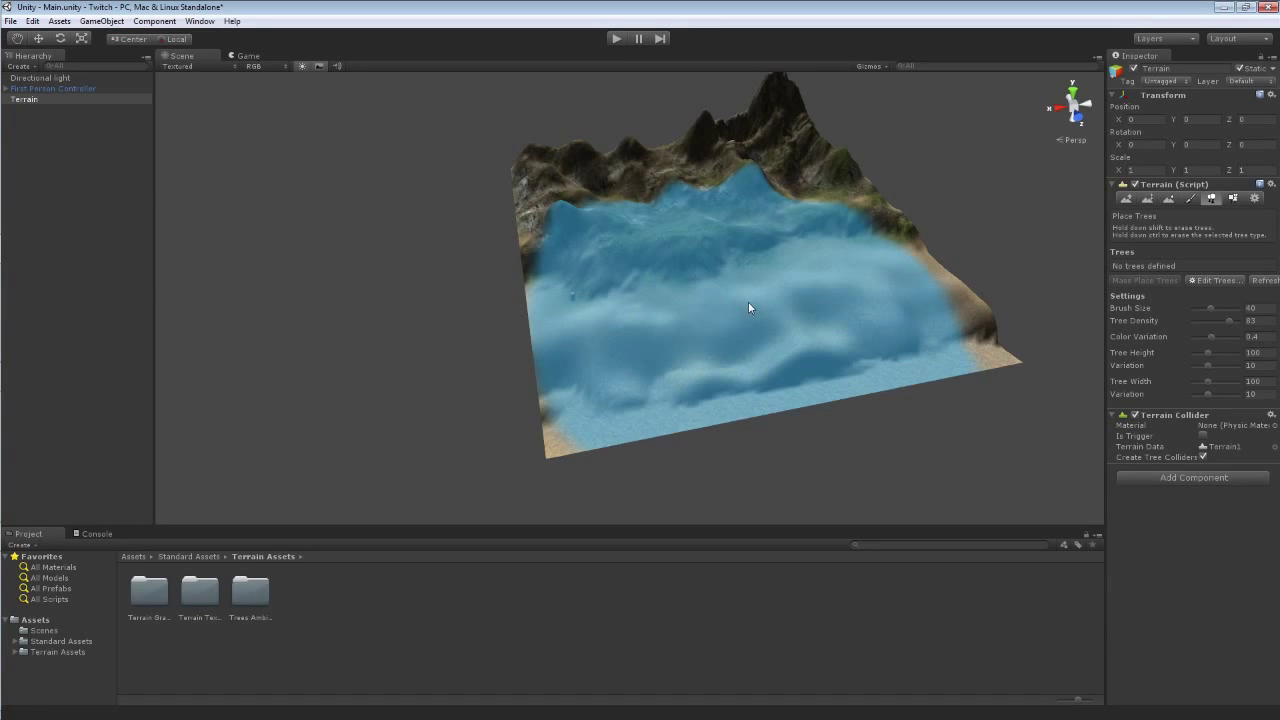
{"action": "left_click", "coordinate": [1204, 283]}
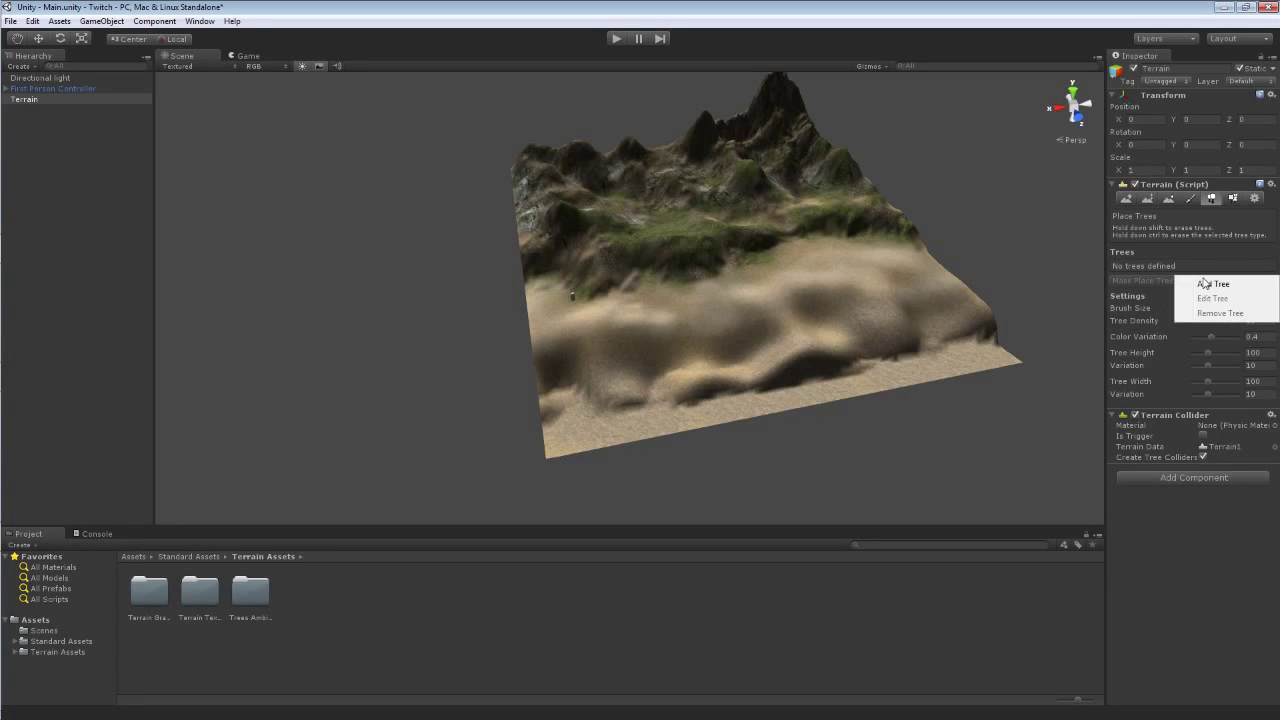
{"action": "left_click", "coordinate": [1201, 286]}
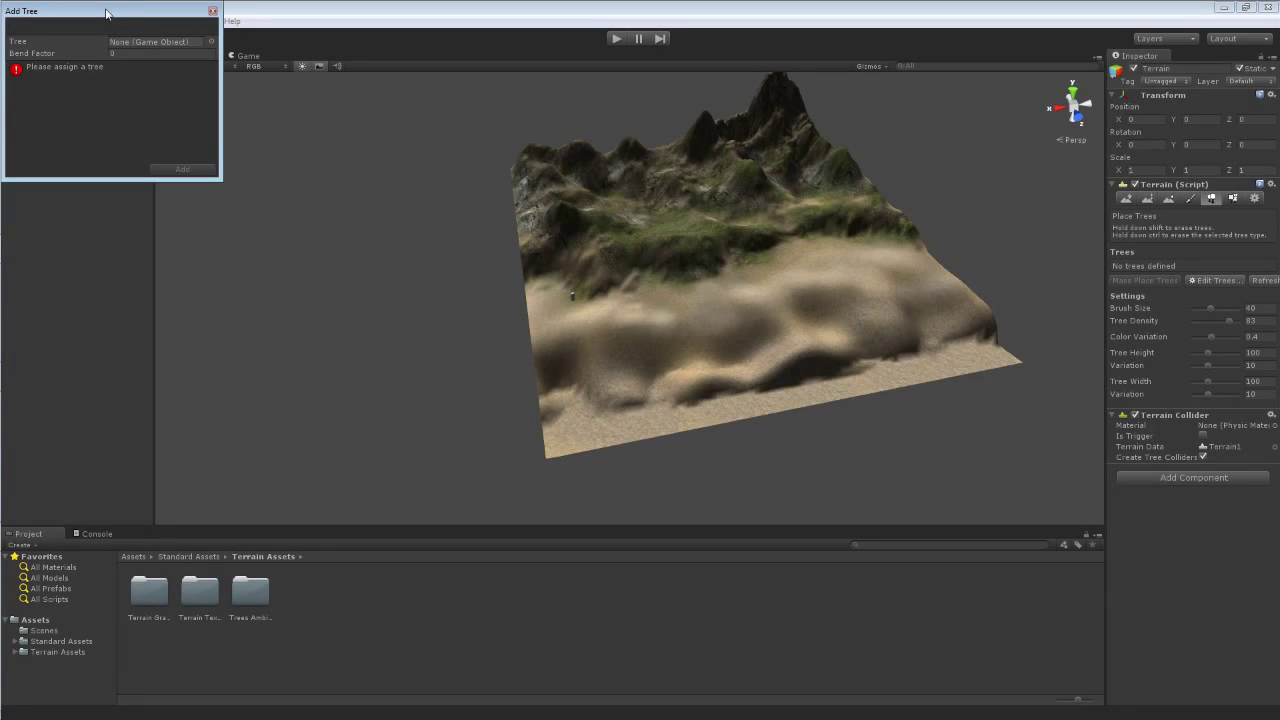
{"action": "left_click", "coordinate": [211, 42]}
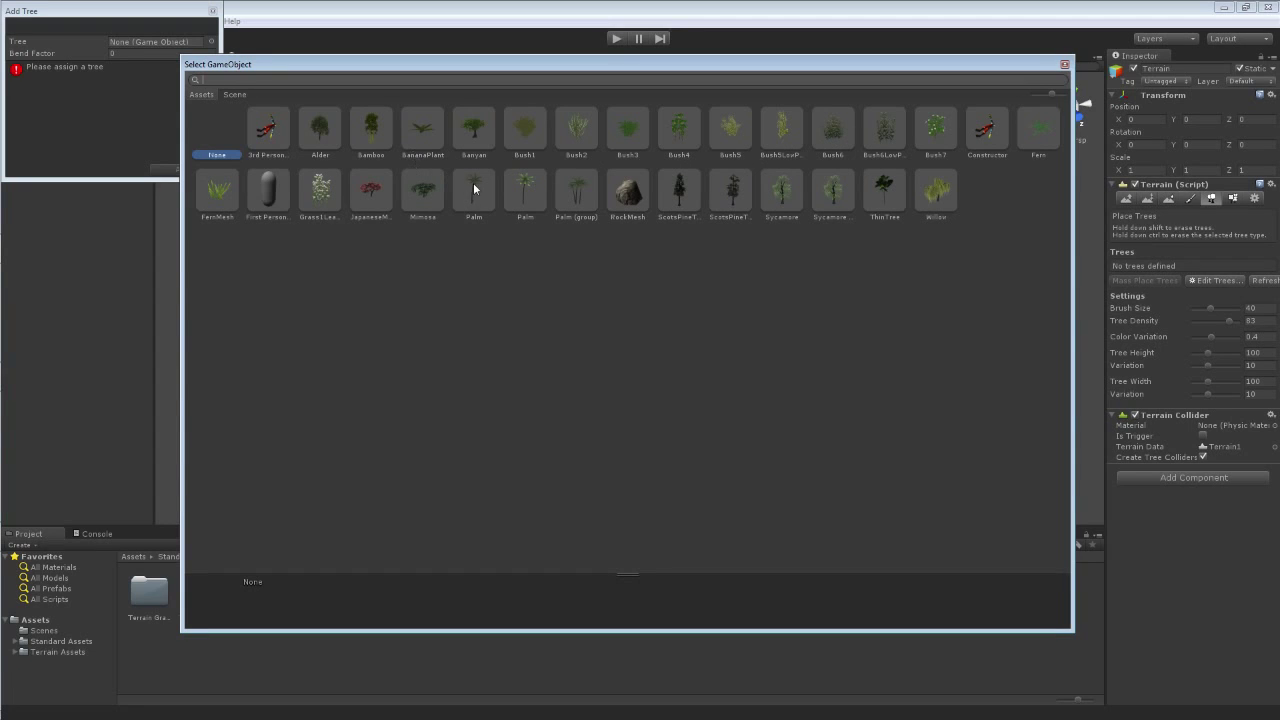
- Preview palms, Bamboo and the Scots pines, and assign Palm (group) as the tree object
{"action": "left_click", "coordinate": [578, 196]}
{"action": "left_click", "coordinate": [530, 198]}
{"action": "left_click", "coordinate": [476, 200]}
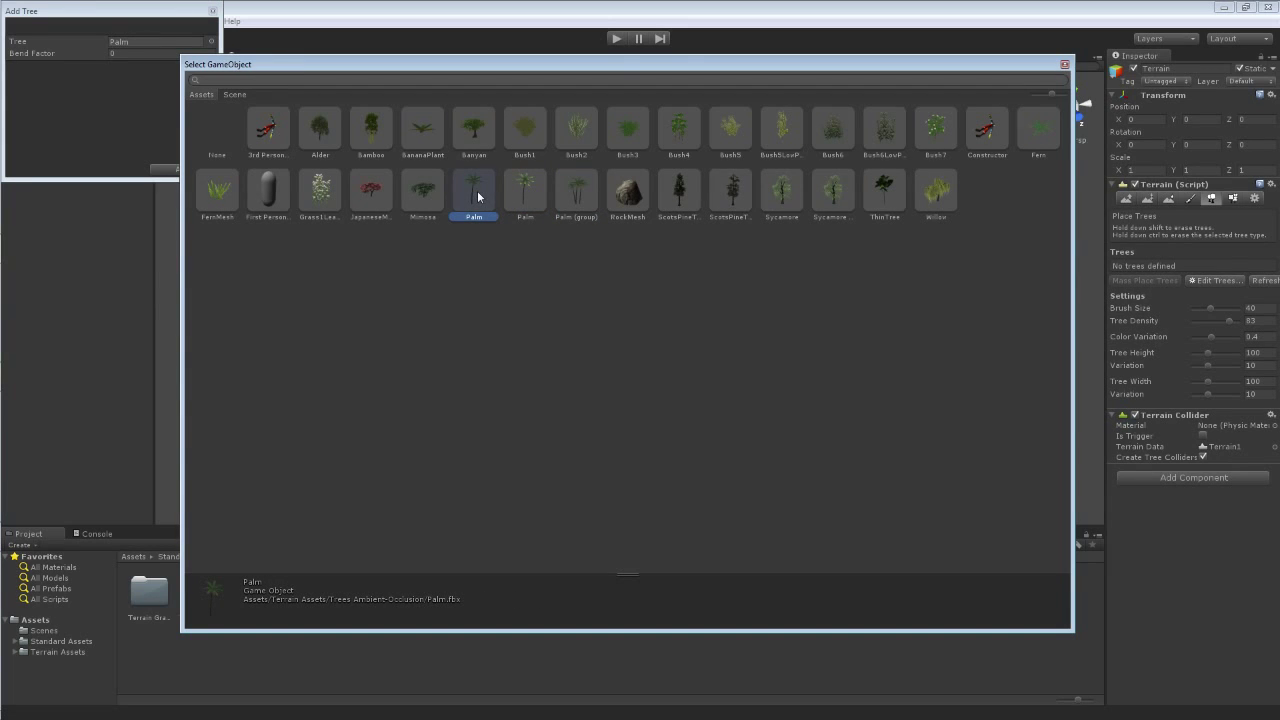
{"action": "left_click", "coordinate": [367, 133]}
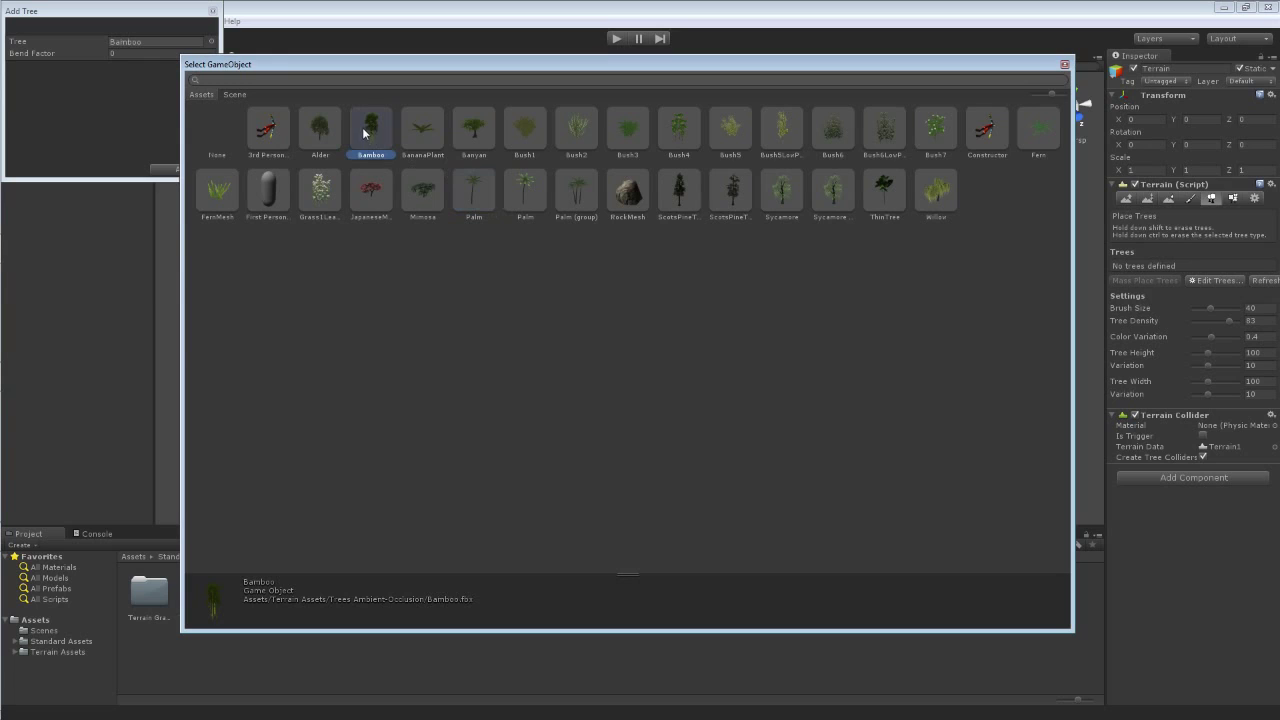
{"action": "left_click", "coordinate": [684, 198]}
{"action": "left_click", "coordinate": [731, 198]}
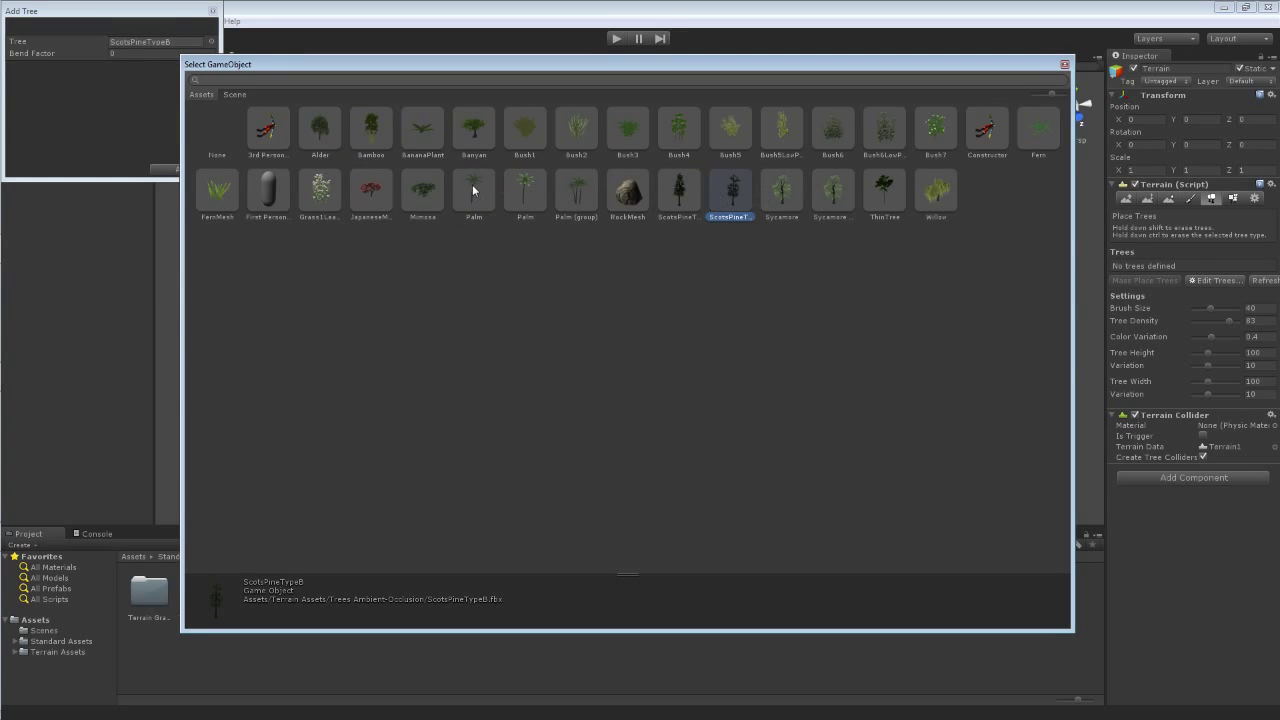
{"action": "double_click", "coordinate": [576, 189]}
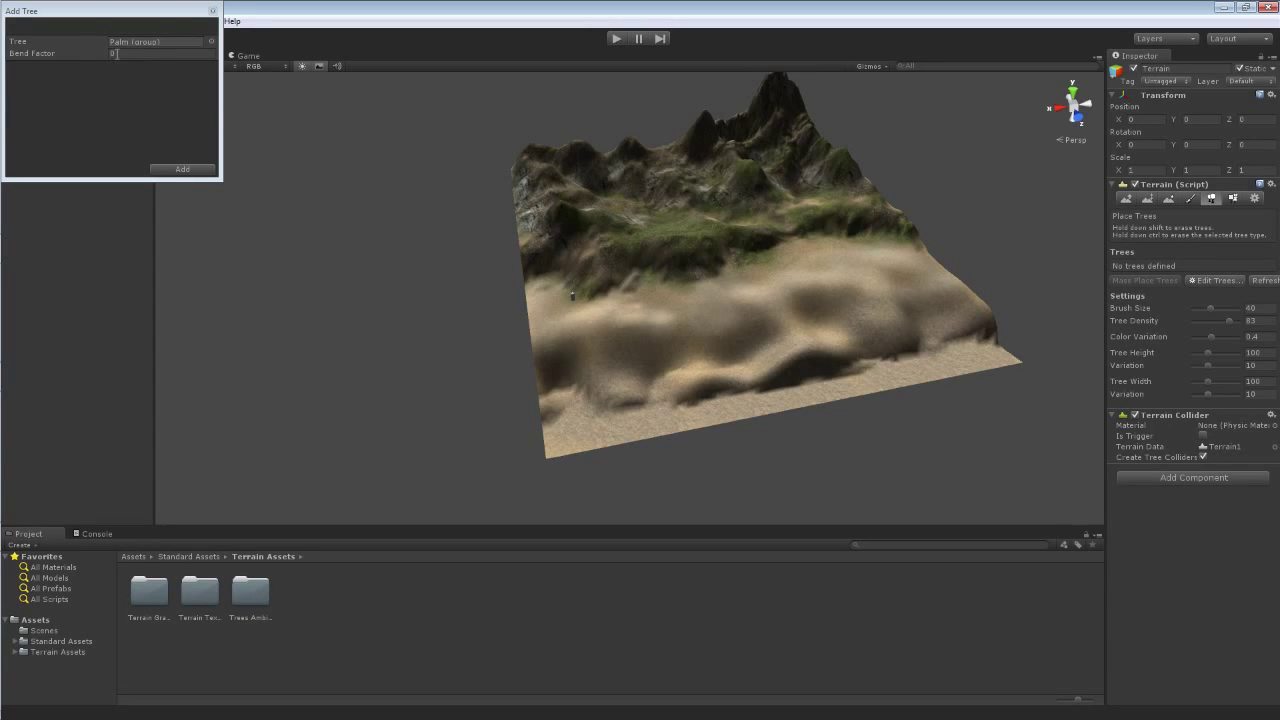
- Set the bend factor to 10 and add the palm group to the terrain's tree list
{"action": "left_click", "coordinate": [114, 54]}
{"action": "key", "text": "BackSpace"}
{"action": "type", "text": "10"}
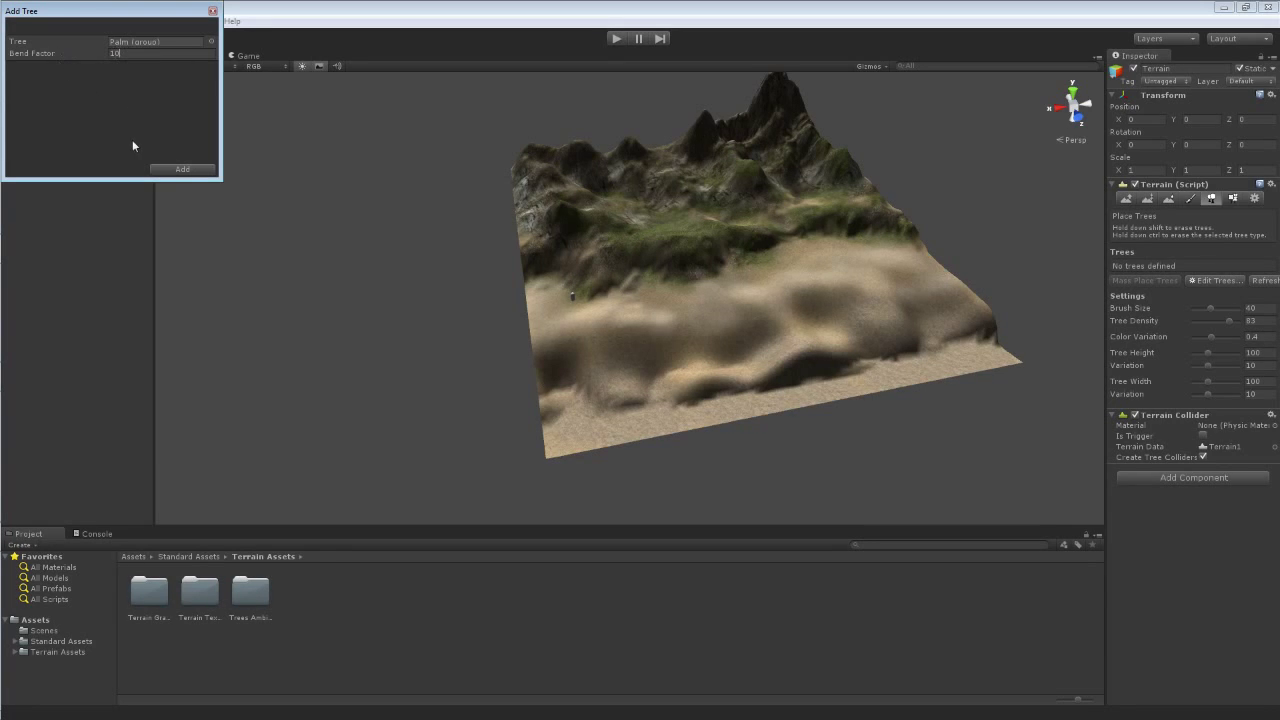
{"action": "left_click", "coordinate": [183, 170]}
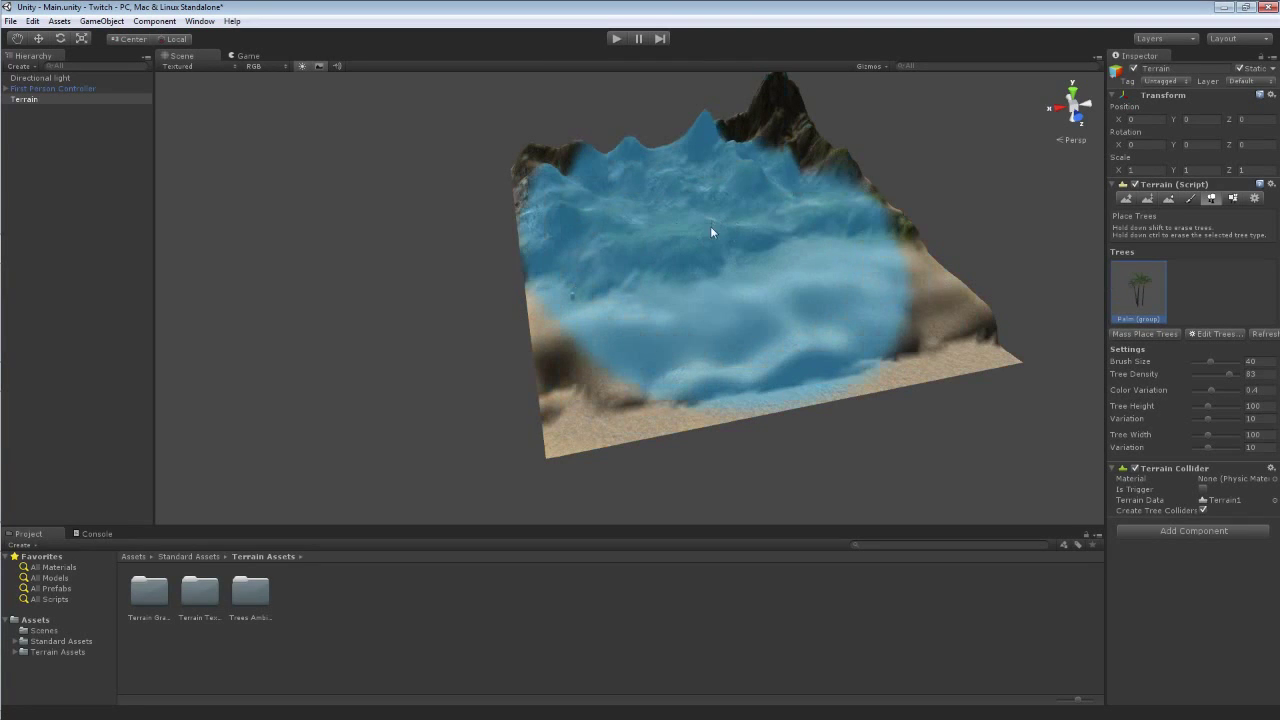
- Mass place 100 Palm (group) trees across the terrain
{"action": "left_click", "coordinate": [1136, 340]}
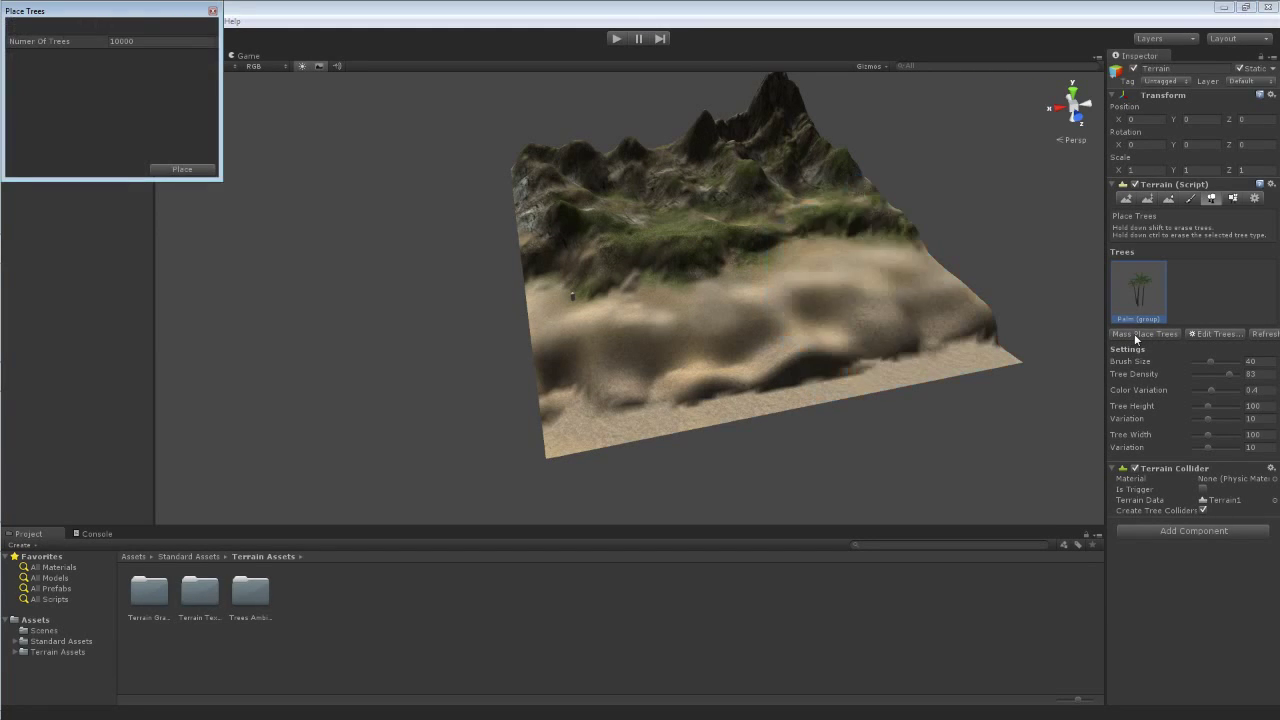
{"action": "left_click_drag", "start_coordinate": [128, 8], "coordinate": [537, 216]}
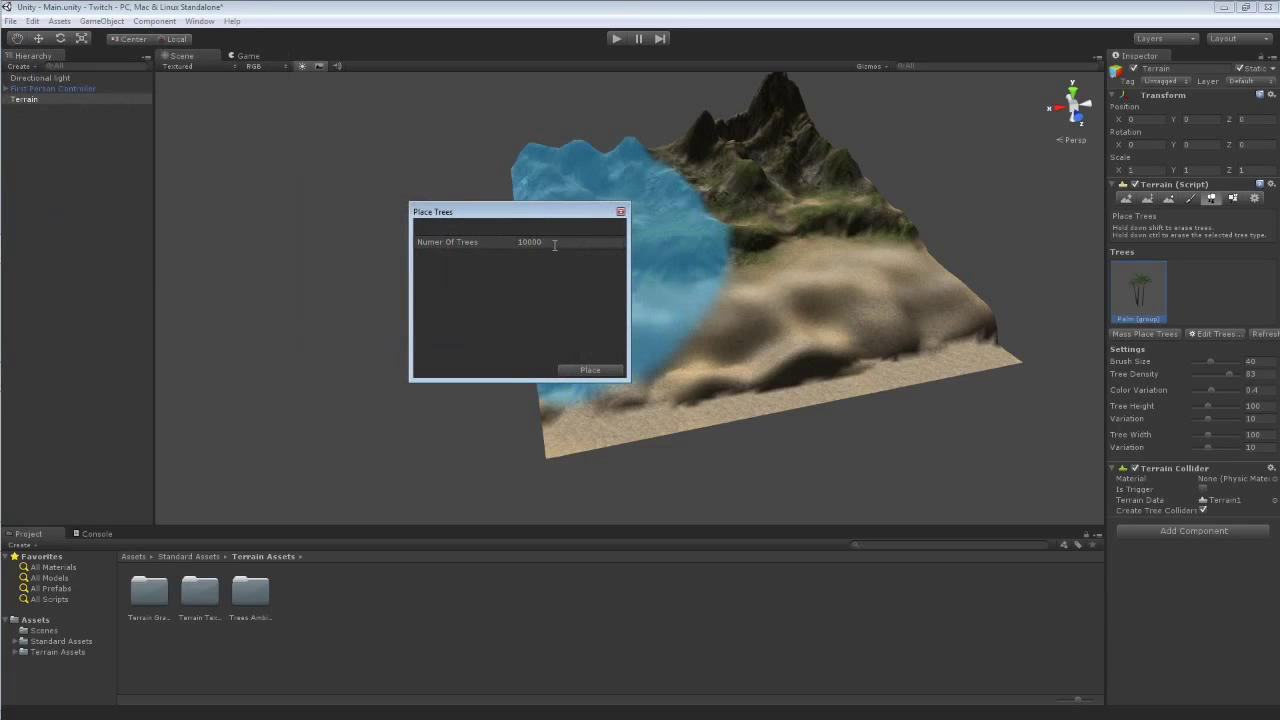
{"action": "type", "text": "100"}
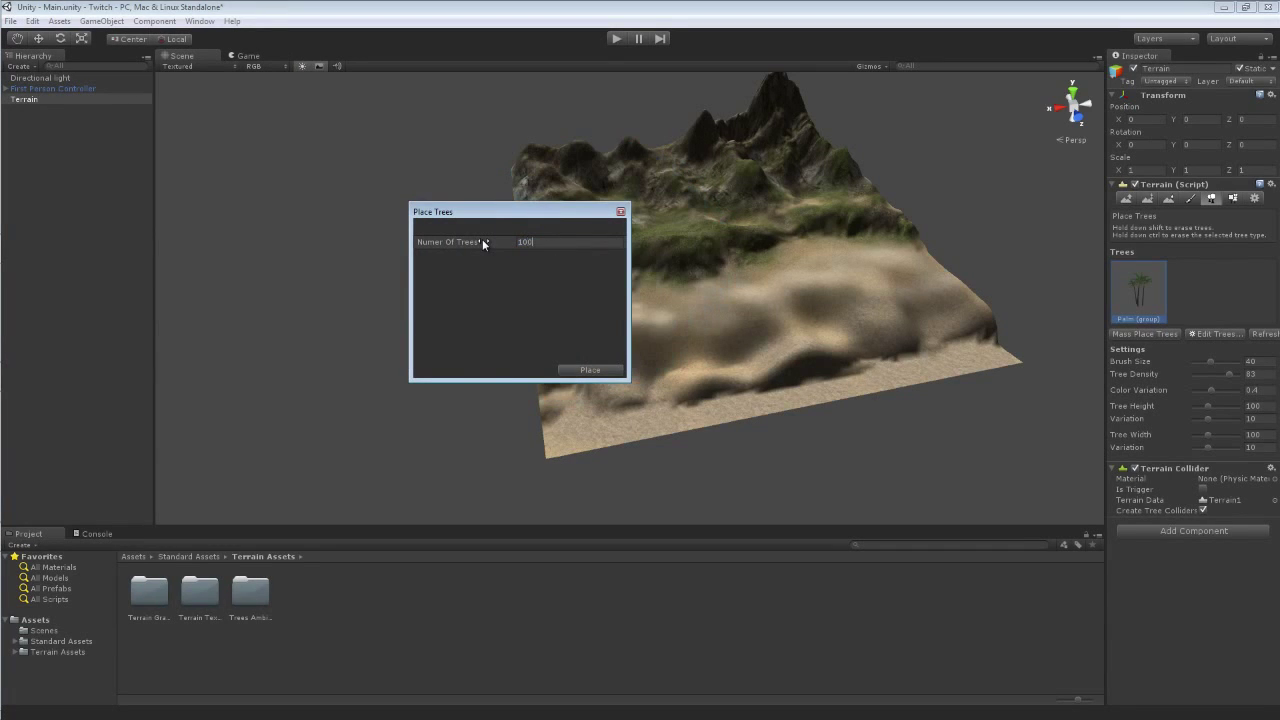
{"action": "left_click", "coordinate": [590, 370]}
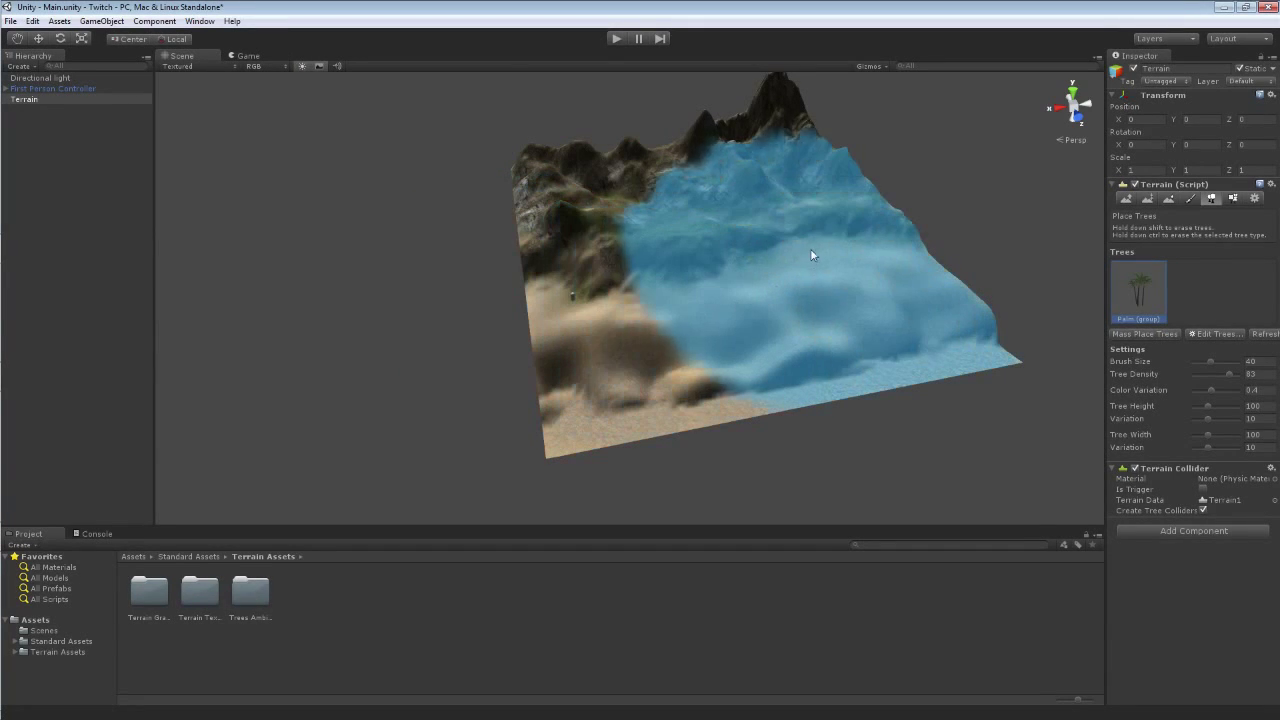
- Mass place a denser set of Palm (group) trees across the terrain and examine them up close
{"action": "left_click_drag", "start_coordinate": [811, 250], "coordinate": [600, 298], "text": "alt"}
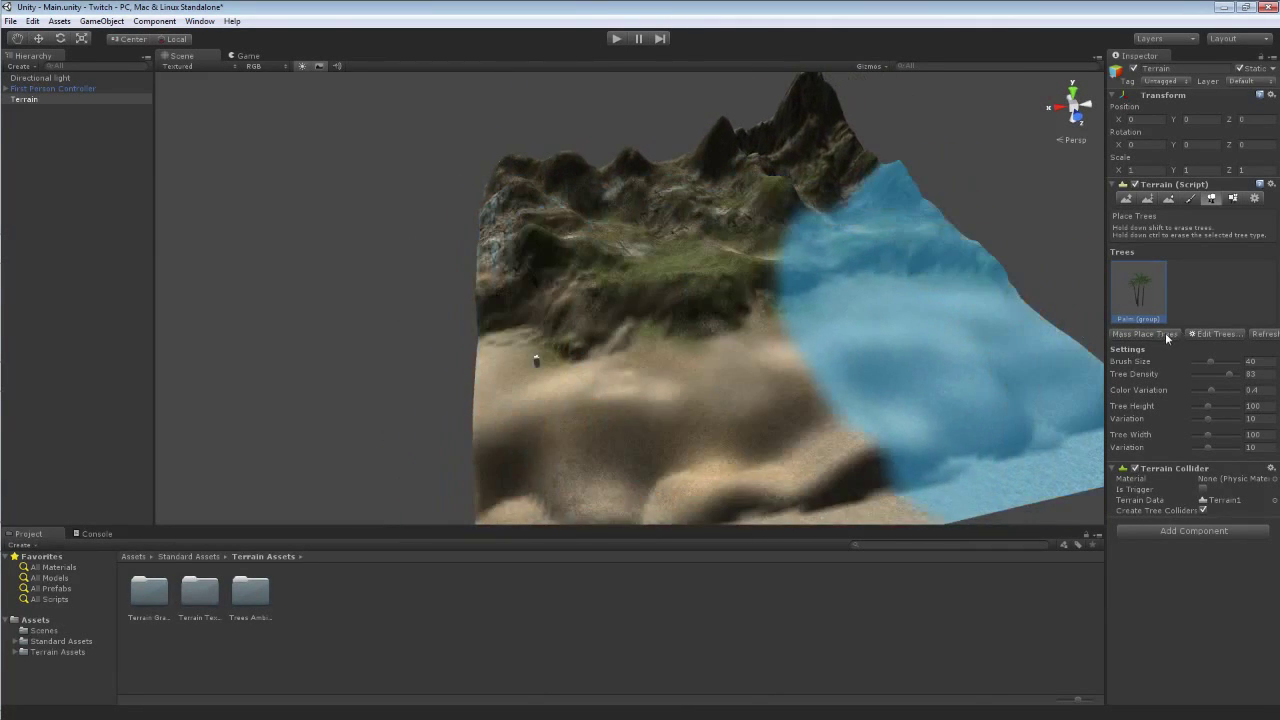
{"action": "left_click", "coordinate": [1163, 334]}
{"action": "left_click", "coordinate": [590, 370]}
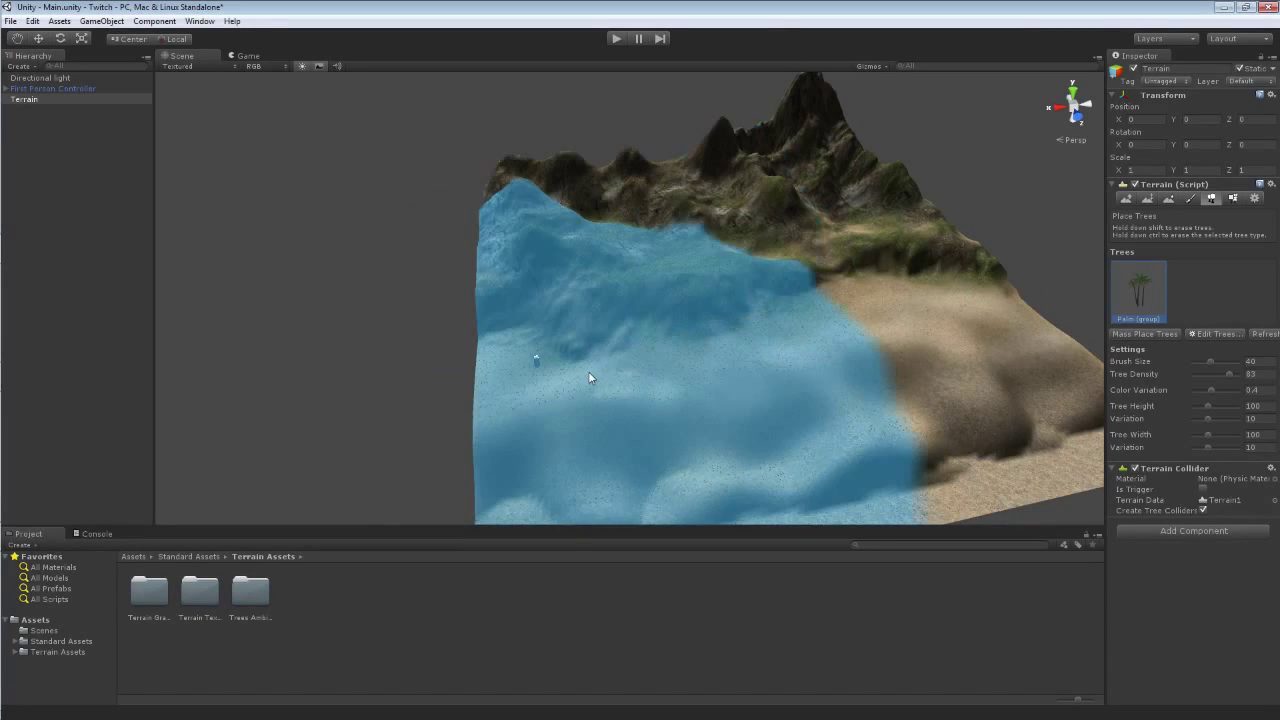
{"action": "left_click_drag", "start_coordinate": [588, 371], "coordinate": [655, 367], "text": "alt"}
{"action": "scroll", "coordinate": [655, 367], "scroll_direction": "up", "scroll_amount": 10}
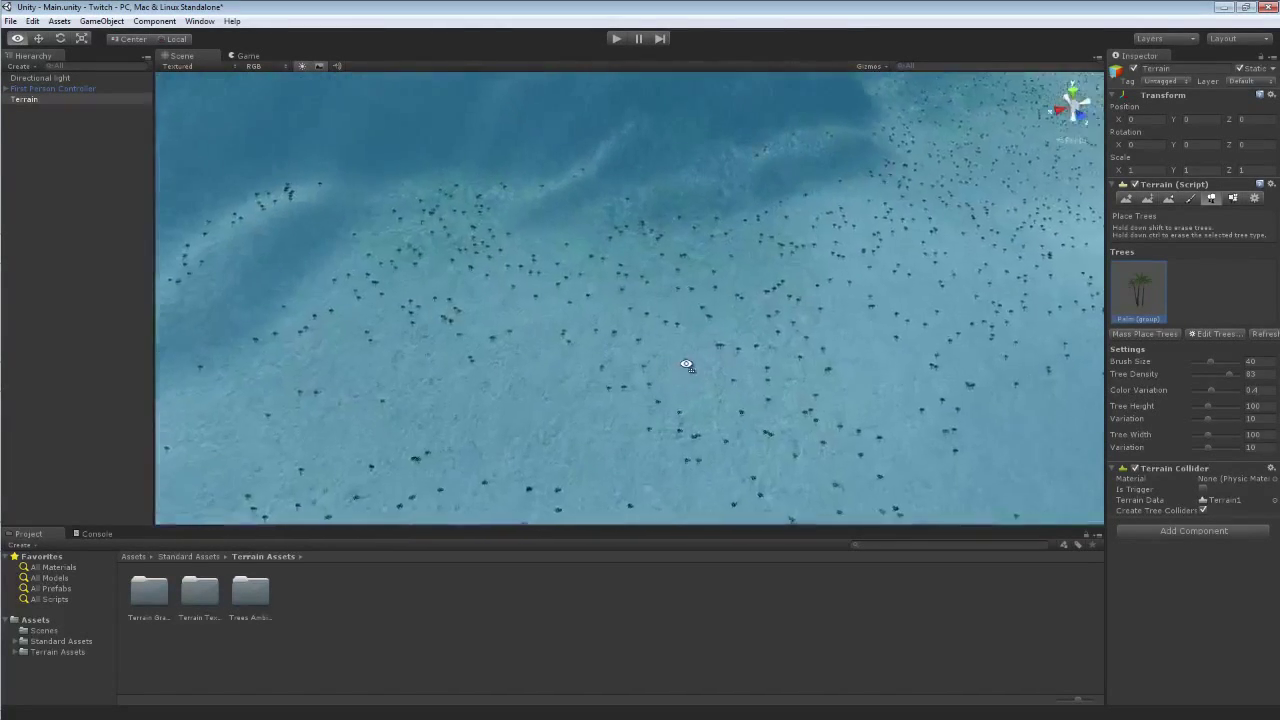
- Examine the placed palm groups up close and remove Palm (group) from the terrain's tree list
{"action": "scroll", "coordinate": [695, 345], "scroll_direction": "up", "scroll_amount": 5}
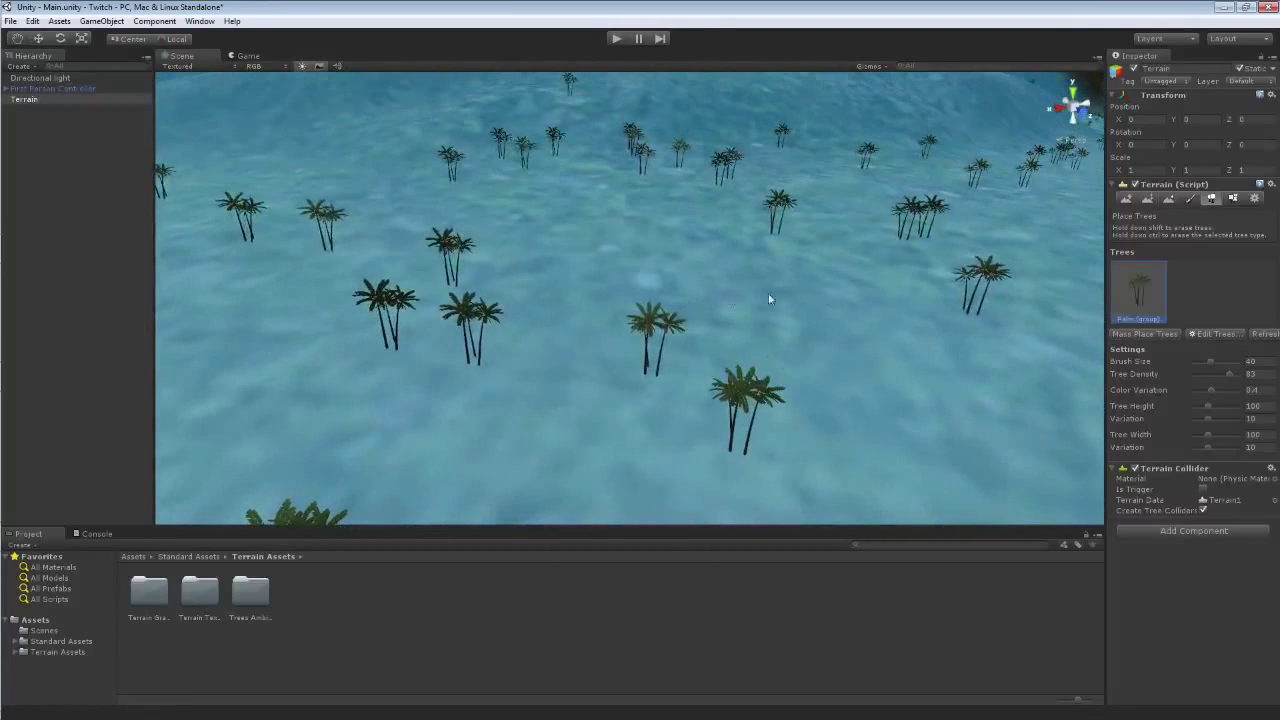
{"action": "left_click_drag", "start_coordinate": [790, 297], "coordinate": [1026, 222], "text": "alt"}
{"action": "left_click_drag", "start_coordinate": [880, 309], "coordinate": [977, 351], "text": "alt"}
{"action": "scroll", "coordinate": [646, 401], "scroll_direction": "down", "scroll_amount": 10}
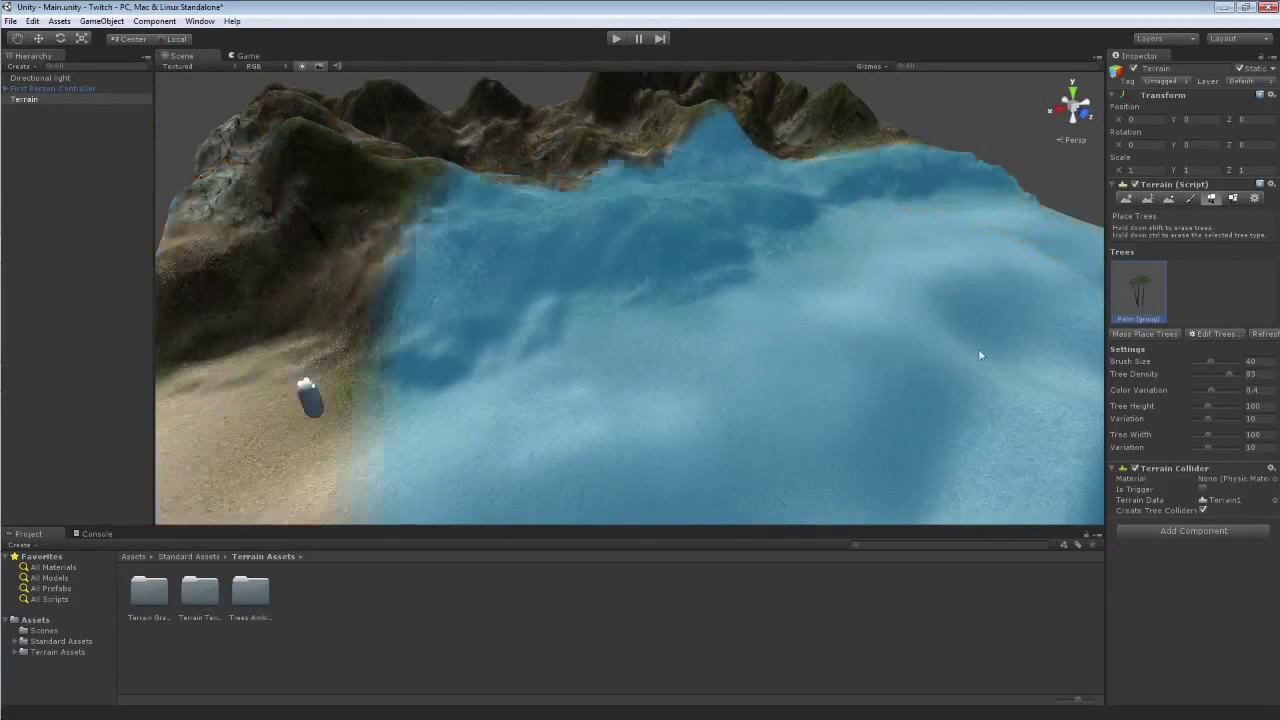
{"action": "left_click", "coordinate": [1205, 336]}
{"action": "left_click", "coordinate": [1210, 366]}
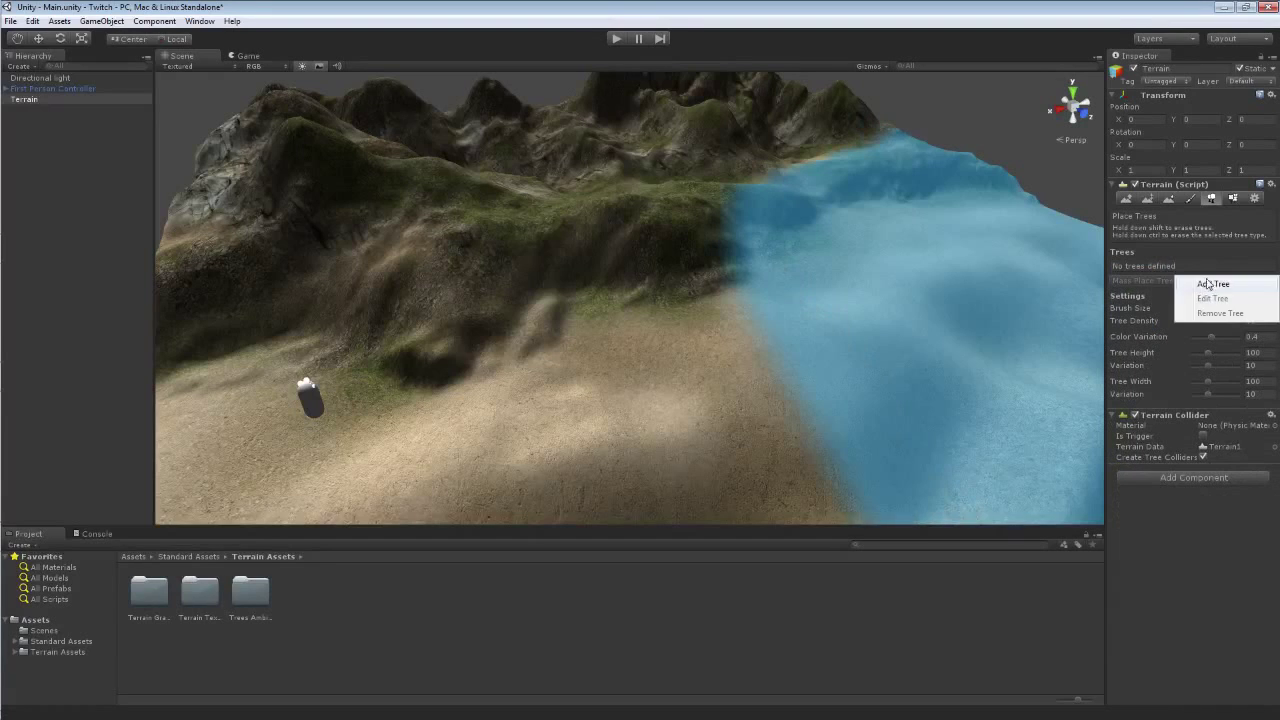
- Add the single Palm to the terrain's tree list, leaving its bend factor at the default
{"action": "left_click", "coordinate": [1210, 281]}
{"action": "left_click", "coordinate": [1212, 293]}
{"action": "left_click", "coordinate": [211, 42]}
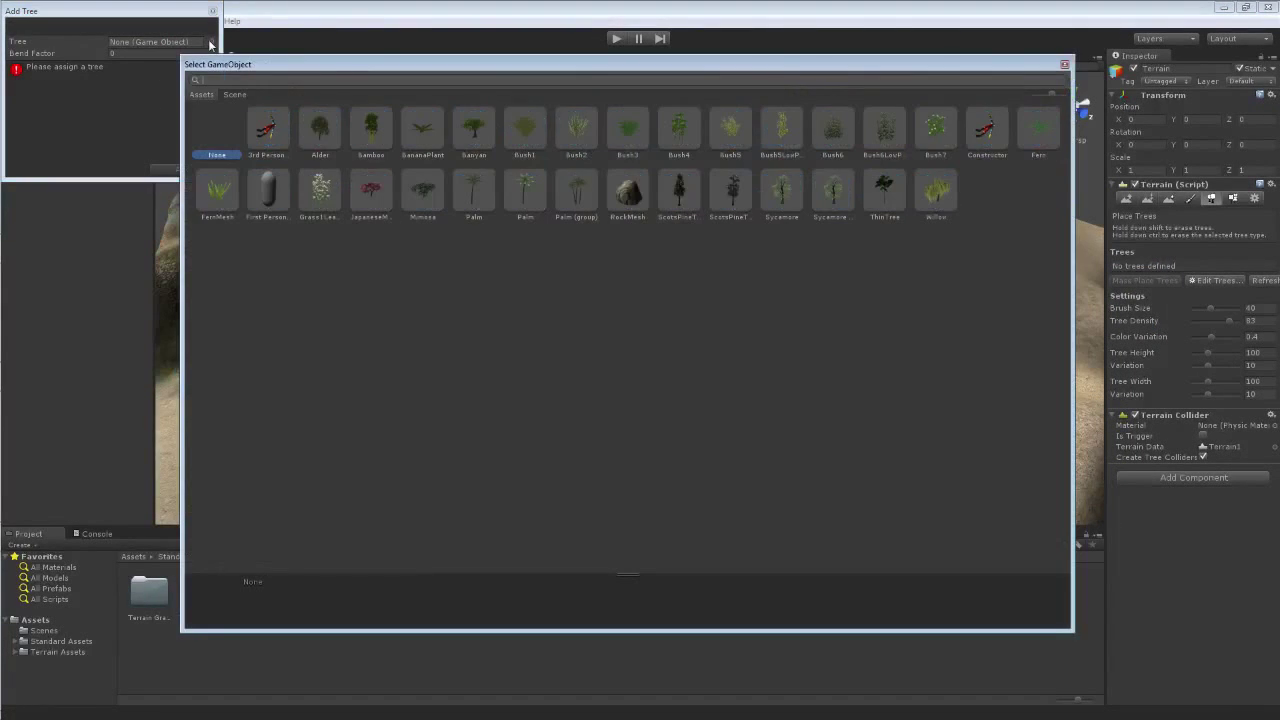
{"action": "double_click", "coordinate": [466, 186]}
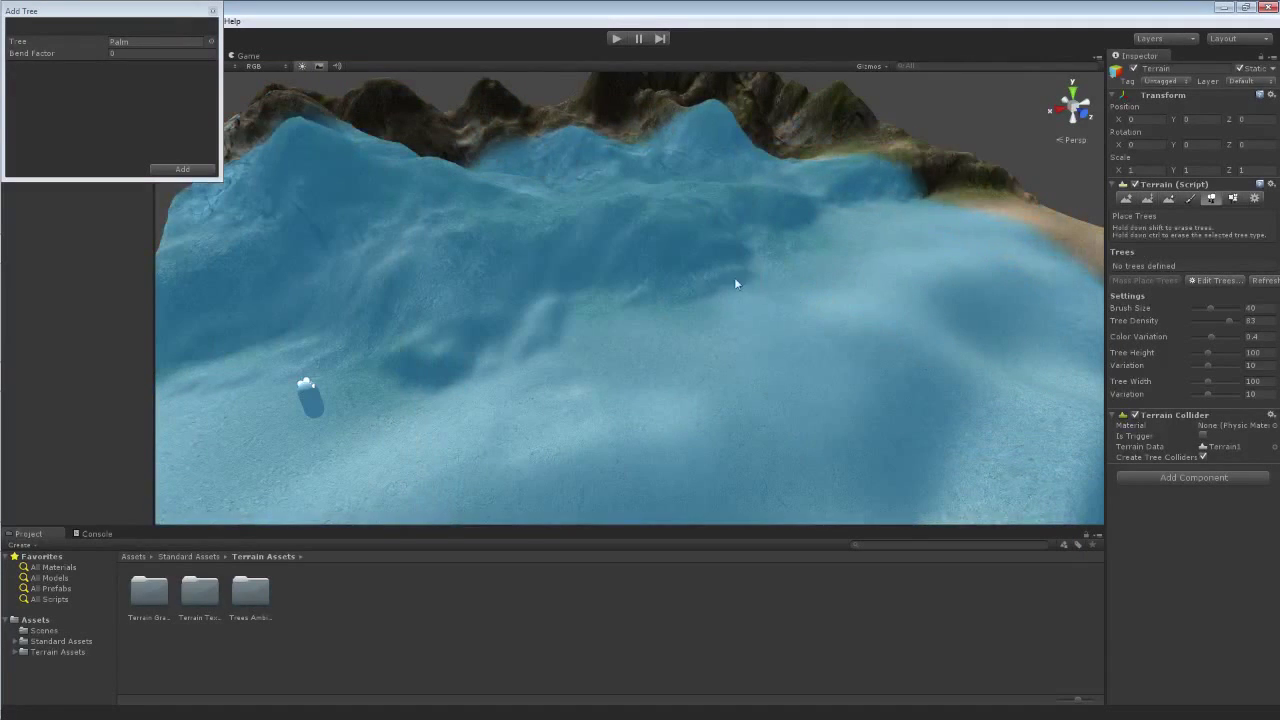
{"action": "mouse_move", "coordinate": [773, 274]}
{"action": "right_mouse_down"}
{"action": "mouse_move", "coordinate": [704, 341]}
{"action": "mouse_move", "coordinate": [722, 328]}
{"action": "right_mouse_up"}
{"action": "key", "text": "w"}
{"action": "key", "text": "s"}
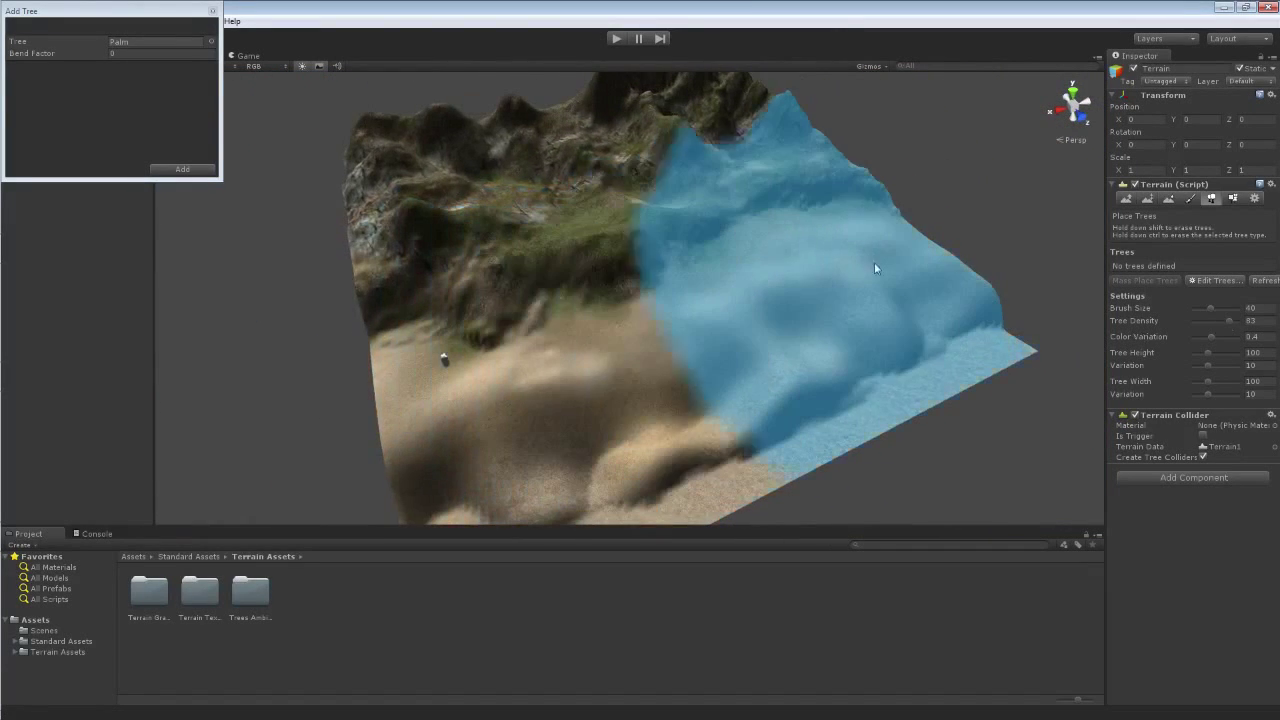
{"action": "left_click", "coordinate": [168, 170]}
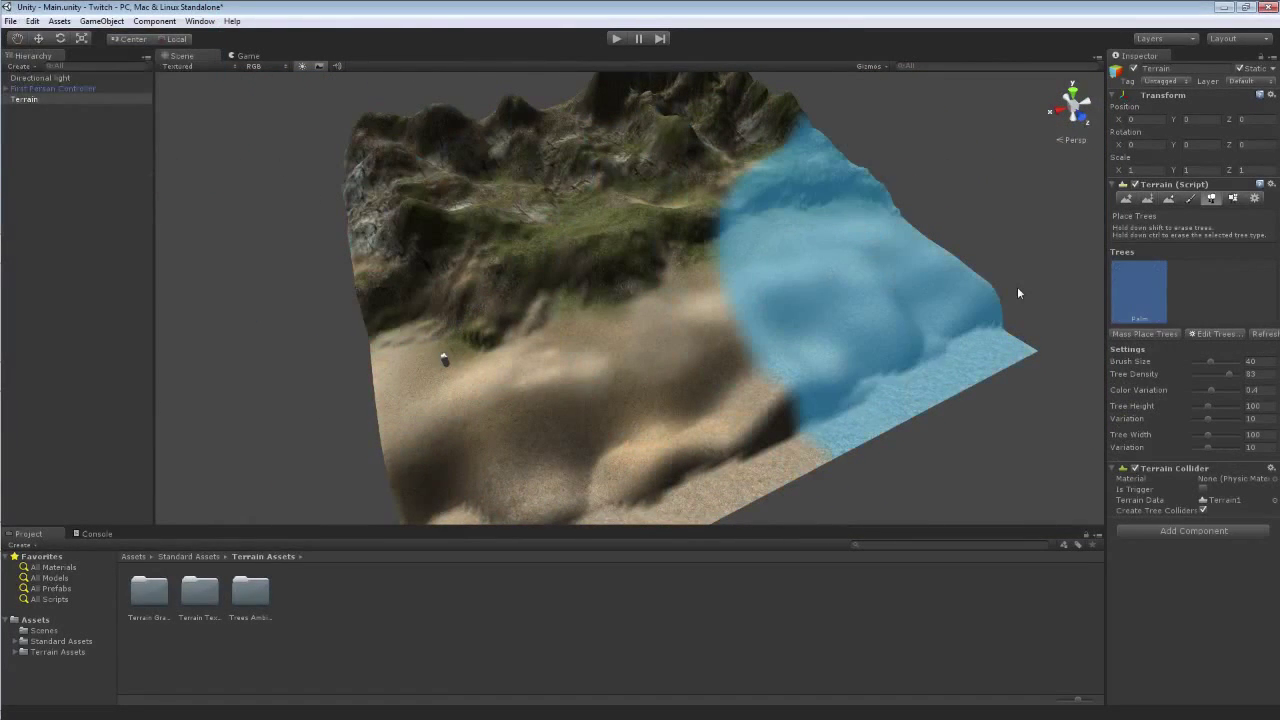
- Mass place 10000 Palm trees across the terrain and inspect the result
{"action": "left_click", "coordinate": [1144, 333]}
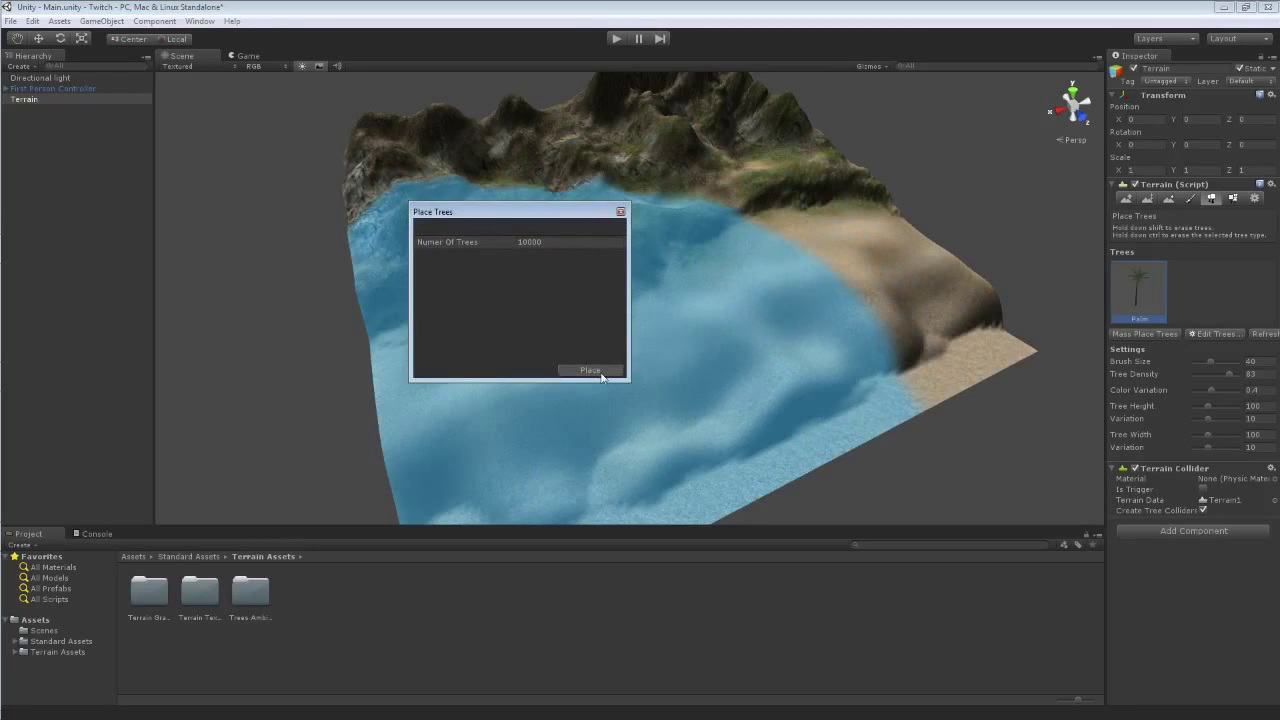
{"action": "left_click", "coordinate": [590, 370]}
{"action": "right_click_drag", "start_coordinate": [626, 303], "coordinate": [596, 304]}
{"action": "key", "text": "w"}
{"action": "key", "text": "s"}
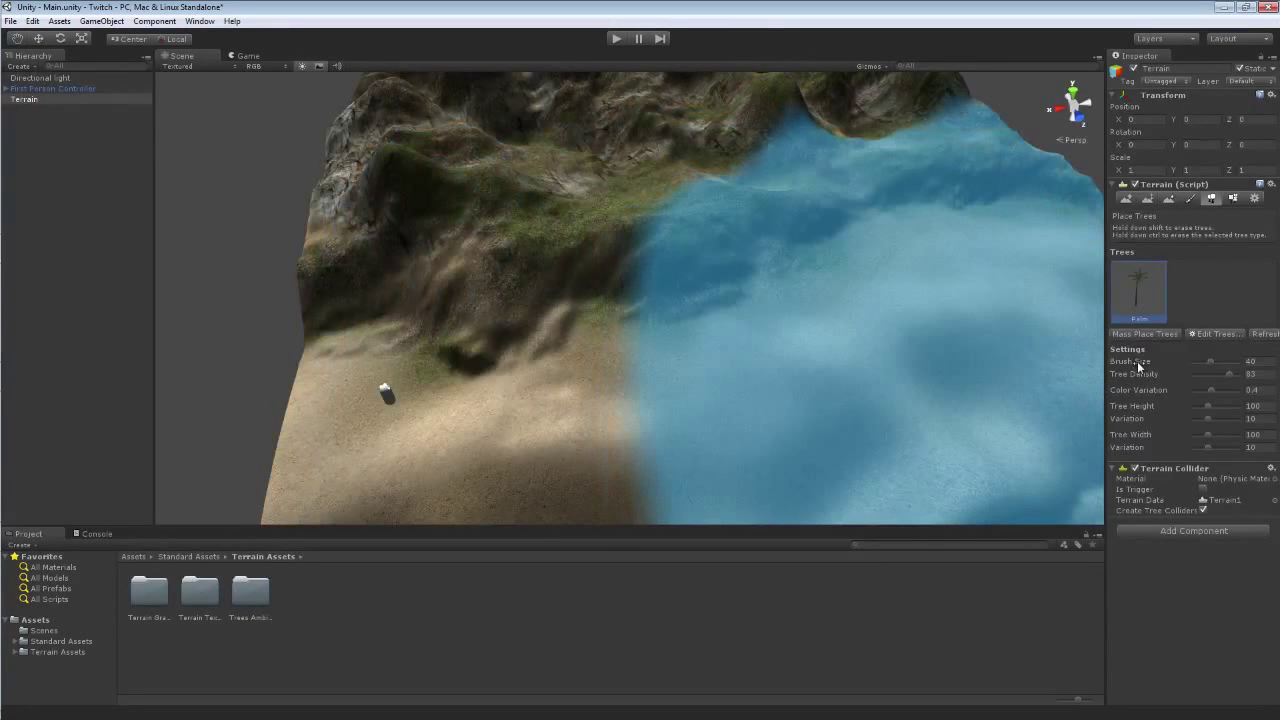
- Set the tree brush size to 12, tree density to 34, color variation to 0.59 and tree height to 167
{"action": "mouse_move", "coordinate": [1198, 360]}
{"action": "left_mouse_down"}
{"action": "mouse_move", "coordinate": [1176, 367]}
{"action": "mouse_move", "coordinate": [1240, 361]}
{"action": "left_mouse_up"}
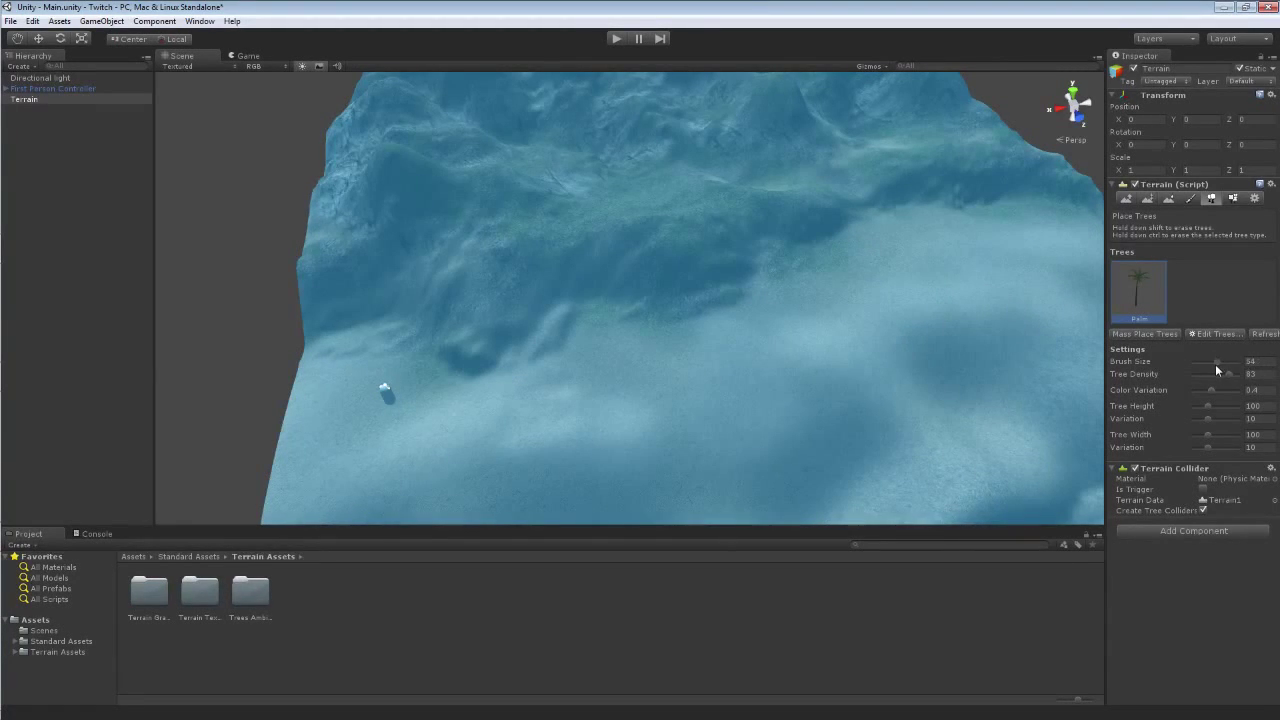
{"action": "left_click_drag", "start_coordinate": [1216, 362], "coordinate": [1205, 362]}
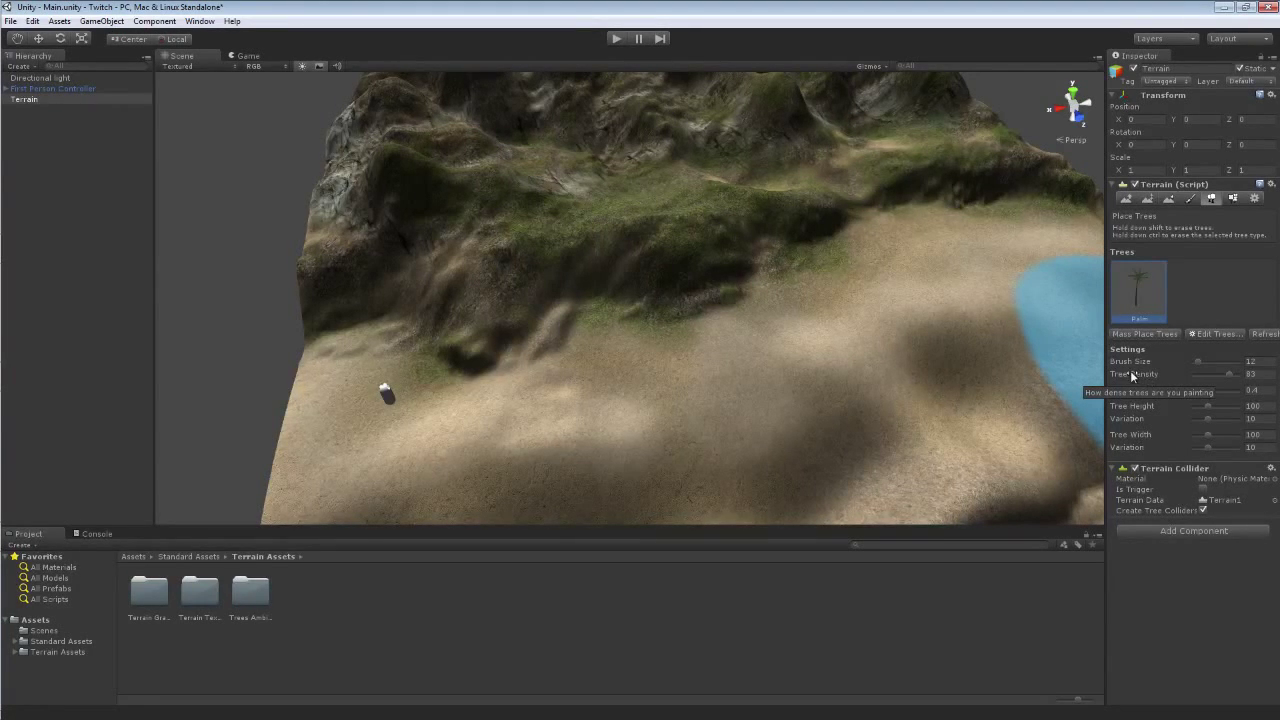
{"action": "left_click", "coordinate": [1217, 374]}
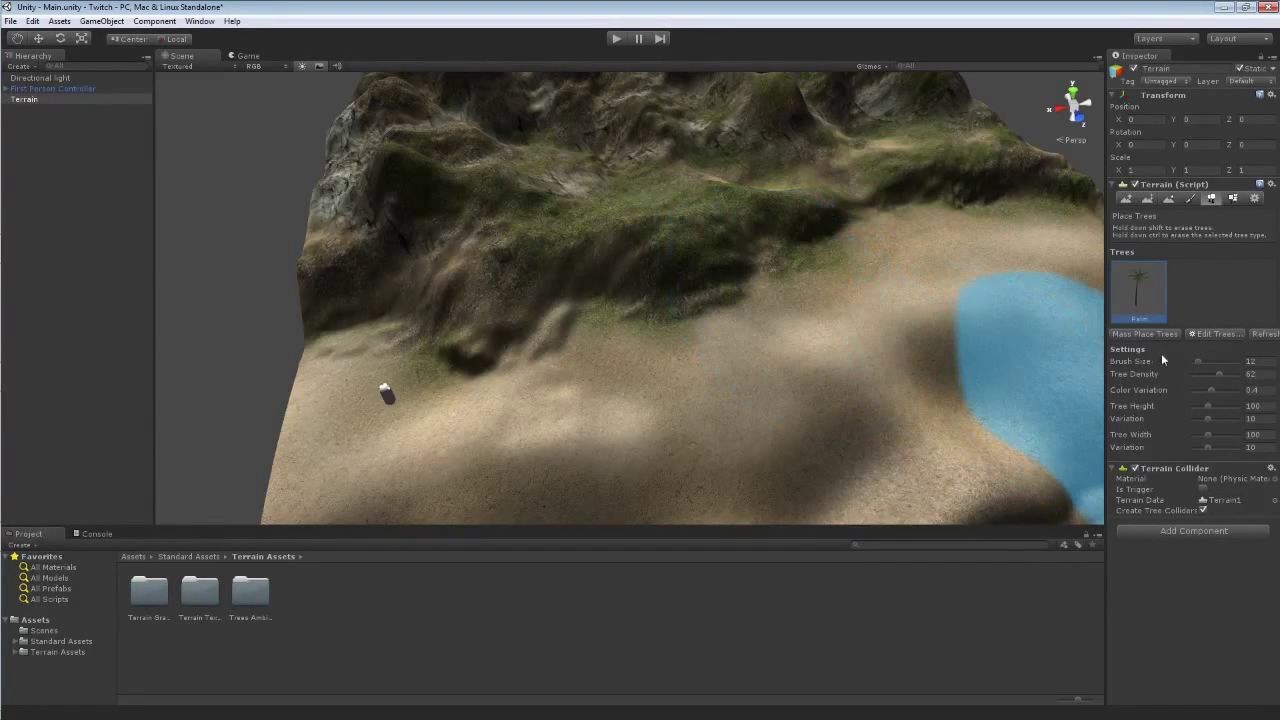
{"action": "left_click_drag", "start_coordinate": [1216, 374], "coordinate": [1204, 375]}
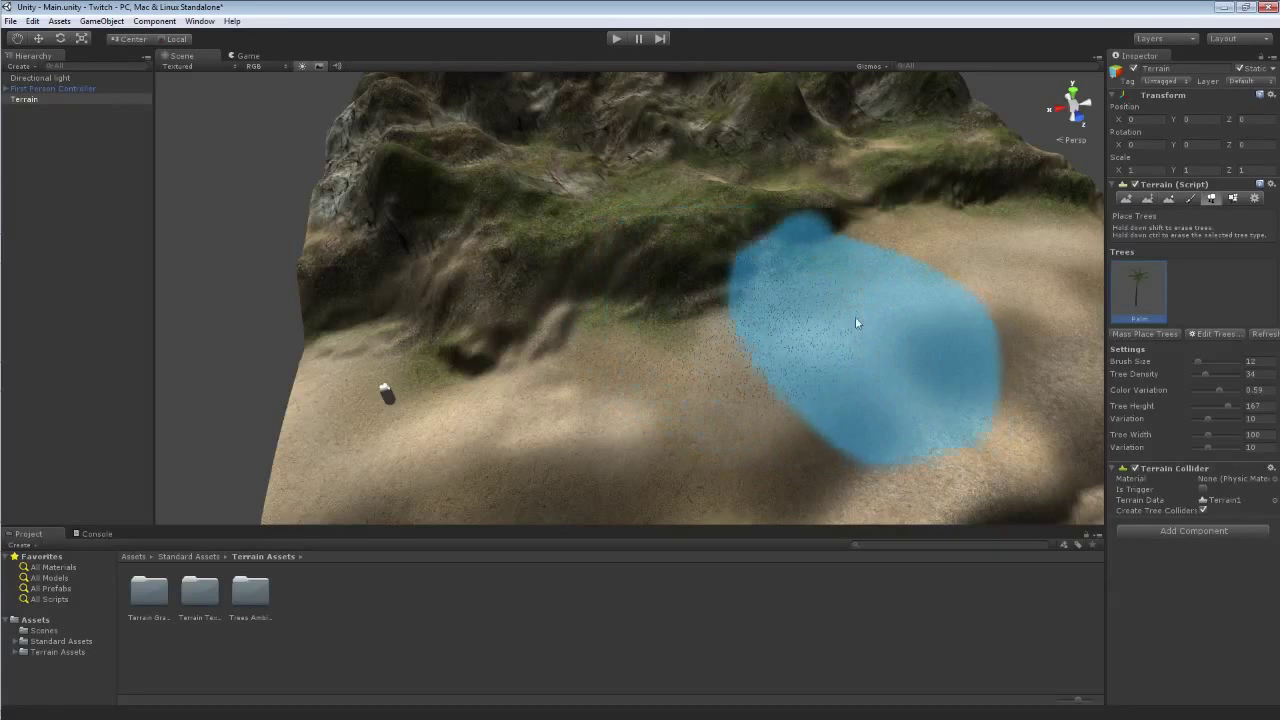
- Undo the Palm entry in the tree list and add Sycamore as the terrain's tree type
{"action": "key", "text": "ctrl+z"}
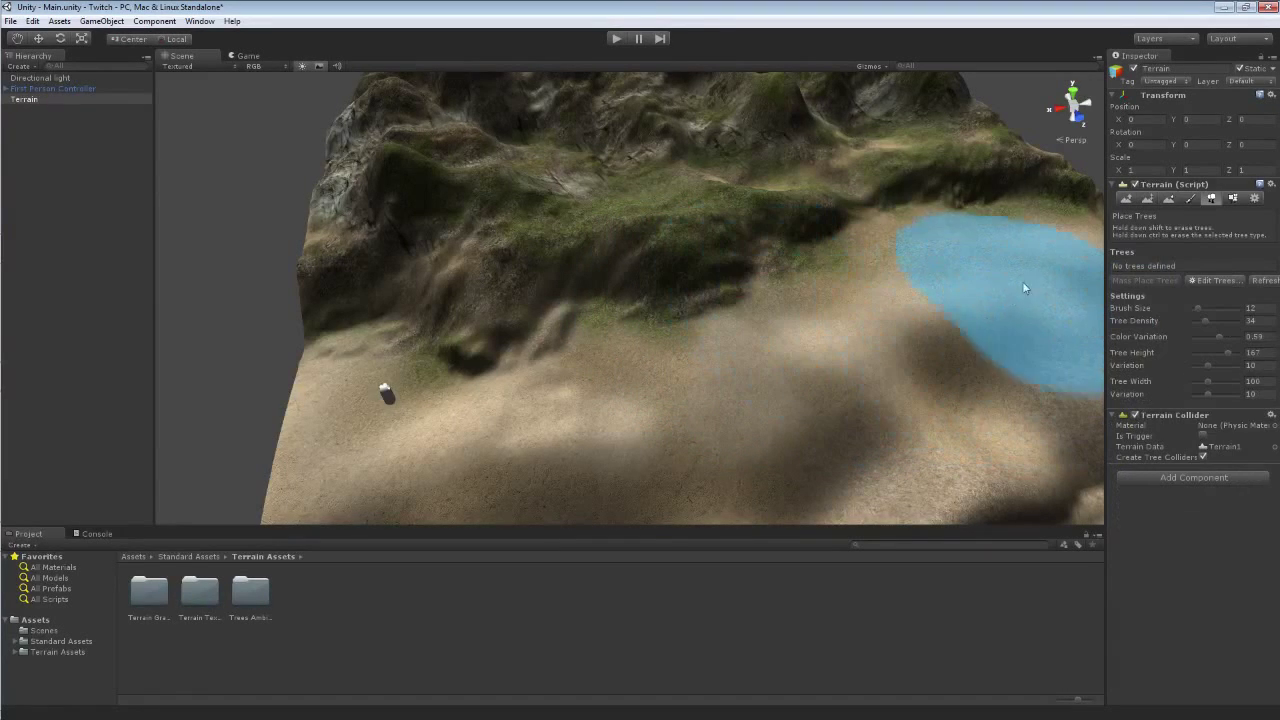
{"action": "left_click", "coordinate": [1210, 280]}
{"action": "left_click", "coordinate": [1196, 291]}
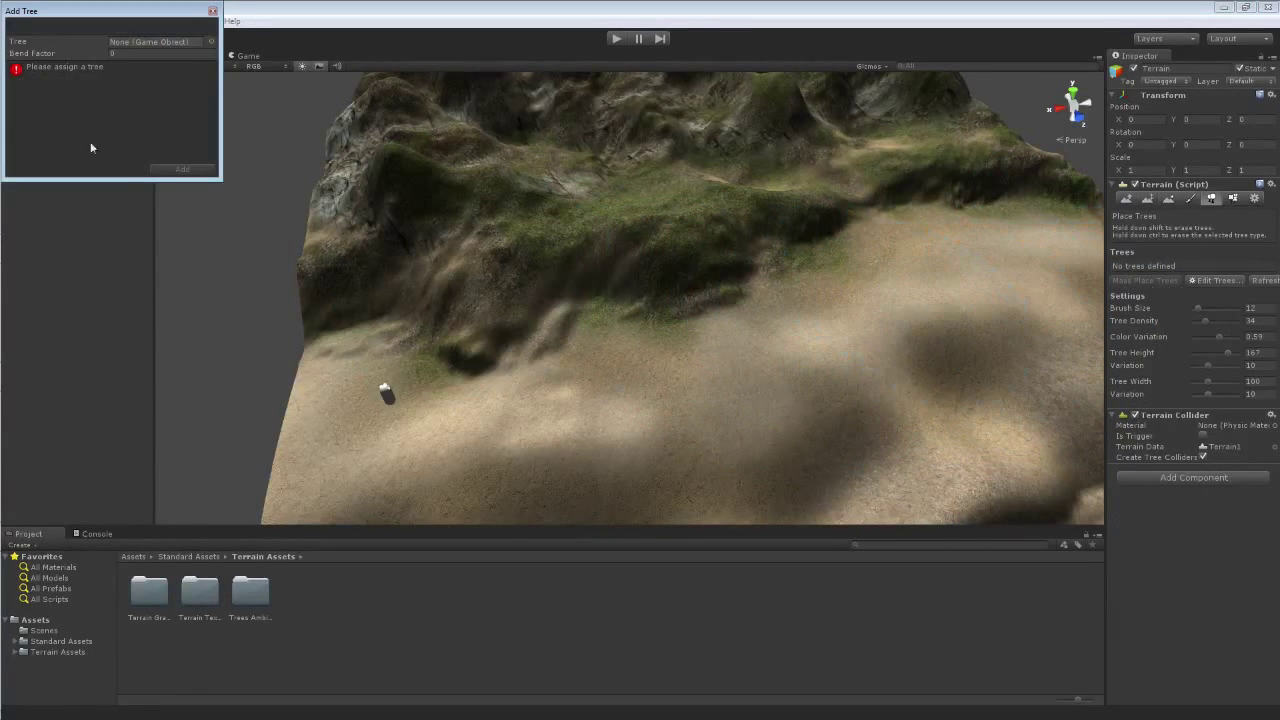
{"action": "left_click", "coordinate": [211, 42]}
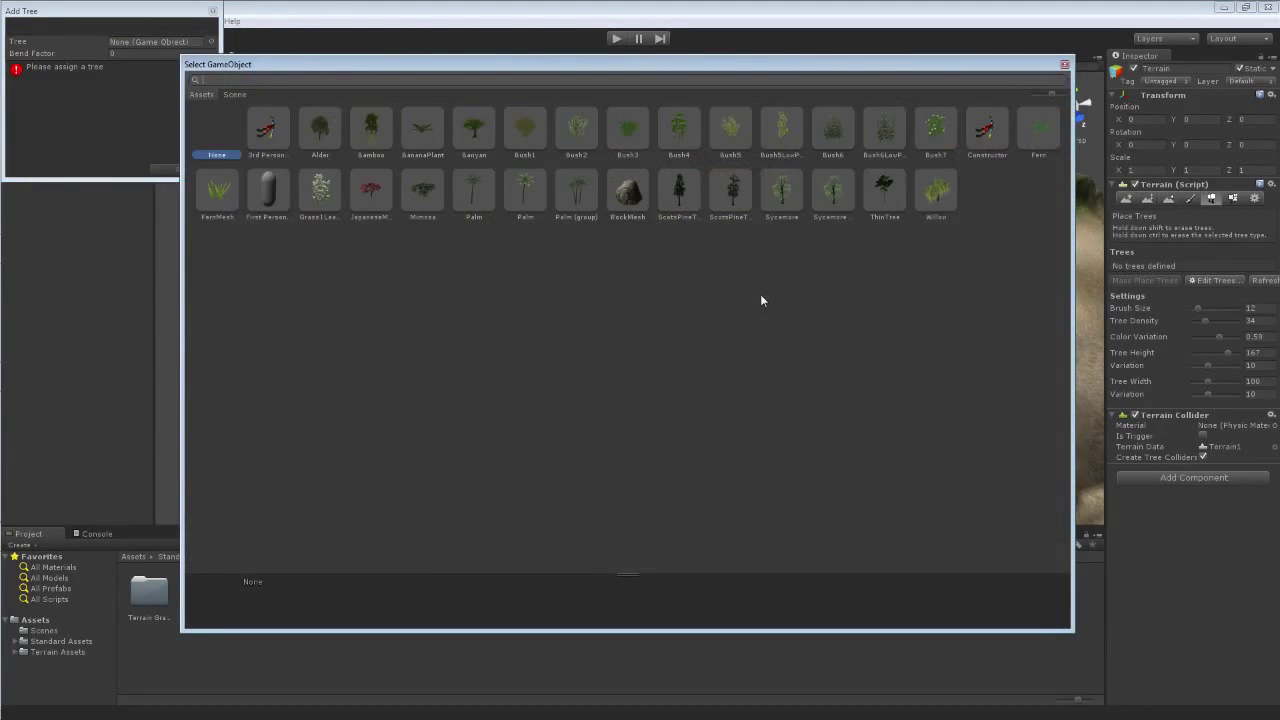
{"action": "double_click", "coordinate": [783, 192]}
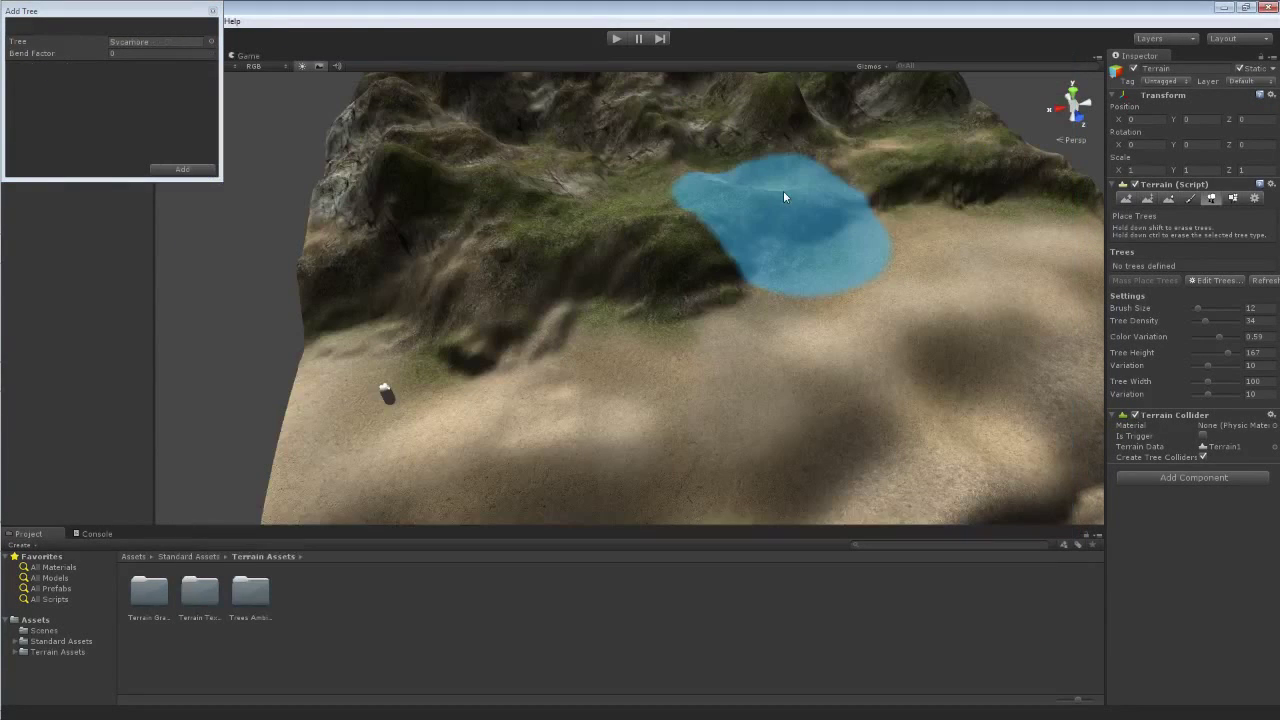
{"action": "left_click", "coordinate": [183, 169]}
- Try placing a single Sycamore at two spots on the terrain, undoing each placement
{"action": "left_click", "coordinate": [675, 335]}
{"action": "mouse_move", "coordinate": [757, 329]}
{"action": "left_mouse_down", "text": "alt"}
{"action": "mouse_move", "coordinate": [843, 217]}
{"action": "mouse_move", "coordinate": [798, 249]}
{"action": "mouse_move", "coordinate": [704, 275]}
{"action": "left_mouse_up", "text": "alt"}
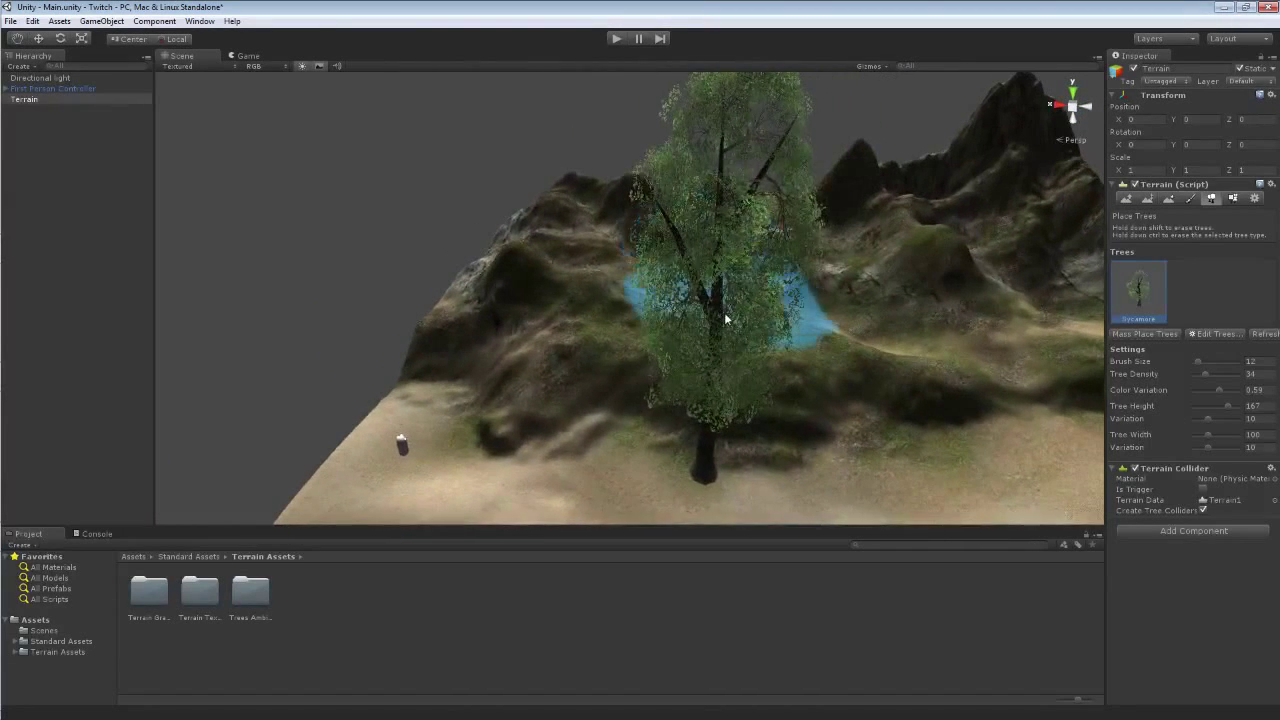
{"action": "key", "text": "ctrl+z"}
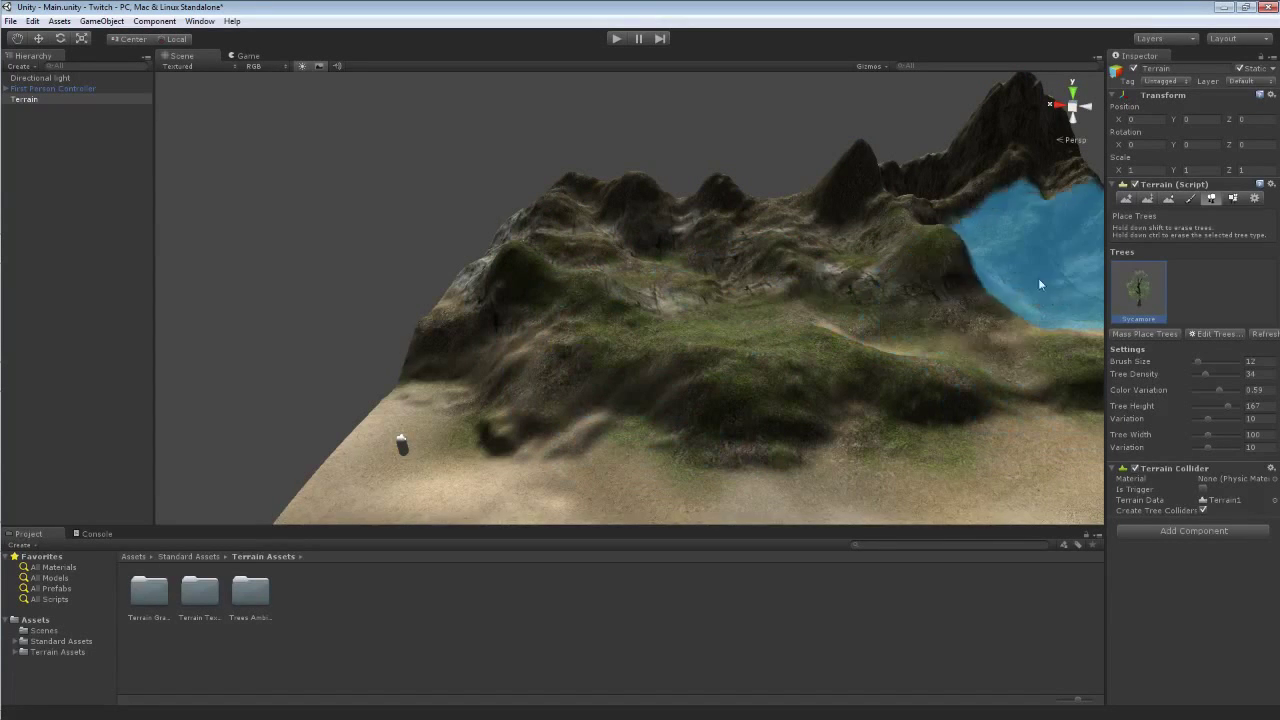
{"action": "right_click_drag", "start_coordinate": [830, 313], "coordinate": [878, 313]}
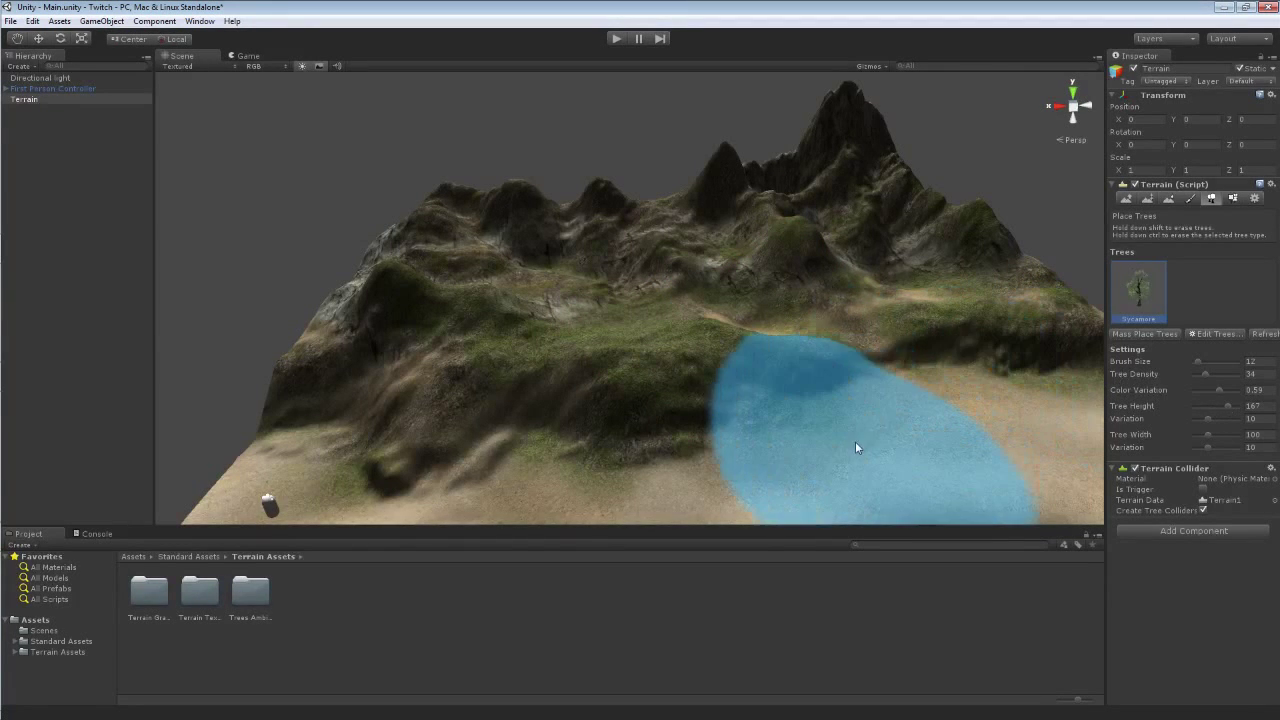
{"action": "left_click", "coordinate": [855, 447]}
{"action": "mouse_move", "coordinate": [1035, 445]}
{"action": "right_mouse_down"}
{"action": "mouse_move", "coordinate": [1023, 380]}
{"action": "mouse_move", "coordinate": [1005, 448]}
{"action": "right_mouse_up"}
{"action": "key", "text": "ctrl+z"}
{"action": "right_click_drag", "start_coordinate": [574, 454], "coordinate": [525, 468]}
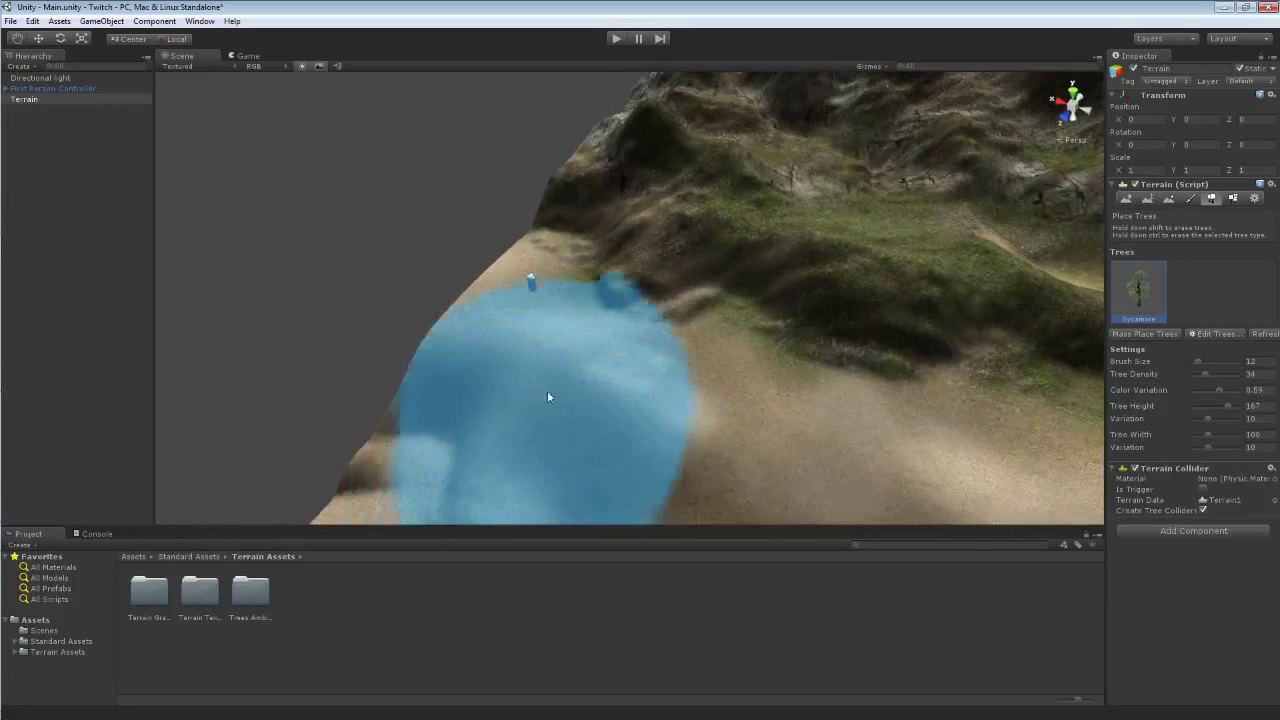
- Place a Sycamore on the sand near the First Person Controller and play the scene to view it
{"action": "left_click", "coordinate": [571, 366]}
{"action": "left_click", "coordinate": [617, 40]}
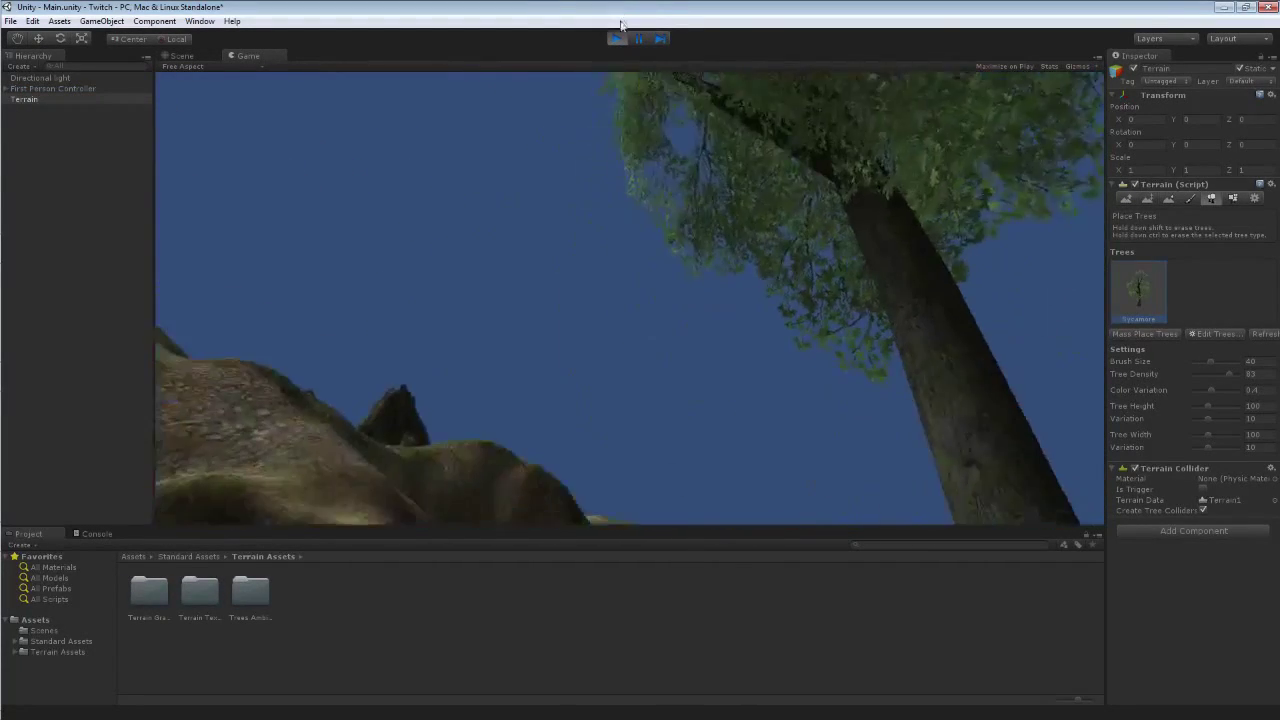
{"action": "left_click", "coordinate": [617, 38]}
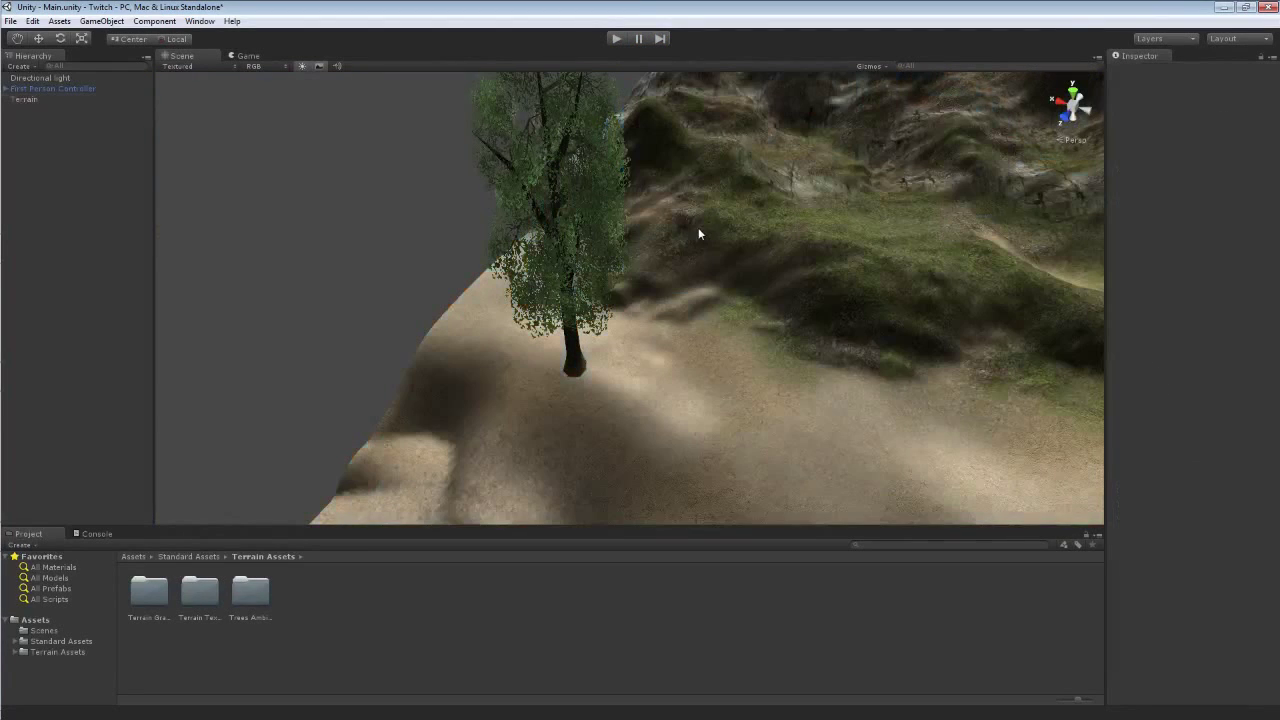
- Select the terrain again and erase the Sycamore near the First Person Controller
{"action": "right_click_drag", "start_coordinate": [711, 225], "coordinate": [776, 238]}
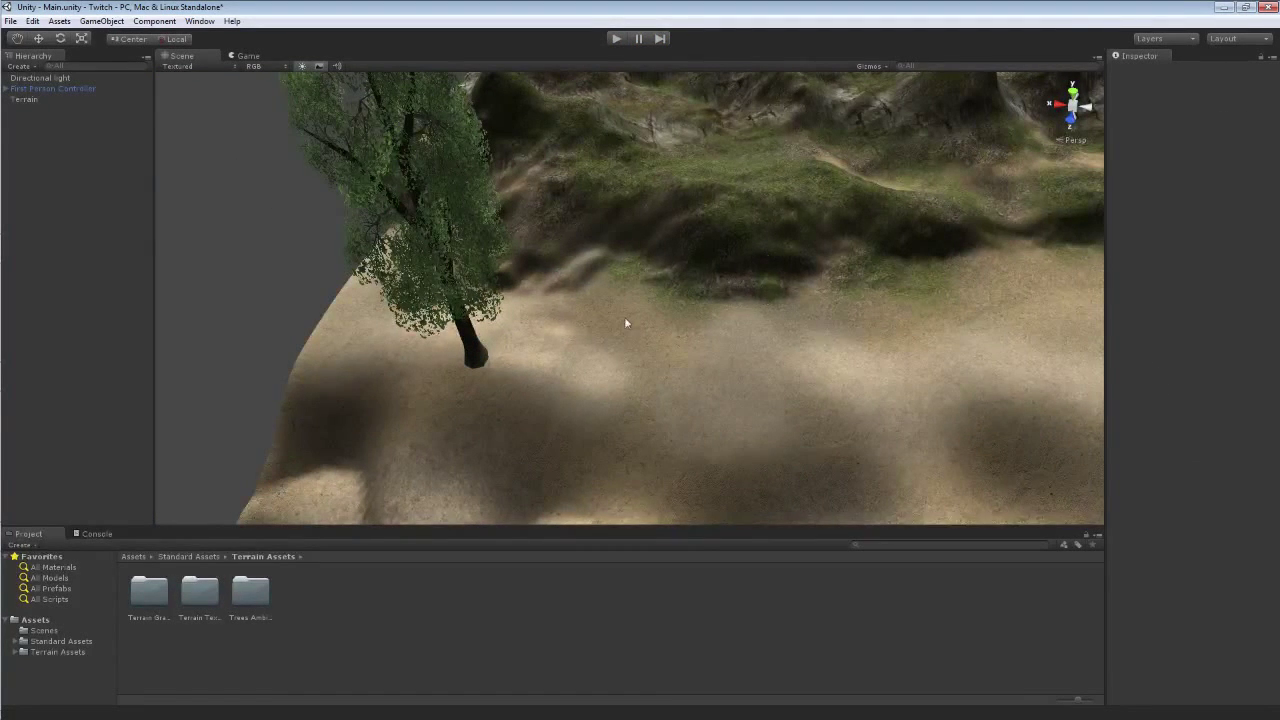
{"action": "left_click", "coordinate": [631, 378]}
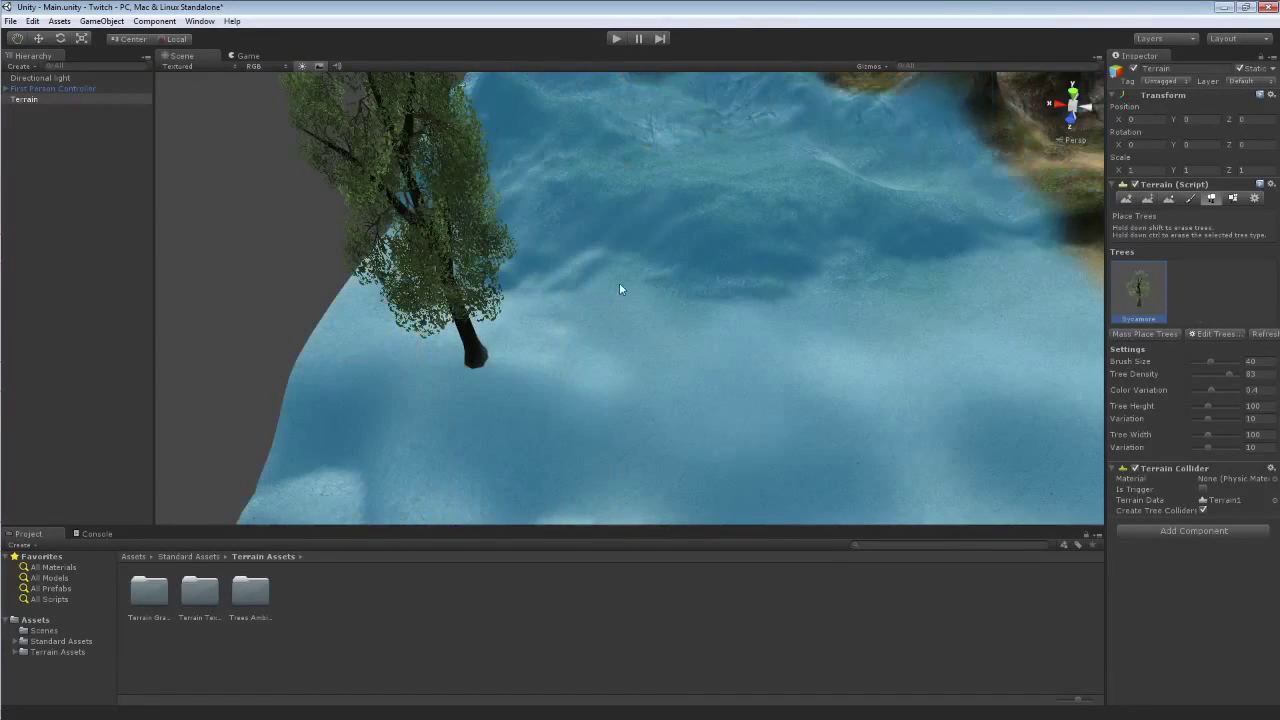
{"action": "left_click", "coordinate": [541, 303], "text": "shift"}
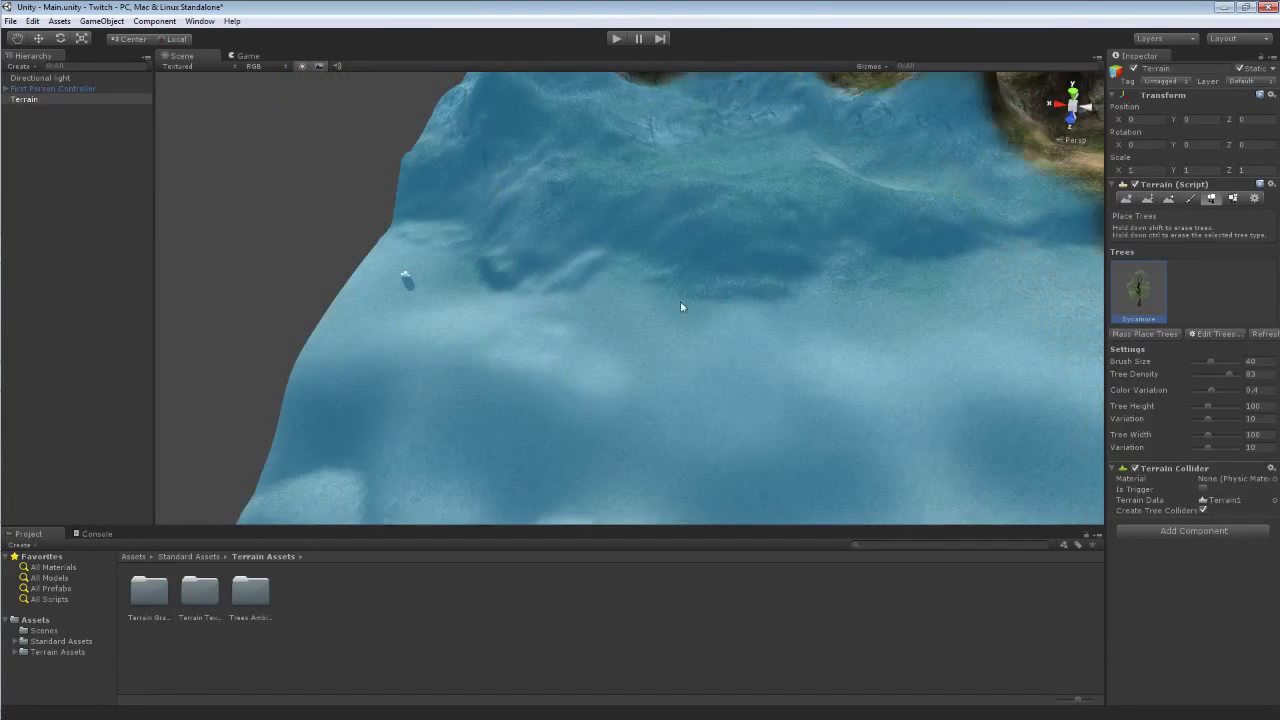
- Place a Sycamore near the controller with brush size 9, tree density 23, tree height 50 and height variation 4
{"action": "mouse_move", "coordinate": [1211, 364]}
{"action": "left_mouse_down"}
{"action": "mouse_move", "coordinate": [1201, 359]}
{"action": "mouse_move", "coordinate": [1223, 378]}
{"action": "mouse_move", "coordinate": [1199, 376]}
{"action": "left_mouse_up"}
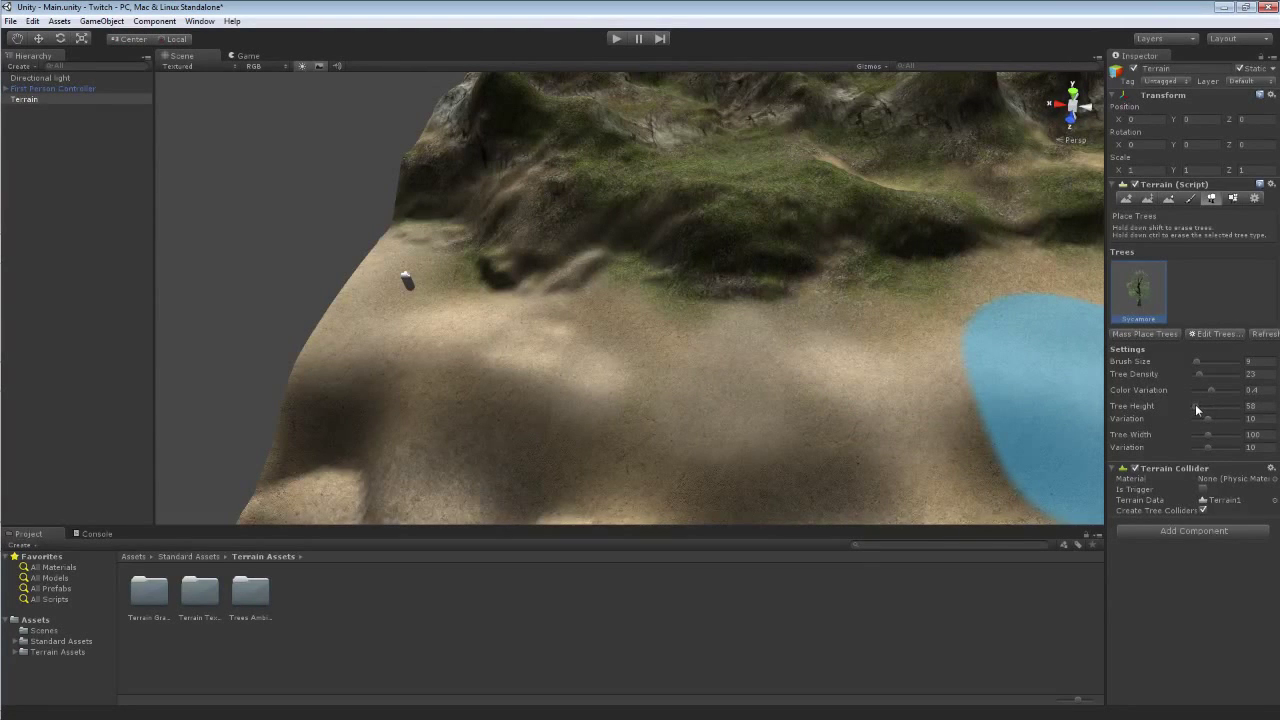
{"action": "left_click_drag", "start_coordinate": [1201, 420], "coordinate": [1202, 420]}
{"action": "left_click", "coordinate": [612, 318]}
{"action": "right_click_drag", "start_coordinate": [784, 318], "coordinate": [838, 164]}
{"action": "key", "text": "w"}
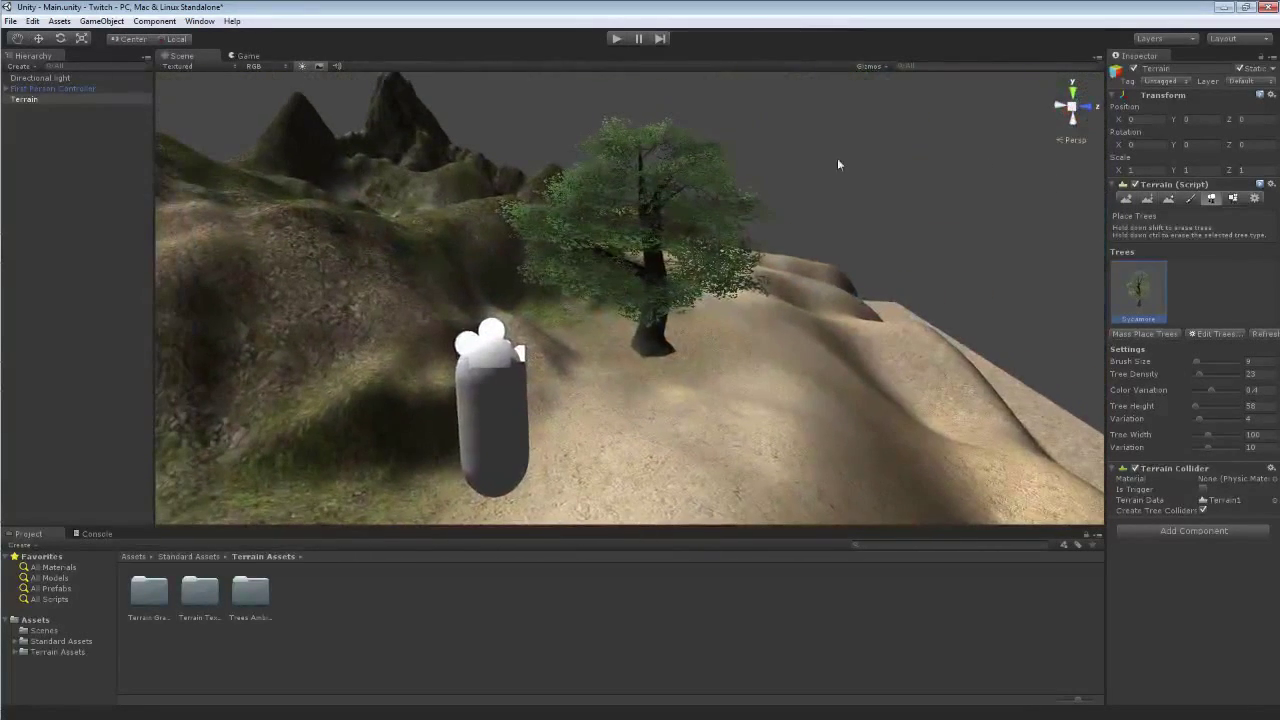
- Replace the short Sycamore with one at tree height 85 and play the scene, walking up to it
{"action": "key", "text": "ctrl+z"}
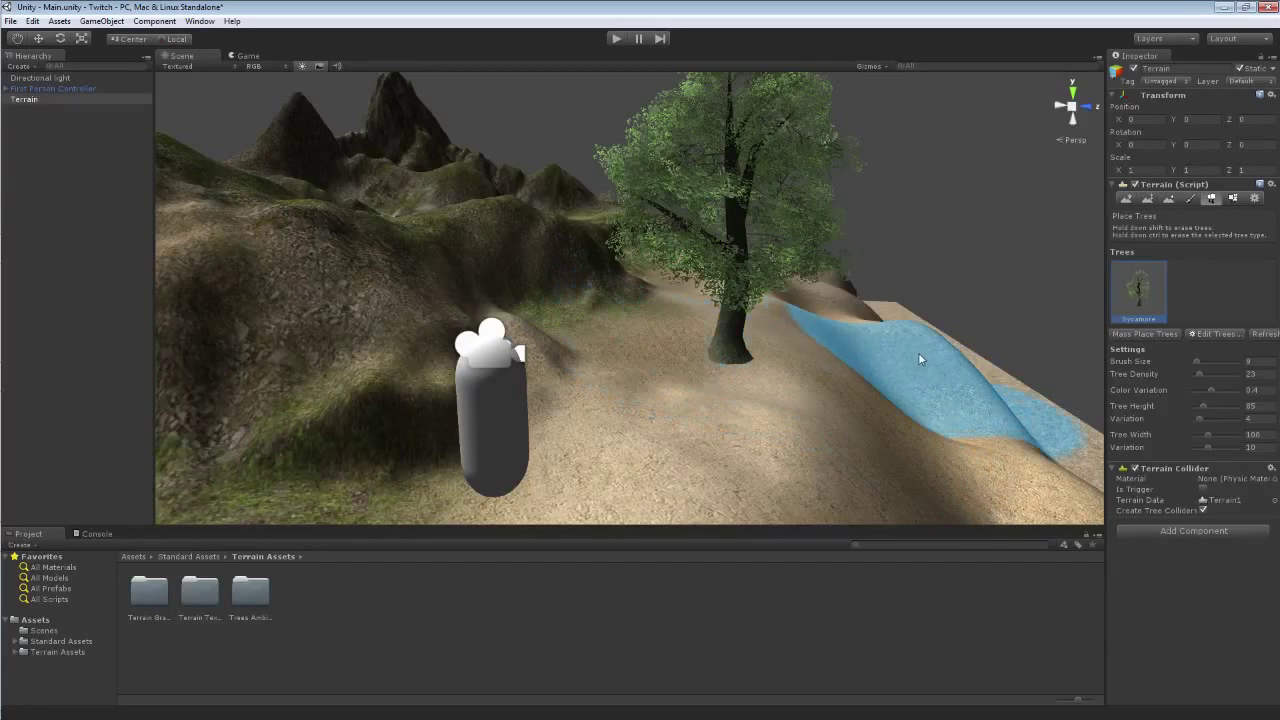
{"action": "left_click", "coordinate": [617, 39]}
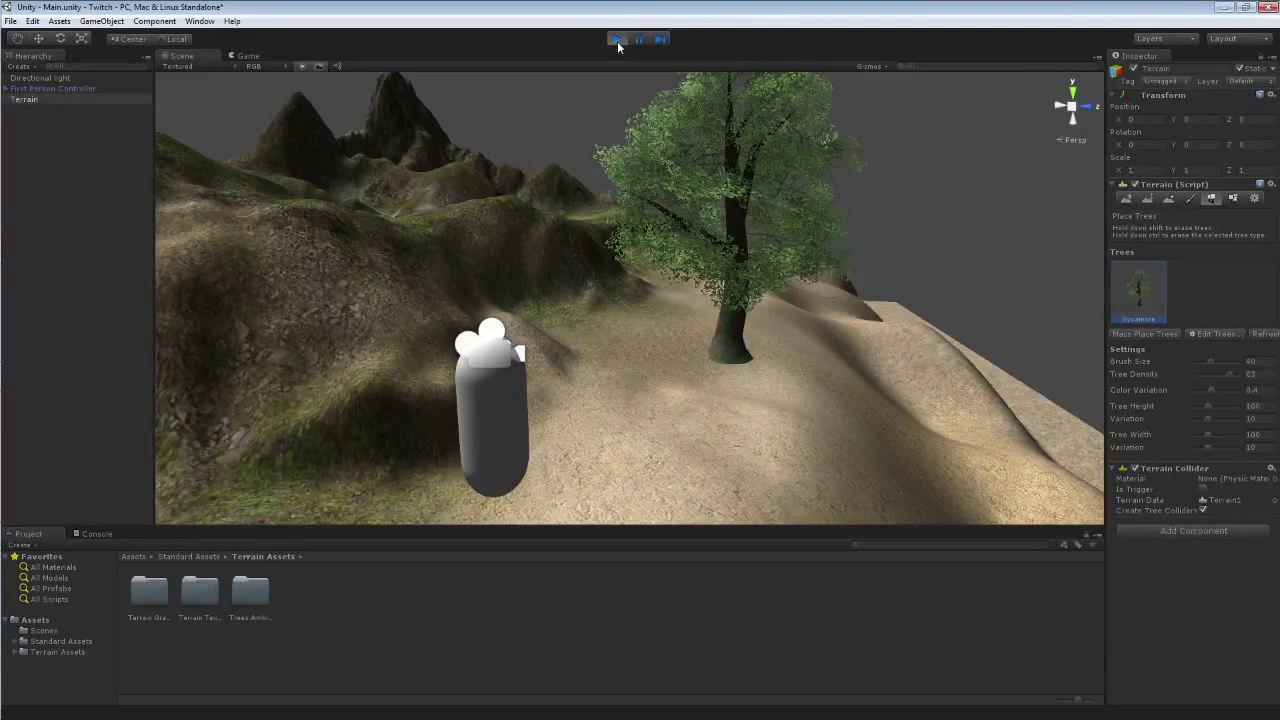
{"action": "key", "text": "w"}
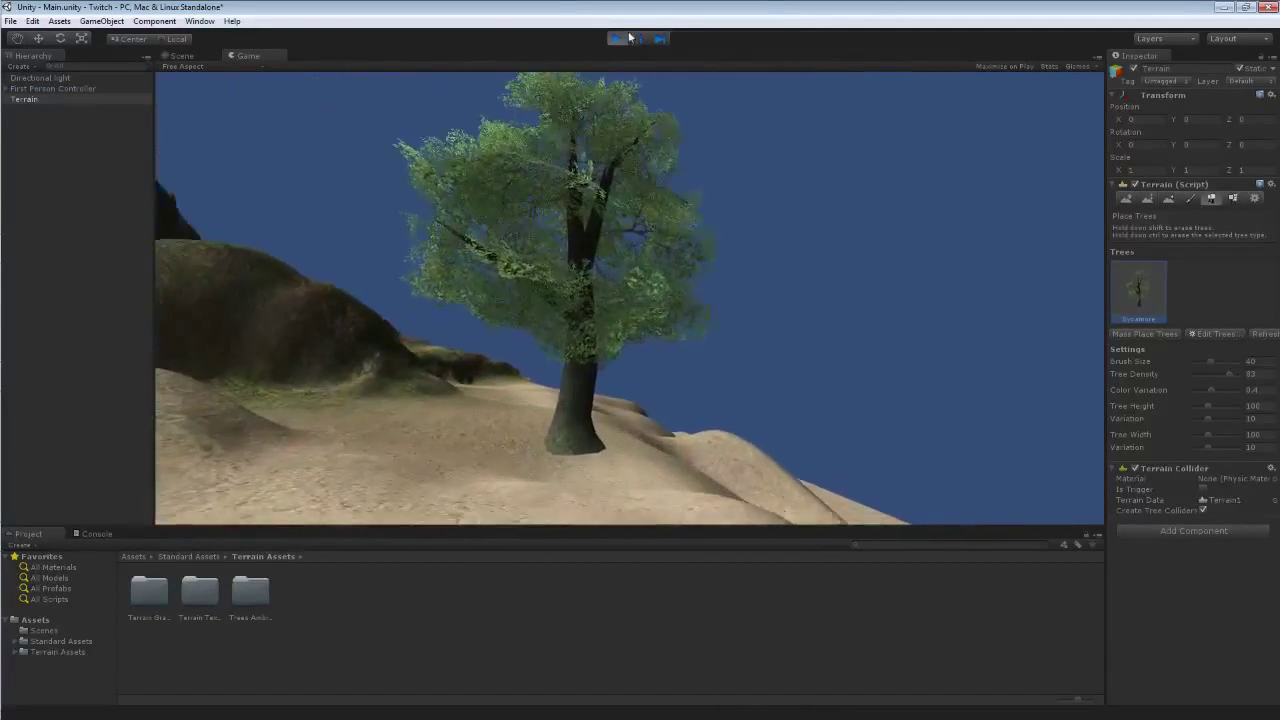
{"action": "key", "text": "w"}
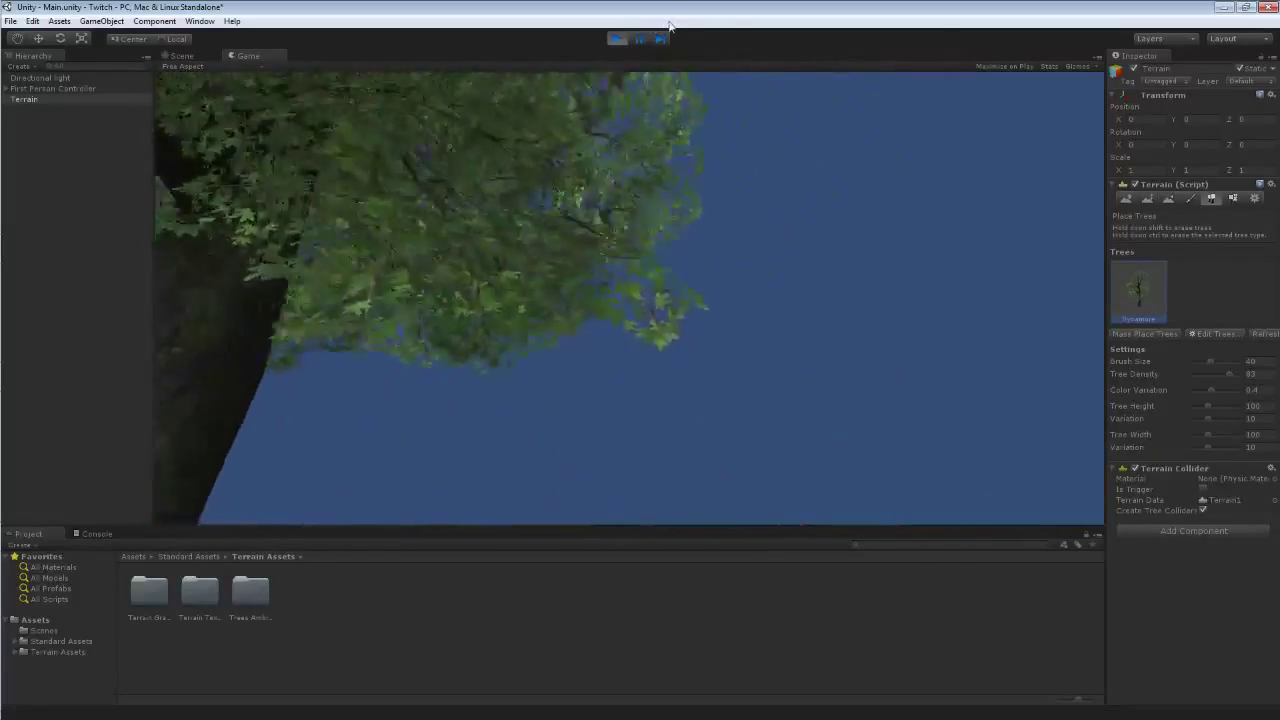
{"action": "key", "text": "s"}
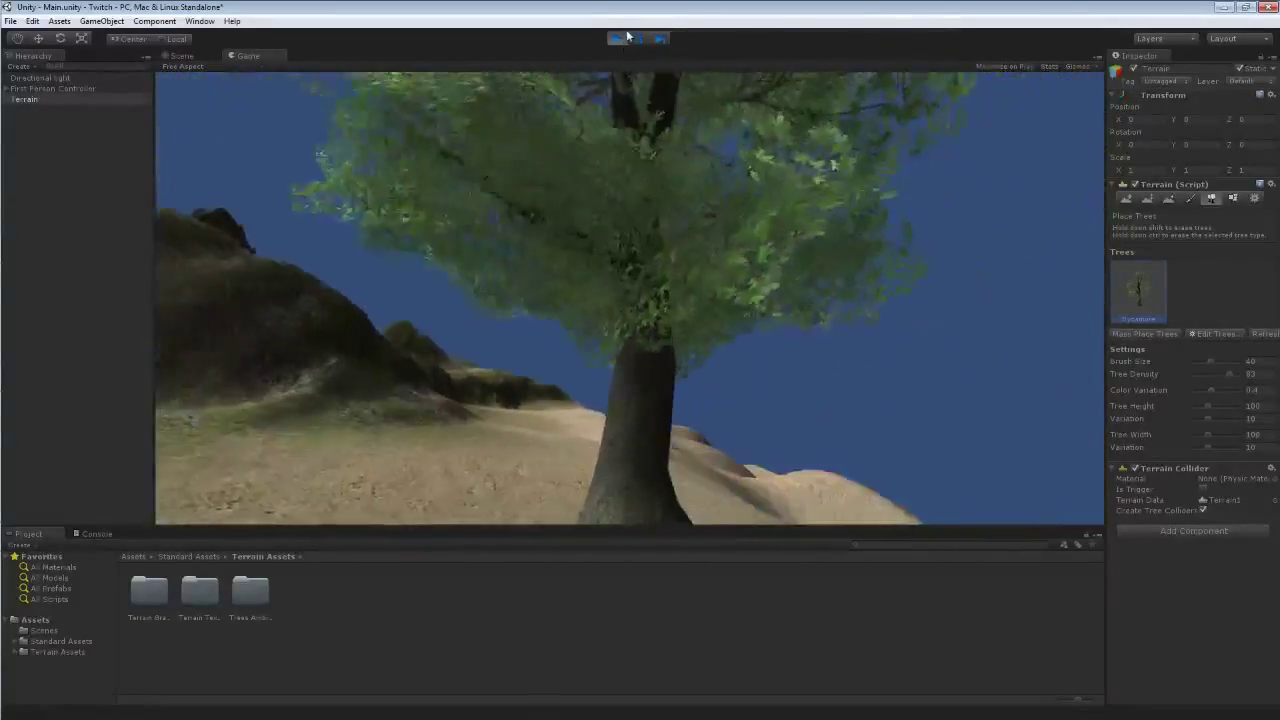
{"action": "left_click", "coordinate": [623, 41]}
- Erase the Sycamore beside the First Person Controller so the whole terrain is free of trees
{"action": "left_click", "coordinate": [748, 335], "text": "shift"}
{"action": "mouse_move", "coordinate": [751, 335]}
{"action": "right_mouse_down"}
{"action": "mouse_move", "coordinate": [657, 283]}
{"action": "mouse_move", "coordinate": [566, 350]}
{"action": "mouse_move", "coordinate": [532, 354]}
{"action": "right_mouse_up"}
{"action": "key", "text": "s"}
{"action": "key", "text": "s"}
{"action": "mouse_move", "coordinate": [631, 280]}
{"action": "left_mouse_down"}
{"action": "mouse_move", "coordinate": [854, 275]}
{"action": "mouse_move", "coordinate": [586, 236]}
{"action": "left_mouse_up"}
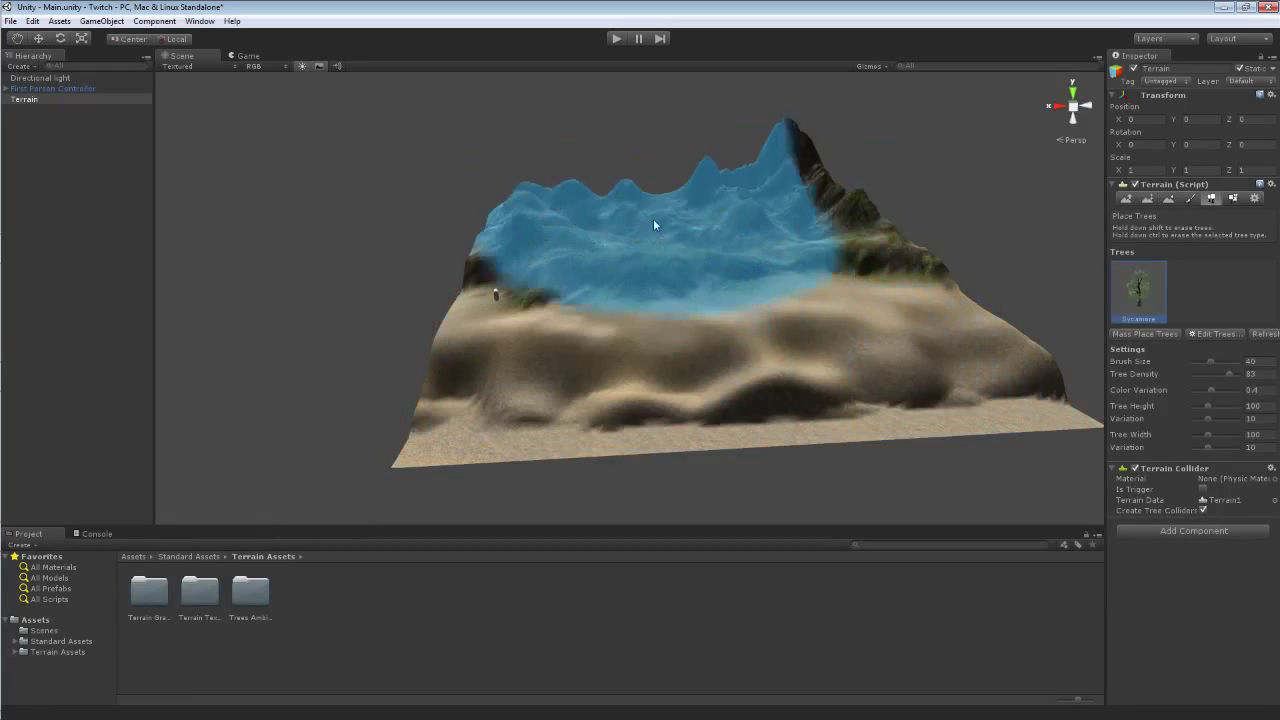
{"action": "mouse_move", "coordinate": [900, 340]}
{"action": "left_mouse_down"}
{"action": "mouse_move", "coordinate": [893, 297]}
{"action": "mouse_move", "coordinate": [569, 288]}
{"action": "mouse_move", "coordinate": [865, 331]}
{"action": "left_mouse_up"}
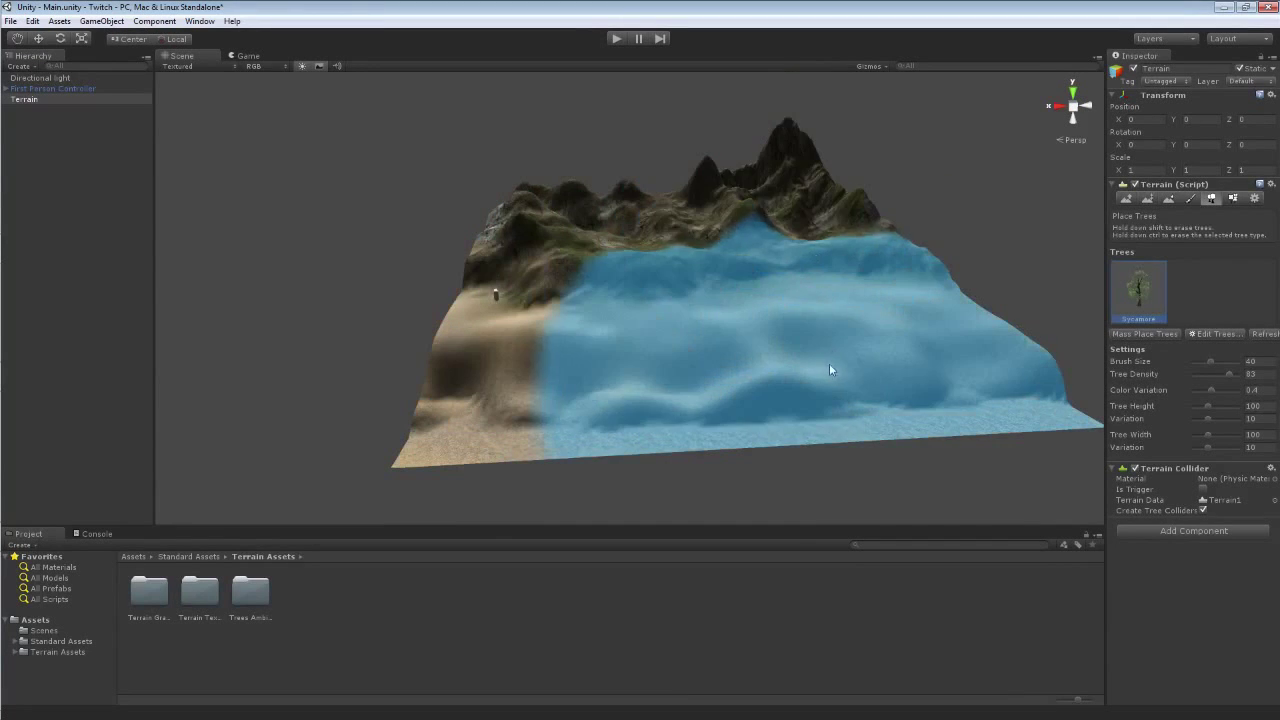
- Mass-place 25 Sycamores across the whole terrain
{"action": "mouse_move", "coordinate": [829, 363]}
{"action": "left_mouse_down", "text": "alt"}
{"action": "mouse_move", "coordinate": [770, 241]}
{"action": "mouse_move", "coordinate": [783, 220]}
{"action": "mouse_move", "coordinate": [771, 294]}
{"action": "left_mouse_up", "text": "alt"}
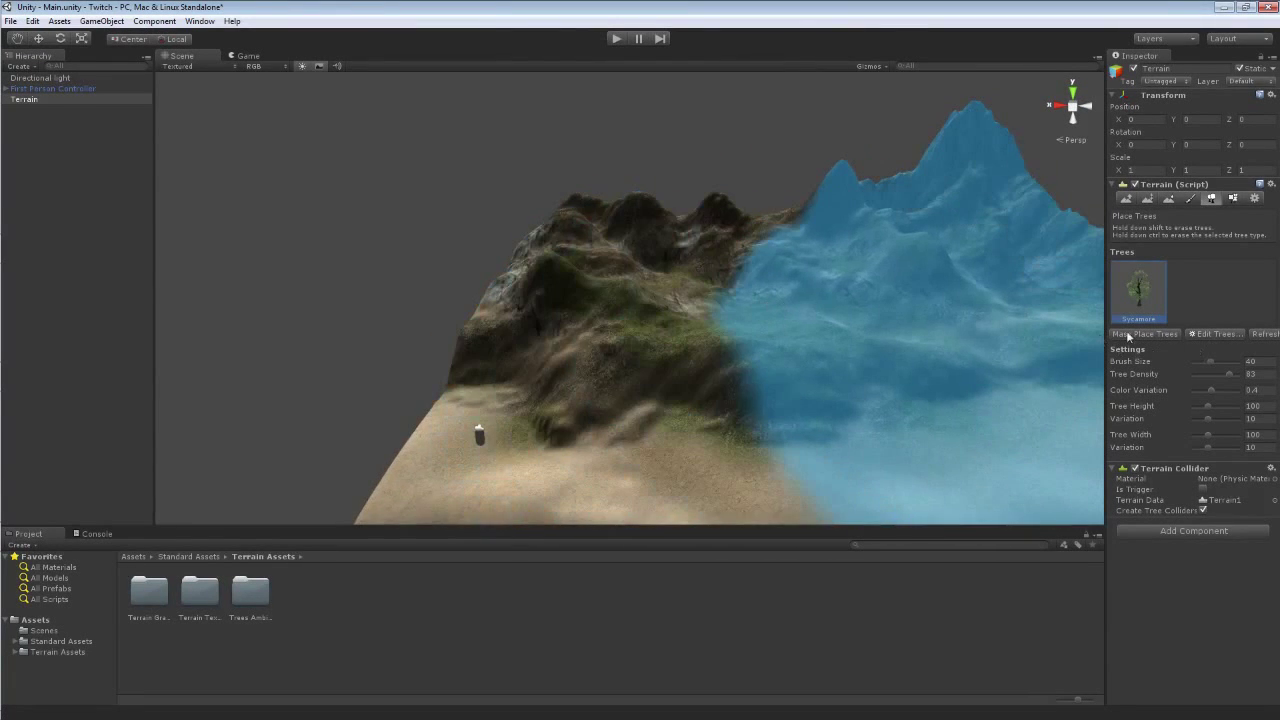
{"action": "left_click", "coordinate": [1131, 334]}
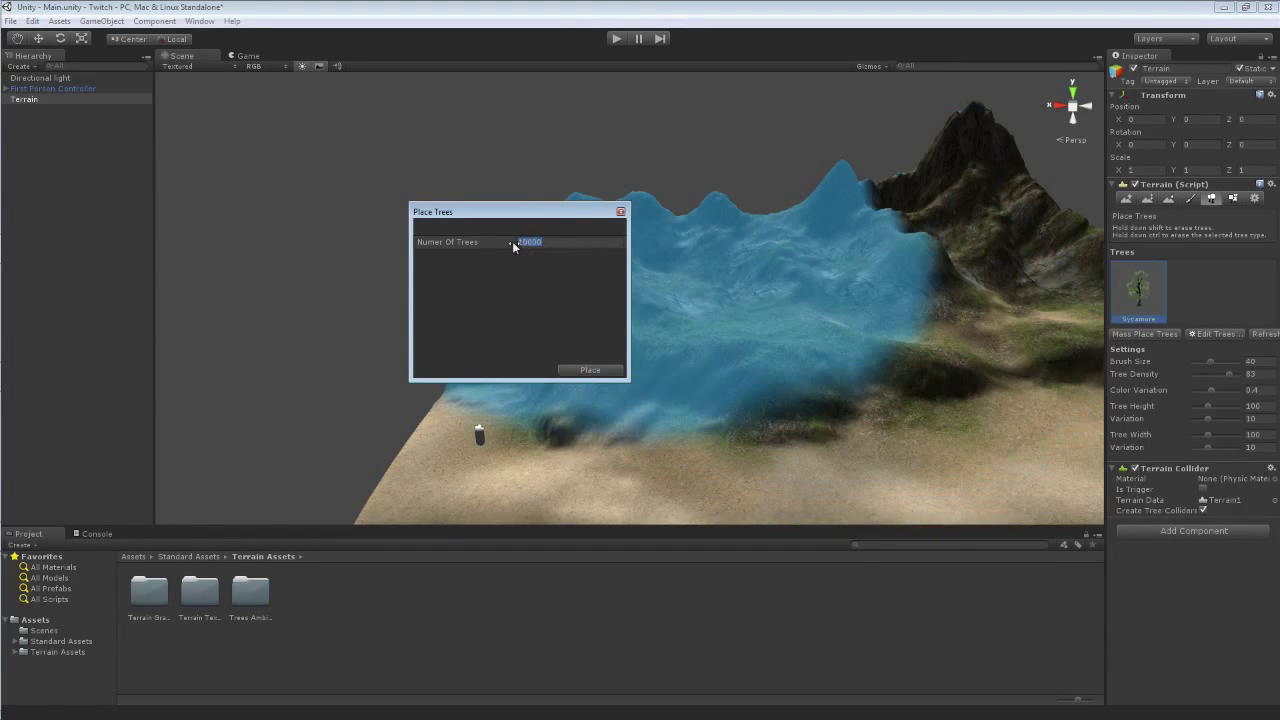
{"action": "type", "text": "50"}
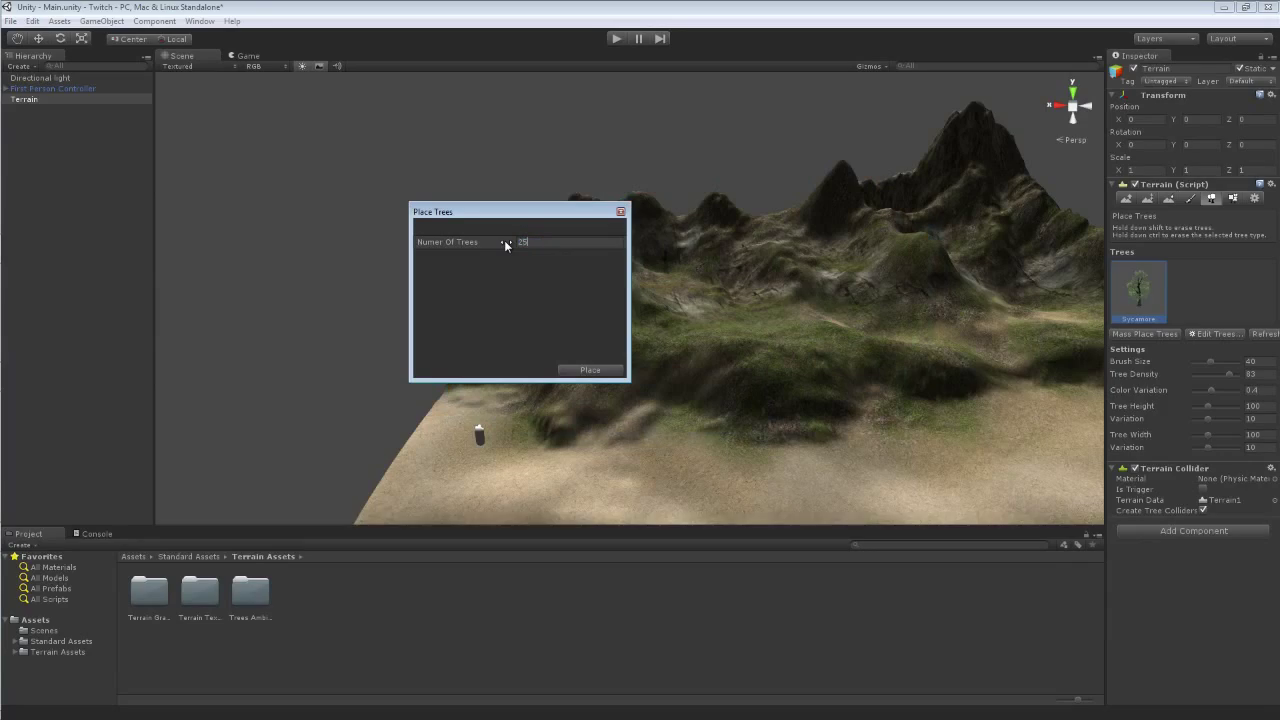
{"action": "left_click", "coordinate": [591, 371]}
{"action": "left_click_drag", "start_coordinate": [645, 352], "coordinate": [835, 515], "text": "alt"}
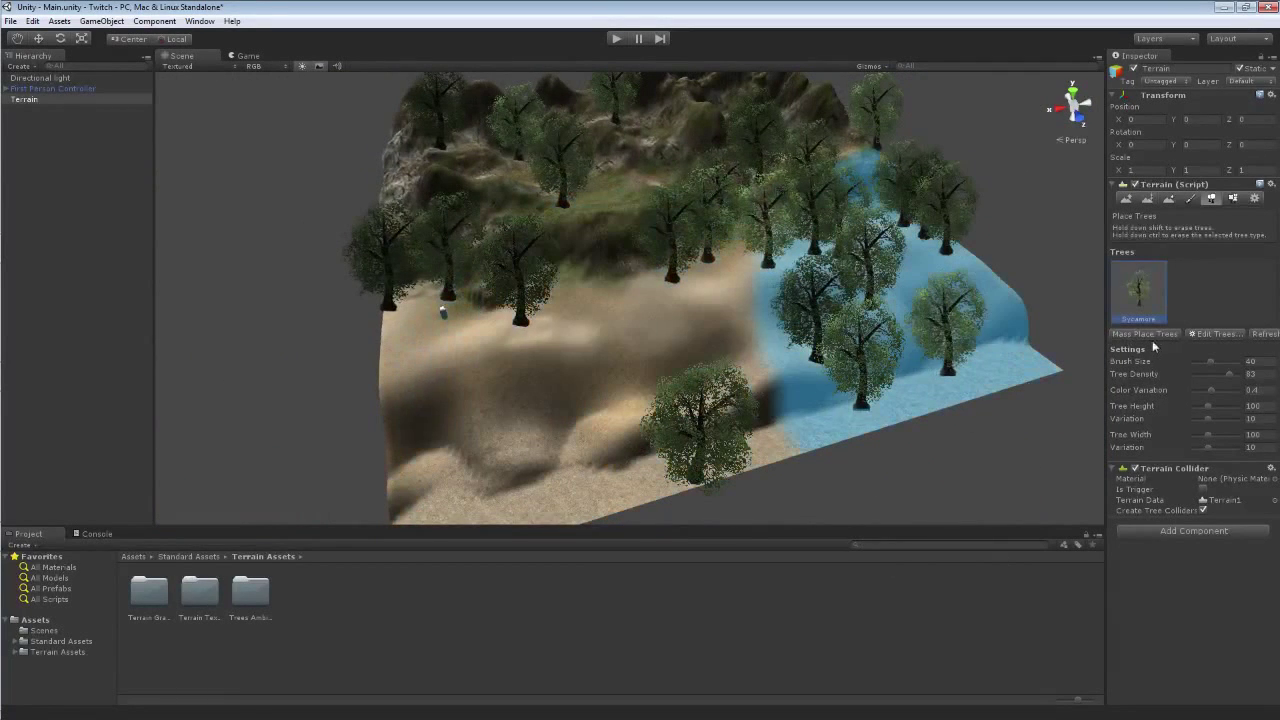
- Erase the mass-placed Sycamores from the beach, hills and mountains with brush size 15
{"action": "left_click_drag", "start_coordinate": [1210, 362], "coordinate": [1198, 361]}
{"action": "mouse_move", "coordinate": [857, 335]}
{"action": "left_mouse_down", "text": "shift"}
{"action": "mouse_move", "coordinate": [838, 414]}
{"action": "mouse_move", "coordinate": [760, 420]}
{"action": "mouse_move", "coordinate": [768, 312]}
{"action": "mouse_move", "coordinate": [752, 265]}
{"action": "mouse_move", "coordinate": [908, 243]}
{"action": "mouse_move", "coordinate": [868, 264]}
{"action": "mouse_move", "coordinate": [832, 248]}
{"action": "mouse_move", "coordinate": [628, 377]}
{"action": "mouse_move", "coordinate": [407, 365]}
{"action": "mouse_move", "coordinate": [589, 266]}
{"action": "mouse_move", "coordinate": [626, 203]}
{"action": "mouse_move", "coordinate": [534, 240]}
{"action": "mouse_move", "coordinate": [717, 260]}
{"action": "mouse_move", "coordinate": [871, 255]}
{"action": "mouse_move", "coordinate": [563, 294]}
{"action": "mouse_move", "coordinate": [540, 317]}
{"action": "mouse_move", "coordinate": [674, 363]}
{"action": "mouse_move", "coordinate": [666, 331]}
{"action": "mouse_move", "coordinate": [503, 246]}
{"action": "mouse_move", "coordinate": [568, 287]}
{"action": "mouse_move", "coordinate": [717, 283]}
{"action": "mouse_move", "coordinate": [700, 281]}
{"action": "mouse_move", "coordinate": [713, 284]}
{"action": "mouse_move", "coordinate": [705, 291]}
{"action": "left_mouse_up", "text": "shift"}
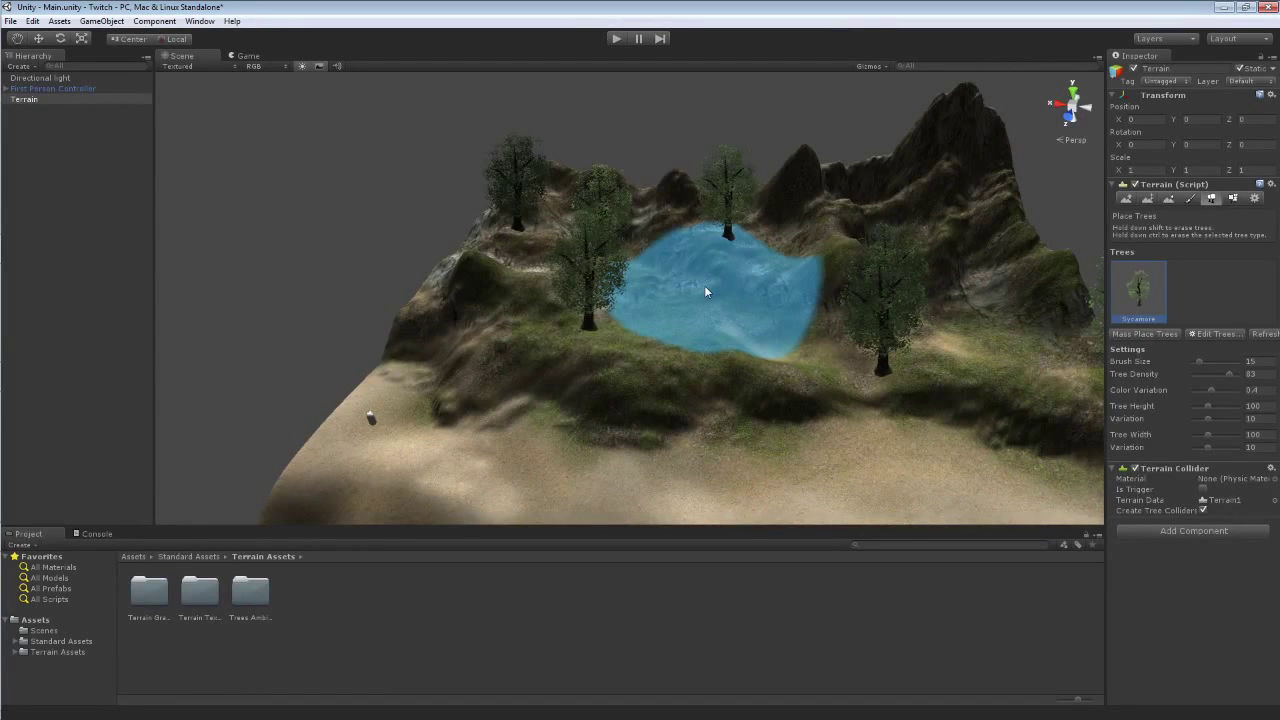
{"action": "mouse_move", "coordinate": [705, 287]}
{"action": "left_mouse_down", "text": "alt"}
{"action": "mouse_move", "coordinate": [777, 274]}
{"action": "mouse_move", "coordinate": [679, 278]}
{"action": "mouse_move", "coordinate": [726, 283]}
{"action": "left_mouse_up", "text": "alt"}
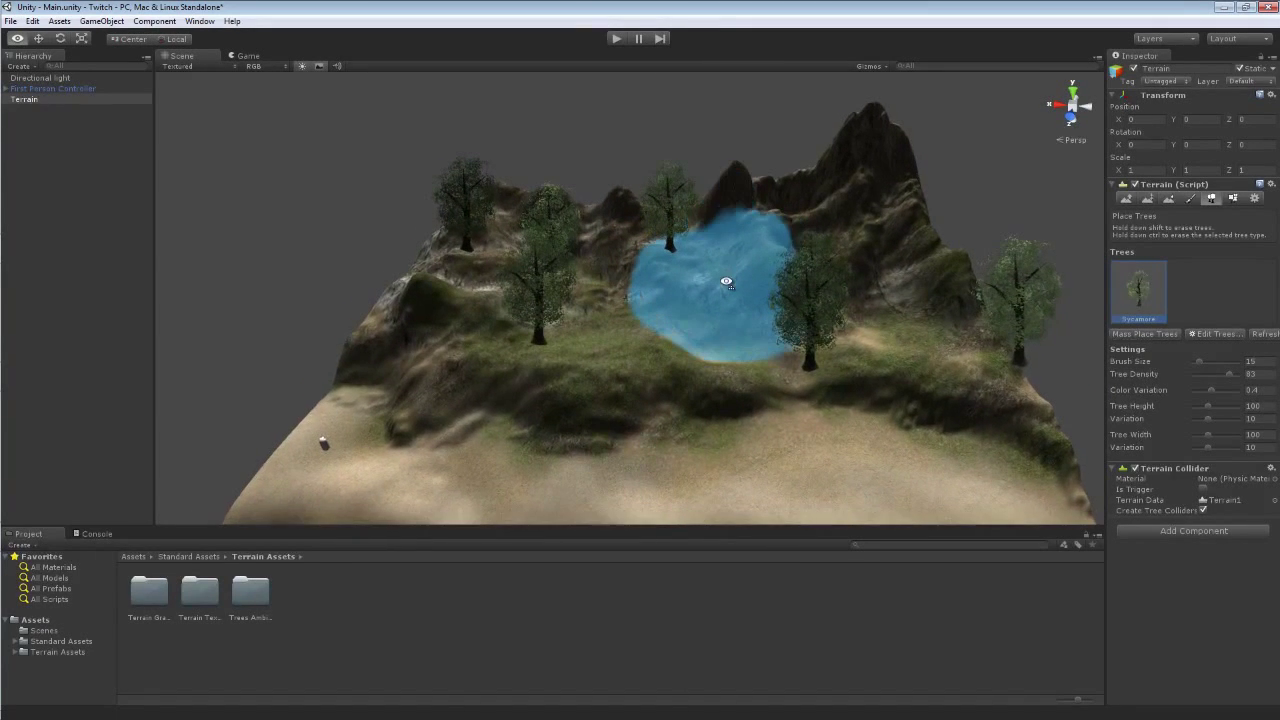
{"action": "key", "text": "w"}
{"action": "mouse_move", "coordinate": [726, 282]}
{"action": "right_mouse_down"}
{"action": "mouse_move", "coordinate": [700, 286]}
{"action": "mouse_move", "coordinate": [712, 285]}
{"action": "right_mouse_up"}
{"action": "key", "text": "s"}
{"action": "key", "text": "w"}
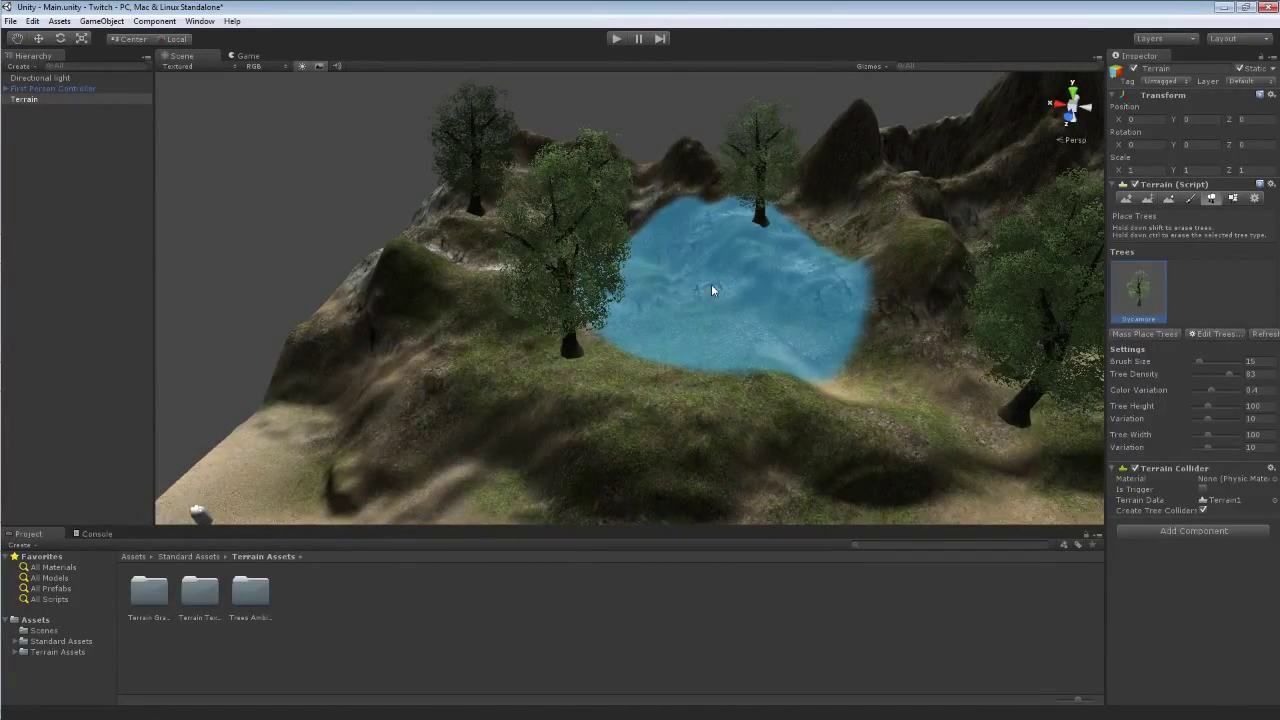
{"action": "key", "text": "s"}
{"action": "right_click_drag", "start_coordinate": [711, 286], "coordinate": [995, 333]}
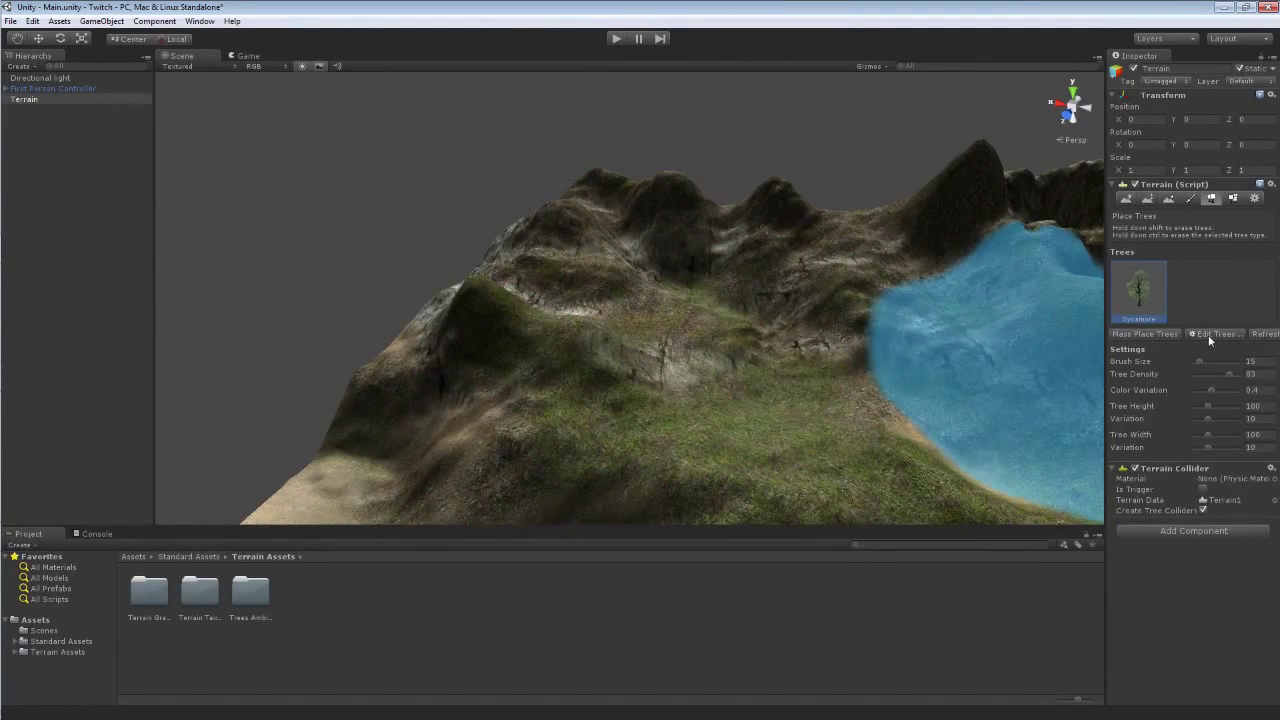
- Add the Bamboo asset to the terrain's tree types
{"action": "left_click", "coordinate": [1206, 331]}
{"action": "left_click", "coordinate": [1206, 334]}
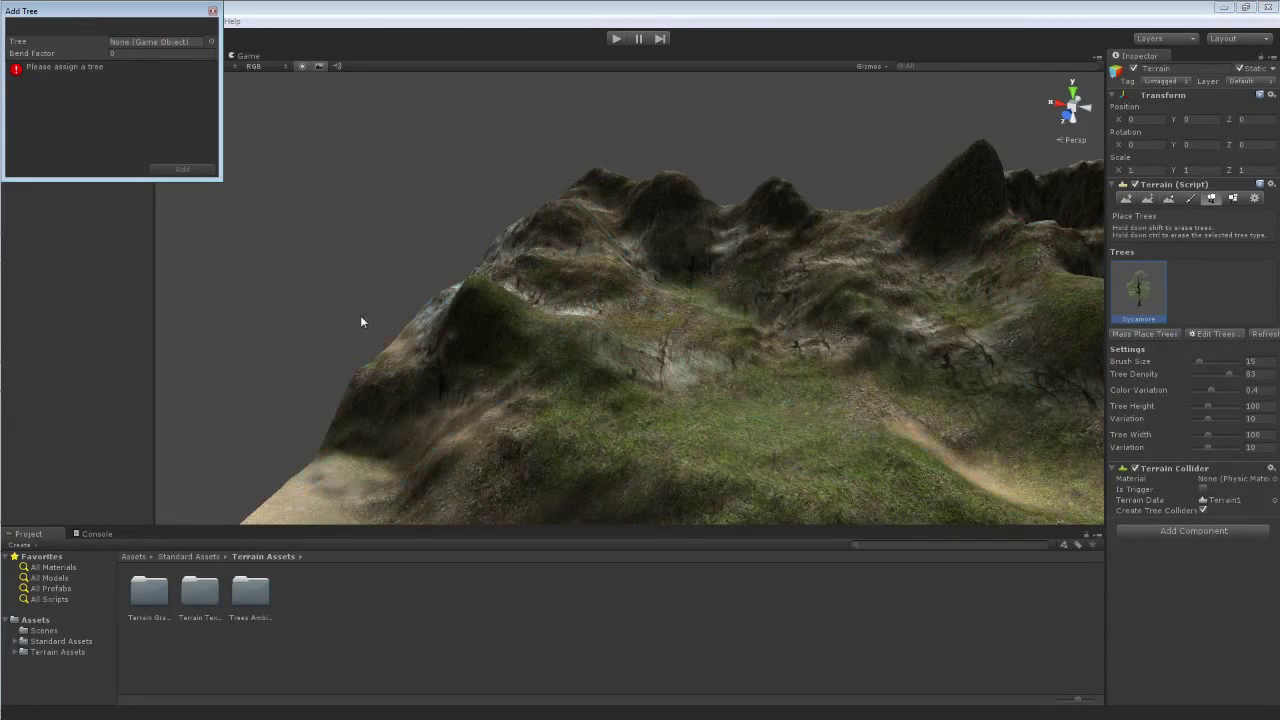
{"action": "left_click", "coordinate": [211, 41]}
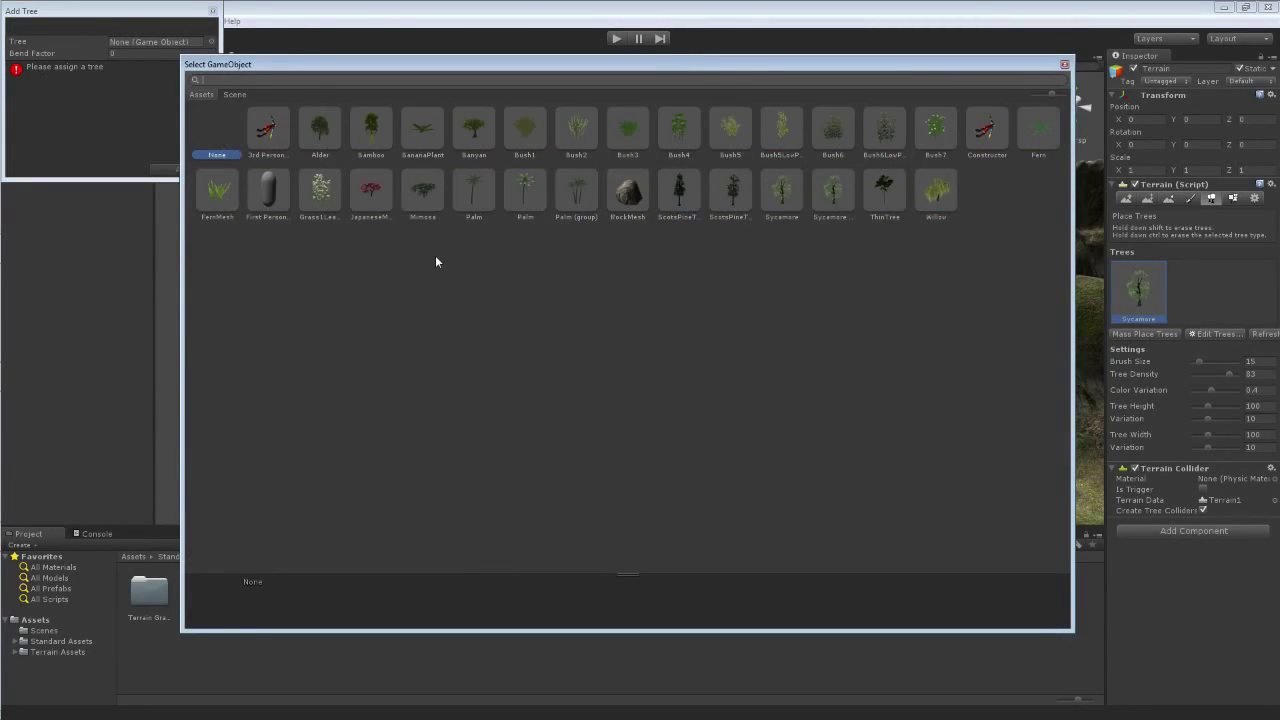
{"action": "double_click", "coordinate": [371, 127]}
{"action": "left_click", "coordinate": [200, 169]}
- Place a Bamboo on the ridge above the sand with brush size 6, tree density 26, tree height 73 and tree width 75
{"action": "mouse_move", "coordinate": [835, 350]}
{"action": "right_mouse_down"}
{"action": "mouse_move", "coordinate": [925, 349]}
{"action": "mouse_move", "coordinate": [923, 363]}
{"action": "right_mouse_up"}
{"action": "mouse_move", "coordinate": [721, 341]}
{"action": "right_mouse_down"}
{"action": "mouse_move", "coordinate": [766, 337]}
{"action": "mouse_move", "coordinate": [806, 277]}
{"action": "right_mouse_up"}
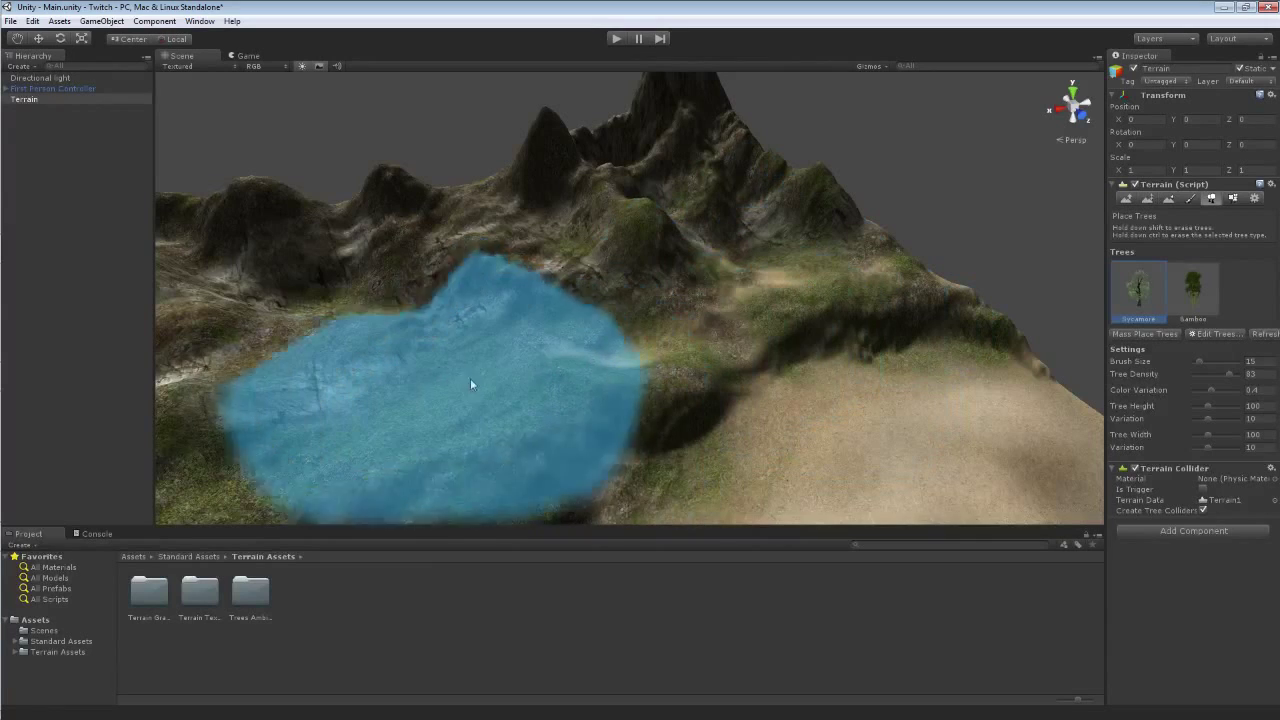
{"action": "right_click_drag", "start_coordinate": [789, 280], "coordinate": [646, 303]}
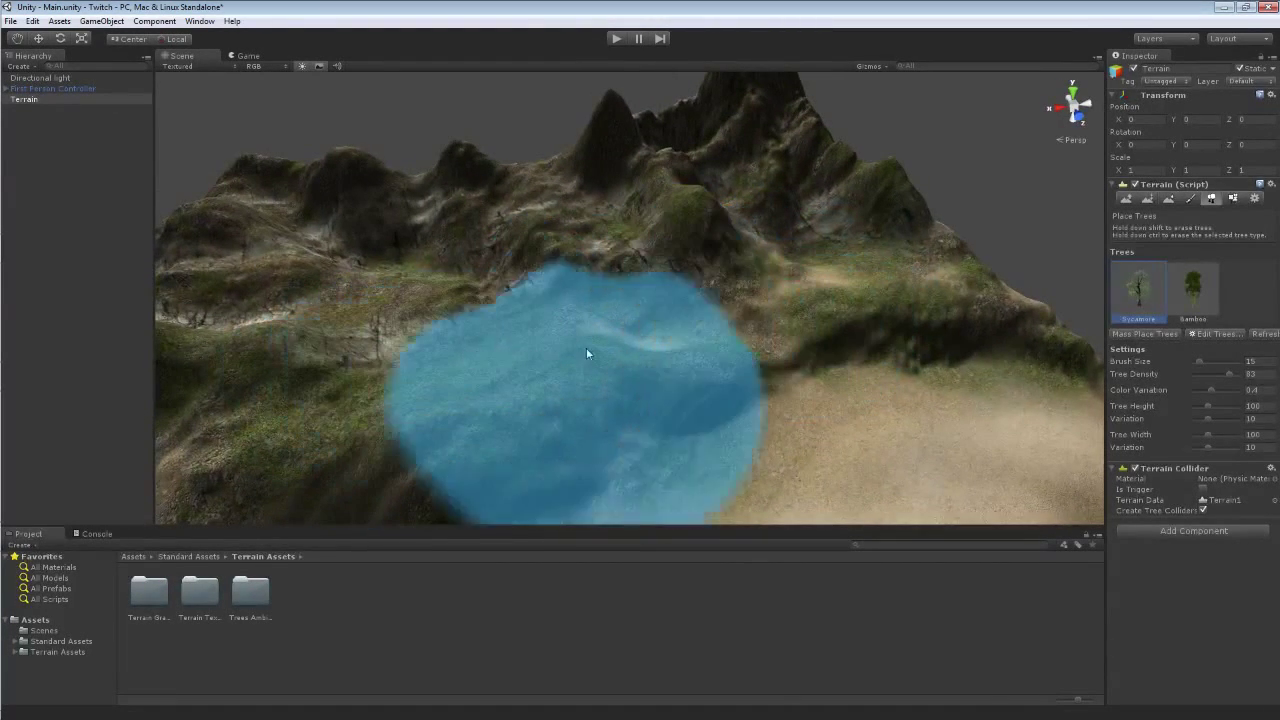
{"action": "left_click", "coordinate": [1193, 289]}
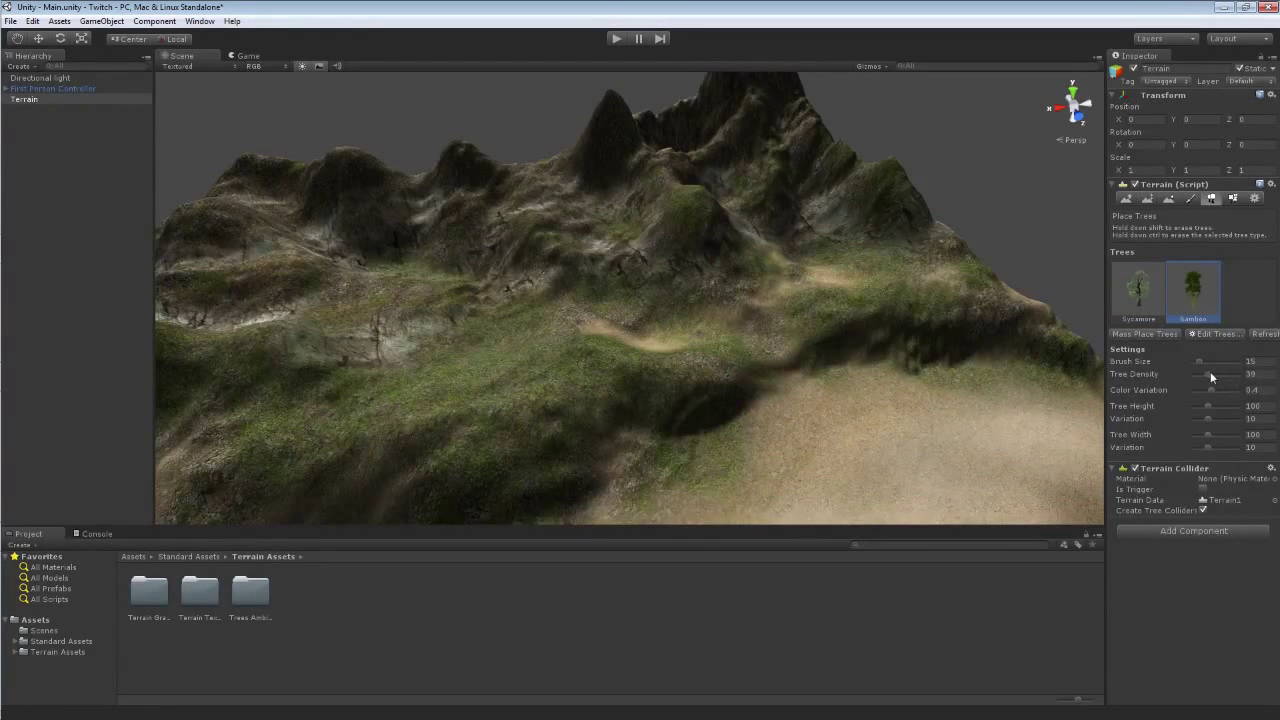
{"action": "left_click_drag", "start_coordinate": [1198, 362], "coordinate": [1195, 362]}
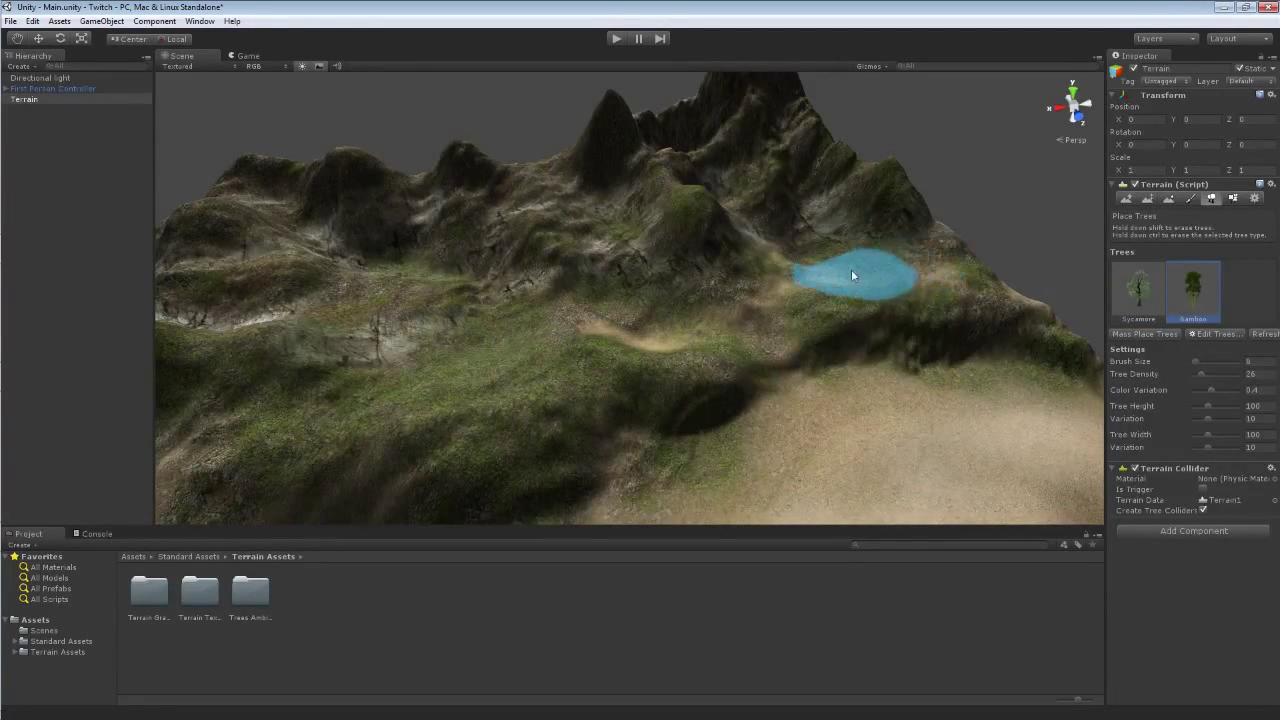
{"action": "left_click_drag", "start_coordinate": [1210, 410], "coordinate": [1202, 448]}
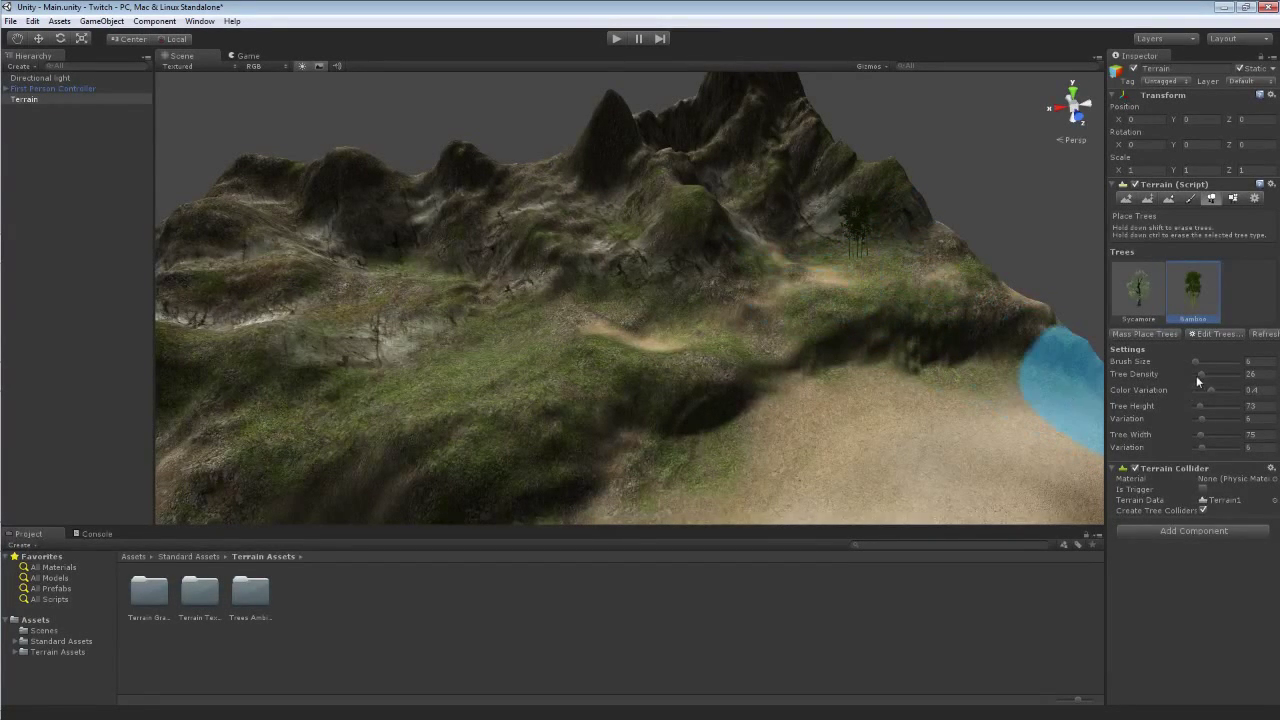
- Paint a Bamboo grove over the ridge with brush size 15 and density 71, plus smaller hill clusters with brush size 6 and density 80
{"action": "left_click_drag", "start_coordinate": [1202, 374], "coordinate": [1205, 373]}
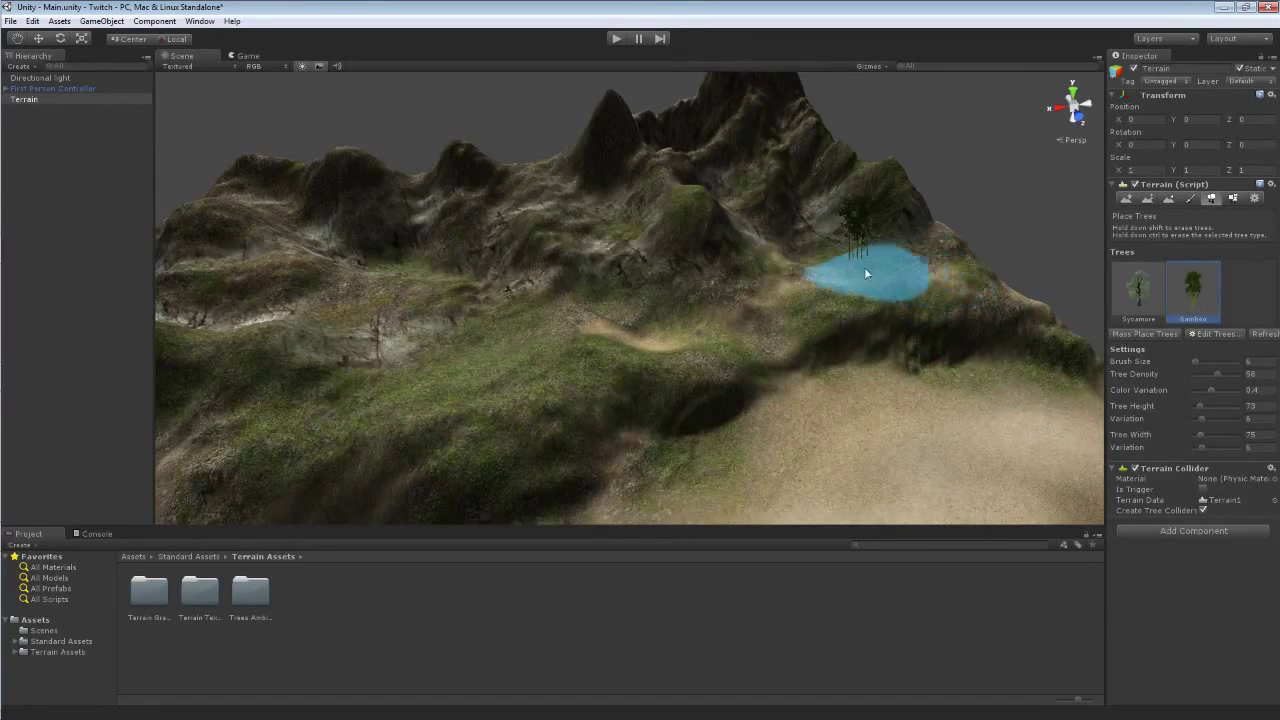
{"action": "left_click_drag", "start_coordinate": [1194, 360], "coordinate": [1224, 374]}
{"action": "left_click_drag", "start_coordinate": [966, 279], "coordinate": [860, 262]}
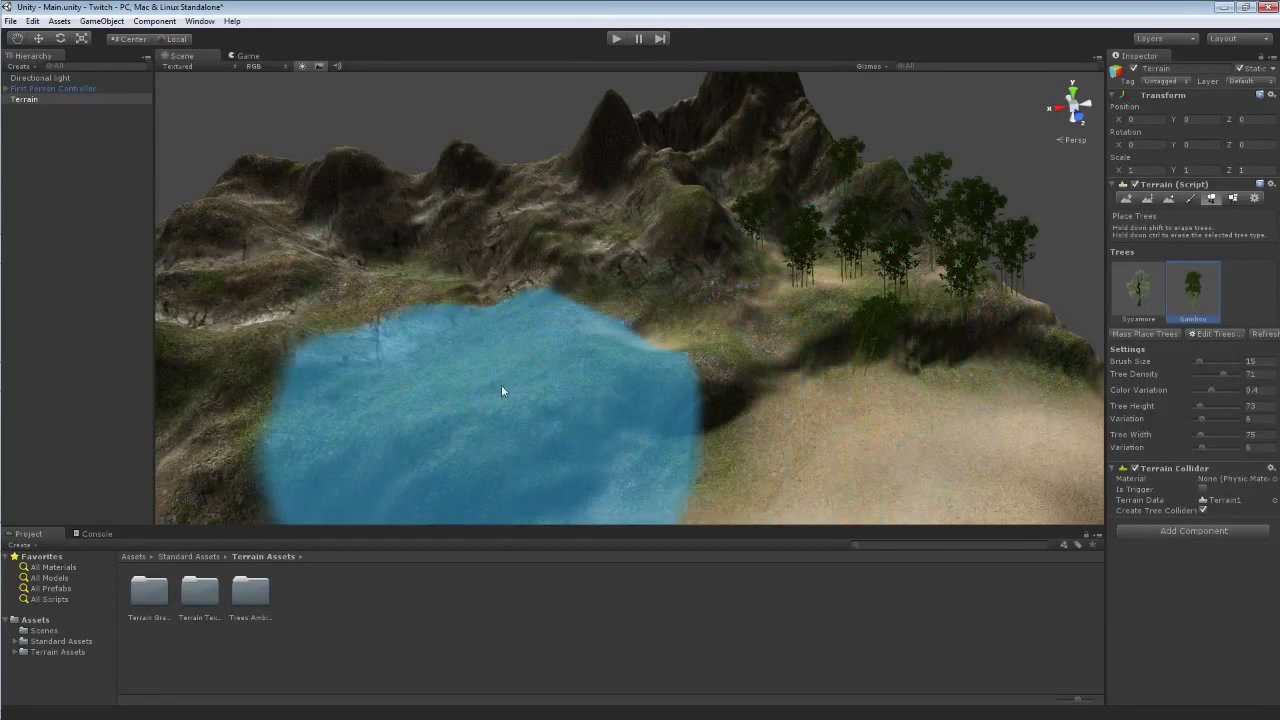
{"action": "left_click_drag", "start_coordinate": [1200, 361], "coordinate": [1197, 361]}
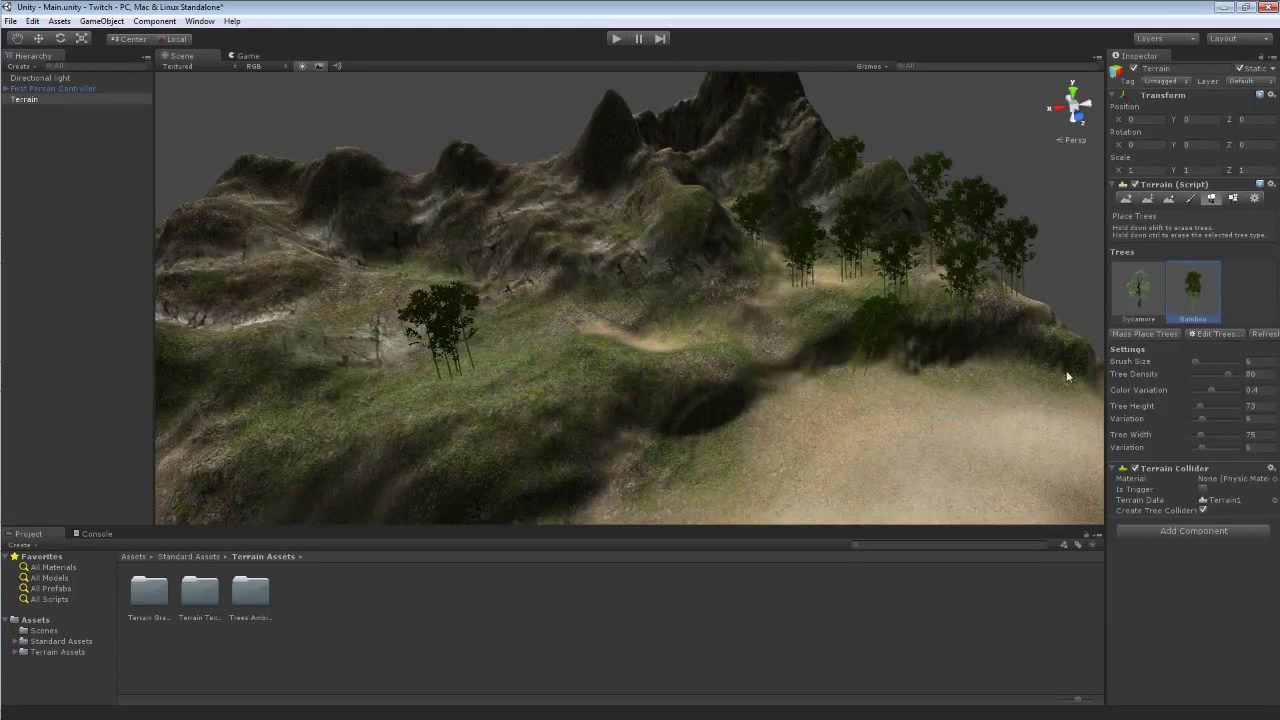
- Erase the stray Bamboo standing on the mountain slope behind the ridge grove
{"action": "mouse_move", "coordinate": [886, 329]}
{"action": "left_mouse_down", "text": "alt"}
{"action": "mouse_move", "coordinate": [963, 354]}
{"action": "mouse_move", "coordinate": [894, 337]}
{"action": "mouse_move", "coordinate": [666, 394]}
{"action": "mouse_move", "coordinate": [591, 443]}
{"action": "left_mouse_up", "text": "alt"}
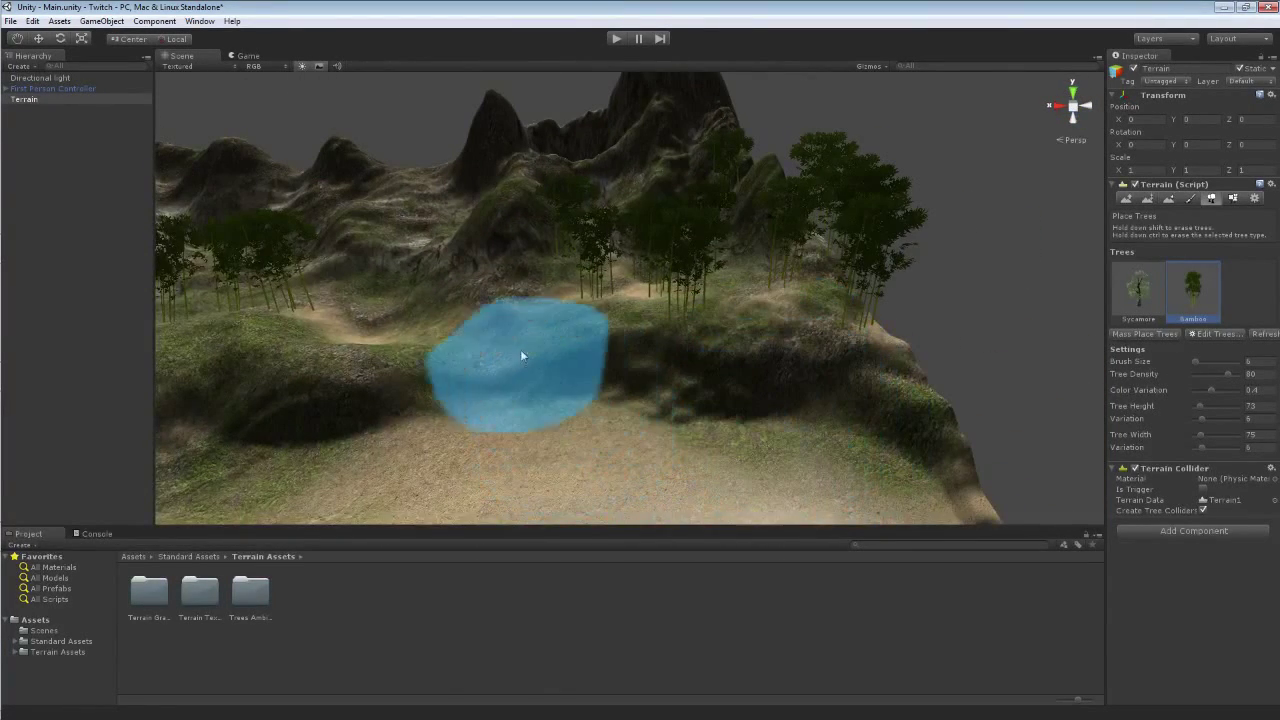
{"action": "mouse_move", "coordinate": [478, 240]}
{"action": "right_mouse_down"}
{"action": "mouse_move", "coordinate": [486, 191]}
{"action": "mouse_move", "coordinate": [720, 171]}
{"action": "mouse_move", "coordinate": [694, 171]}
{"action": "right_mouse_up"}
{"action": "key", "text": "w"}
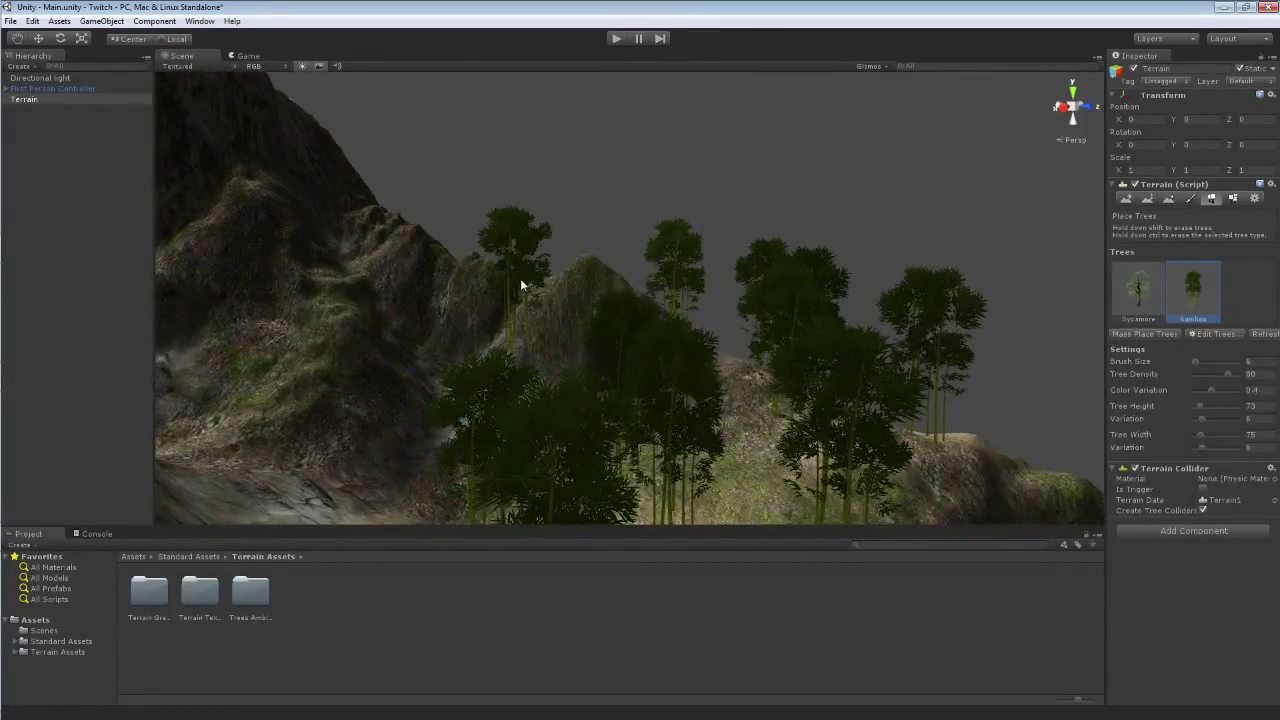
{"action": "left_click", "coordinate": [521, 287], "text": "shift"}
{"action": "mouse_move", "coordinate": [522, 292]}
{"action": "right_mouse_down"}
{"action": "mouse_move", "coordinate": [473, 282]}
{"action": "mouse_move", "coordinate": [483, 311]}
{"action": "mouse_move", "coordinate": [448, 317]}
{"action": "mouse_move", "coordinate": [394, 271]}
{"action": "mouse_move", "coordinate": [180, 277]}
{"action": "mouse_move", "coordinate": [603, 340]}
{"action": "mouse_move", "coordinate": [180, 251]}
{"action": "mouse_move", "coordinate": [260, 246]}
{"action": "mouse_move", "coordinate": [572, 337]}
{"action": "mouse_move", "coordinate": [697, 346]}
{"action": "right_mouse_up"}
{"action": "key", "text": "s"}
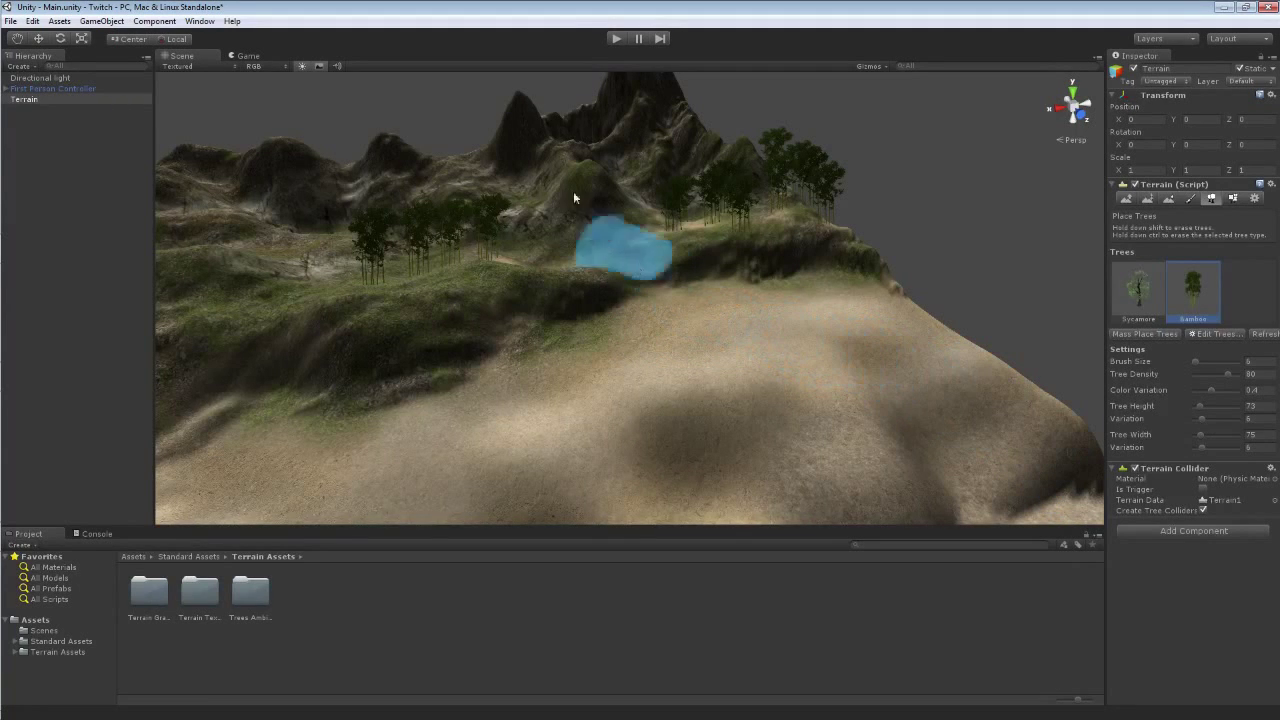
- Enter play mode and walk up from the sand to the nearest Bamboo cluster to check the trees' scale
{"action": "left_click", "coordinate": [610, 38]}
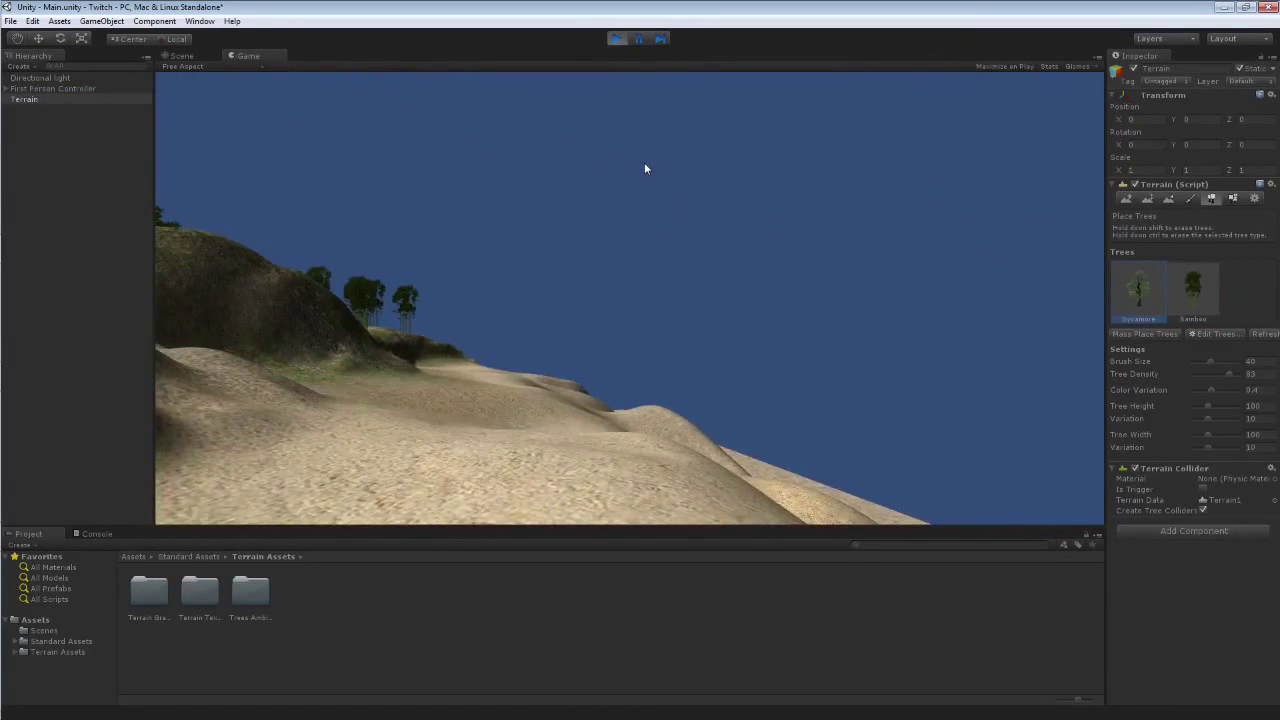
{"action": "key", "text": "w"}
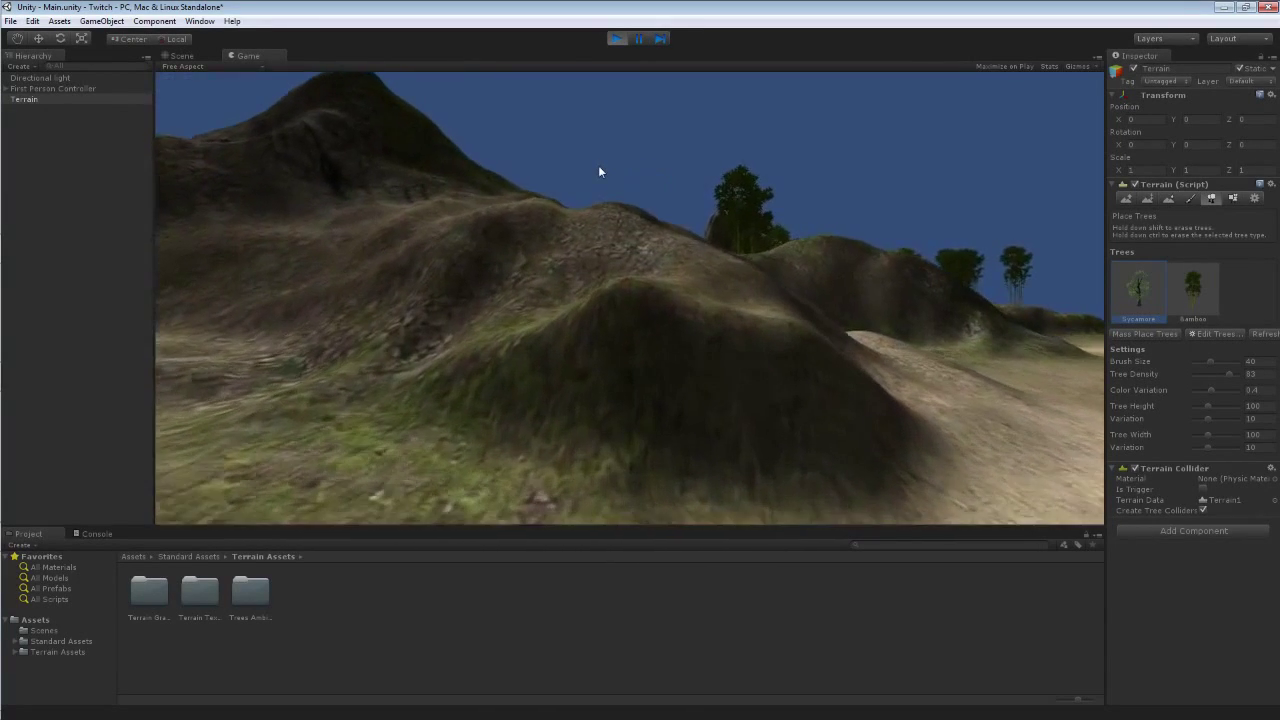
{"action": "key", "text": "w"}
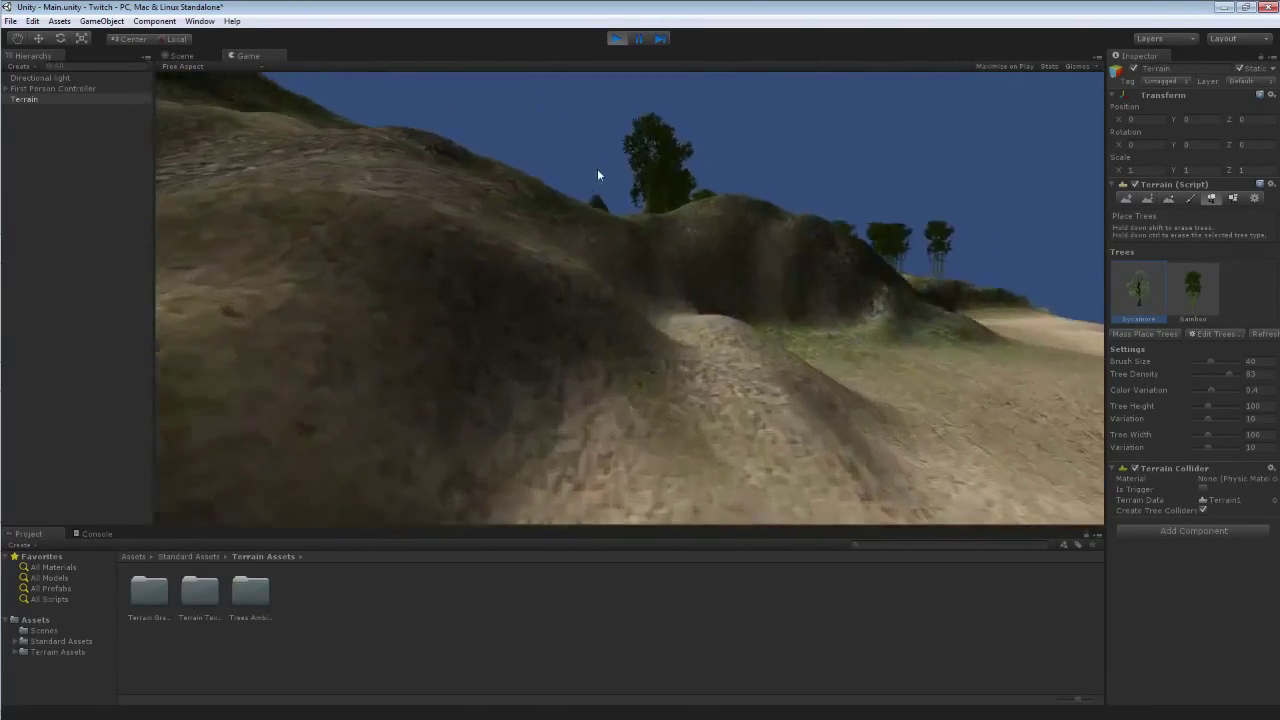
{"action": "key", "text": "w"}
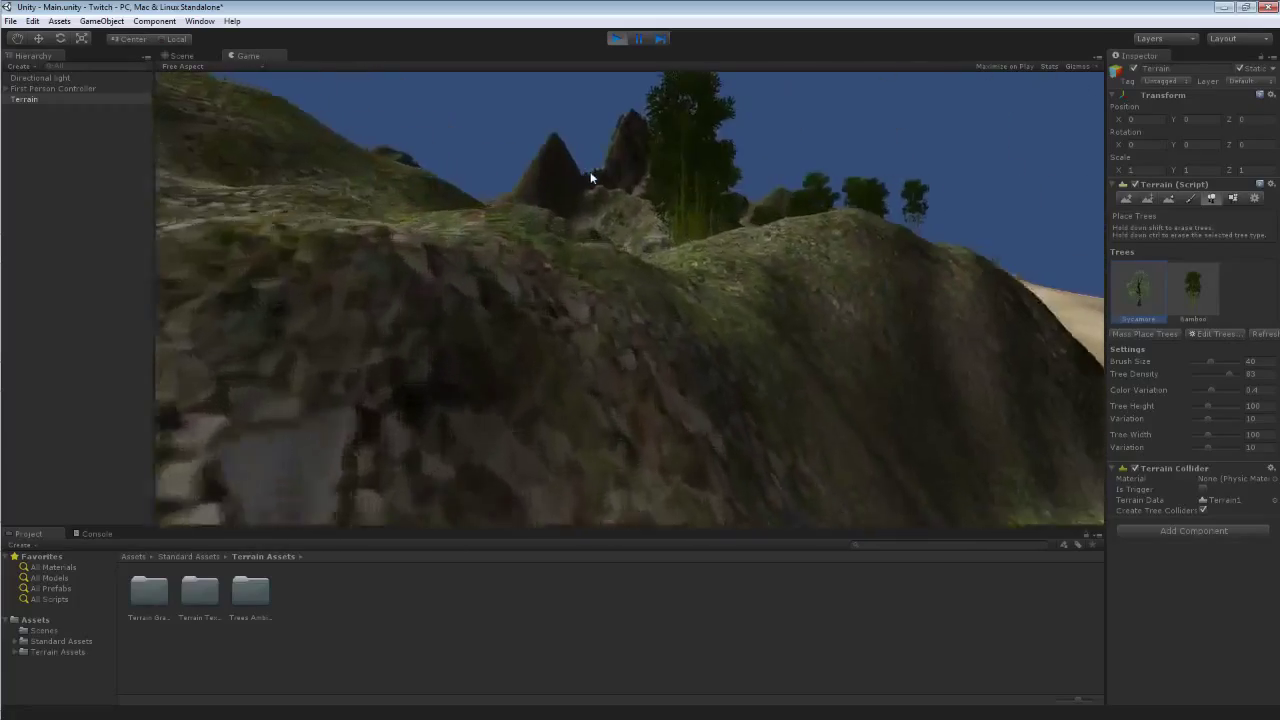
{"action": "key", "text": "w"}
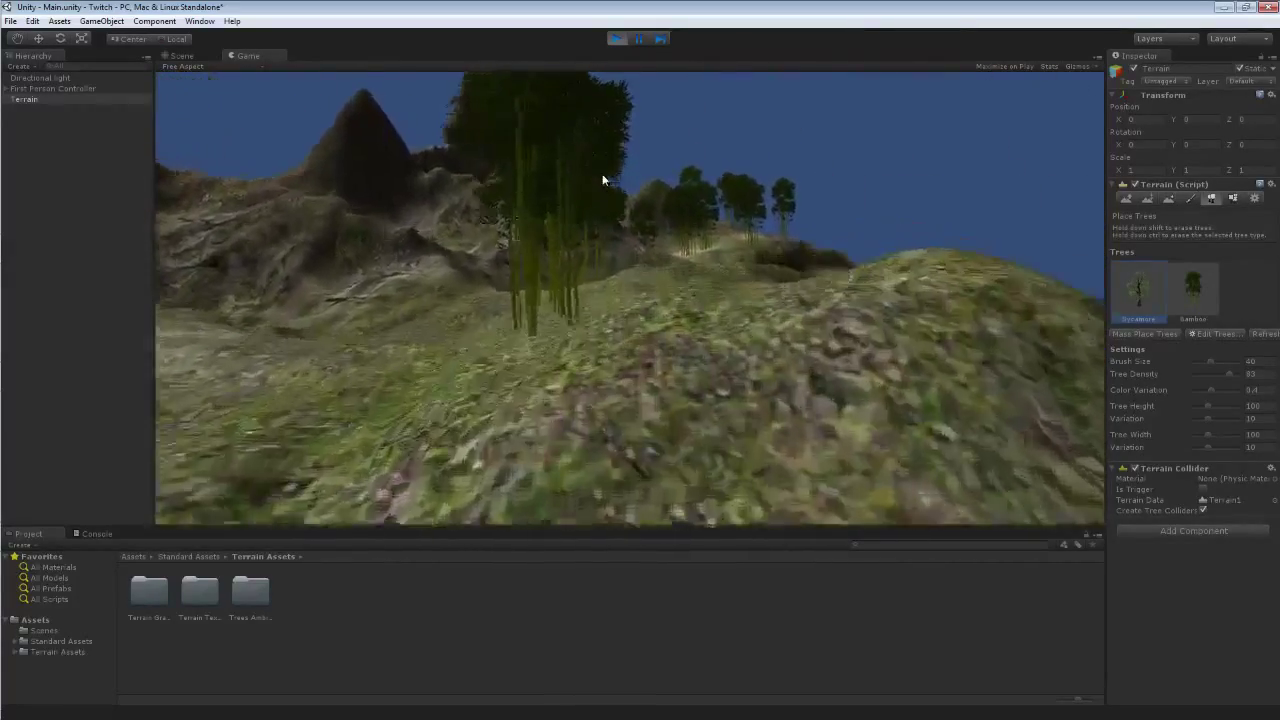
{"action": "key", "text": "w"}
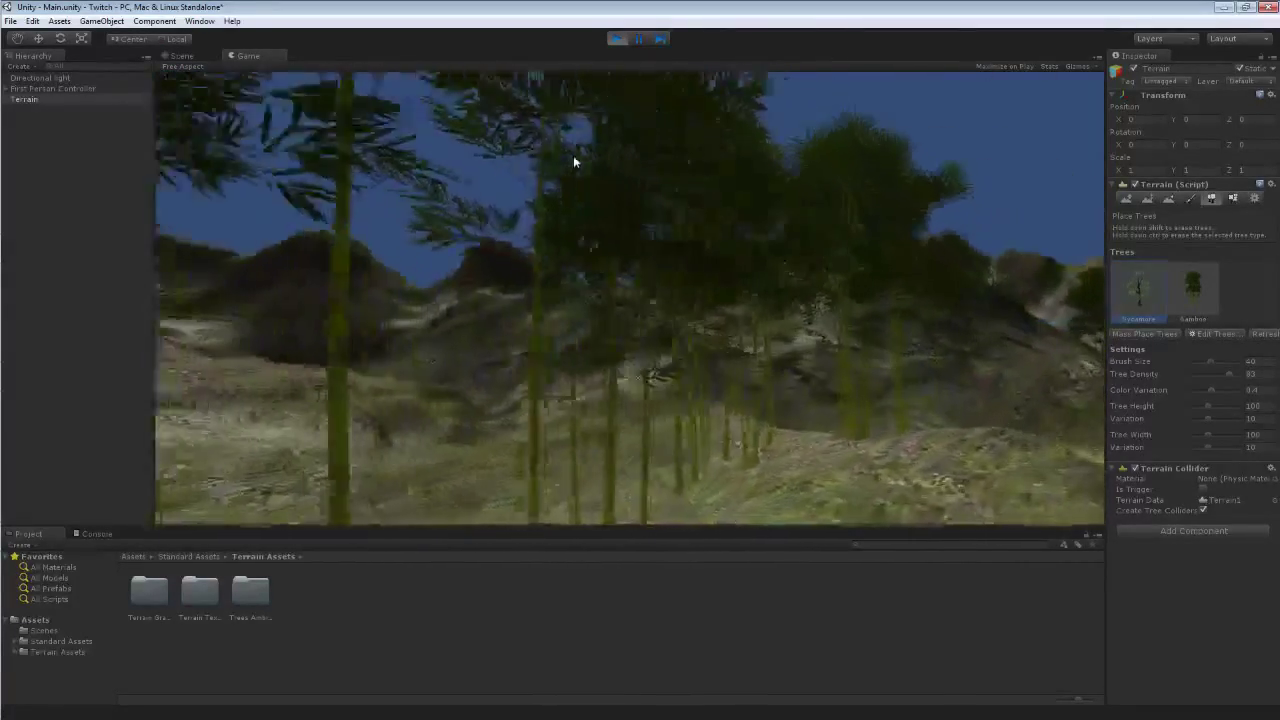
{"action": "key", "text": "w"}
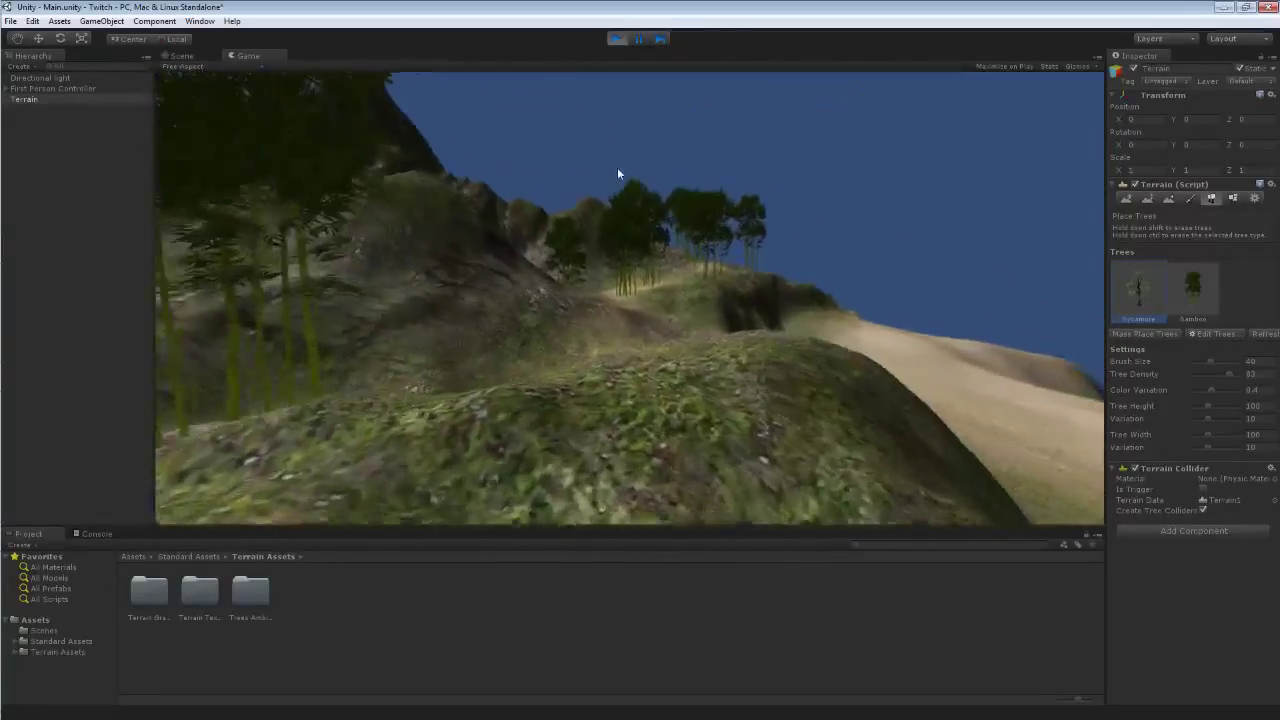
- Walk on through the larger Bamboo grove on the far ridge, check its canopy from below, and end play mode
{"action": "key", "text": "w"}
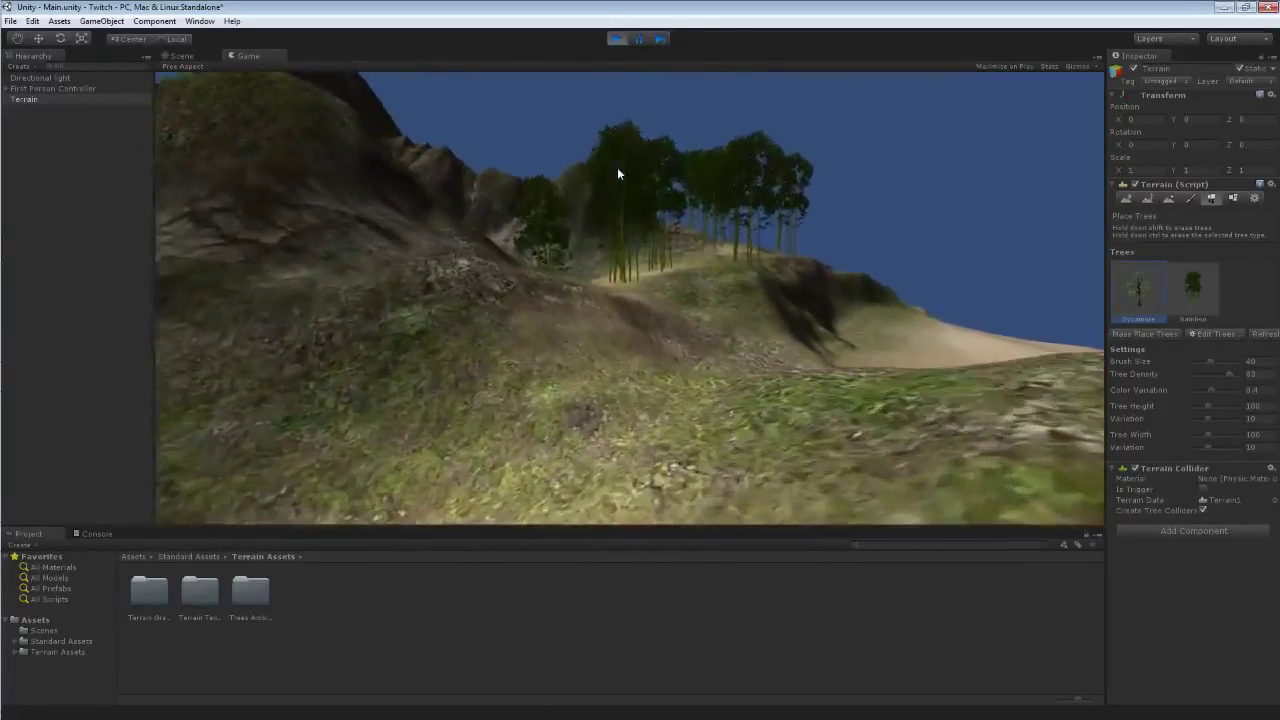
{"action": "key", "text": "w"}
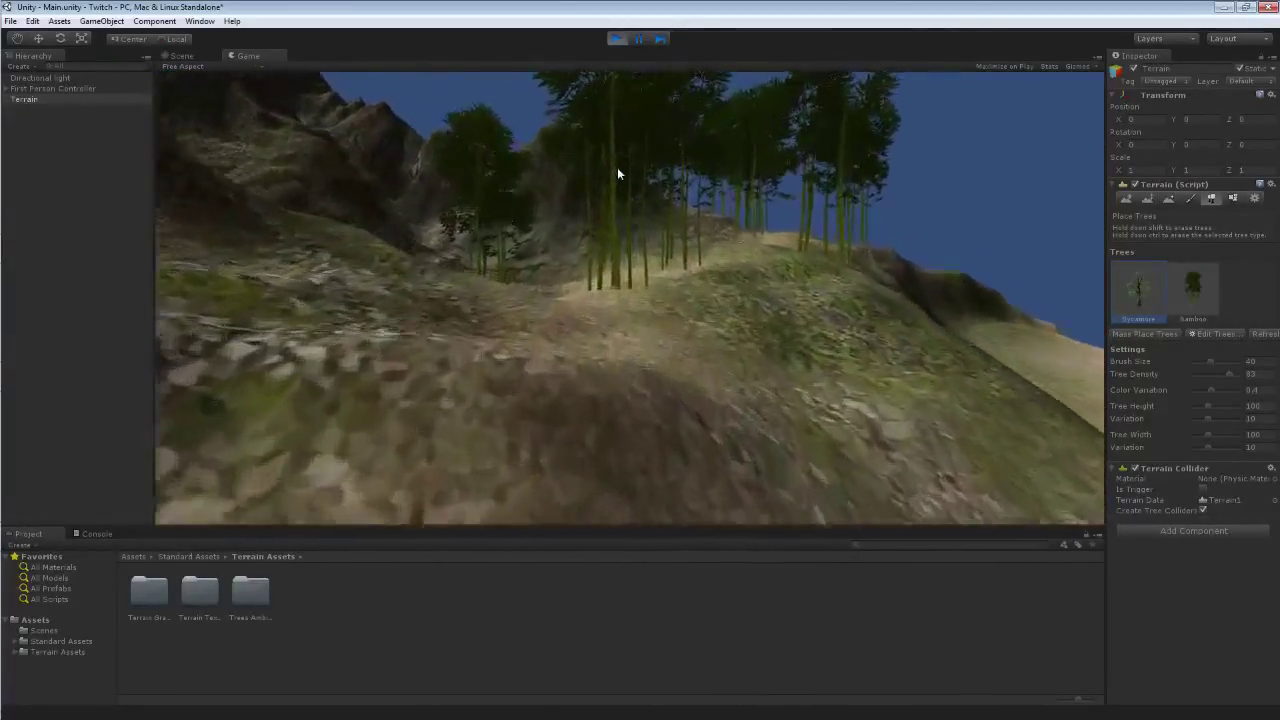
{"action": "key", "text": "w"}
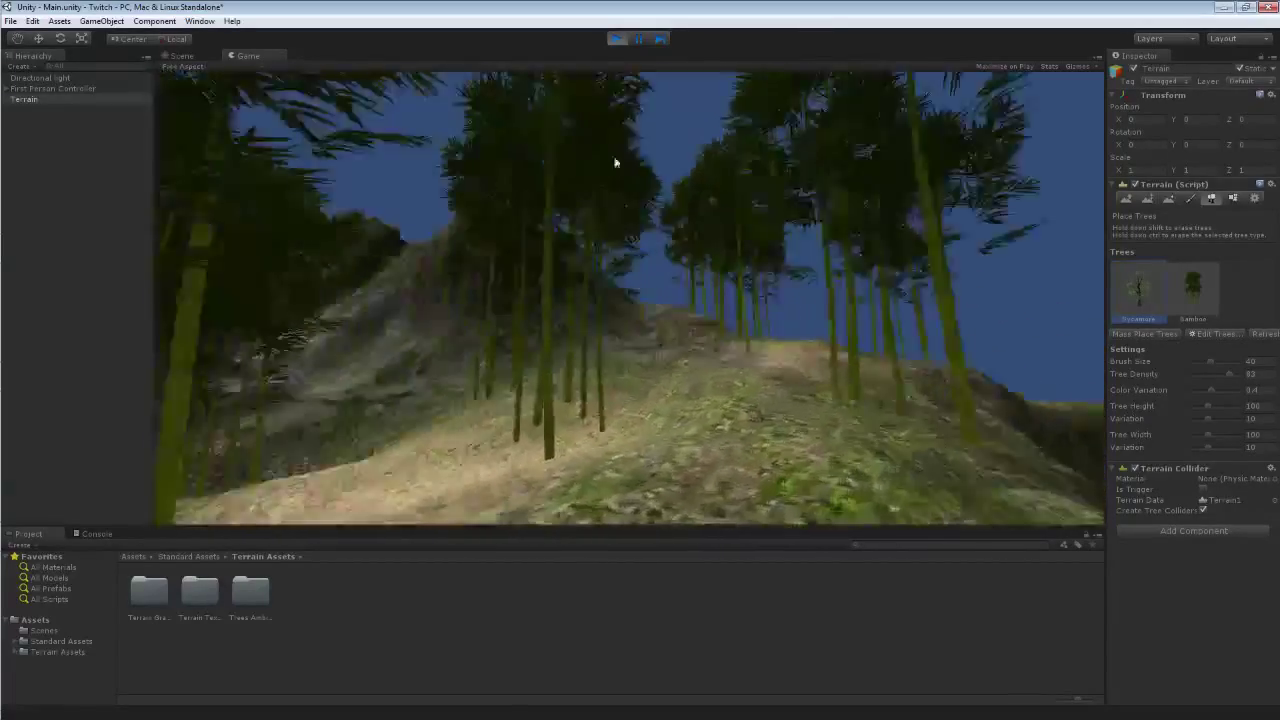
{"action": "key", "text": "w"}
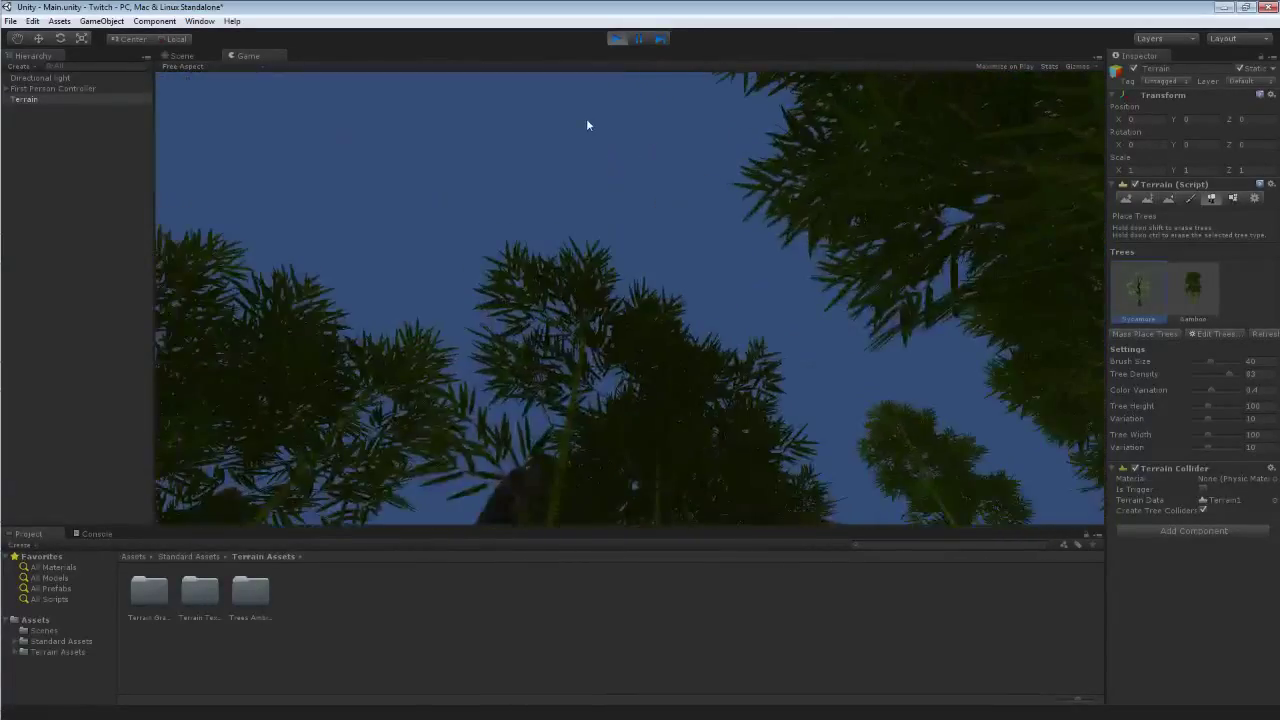
{"action": "key", "text": "w"}
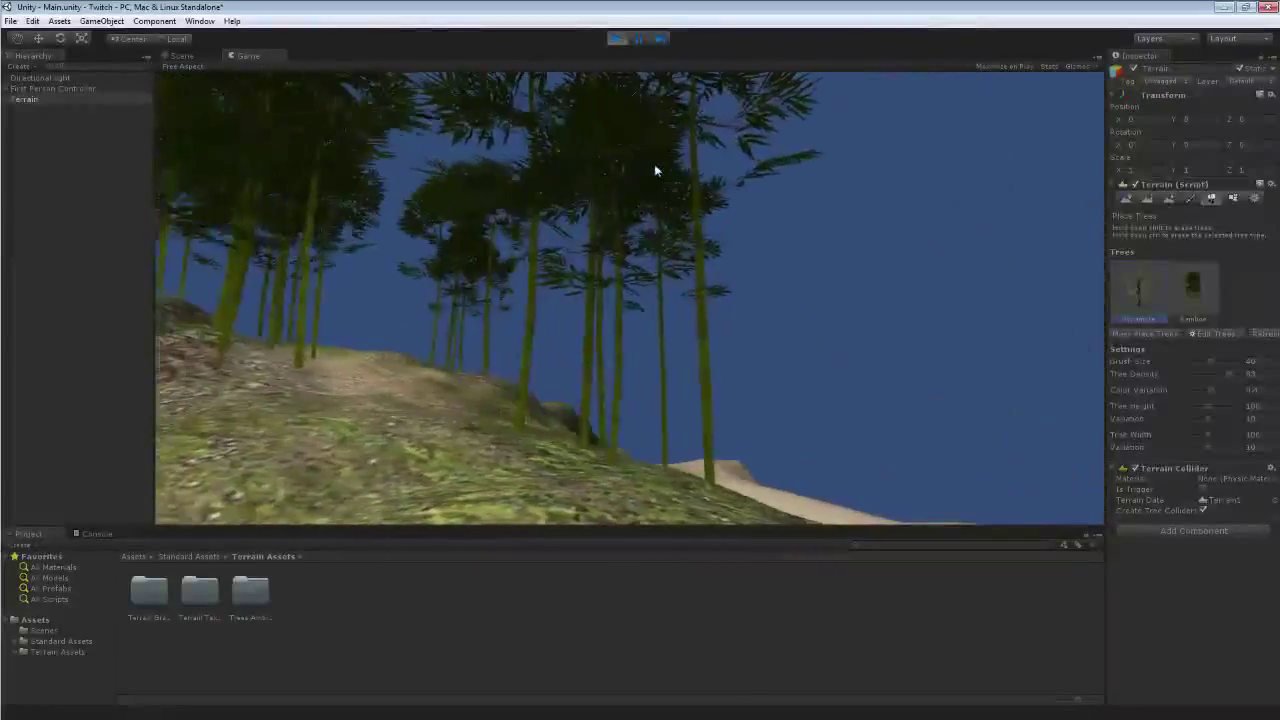
{"action": "key", "text": "w"}
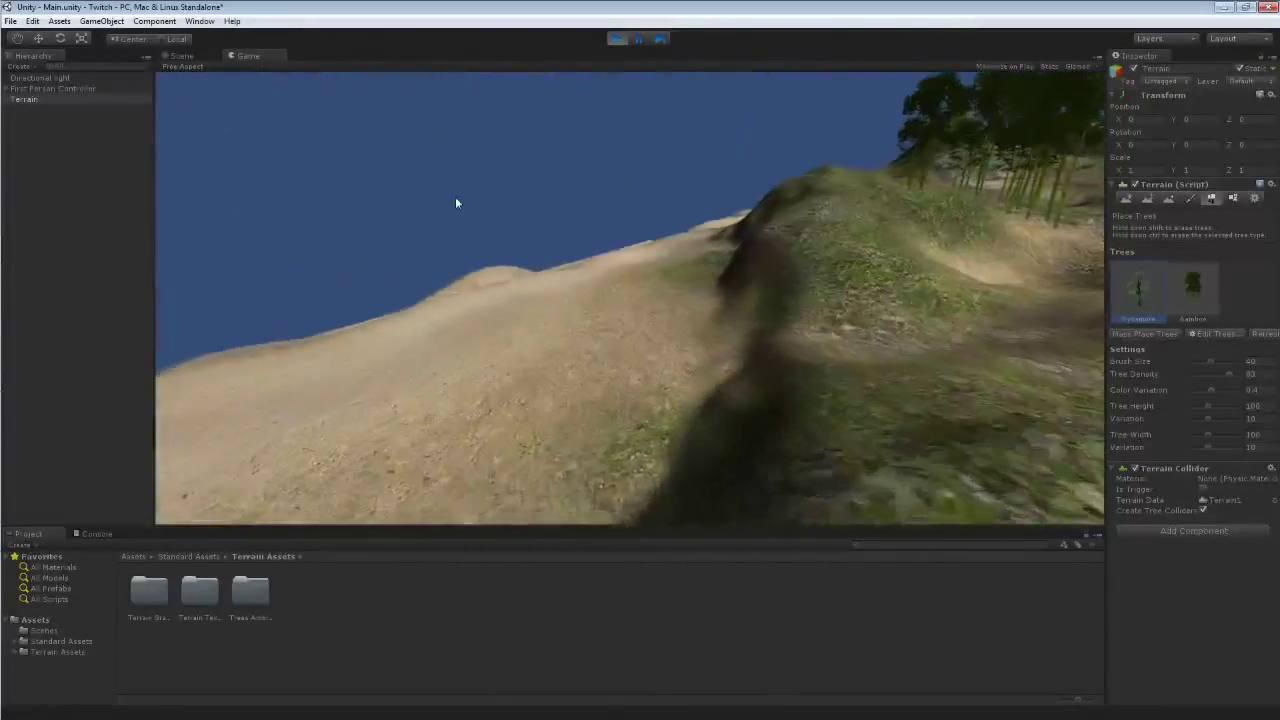
{"action": "key", "text": "w"}
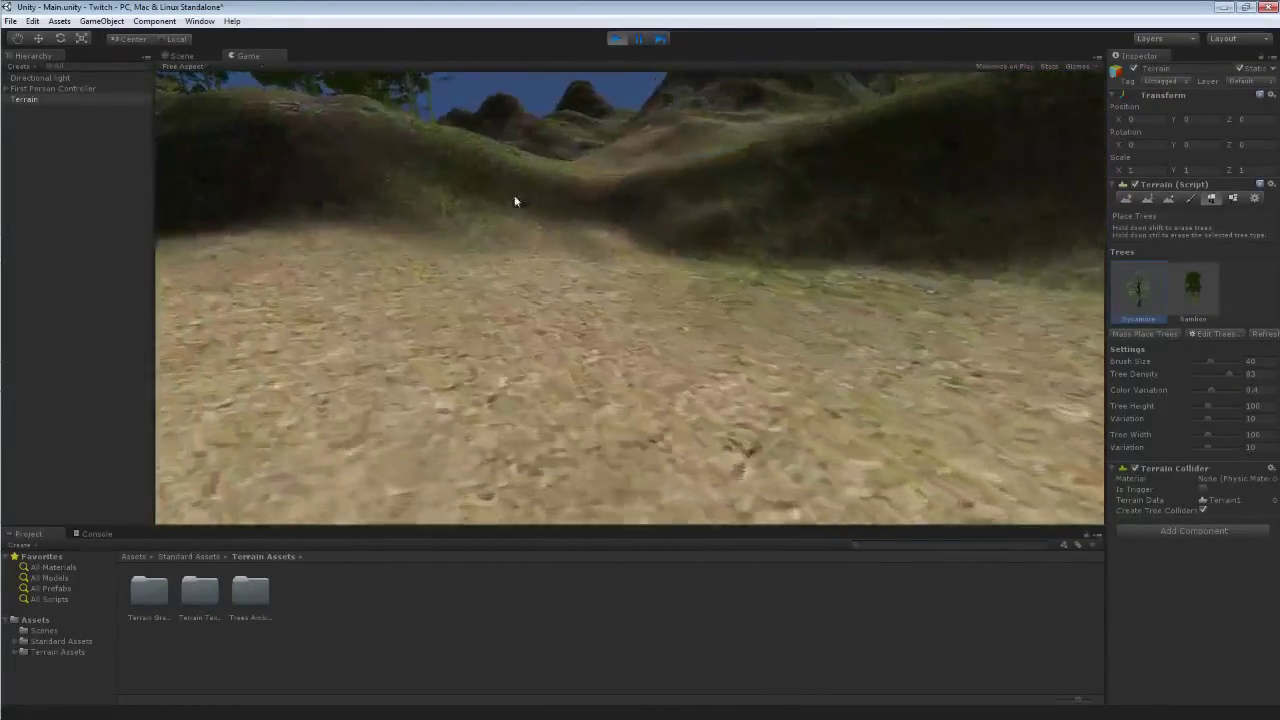
{"action": "left_click", "coordinate": [615, 38]}
- Play the scene again, walk in among the trunks of the nearest Bamboo cluster, and stop playing
{"action": "left_click_drag", "start_coordinate": [568, 211], "coordinate": [526, 232], "text": "alt"}
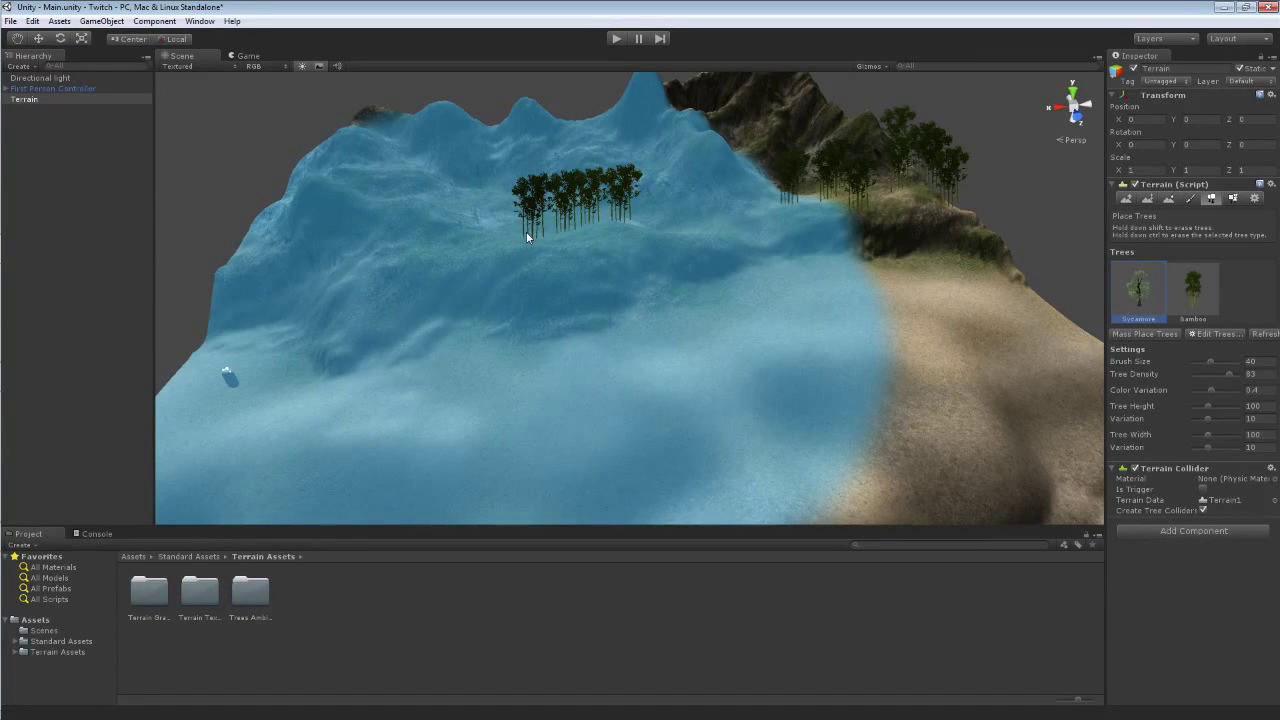
{"action": "left_click", "coordinate": [618, 38]}
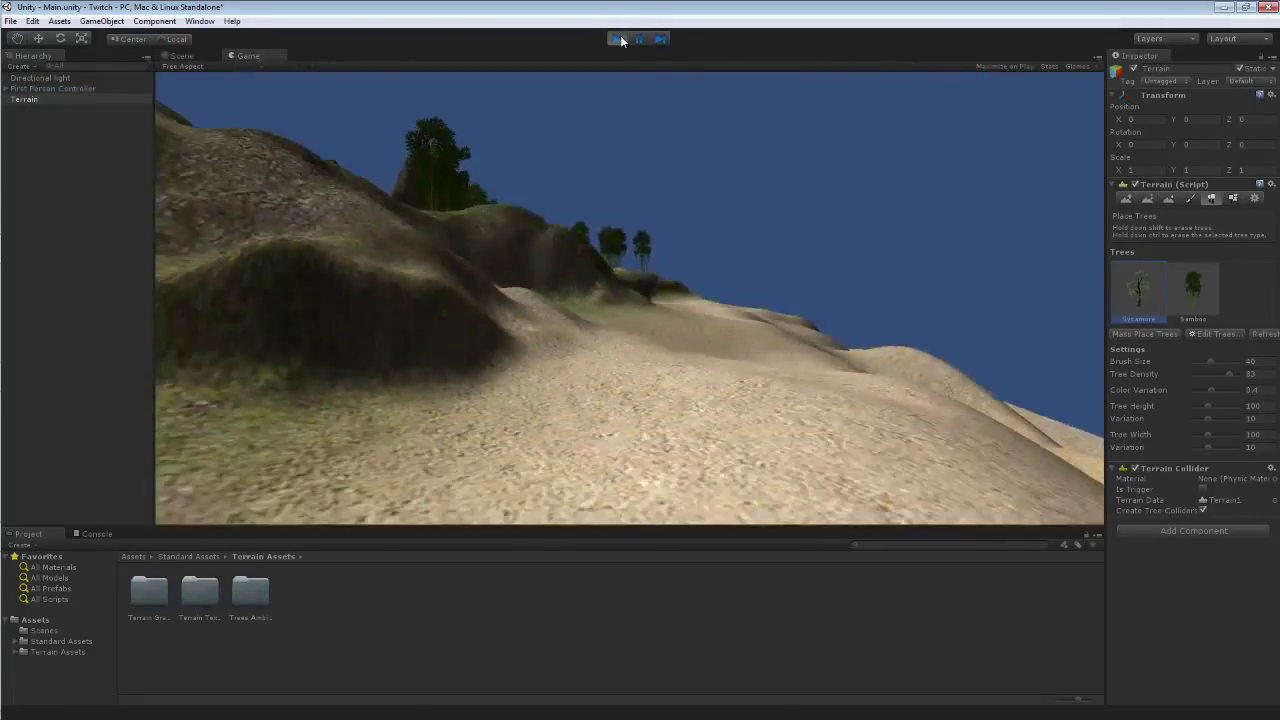
{"action": "key", "text": "w"}
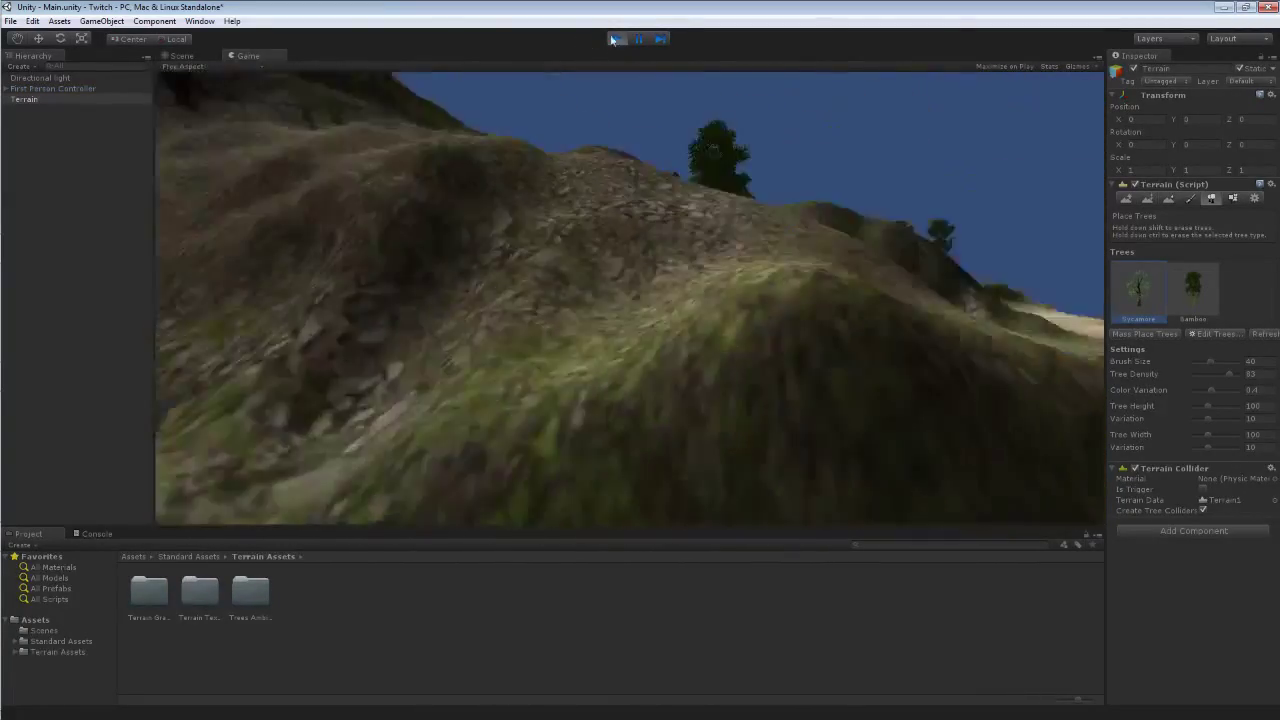
{"action": "key", "text": "w"}
{"action": "key", "text": "w"}
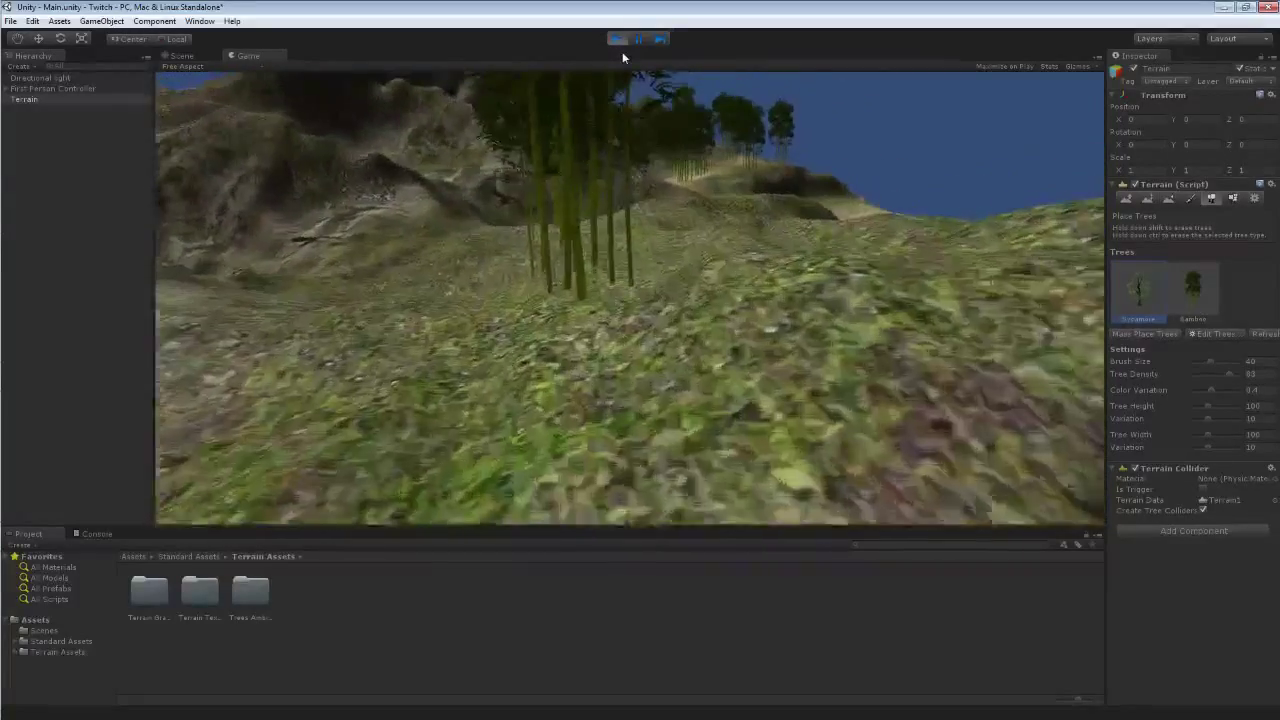
{"action": "key", "text": "w"}
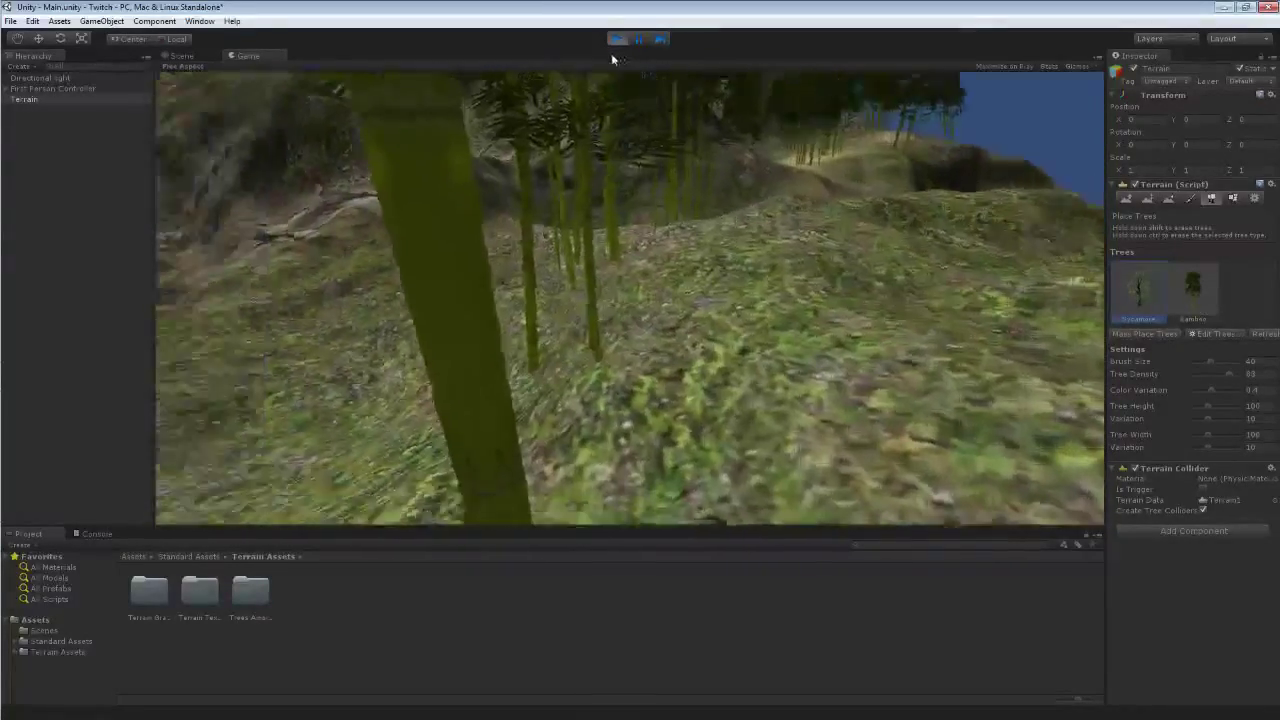
{"action": "key", "text": "w"}
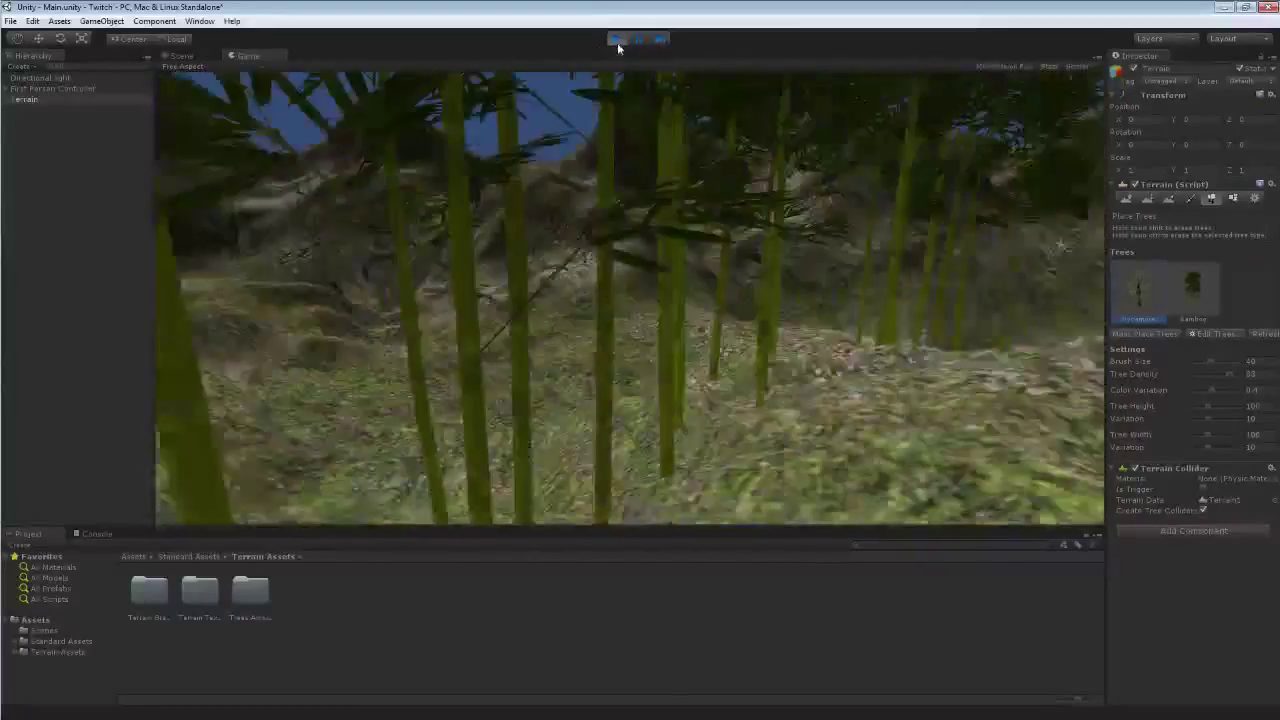
{"action": "key", "text": "w"}
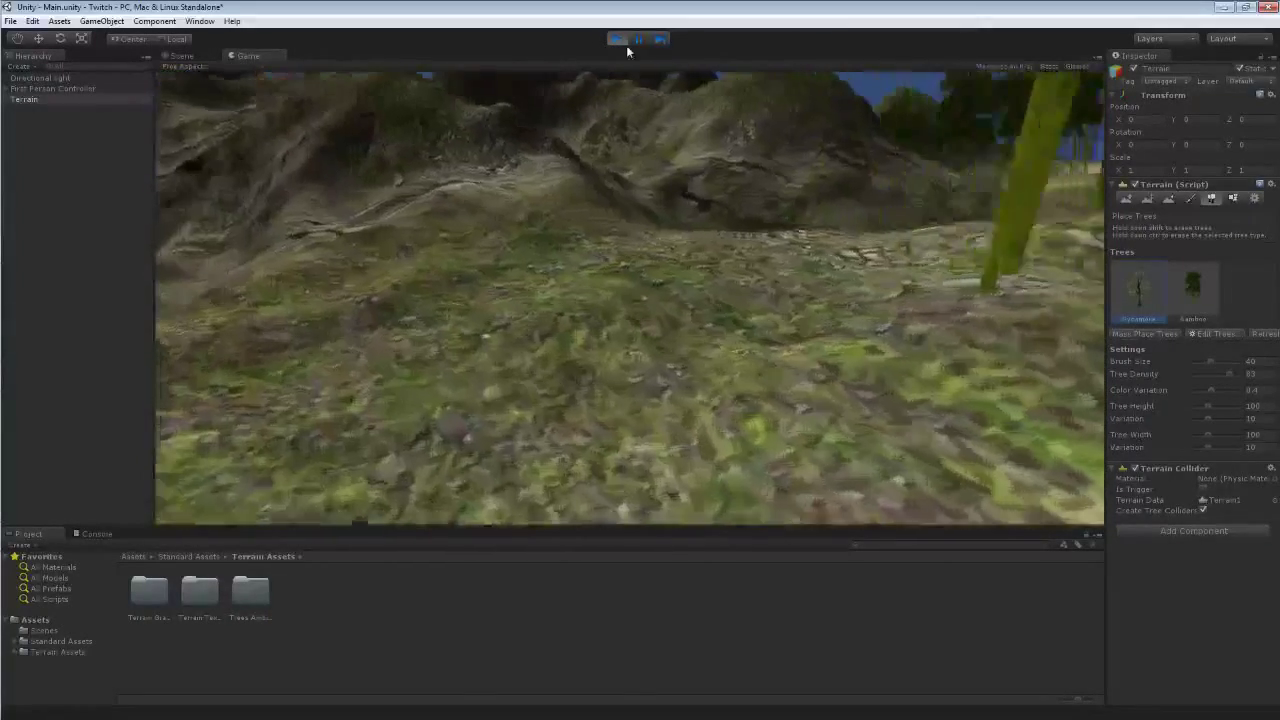
{"action": "left_click", "coordinate": [616, 40]}
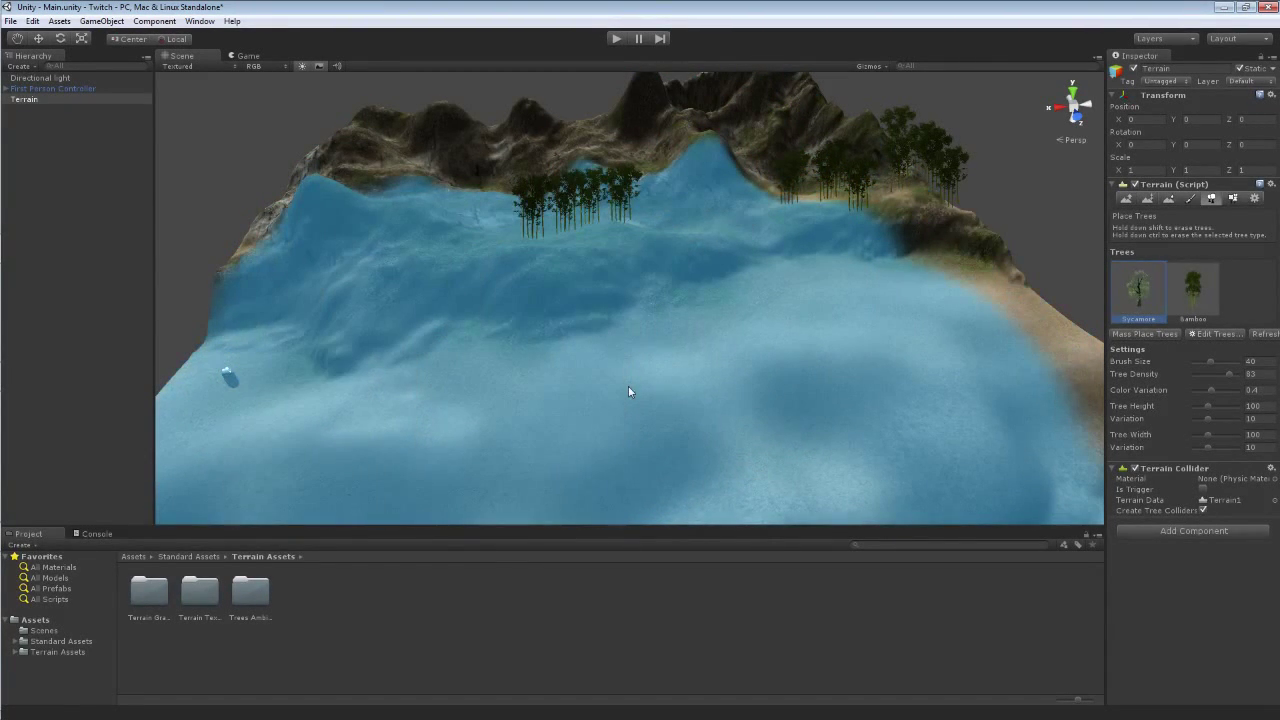
- Run another play test to examine the nearest Bamboo cluster from its base up to the treetops, and exit play mode
{"action": "left_click_drag", "start_coordinate": [628, 392], "coordinate": [605, 362], "text": "alt"}
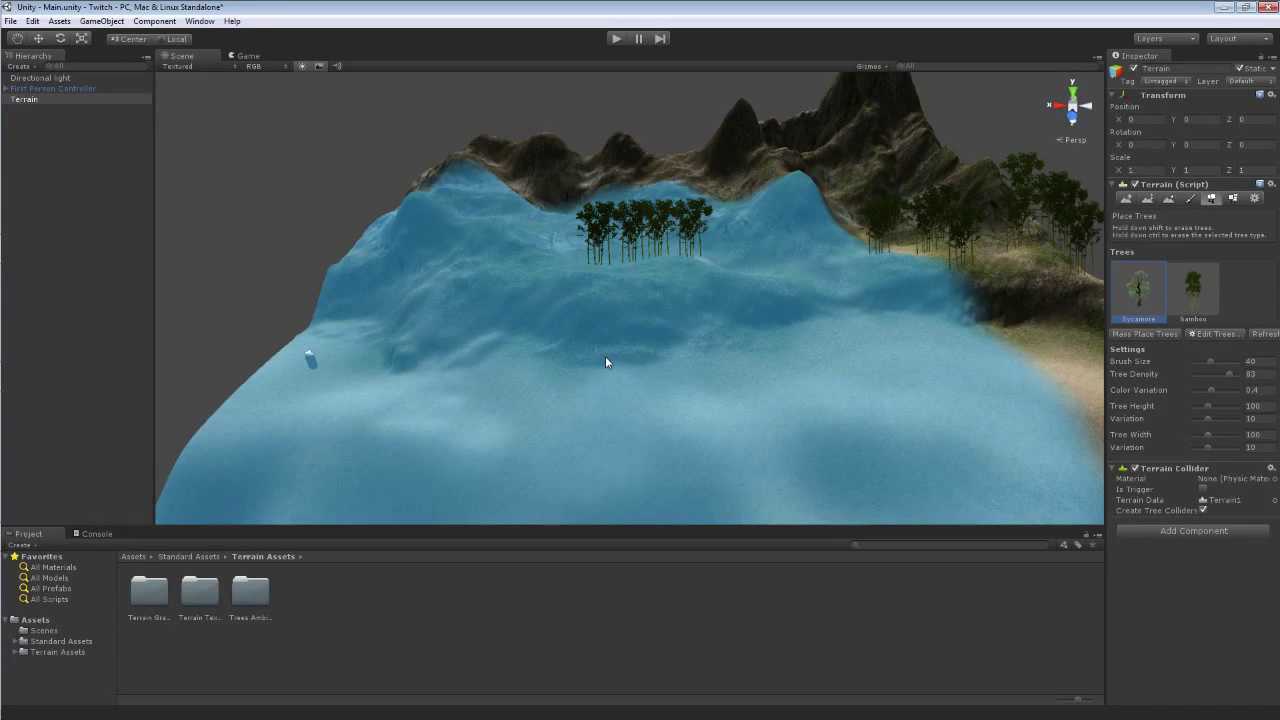
{"action": "left_click", "coordinate": [616, 38]}
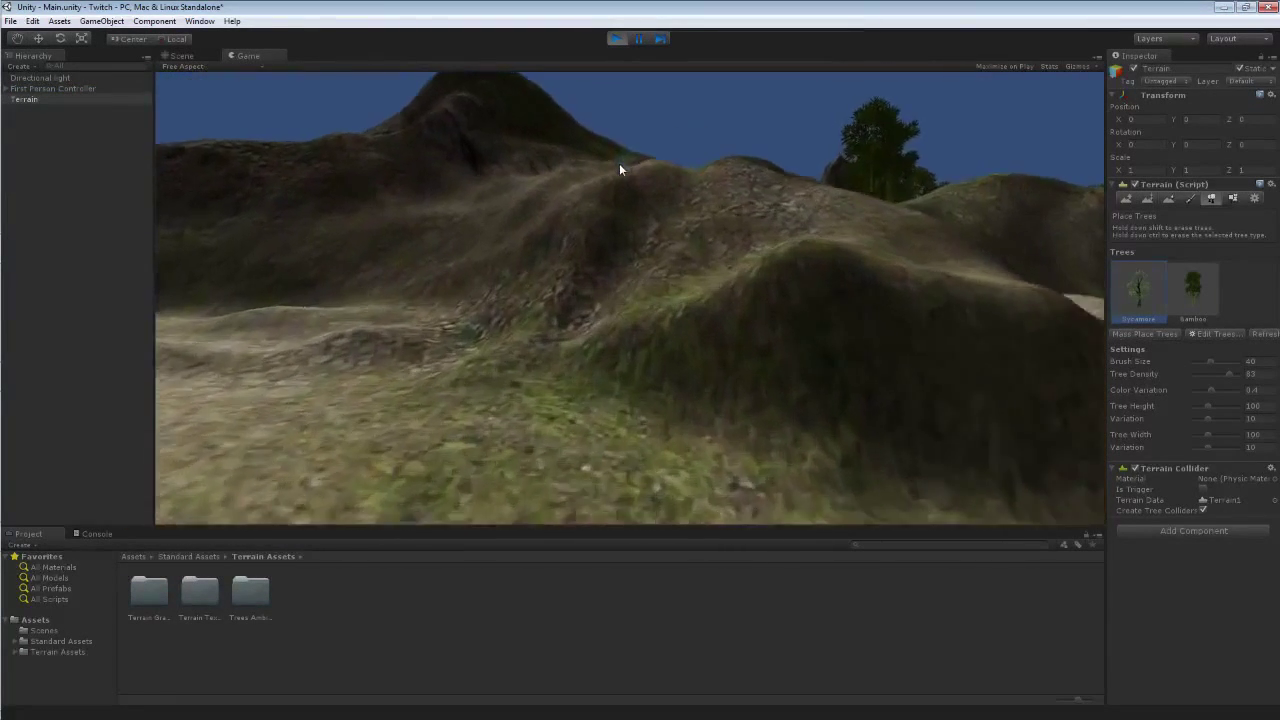
{"action": "key", "text": "w"}
{"action": "key", "text": "w"}
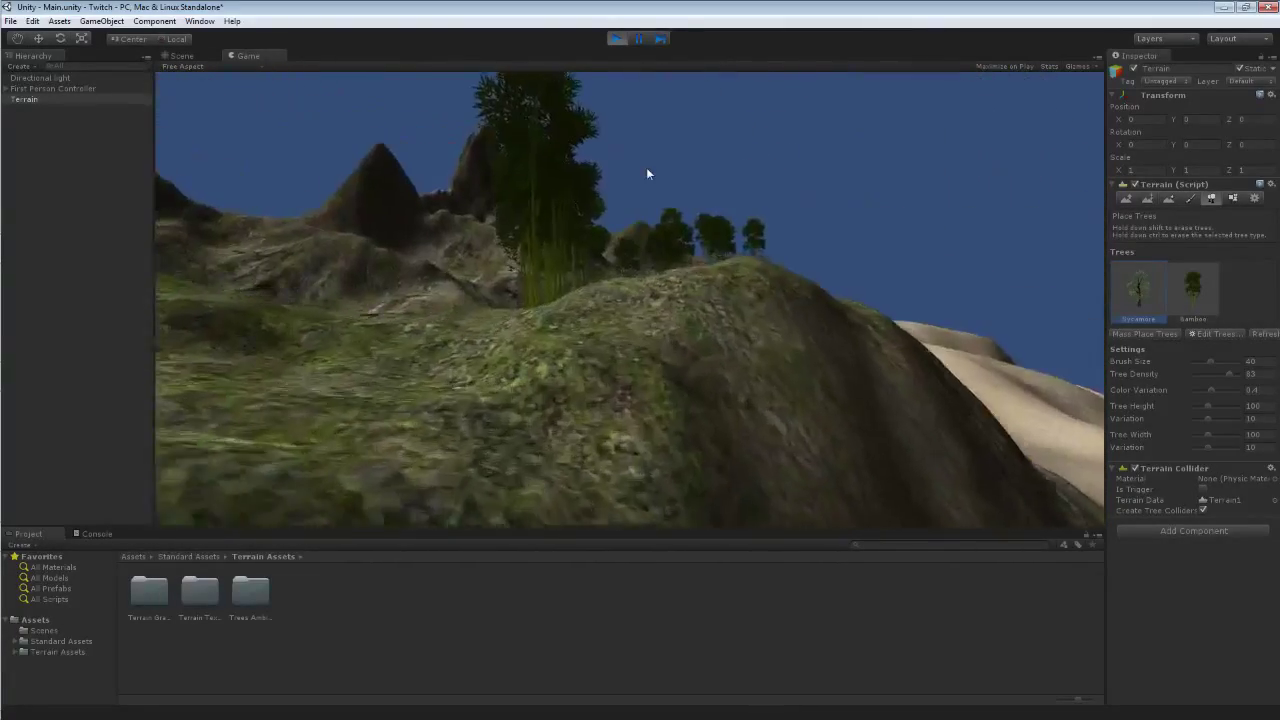
{"action": "key", "text": "w"}
{"action": "key", "text": "w"}
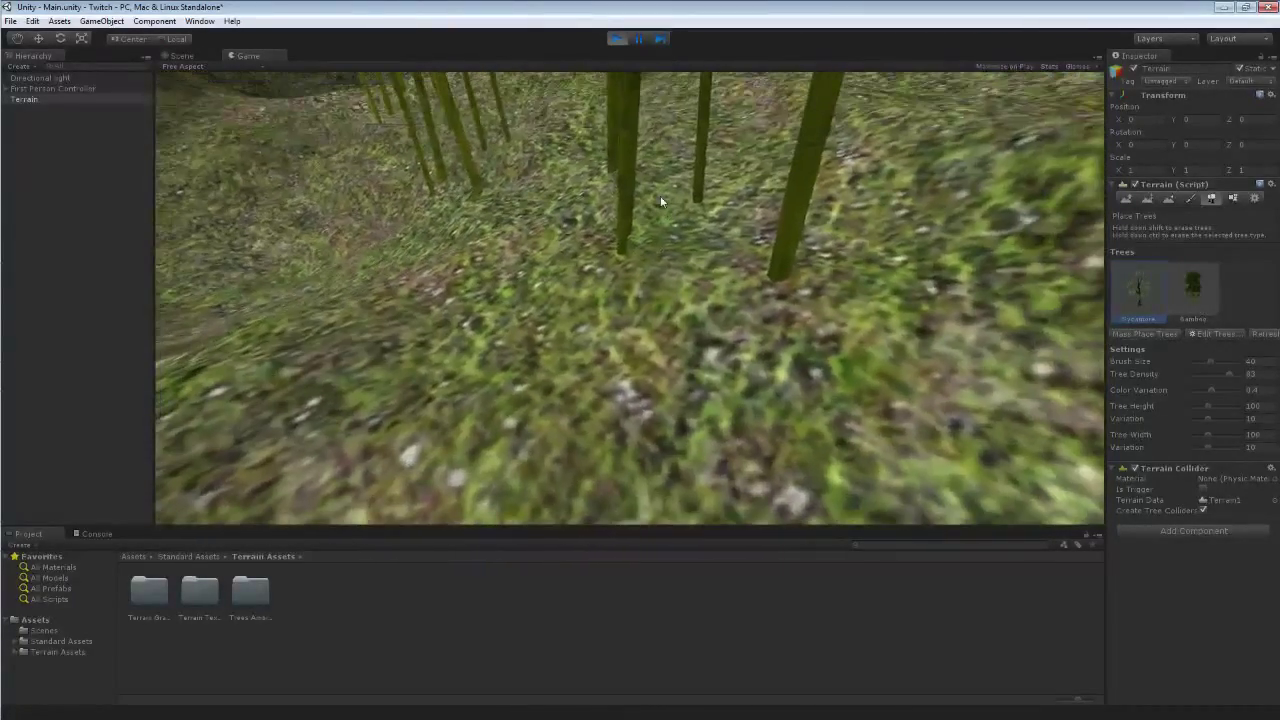
{"action": "key", "text": "w"}
{"action": "key", "text": "w"}
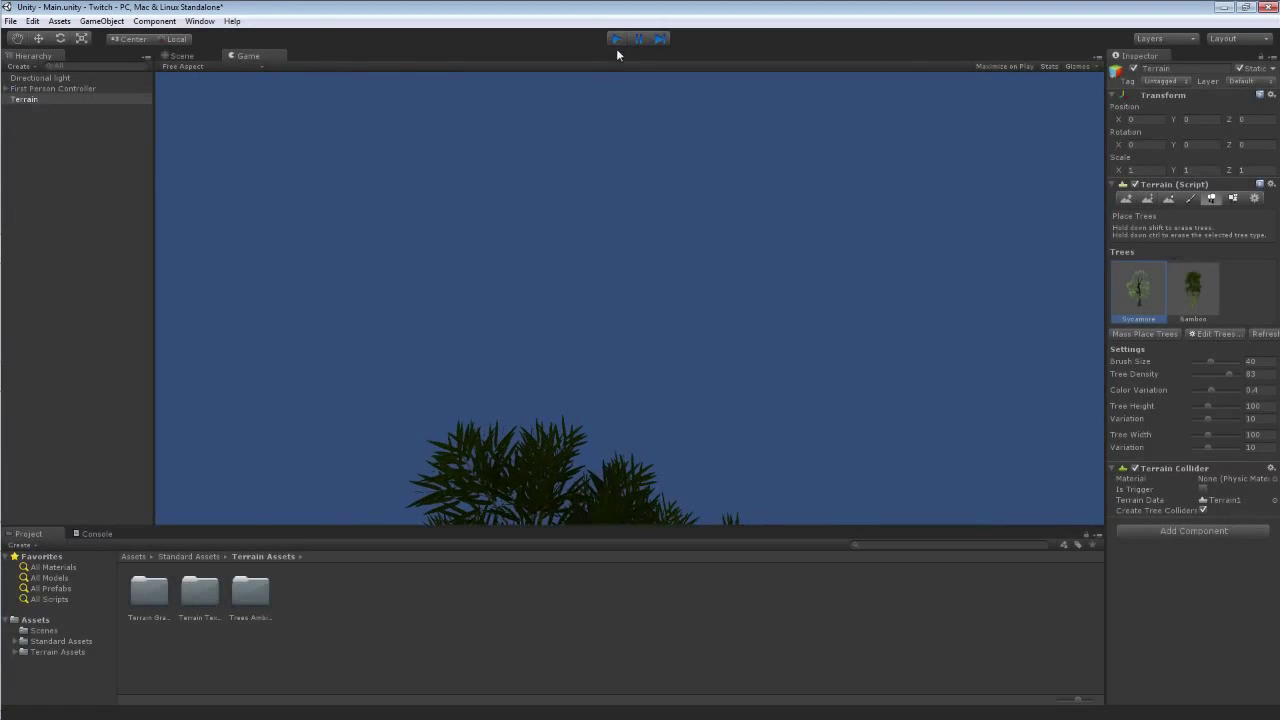
{"action": "left_click", "coordinate": [616, 39]}
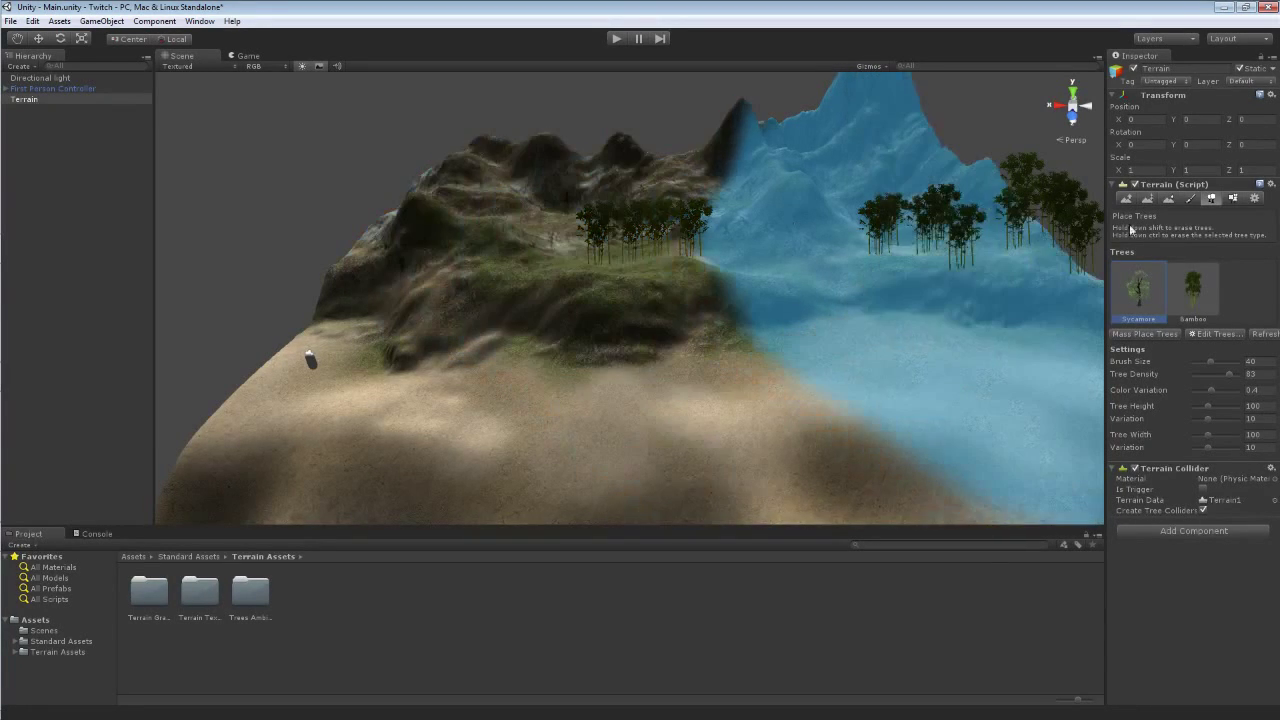
- Switch the terrain to Paint Details and browse the textures available for a grass detail without assigning one
{"action": "left_click", "coordinate": [1233, 199]}
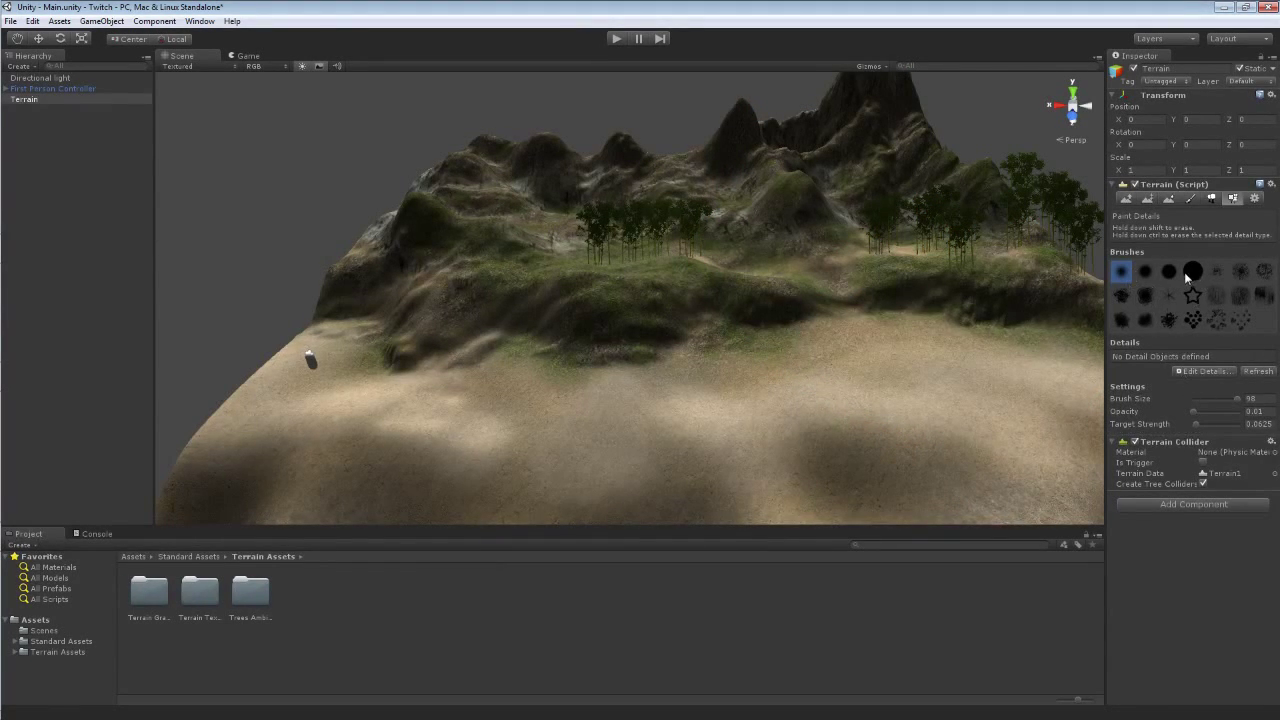
{"action": "left_click", "coordinate": [1205, 371]}
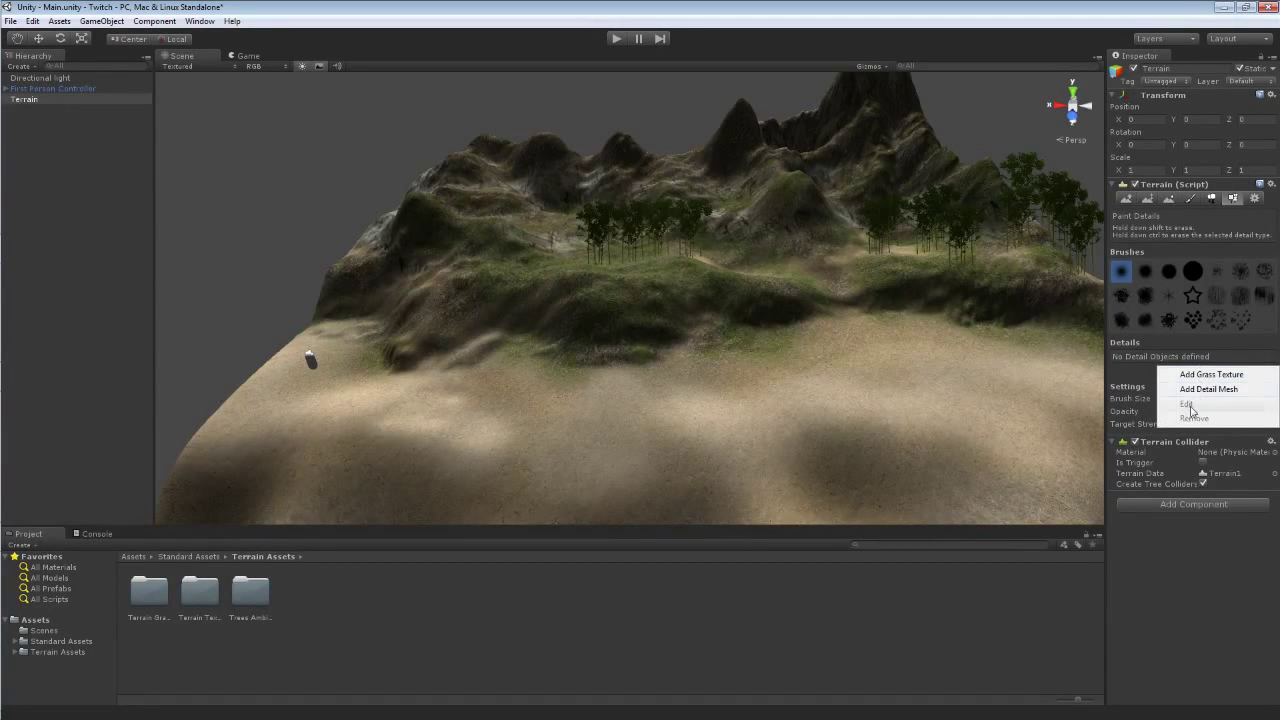
{"action": "left_click", "coordinate": [1136, 378]}
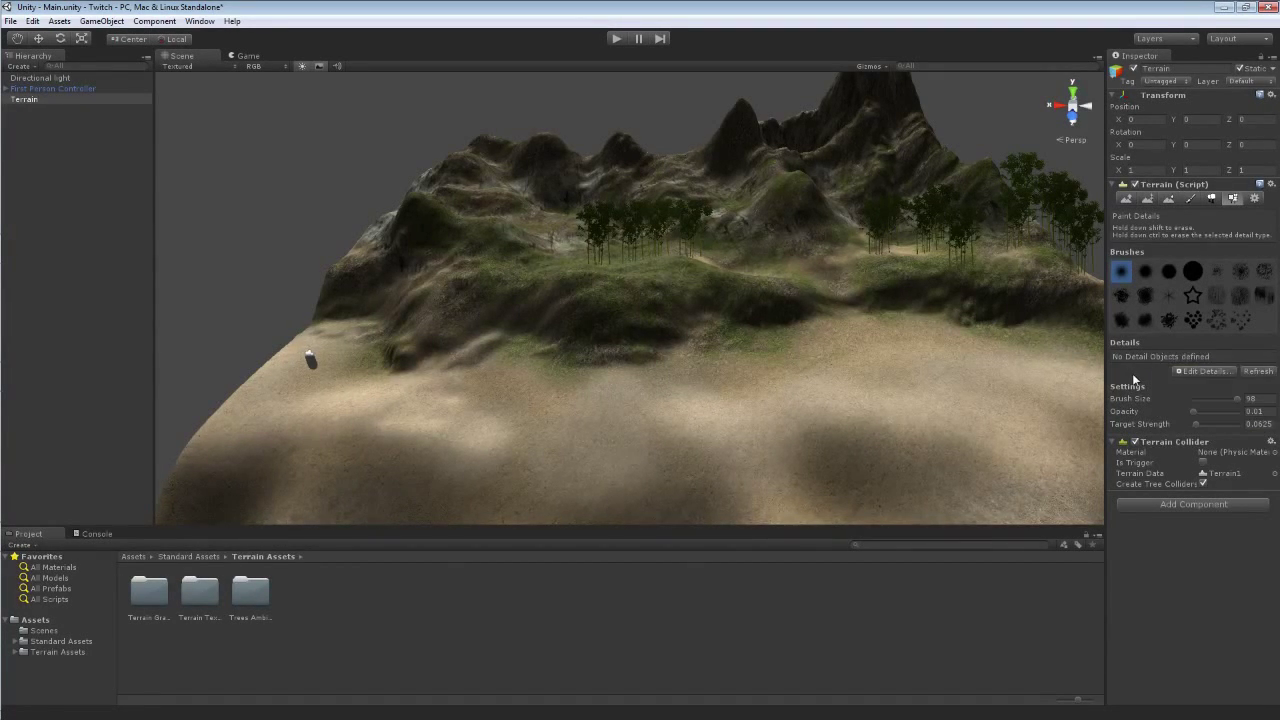
{"action": "left_click", "coordinate": [1193, 372]}
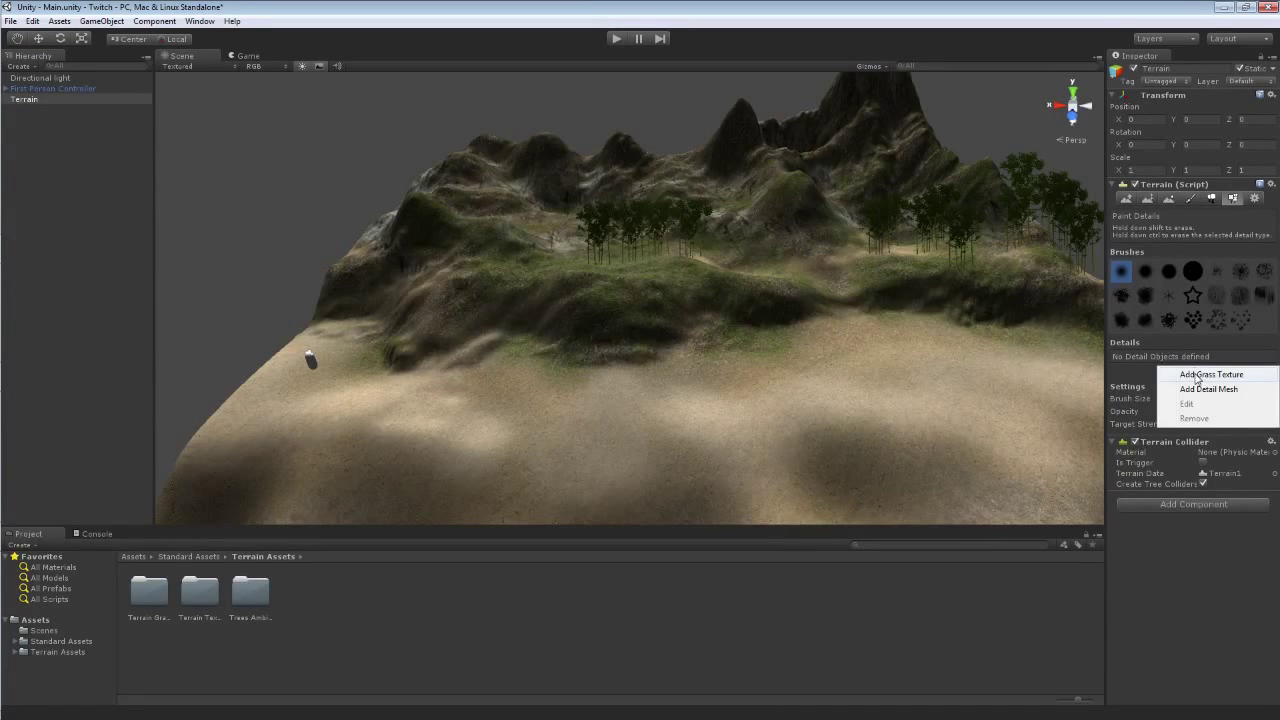
{"action": "left_click", "coordinate": [1196, 375]}
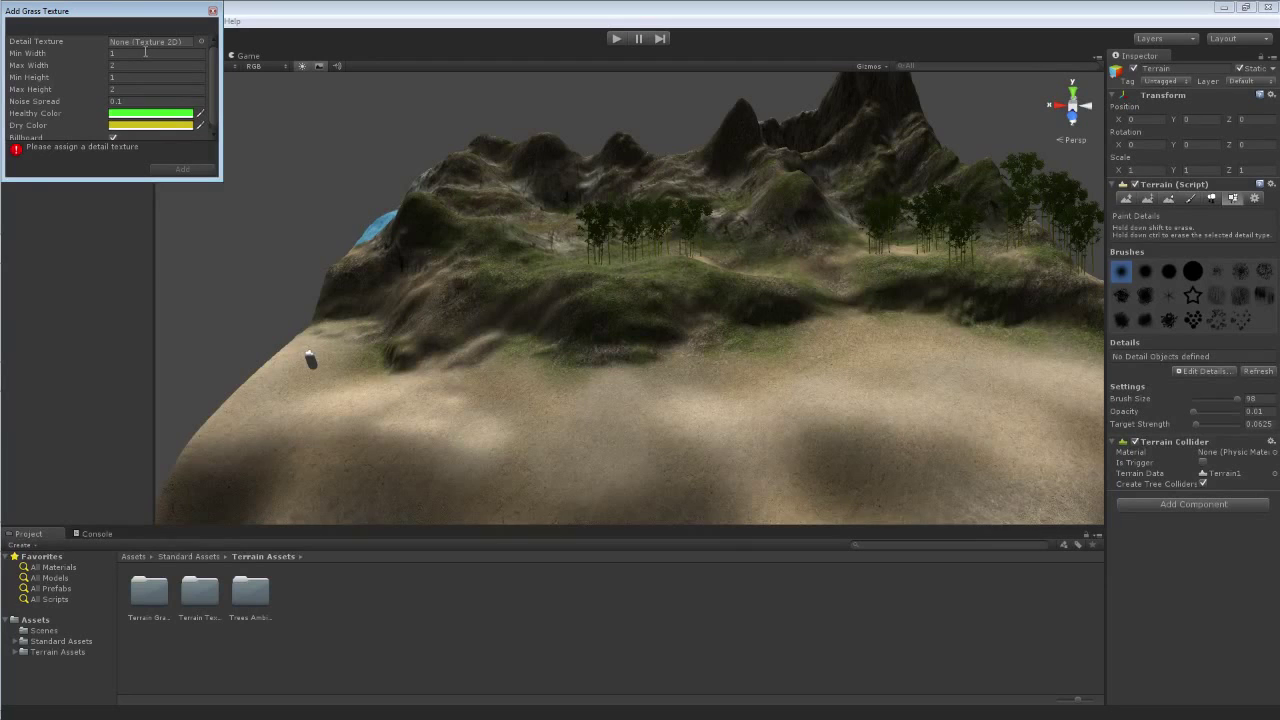
{"action": "left_click", "coordinate": [201, 41]}
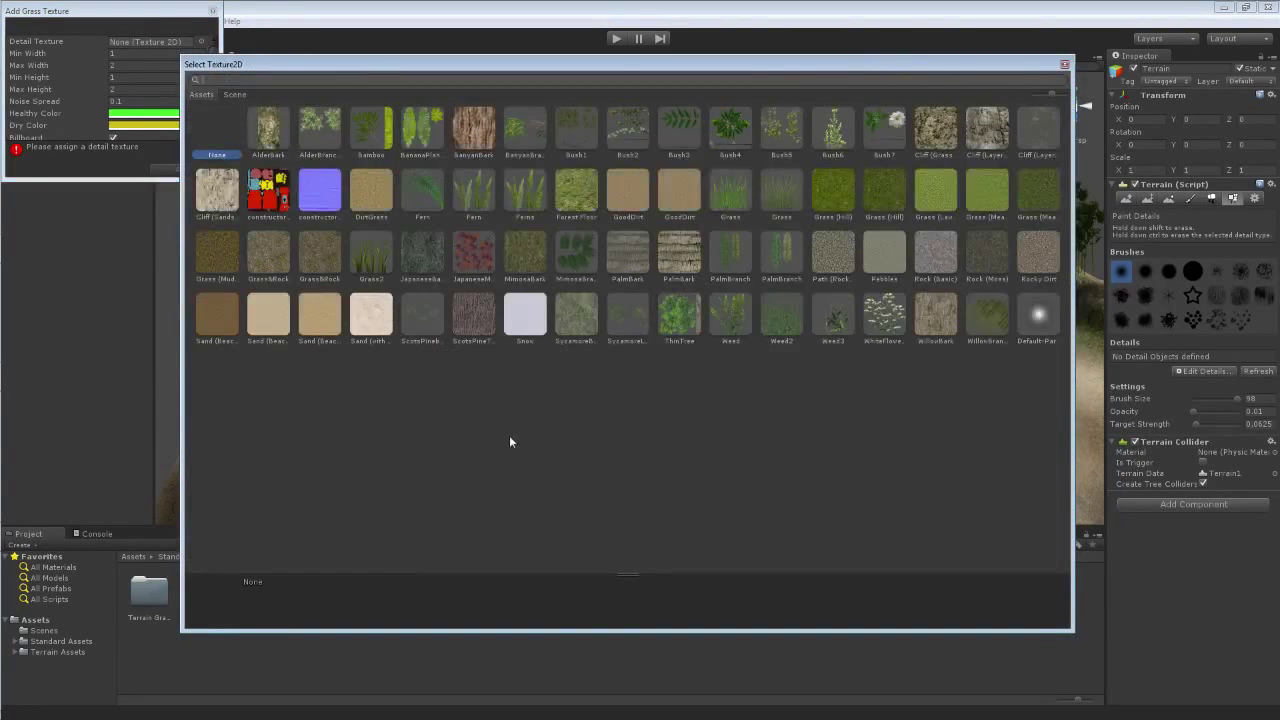
{"action": "left_click", "coordinate": [1064, 64]}
{"action": "left_click", "coordinate": [212, 12]}
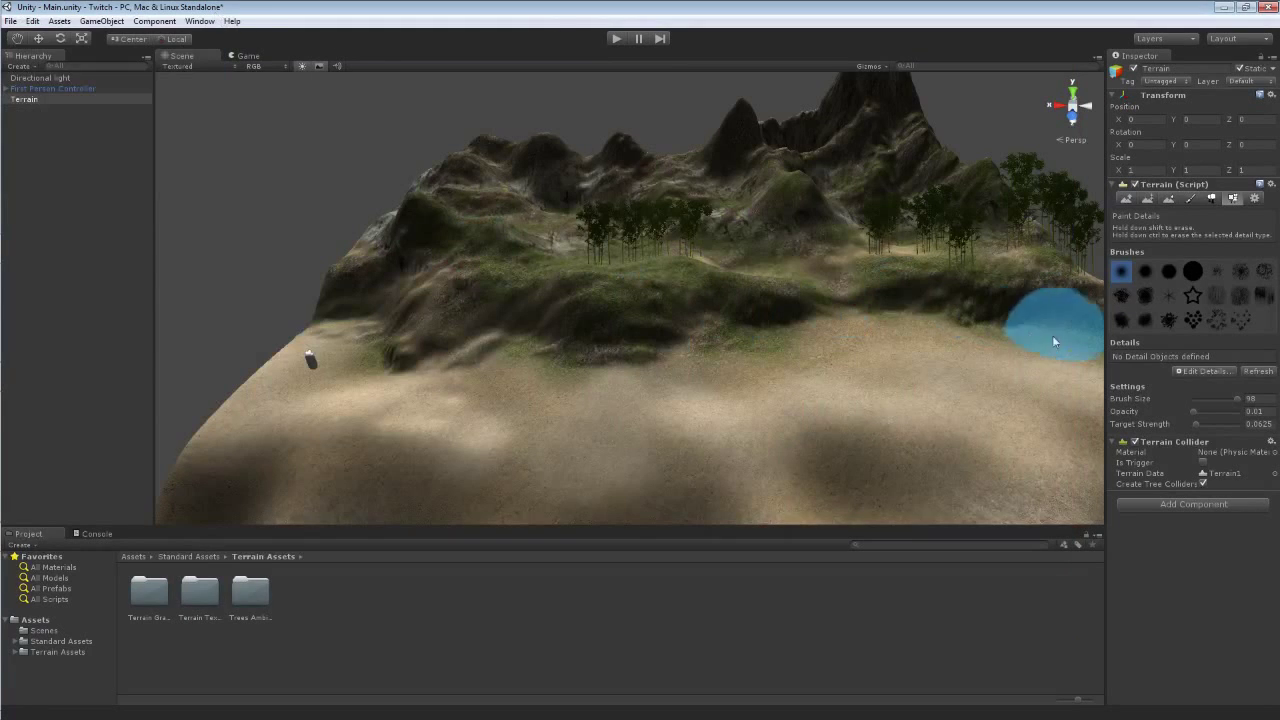
- Start a new grass texture detail for the terrain and assign the Weed texture to it
{"action": "left_click", "coordinate": [1195, 371]}
{"action": "left_click", "coordinate": [1193, 374]}
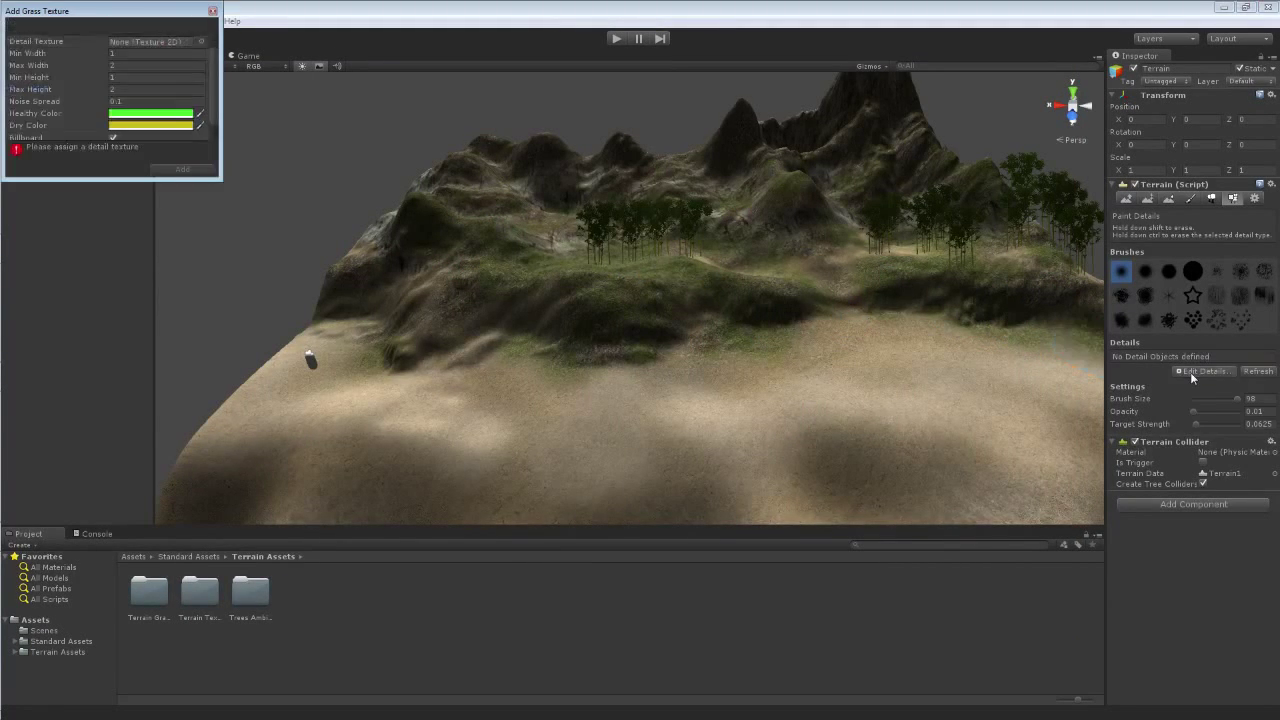
{"action": "left_click_drag", "start_coordinate": [128, 18], "coordinate": [276, 131]}
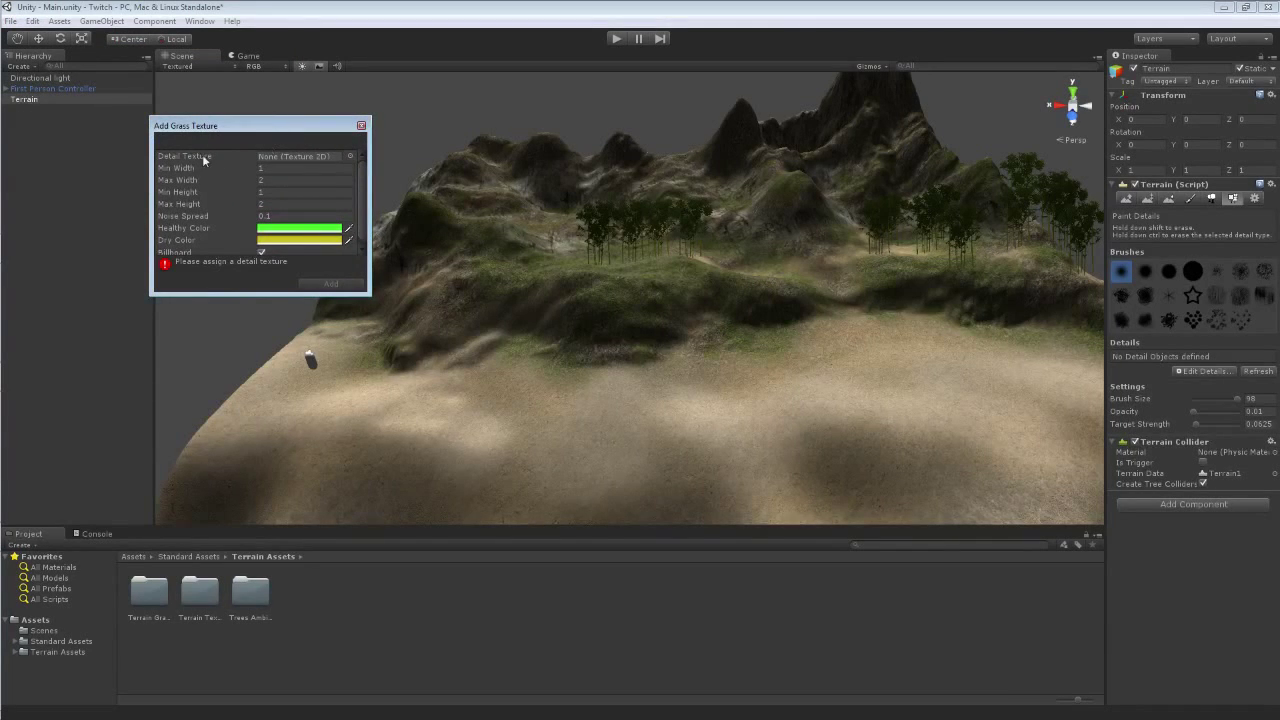
{"action": "scroll", "coordinate": [366, 200], "scroll_direction": "down", "scroll_amount": 1}
{"action": "scroll", "coordinate": [366, 200], "scroll_direction": "up", "scroll_amount": 1}
{"action": "left_click", "coordinate": [350, 157]}
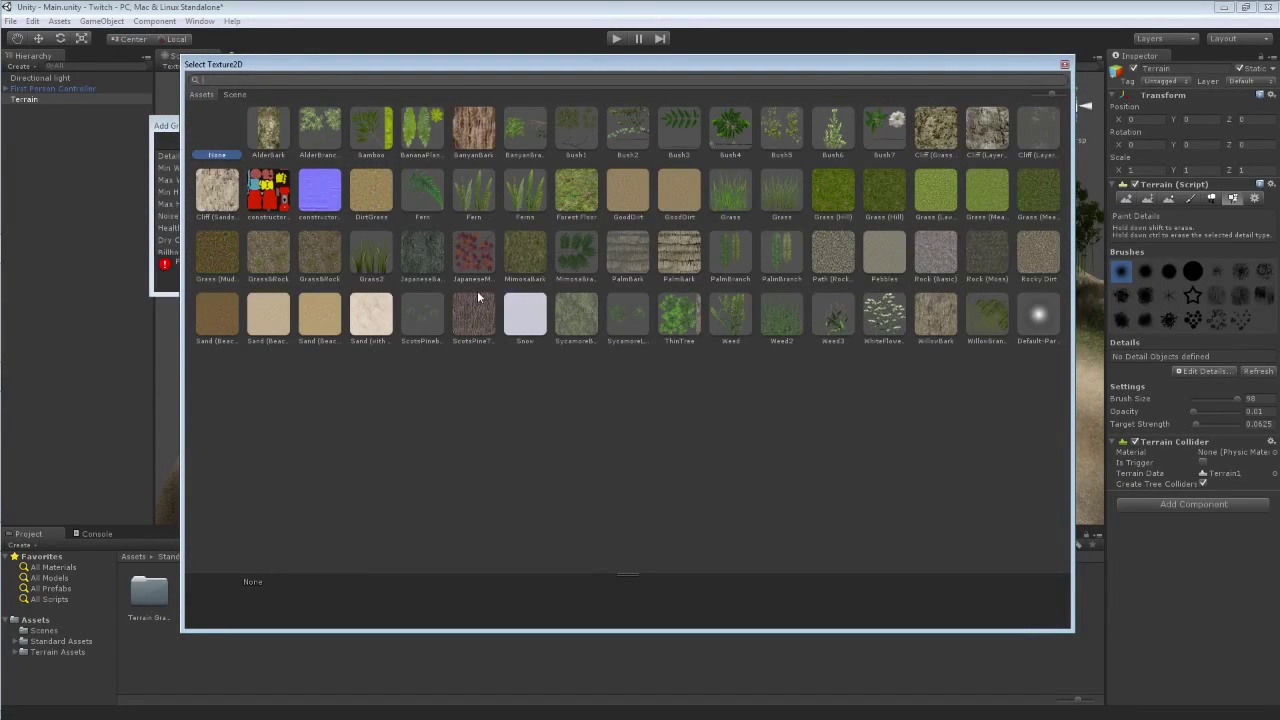
{"action": "left_click", "coordinate": [732, 196]}
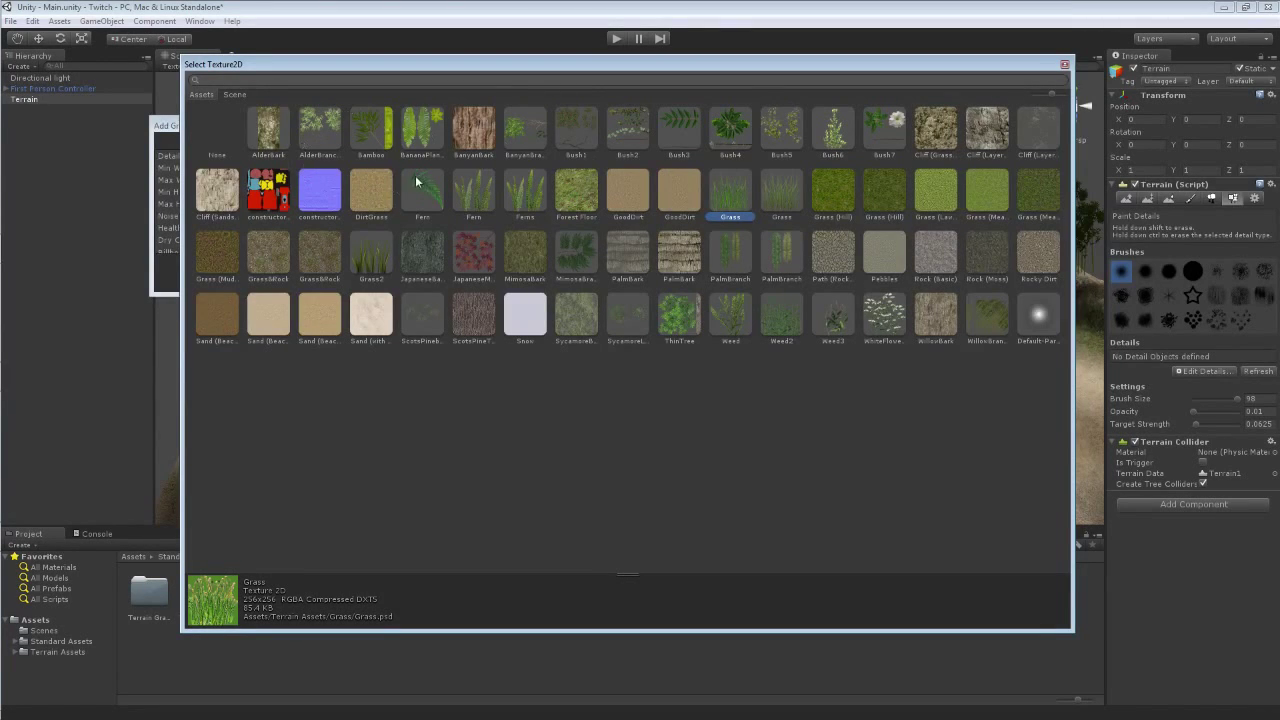
{"action": "left_click", "coordinate": [735, 320]}
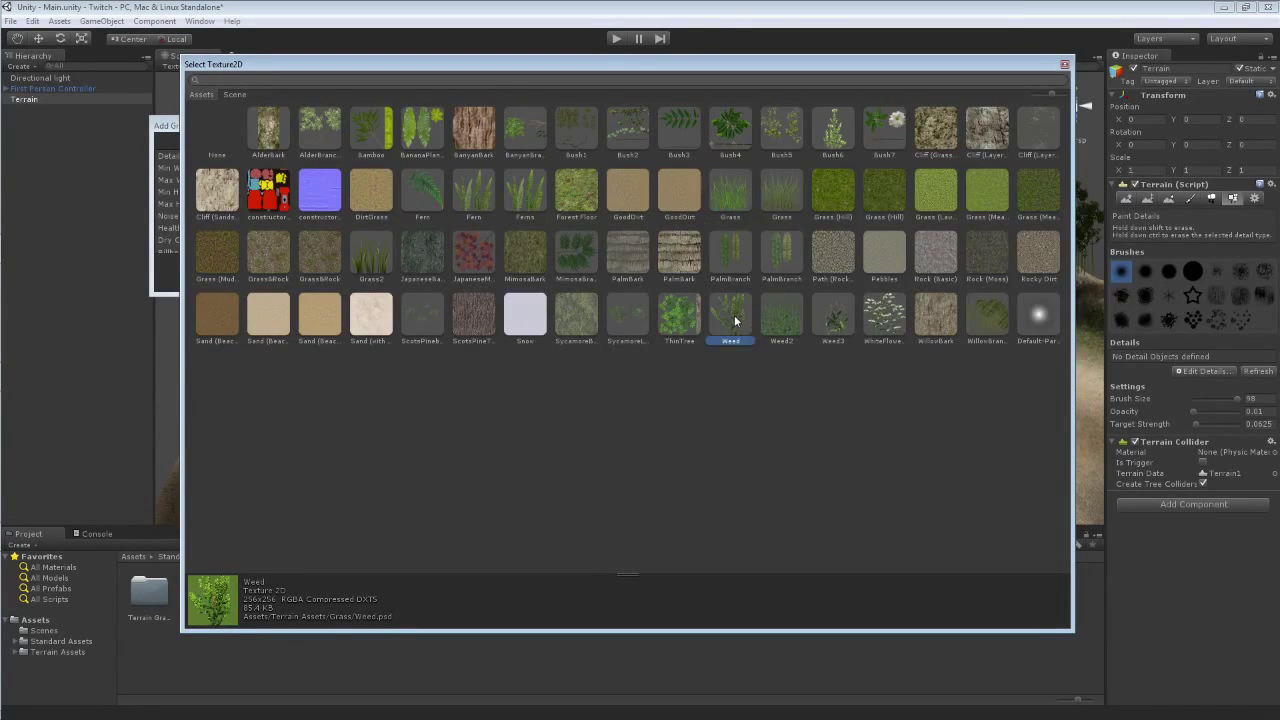
{"action": "left_click", "coordinate": [882, 326]}
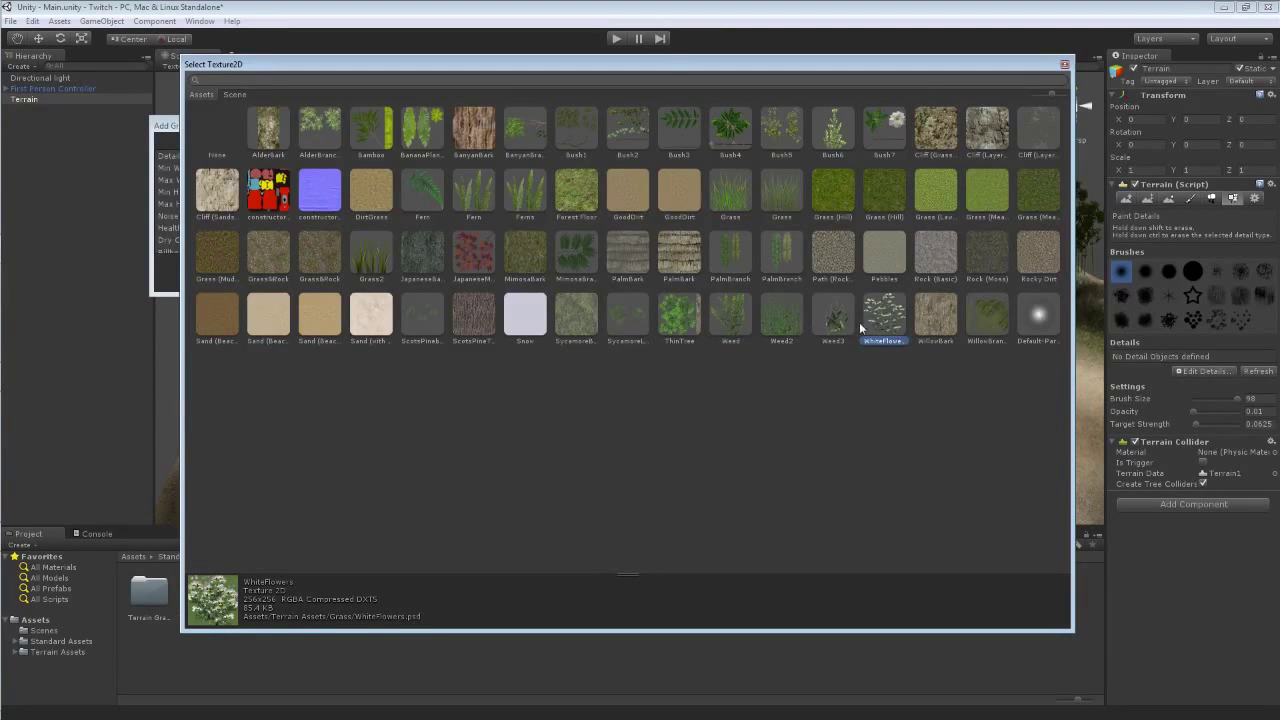
{"action": "double_click", "coordinate": [726, 318]}
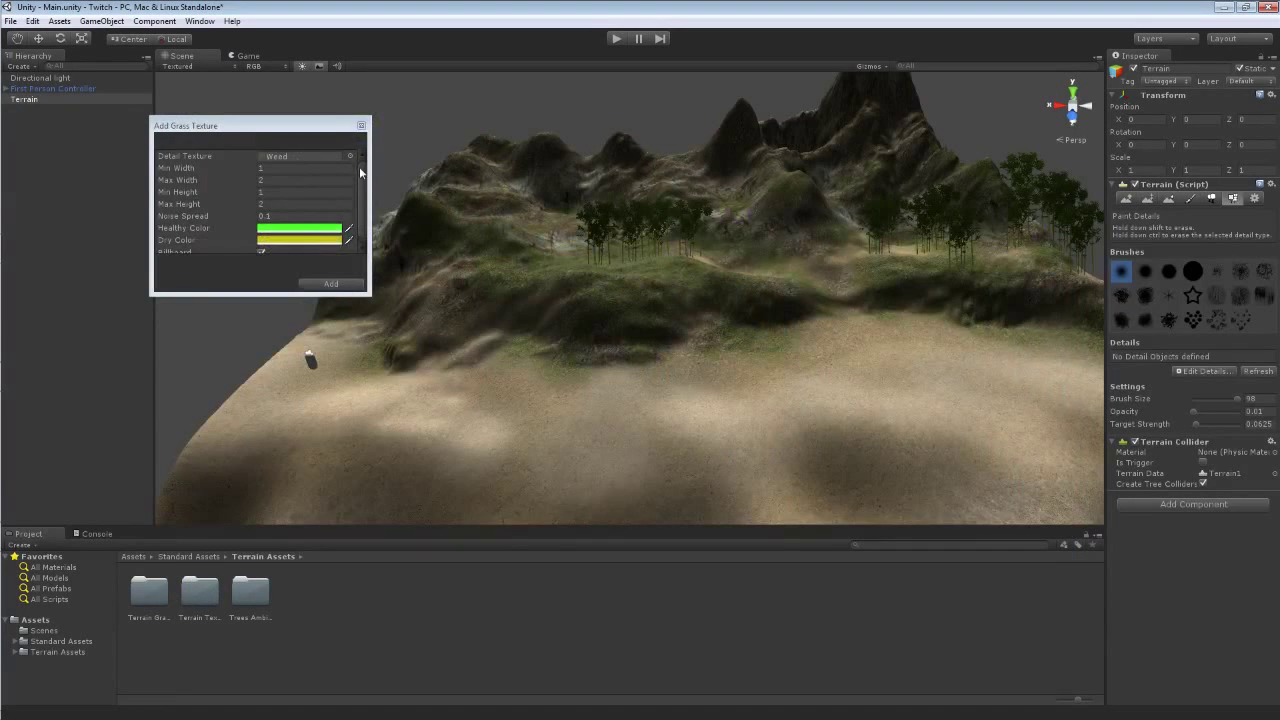
- Darken the healthy color of the Weed grass detail to a deep green
{"action": "left_click_drag", "start_coordinate": [359, 166], "coordinate": [364, 193]}
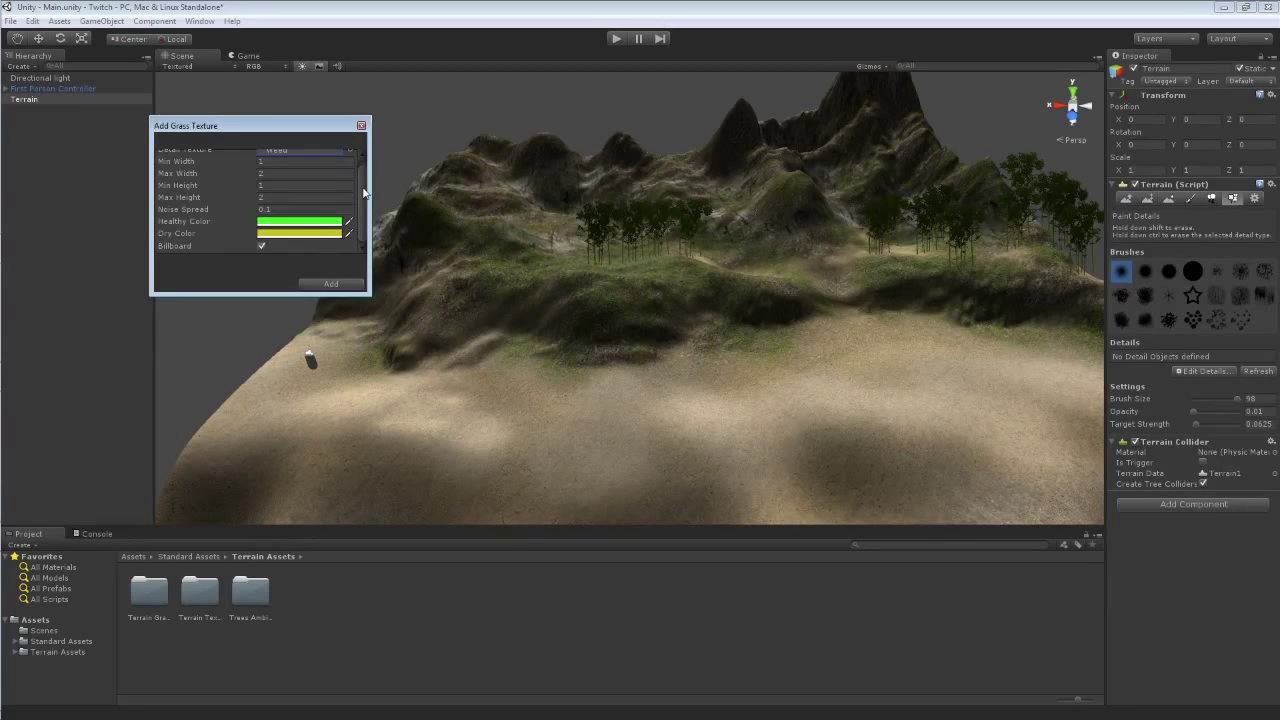
{"action": "left_click_drag", "start_coordinate": [364, 192], "coordinate": [368, 180]}
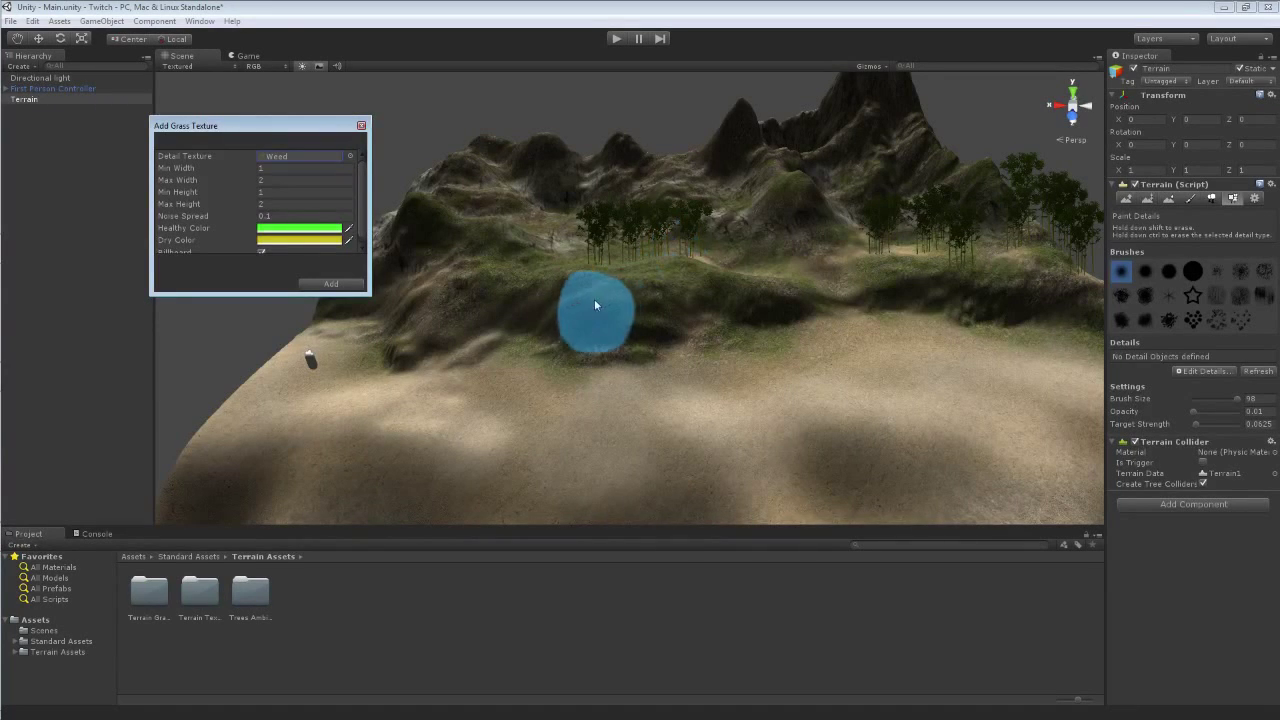
{"action": "left_click_drag", "start_coordinate": [323, 127], "coordinate": [432, 148]}
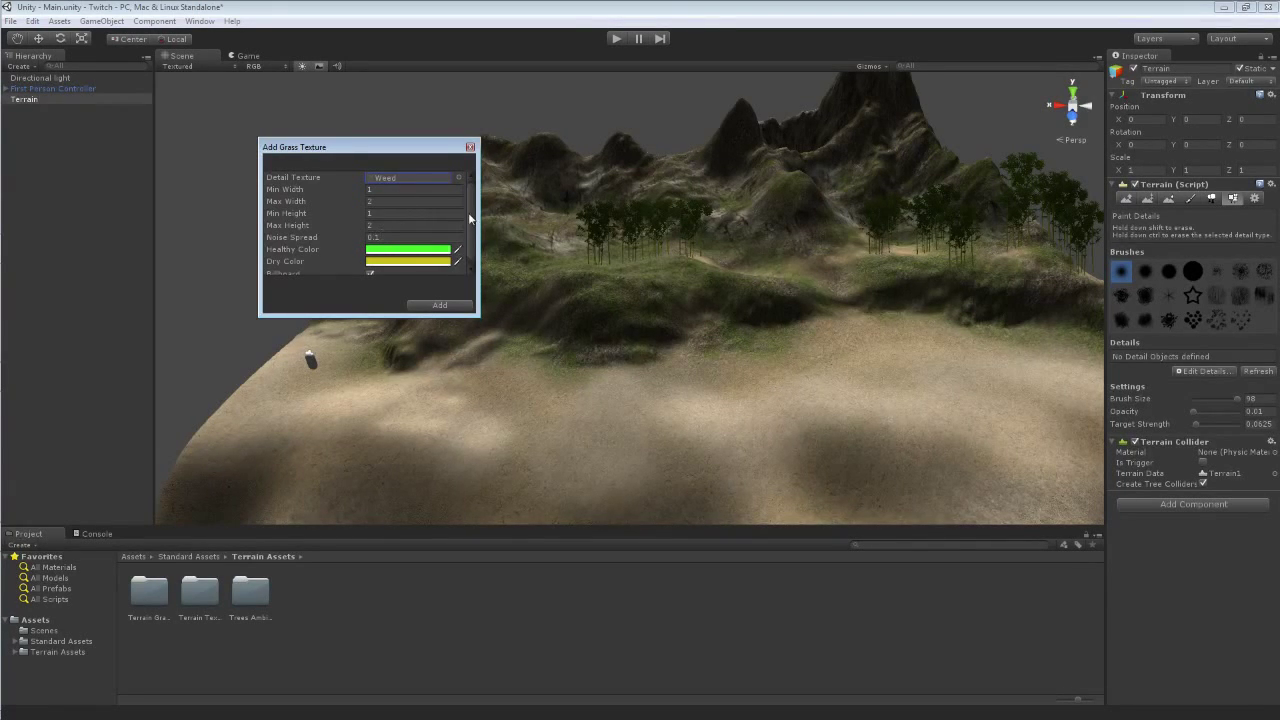
{"action": "scroll", "coordinate": [390, 215], "scroll_direction": "down", "scroll_amount": 1}
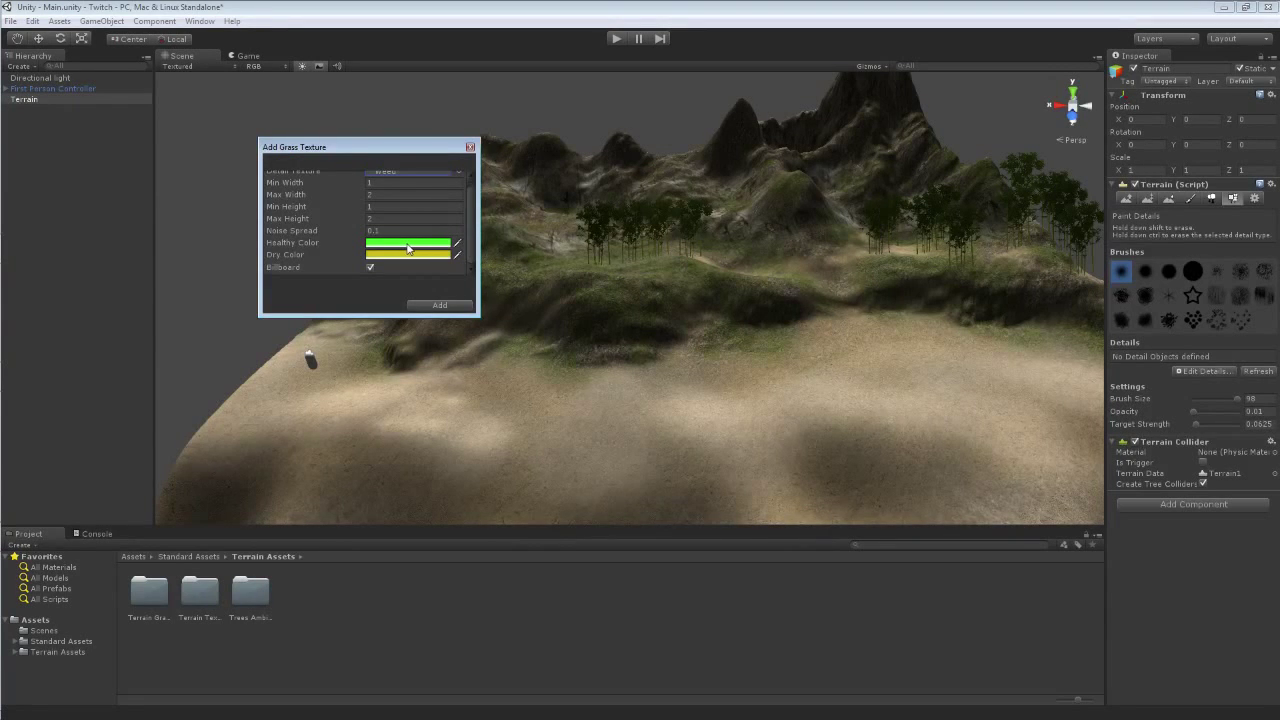
{"action": "left_click", "coordinate": [408, 248]}
{"action": "left_click_drag", "start_coordinate": [80, 64], "coordinate": [88, 102]}
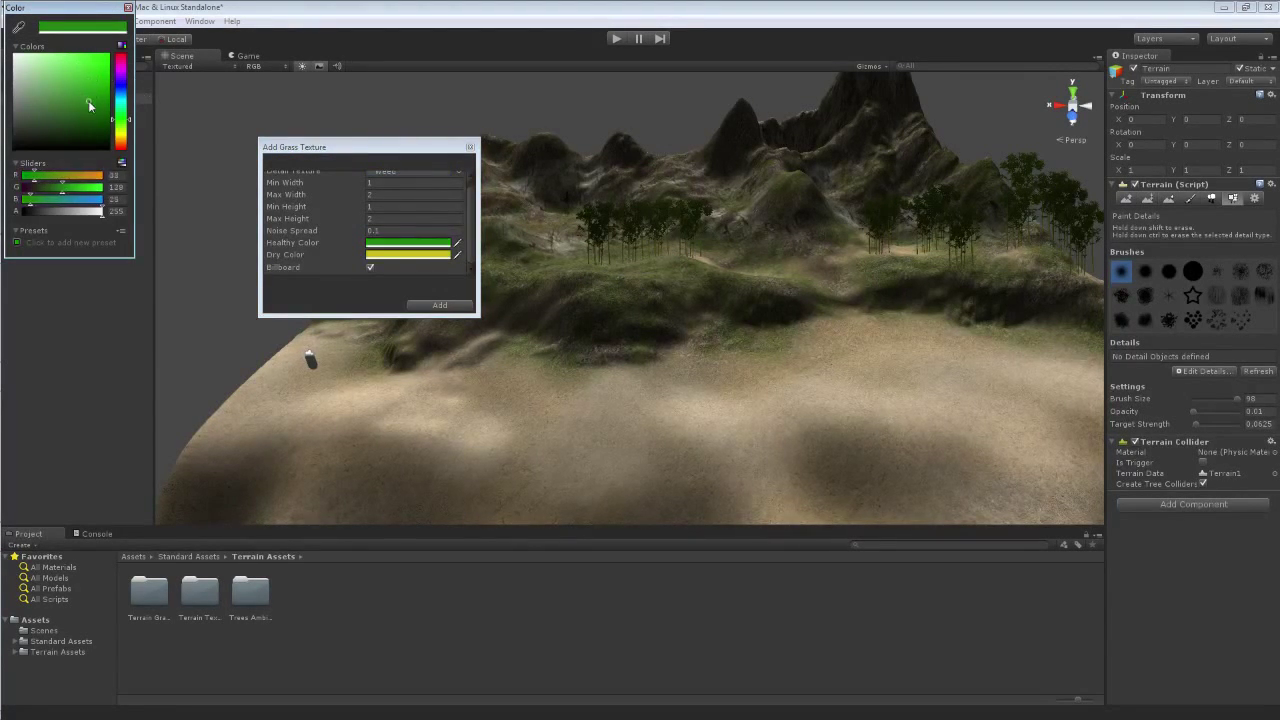
{"action": "left_click", "coordinate": [128, 9]}
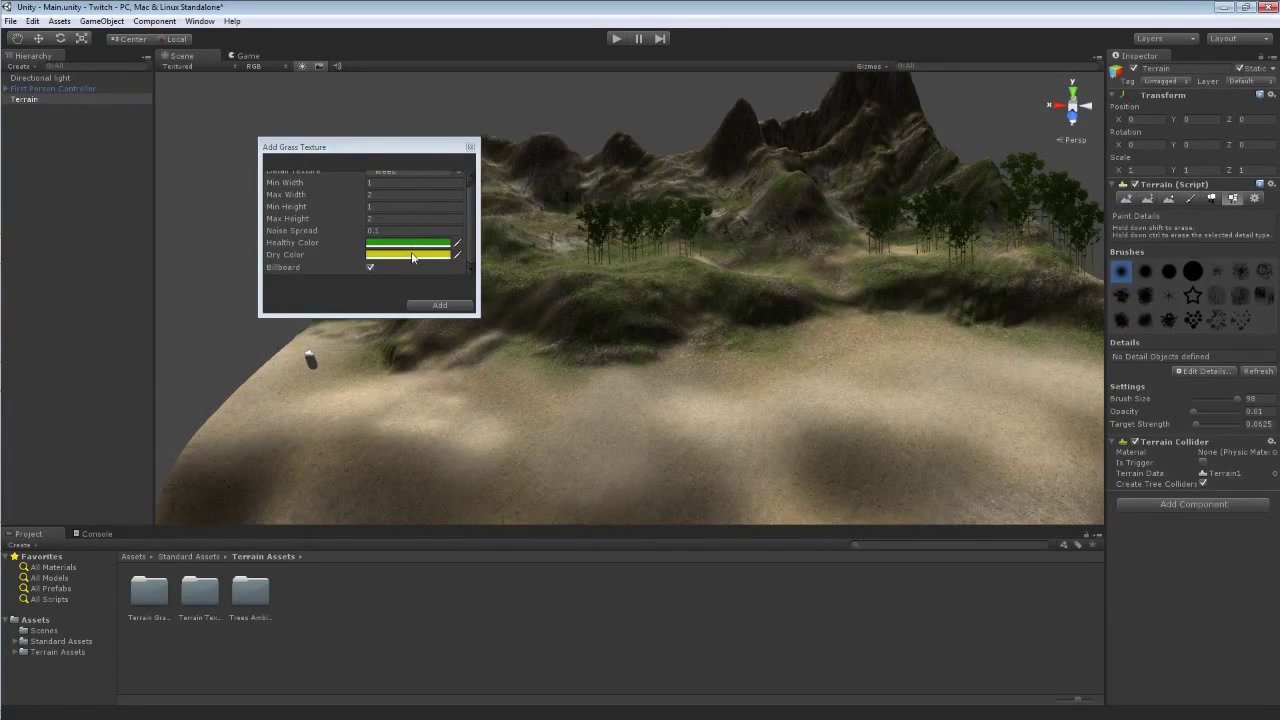
- Darken the dry color to a dull olive yellow and add the Weed detail with Billboard left enabled
{"action": "left_click", "coordinate": [410, 254]}
{"action": "left_click_drag", "start_coordinate": [93, 77], "coordinate": [96, 97]}
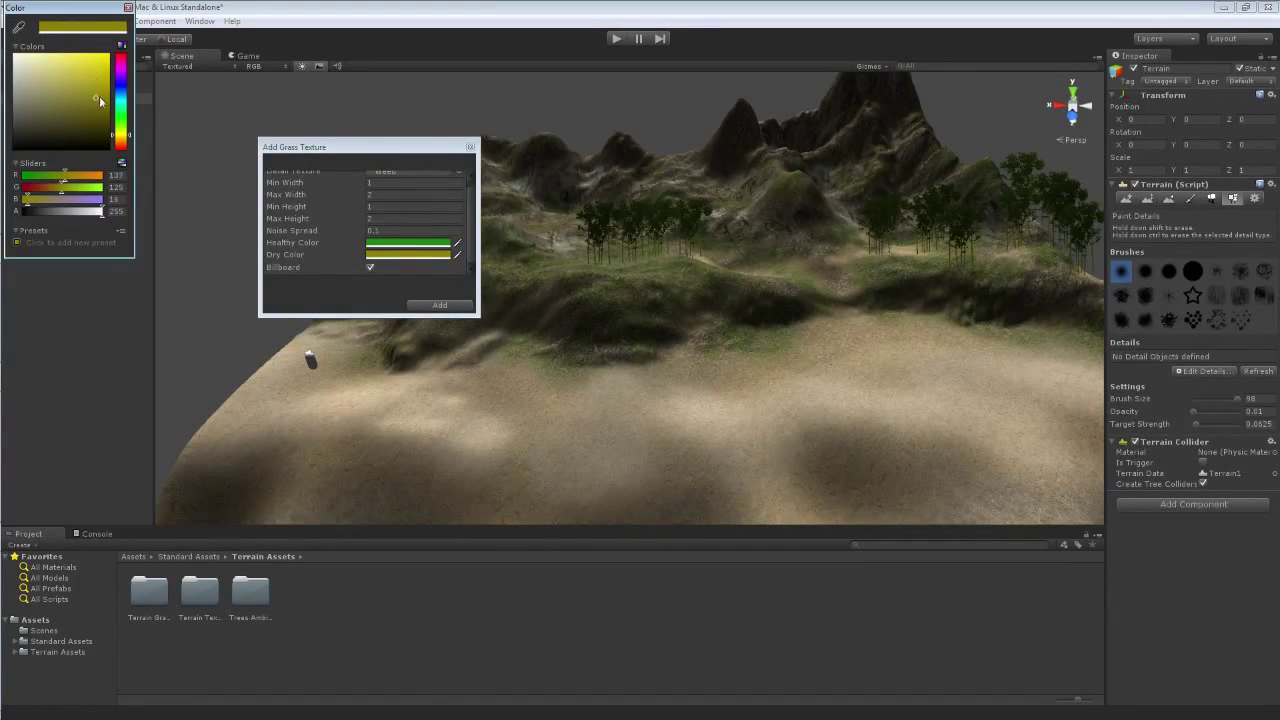
{"action": "left_click", "coordinate": [128, 9]}
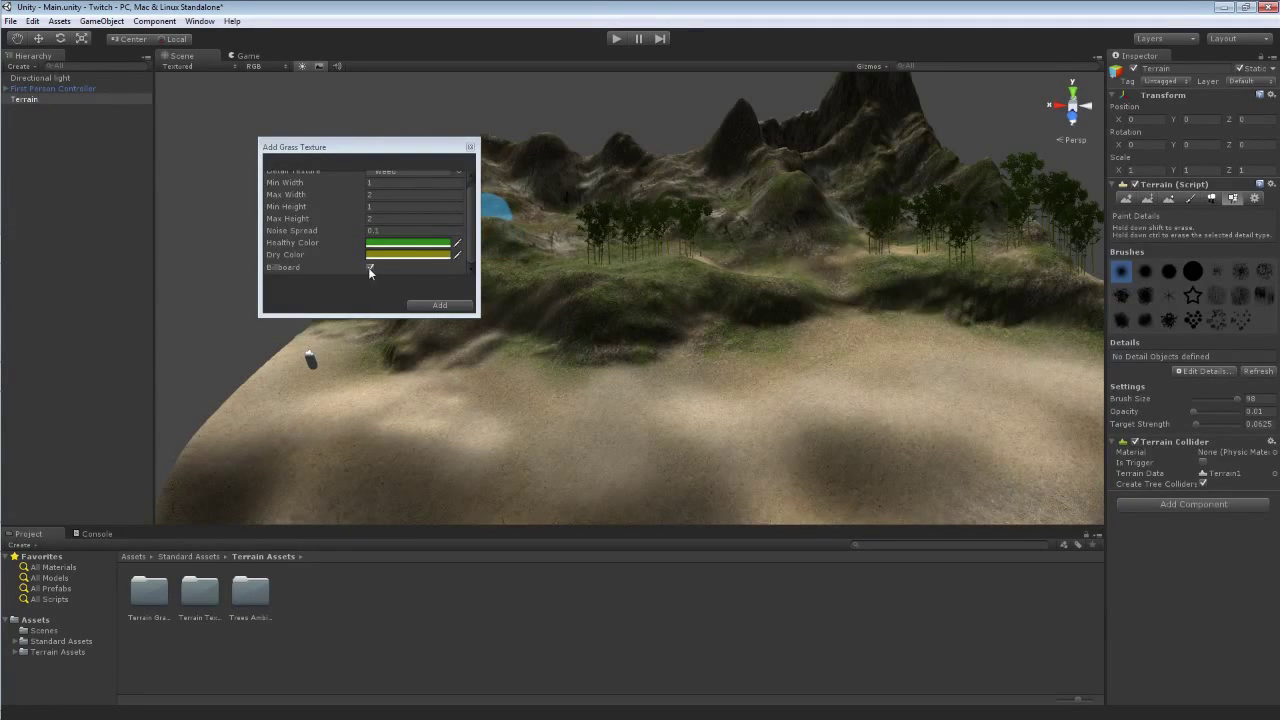
{"action": "left_click", "coordinate": [435, 305]}
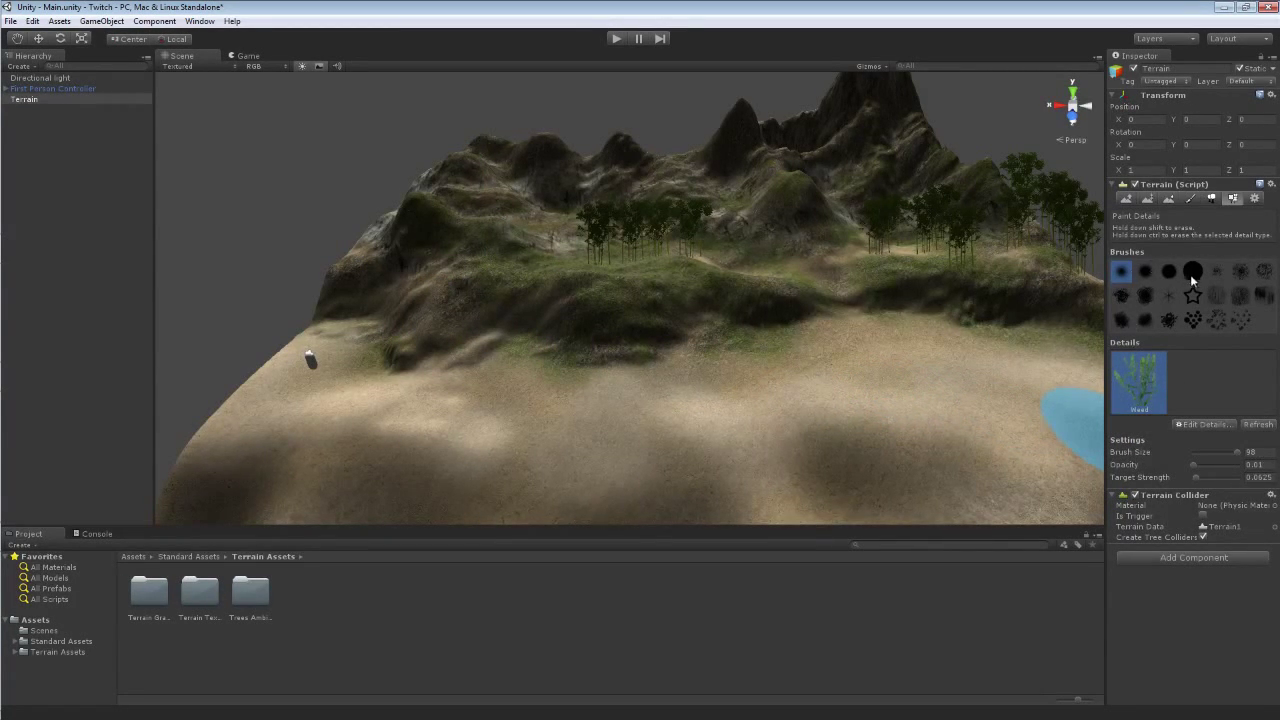
- Choose the sparse scattered-dot brush and set brush size to 53, opacity to 0.1 and target strength to 0.5
{"action": "left_click", "coordinate": [1220, 321]}
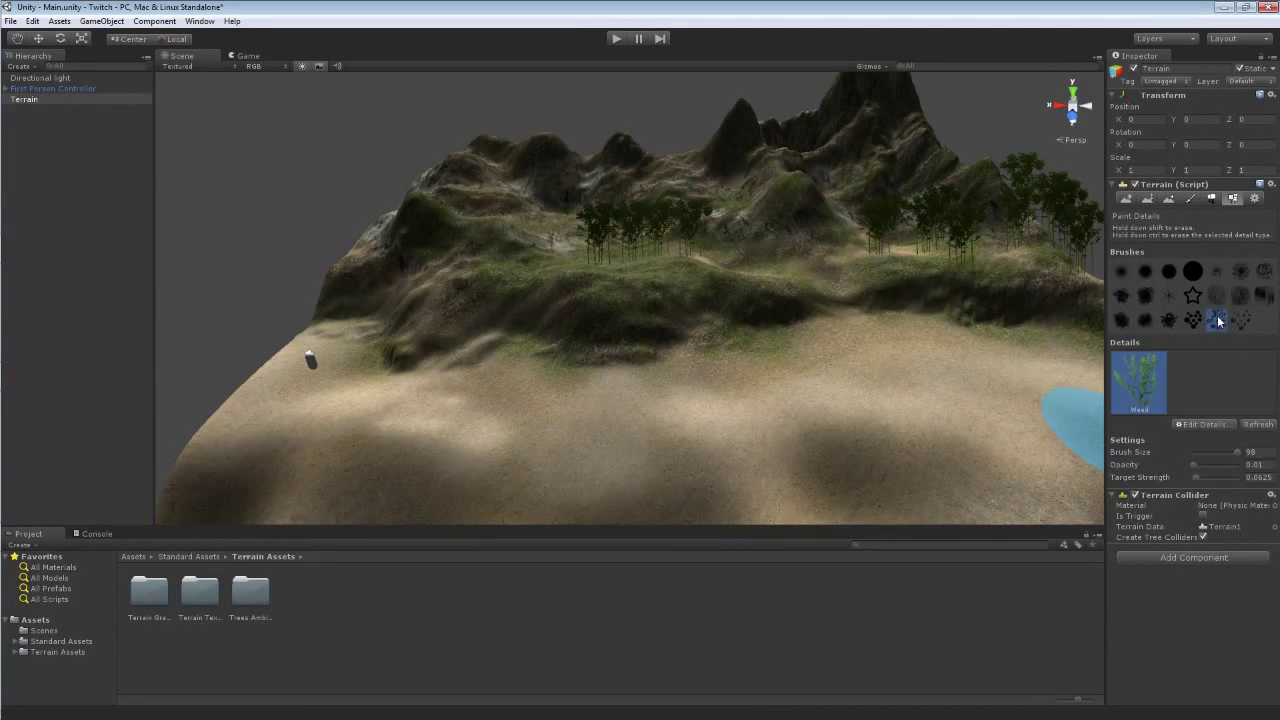
{"action": "left_click", "coordinate": [1240, 321]}
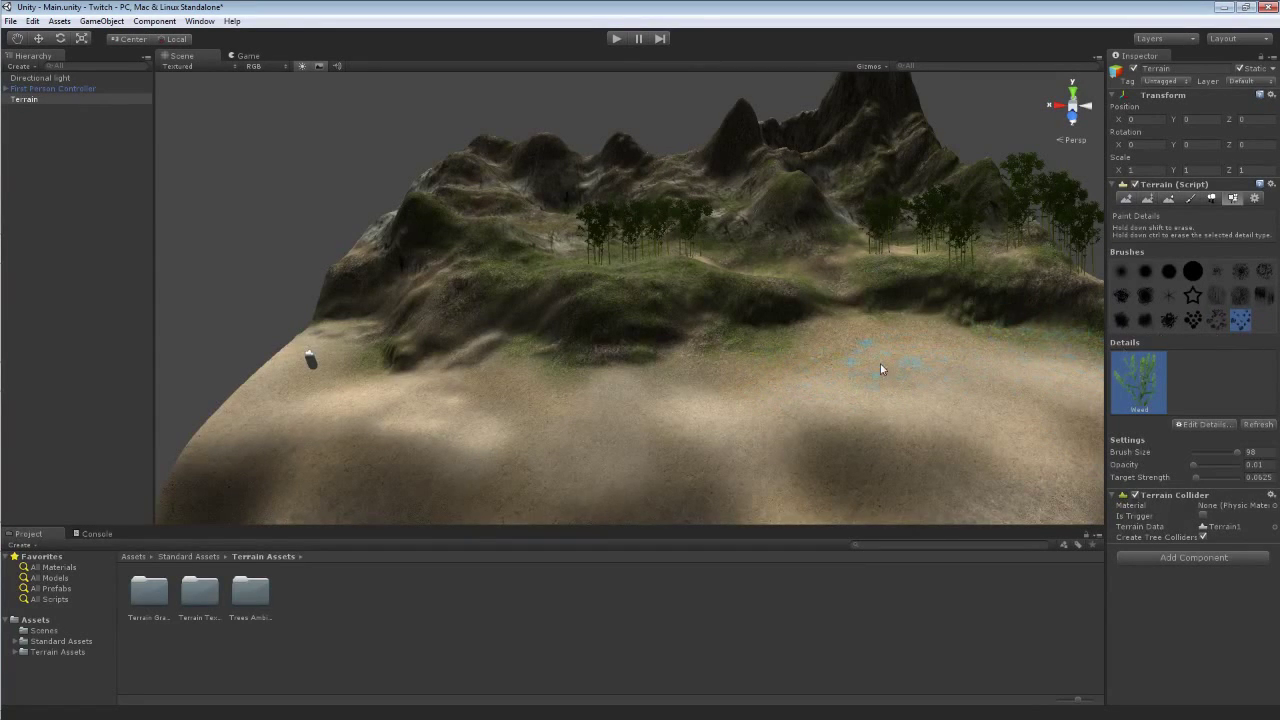
{"action": "left_click", "coordinate": [1148, 453]}
{"action": "mouse_move", "coordinate": [1237, 452]}
{"action": "left_mouse_down"}
{"action": "mouse_move", "coordinate": [1202, 452]}
{"action": "mouse_move", "coordinate": [1217, 452]}
{"action": "left_mouse_up"}
{"action": "left_click_drag", "start_coordinate": [1193, 466], "coordinate": [1260, 468]}
{"action": "left_click_drag", "start_coordinate": [1197, 478], "coordinate": [1255, 481]}
{"action": "left_click_drag", "start_coordinate": [1221, 478], "coordinate": [1216, 477]}
- Paint a trial patch of Weed in the hollow at the foot of the grassy ridge and erase it
{"action": "key", "text": "w"}
{"action": "right_click_drag", "start_coordinate": [748, 388], "coordinate": [749, 360]}
{"action": "left_click", "coordinate": [734, 355]}
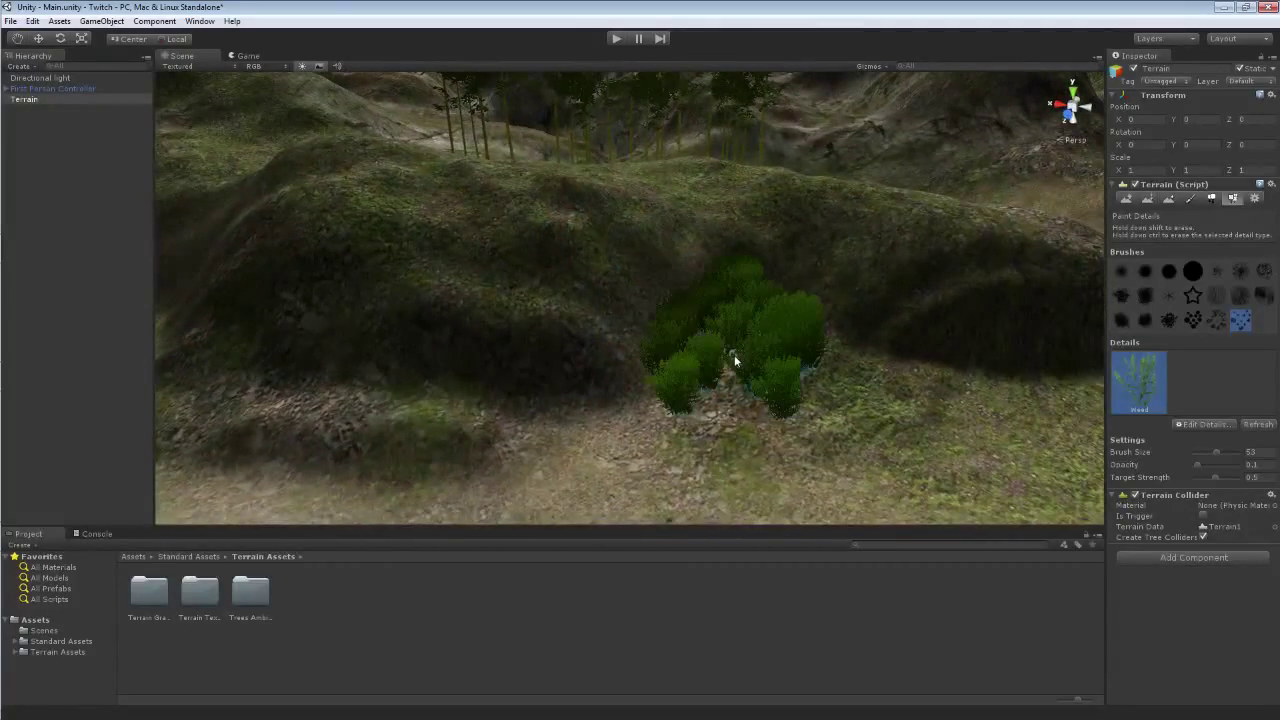
{"action": "mouse_move", "coordinate": [714, 438]}
{"action": "right_mouse_down"}
{"action": "mouse_move", "coordinate": [883, 437]}
{"action": "mouse_move", "coordinate": [663, 423]}
{"action": "mouse_move", "coordinate": [766, 430]}
{"action": "right_mouse_up"}
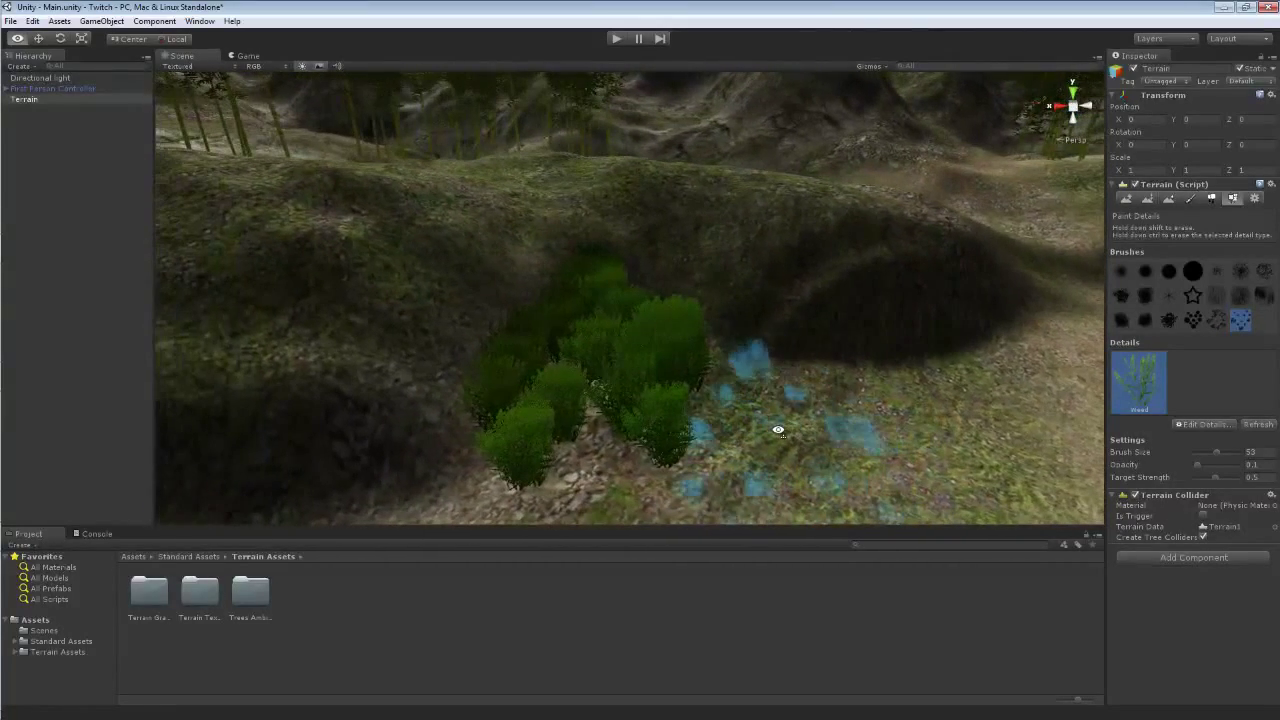
{"action": "mouse_move", "coordinate": [666, 355]}
{"action": "left_mouse_down", "text": "shift"}
{"action": "mouse_move", "coordinate": [600, 366]}
{"action": "mouse_move", "coordinate": [587, 400]}
{"action": "mouse_move", "coordinate": [604, 384]}
{"action": "mouse_move", "coordinate": [565, 373]}
{"action": "left_mouse_up", "text": "shift"}
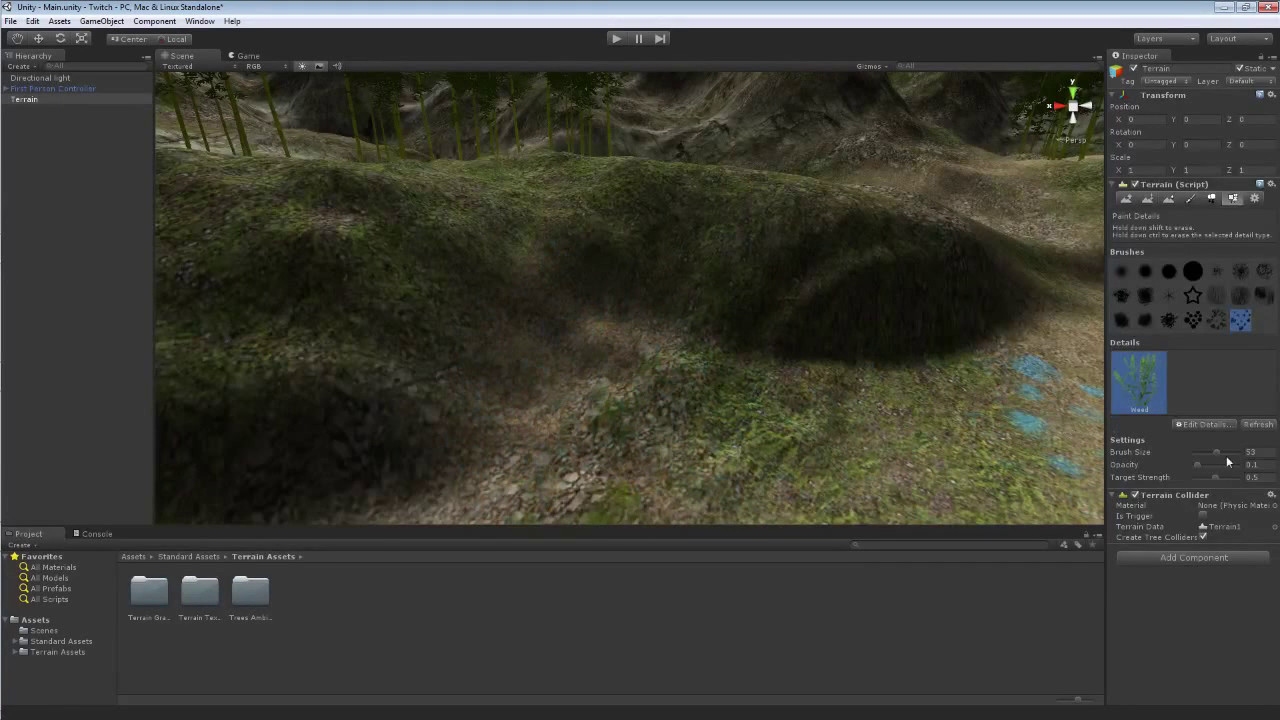
- Reduce the brush to size 52, opacity 0.05 and target strength 0.375, and repaint Weed in the hollow below the ridge
{"action": "left_click_drag", "start_coordinate": [1218, 452], "coordinate": [1213, 453]}
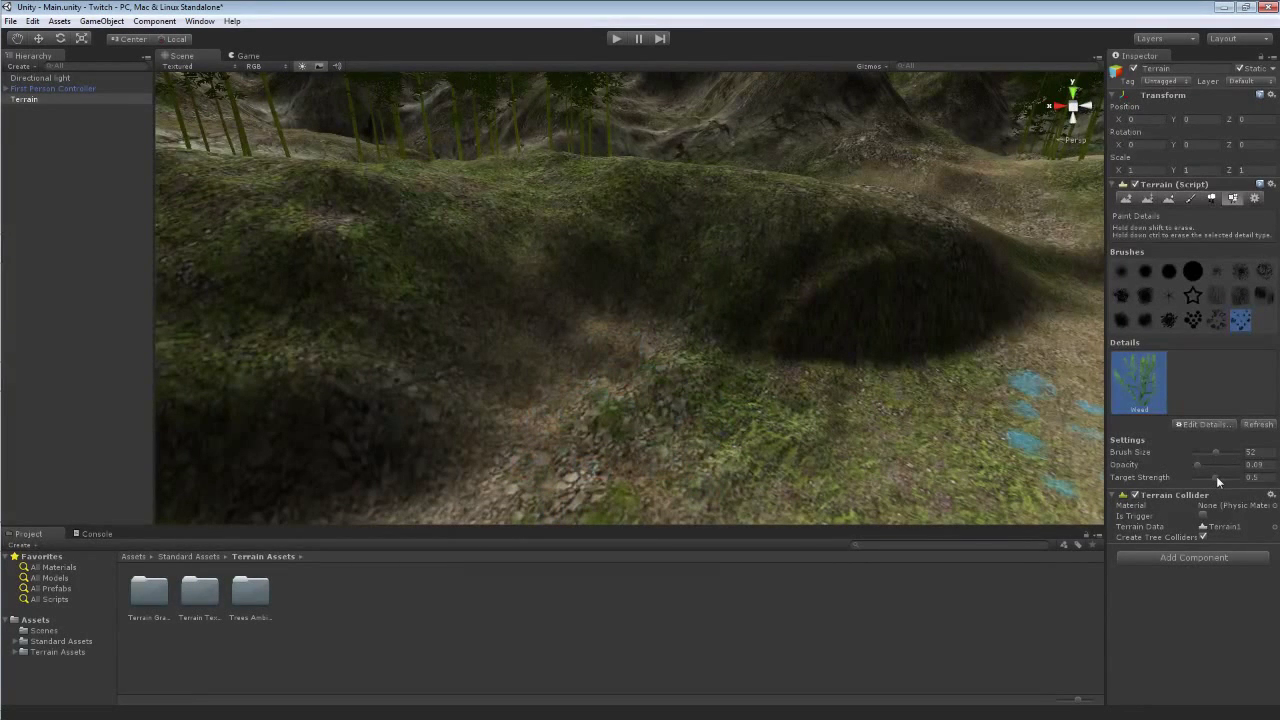
{"action": "left_click_drag", "start_coordinate": [1214, 476], "coordinate": [1210, 477]}
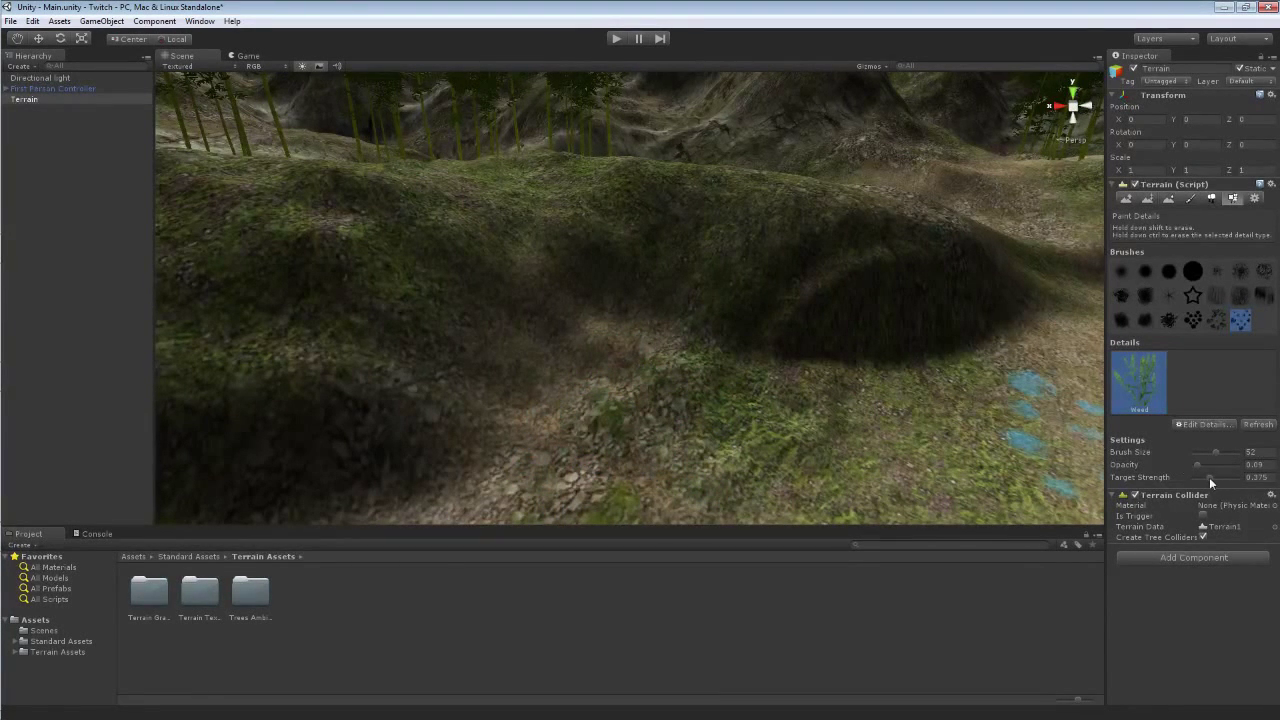
{"action": "left_click", "coordinate": [606, 409]}
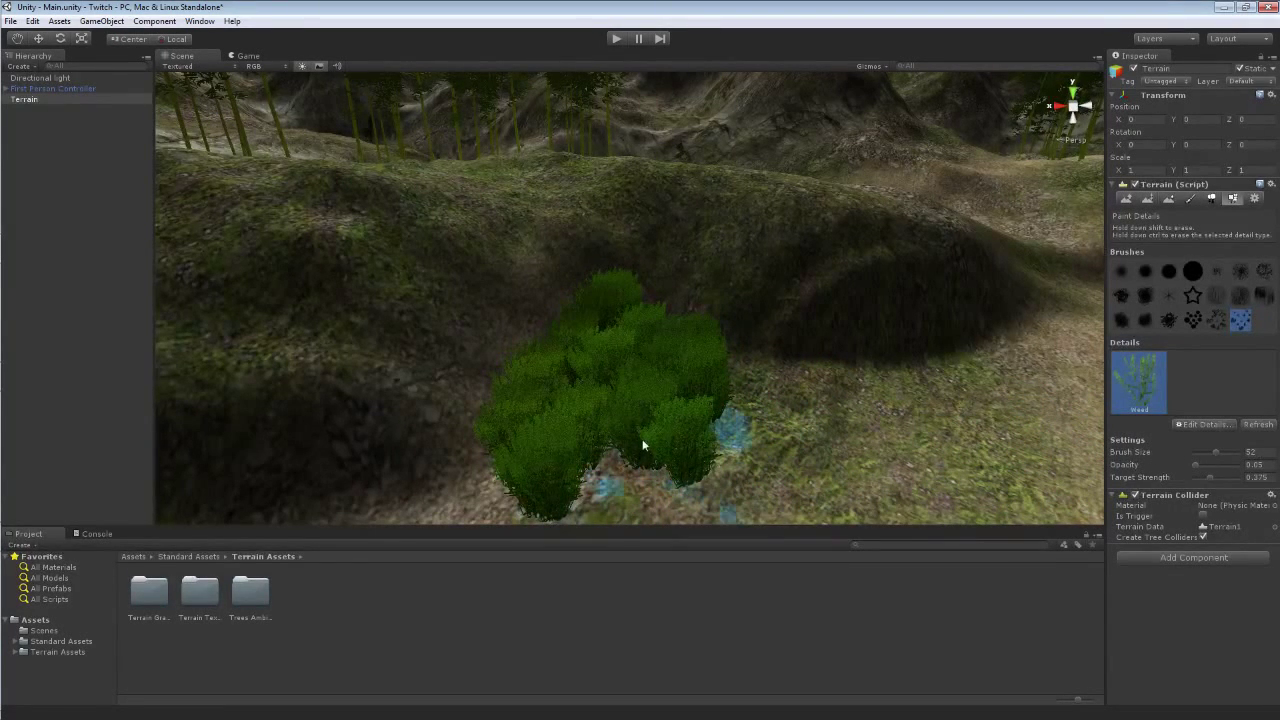
- Thin out the dense Weed patch and extend it along the ground in front of the ridge
{"action": "mouse_move", "coordinate": [587, 446]}
{"action": "left_mouse_down", "text": "shift"}
{"action": "mouse_move", "coordinate": [657, 430]}
{"action": "mouse_move", "coordinate": [706, 457]}
{"action": "mouse_move", "coordinate": [672, 446]}
{"action": "left_mouse_up", "text": "shift"}
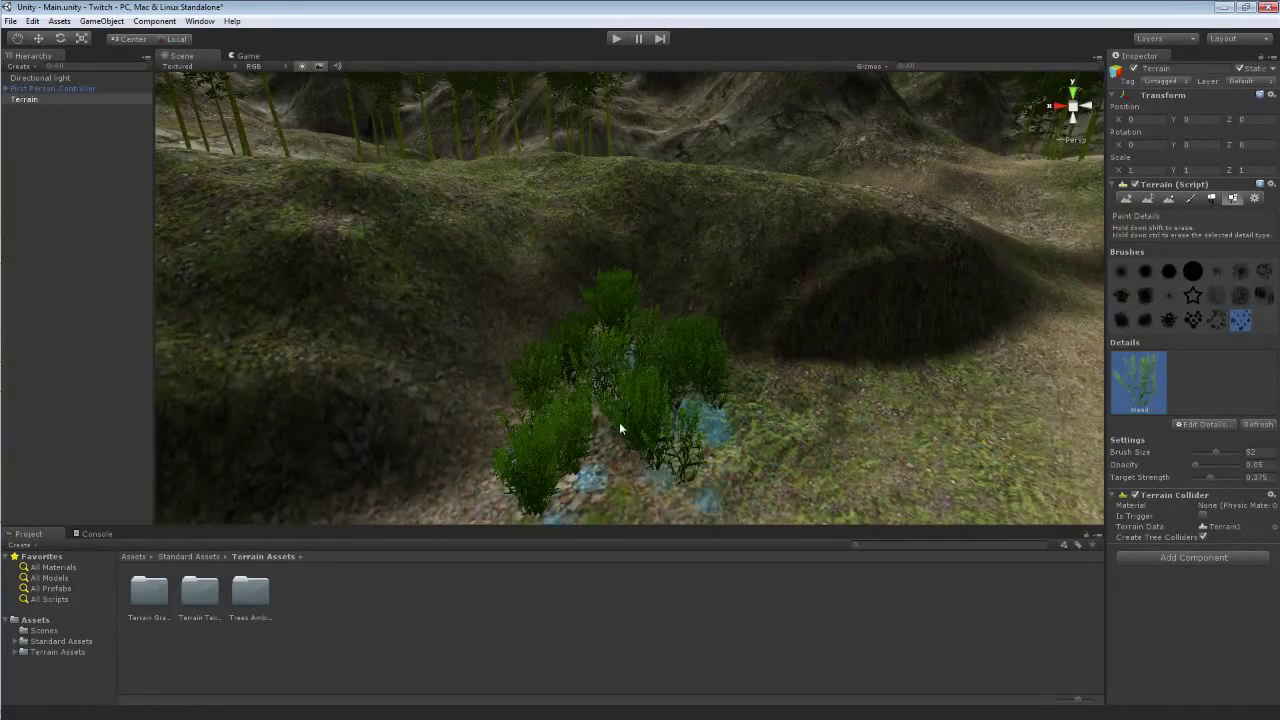
{"action": "left_click_drag", "start_coordinate": [798, 467], "coordinate": [629, 414], "text": "alt"}
{"action": "mouse_move", "coordinate": [564, 359]}
{"action": "left_mouse_down"}
{"action": "mouse_move", "coordinate": [552, 353]}
{"action": "mouse_move", "coordinate": [532, 398]}
{"action": "left_mouse_up"}
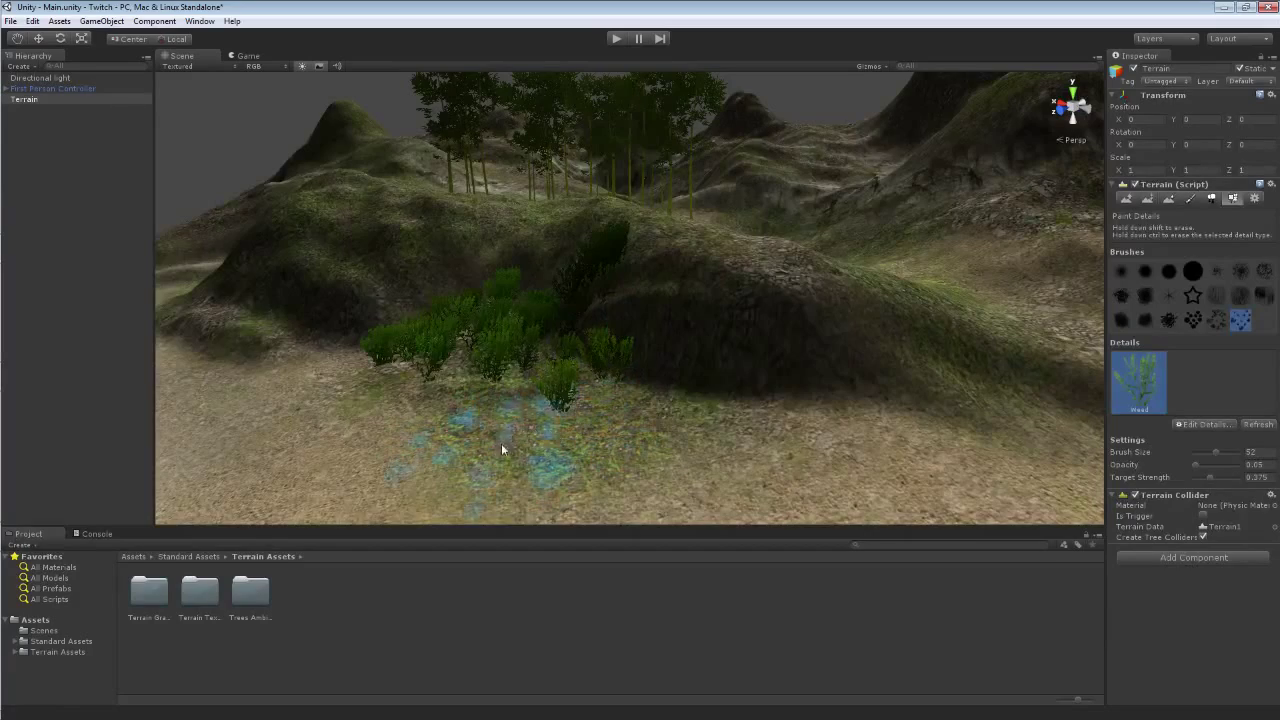
- Paint scattered Weed clumps where the sand meets the dark hillside, spreading them onto the sand and up the adjoining slope
{"action": "left_click_drag", "start_coordinate": [577, 302], "coordinate": [957, 329], "text": "alt"}
{"action": "mouse_move", "coordinate": [680, 240]}
{"action": "left_mouse_down", "text": "alt"}
{"action": "mouse_move", "coordinate": [604, 230]}
{"action": "mouse_move", "coordinate": [600, 206]}
{"action": "mouse_move", "coordinate": [600, 263]}
{"action": "mouse_move", "coordinate": [366, 289]}
{"action": "mouse_move", "coordinate": [380, 308]}
{"action": "mouse_move", "coordinate": [545, 310]}
{"action": "left_mouse_up", "text": "alt"}
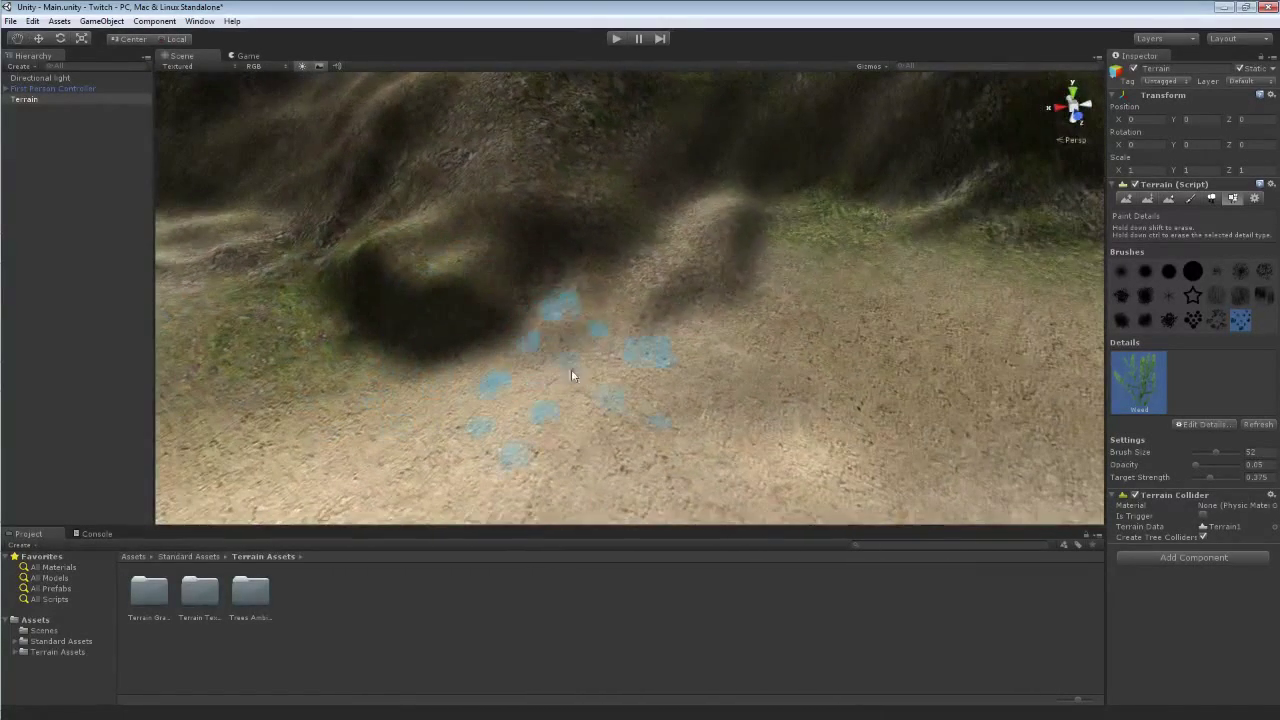
{"action": "mouse_move", "coordinate": [784, 223]}
{"action": "left_mouse_down"}
{"action": "mouse_move", "coordinate": [749, 221]}
{"action": "mouse_move", "coordinate": [799, 226]}
{"action": "left_mouse_up"}
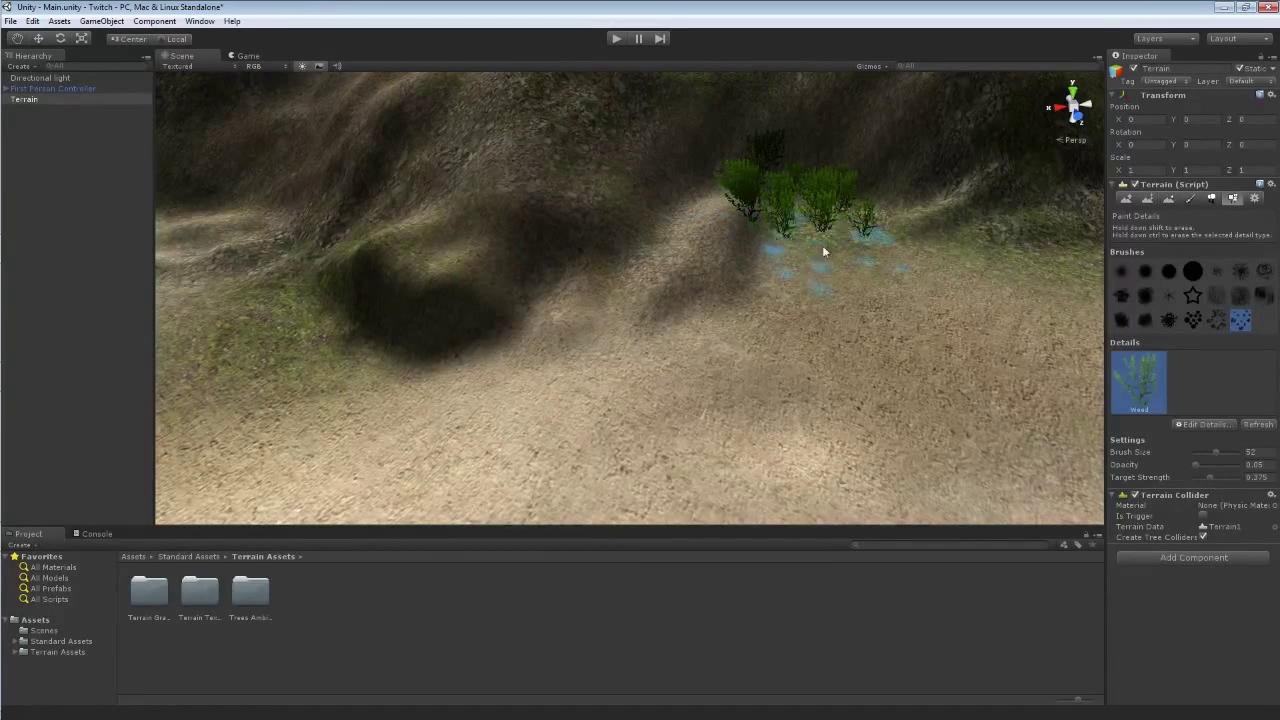
{"action": "left_click", "coordinate": [845, 296]}
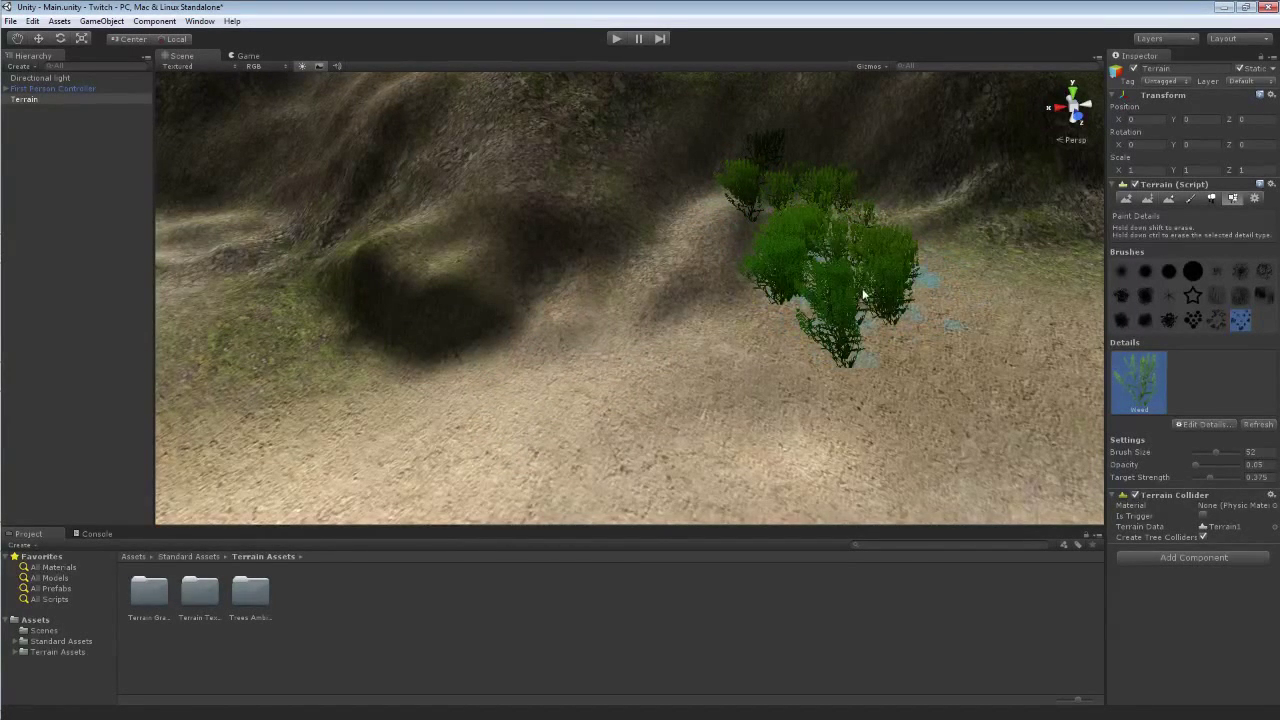
{"action": "mouse_move", "coordinate": [880, 270]}
{"action": "left_mouse_down"}
{"action": "mouse_move", "coordinate": [924, 252]}
{"action": "mouse_move", "coordinate": [930, 229]}
{"action": "mouse_move", "coordinate": [914, 244]}
{"action": "mouse_move", "coordinate": [953, 237]}
{"action": "mouse_move", "coordinate": [914, 250]}
{"action": "mouse_move", "coordinate": [900, 345]}
{"action": "left_mouse_up"}
{"action": "mouse_move", "coordinate": [900, 349]}
{"action": "right_mouse_down"}
{"action": "mouse_move", "coordinate": [986, 309]}
{"action": "mouse_move", "coordinate": [850, 303]}
{"action": "right_mouse_up"}
{"action": "left_click_drag", "start_coordinate": [639, 297], "coordinate": [595, 289]}
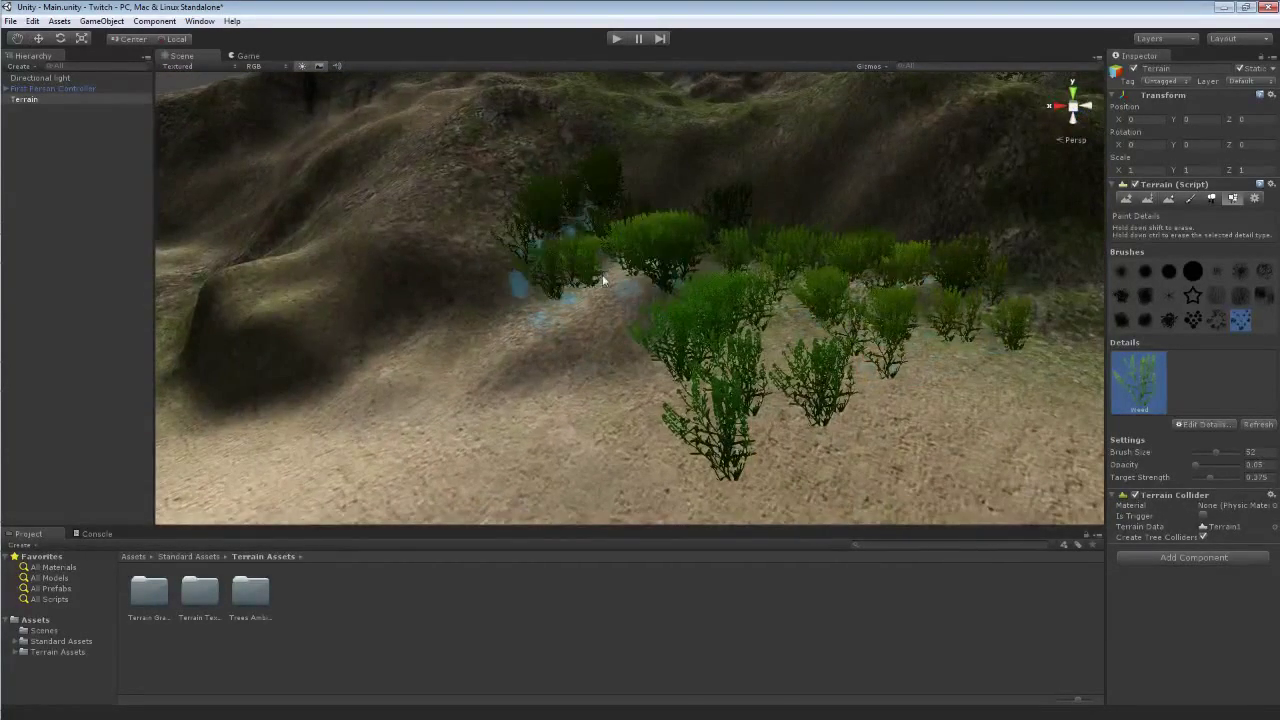
{"action": "right_click_drag", "start_coordinate": [599, 251], "coordinate": [743, 371]}
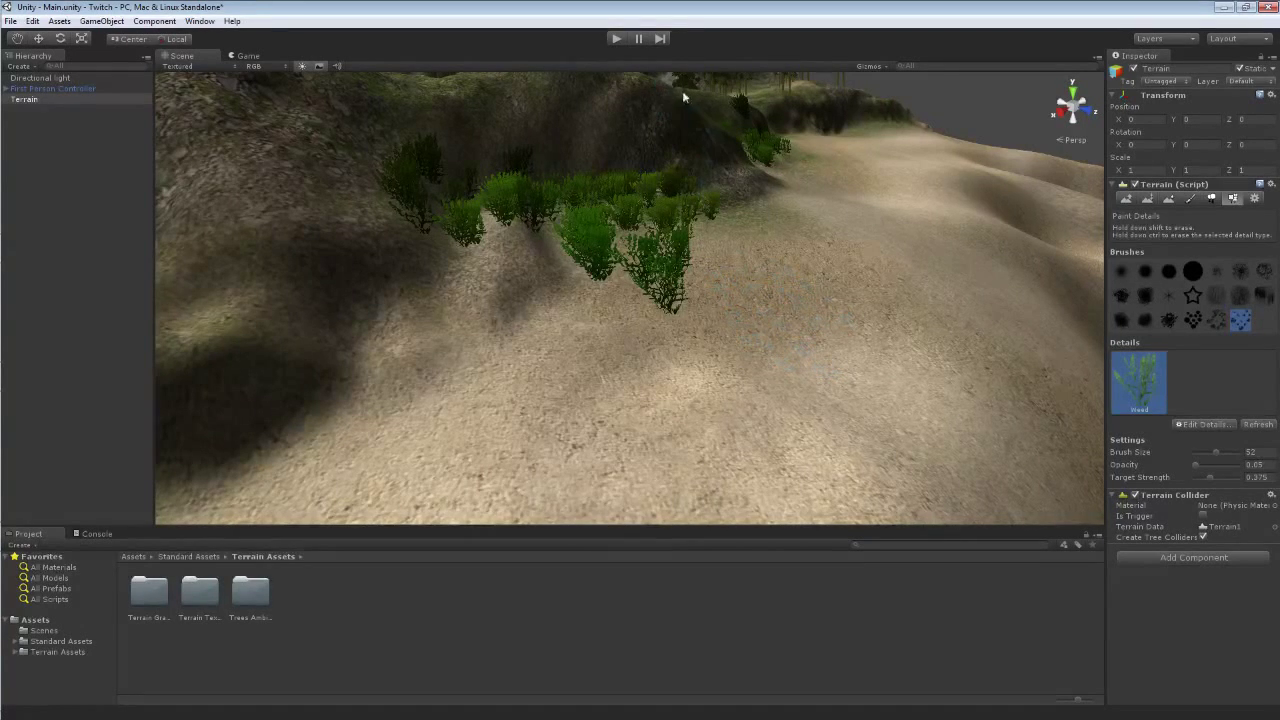
- Play-test the scene, walking through and around the painted Weed patch to inspect the plants from different sides, and stop play mode
{"action": "left_click", "coordinate": [617, 38]}
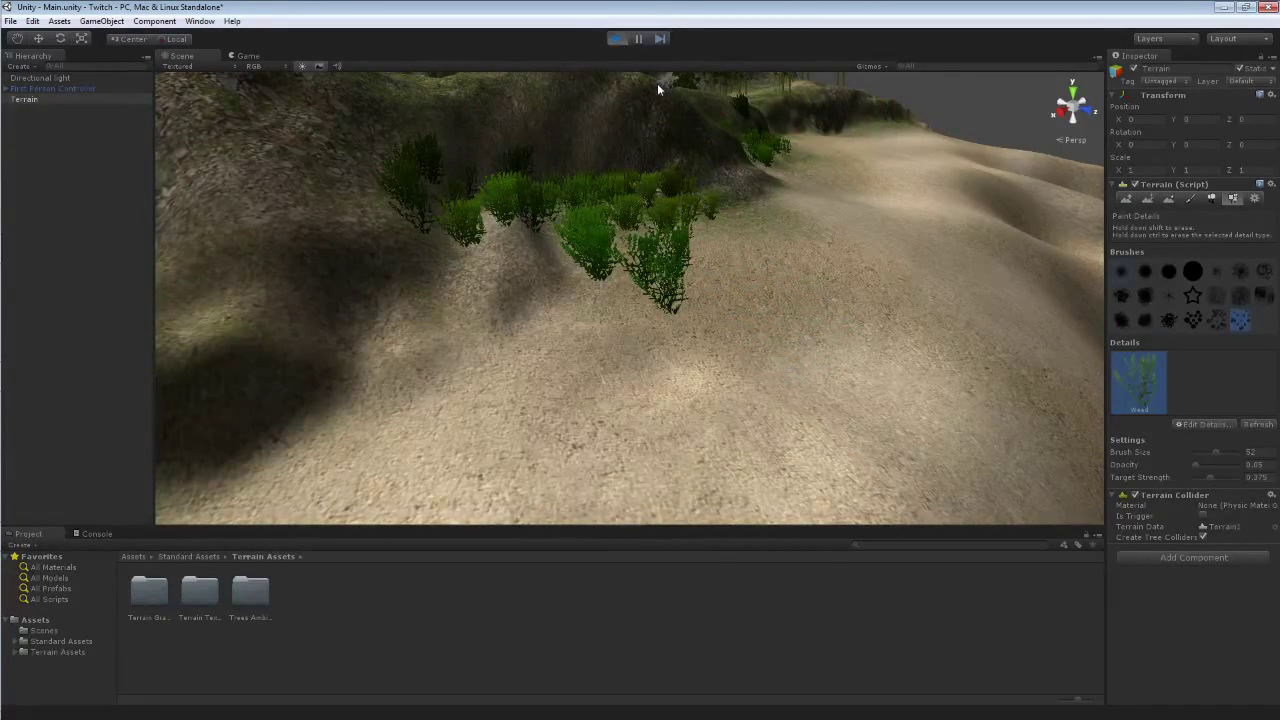
{"action": "key", "text": "w"}
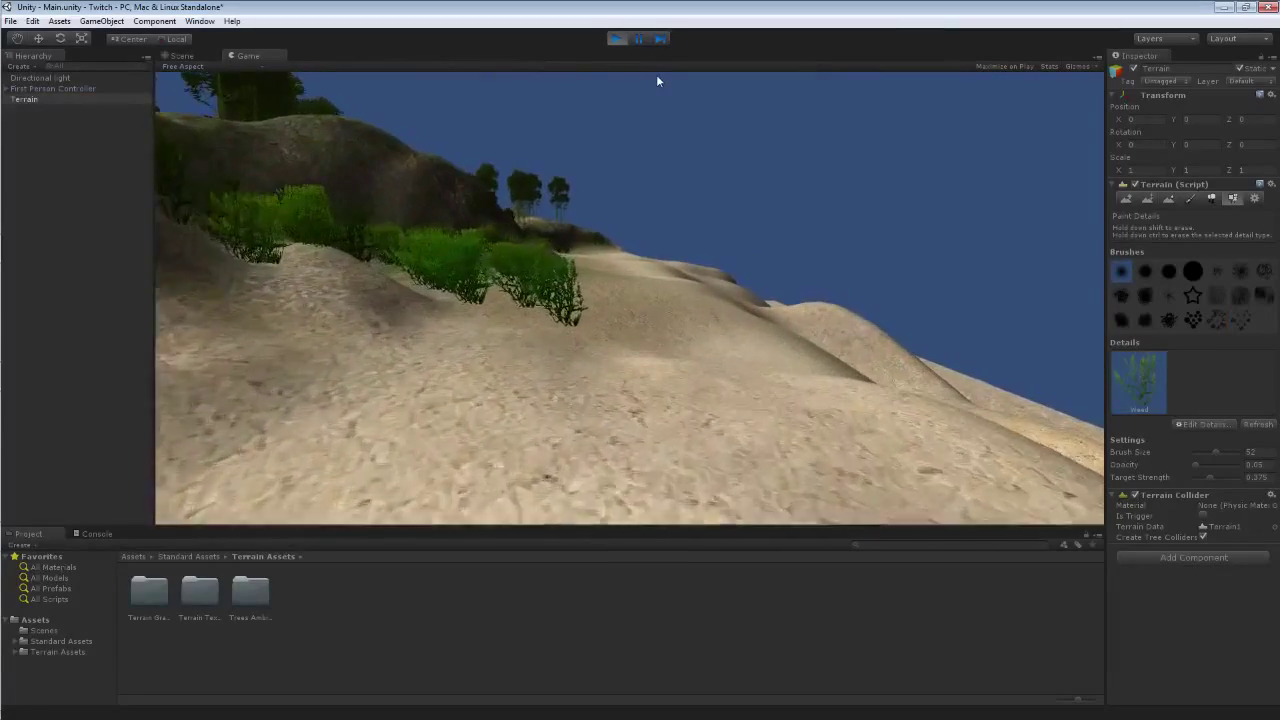
{"action": "key", "text": "w"}
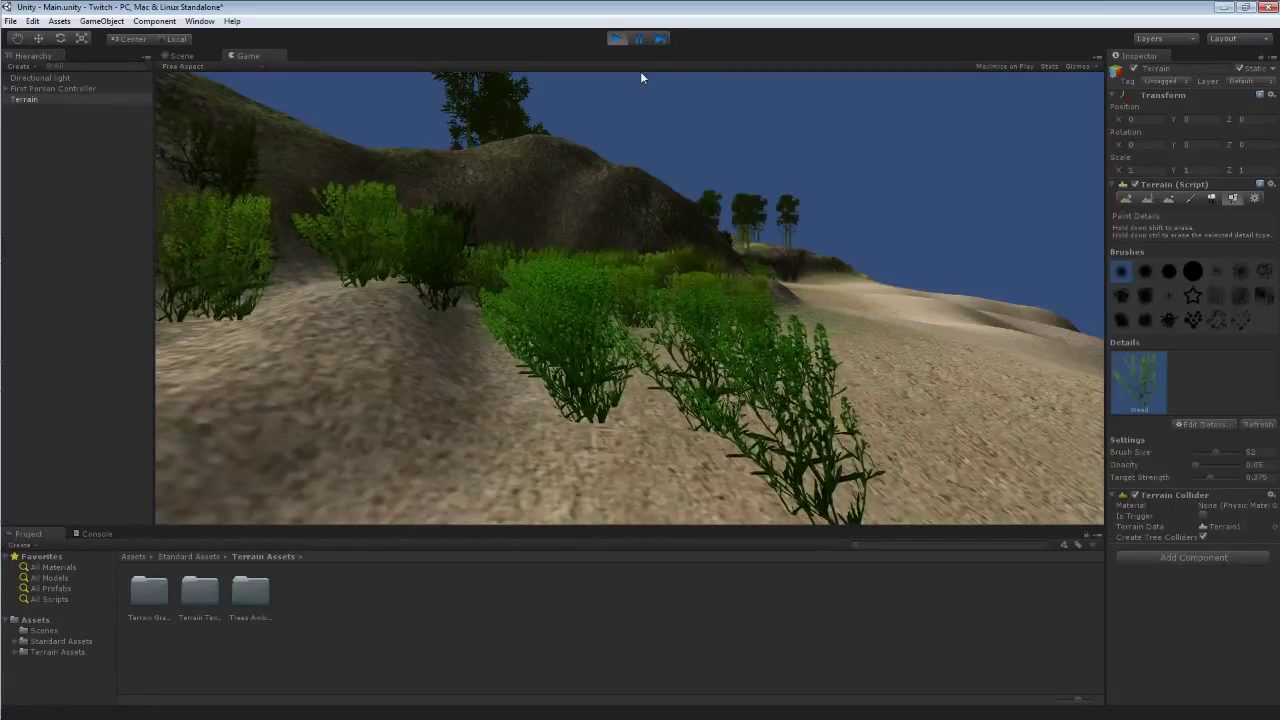
{"action": "key", "text": "w"}
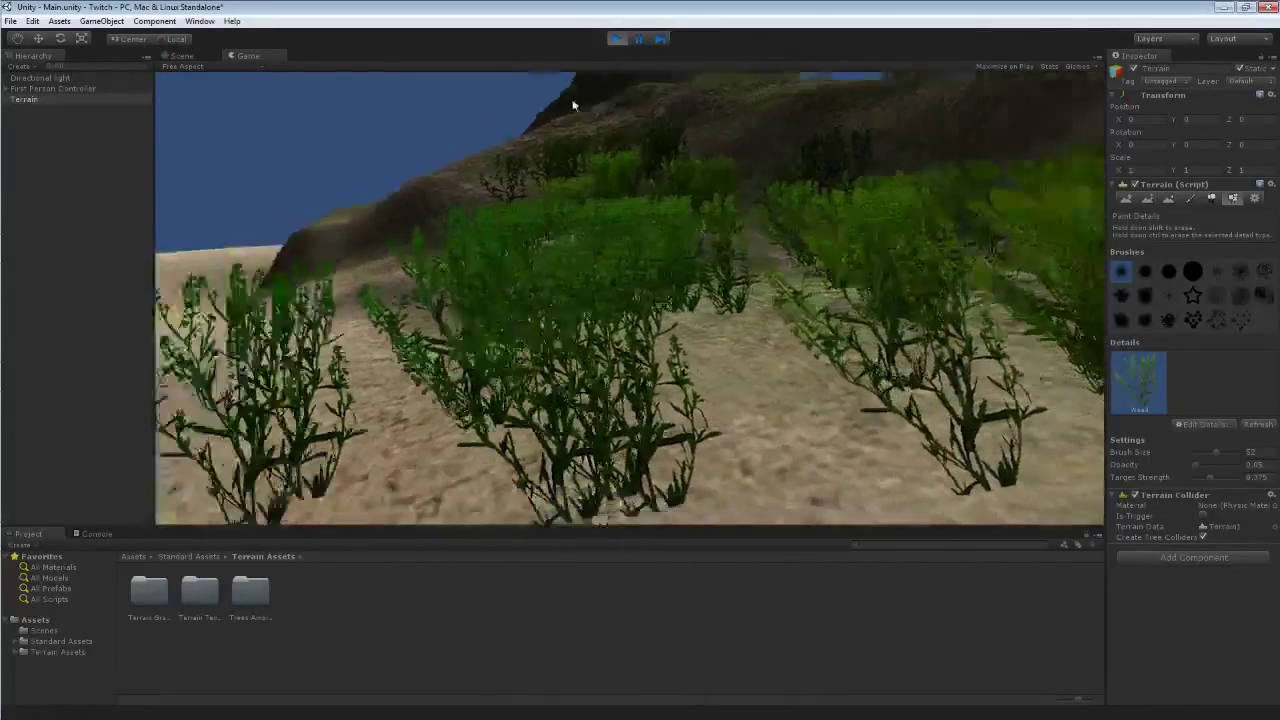
{"action": "key", "text": "s"}
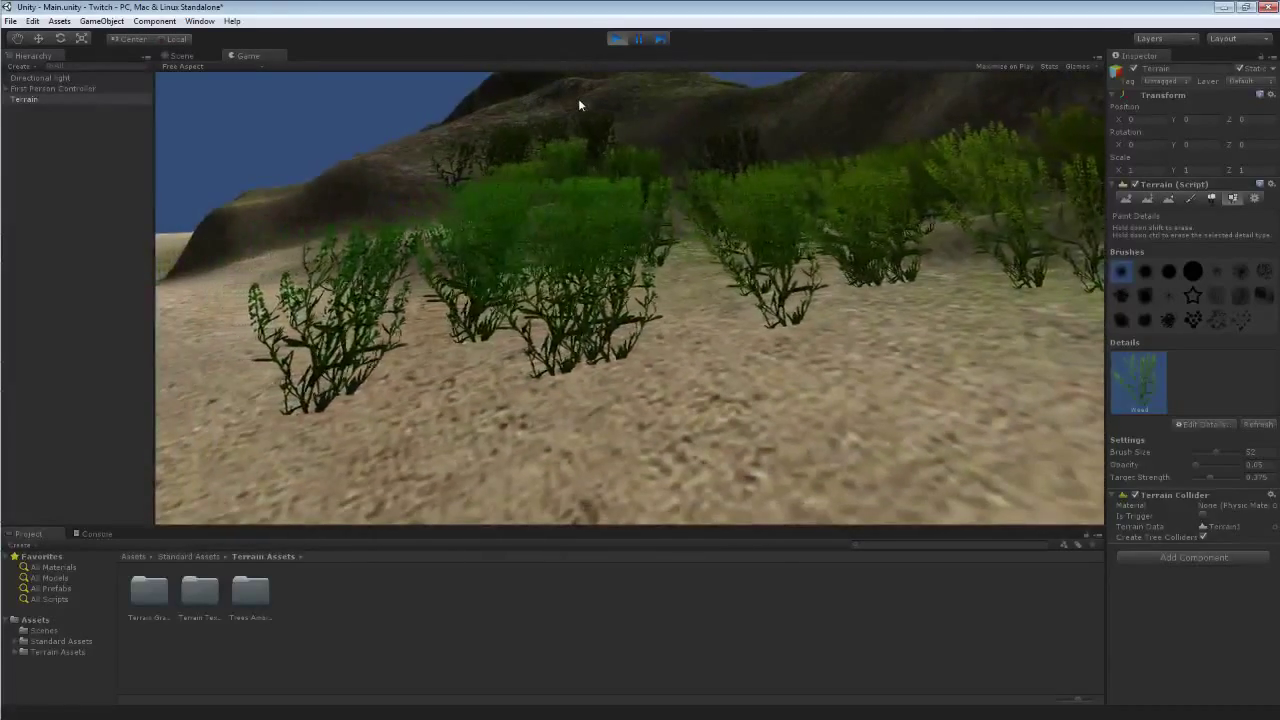
{"action": "key", "text": "w"}
{"action": "key", "text": "w"}
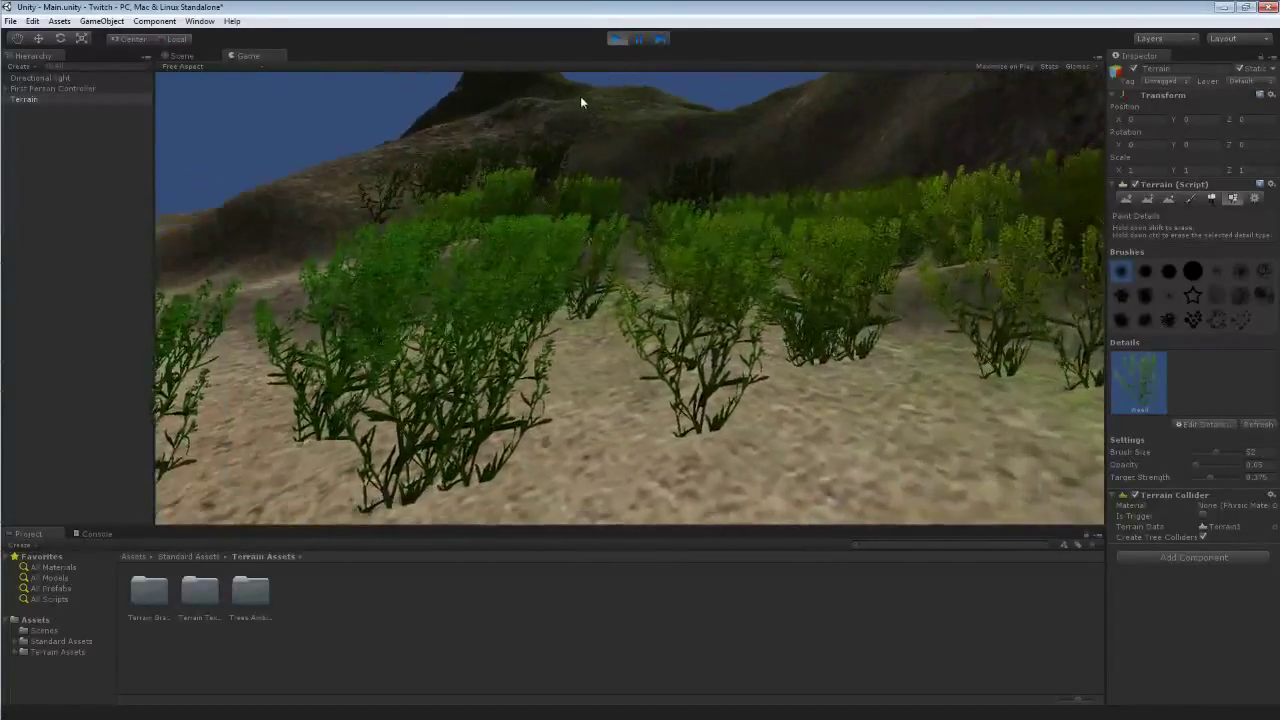
{"action": "key", "text": "s"}
{"action": "key", "text": "w"}
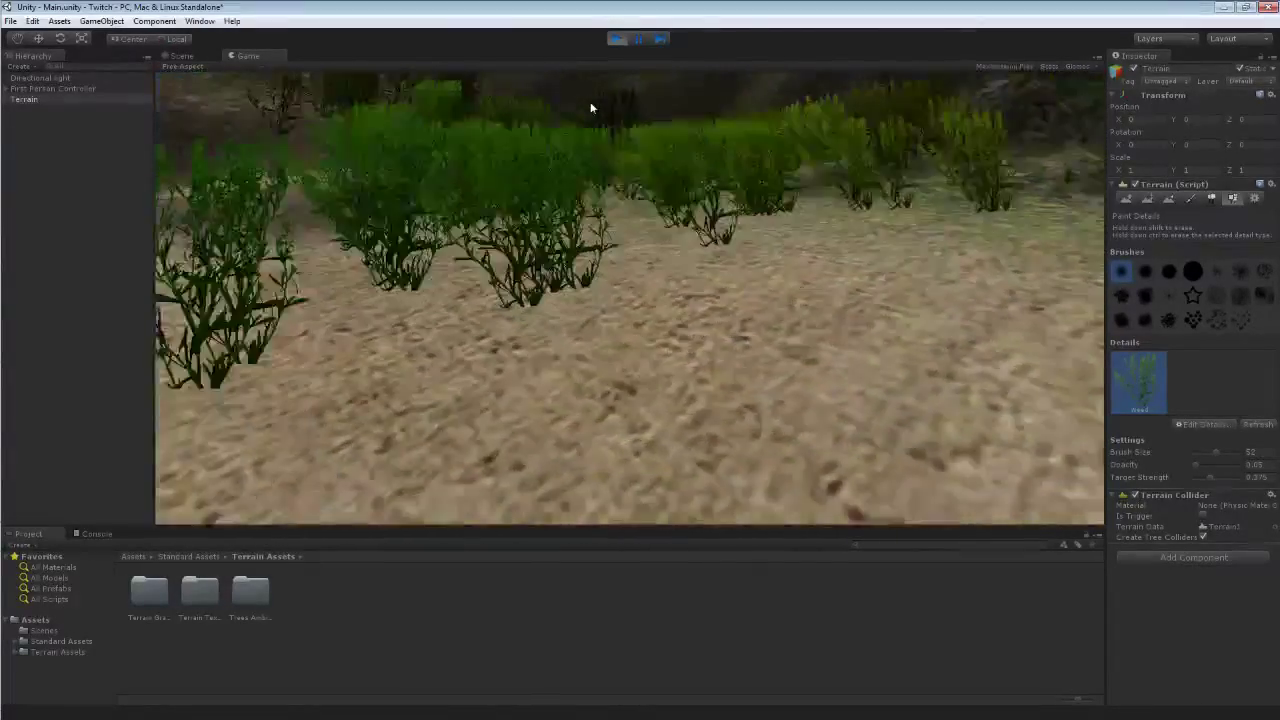
{"action": "key", "text": "w"}
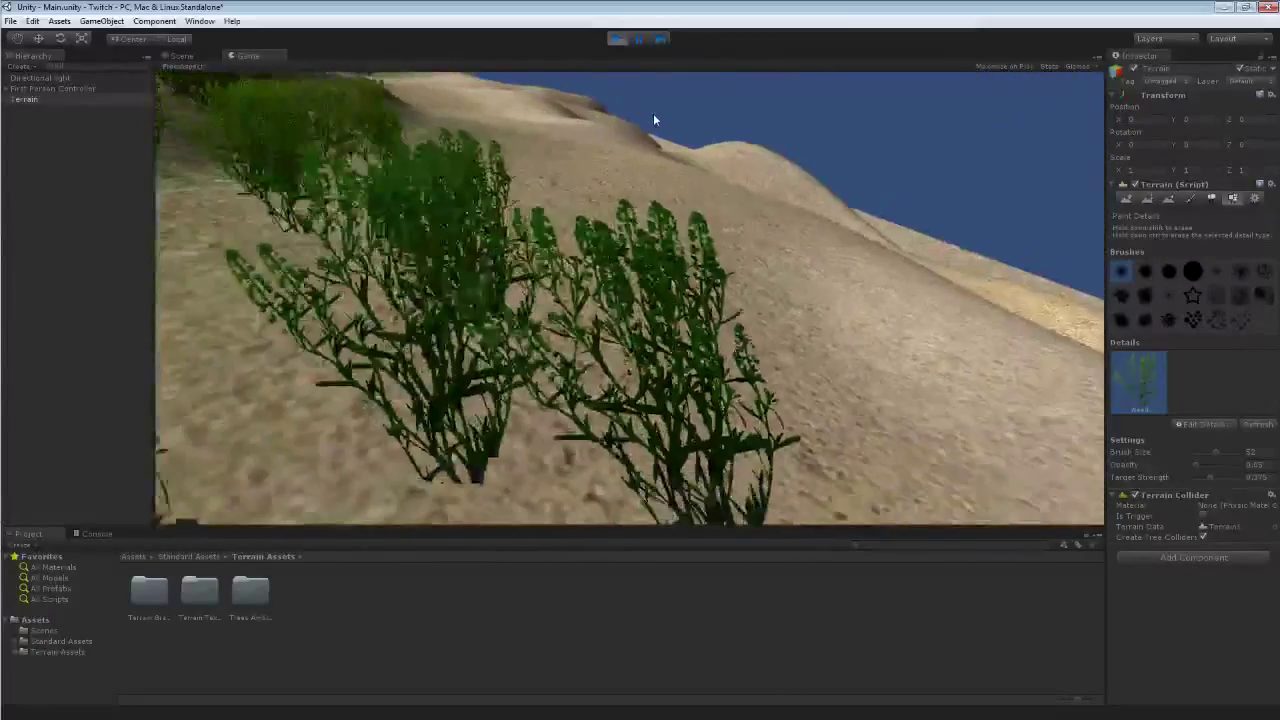
{"action": "key", "text": "s"}
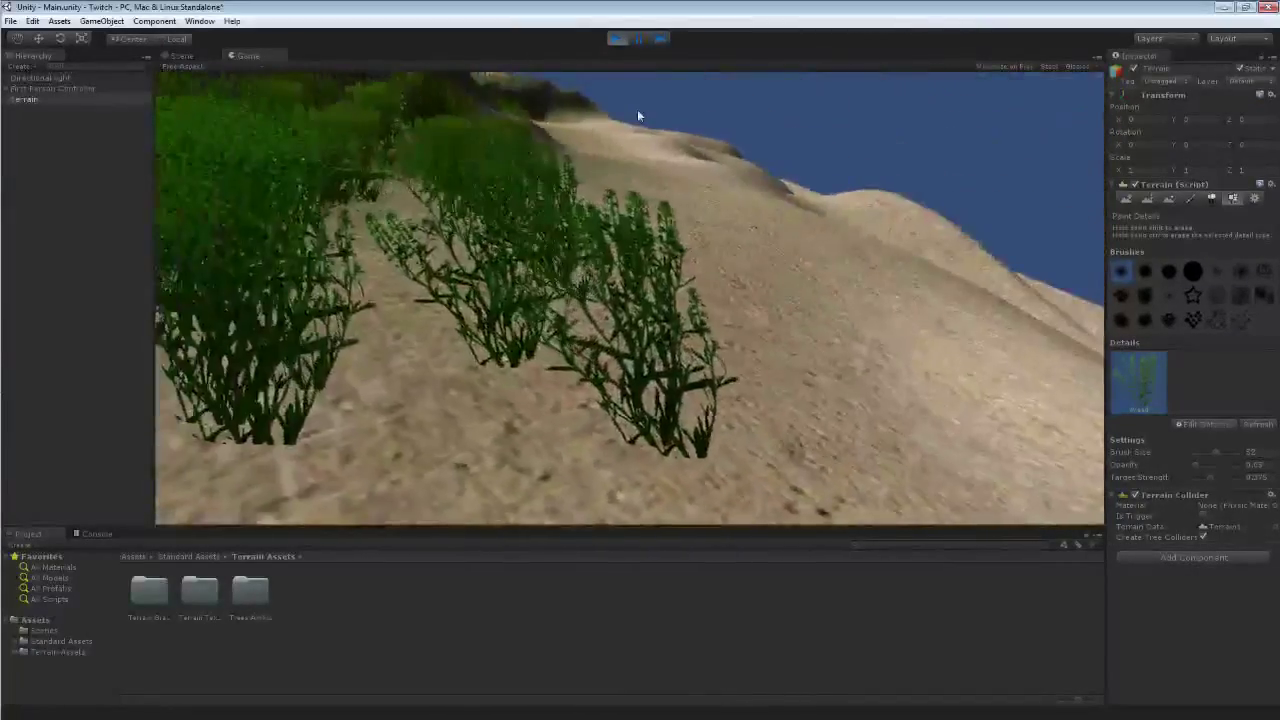
{"action": "key", "text": "d"}
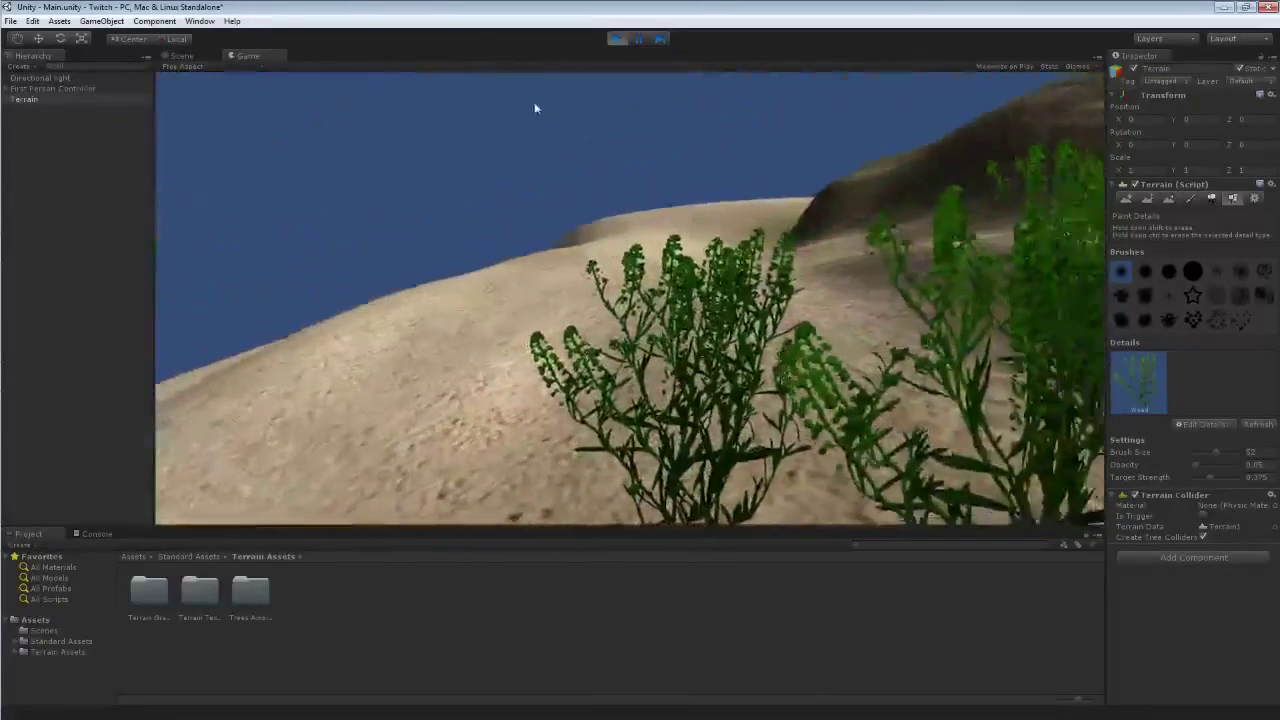
{"action": "key", "text": "a"}
{"action": "key", "text": "a"}
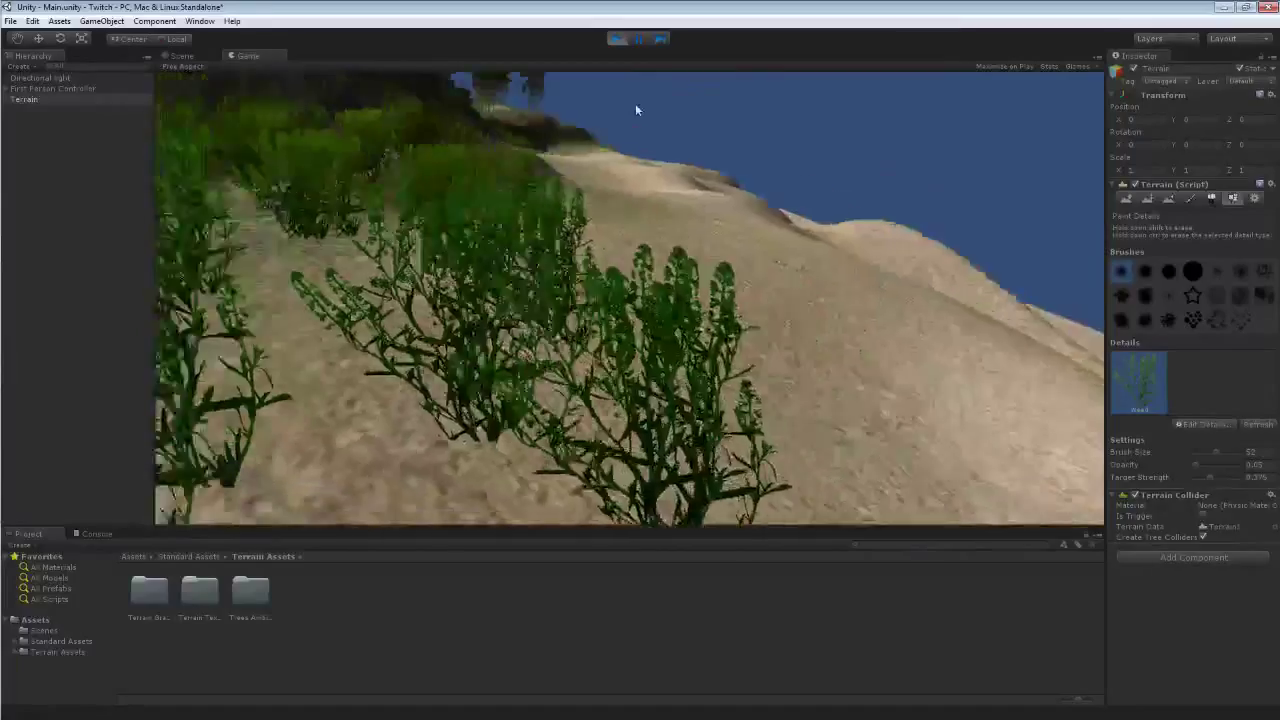
{"action": "key", "text": "w"}
{"action": "key", "text": "w"}
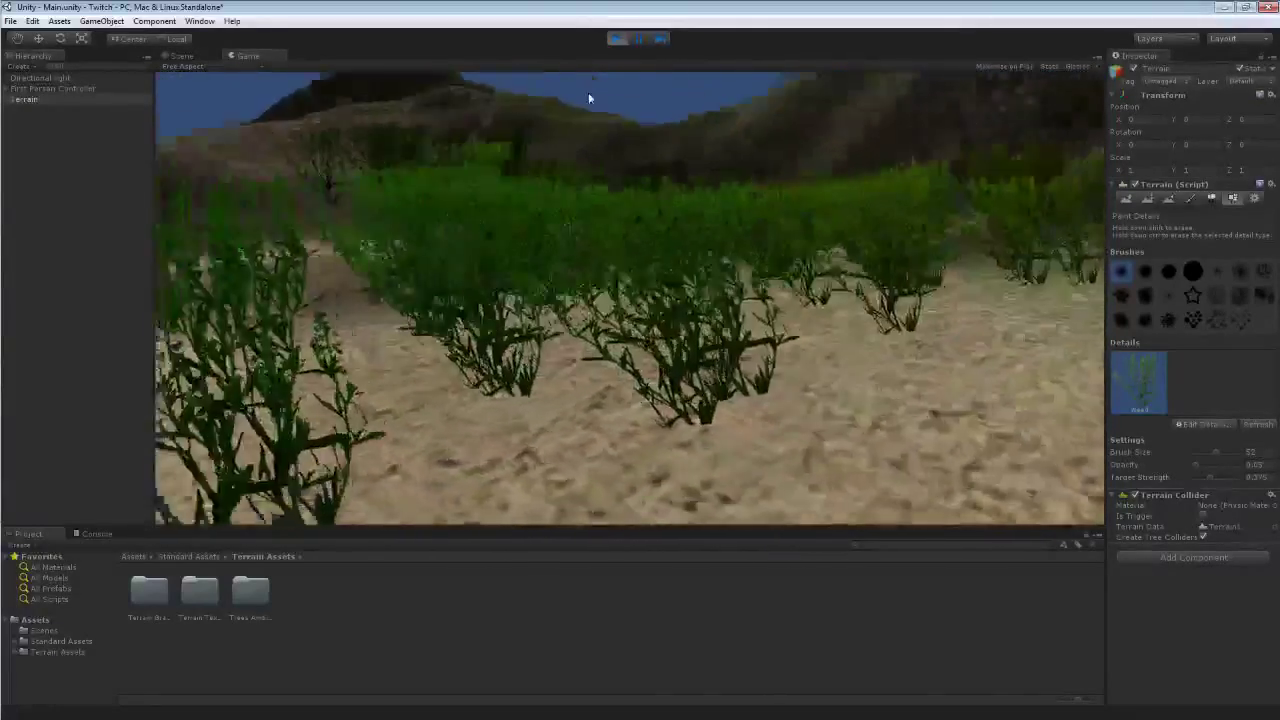
{"action": "key", "text": "w"}
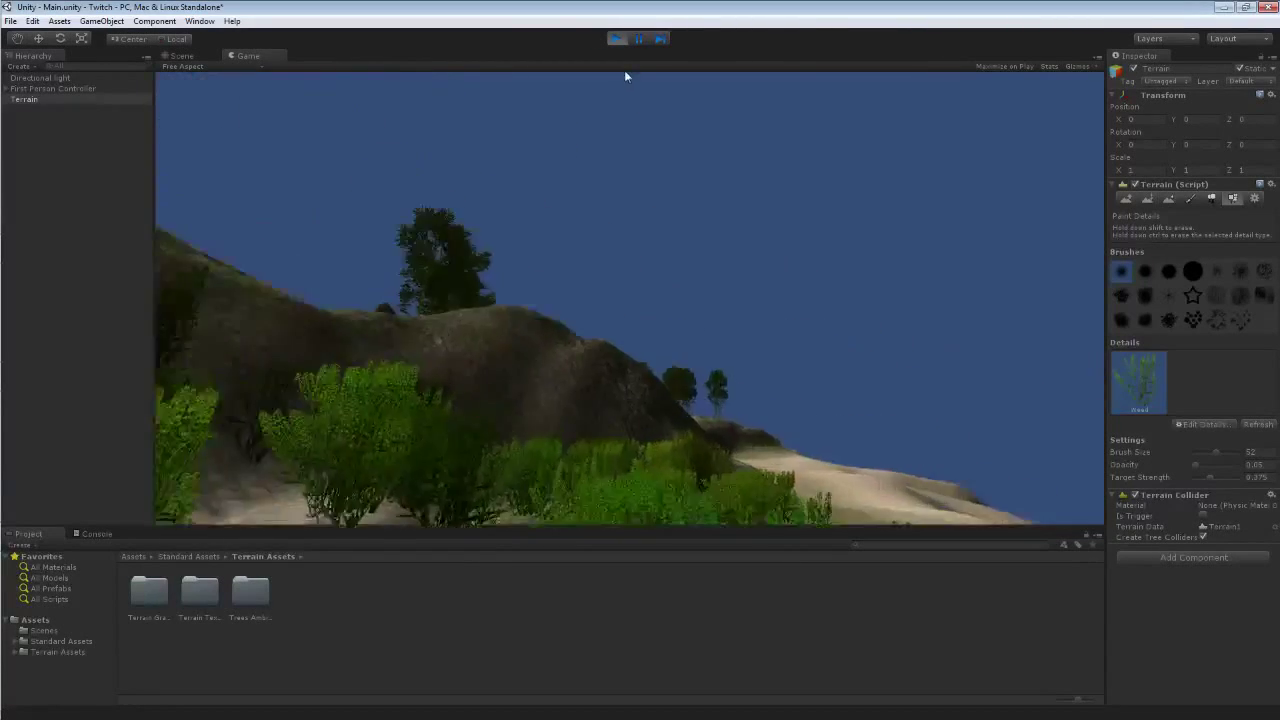
{"action": "left_click", "coordinate": [614, 41]}
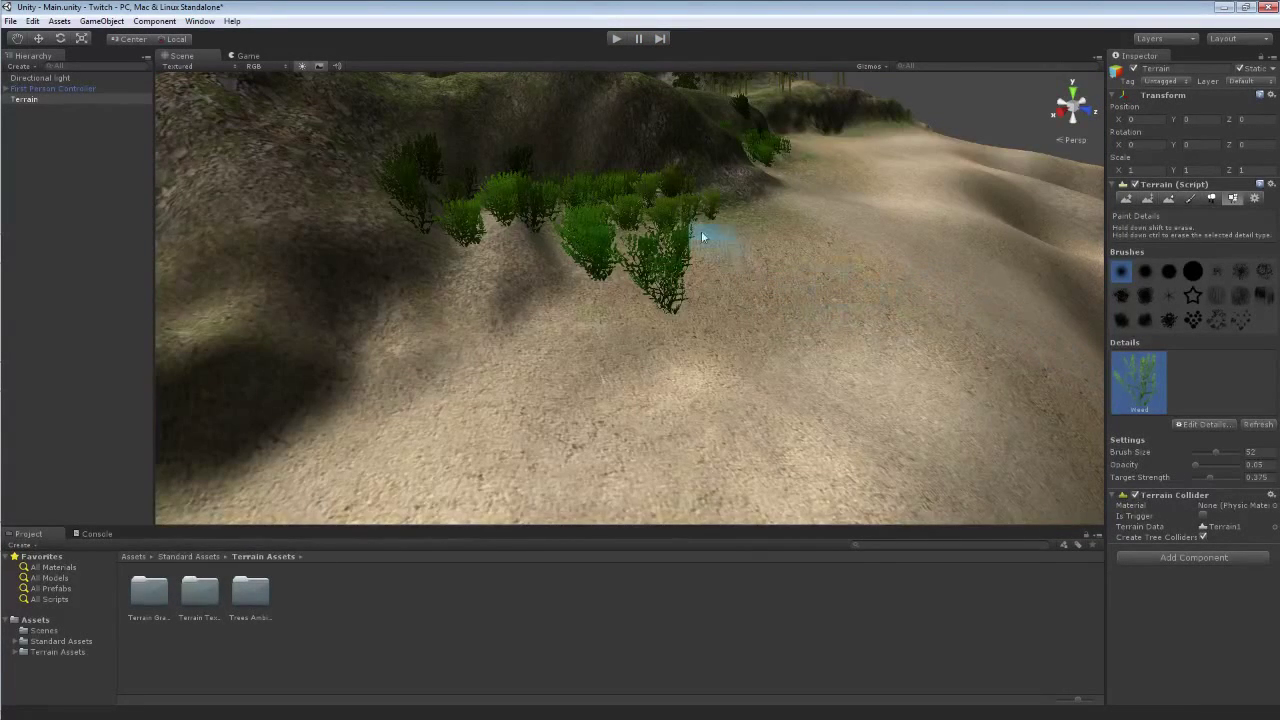
- Disable Billboard for the Weed grass texture and apply the change
{"action": "left_click", "coordinate": [1192, 424]}
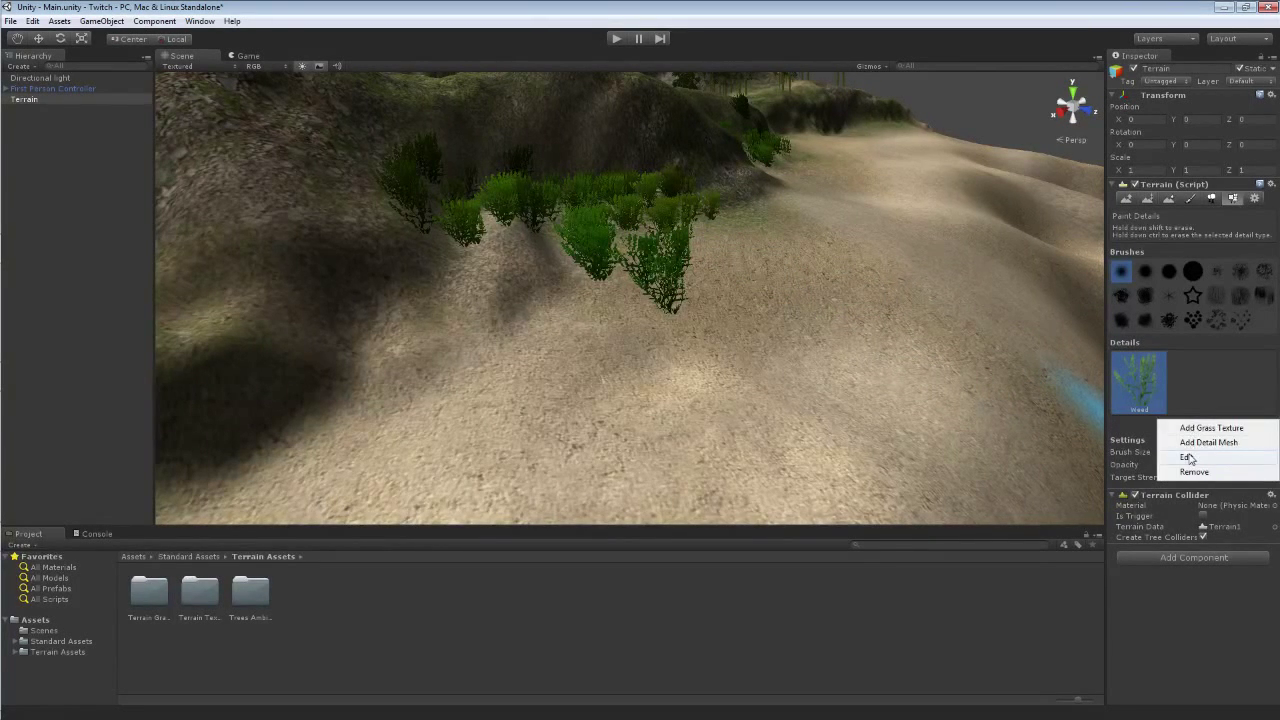
{"action": "left_click", "coordinate": [1187, 457]}
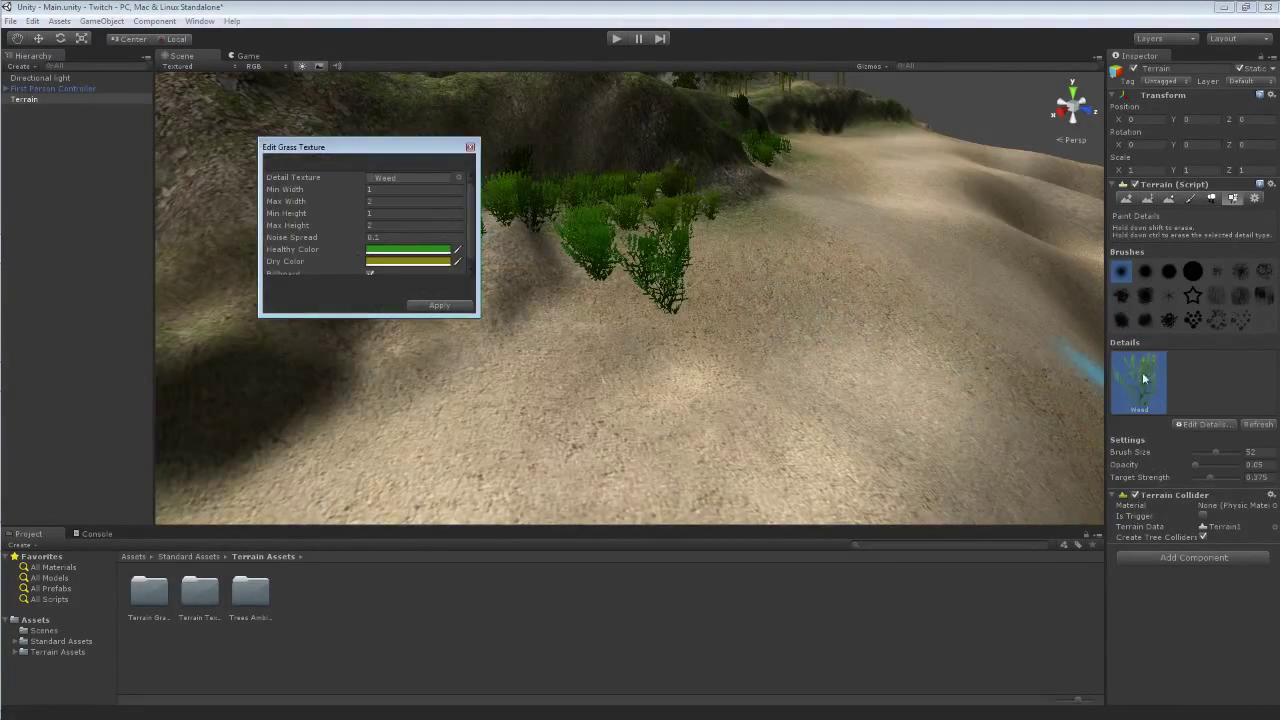
{"action": "left_click_drag", "start_coordinate": [468, 193], "coordinate": [475, 242]}
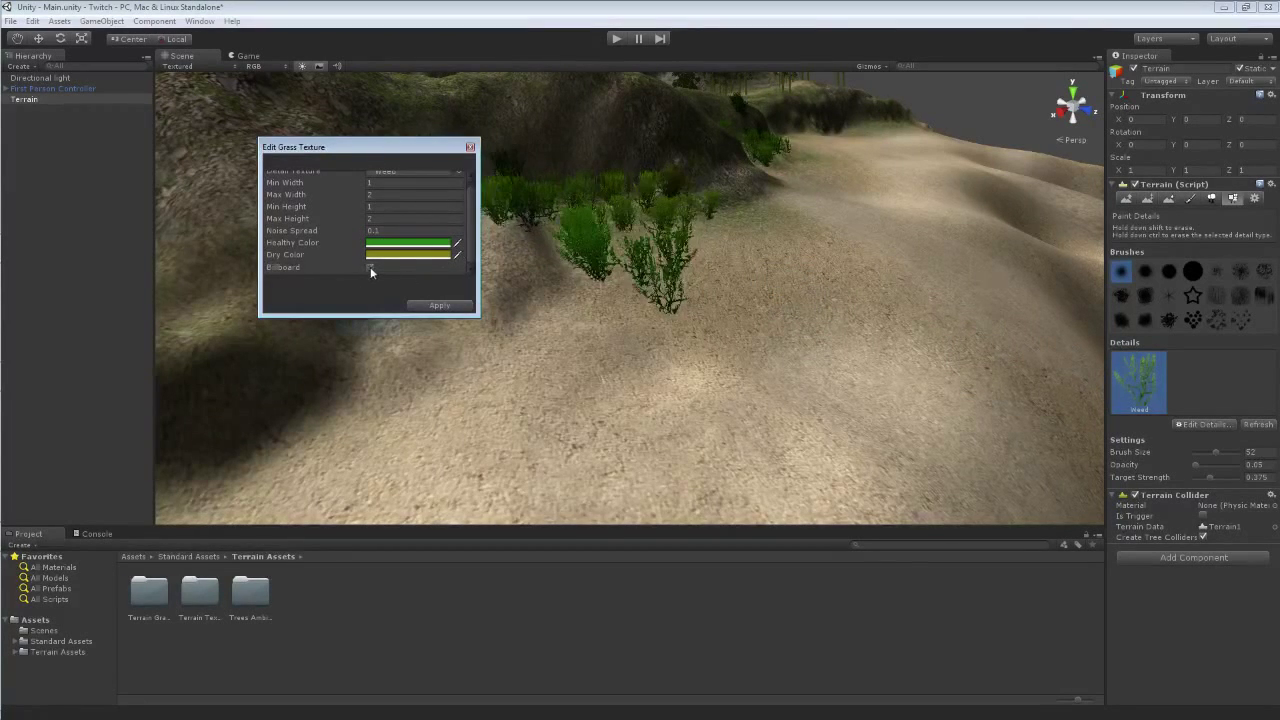
{"action": "left_click", "coordinate": [440, 305]}
- Play-test the non-billboard Weed by walking up to and around the clumps, and stop play mode
{"action": "left_click", "coordinate": [610, 40]}
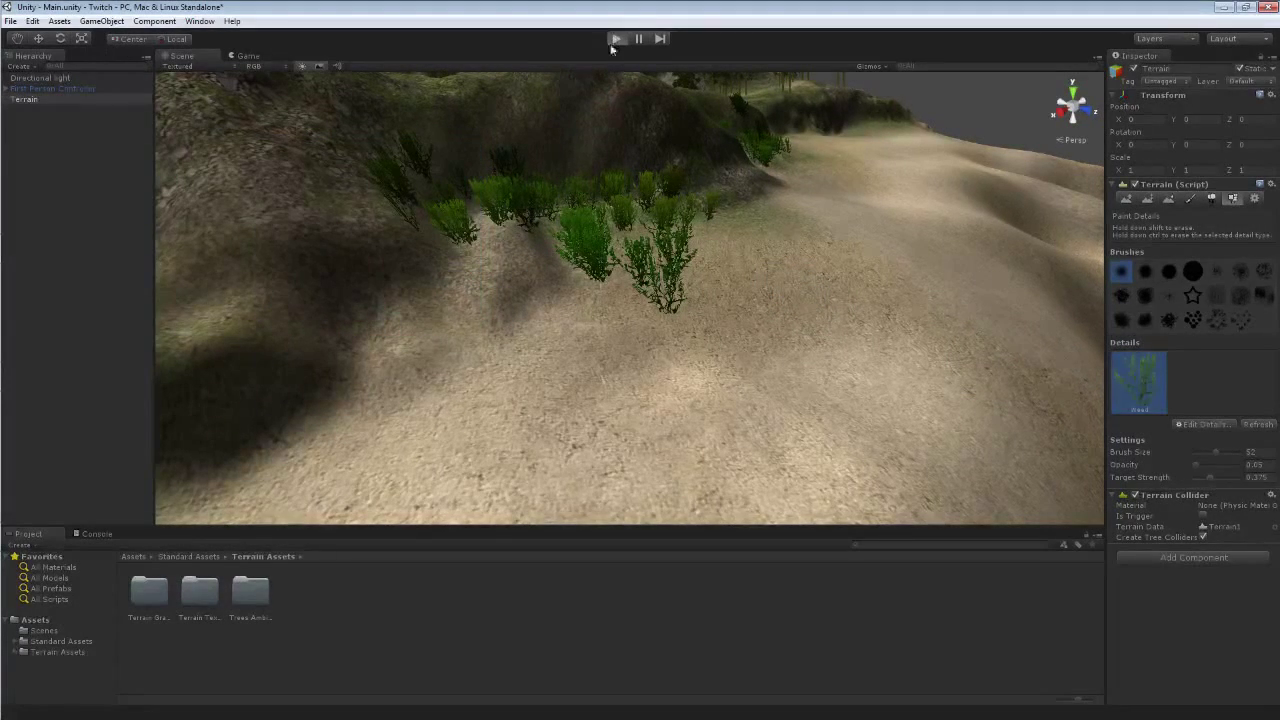
{"action": "key", "text": "w"}
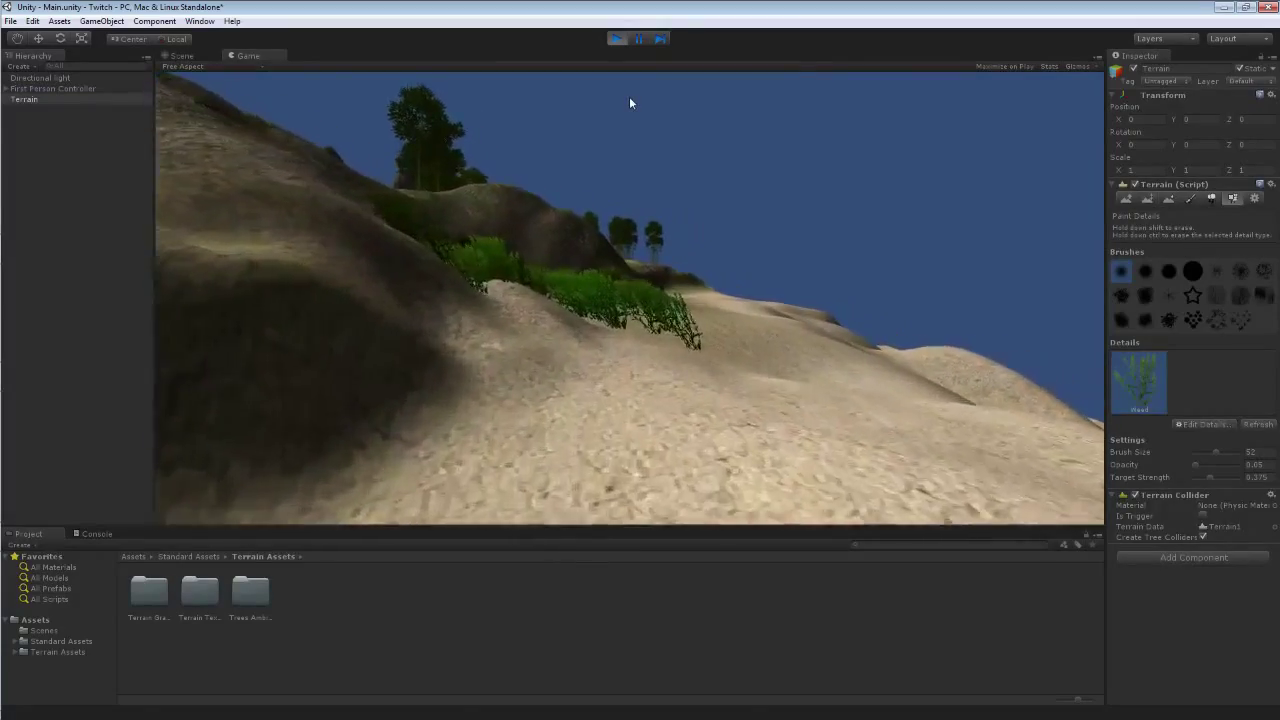
{"action": "key", "text": "w"}
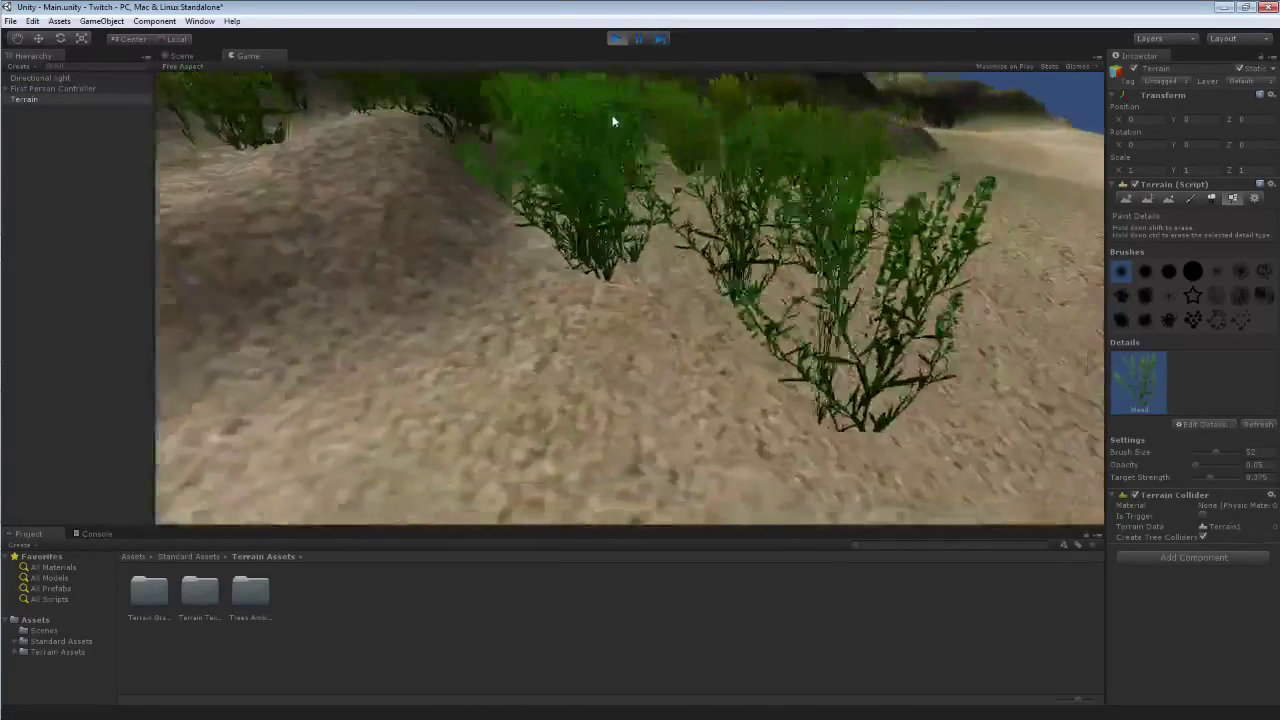
{"action": "key", "text": "d"}
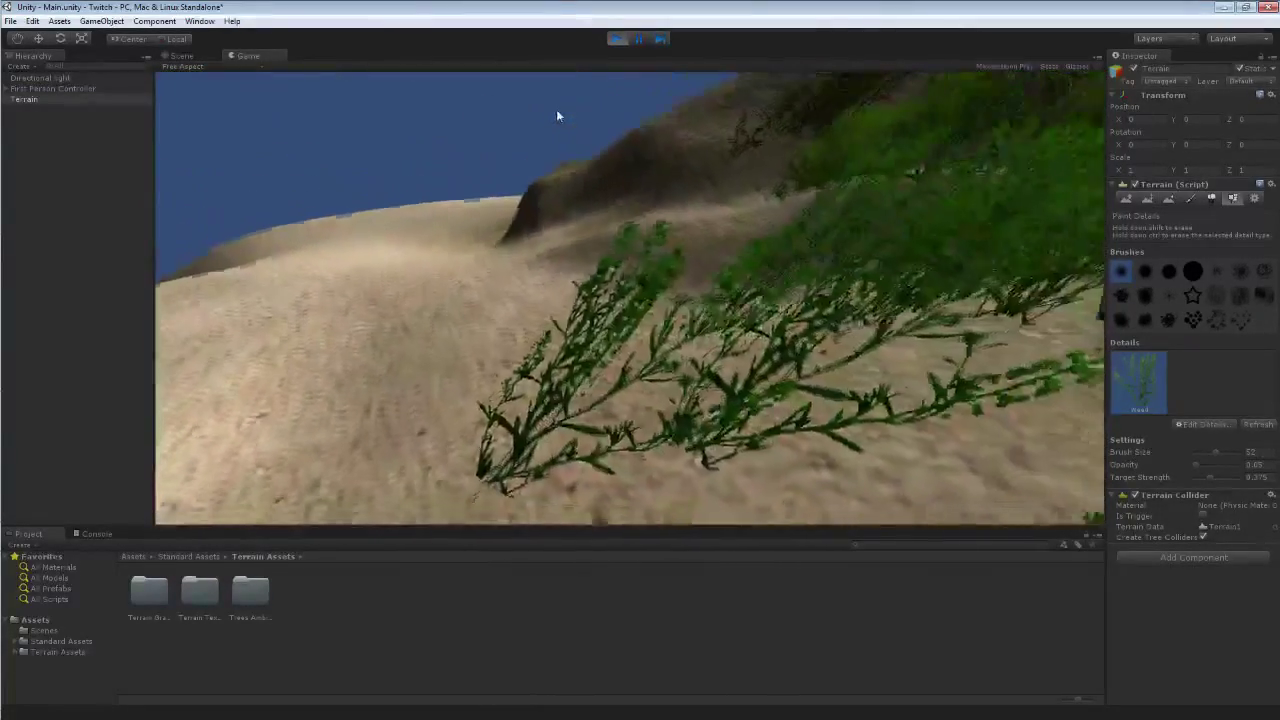
{"action": "key", "text": "d"}
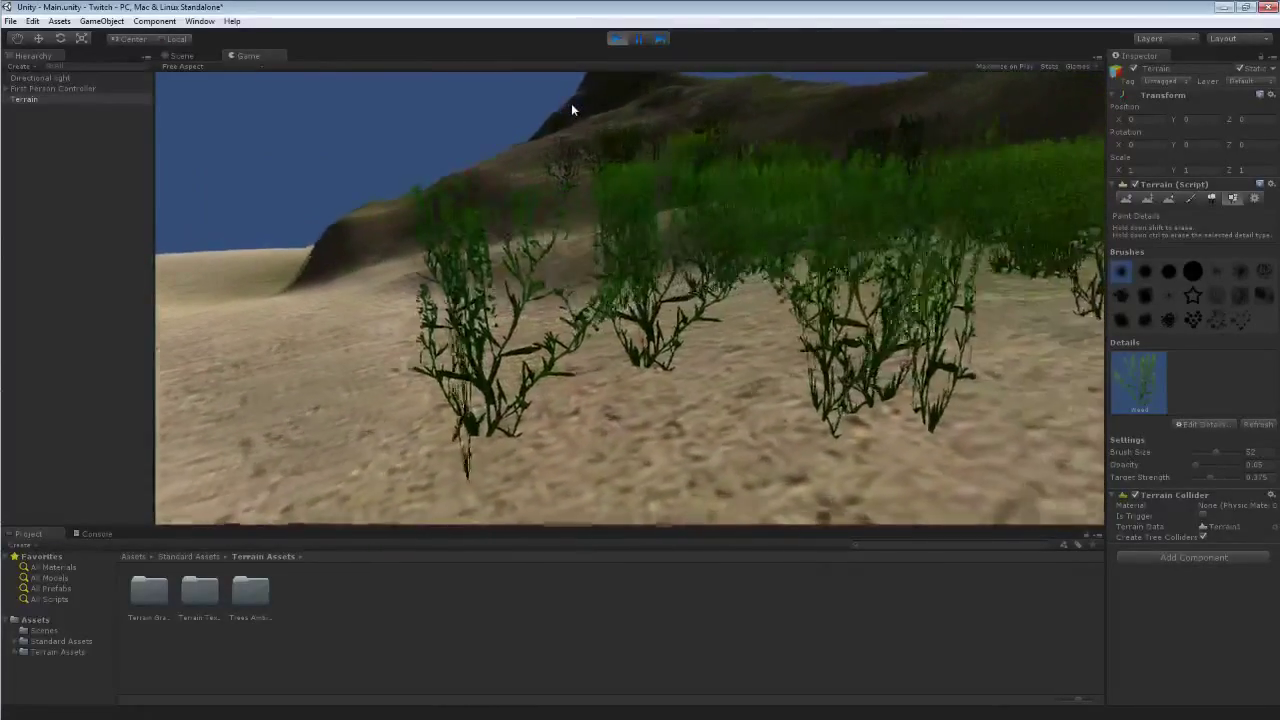
{"action": "key", "text": "w"}
{"action": "key", "text": "a"}
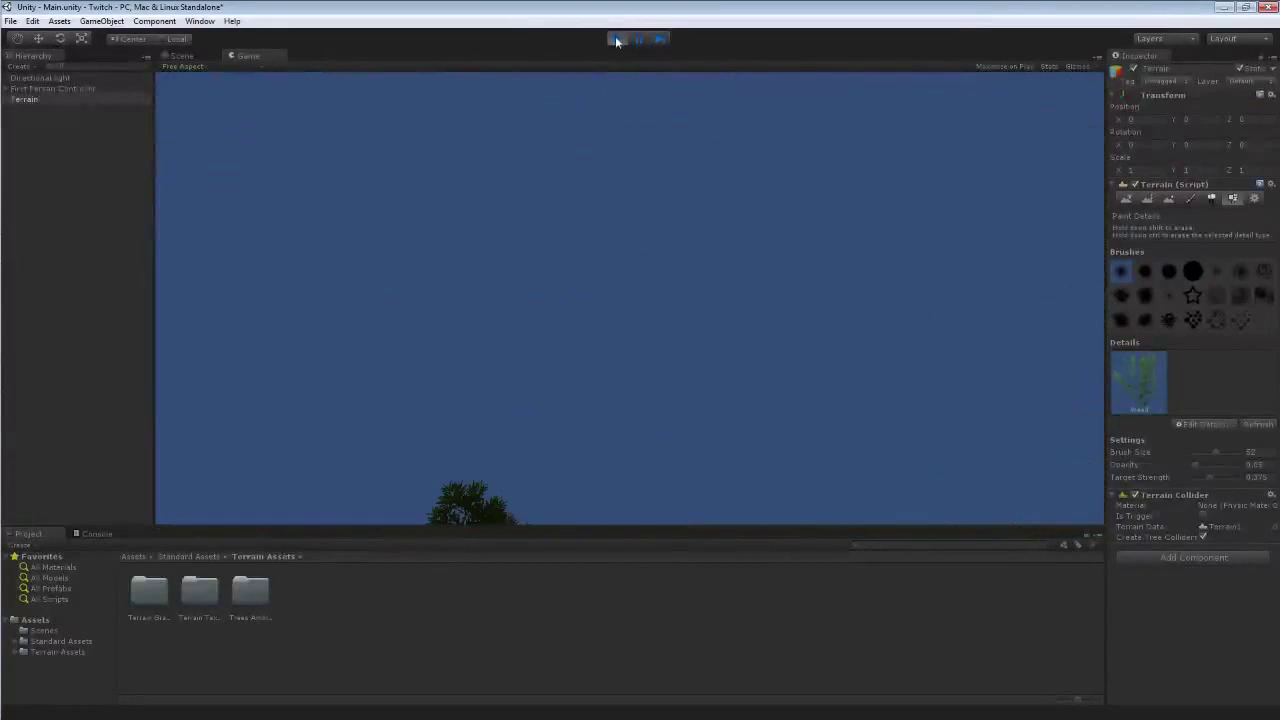
{"action": "left_click", "coordinate": [617, 40]}
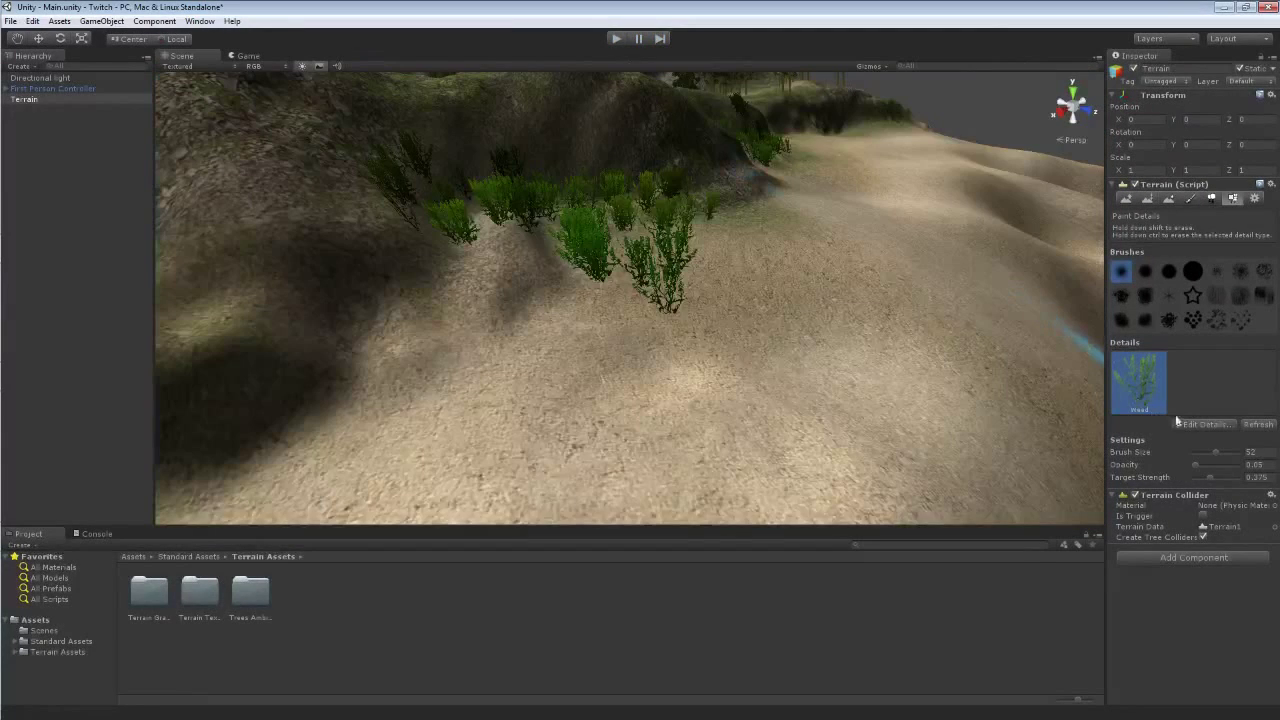
- Enable Billboard again for the Weed grass texture and apply the change
{"action": "left_click", "coordinate": [1187, 425]}
{"action": "left_click", "coordinate": [1187, 457]}
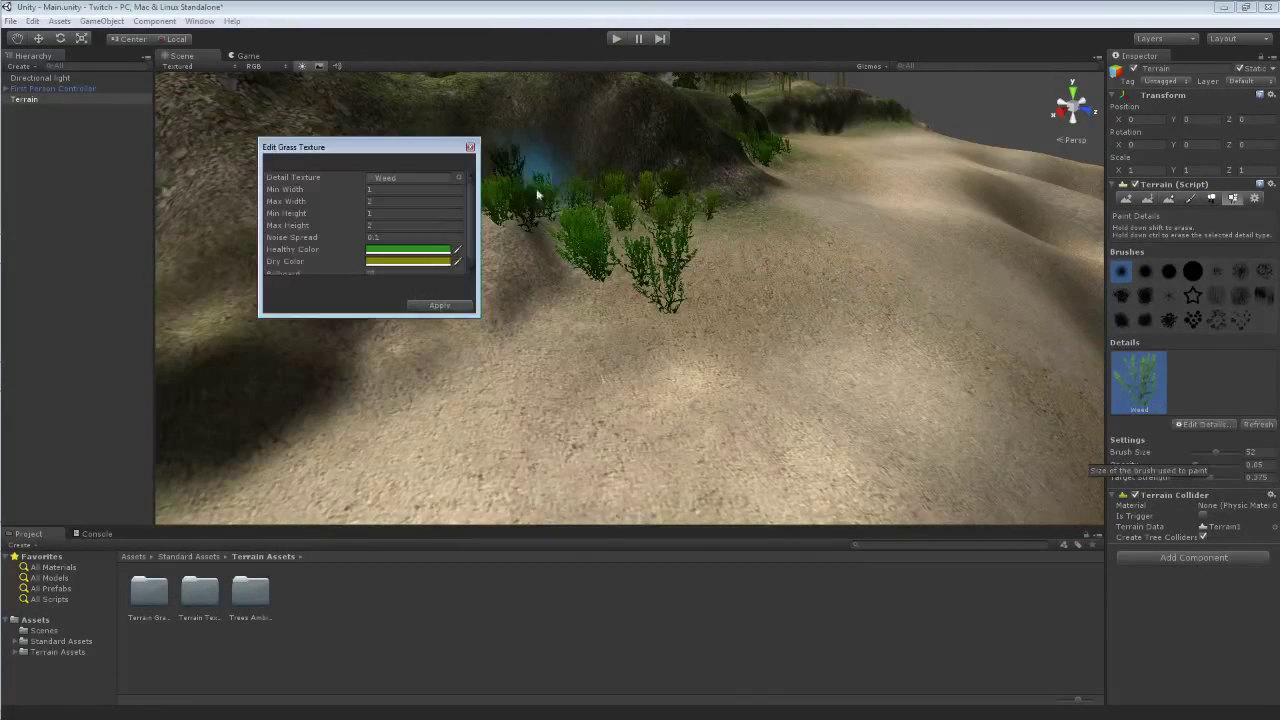
{"action": "scroll", "coordinate": [467, 230], "scroll_direction": "down", "scroll_amount": 1}
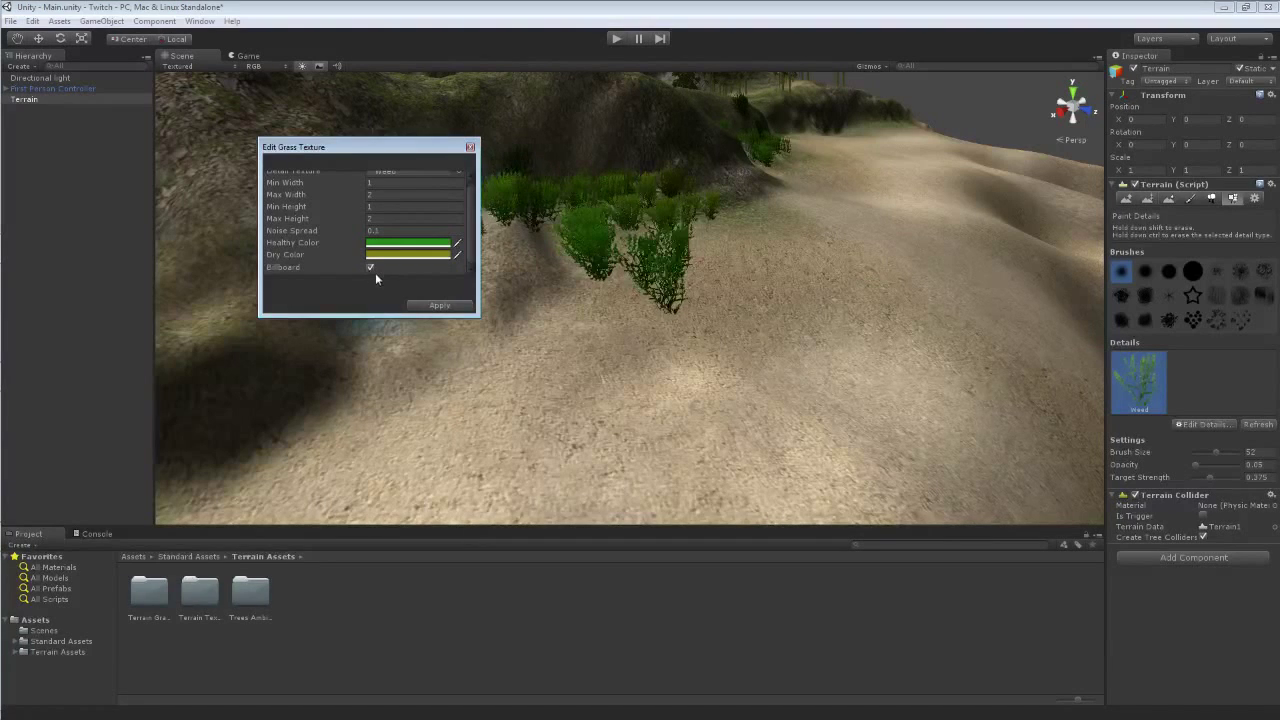
{"action": "left_click", "coordinate": [439, 305]}
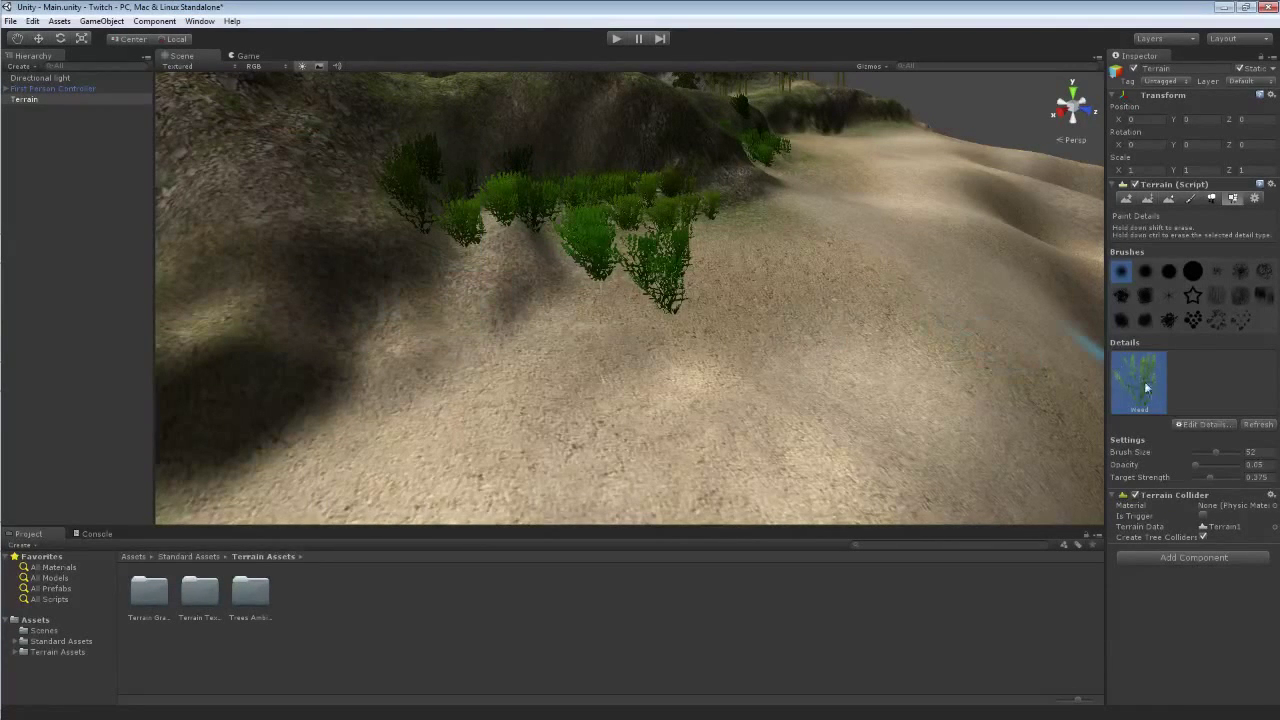
- Set the Weed grass texture's Min Width to 0.5, Min Height to 0.5 and Max Height to 4, and apply
{"action": "left_click", "coordinate": [1186, 425]}
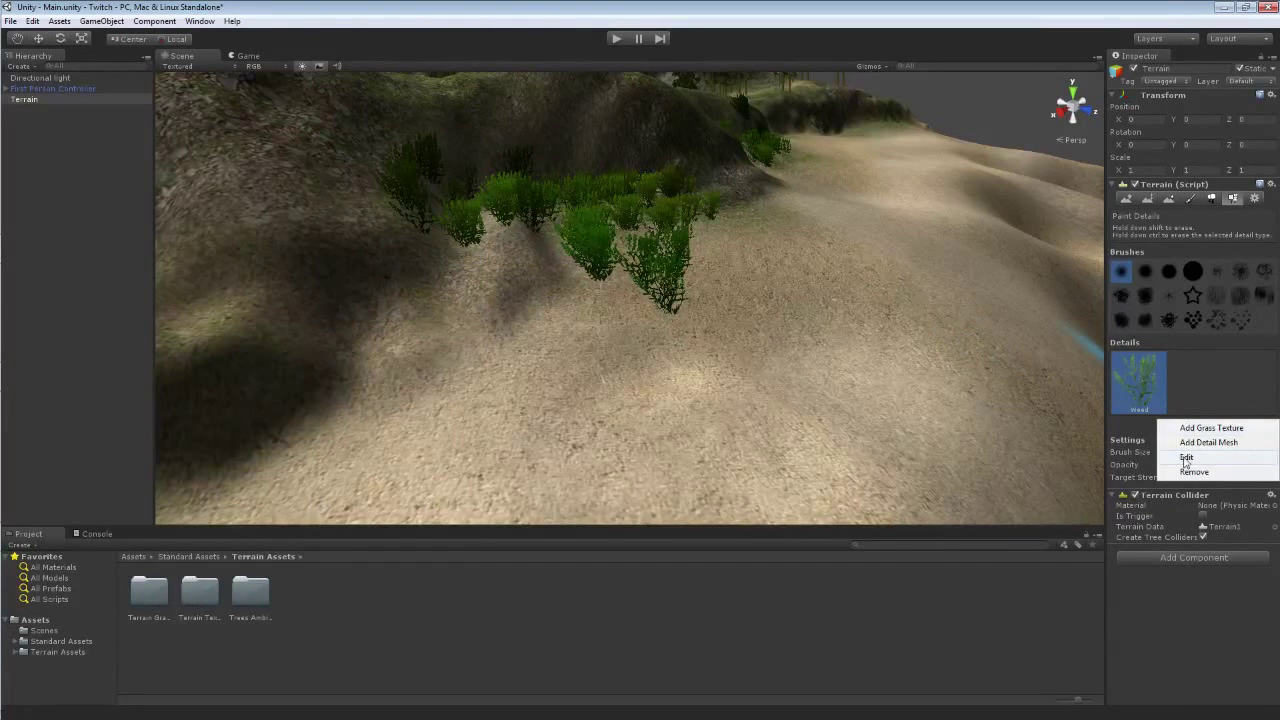
{"action": "left_click", "coordinate": [1186, 458]}
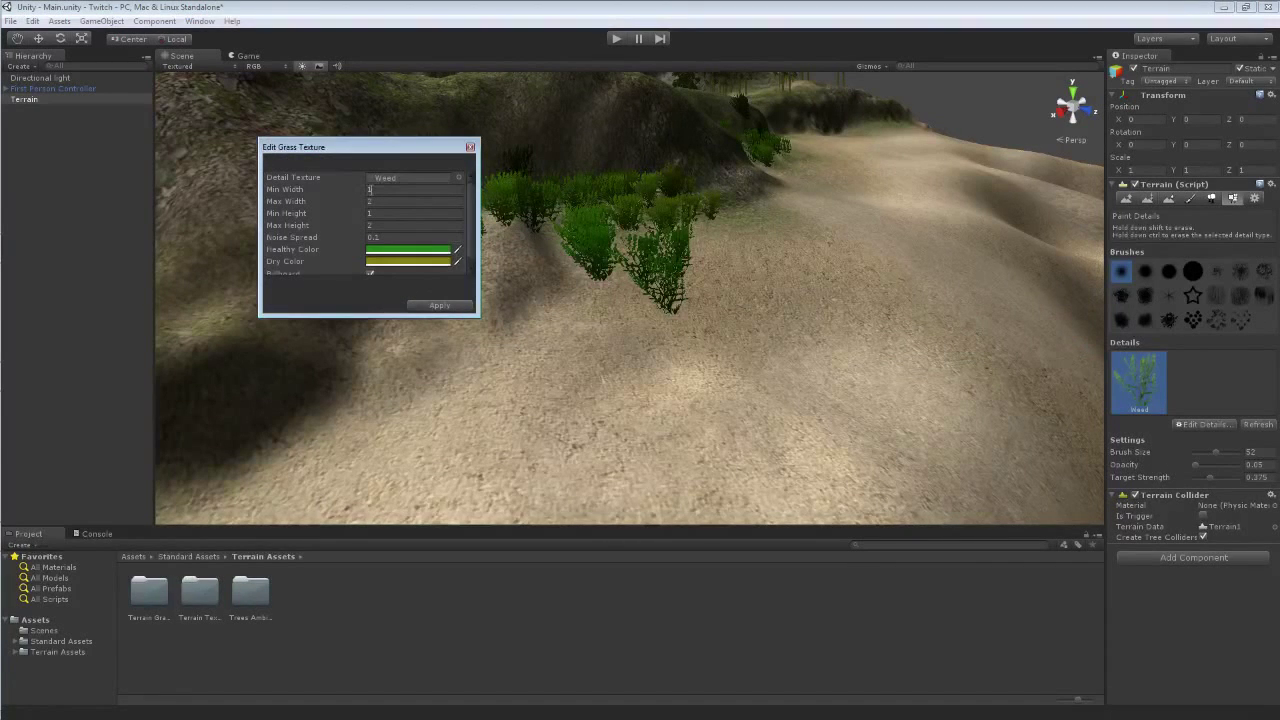
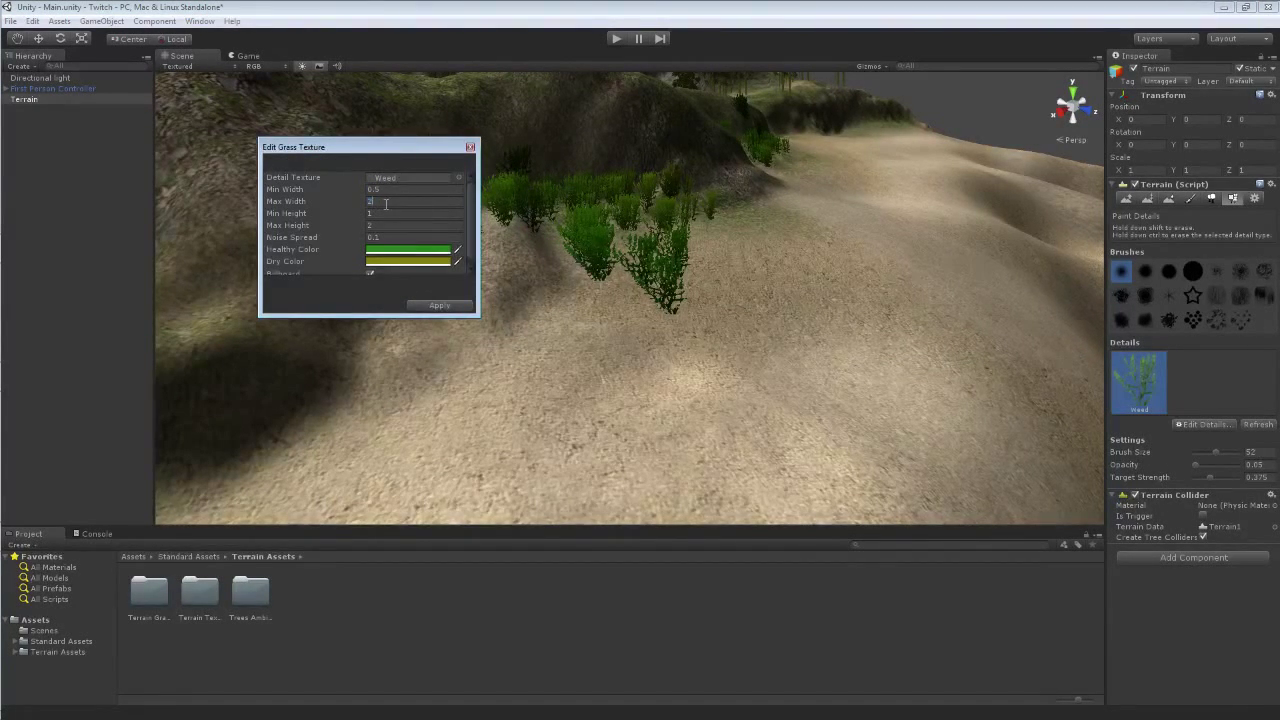
{"action": "type", "text": ".5"}
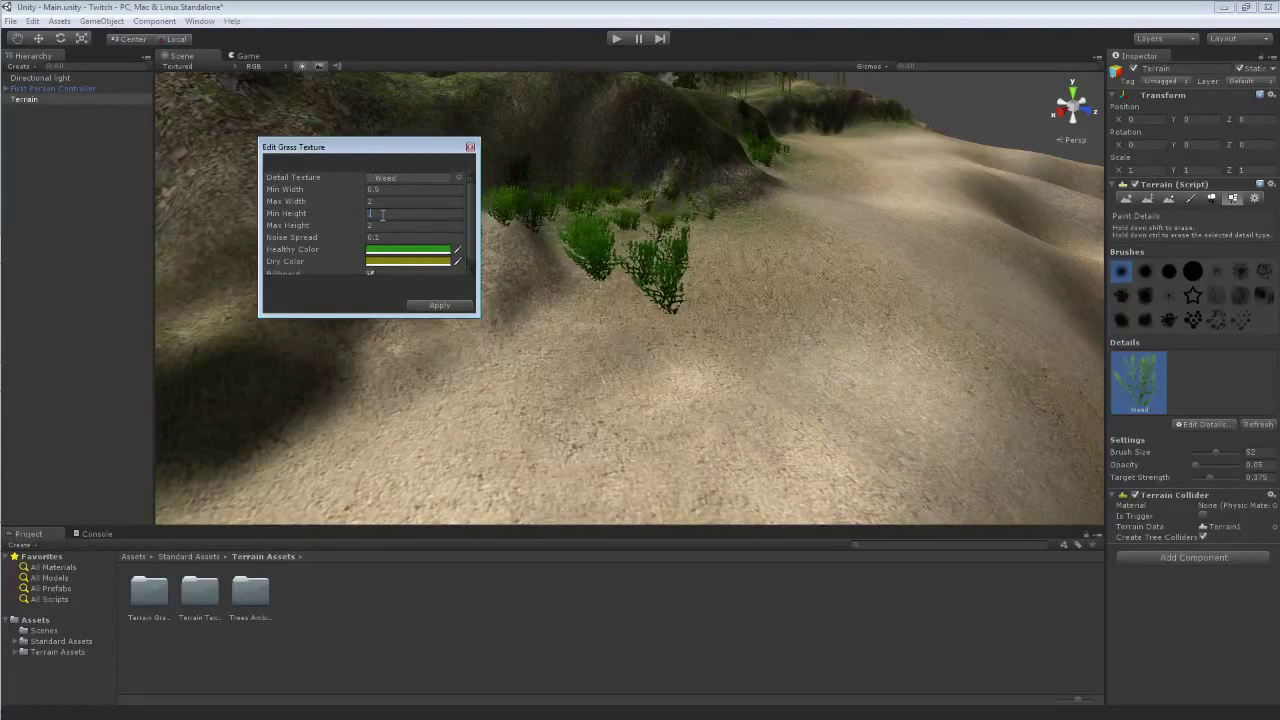
{"action": "type", "text": "4"}
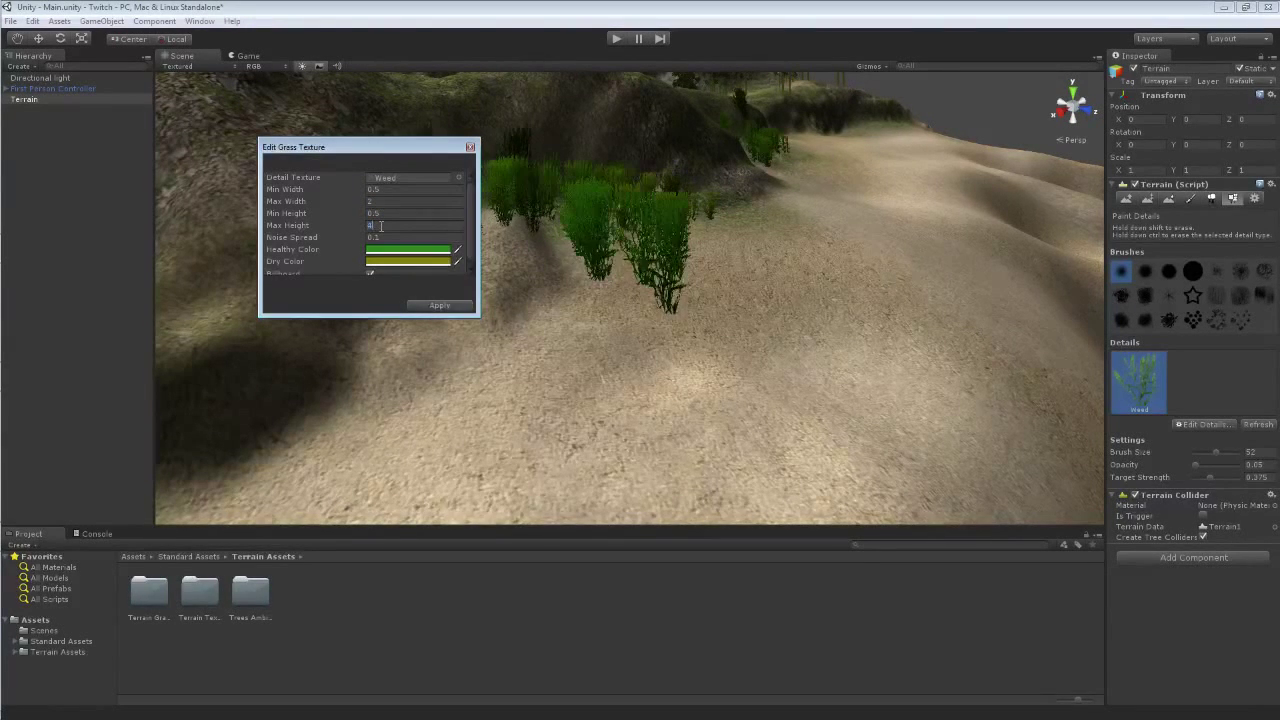
{"action": "left_click", "coordinate": [436, 304]}
- Play-test the resized billboard Weed by walking up to the clumps and looking around, and stop play mode
{"action": "left_click", "coordinate": [615, 39]}
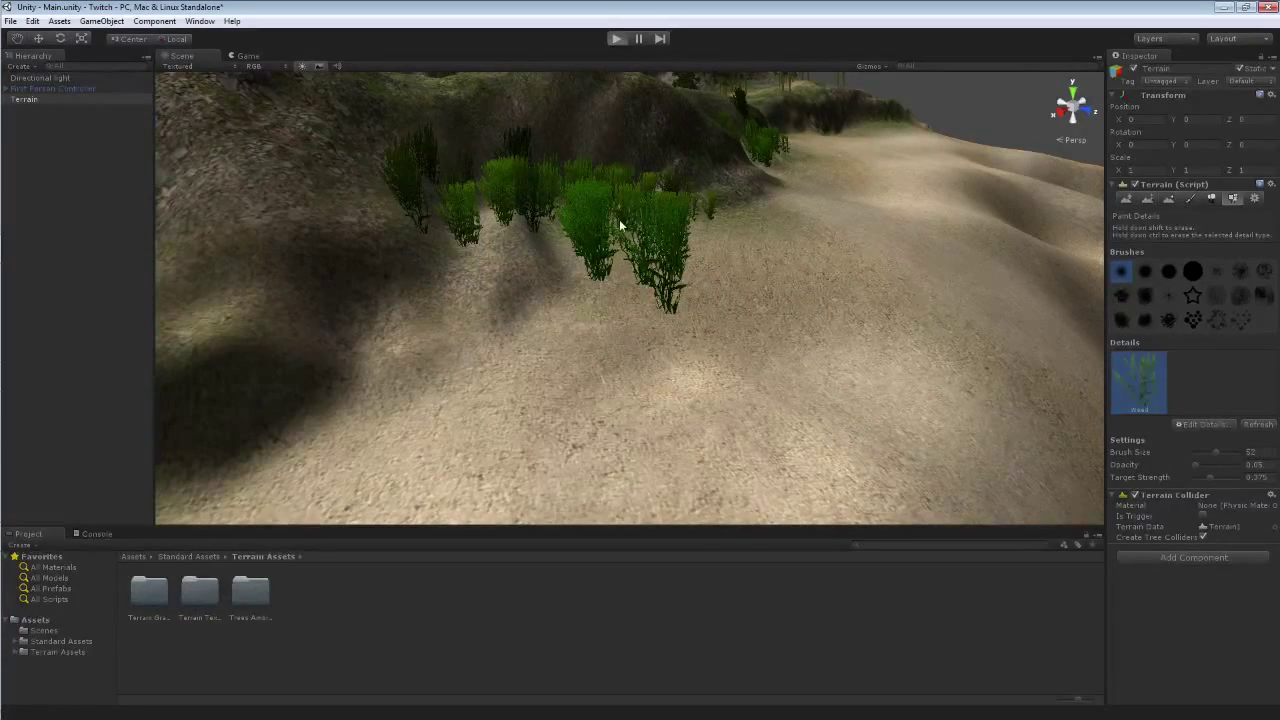
{"action": "key", "text": "w"}
{"action": "key", "text": "w"}
{"action": "key", "text": "w"}
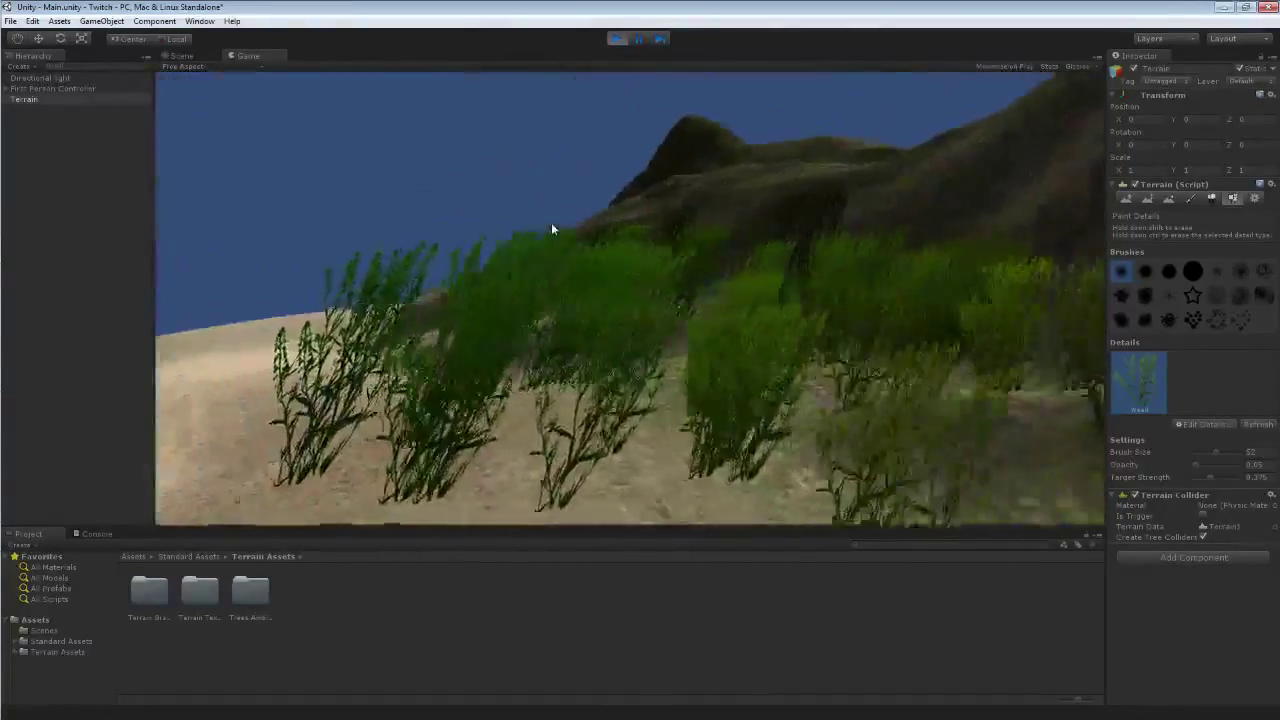
{"action": "key", "text": "w"}
{"action": "key", "text": "s"}
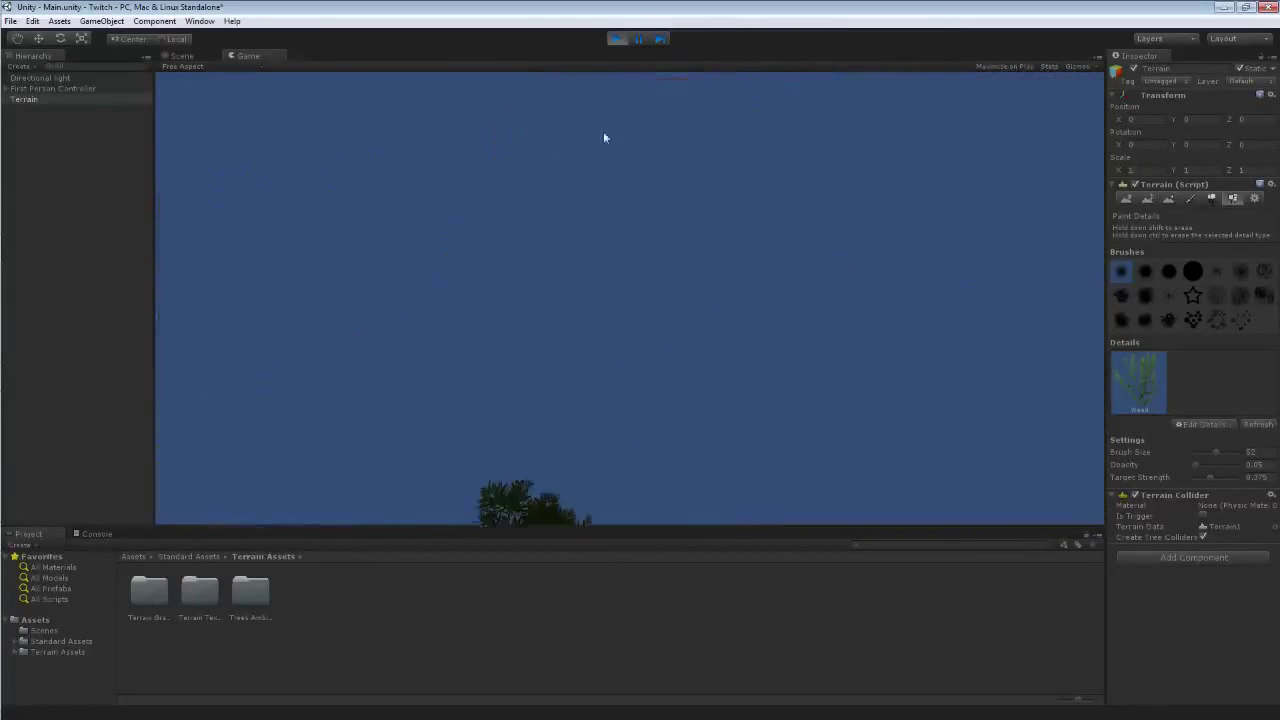
{"action": "left_click", "coordinate": [616, 38]}
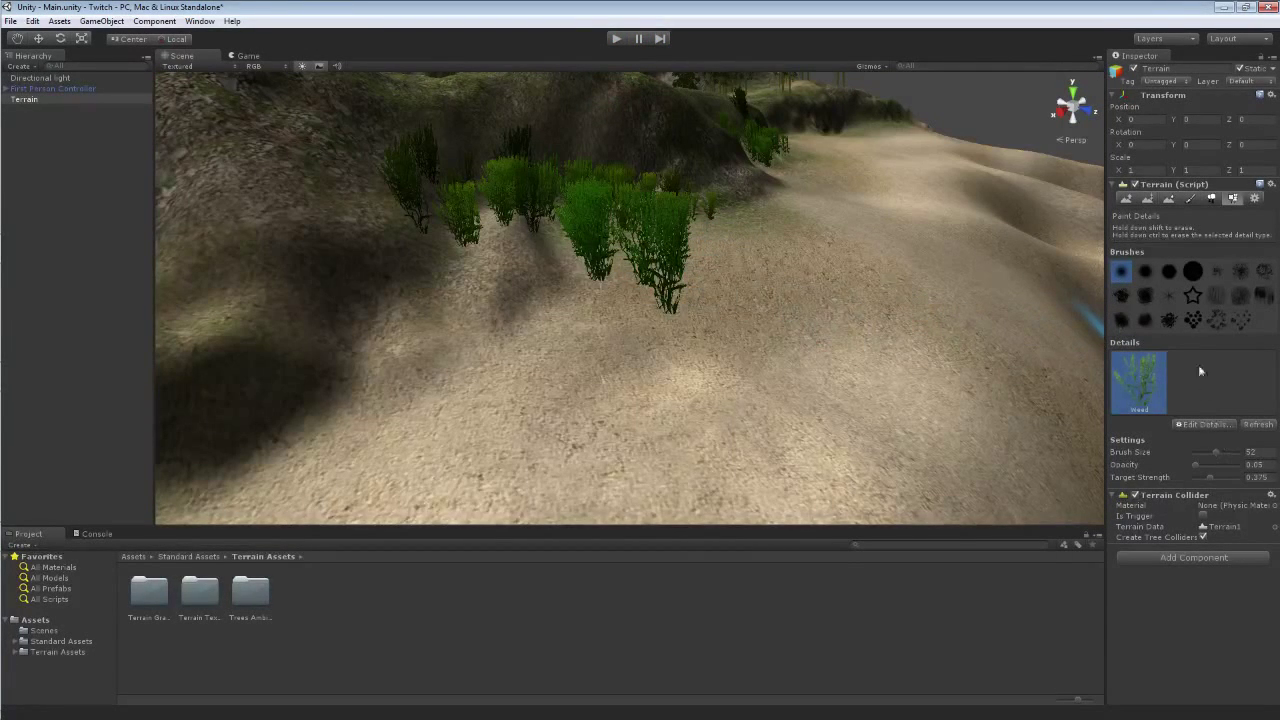
- Lower the detail brush opacity to 0.01 and thin out the Weed patch at the hill's foot by erasing some clumps
{"action": "left_click_drag", "start_coordinate": [1197, 466], "coordinate": [1194, 465]}
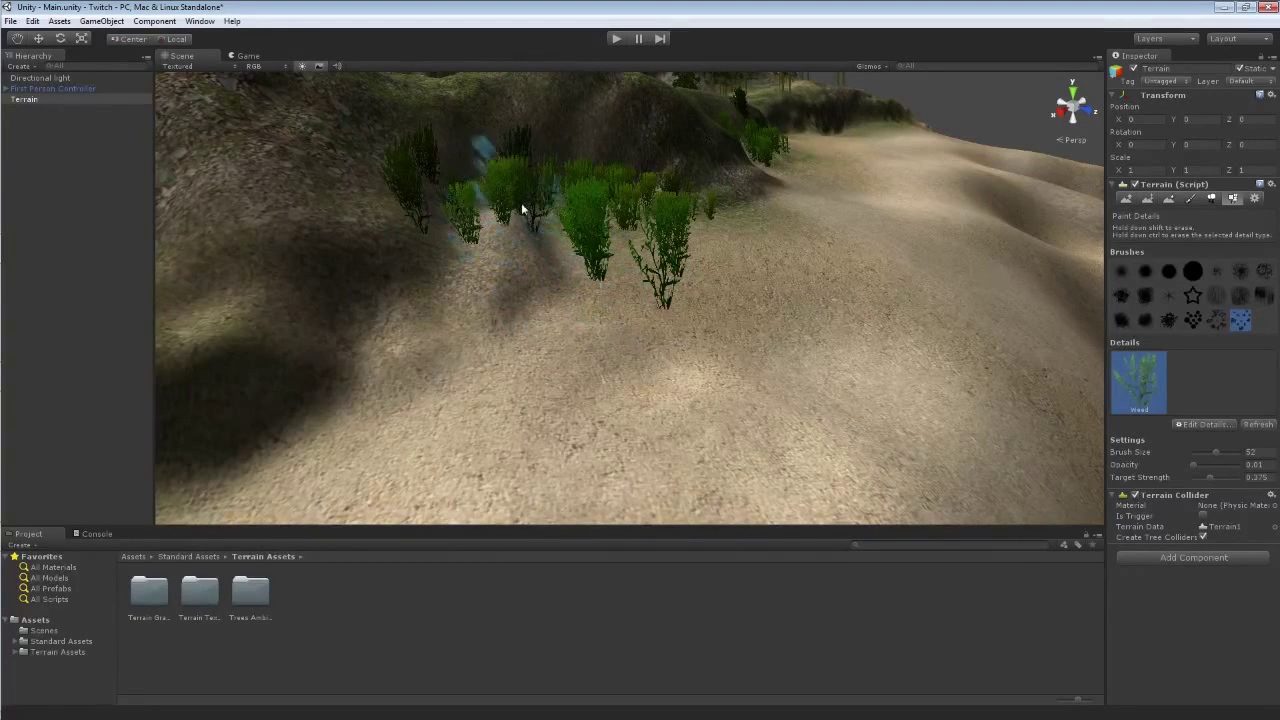
{"action": "mouse_move", "coordinate": [610, 285]}
{"action": "left_mouse_down", "text": "alt"}
{"action": "mouse_move", "coordinate": [808, 306]}
{"action": "mouse_move", "coordinate": [767, 290]}
{"action": "mouse_move", "coordinate": [737, 252]}
{"action": "mouse_move", "coordinate": [523, 249]}
{"action": "left_mouse_up", "text": "alt"}
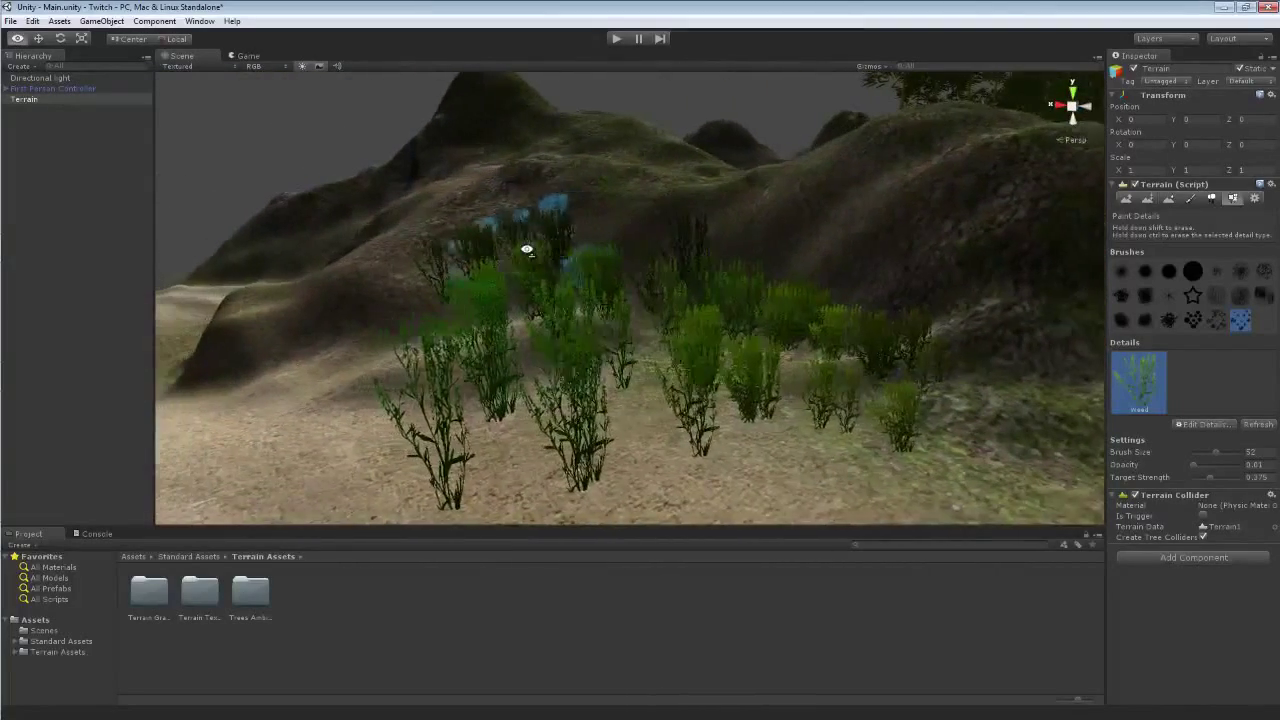
{"action": "left_click_drag", "start_coordinate": [605, 470], "coordinate": [600, 497], "text": "shift"}
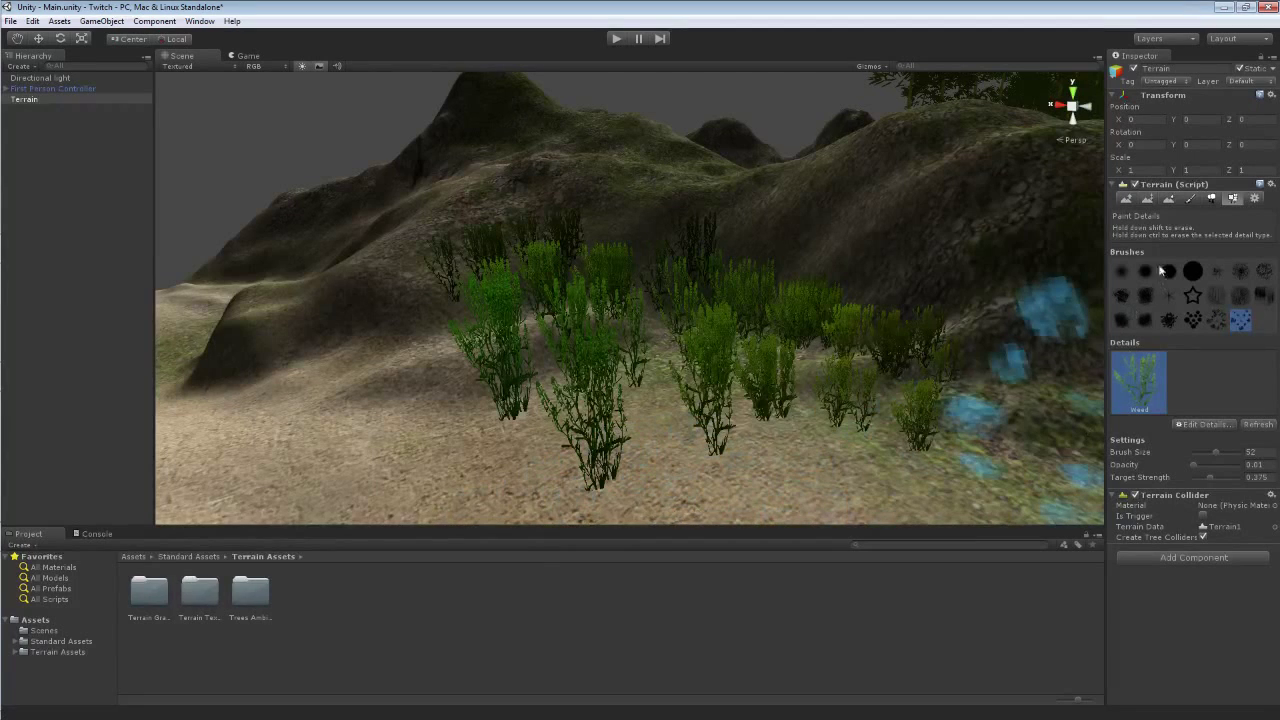
{"action": "left_click", "coordinate": [1121, 270]}
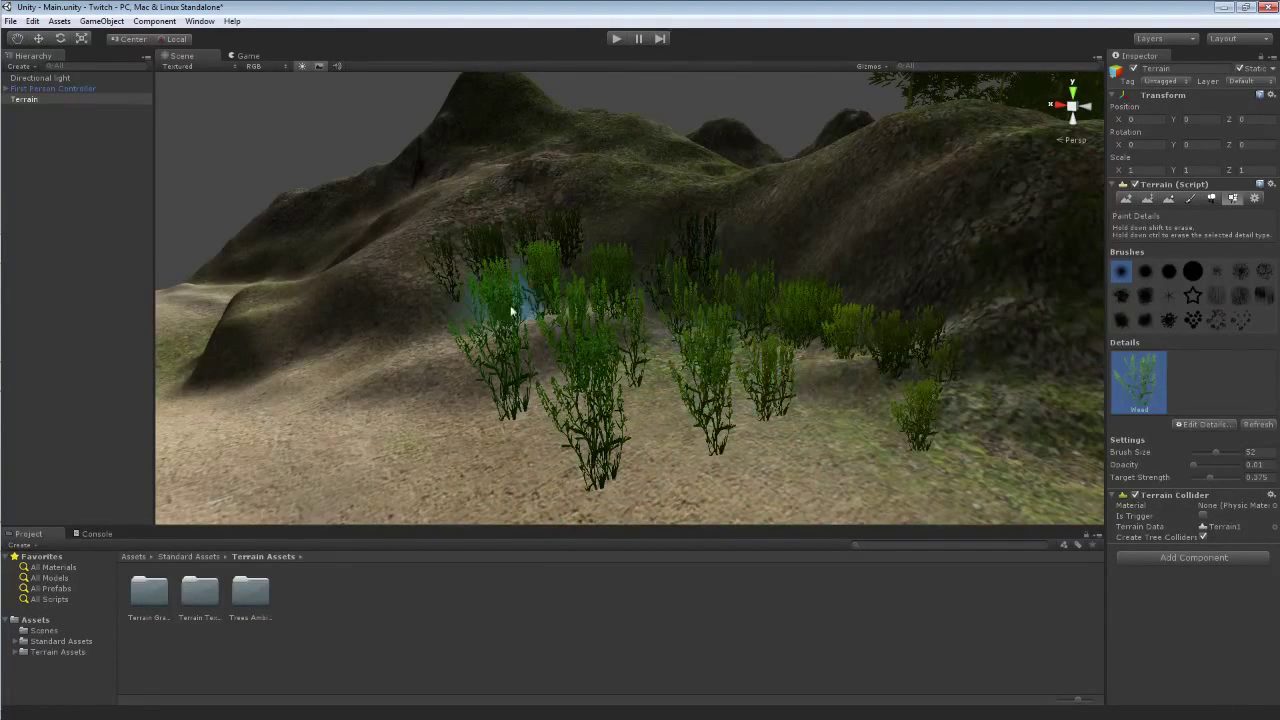
- Paint a dense Weed field around the First Person Controller with brush size 95, opacity 0.44 and target strength 1
{"action": "right_click_drag", "start_coordinate": [502, 430], "coordinate": [570, 468]}
{"action": "left_click_drag", "start_coordinate": [1207, 478], "coordinate": [1243, 478]}
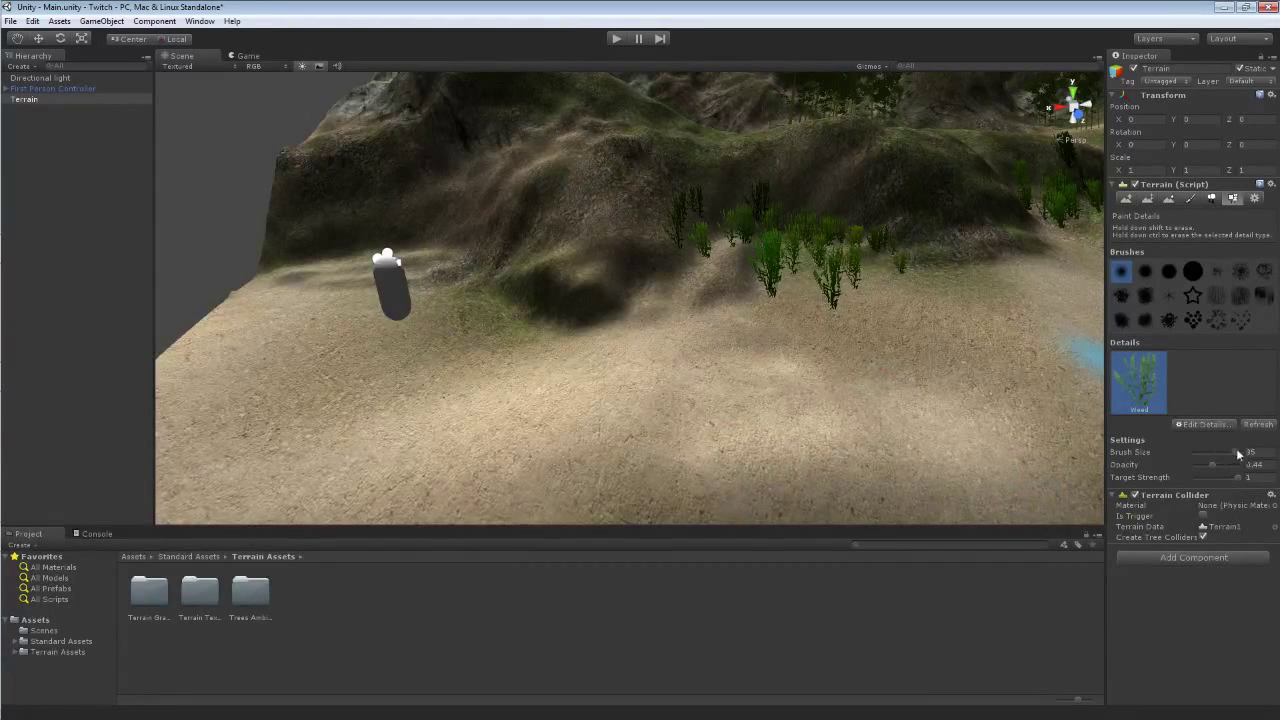
{"action": "mouse_move", "coordinate": [633, 399]}
{"action": "left_mouse_down"}
{"action": "mouse_move", "coordinate": [1014, 346]}
{"action": "mouse_move", "coordinate": [666, 309]}
{"action": "mouse_move", "coordinate": [475, 427]}
{"action": "left_mouse_up"}
{"action": "right_click_drag", "start_coordinate": [230, 419], "coordinate": [585, 330]}
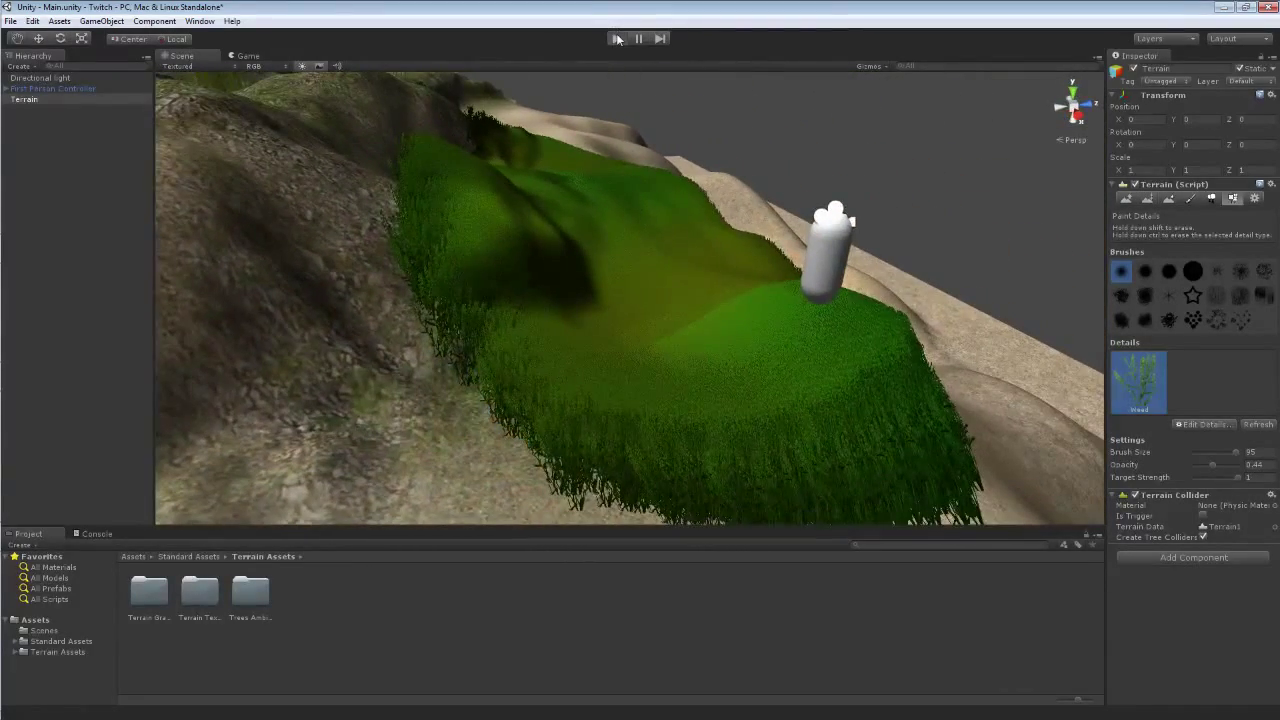
- Play-test the dense Weed field by walking through it, and stop play mode
{"action": "left_click", "coordinate": [617, 39]}
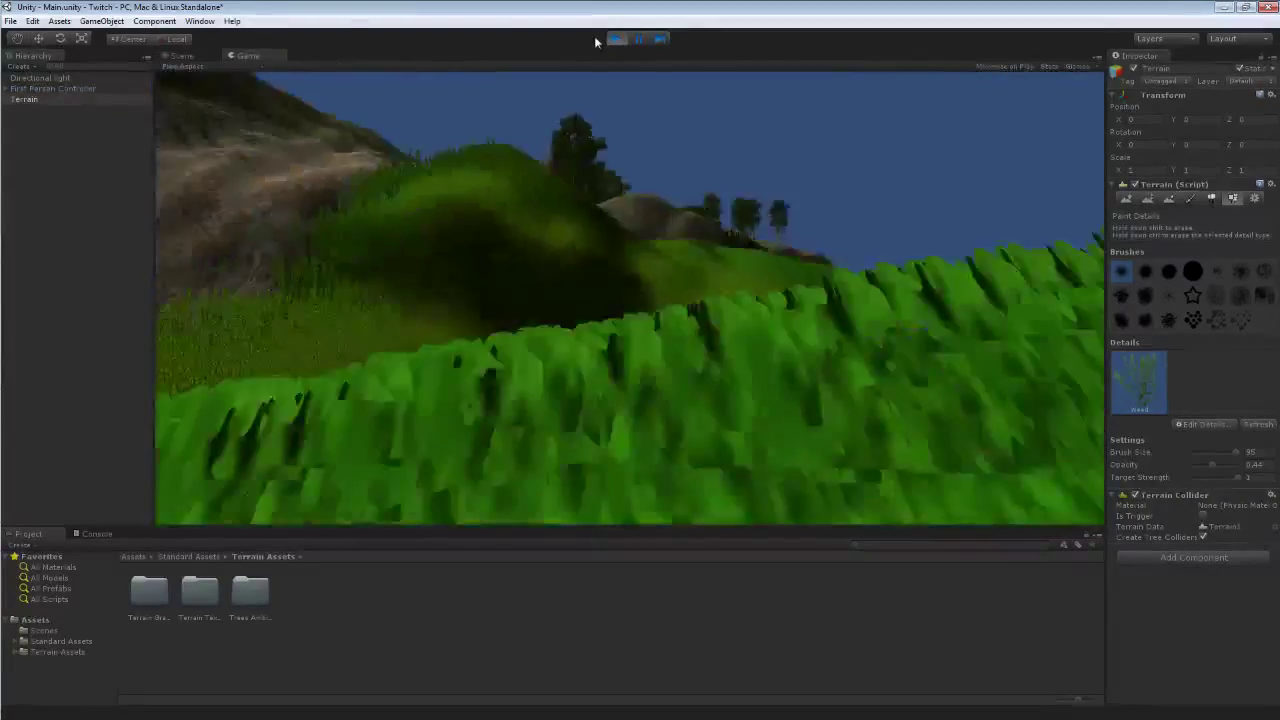
{"action": "key", "text": "w"}
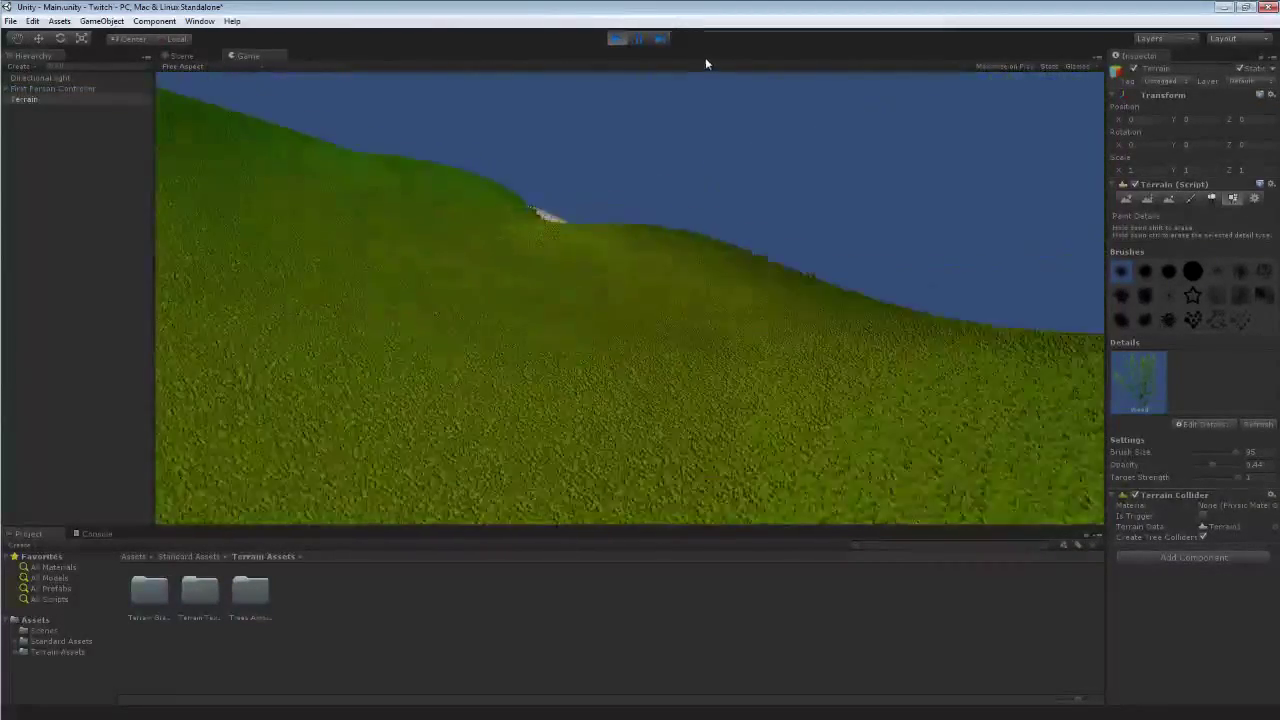
{"action": "key", "text": "w"}
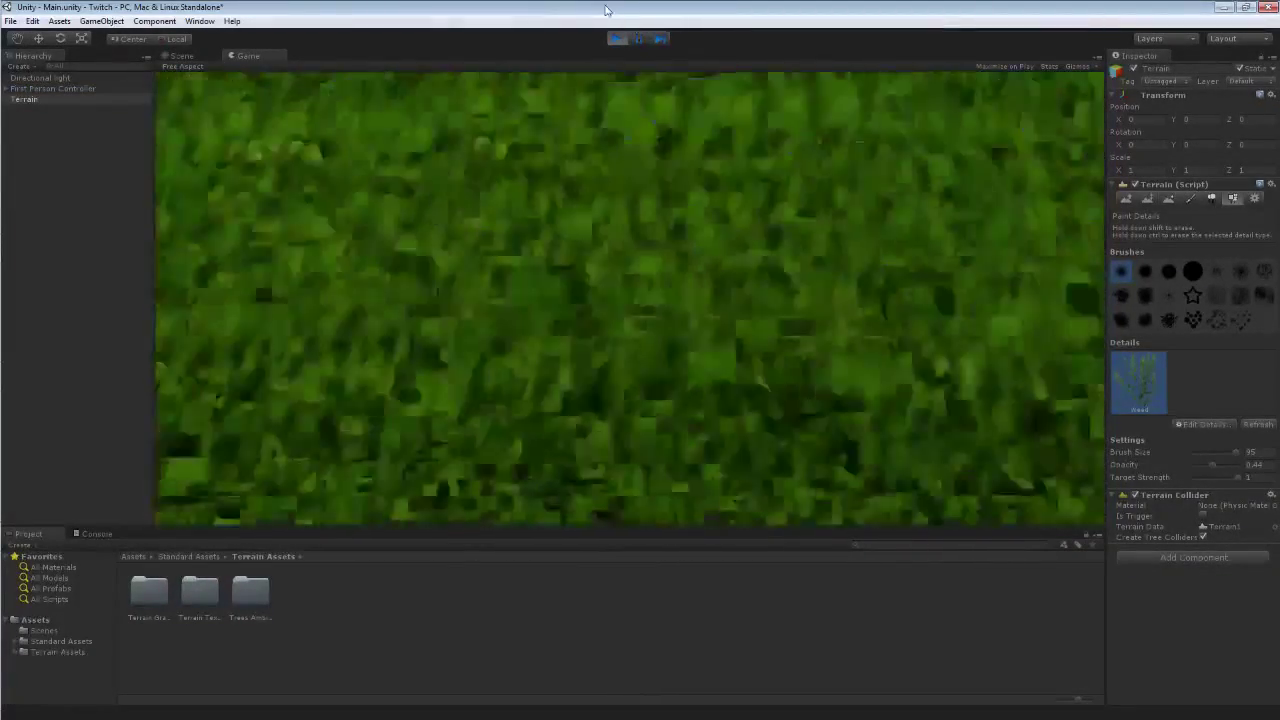
{"action": "key", "text": "w"}
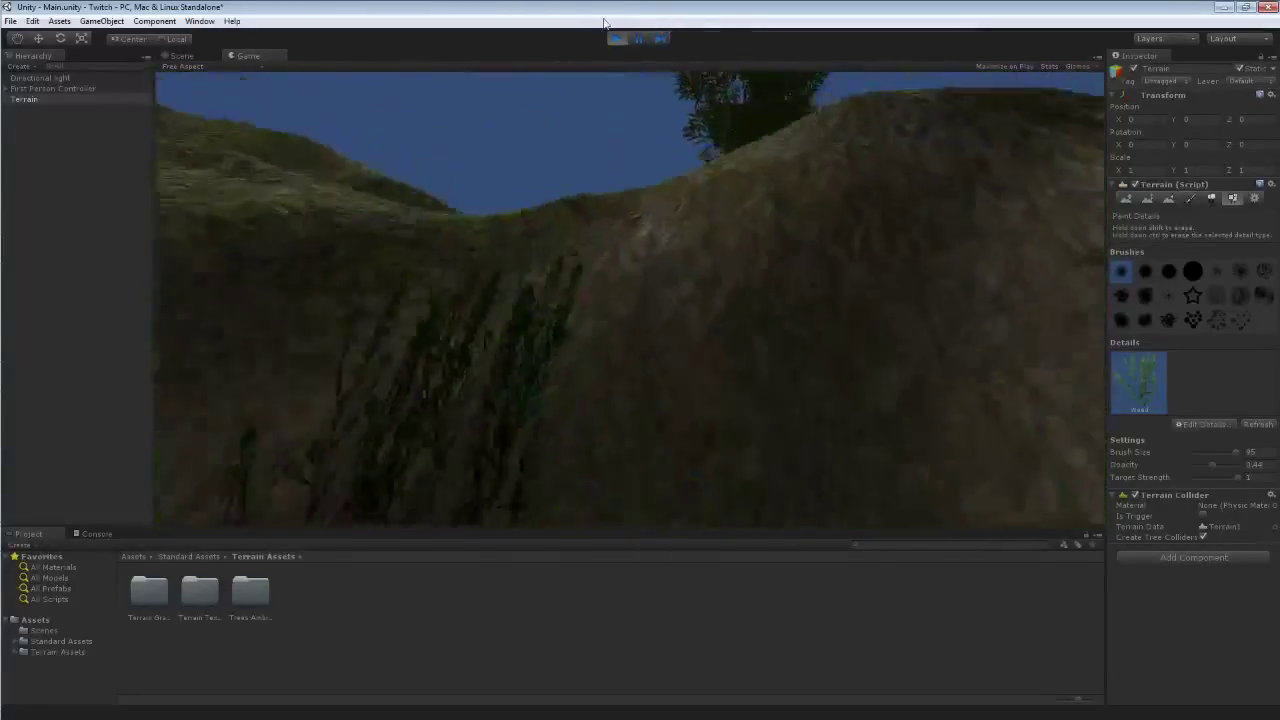
{"action": "key", "text": "w"}
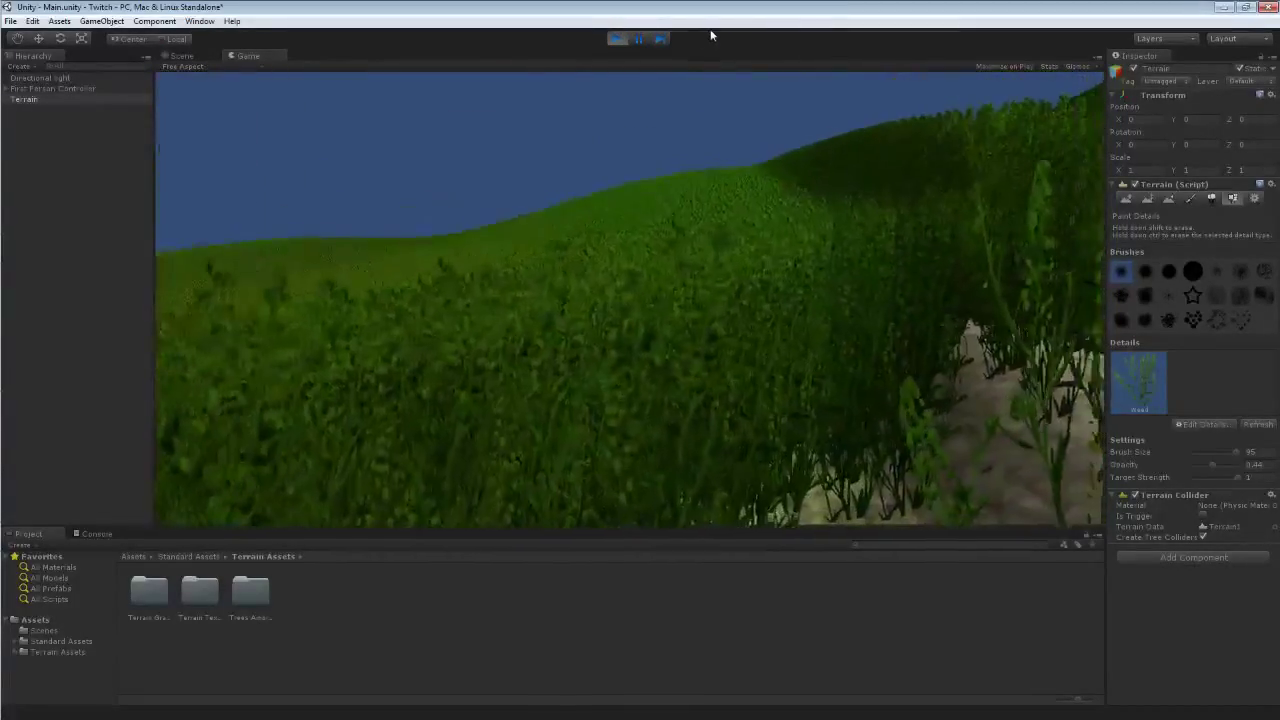
{"action": "key", "text": "w"}
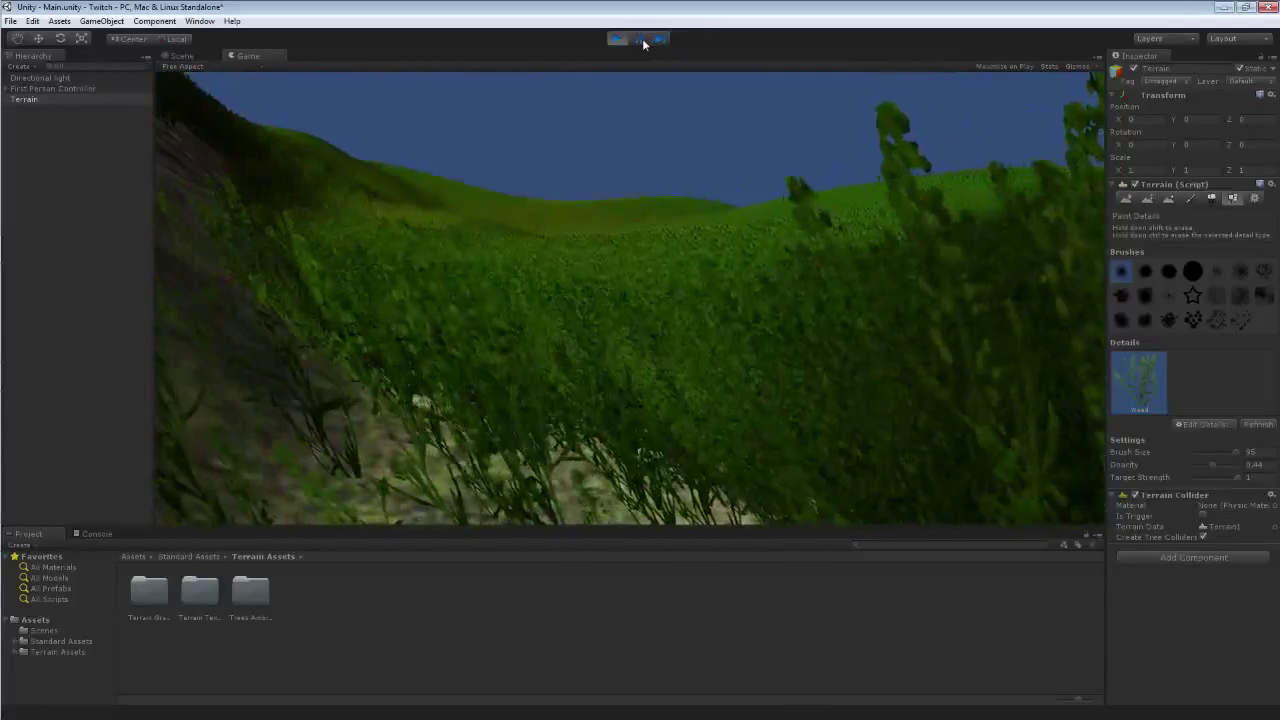
{"action": "left_click", "coordinate": [616, 39]}
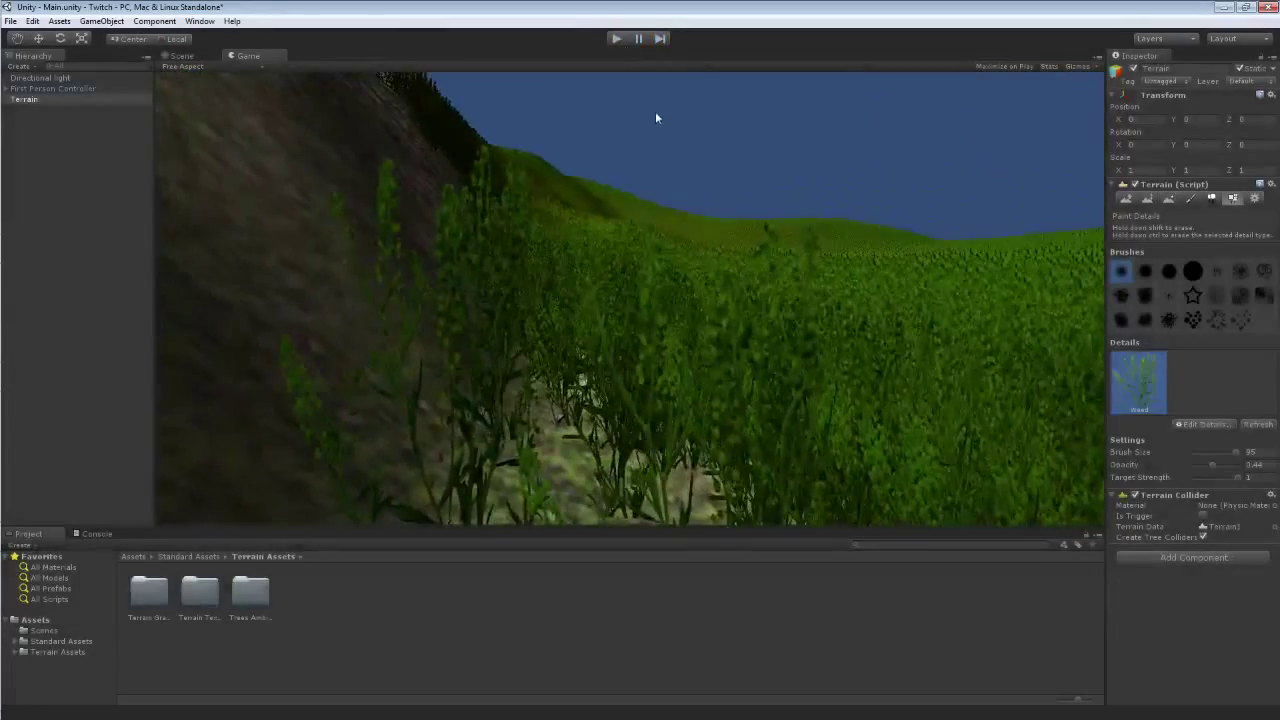
- Undo the dense Weed painting around the First Person Controller
{"action": "key", "text": "ctrl+z"}
{"action": "key", "text": "ctrl+z"}
{"action": "key", "text": "ctrl+z"}
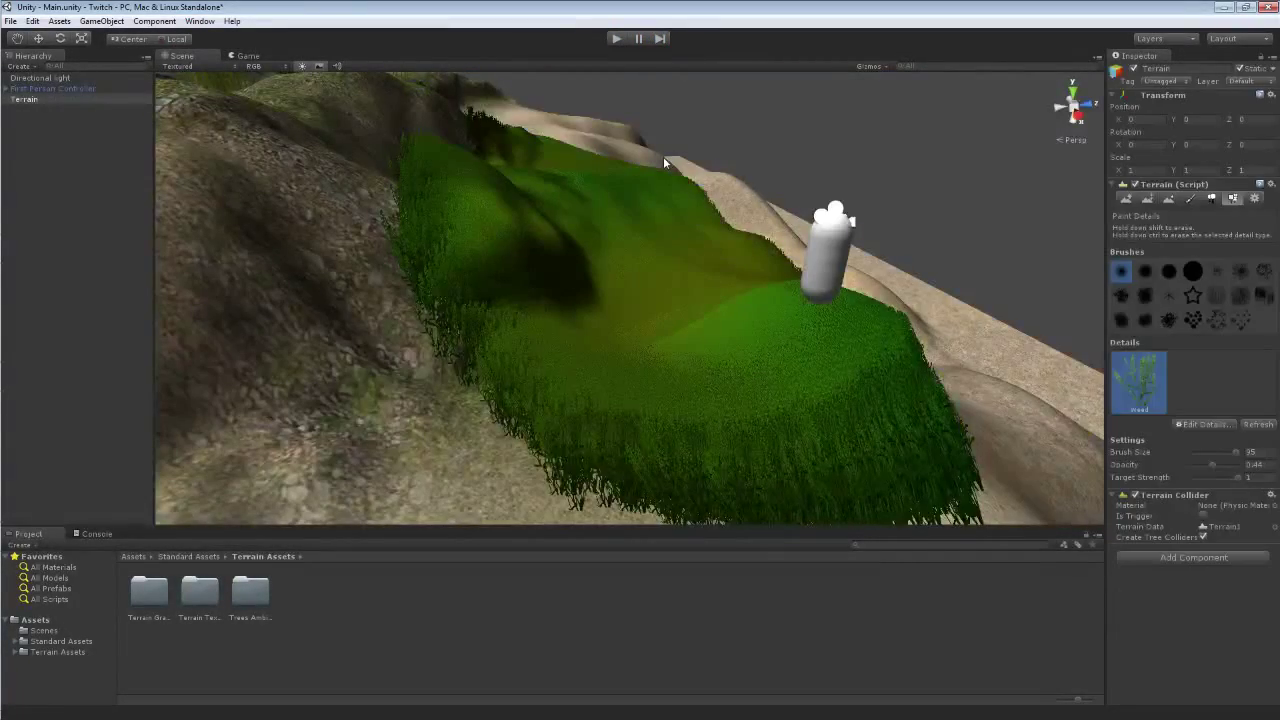
{"action": "right_click_drag", "start_coordinate": [663, 156], "coordinate": [700, 300]}
{"action": "key", "text": "w"}
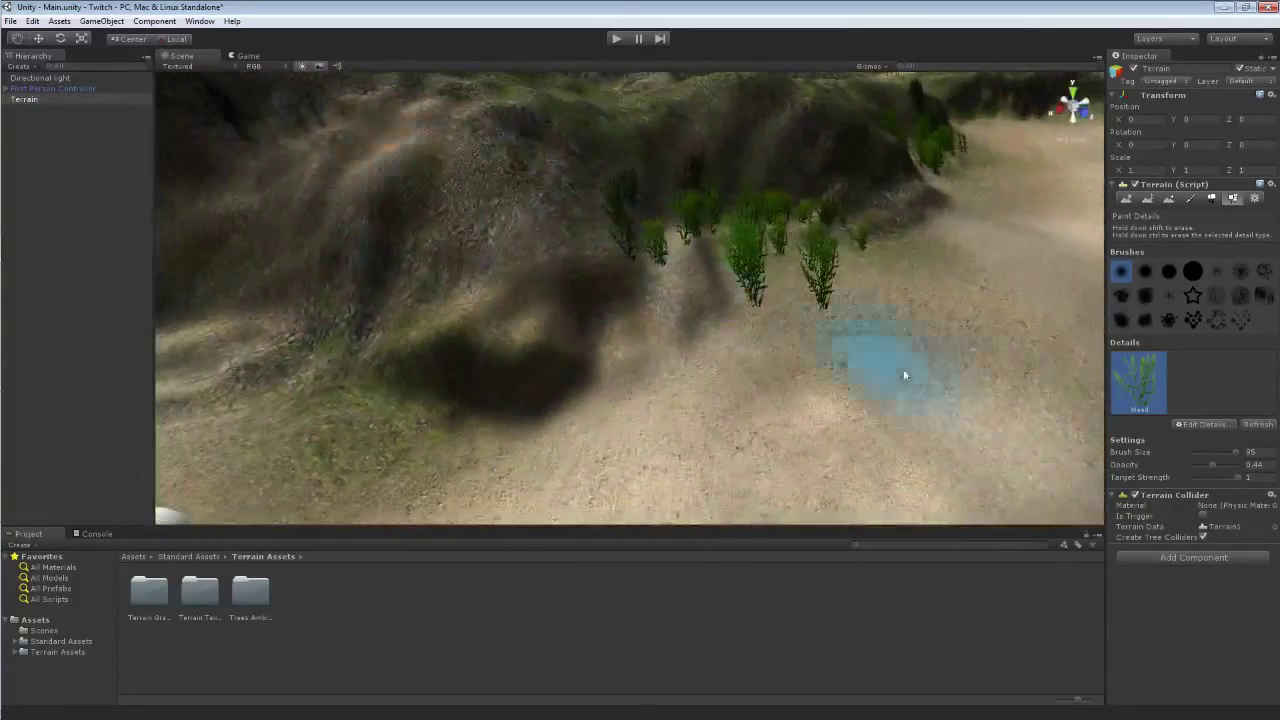
- Start a new grass texture for the terrain details and assign WhiteFlowers as its Detail Texture
{"action": "left_click", "coordinate": [1200, 424]}
{"action": "left_click", "coordinate": [1183, 428]}
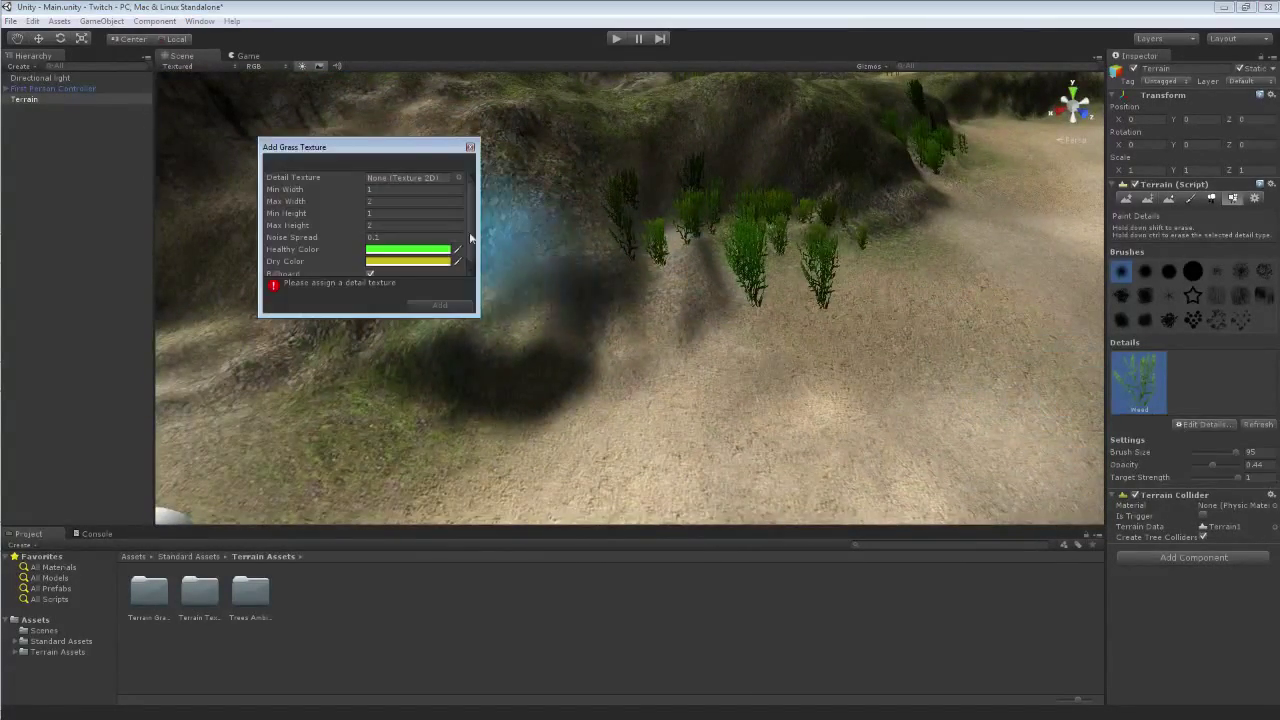
{"action": "left_click", "coordinate": [457, 178]}
{"action": "double_click", "coordinate": [943, 309]}
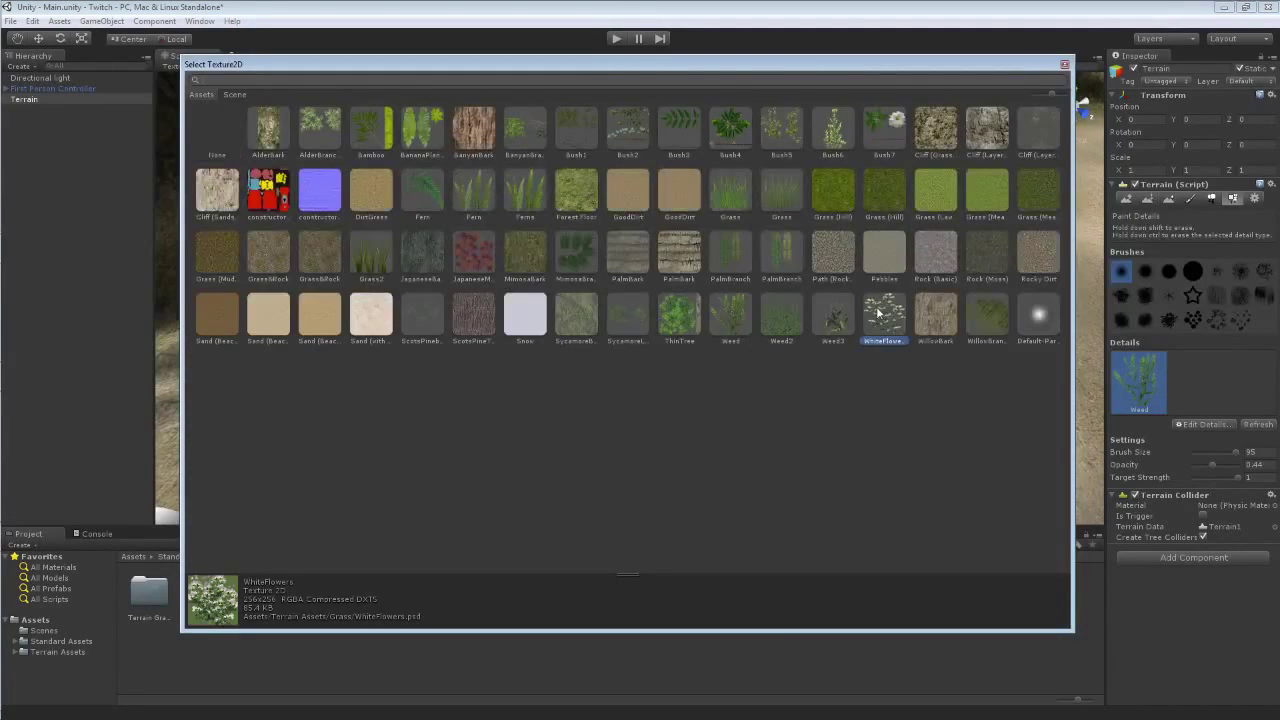
- Change the WhiteFlowers grass texture's Healthy Color to bright red and add it to the terrain details
{"action": "left_click", "coordinate": [408, 249]}
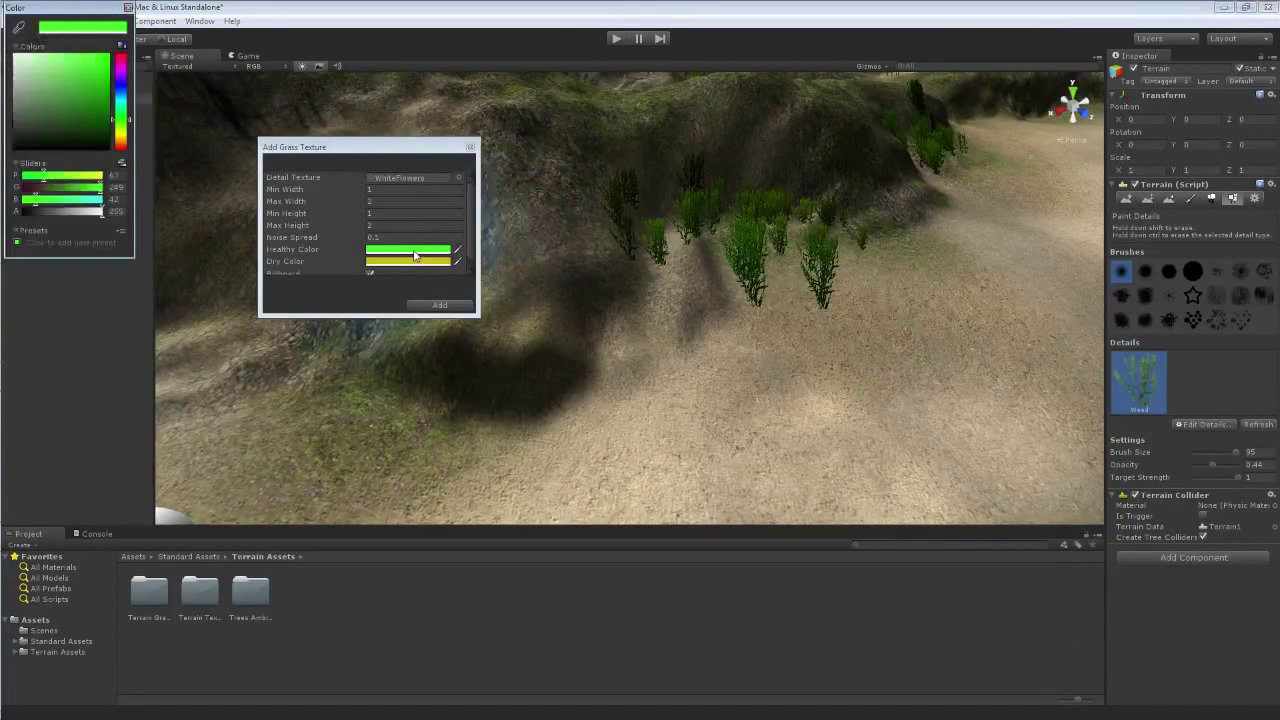
{"action": "mouse_move", "coordinate": [80, 93]}
{"action": "left_mouse_down"}
{"action": "mouse_move", "coordinate": [56, 80]}
{"action": "mouse_move", "coordinate": [88, 76]}
{"action": "left_mouse_up"}
{"action": "left_click", "coordinate": [121, 66]}
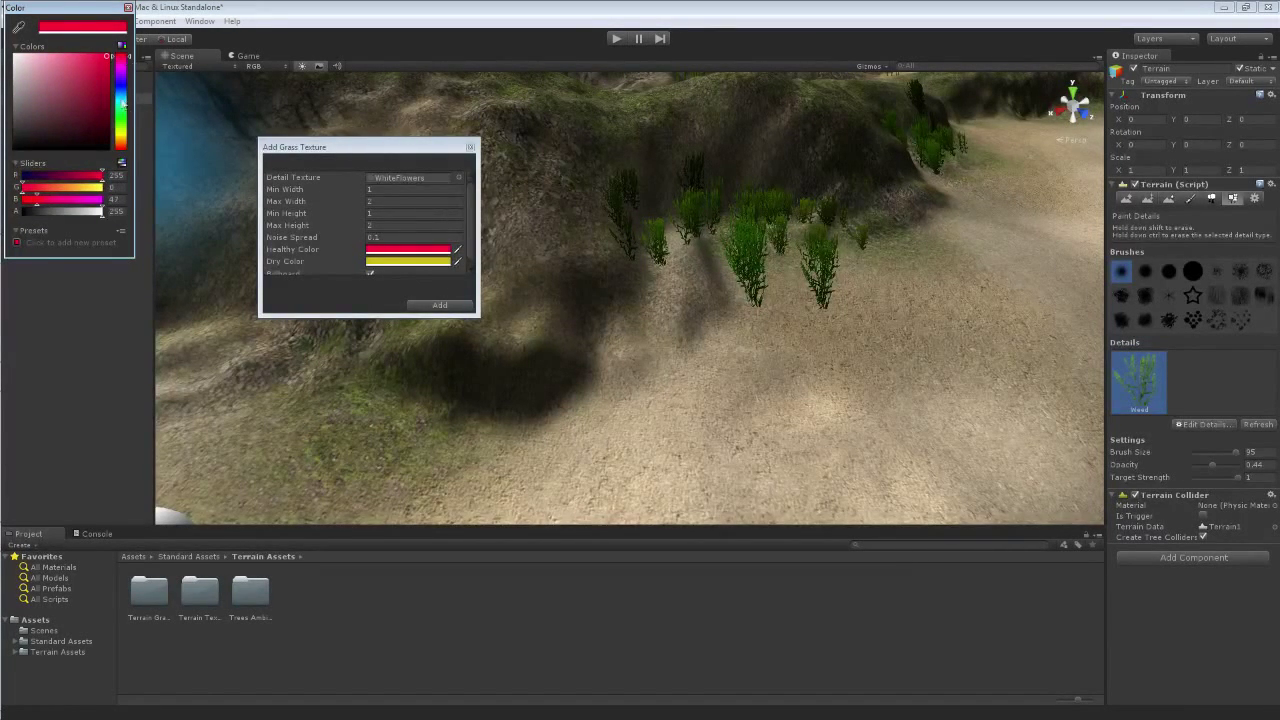
{"action": "left_click", "coordinate": [127, 8]}
{"action": "left_click", "coordinate": [439, 305]}
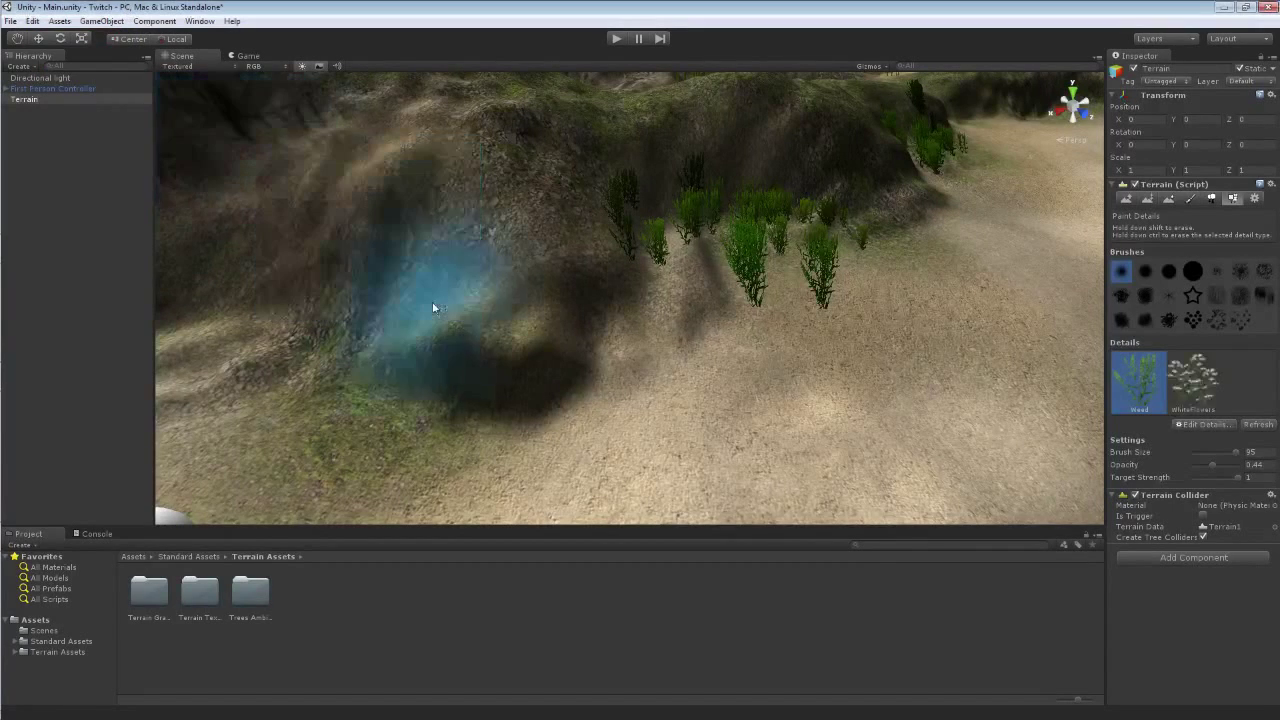
- Paint scattered WhiteFlowers among both Weed patches with a speckled brush at size 17, opacity 0.02 and target strength 0.375
{"action": "left_click", "coordinate": [1196, 390]}
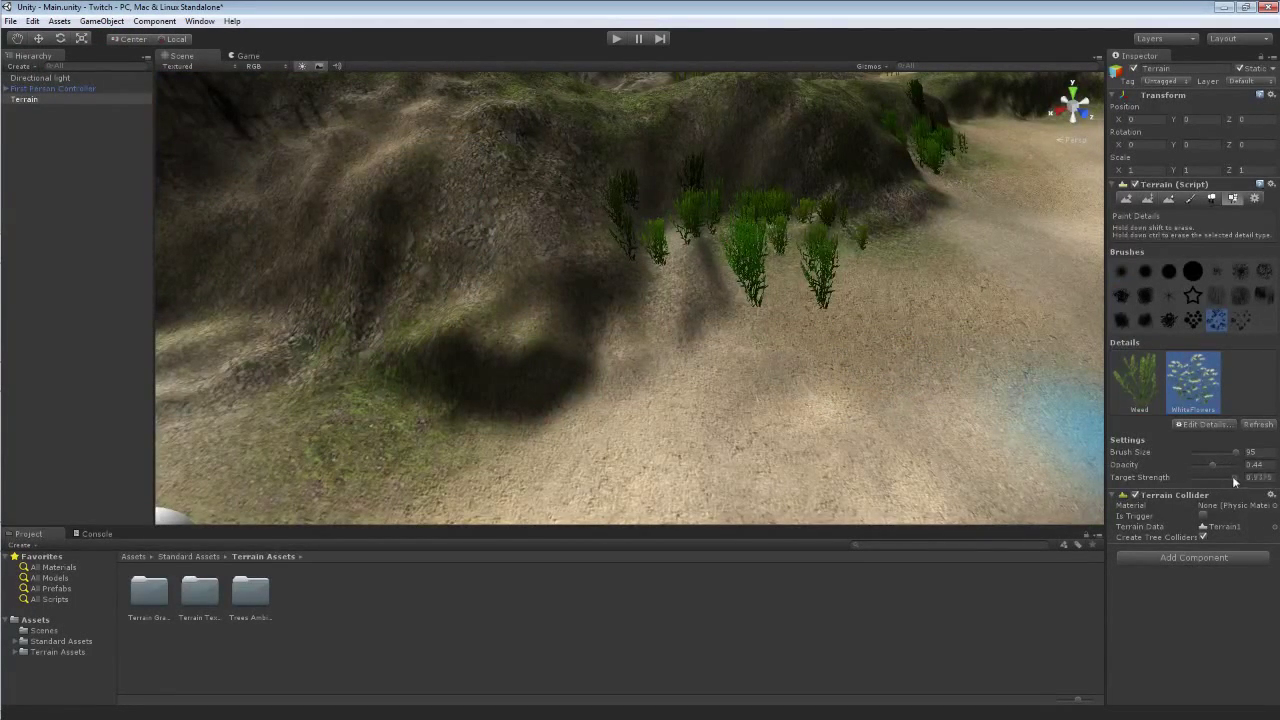
{"action": "left_click_drag", "start_coordinate": [1212, 464], "coordinate": [1198, 467]}
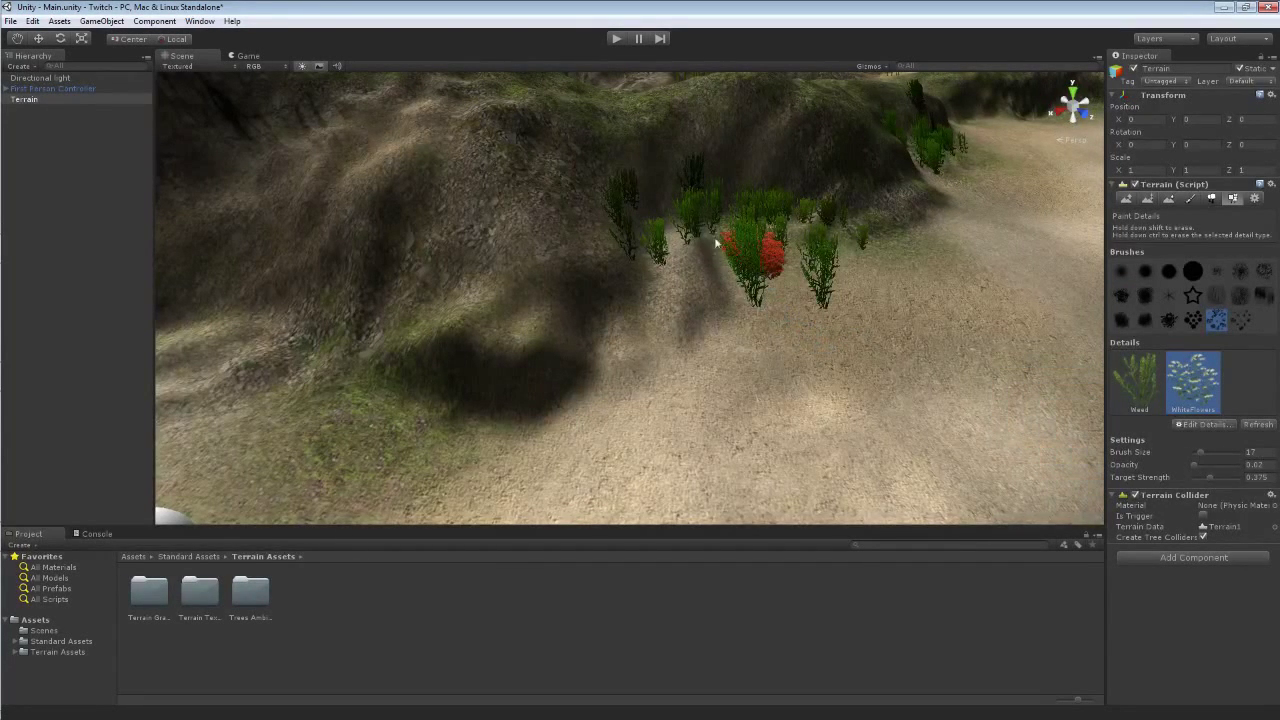
{"action": "right_click_drag", "start_coordinate": [818, 211], "coordinate": [811, 247]}
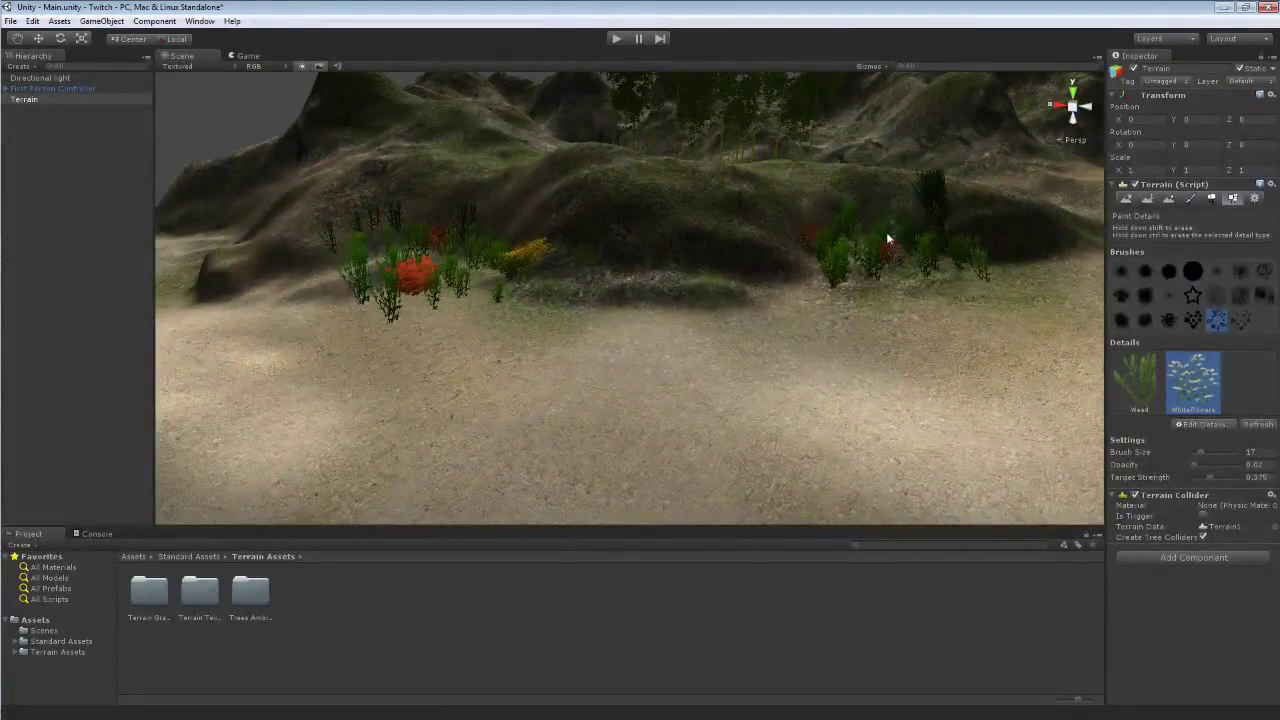
{"action": "right_click_drag", "start_coordinate": [948, 256], "coordinate": [839, 350]}
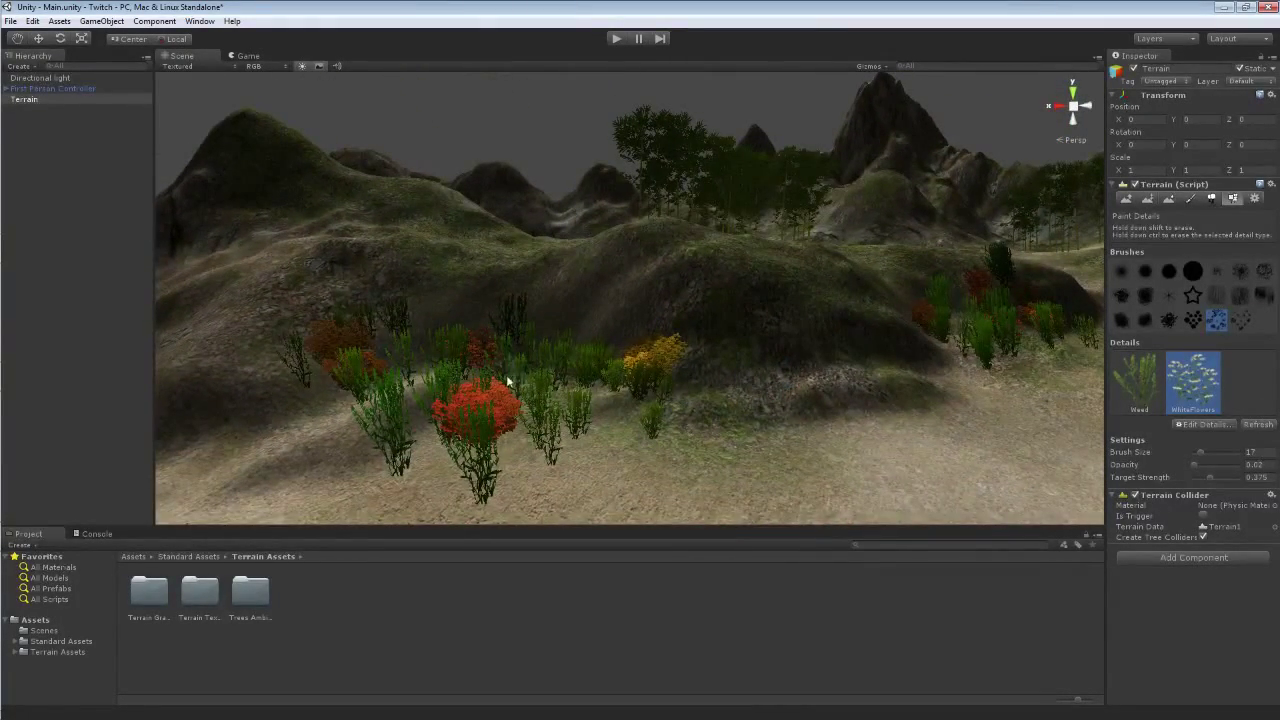
{"action": "right_click_drag", "start_coordinate": [752, 368], "coordinate": [693, 460]}
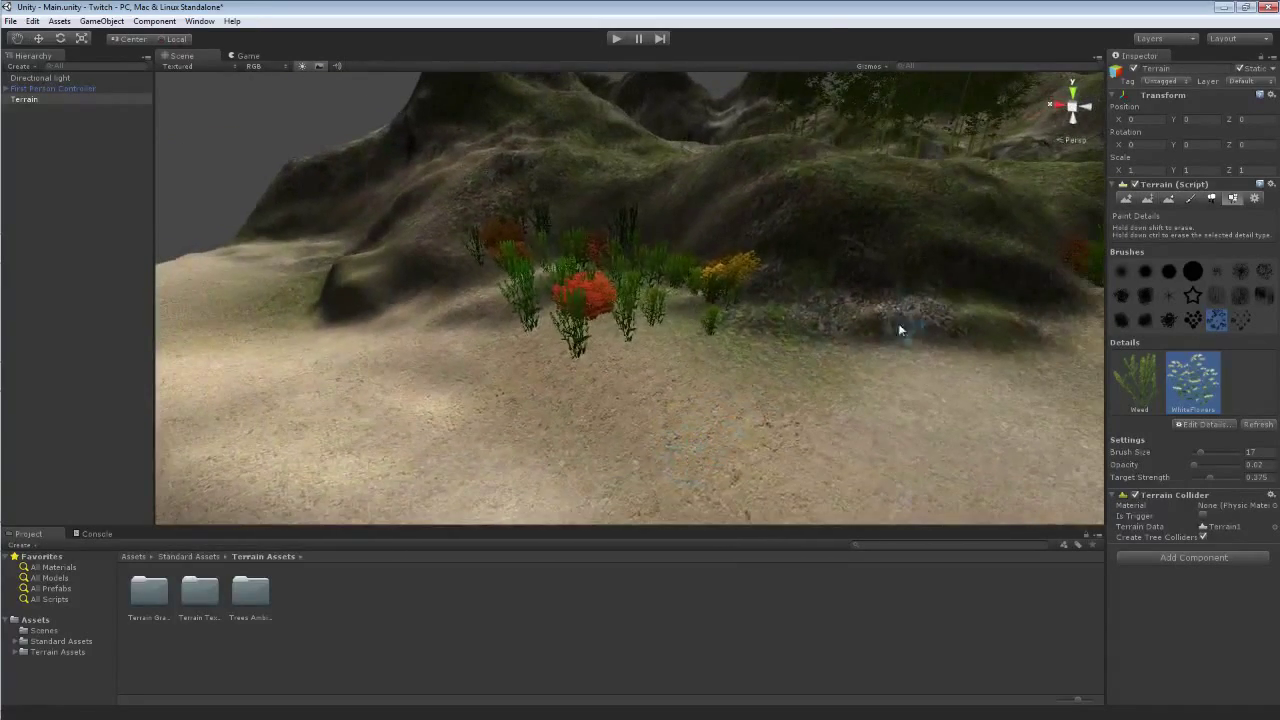
{"action": "right_click_drag", "start_coordinate": [921, 311], "coordinate": [928, 347]}
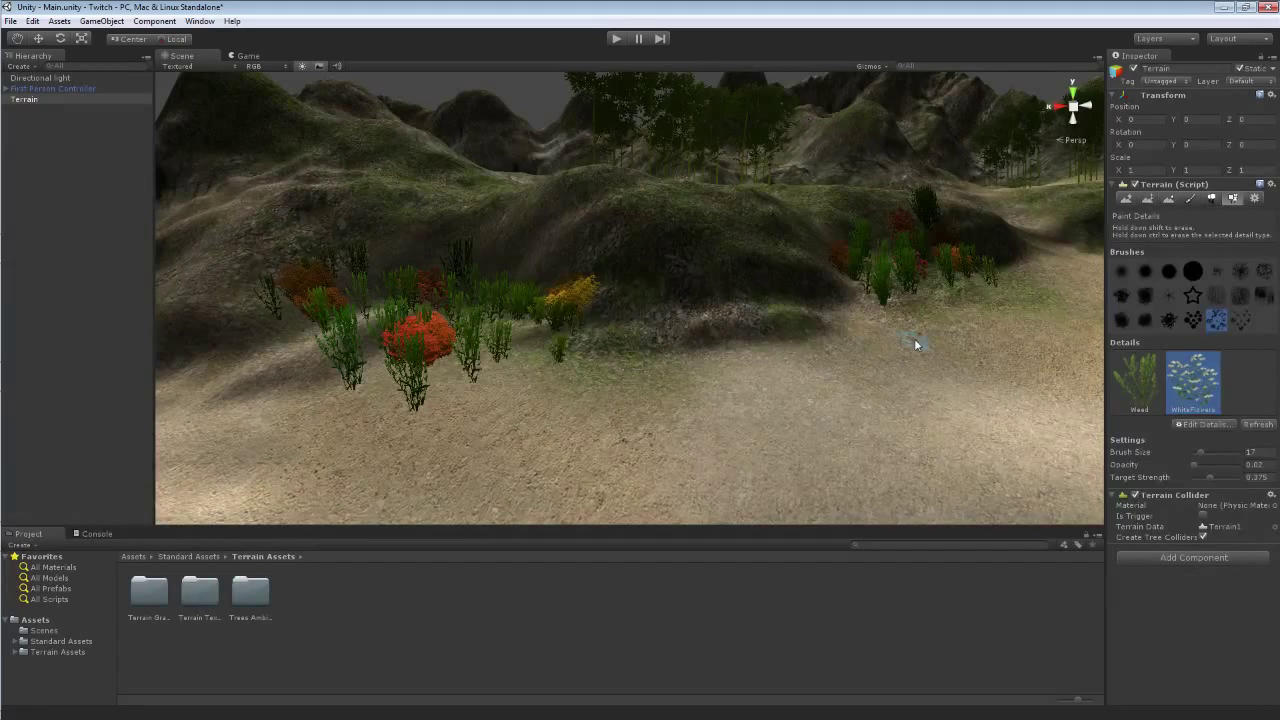
- Run the scene in play mode and walk through both planted patches to check the look and density of the WhiteFlowers and Weed
{"action": "left_click", "coordinate": [614, 39]}
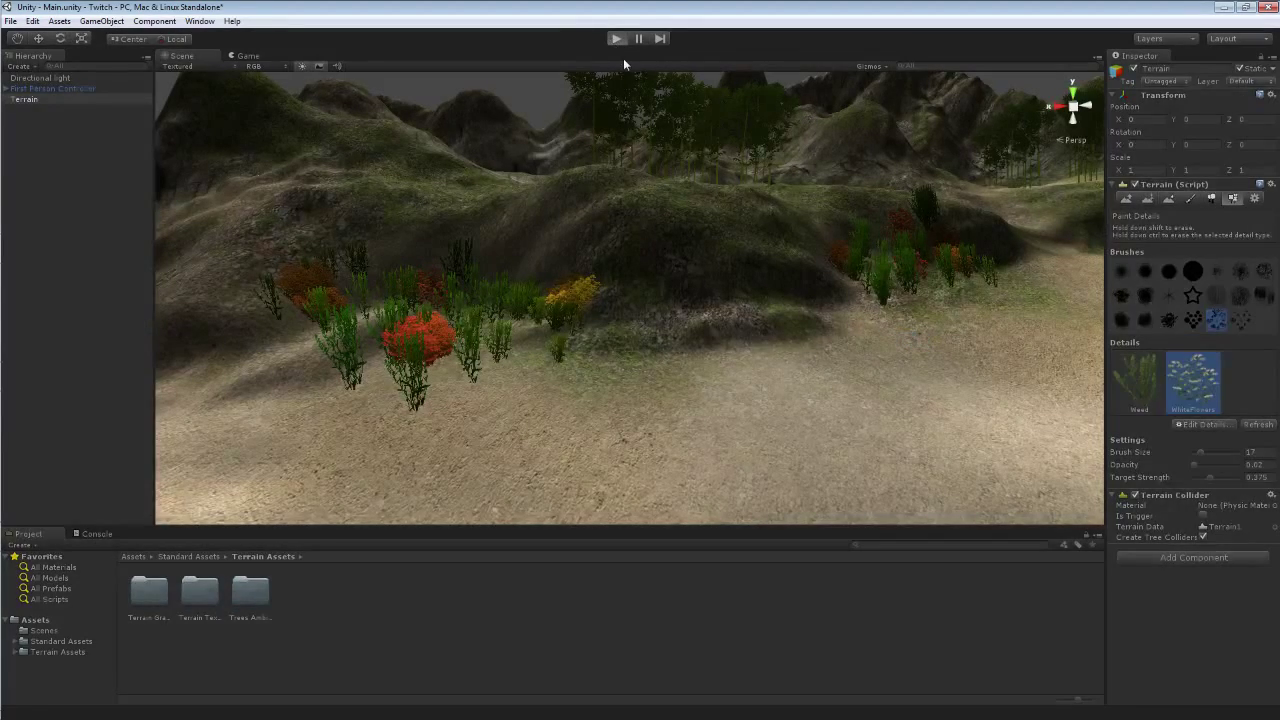
{"action": "key", "text": "w"}
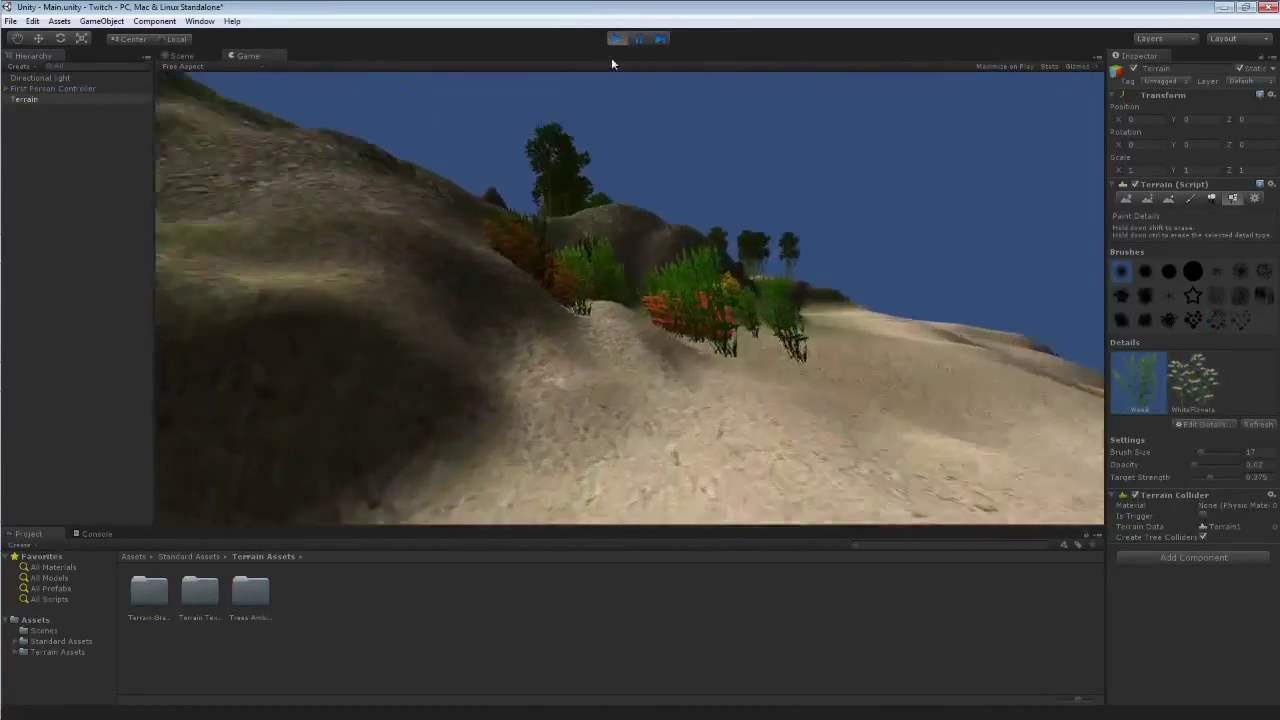
{"action": "key", "text": "w"}
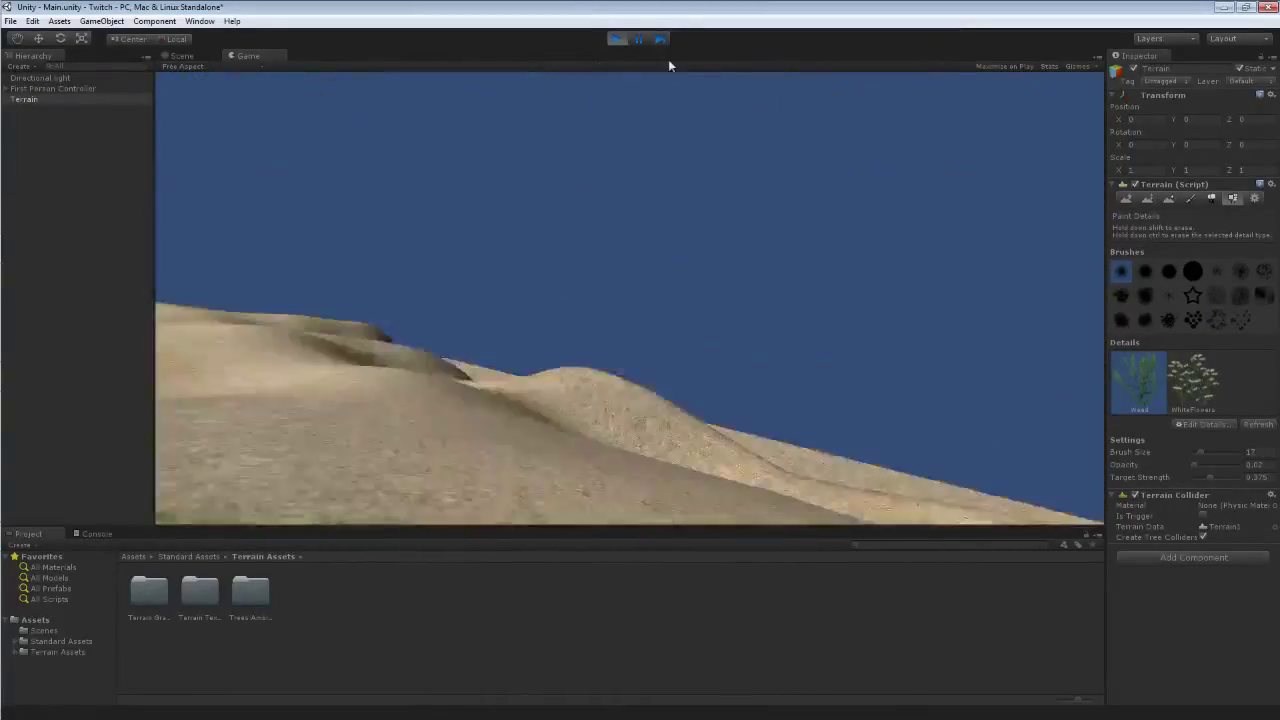
{"action": "key", "text": "w"}
{"action": "key", "text": "w"}
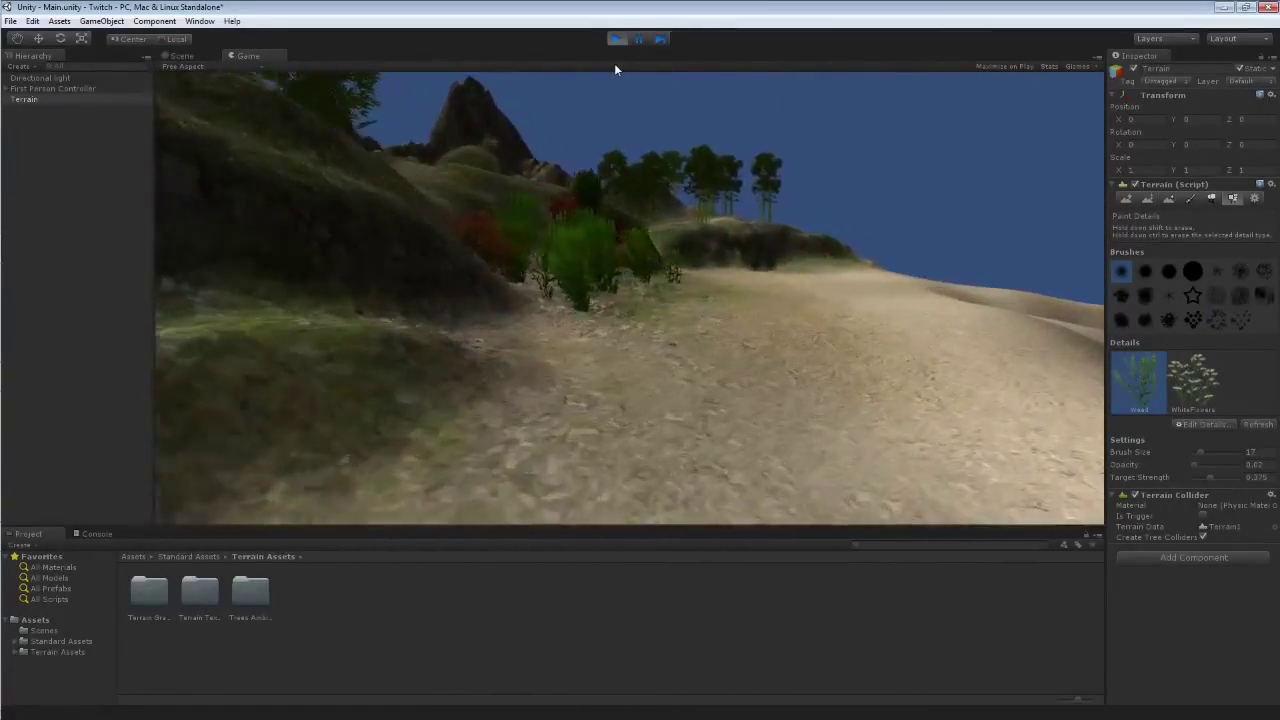
{"action": "key", "text": "w"}
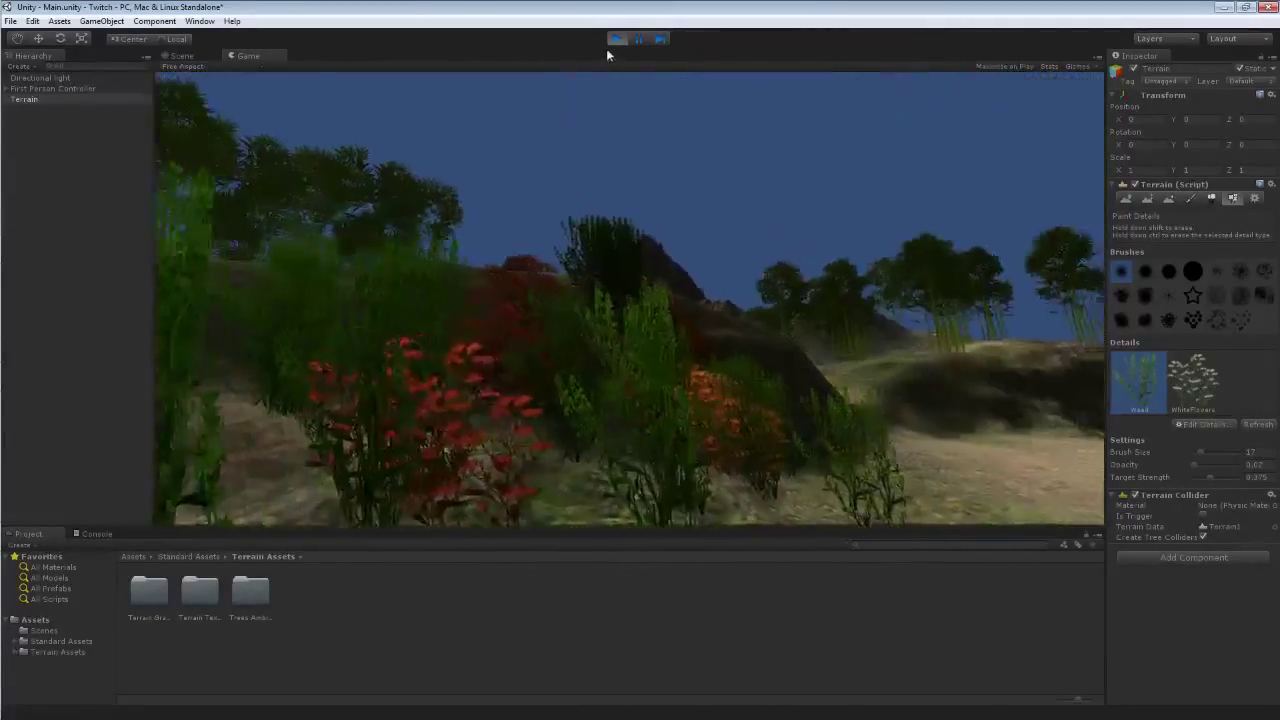
{"action": "left_click", "coordinate": [615, 39]}
- Paint sparse Weed at the base of the Bamboo grove on the grassy hill with a speckled brush at size 17, opacity 0.02 and target strength 0.1875
{"action": "right_click_drag", "start_coordinate": [597, 131], "coordinate": [675, 157]}
{"action": "key", "text": "s"}
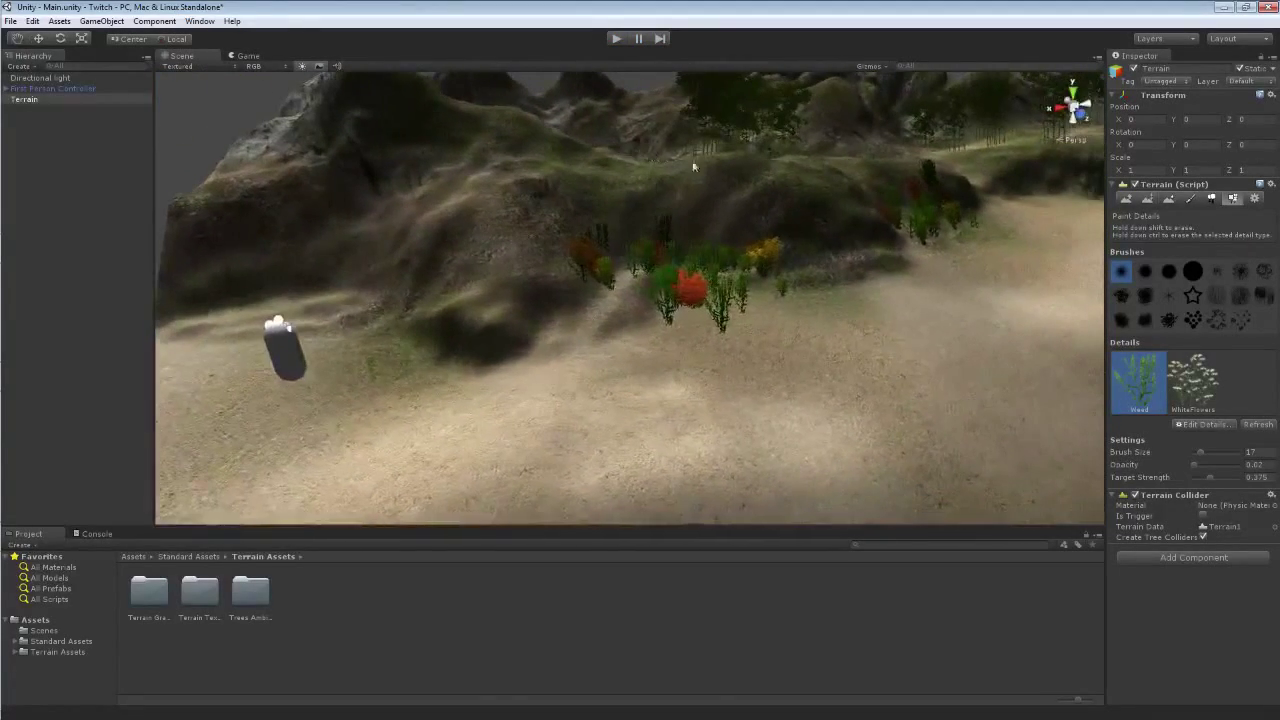
{"action": "right_click_drag", "start_coordinate": [810, 235], "coordinate": [765, 220]}
{"action": "key", "text": "w"}
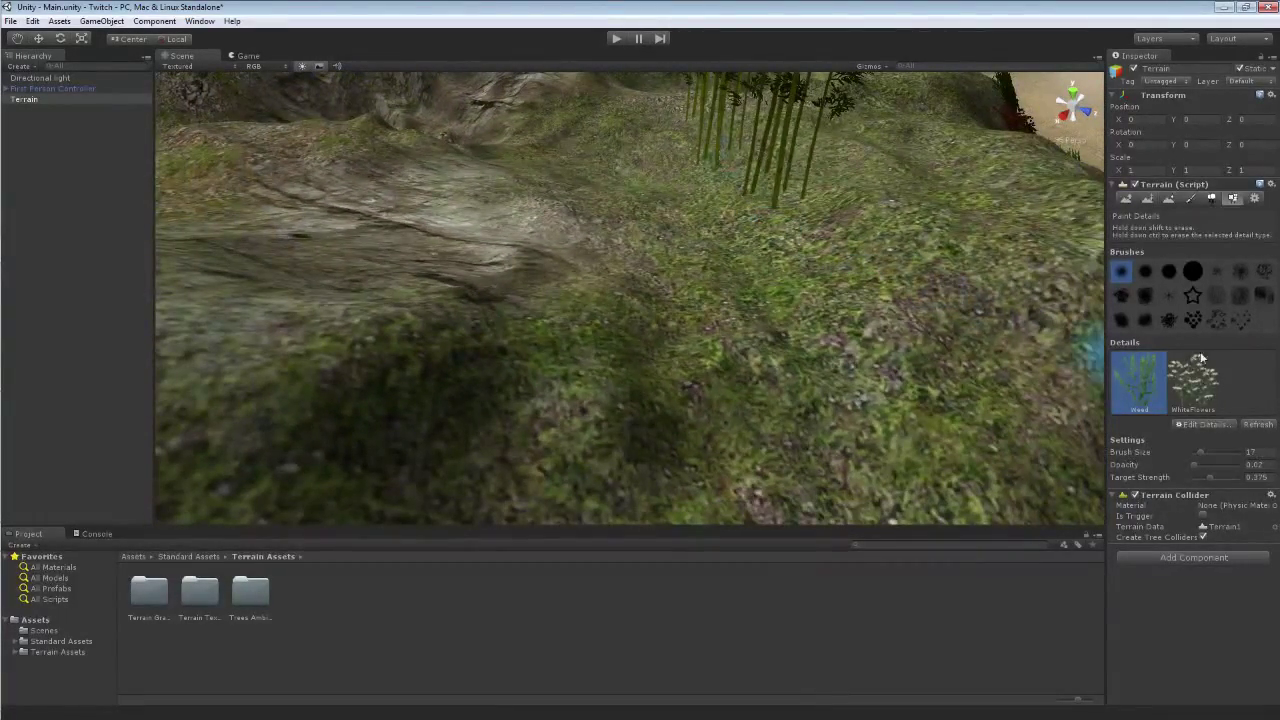
{"action": "left_click", "coordinate": [1216, 318]}
{"action": "left_click_drag", "start_coordinate": [1209, 476], "coordinate": [1201, 478]}
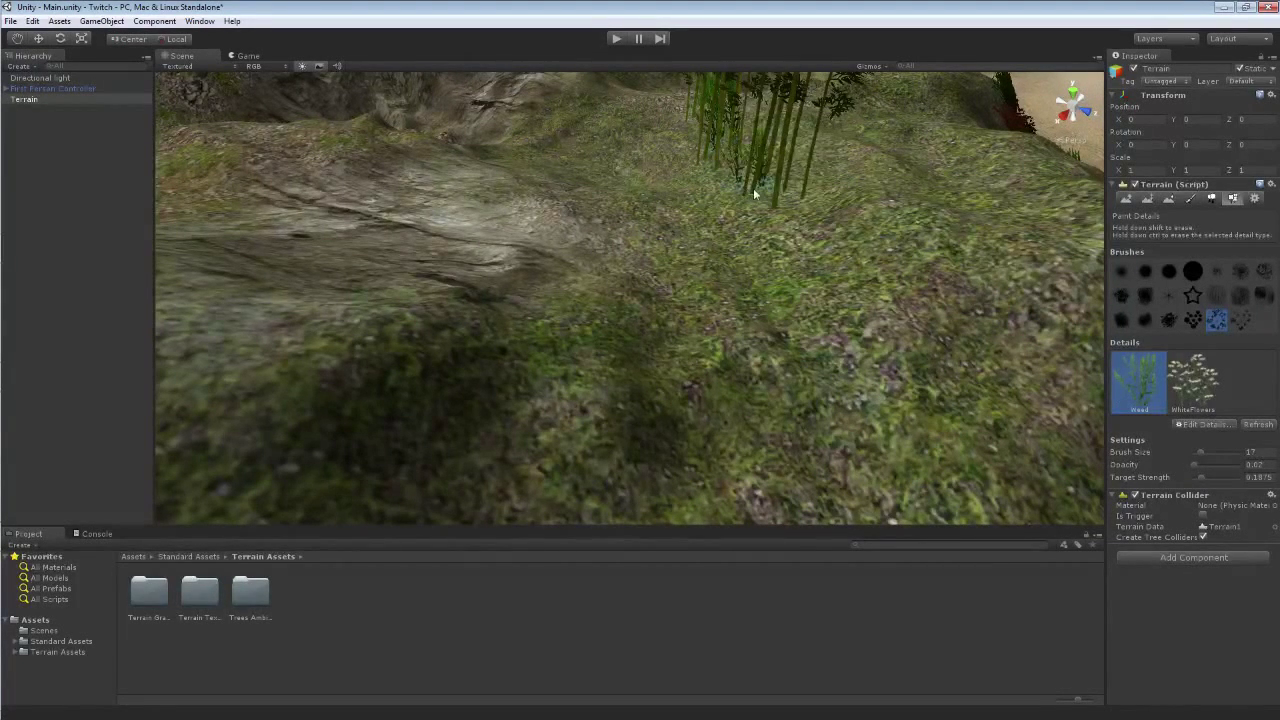
- Change the Weed grass texture's Max Height and apply the edit to the terrain details
{"action": "left_click", "coordinate": [1194, 425]}
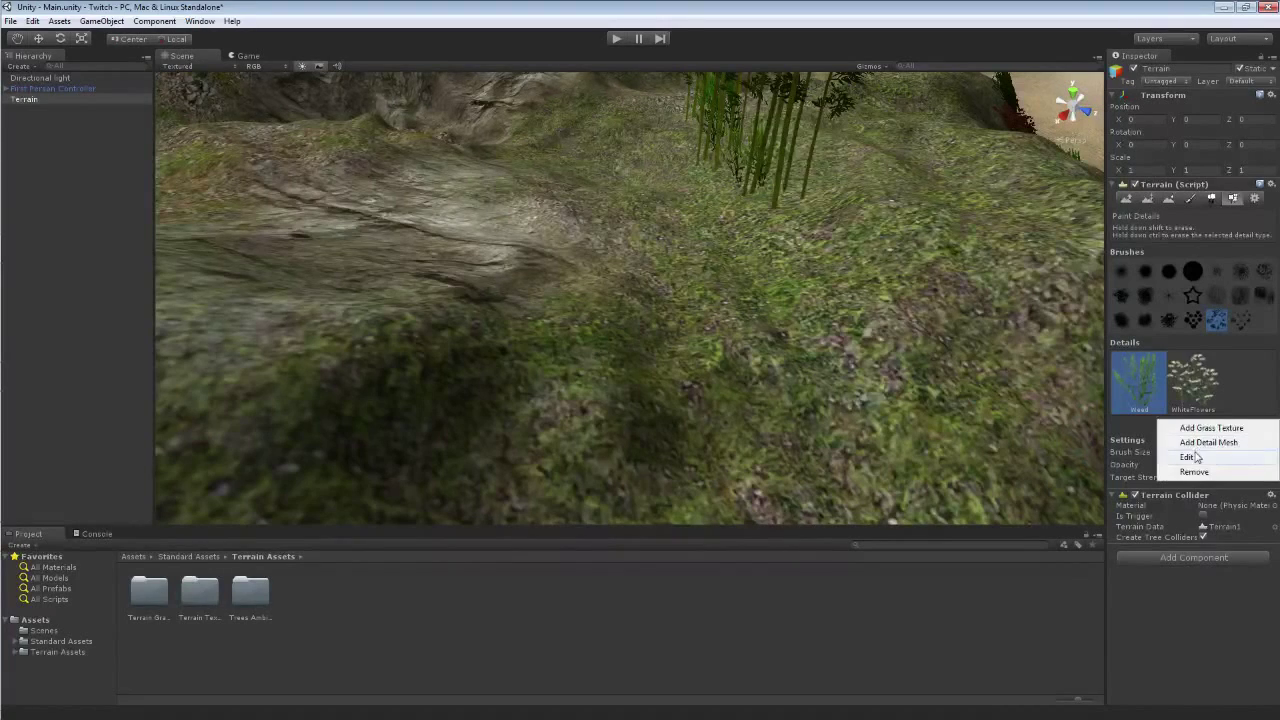
{"action": "left_click", "coordinate": [1198, 454]}
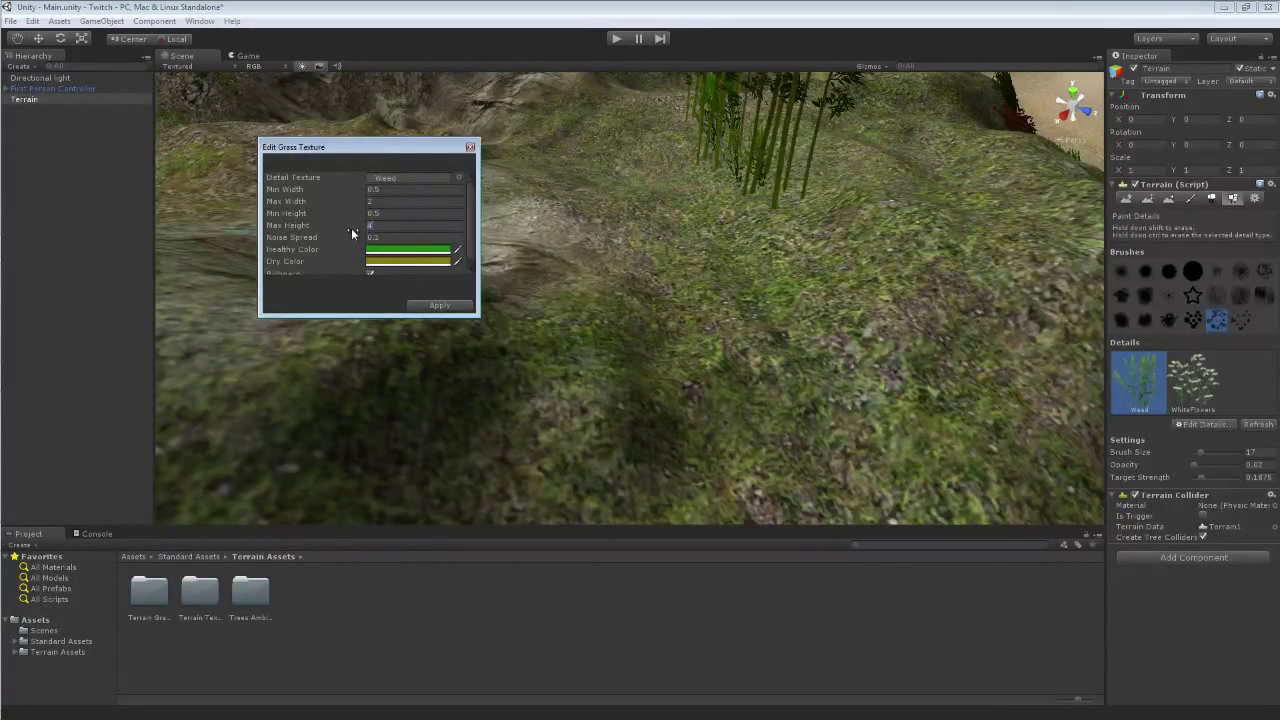
{"action": "left_click", "coordinate": [439, 305]}
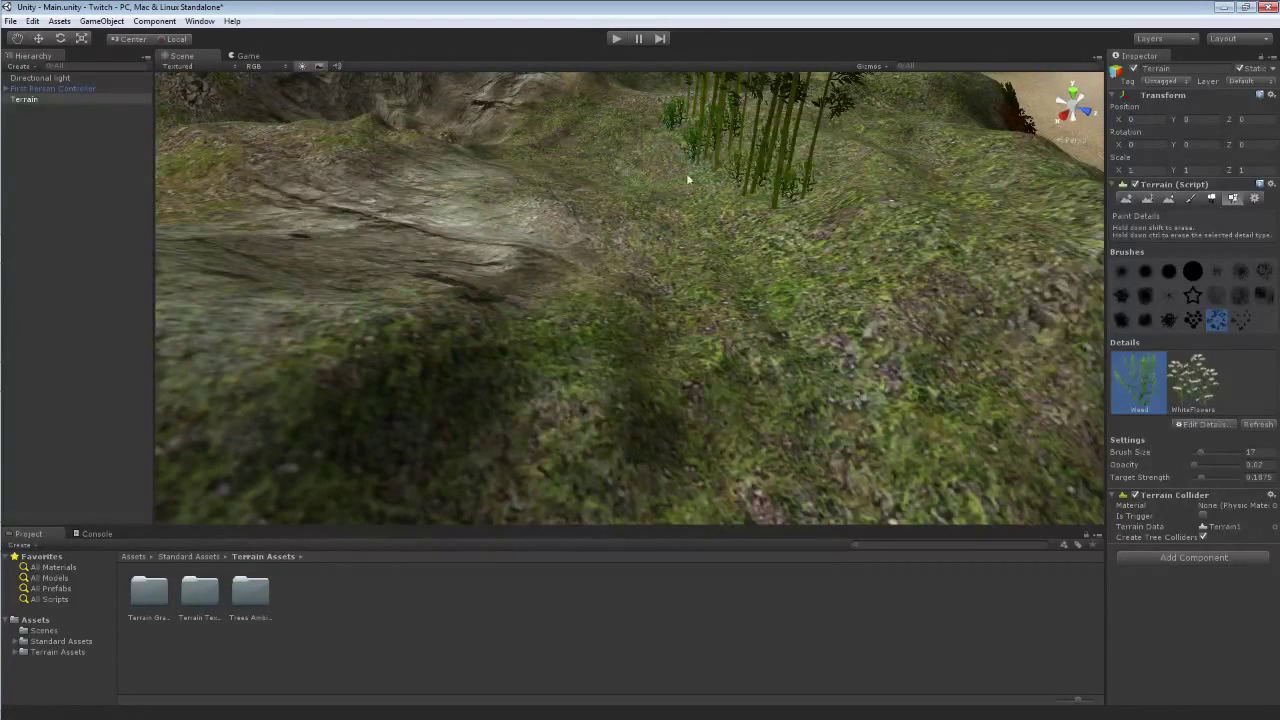
- Select WhiteFlowers as the active terrain detail
{"action": "left_click", "coordinate": [1200, 405]}
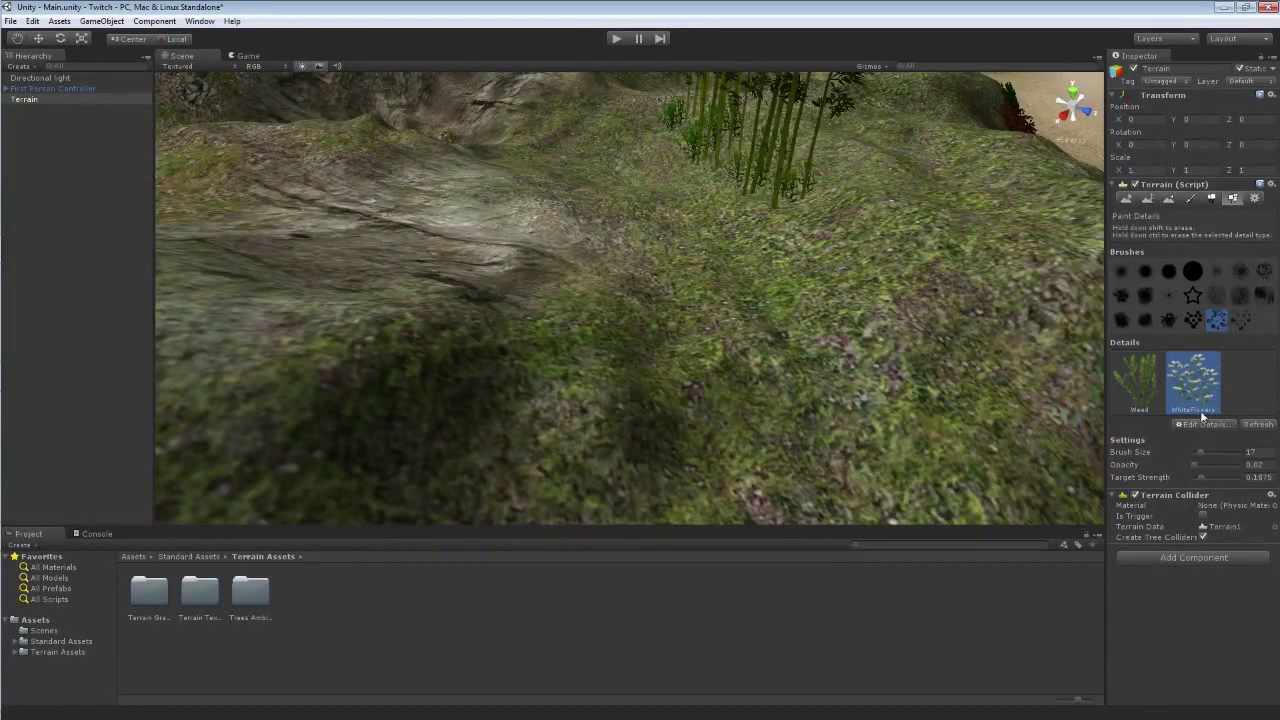
- Paint WhiteFlowers details on the ground around the base of the bamboo grove
{"action": "left_click", "coordinate": [765, 208]}
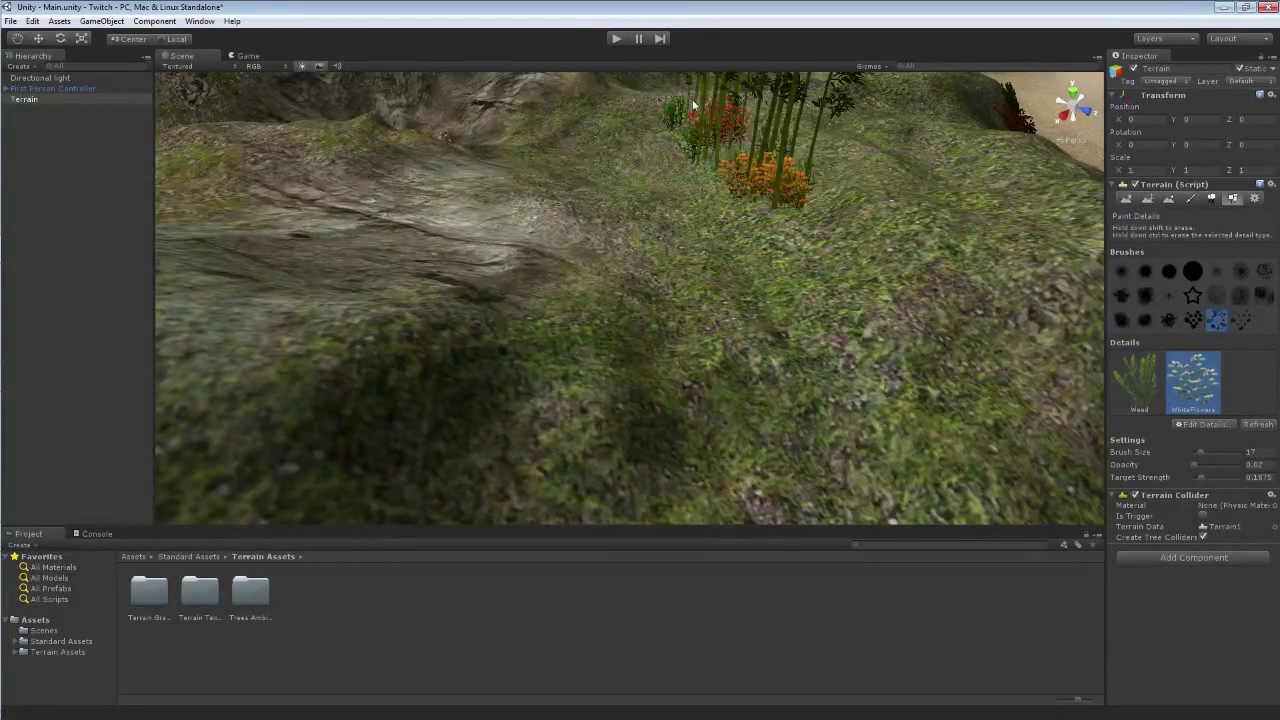
{"action": "left_click_drag", "start_coordinate": [885, 185], "coordinate": [766, 130], "text": "alt"}
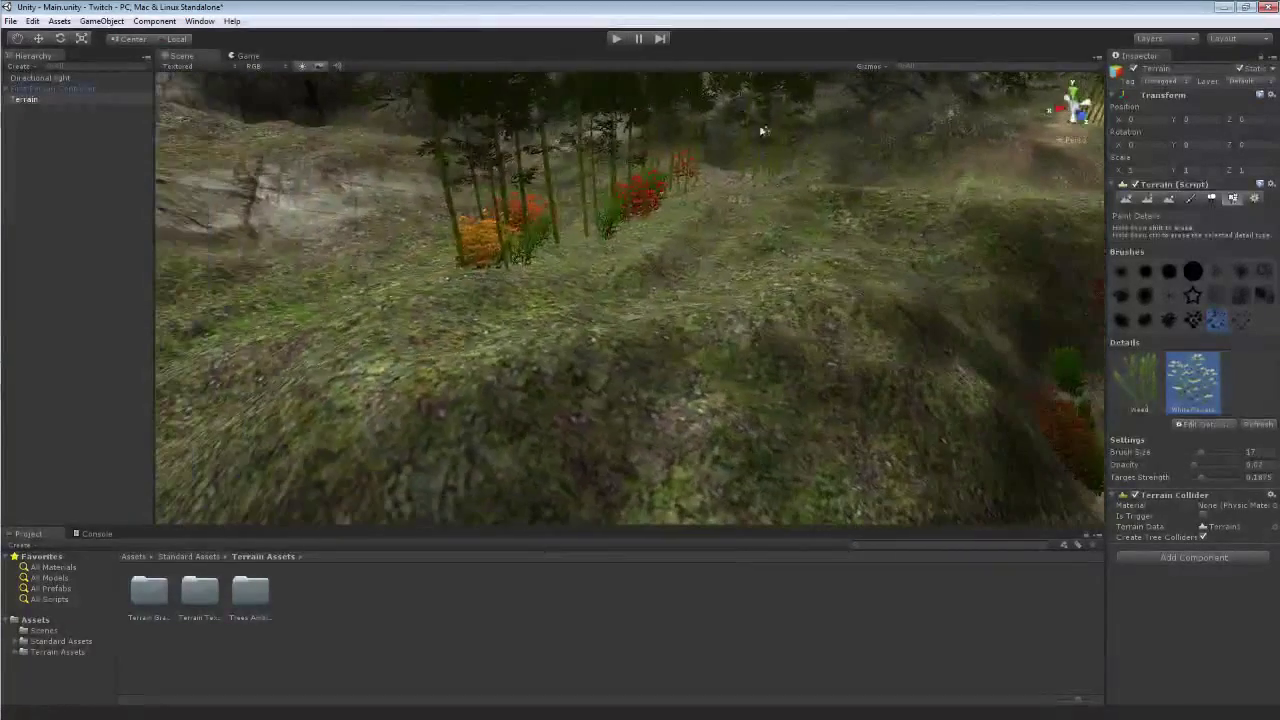
- Run the scene, walk up the hill to examine the bamboo grove and its flowers, and stop the playback
{"action": "left_click", "coordinate": [614, 38]}
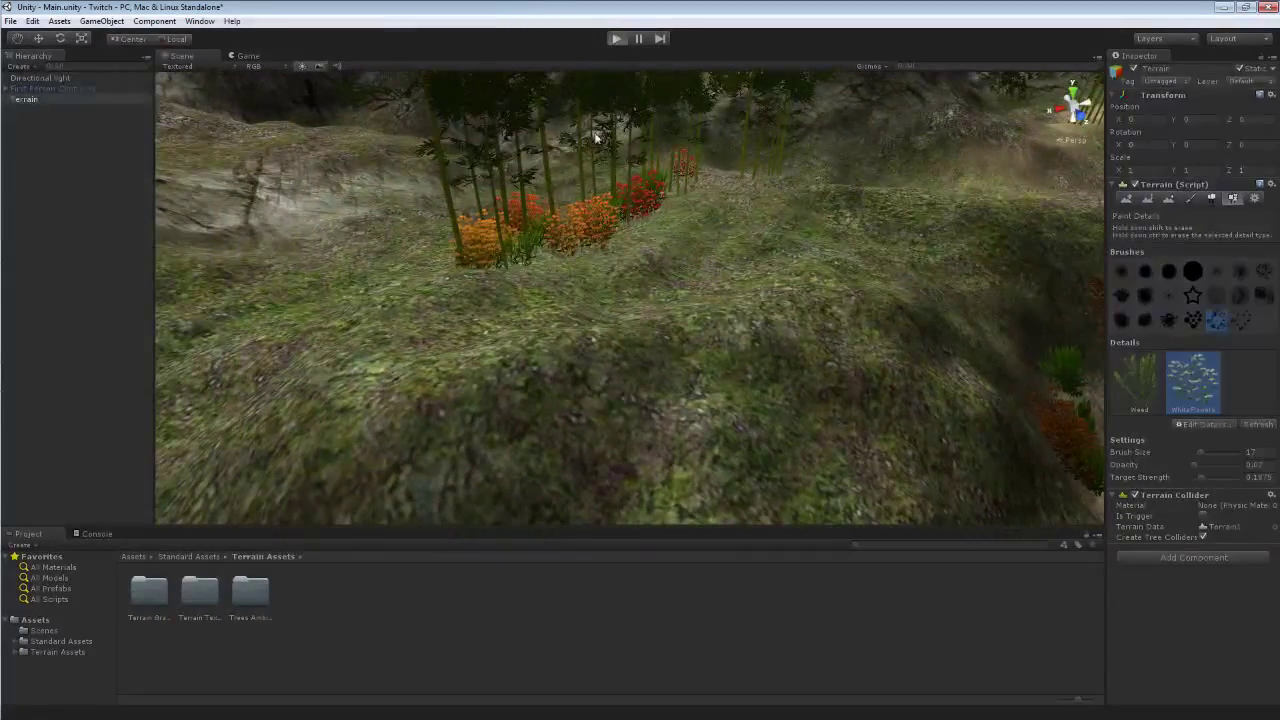
{"action": "key", "text": "w"}
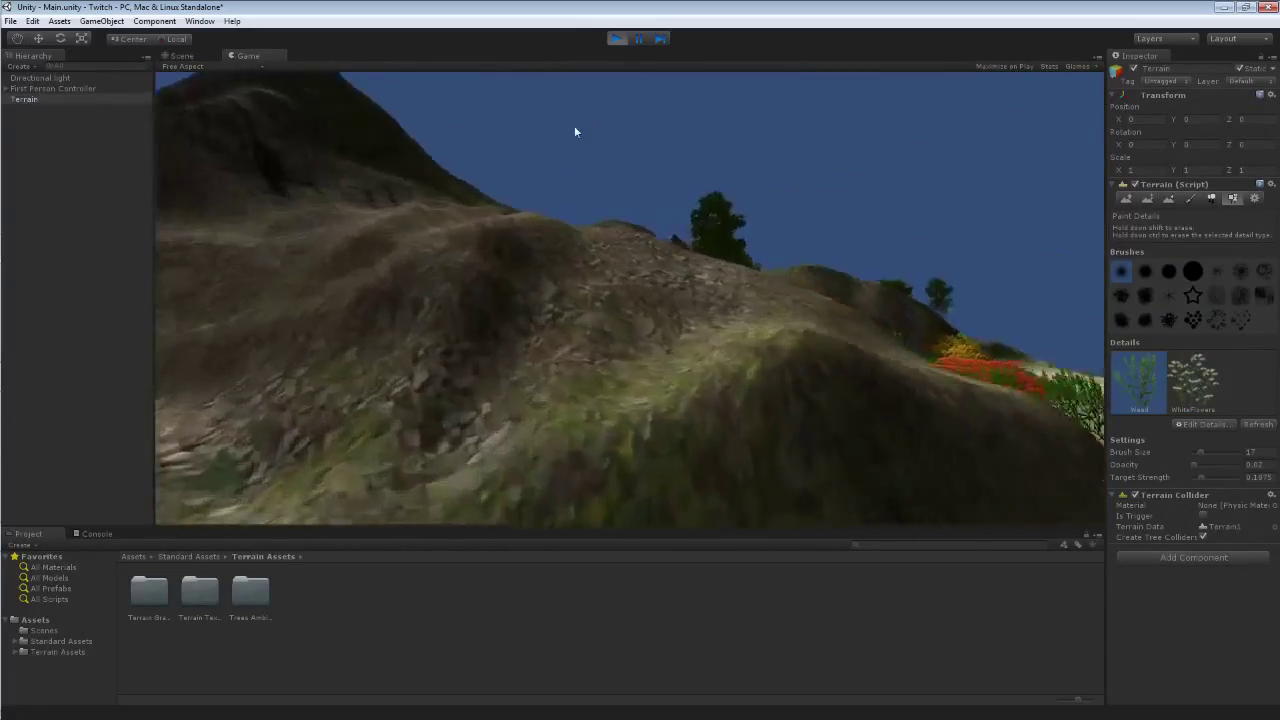
{"action": "key", "text": "w"}
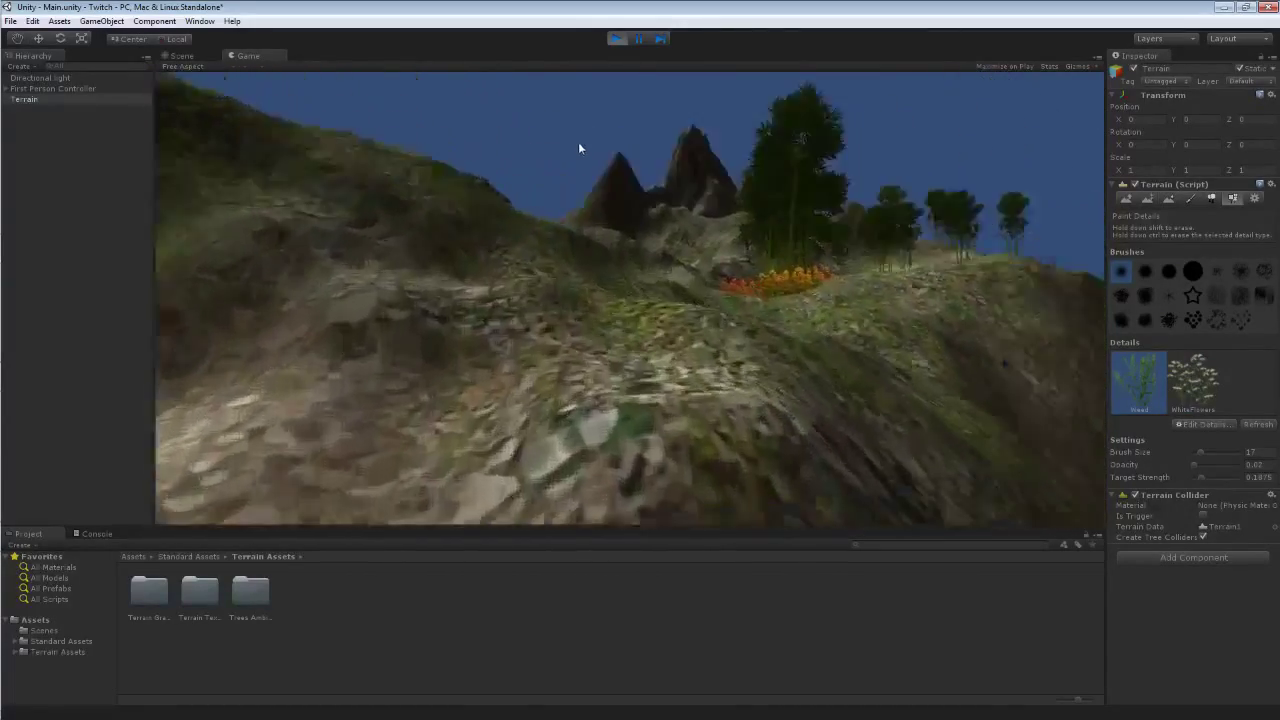
{"action": "key", "text": "w"}
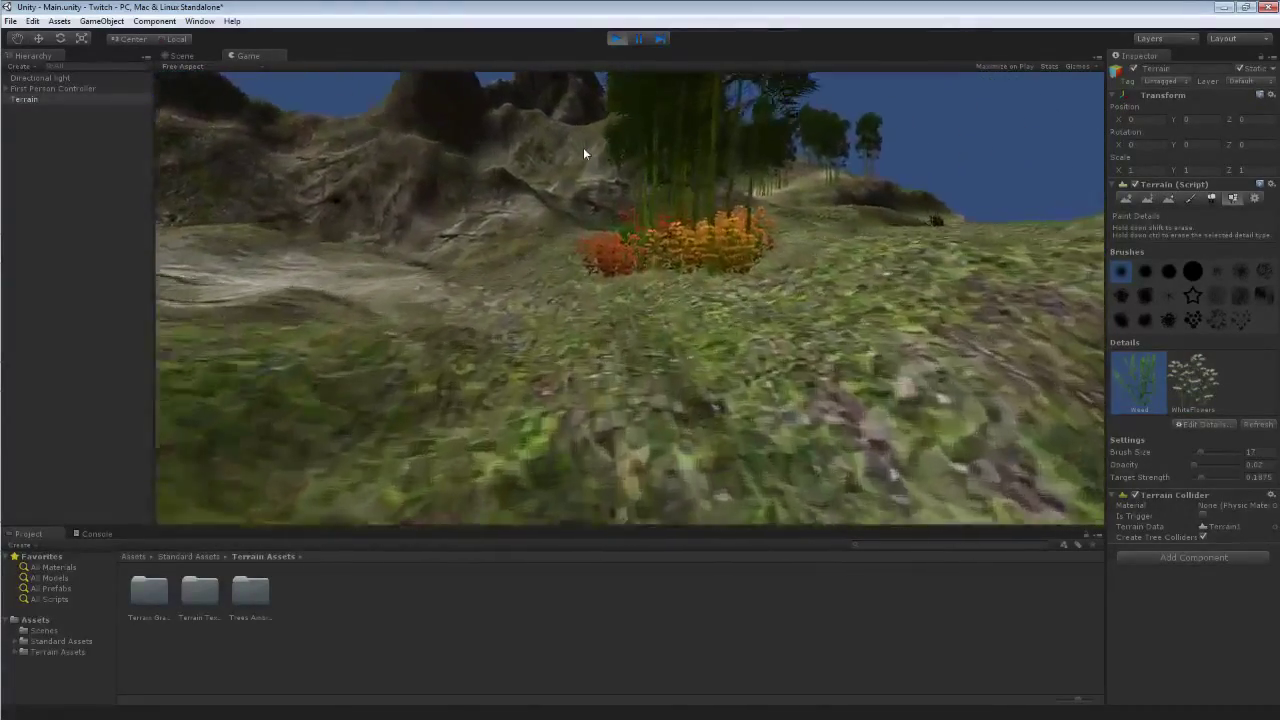
{"action": "key", "text": "w"}
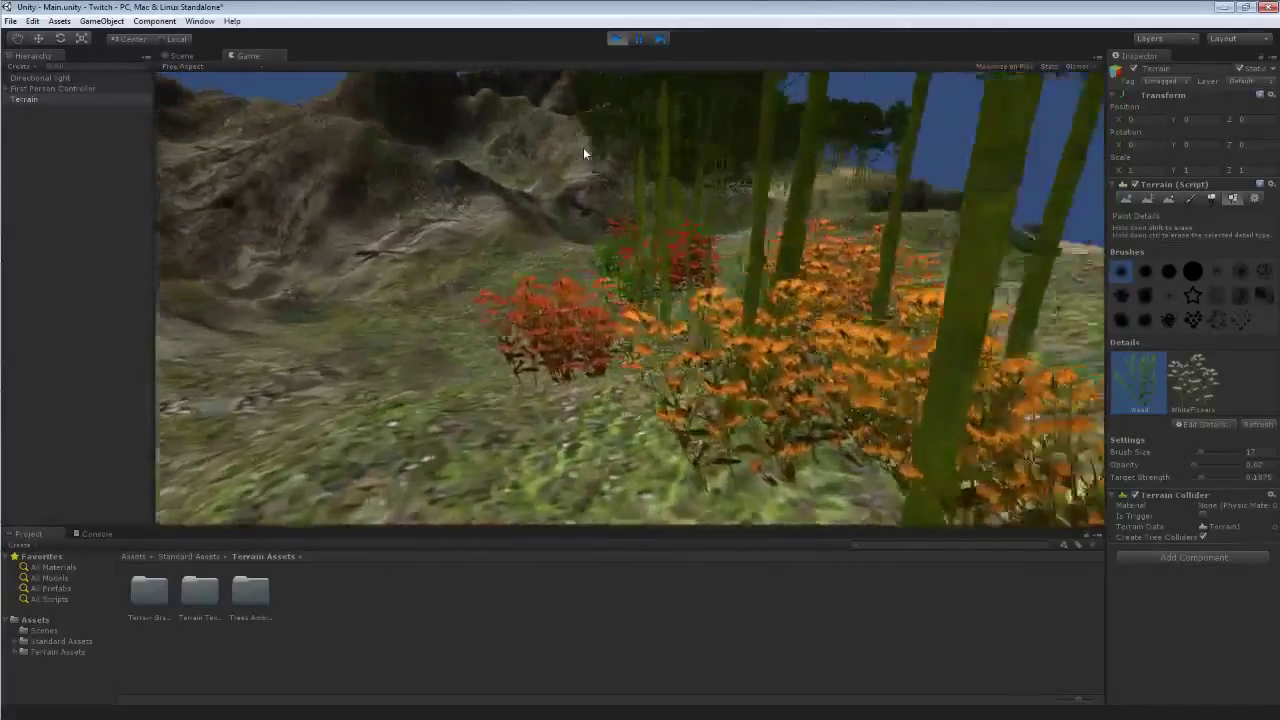
{"action": "key", "text": "w"}
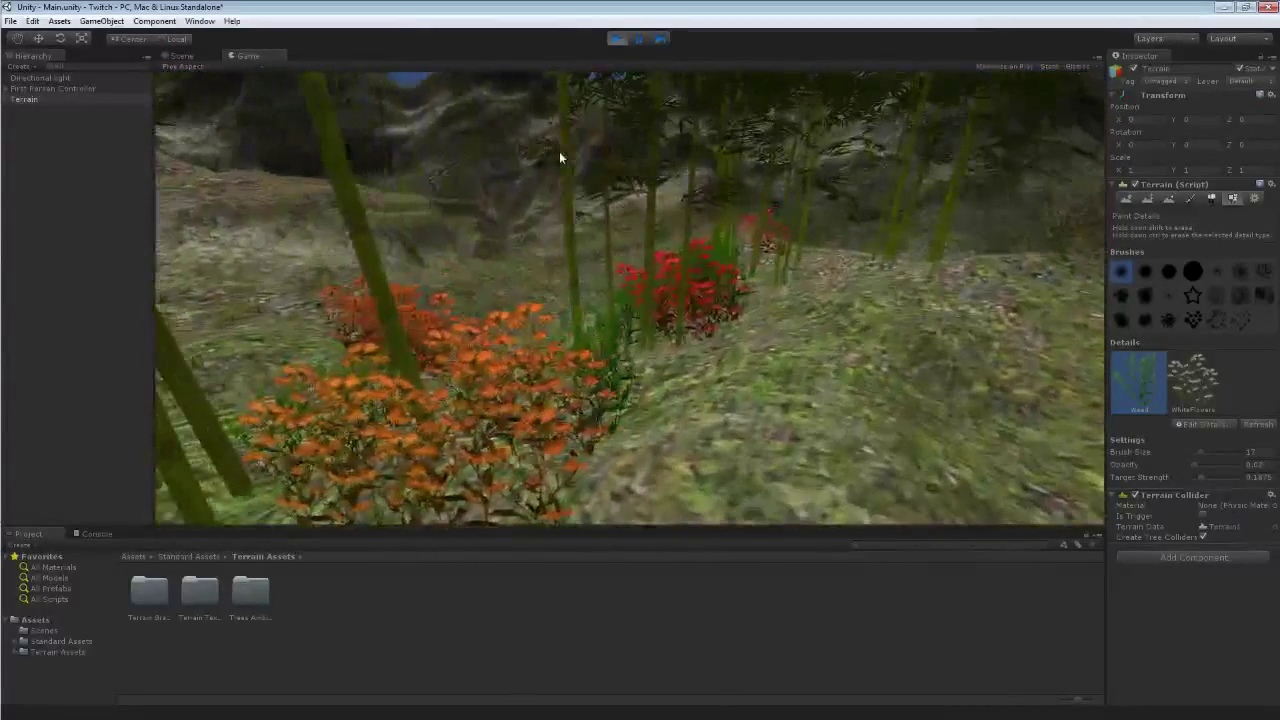
{"action": "key", "text": "d"}
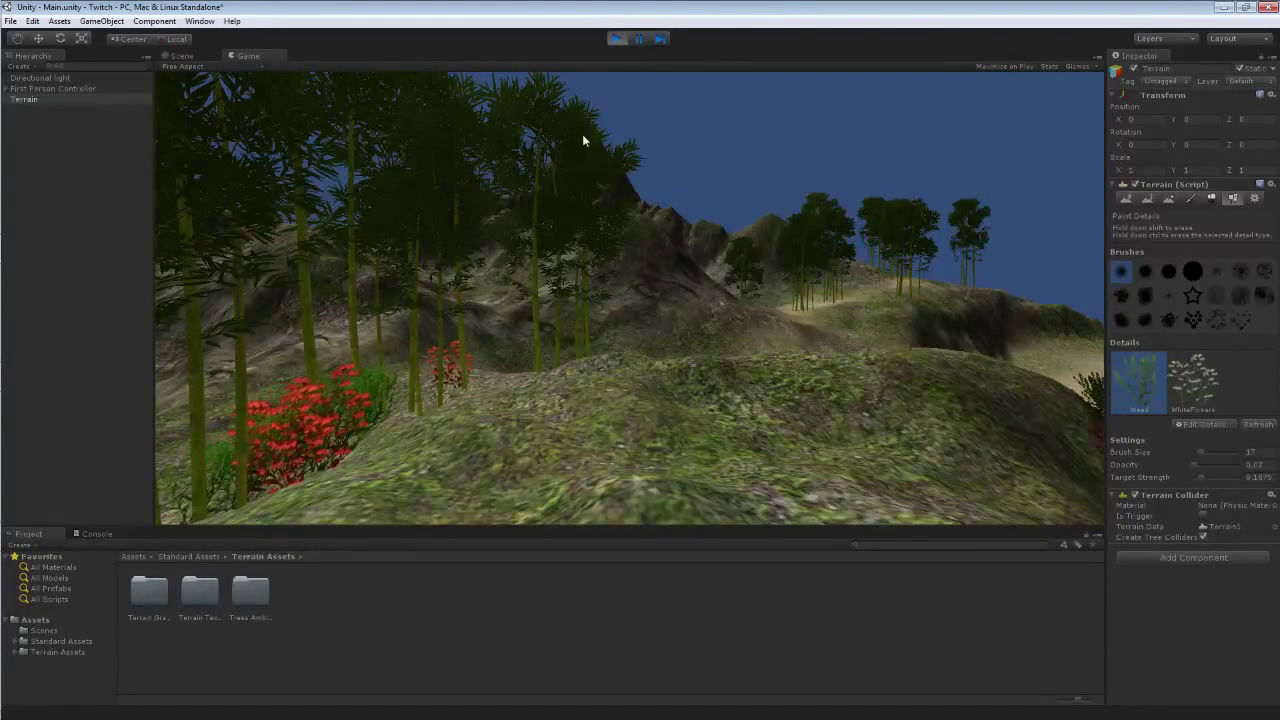
{"action": "key", "text": "w"}
{"action": "key", "text": "w"}
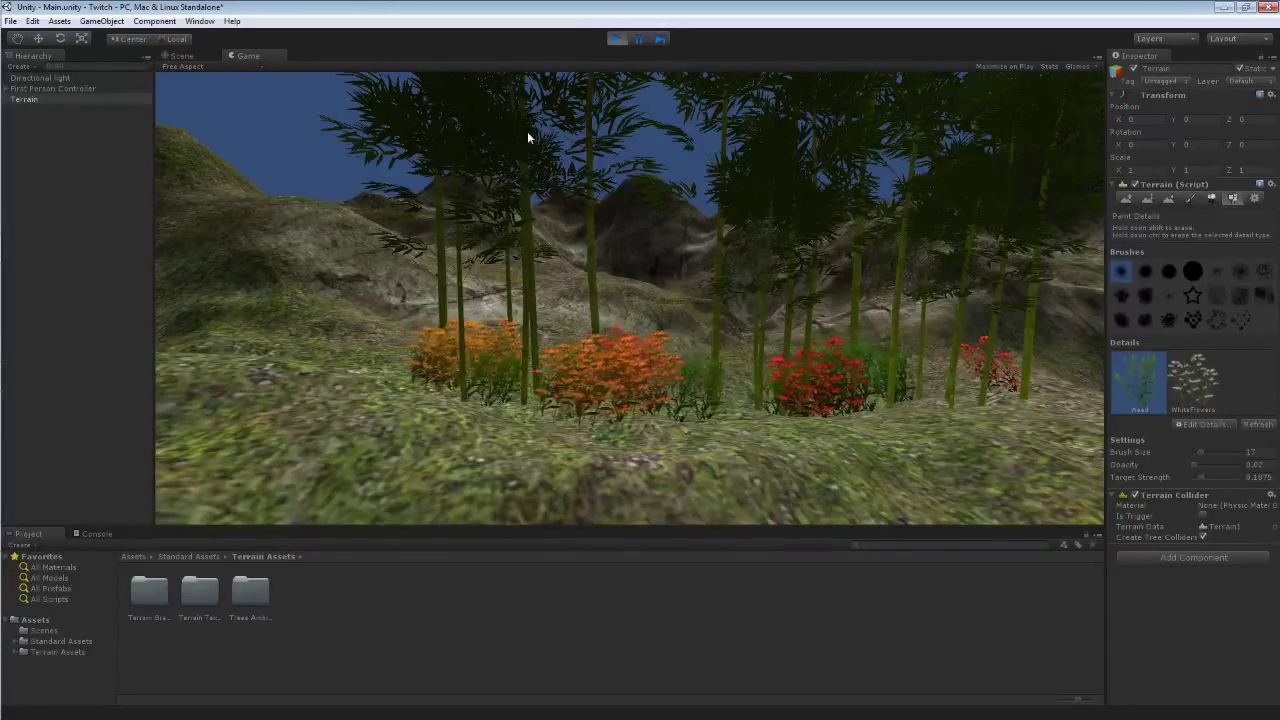
{"action": "key", "text": "w"}
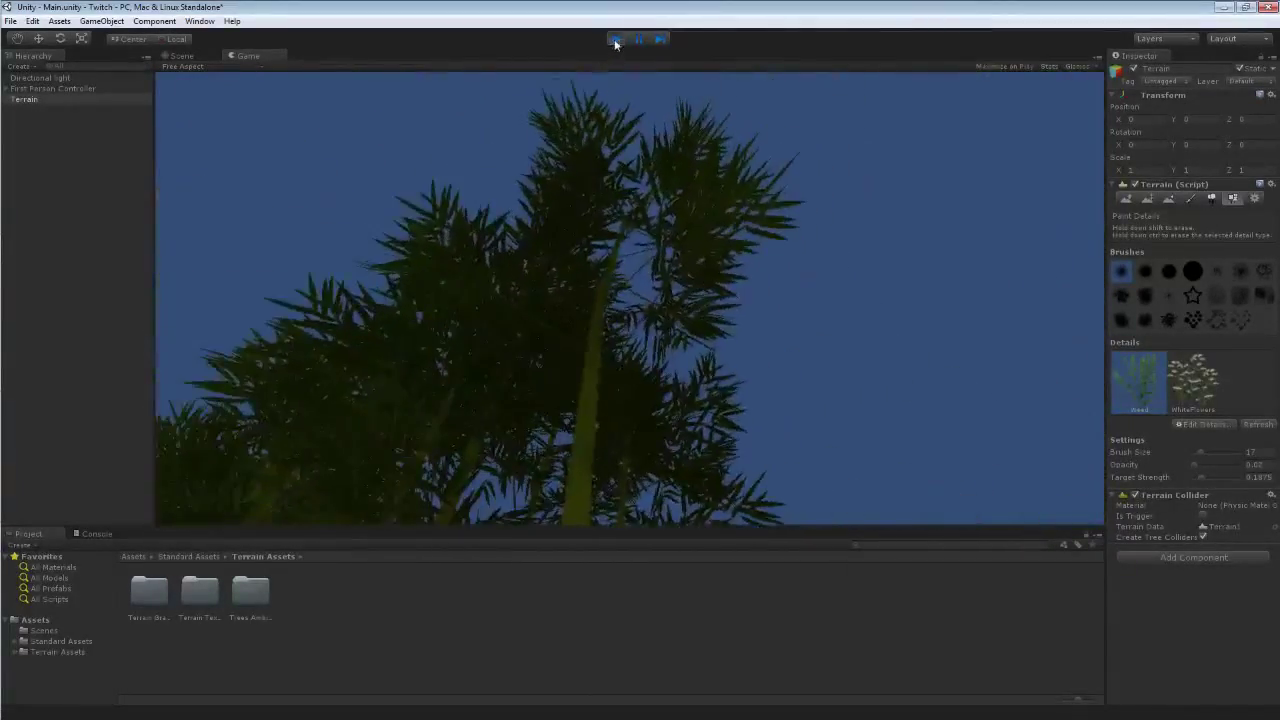
{"action": "key", "text": "ctrl+p"}
- Switch the terrain to tree placement and reduce the brush size to 8
{"action": "left_click", "coordinate": [1213, 197]}
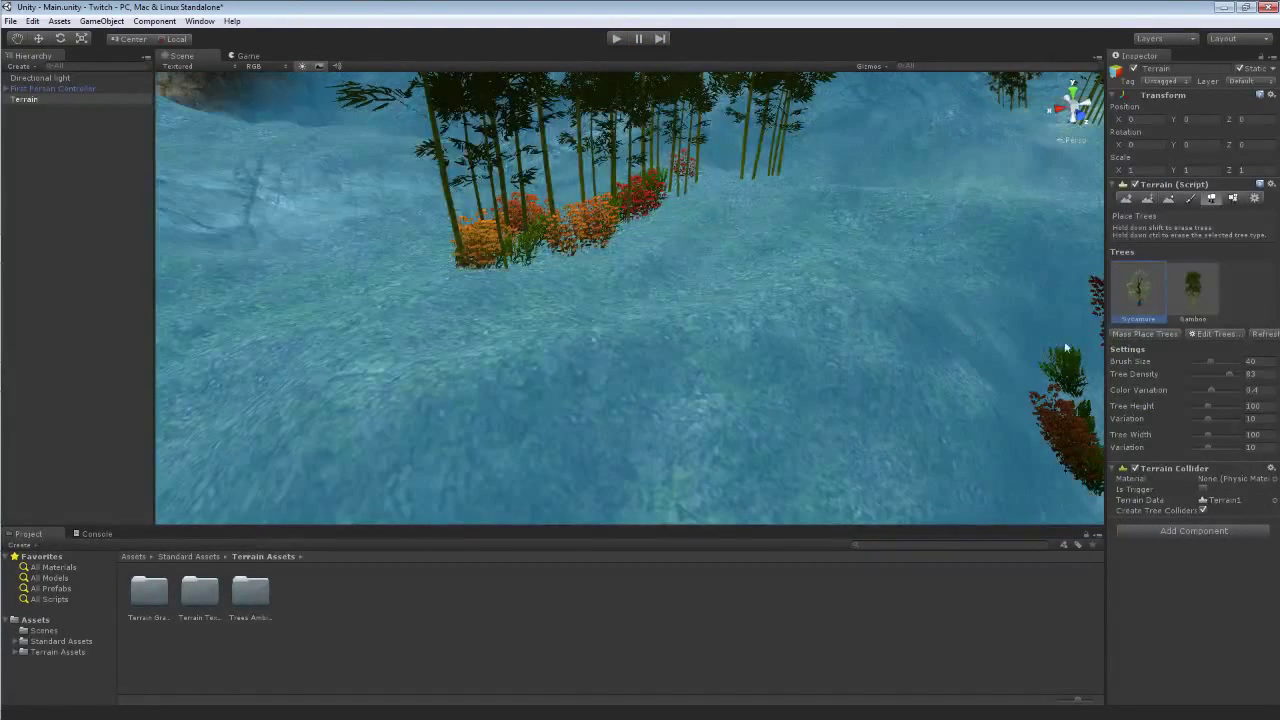
{"action": "left_click_drag", "start_coordinate": [1197, 367], "coordinate": [1195, 367]}
{"action": "mouse_move", "coordinate": [760, 290]}
{"action": "right_mouse_down"}
{"action": "mouse_move", "coordinate": [669, 209]}
{"action": "mouse_move", "coordinate": [597, 117]}
{"action": "mouse_move", "coordinate": [557, 171]}
{"action": "mouse_move", "coordinate": [613, 267]}
{"action": "mouse_move", "coordinate": [577, 163]}
{"action": "mouse_move", "coordinate": [517, 166]}
{"action": "mouse_move", "coordinate": [589, 277]}
{"action": "mouse_move", "coordinate": [652, 307]}
{"action": "mouse_move", "coordinate": [1107, 330]}
{"action": "right_mouse_up"}
{"action": "key", "text": "w"}
- Add ScotsPineTypeA to the terrain's tree types and set the tree brush size to 1
{"action": "left_click", "coordinate": [1207, 333]}
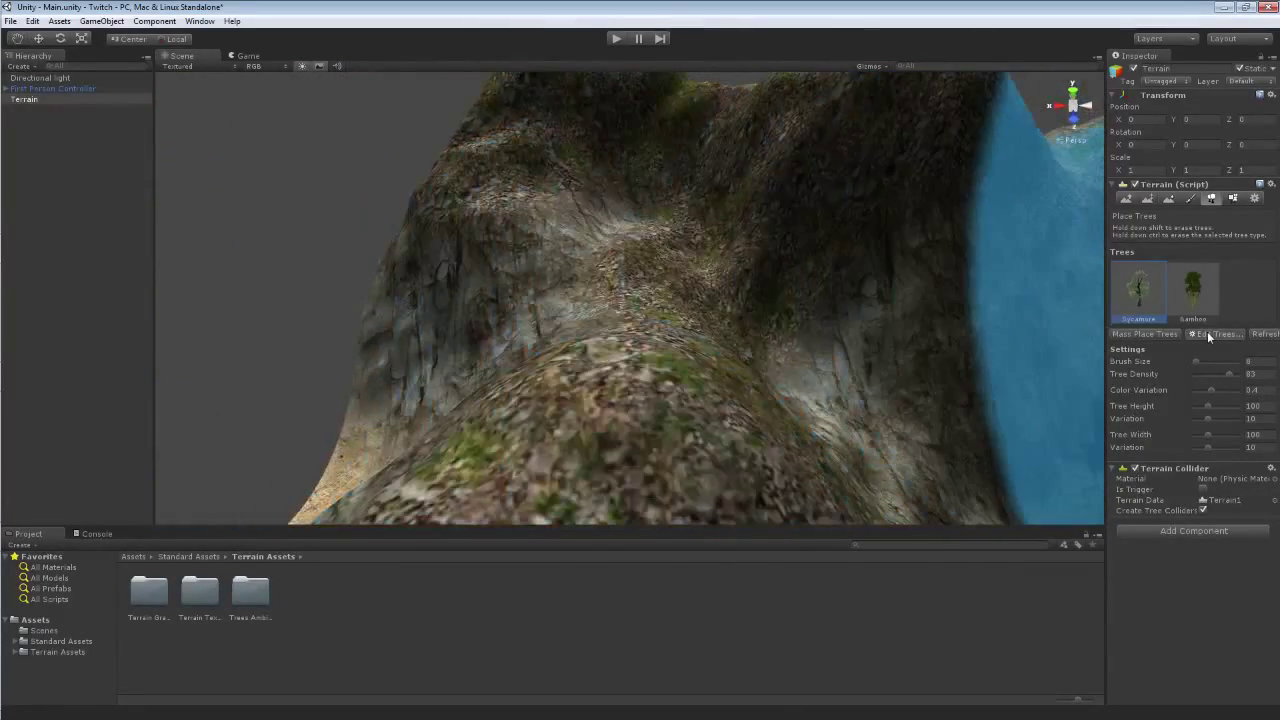
{"action": "left_click", "coordinate": [1200, 336]}
{"action": "right_click_drag", "start_coordinate": [988, 277], "coordinate": [205, 48]}
{"action": "left_click", "coordinate": [211, 43]}
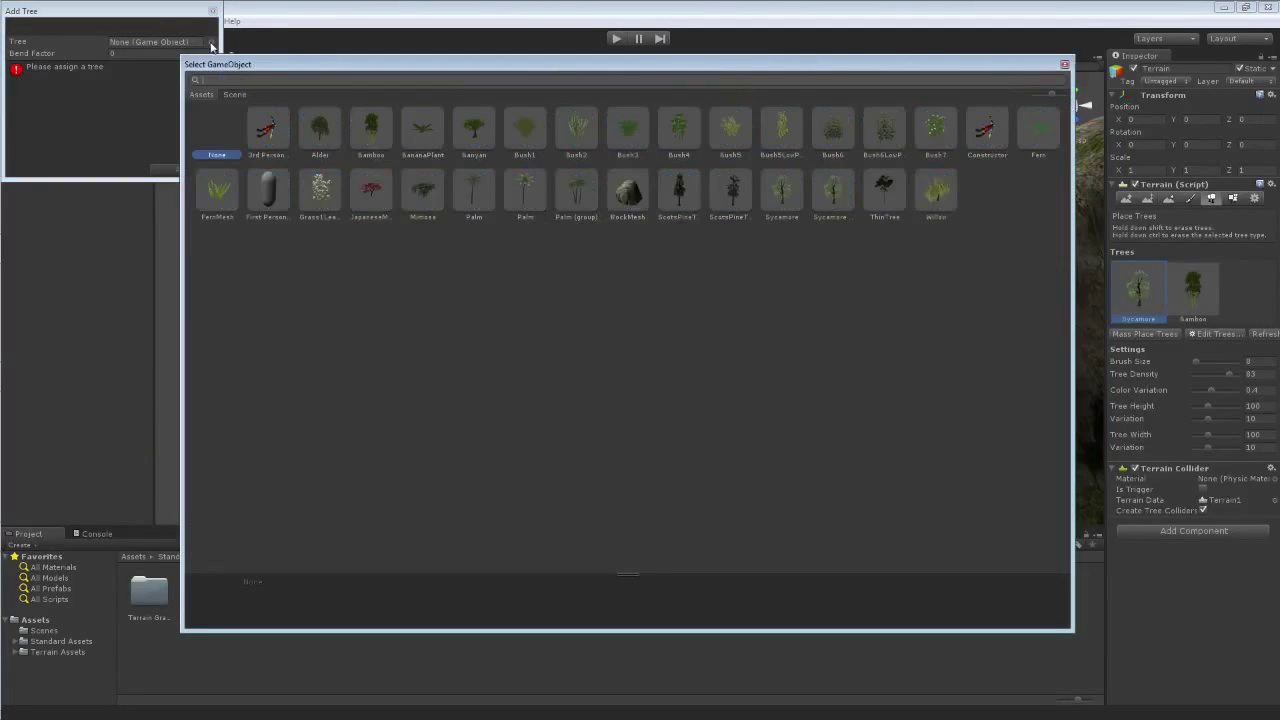
{"action": "double_click", "coordinate": [679, 190]}
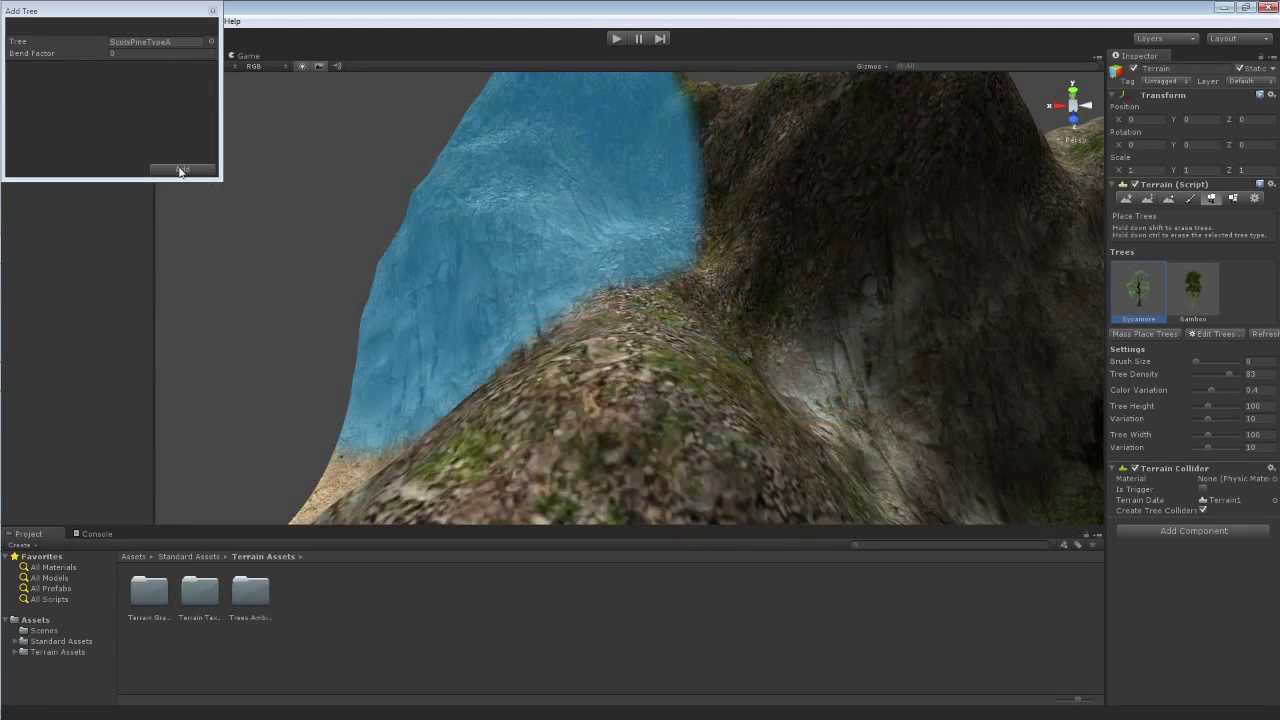
{"action": "left_click", "coordinate": [182, 170]}
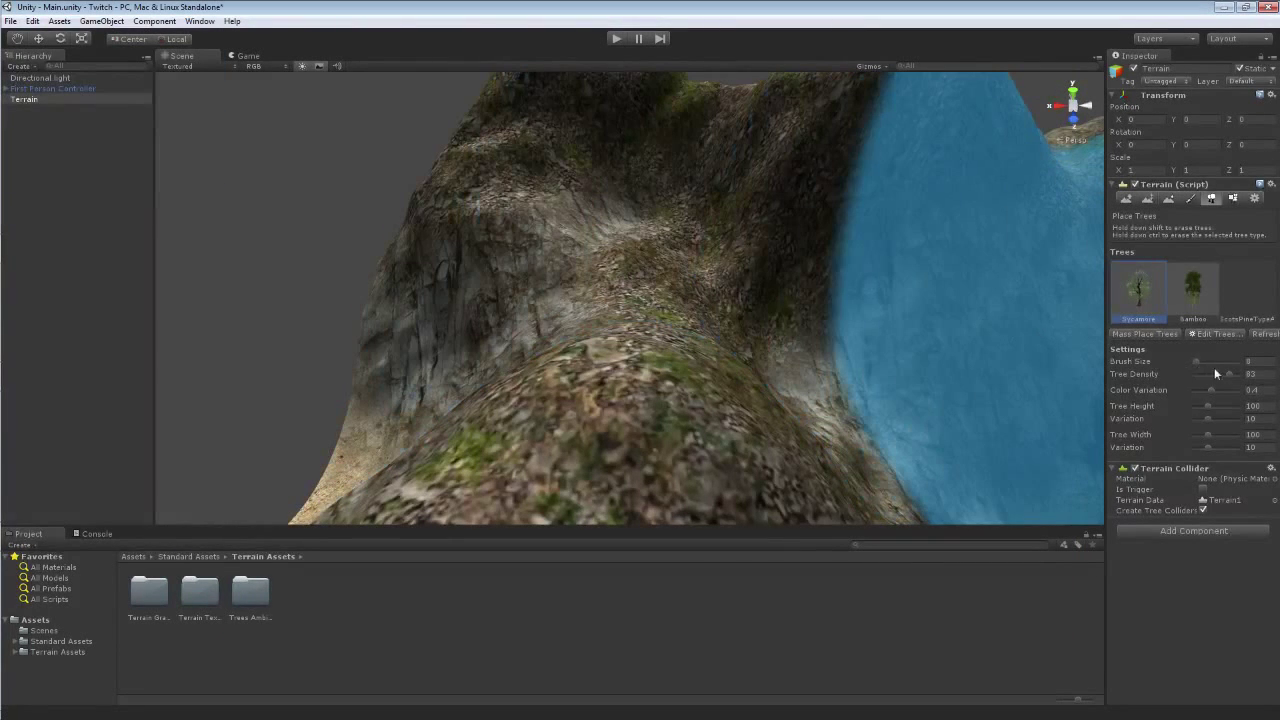
{"action": "left_click_drag", "start_coordinate": [1196, 360], "coordinate": [1192, 360]}
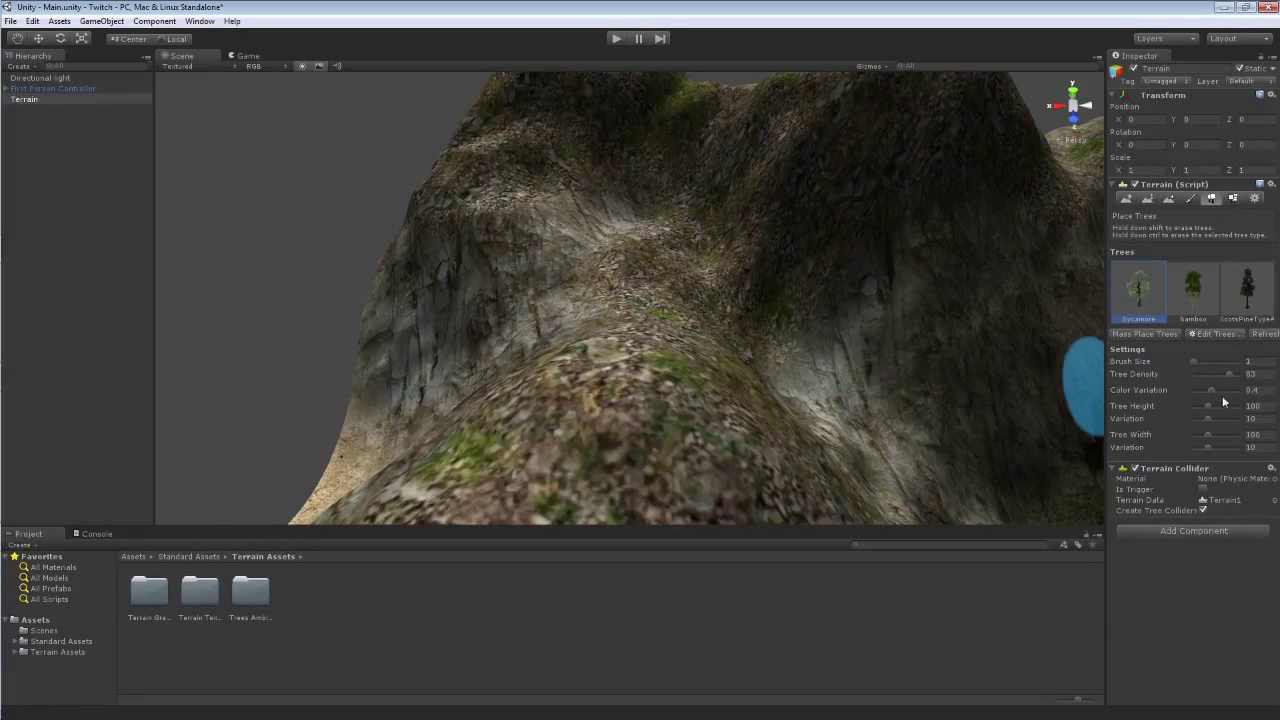
{"action": "left_click", "coordinate": [657, 213]}
{"action": "right_click_drag", "start_coordinate": [724, 266], "coordinate": [700, 143]}
{"action": "key", "text": "ctrl+z"}
- Select the ScotsPineTypeA tree, place one at height 100 on the mountain ridge, and erase it again
{"action": "left_click", "coordinate": [1247, 290]}
{"action": "left_click", "coordinate": [700, 442]}
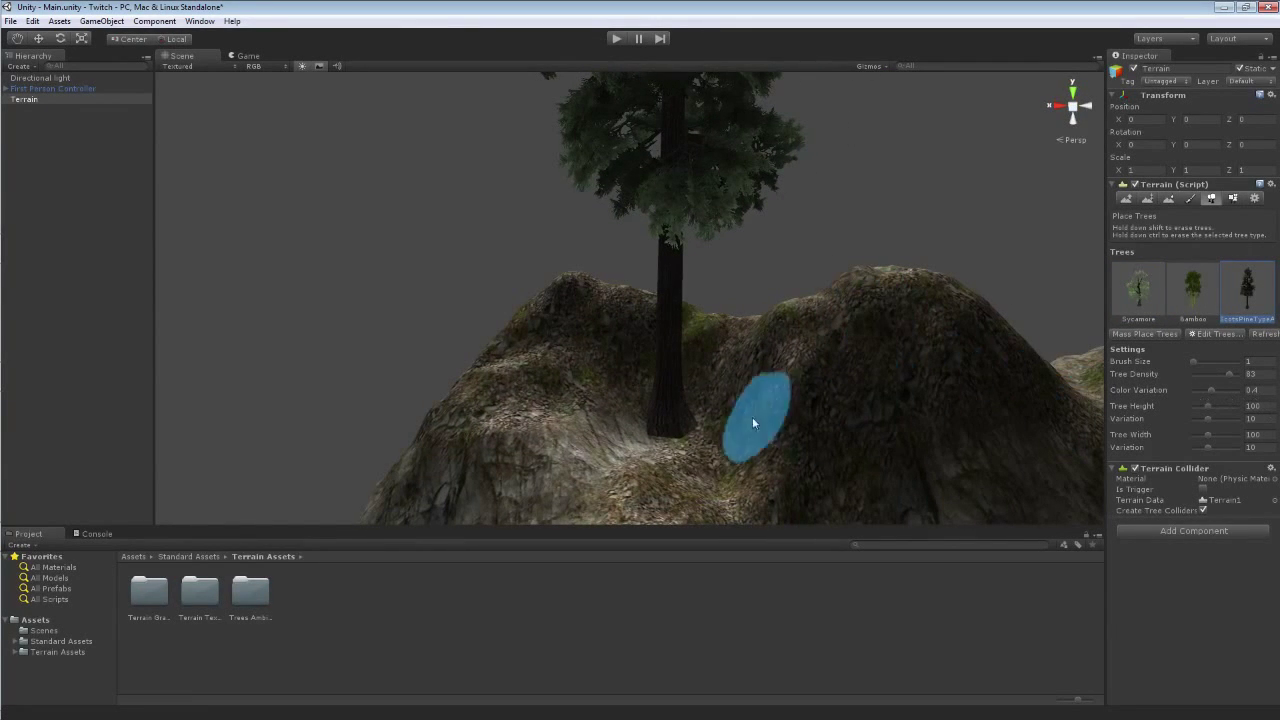
{"action": "left_click", "coordinate": [669, 432], "text": "shift"}
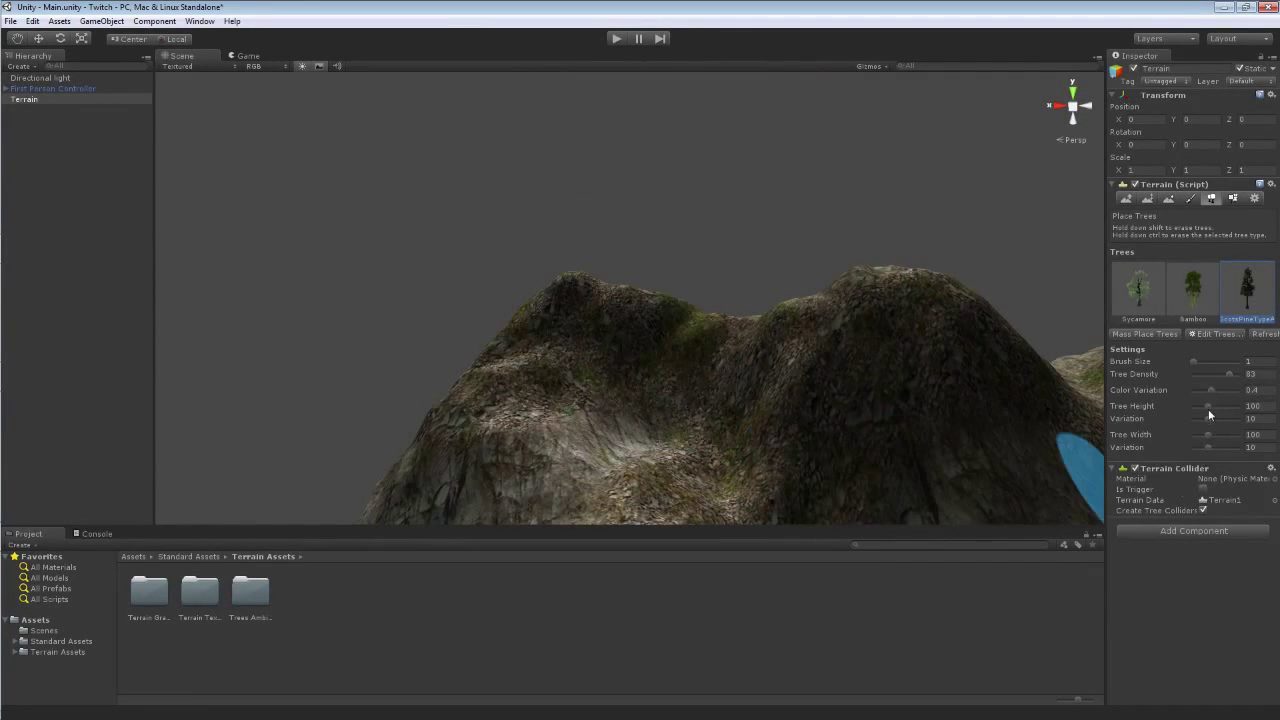
- Set tree height to 71 with variation 4 and width to 71 with variation 3, and place Scots pines along the mountain ridge
{"action": "left_click_drag", "start_coordinate": [1208, 407], "coordinate": [1200, 437]}
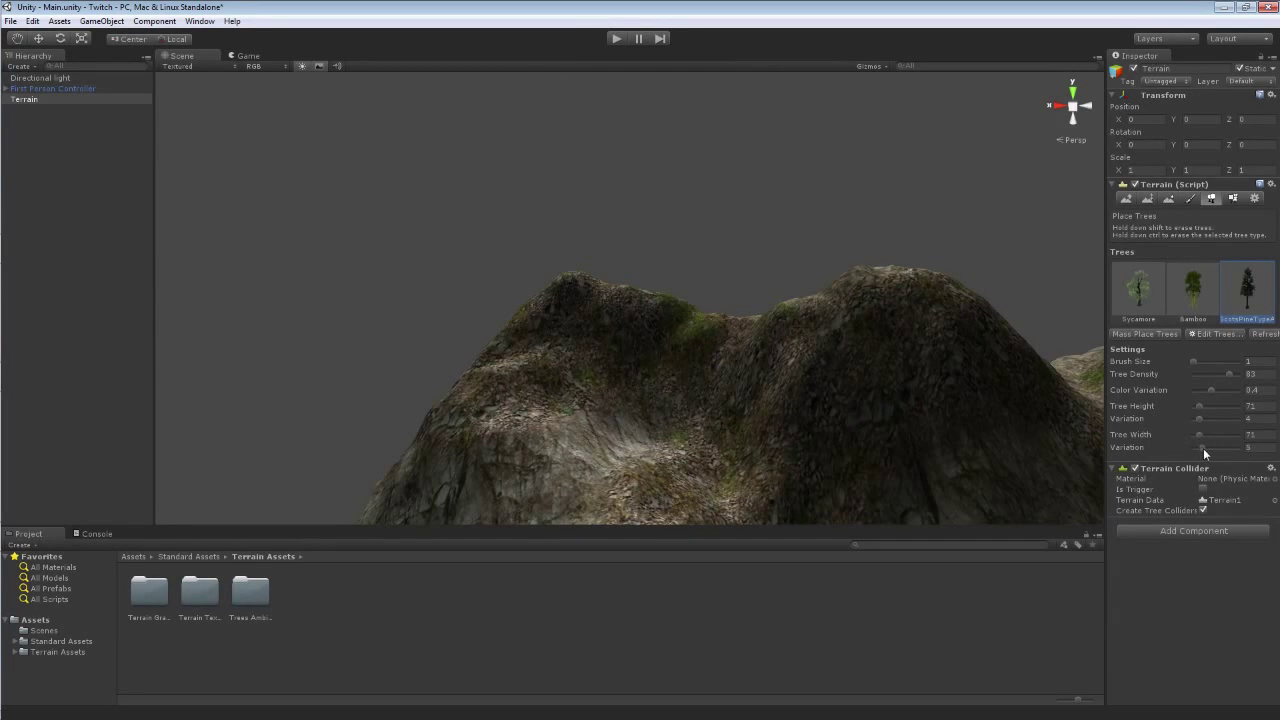
{"action": "left_click", "coordinate": [670, 455]}
{"action": "mouse_move", "coordinate": [876, 335]}
{"action": "left_mouse_down", "text": "alt"}
{"action": "mouse_move", "coordinate": [866, 297]}
{"action": "mouse_move", "coordinate": [691, 280]}
{"action": "mouse_move", "coordinate": [543, 346]}
{"action": "mouse_move", "coordinate": [553, 357]}
{"action": "left_mouse_up", "text": "alt"}
{"action": "left_click_drag", "start_coordinate": [607, 283], "coordinate": [863, 363], "text": "alt"}
{"action": "left_click", "coordinate": [861, 270]}
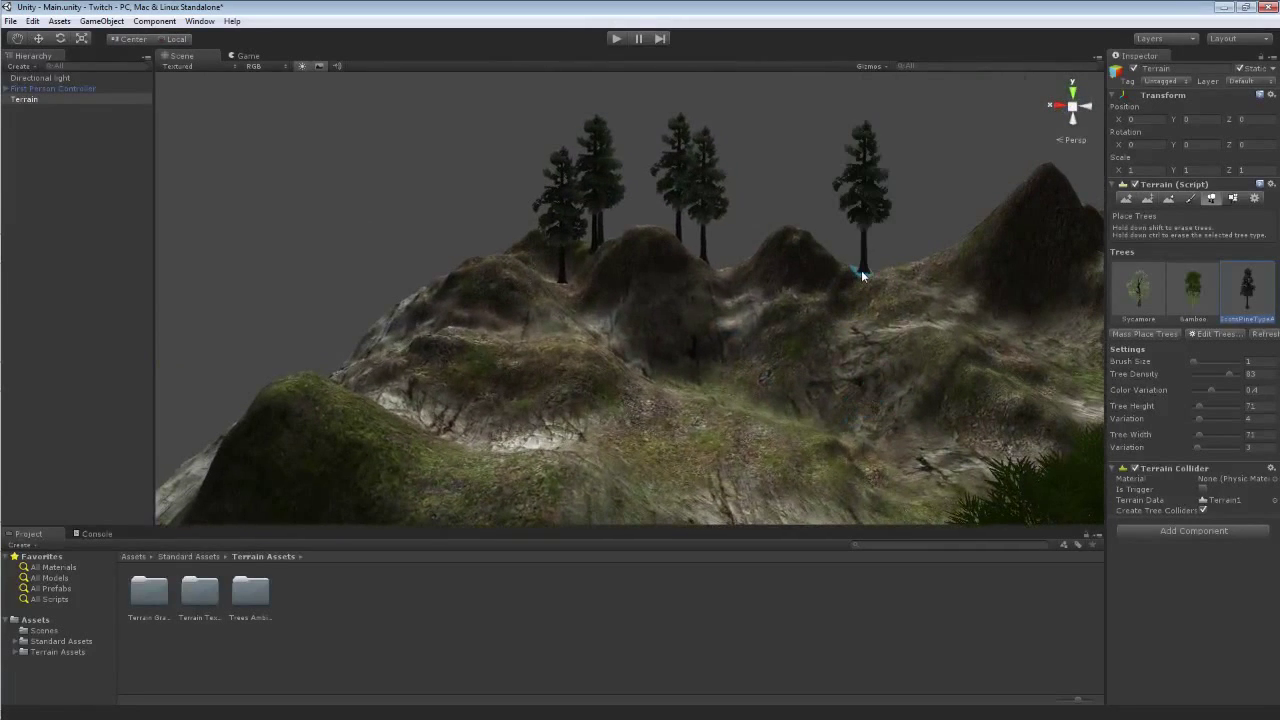
- Place more Scots pines individually across the lower mountain slopes and hills
{"action": "left_click", "coordinate": [715, 368]}
{"action": "mouse_move", "coordinate": [703, 366]}
{"action": "left_mouse_down", "text": "alt"}
{"action": "mouse_move", "coordinate": [876, 322]}
{"action": "mouse_move", "coordinate": [900, 329]}
{"action": "mouse_move", "coordinate": [943, 290]}
{"action": "left_mouse_up", "text": "alt"}
{"action": "mouse_move", "coordinate": [943, 290]}
{"action": "right_mouse_down"}
{"action": "mouse_move", "coordinate": [980, 189]}
{"action": "mouse_move", "coordinate": [1008, 215]}
{"action": "mouse_move", "coordinate": [894, 373]}
{"action": "mouse_move", "coordinate": [1137, 350]}
{"action": "mouse_move", "coordinate": [1215, 384]}
{"action": "right_mouse_up"}
{"action": "key", "text": "w"}
{"action": "left_click", "coordinate": [938, 388]}
{"action": "left_click", "coordinate": [766, 318]}
- Run the scene, walk over the hills to examine the Scots pines on the skyline, and stop the playback
{"action": "right_click_drag", "start_coordinate": [913, 406], "coordinate": [530, 330]}
{"action": "key", "text": "w"}
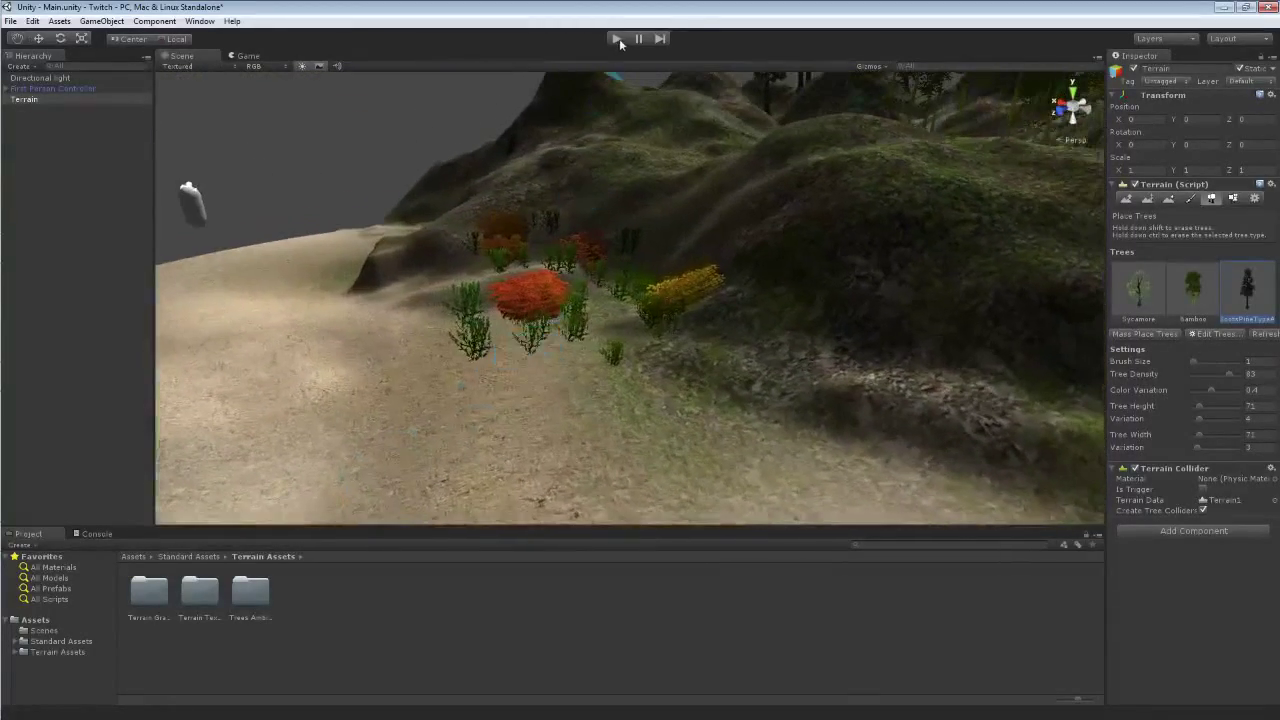
{"action": "left_click", "coordinate": [617, 38]}
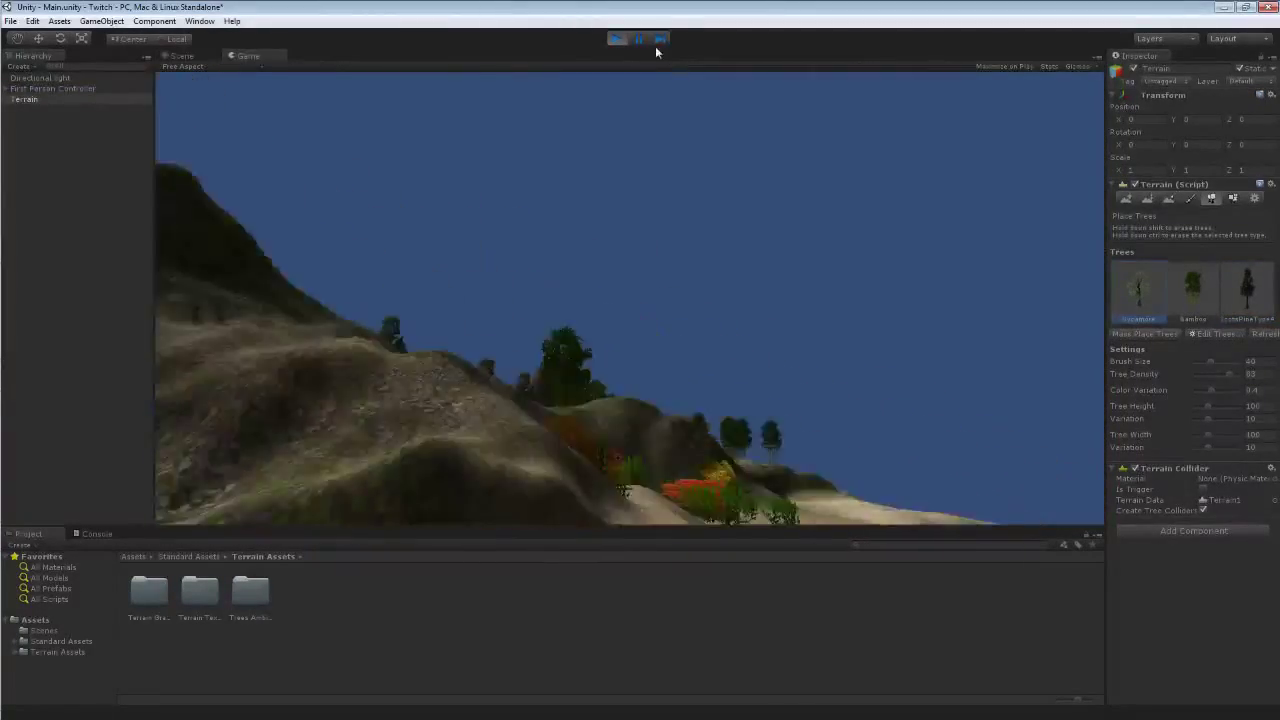
{"action": "key", "text": "w"}
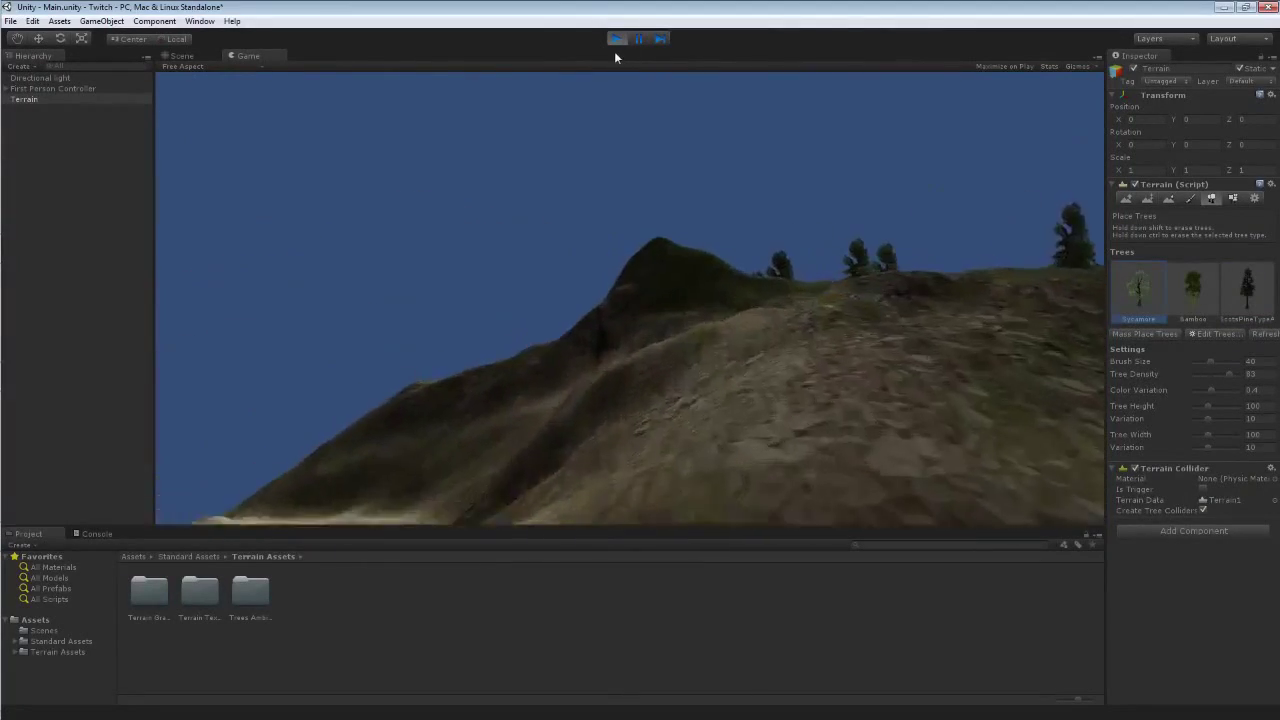
{"action": "key", "text": "w"}
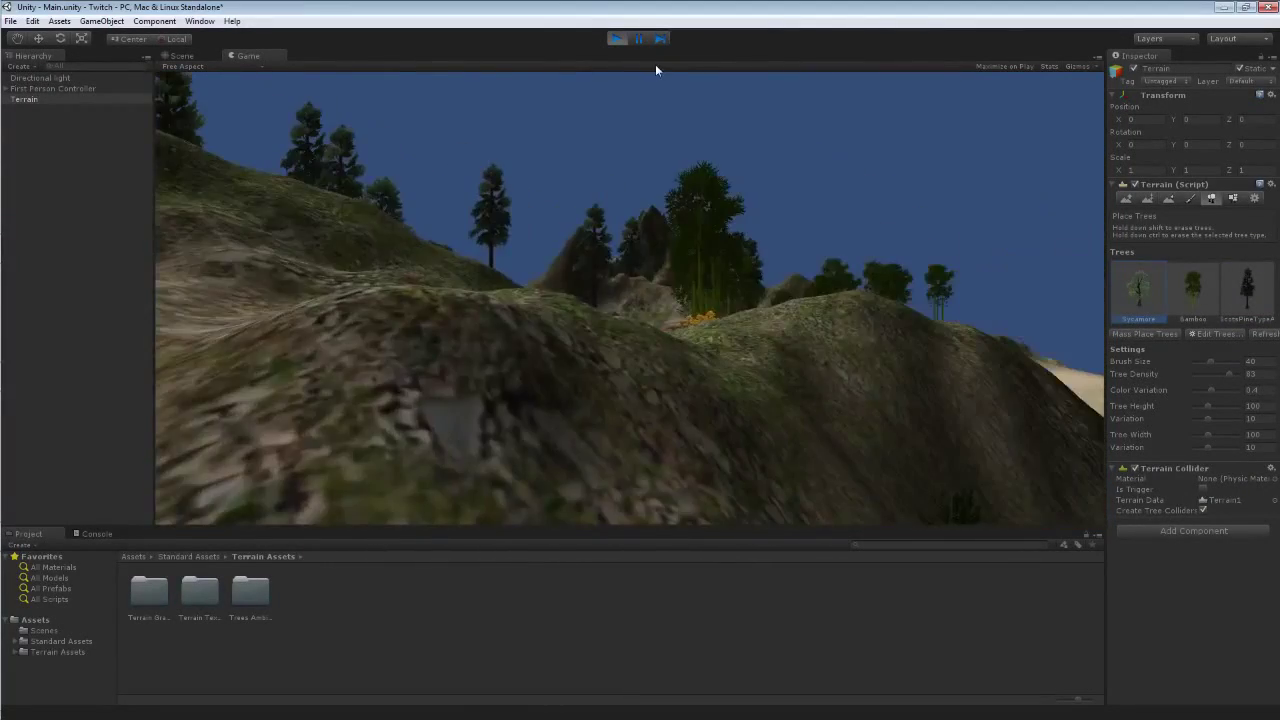
{"action": "key", "text": "w"}
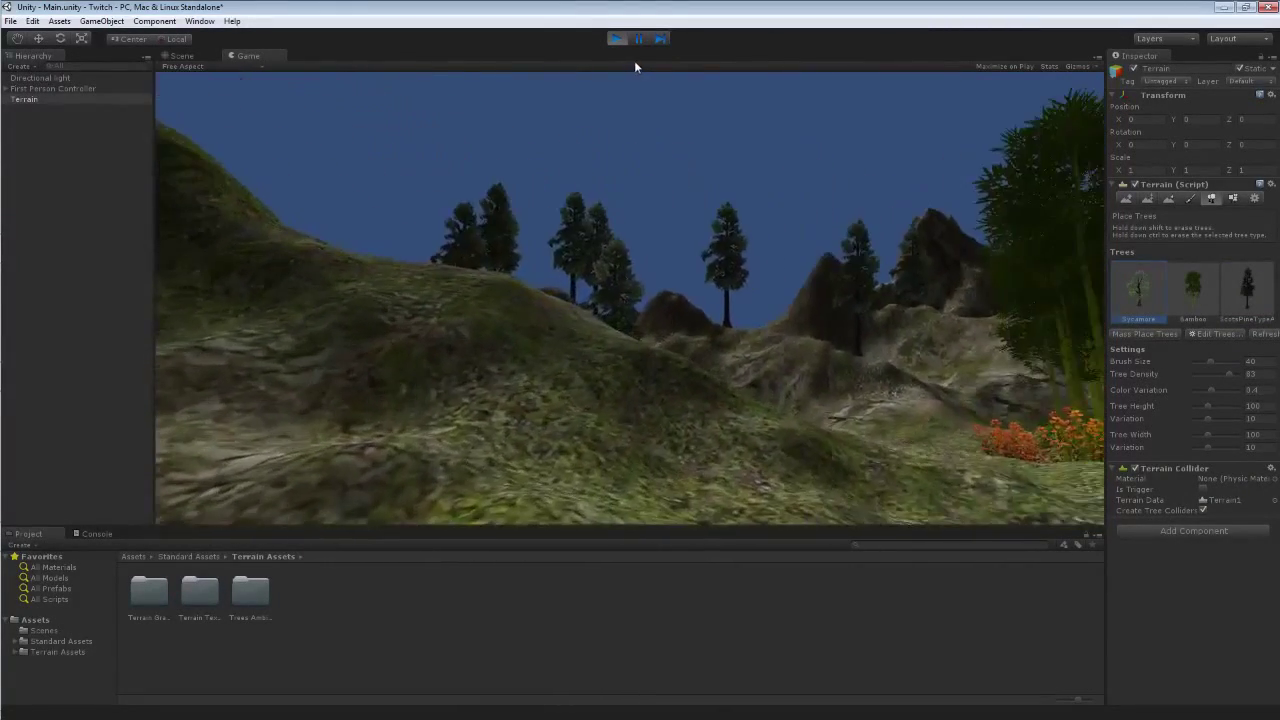
{"action": "key", "text": "w"}
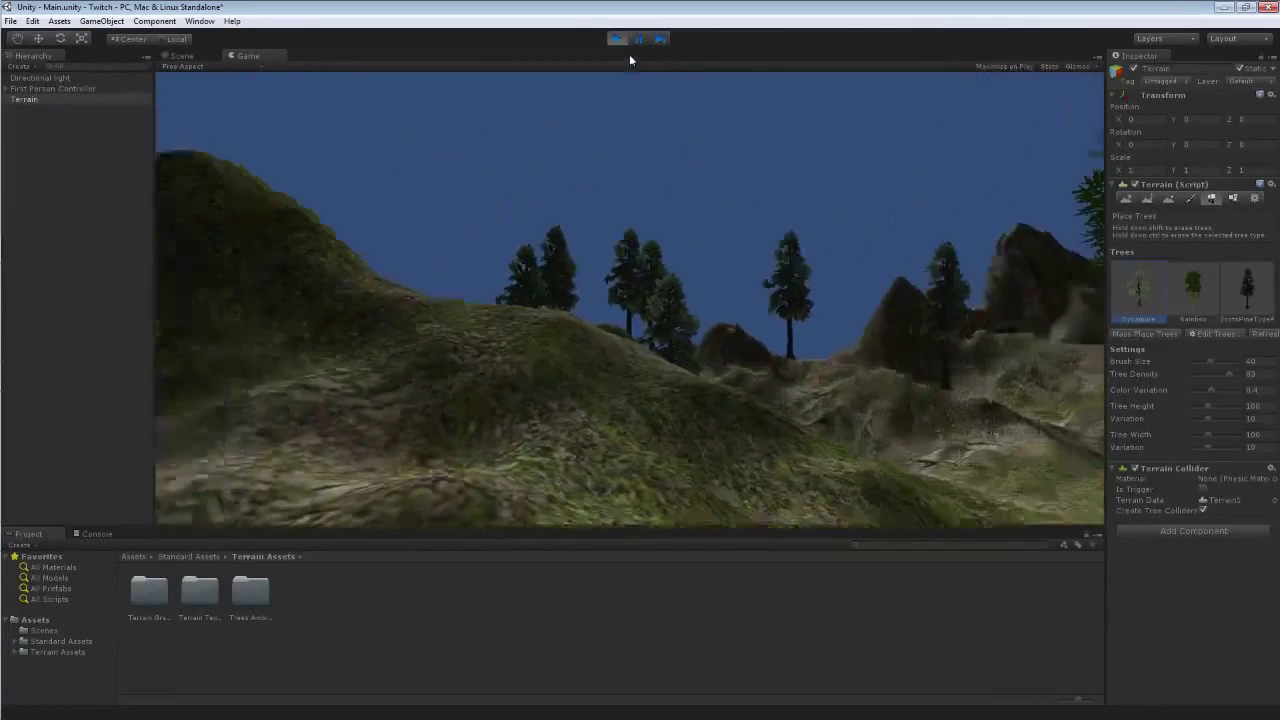
{"action": "left_click", "coordinate": [620, 41]}
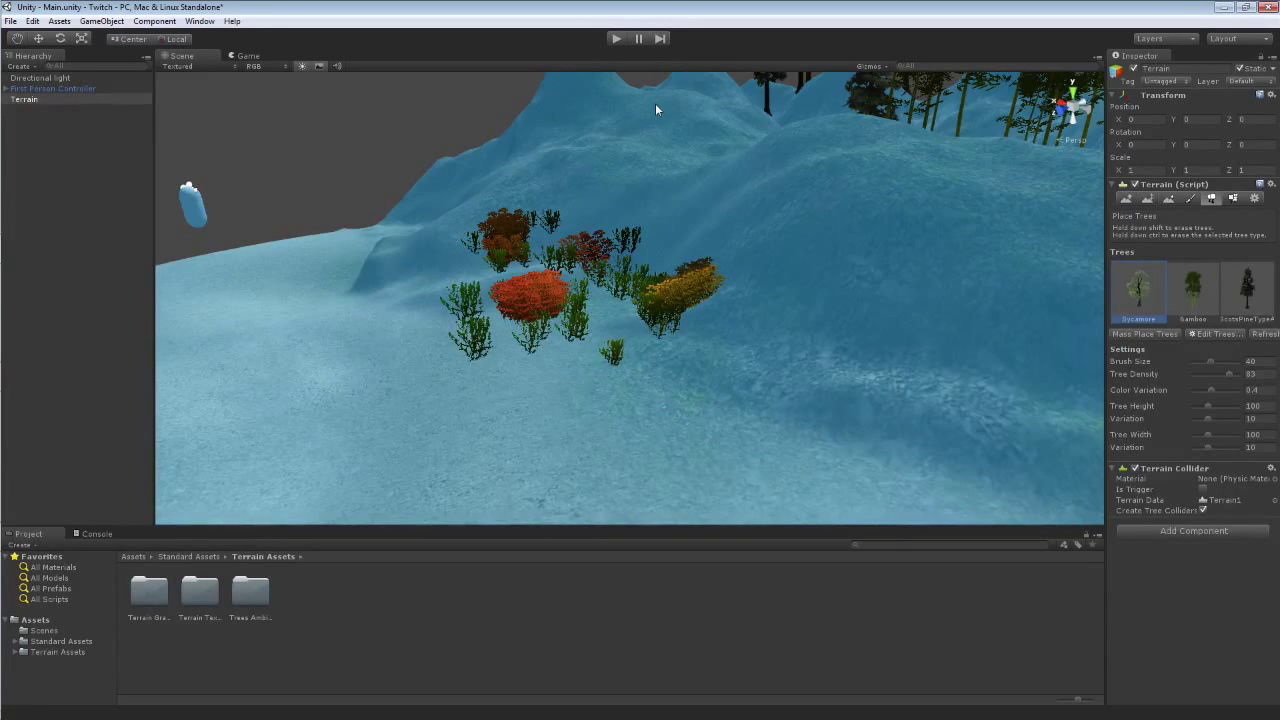
- Set the tree brush size back to 1, select ScotsPineTypeA, and erase a pine from the mountain slope
{"action": "left_click_drag", "start_coordinate": [1208, 359], "coordinate": [1193, 360]}
{"action": "left_click_drag", "start_coordinate": [943, 286], "coordinate": [996, 336], "text": "alt"}
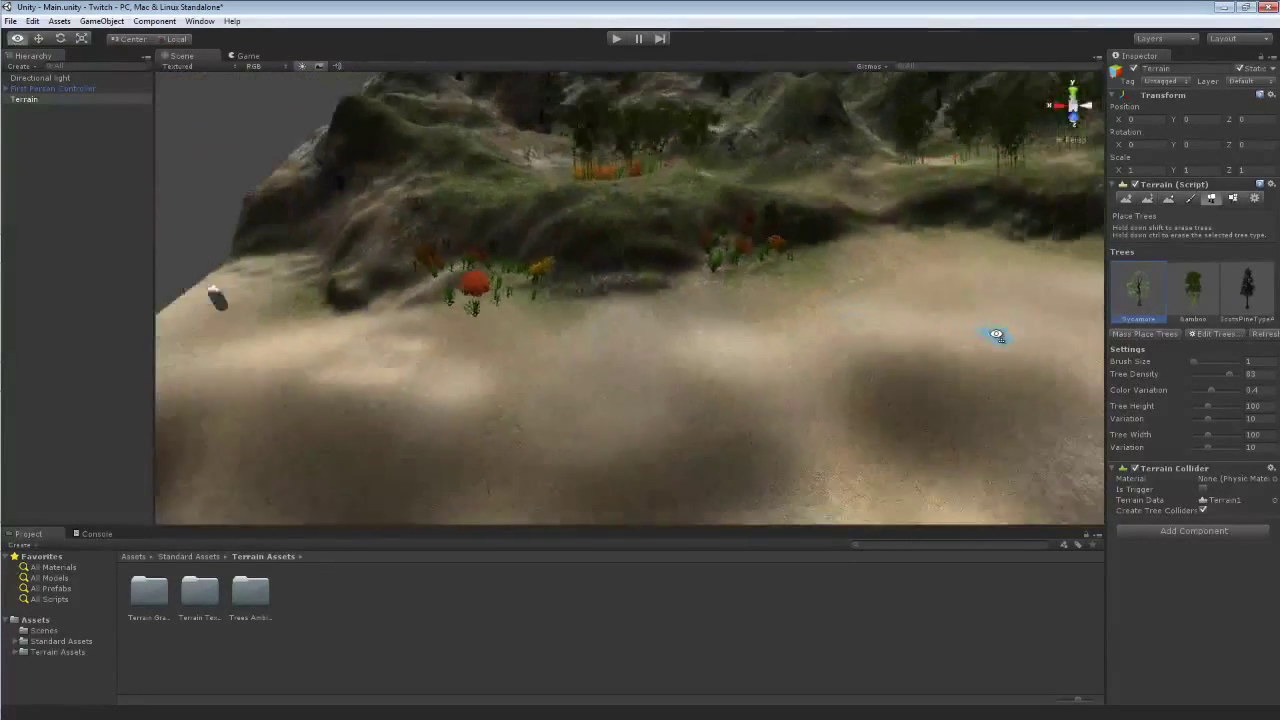
{"action": "right_click_drag", "start_coordinate": [996, 336], "coordinate": [1000, 309]}
{"action": "key", "text": "s"}
{"action": "right_click_drag", "start_coordinate": [671, 176], "coordinate": [648, 96]}
{"action": "key", "text": "w"}
{"action": "left_click", "coordinate": [1243, 292]}
{"action": "left_click", "coordinate": [710, 445], "text": "shift"}
{"action": "key", "text": "s"}
{"action": "mouse_move", "coordinate": [711, 446]}
{"action": "right_mouse_down"}
{"action": "mouse_move", "coordinate": [723, 463]}
{"action": "mouse_move", "coordinate": [969, 469]}
{"action": "mouse_move", "coordinate": [1083, 493]}
{"action": "mouse_move", "coordinate": [758, 468]}
{"action": "right_mouse_up"}
{"action": "key", "text": "w"}
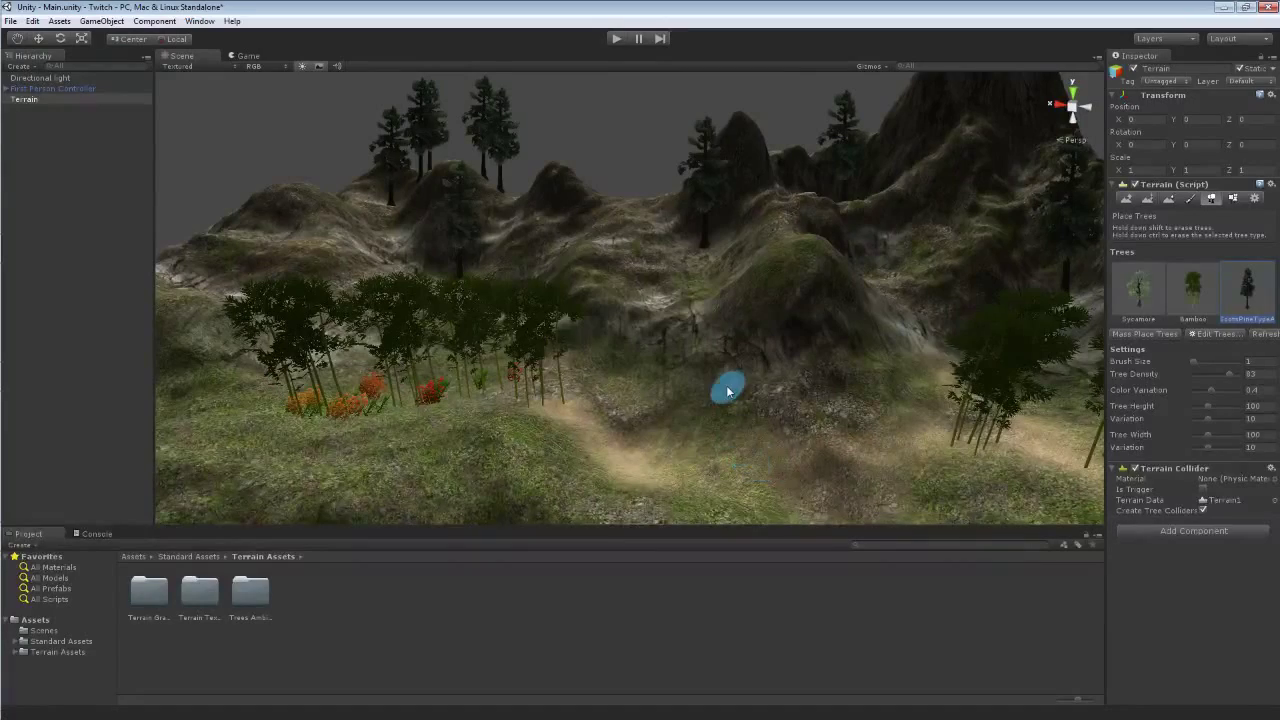
{"action": "right_click_drag", "start_coordinate": [703, 363], "coordinate": [718, 320]}
{"action": "key", "text": "s"}
{"action": "key", "text": "w"}
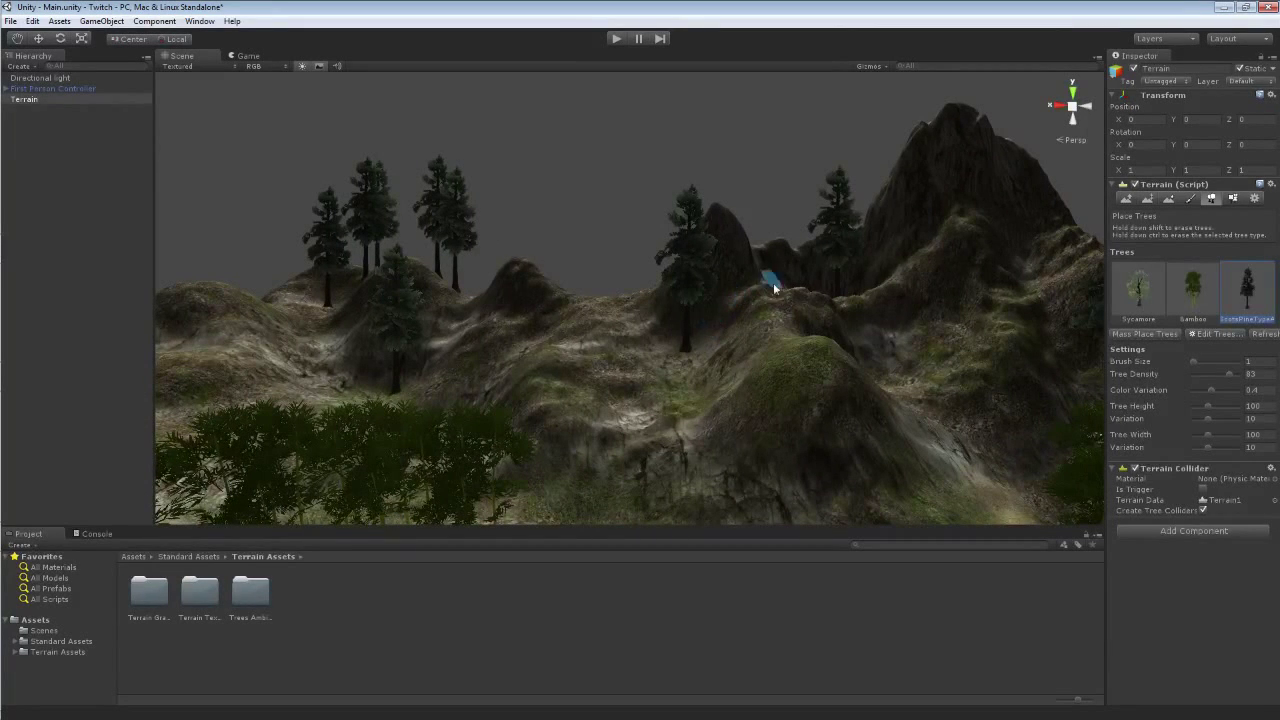
{"action": "left_click", "coordinate": [1234, 199]}
{"action": "left_click", "coordinate": [1213, 199]}
{"action": "left_click", "coordinate": [1232, 199]}
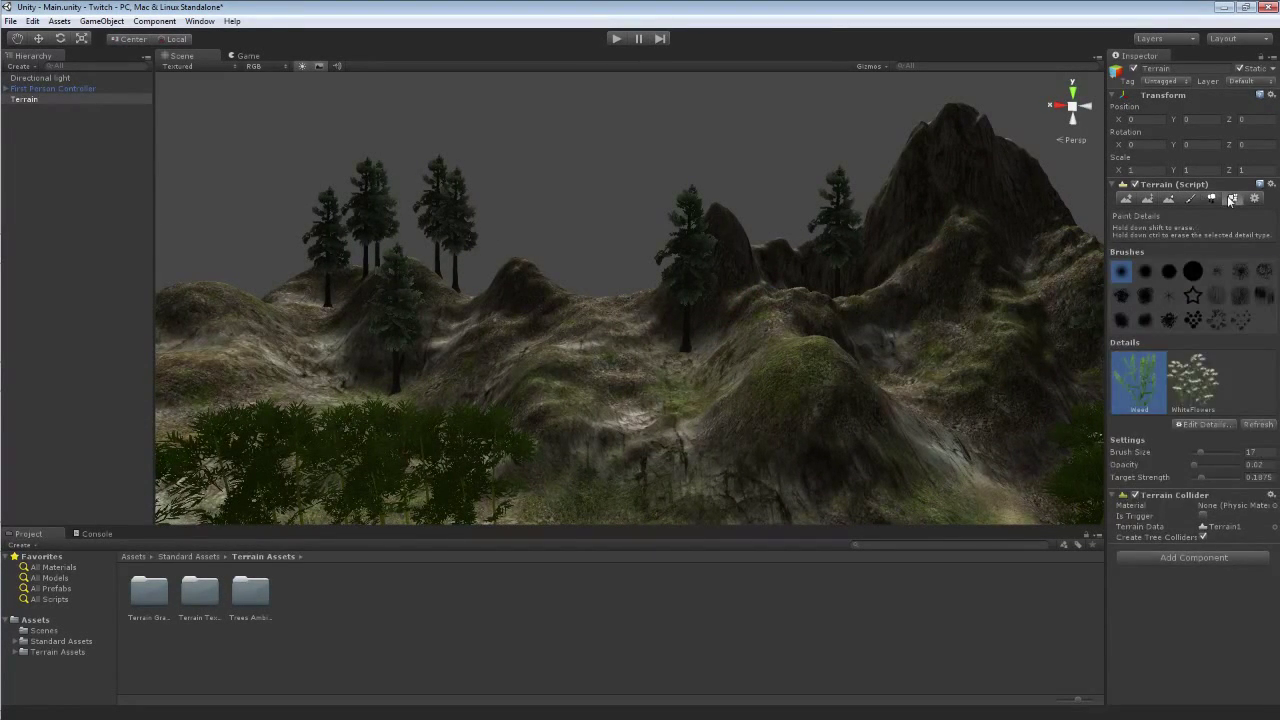
- Open the Terrain Settings and review the base terrain, tree and detail, wind, and resolution options
{"action": "left_click", "coordinate": [1254, 199]}
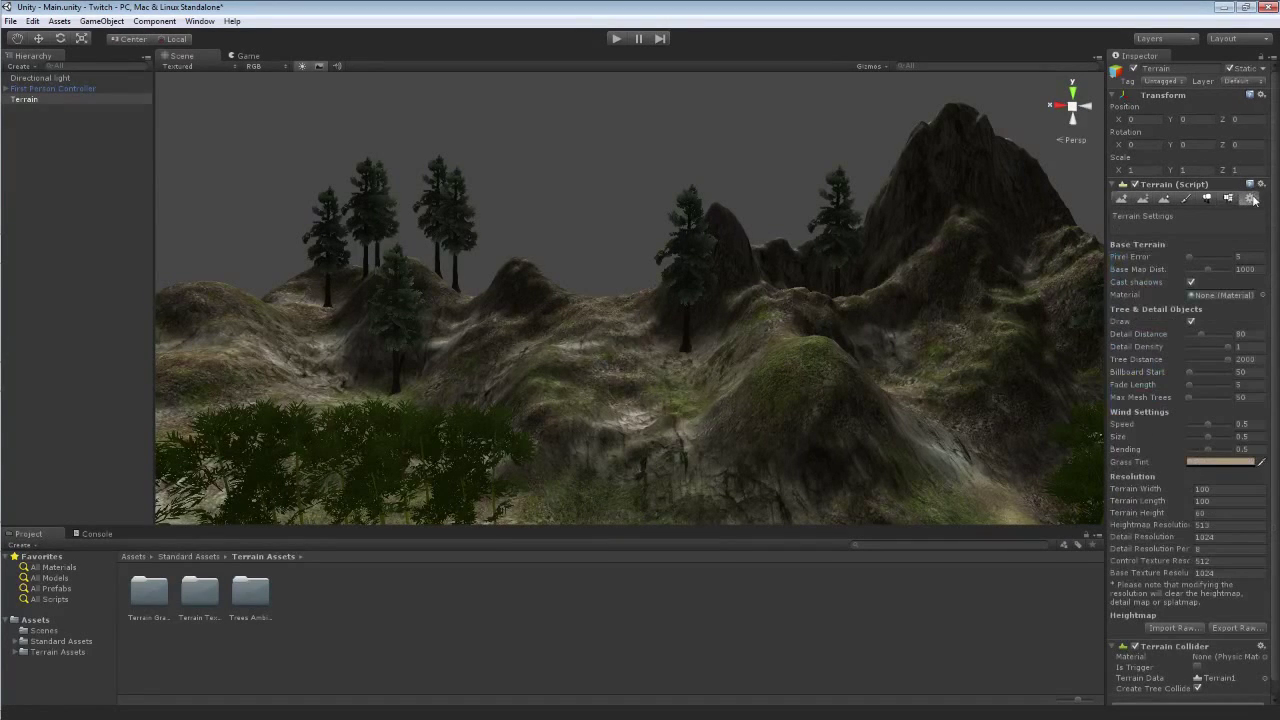
{"action": "right_click_drag", "start_coordinate": [691, 308], "coordinate": [752, 312]}
{"action": "key", "text": "s"}
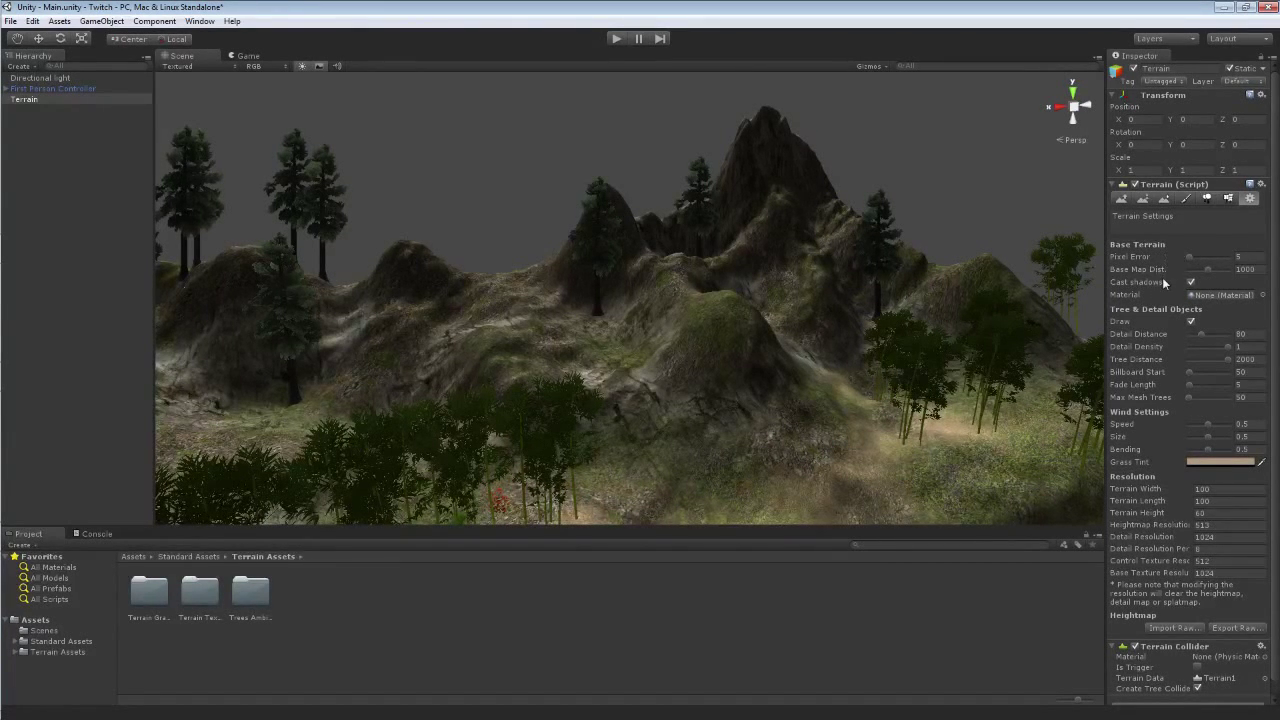
{"action": "scroll", "coordinate": [1162, 280], "scroll_direction": "down", "scroll_amount": 1}
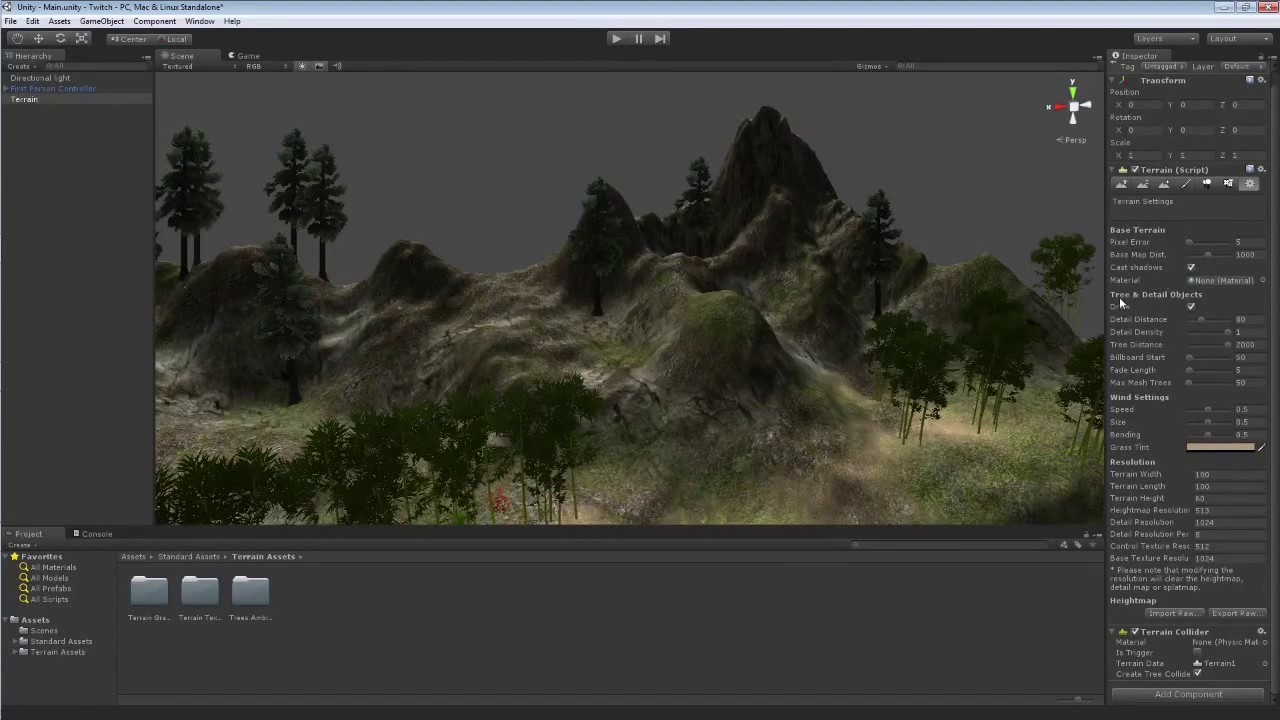
- Toggle the drawing of trees and detail objects off and on repeatedly to compare the terrain, leaving it enabled
{"action": "left_click", "coordinate": [1192, 308]}
{"action": "left_click", "coordinate": [1192, 308]}
{"action": "left_click", "coordinate": [1192, 308]}
{"action": "left_click", "coordinate": [1192, 308]}
{"action": "left_click", "coordinate": [1192, 309]}
{"action": "left_click", "coordinate": [1192, 309]}
{"action": "left_click", "coordinate": [1192, 309]}
{"action": "left_click", "coordinate": [1192, 309]}
{"action": "left_click", "coordinate": [1192, 308]}
{"action": "left_click", "coordinate": [1192, 308]}
{"action": "mouse_move", "coordinate": [777, 296]}
{"action": "left_mouse_down", "text": "alt"}
{"action": "mouse_move", "coordinate": [709, 286]}
{"action": "mouse_move", "coordinate": [775, 314]}
{"action": "left_mouse_up", "text": "alt"}
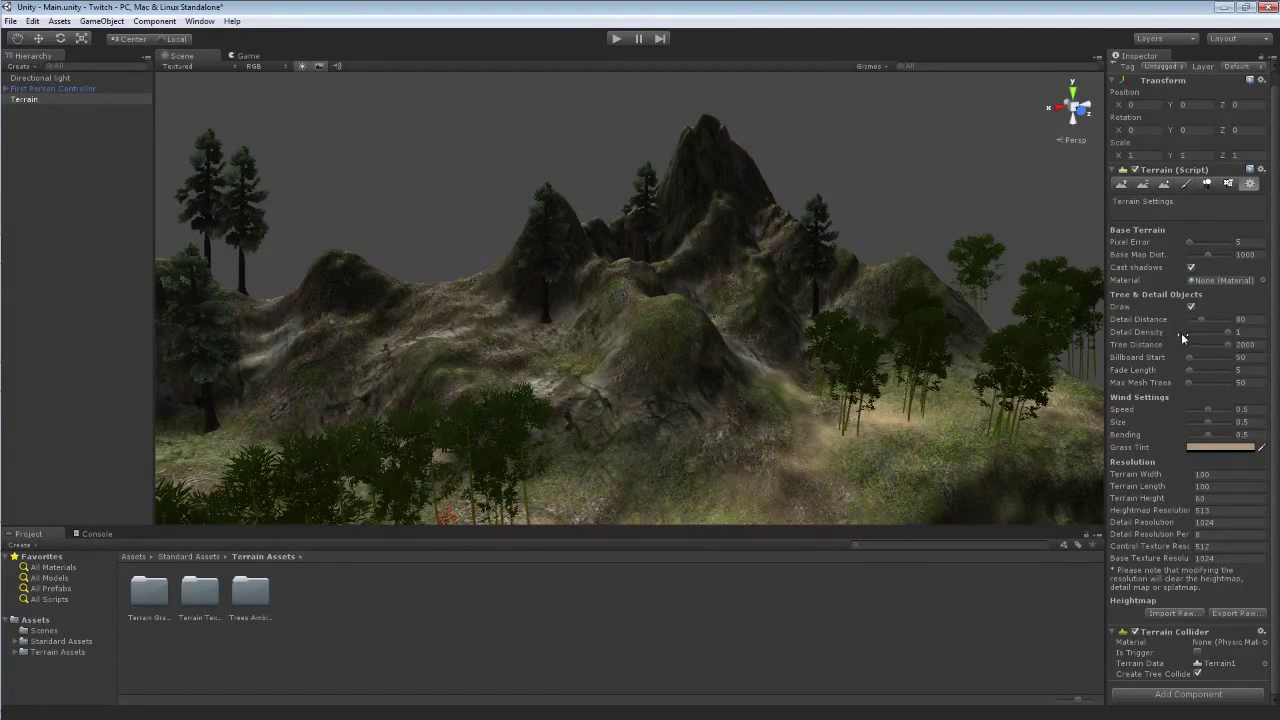
- Lower the detail density to 0.48 and further to compare the flower patches, and restore it to 1
{"action": "left_click_drag", "start_coordinate": [1228, 333], "coordinate": [1206, 331]}
{"action": "right_click_drag", "start_coordinate": [805, 350], "coordinate": [490, 372]}
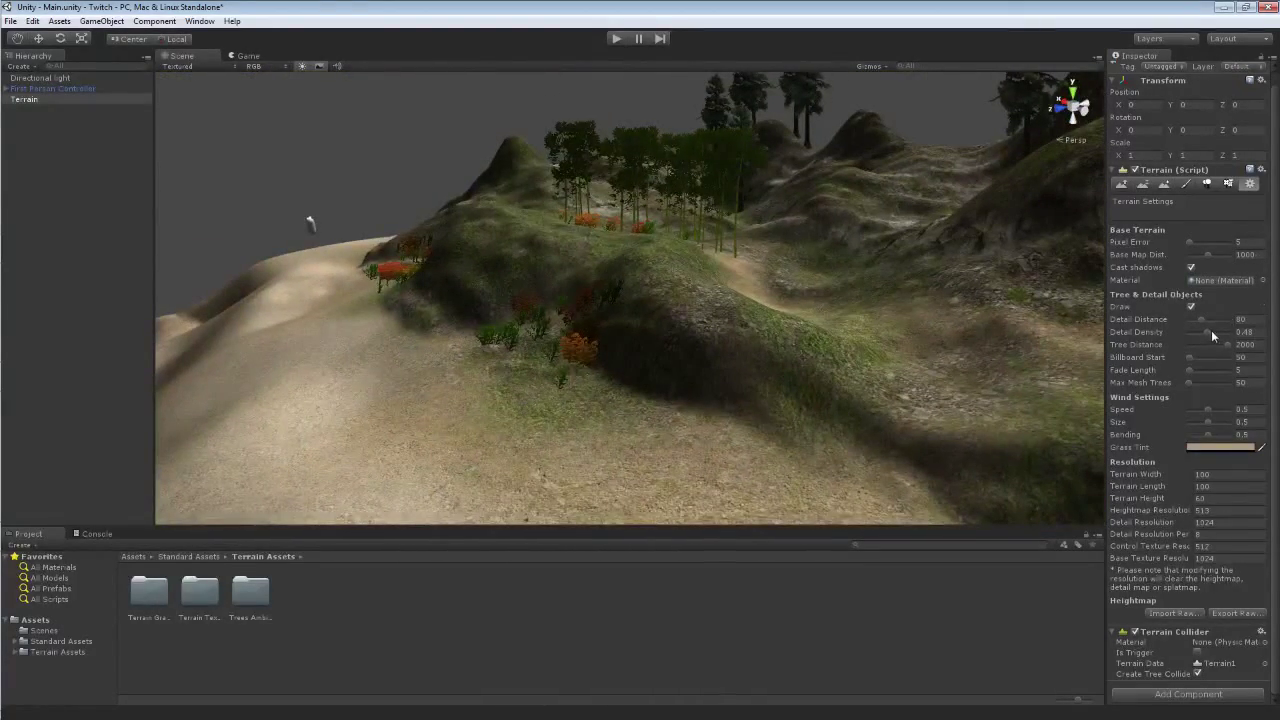
{"action": "left_click_drag", "start_coordinate": [1204, 331], "coordinate": [1189, 329]}
{"action": "mouse_move", "coordinate": [1189, 332]}
{"action": "left_mouse_down"}
{"action": "mouse_move", "coordinate": [1234, 332]}
{"action": "mouse_move", "coordinate": [1199, 318]}
{"action": "left_mouse_up"}
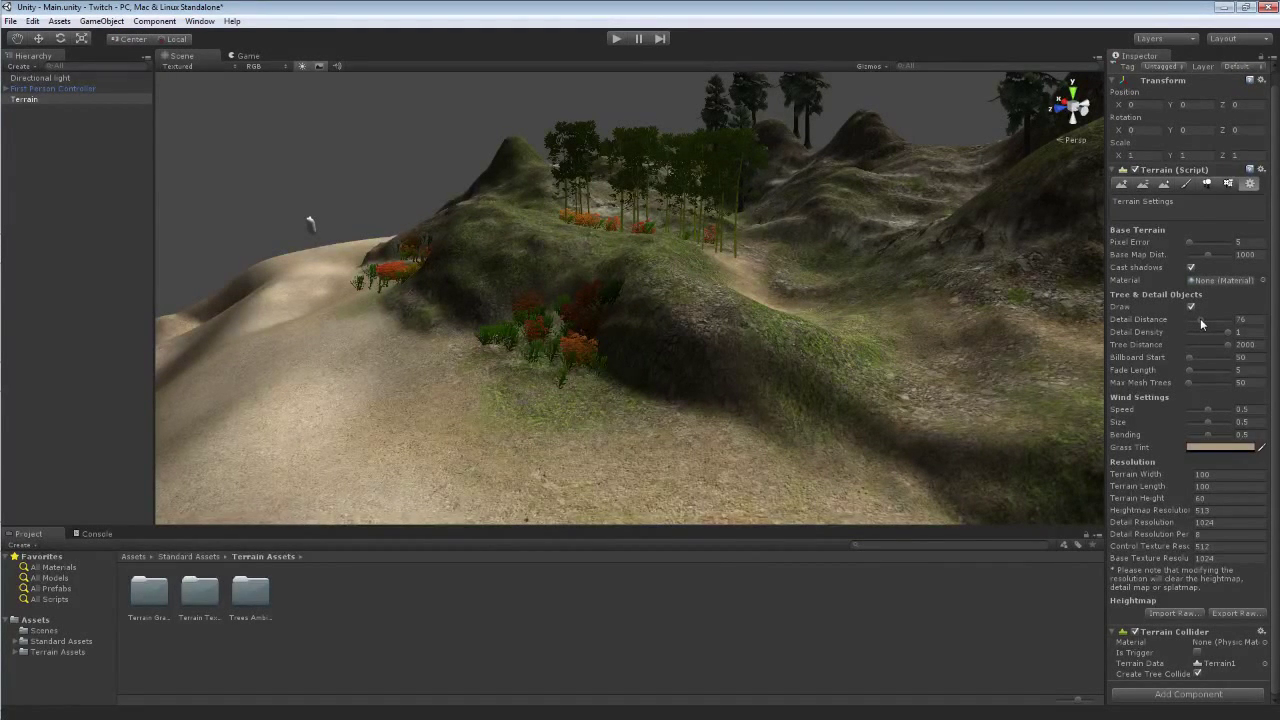
- Reduce the detail distance to 29 to compare the visible flowers, and set it back to 80
{"action": "left_click_drag", "start_coordinate": [1200, 318], "coordinate": [1192, 316]}
{"action": "mouse_move", "coordinate": [700, 345]}
{"action": "right_mouse_down"}
{"action": "mouse_move", "coordinate": [700, 363]}
{"action": "mouse_move", "coordinate": [745, 348]}
{"action": "mouse_move", "coordinate": [740, 334]}
{"action": "mouse_move", "coordinate": [737, 351]}
{"action": "mouse_move", "coordinate": [939, 386]}
{"action": "mouse_move", "coordinate": [777, 331]}
{"action": "mouse_move", "coordinate": [677, 349]}
{"action": "mouse_move", "coordinate": [710, 335]}
{"action": "mouse_move", "coordinate": [706, 309]}
{"action": "mouse_move", "coordinate": [733, 323]}
{"action": "right_mouse_up"}
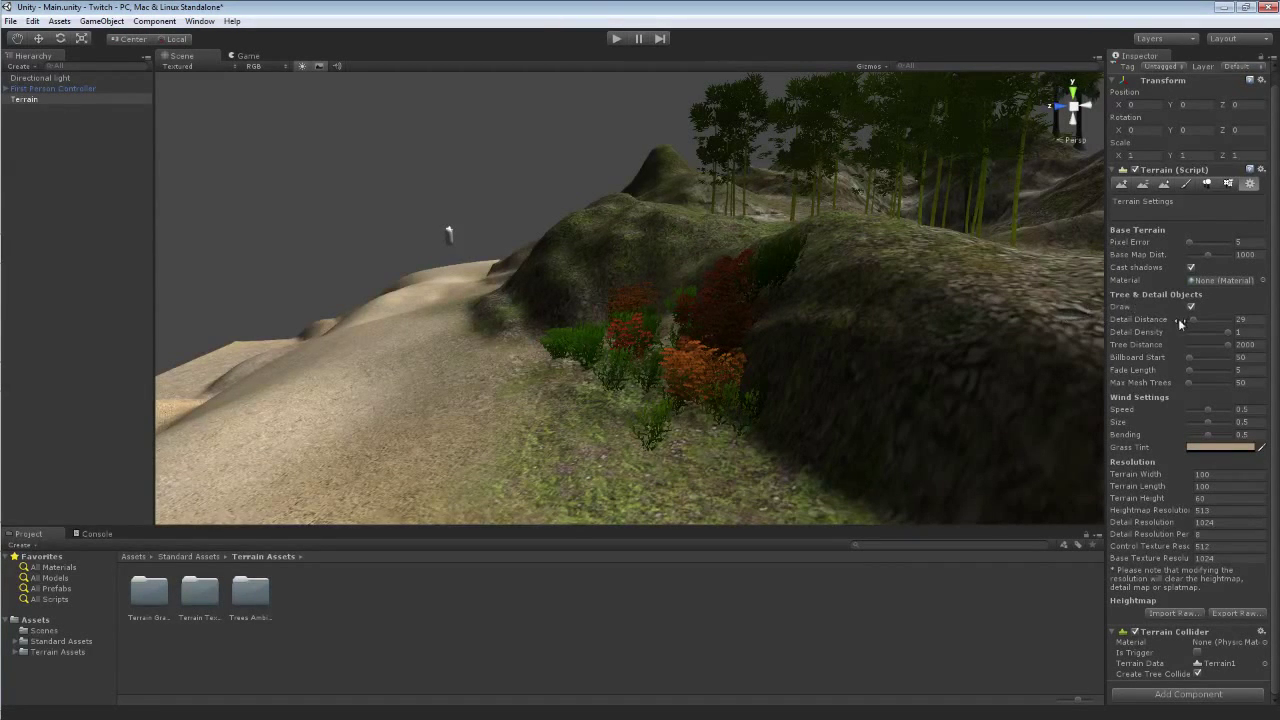
{"action": "left_click_drag", "start_coordinate": [1193, 320], "coordinate": [1202, 318]}
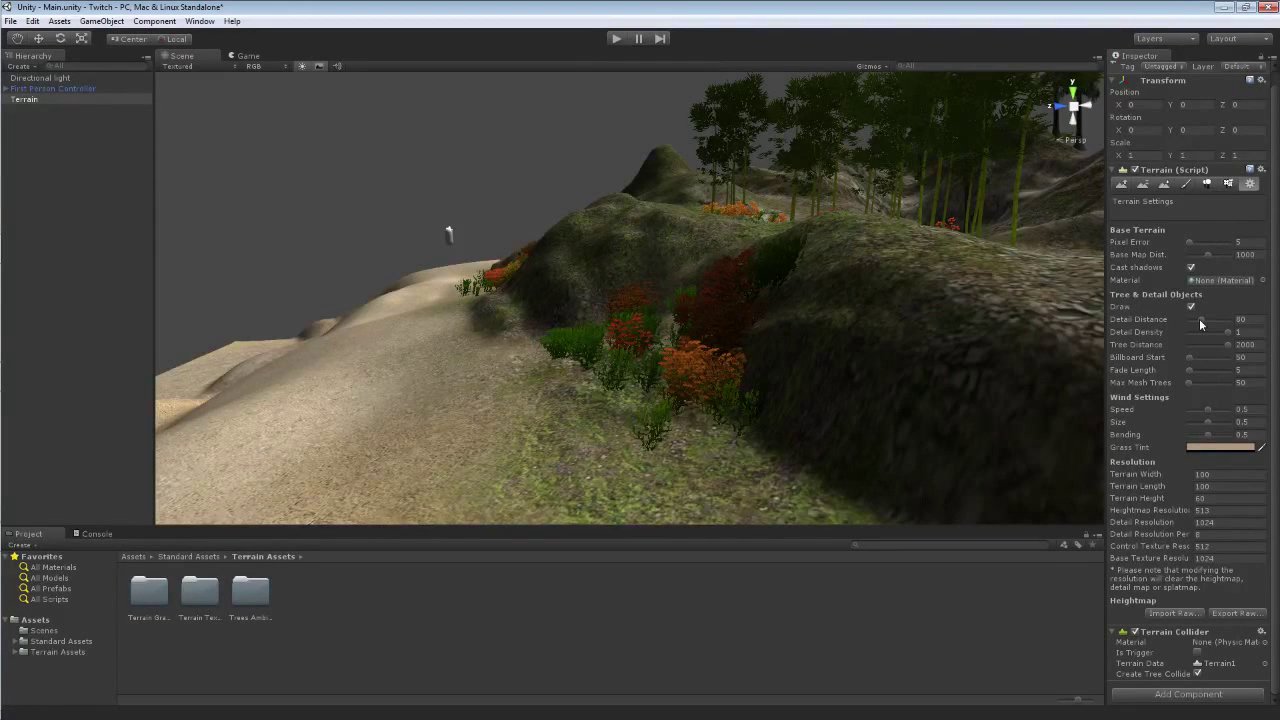
{"action": "right_click_drag", "start_coordinate": [589, 229], "coordinate": [698, 284]}
{"action": "key", "text": "s"}
{"action": "key", "text": "a"}
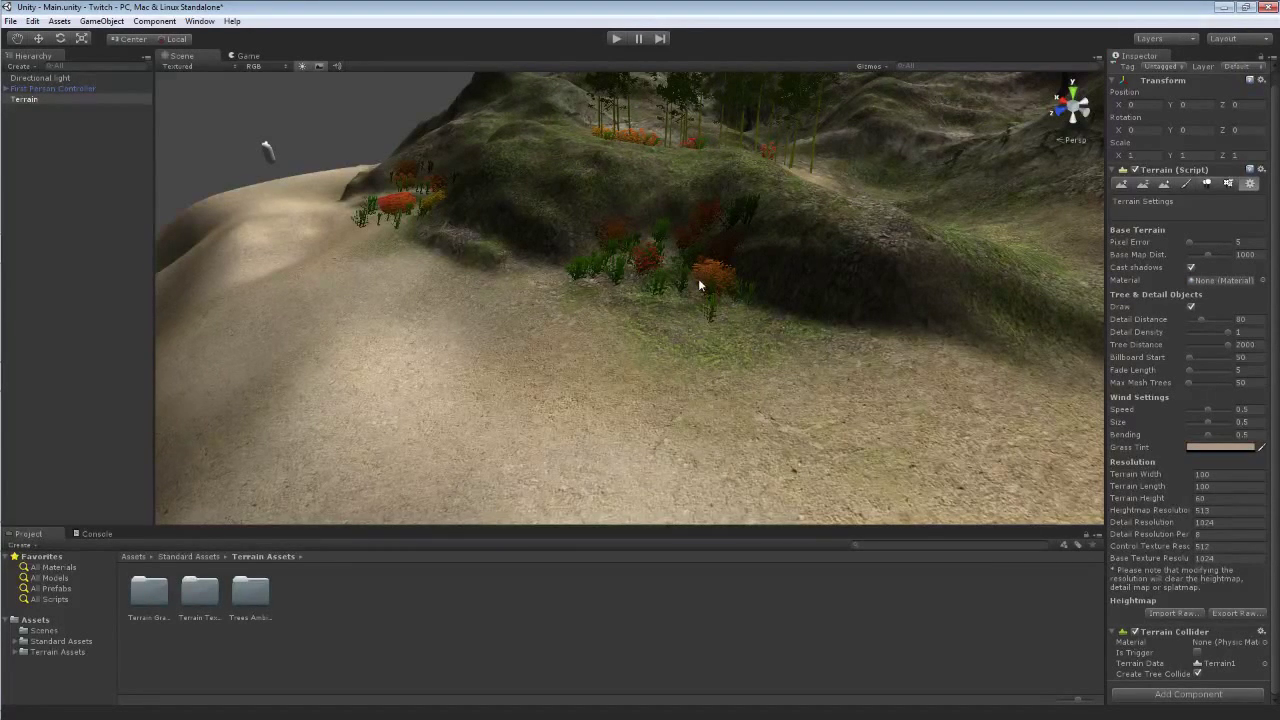
{"action": "right_click_drag", "start_coordinate": [708, 252], "coordinate": [770, 235]}
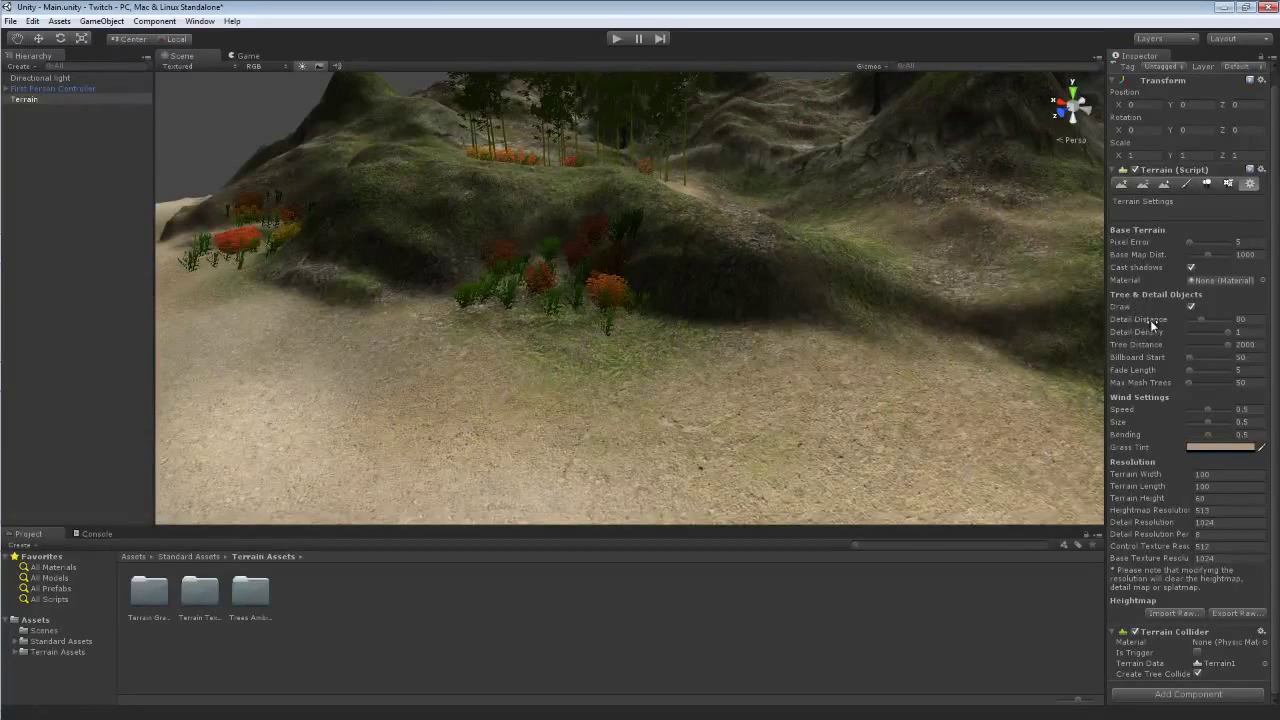
- Try the tree distance setting while viewing the distant trees, leaving it at 2000
{"action": "right_click_drag", "start_coordinate": [950, 340], "coordinate": [992, 296]}
{"action": "mouse_move", "coordinate": [1230, 344]}
{"action": "left_mouse_down"}
{"action": "mouse_move", "coordinate": [1187, 346]}
{"action": "mouse_move", "coordinate": [1240, 349]}
{"action": "left_mouse_up"}
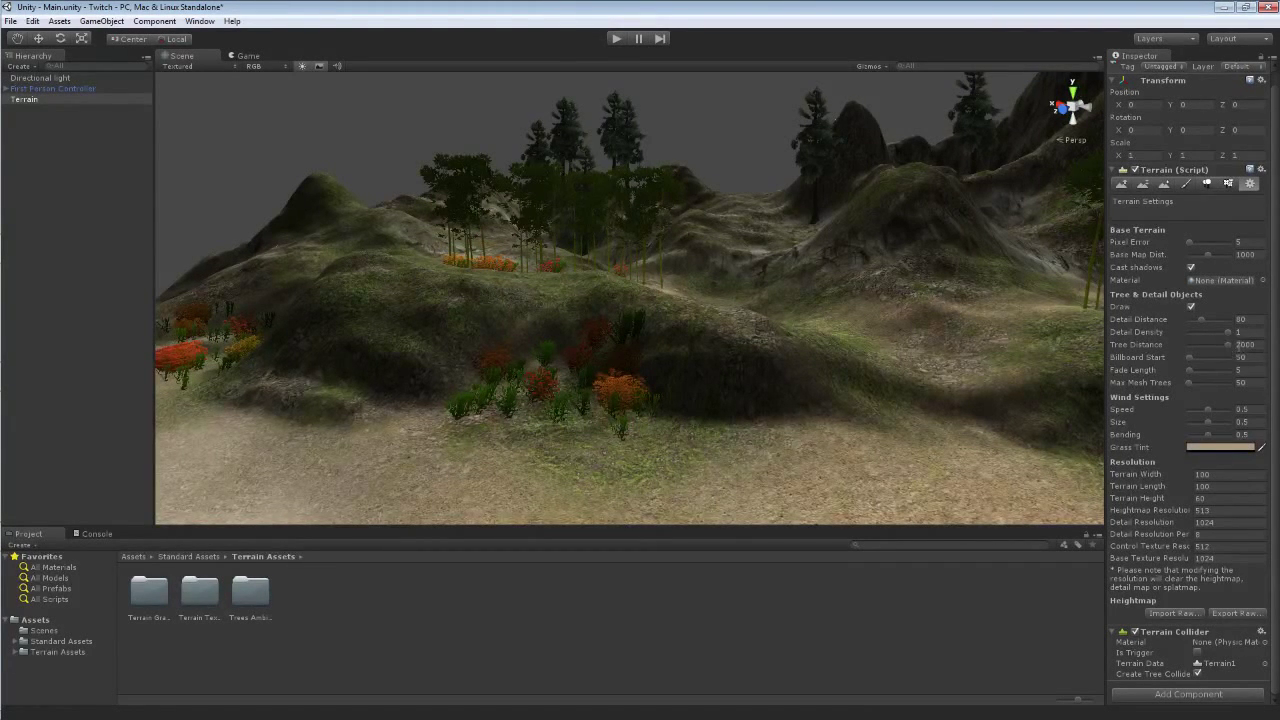
{"action": "right_click_drag", "start_coordinate": [934, 320], "coordinate": [921, 268]}
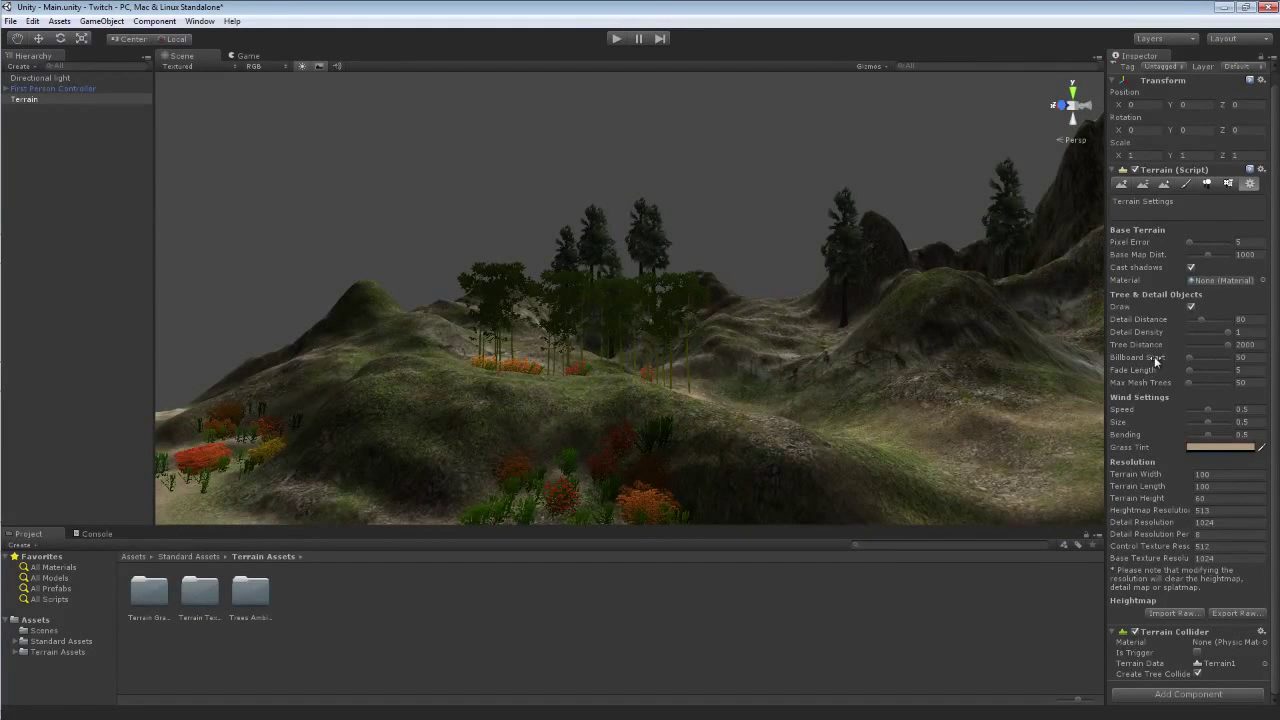
- Try billboard start values of 5, 207, 308 and 39 while comparing the distant pines
{"action": "right_click_drag", "start_coordinate": [822, 357], "coordinate": [617, 326]}
{"action": "right_click_drag", "start_coordinate": [712, 357], "coordinate": [781, 312]}
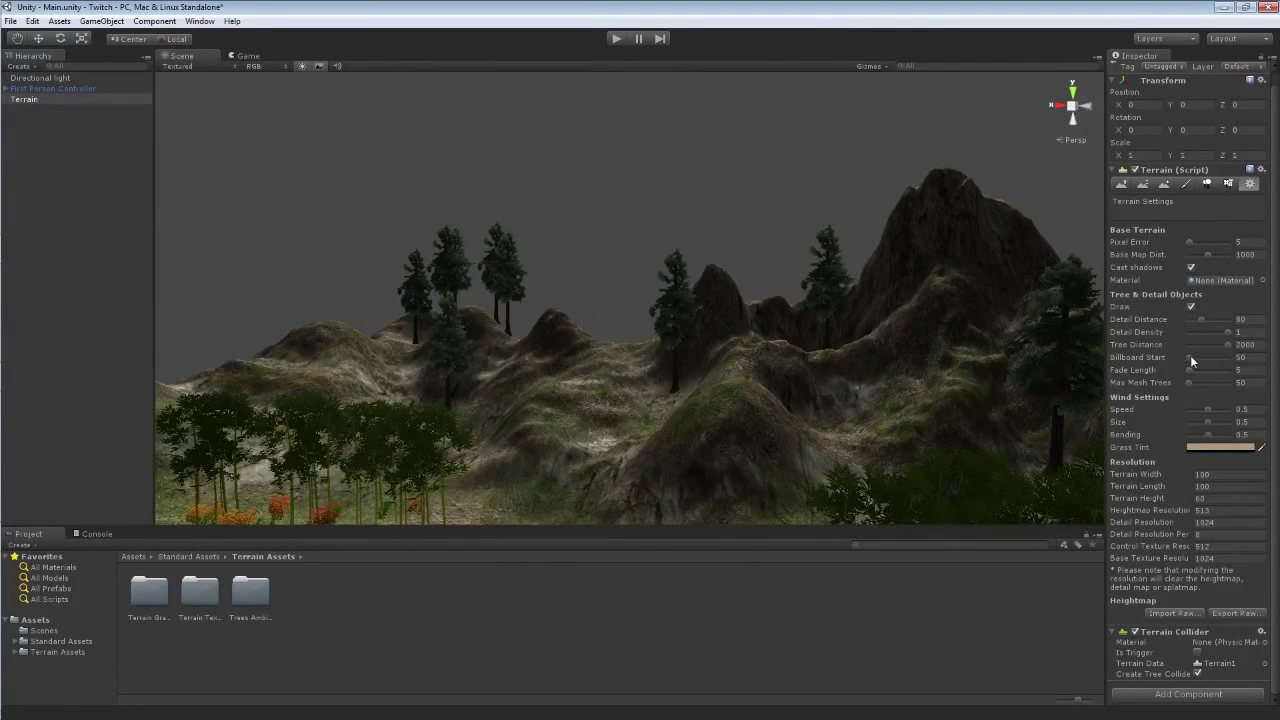
{"action": "left_click", "coordinate": [1189, 357]}
{"action": "right_click_drag", "start_coordinate": [686, 351], "coordinate": [790, 365]}
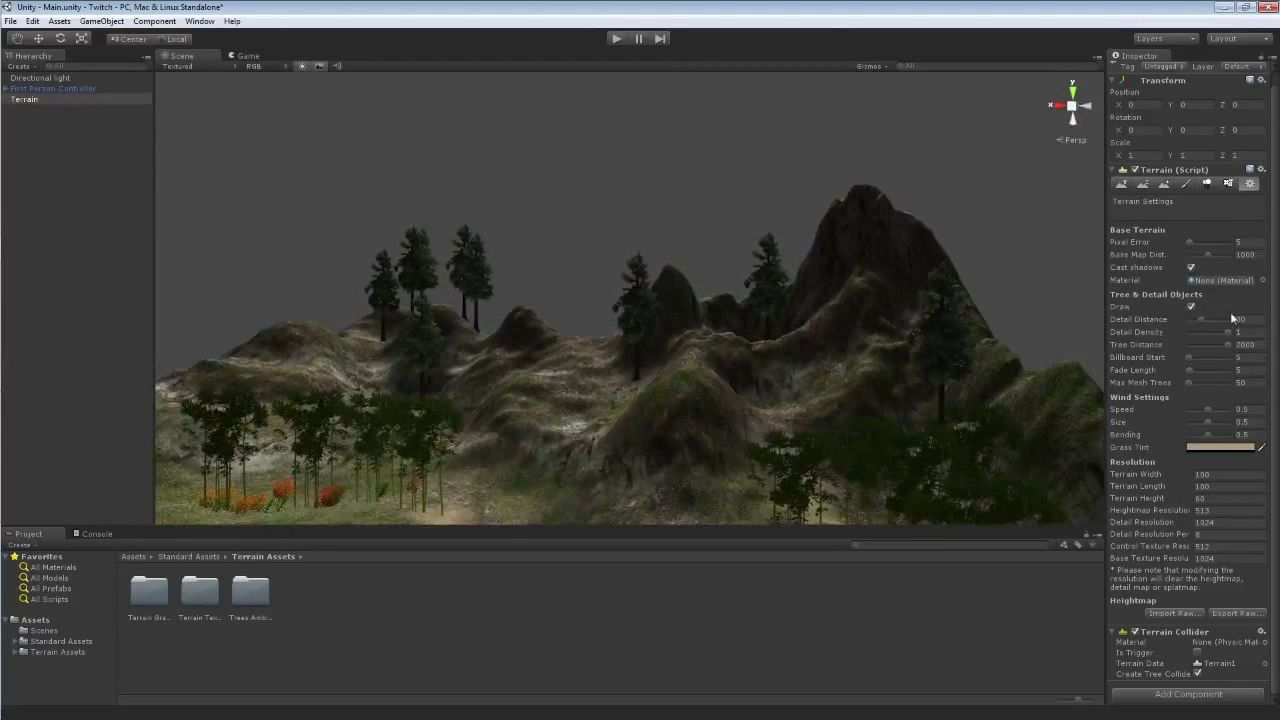
{"action": "left_click_drag", "start_coordinate": [1191, 356], "coordinate": [1196, 356]}
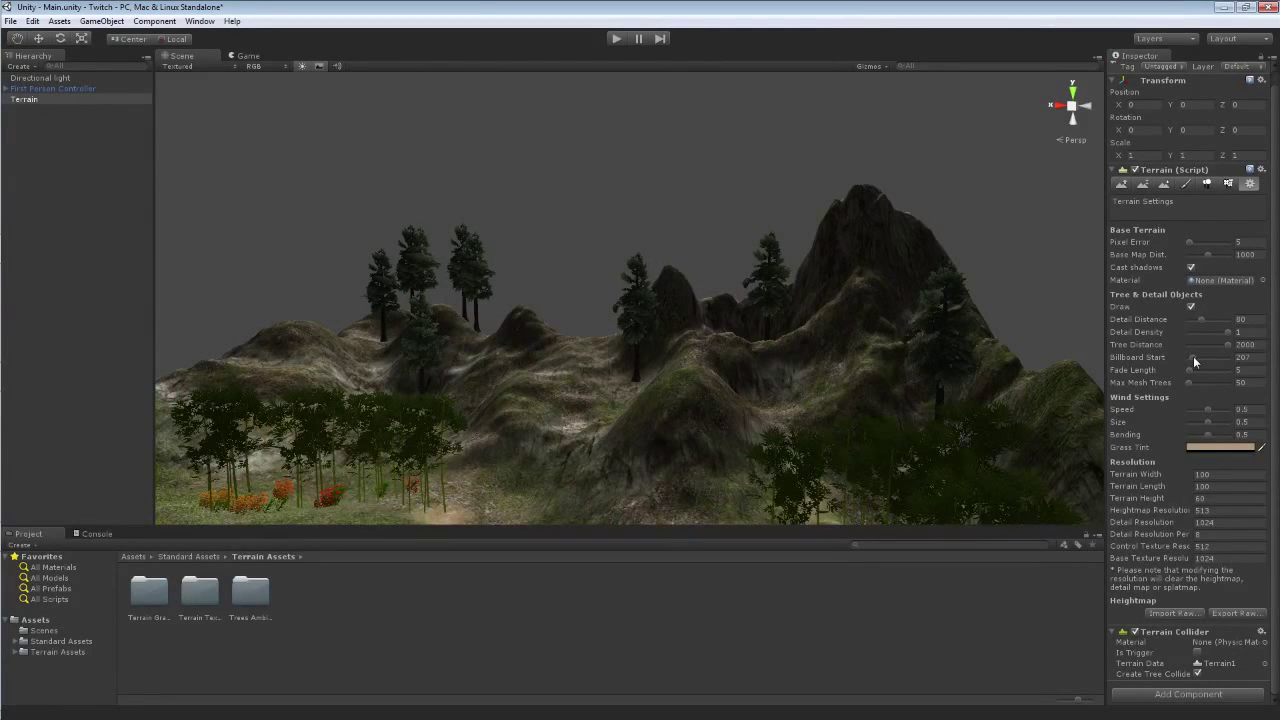
{"action": "left_click_drag", "start_coordinate": [1193, 356], "coordinate": [1195, 357]}
{"action": "right_click_drag", "start_coordinate": [719, 332], "coordinate": [724, 333]}
{"action": "key", "text": "s"}
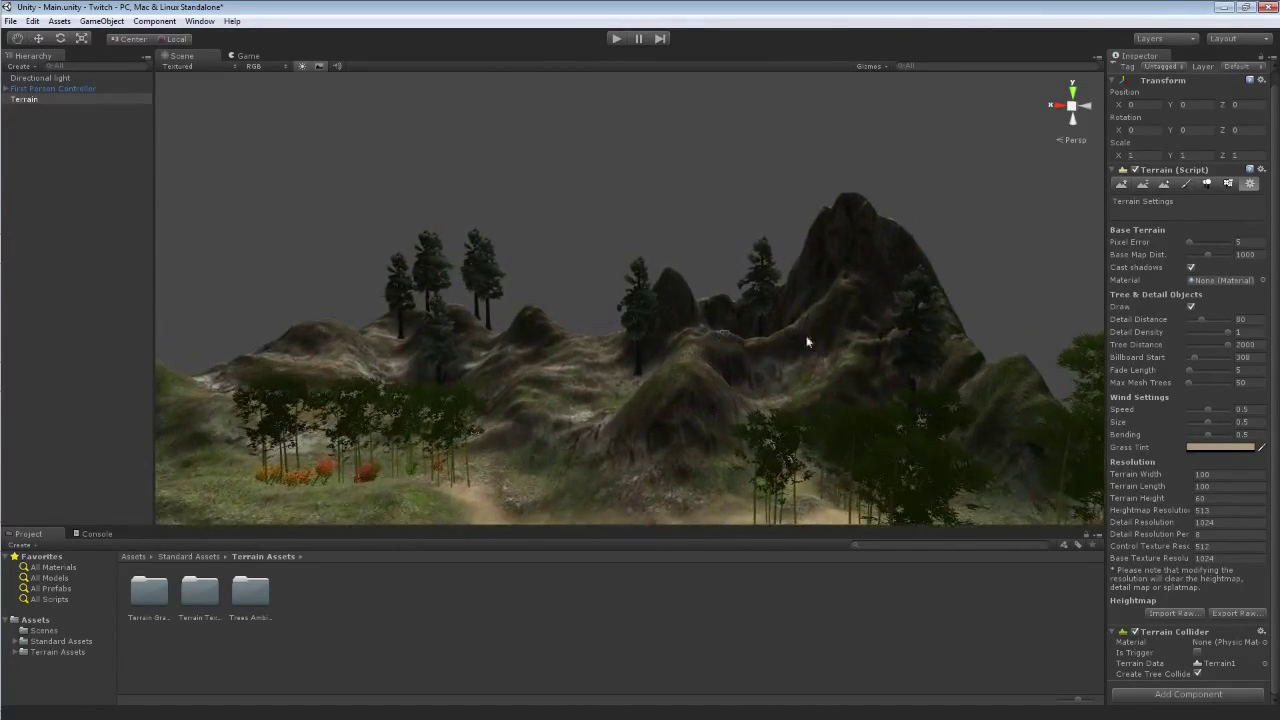
{"action": "left_click_drag", "start_coordinate": [1196, 357], "coordinate": [1191, 357]}
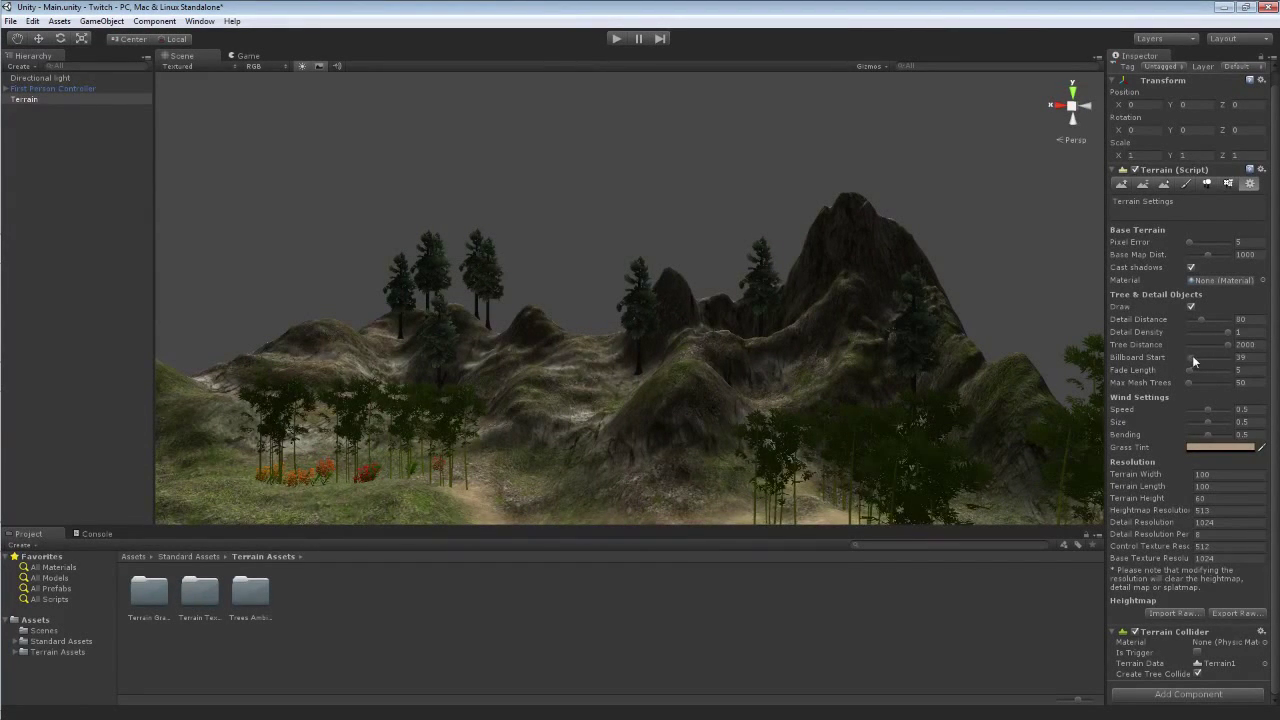
- Set the billboard start to 100 and inspect the pines on the hills
{"action": "left_click", "coordinate": [1254, 358]}
{"action": "key", "text": "BackSpace"}
{"action": "key", "text": "BackSpace"}
{"action": "type", "text": "100"}
{"action": "key", "text": "Return"}
{"action": "left_click_drag", "start_coordinate": [738, 292], "coordinate": [762, 309], "text": "alt"}
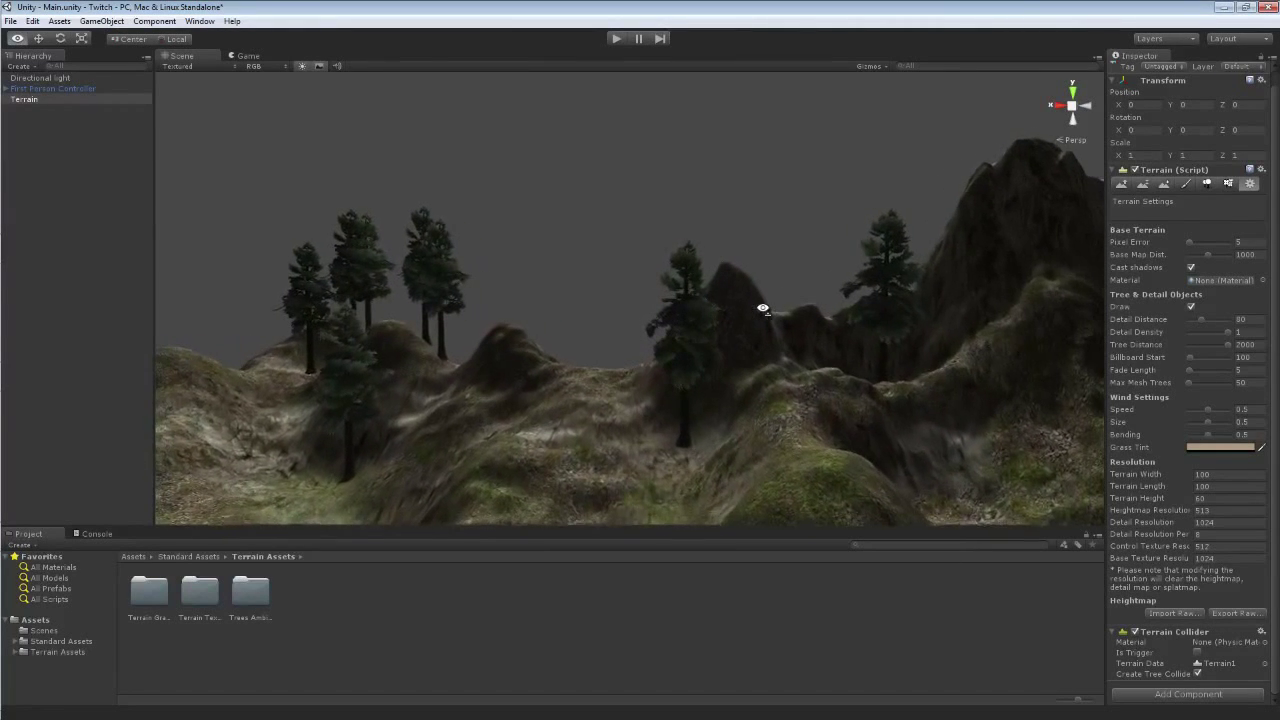
- Set the billboard start to 20 and inspect the pines from closer up
{"action": "left_click", "coordinate": [1257, 357]}
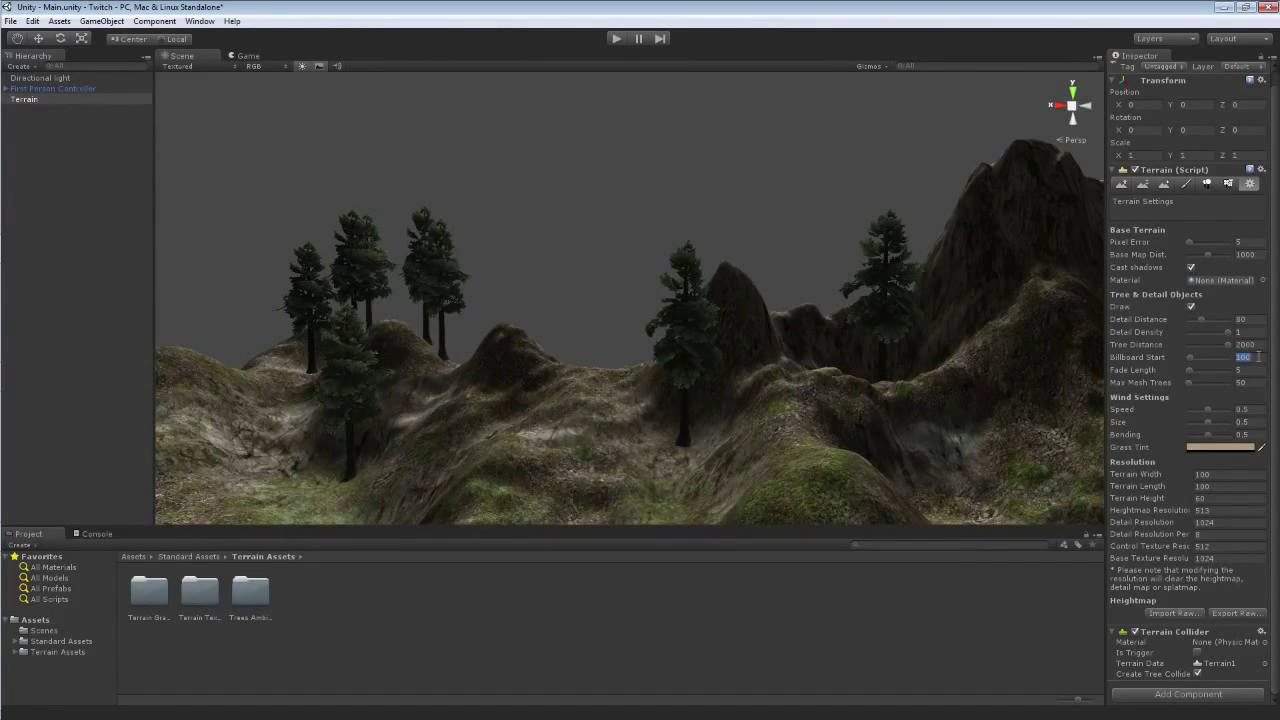
{"action": "type", "text": "20"}
{"action": "right_click_drag", "start_coordinate": [781, 378], "coordinate": [800, 369]}
{"action": "key", "text": "w"}
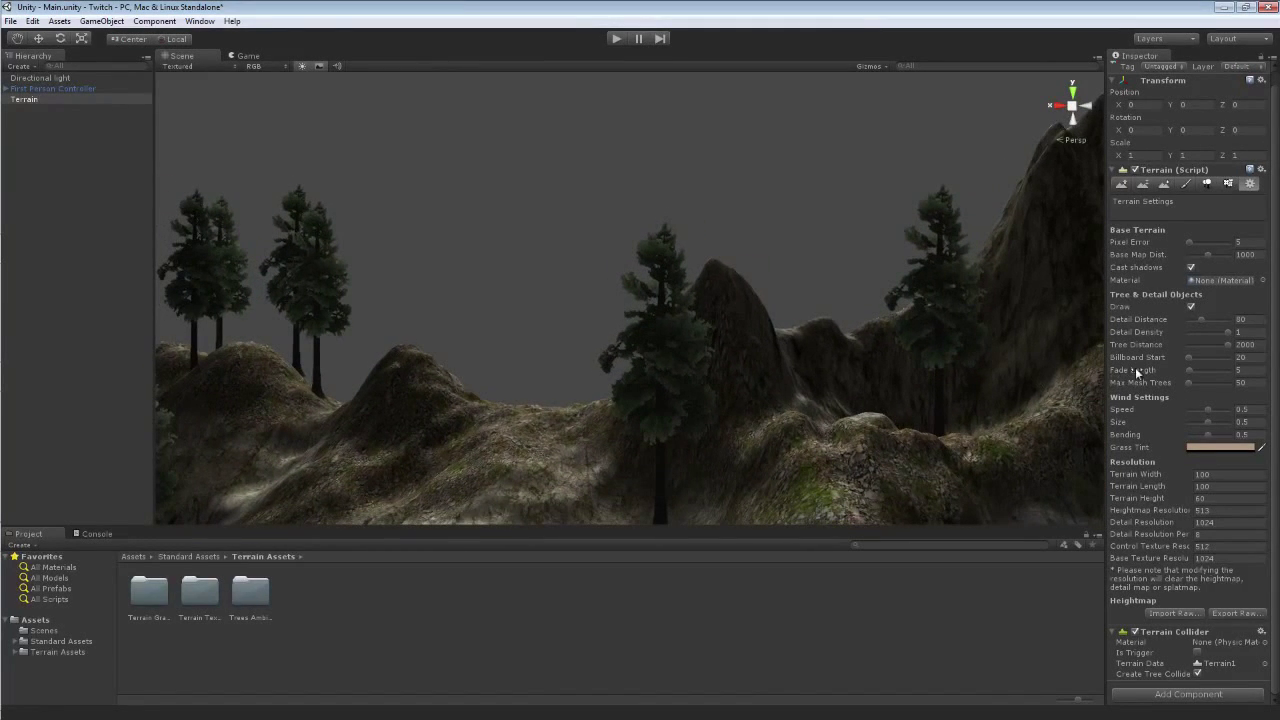
- Try different tree fade lengths, including 30, and set the value back to 5
{"action": "left_click_drag", "start_coordinate": [1189, 372], "coordinate": [1153, 372]}
{"action": "right_click_drag", "start_coordinate": [893, 355], "coordinate": [895, 357]}
{"action": "left_click_drag", "start_coordinate": [1192, 370], "coordinate": [1197, 372]}
{"action": "right_click_drag", "start_coordinate": [915, 350], "coordinate": [751, 323]}
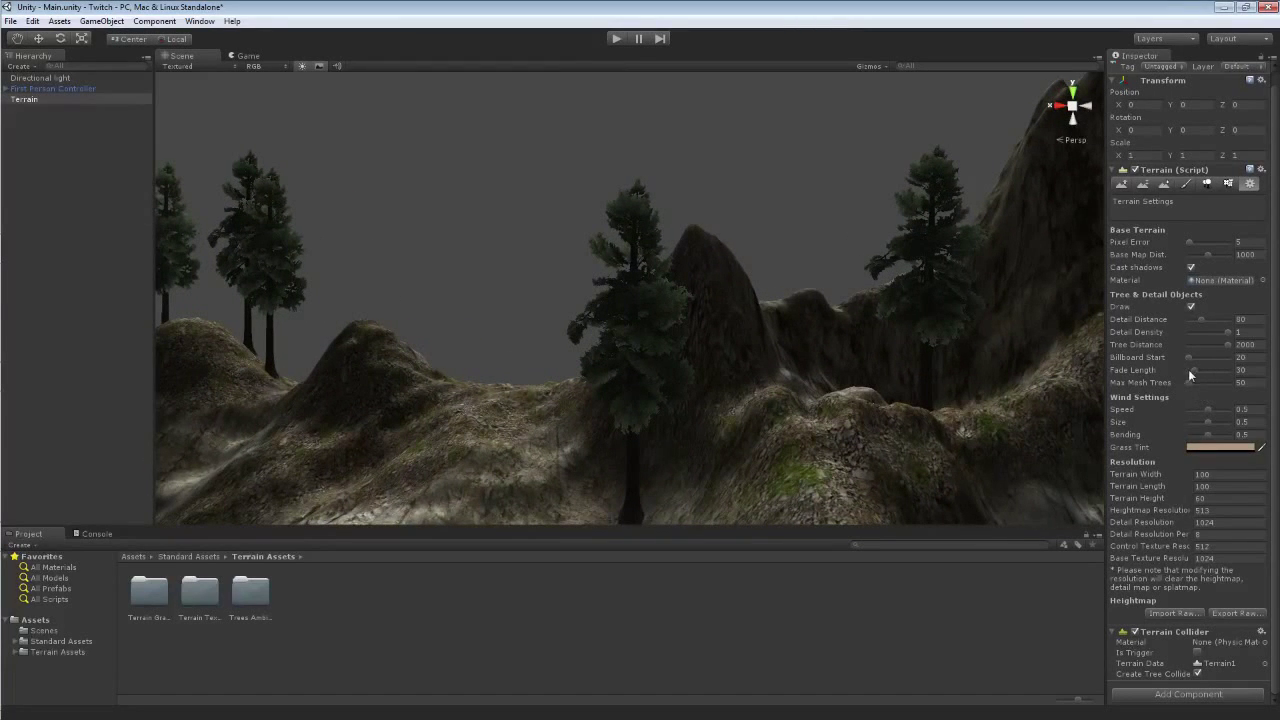
{"action": "left_click", "coordinate": [1256, 369]}
{"action": "type", "text": "5"}
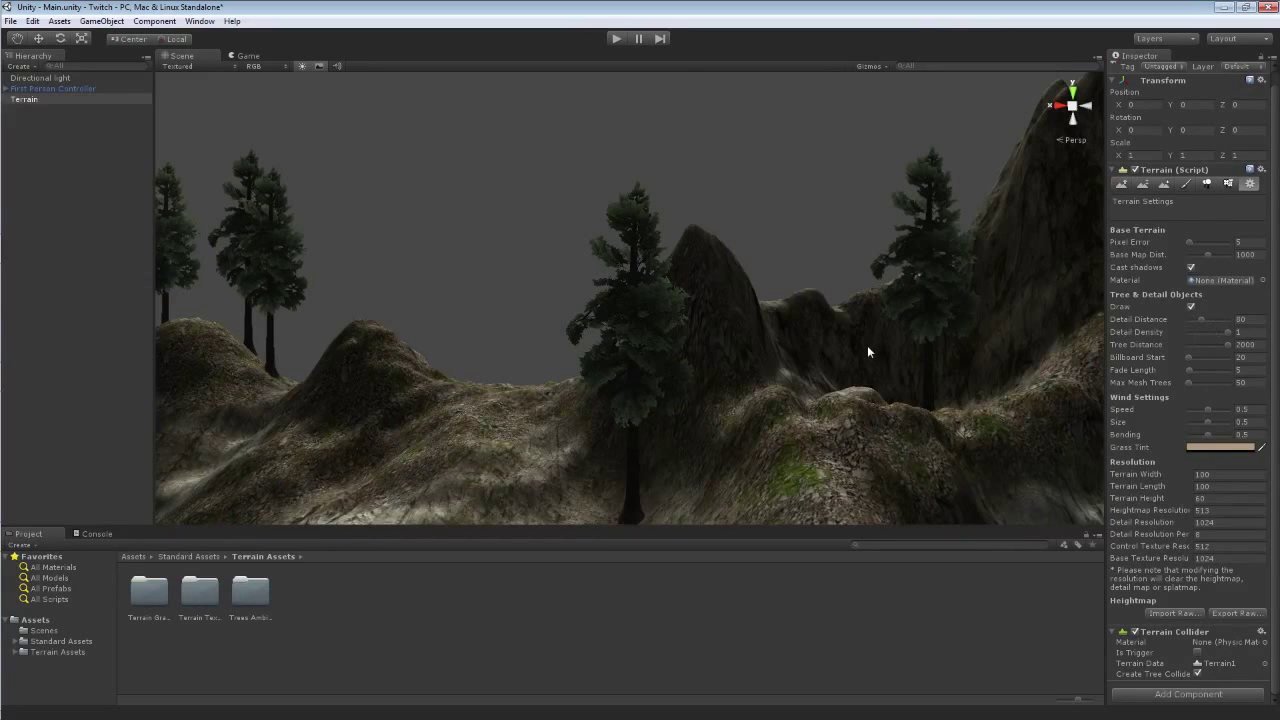
- Vary the maximum mesh trees while viewing the whole landscape, and set the value back to 50
{"action": "key", "text": "s"}
{"action": "right_click_drag", "start_coordinate": [863, 344], "coordinate": [966, 365]}
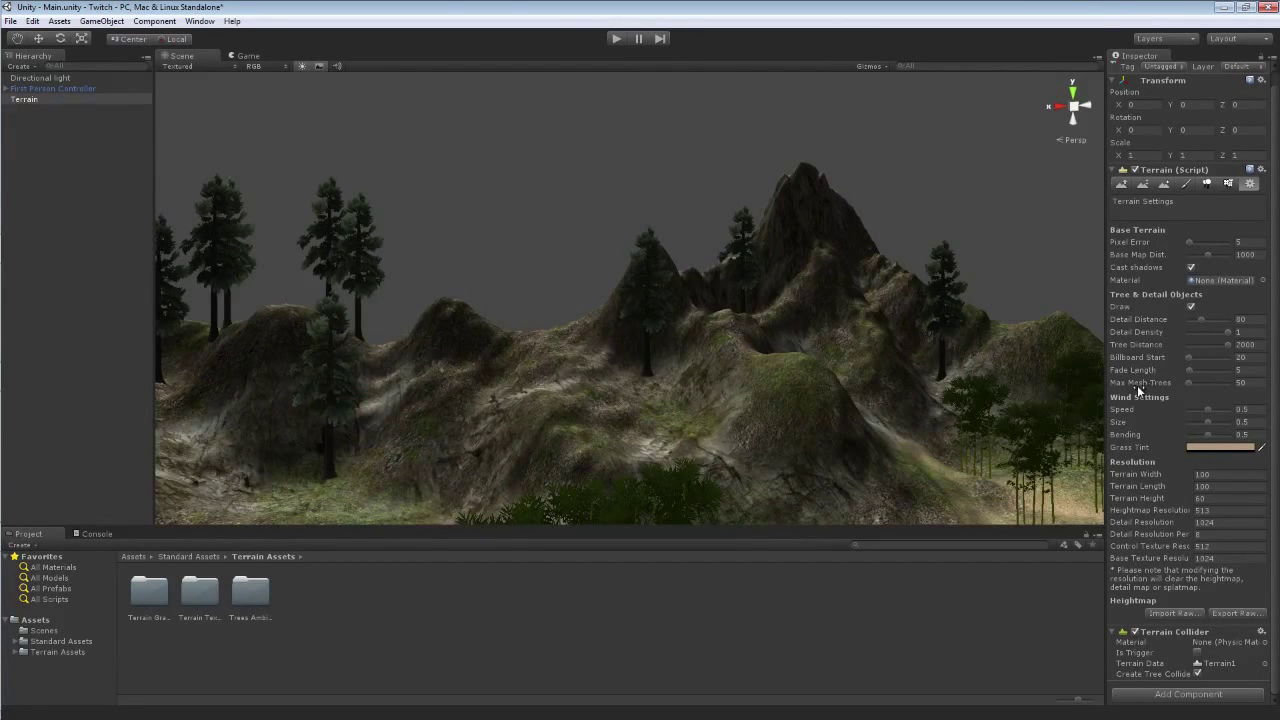
{"action": "right_click_drag", "start_coordinate": [1079, 395], "coordinate": [966, 408]}
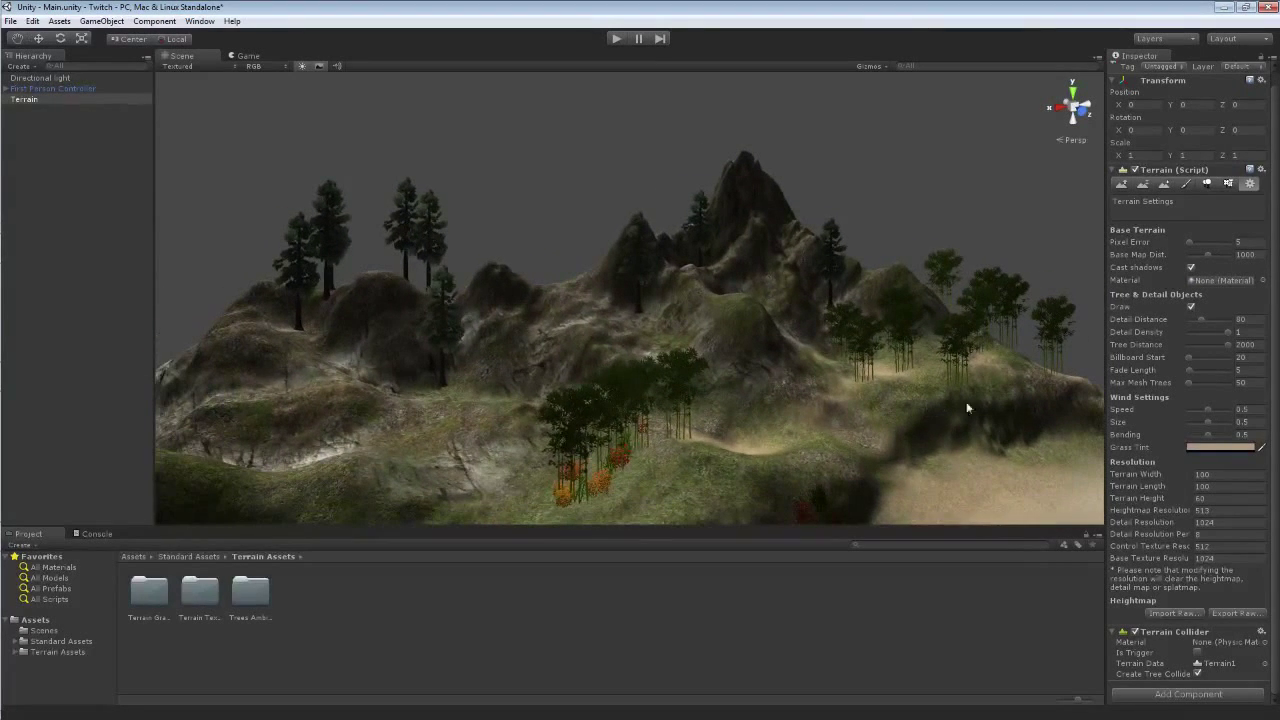
{"action": "left_click", "coordinate": [1189, 384]}
{"action": "left_click_drag", "start_coordinate": [1189, 383], "coordinate": [1192, 383]}
{"action": "left_click", "coordinate": [1263, 382]}
{"action": "type", "text": "505"}
{"action": "key", "text": "Return"}
{"action": "type", "text": "50"}
{"action": "left_click_drag", "start_coordinate": [1046, 351], "coordinate": [980, 361], "text": "alt"}
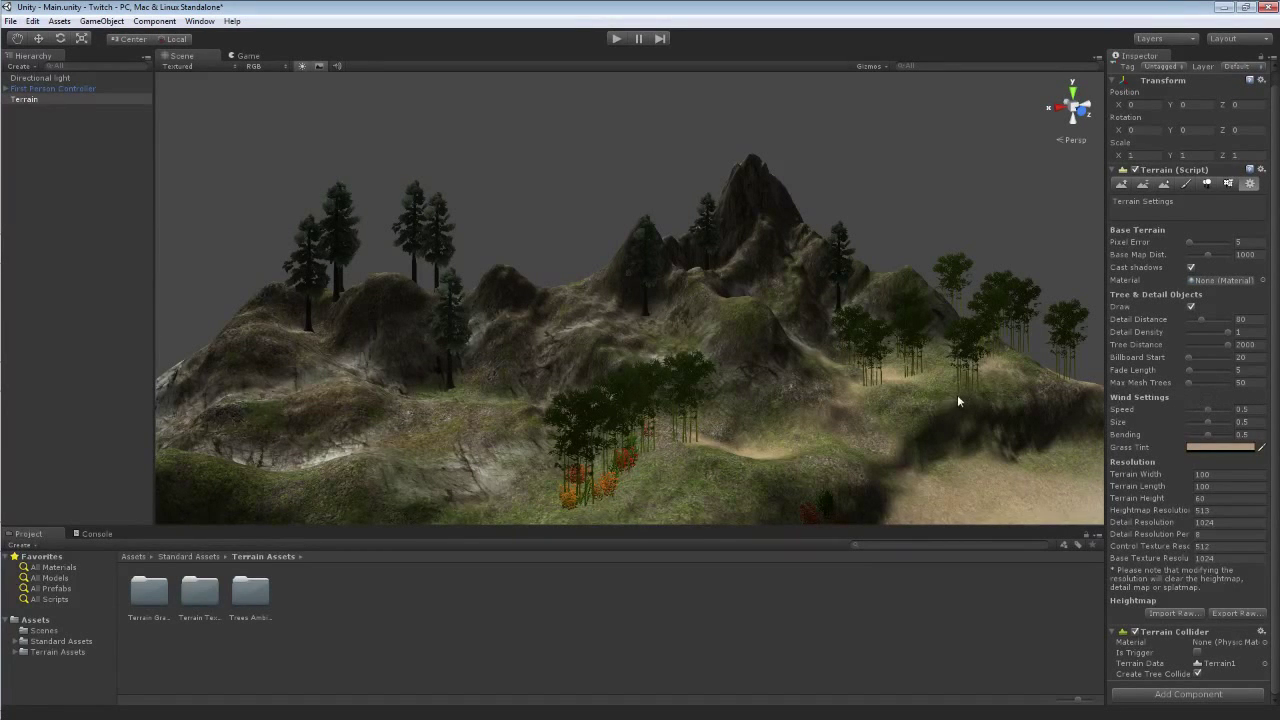
- Raise the wind speed to 1, run the scene to watch the flowers, and stop the playback
{"action": "right_click_drag", "start_coordinate": [893, 394], "coordinate": [1156, 453]}
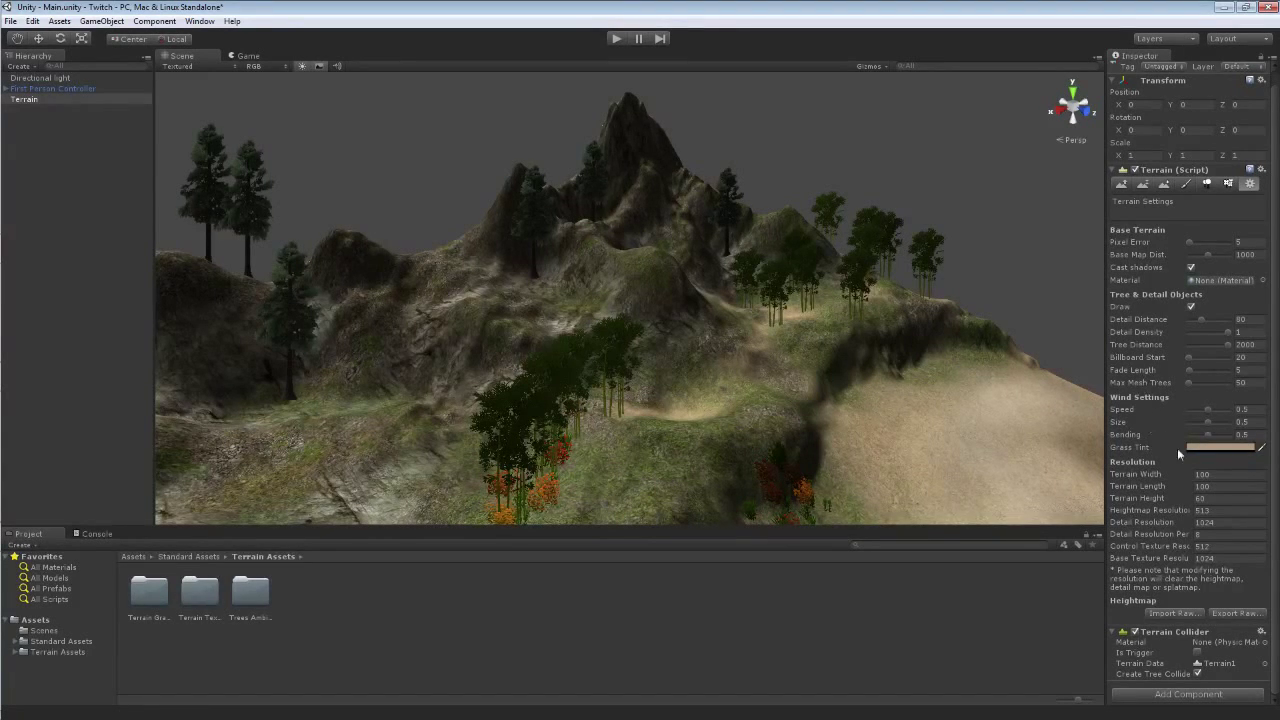
{"action": "right_click_drag", "start_coordinate": [943, 440], "coordinate": [631, 433]}
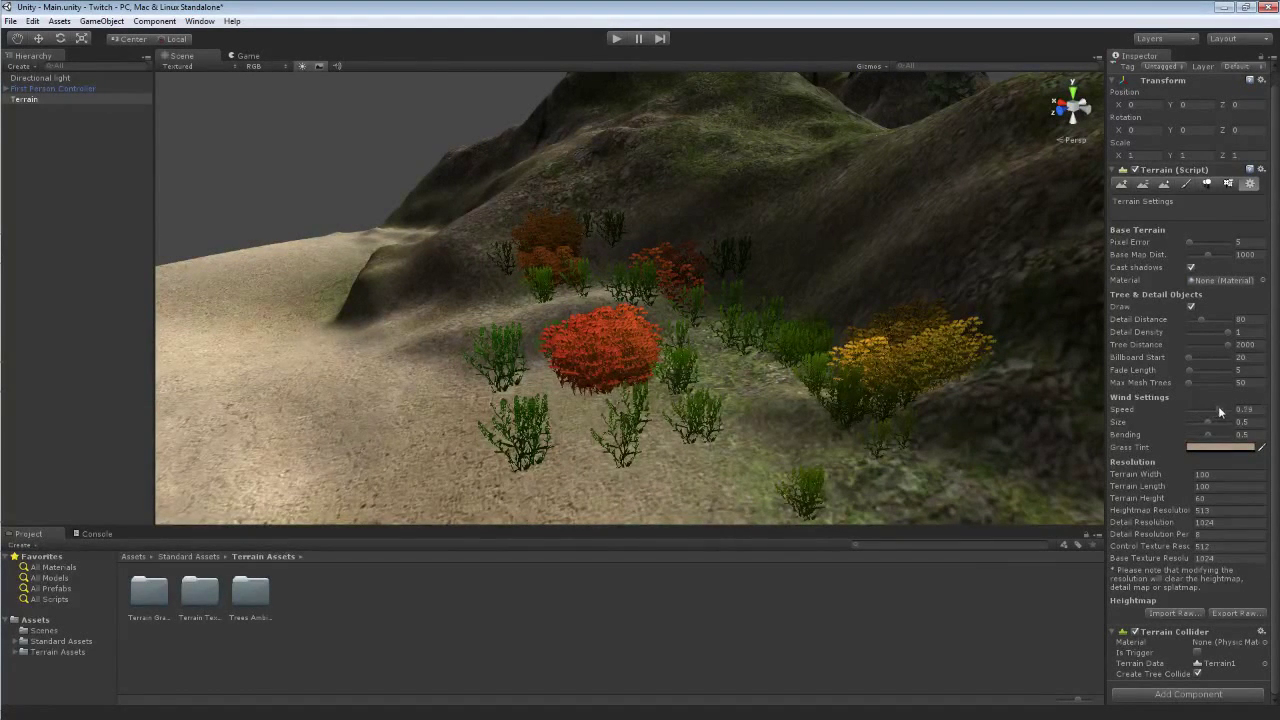
{"action": "left_click", "coordinate": [616, 38]}
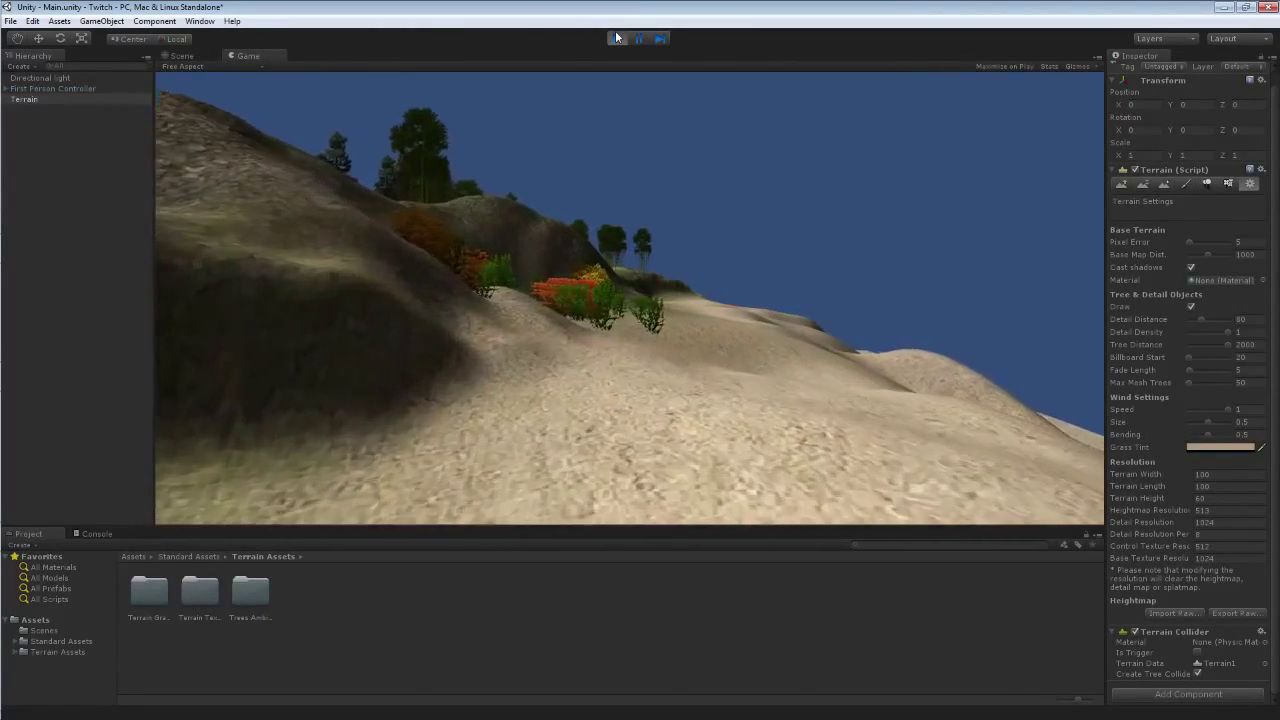
{"action": "left_click", "coordinate": [616, 38]}
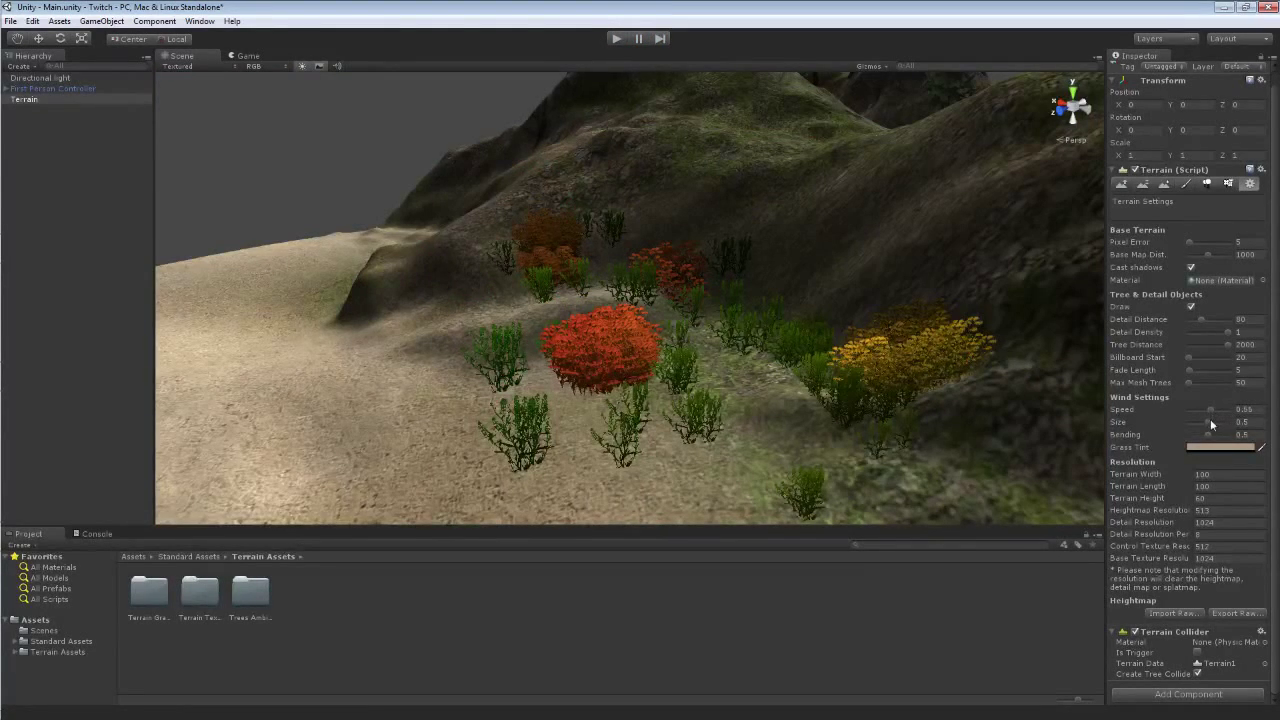
- Set the wind speed, size and bending to 1, walk toward the flowers in play mode, and stop the playback
{"action": "mouse_move", "coordinate": [1222, 424]}
{"action": "left_mouse_down"}
{"action": "mouse_move", "coordinate": [1234, 440]}
{"action": "mouse_move", "coordinate": [1230, 409]}
{"action": "left_mouse_up"}
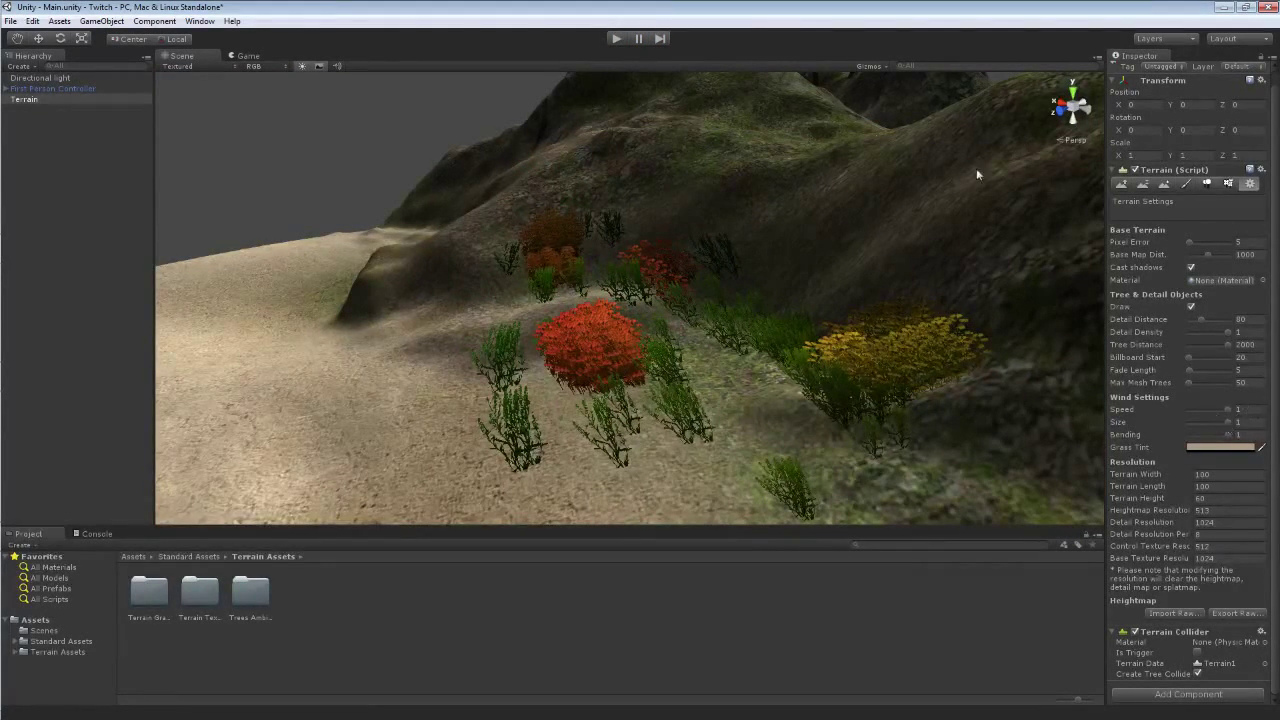
{"action": "left_click", "coordinate": [615, 38]}
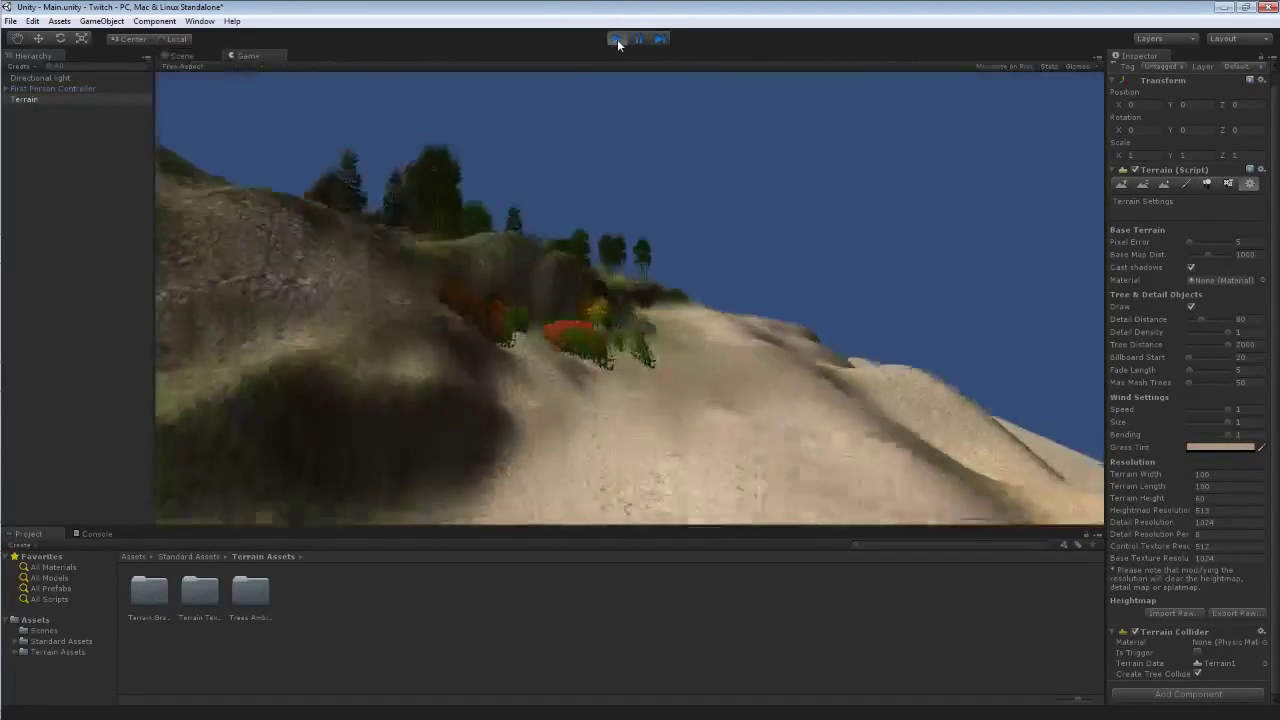
{"action": "key", "text": "w"}
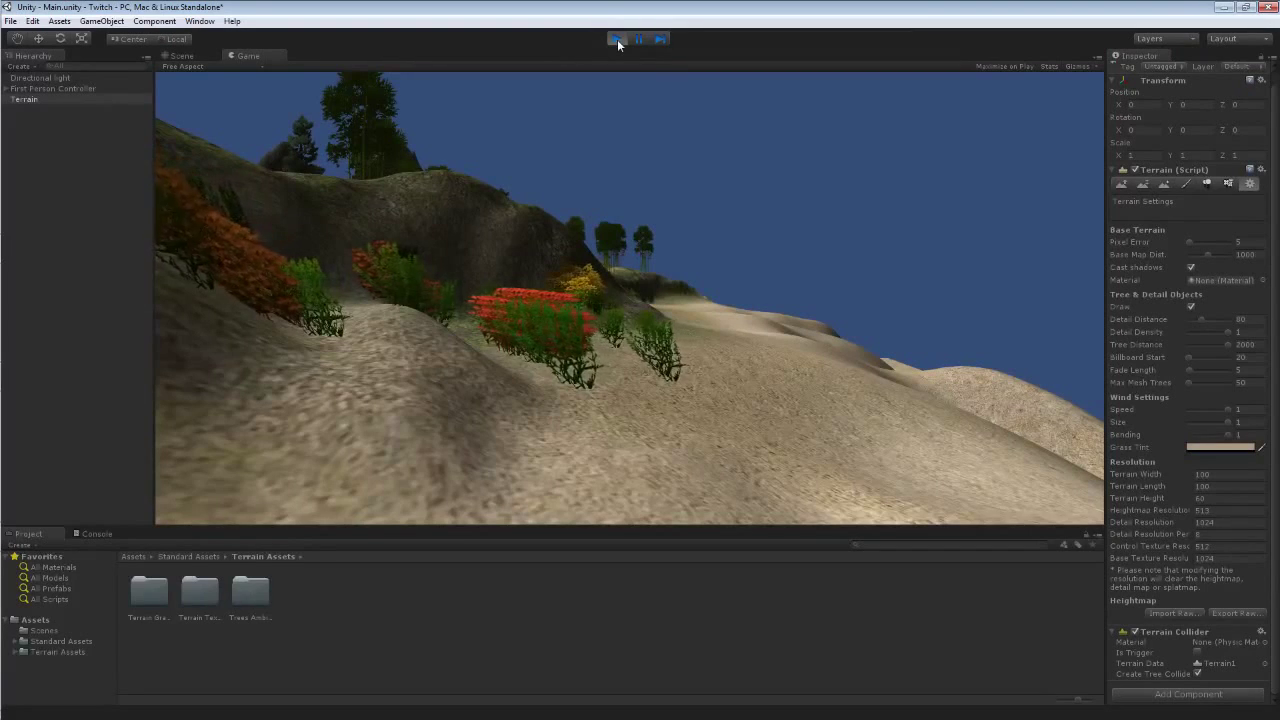
{"action": "left_click", "coordinate": [617, 39]}
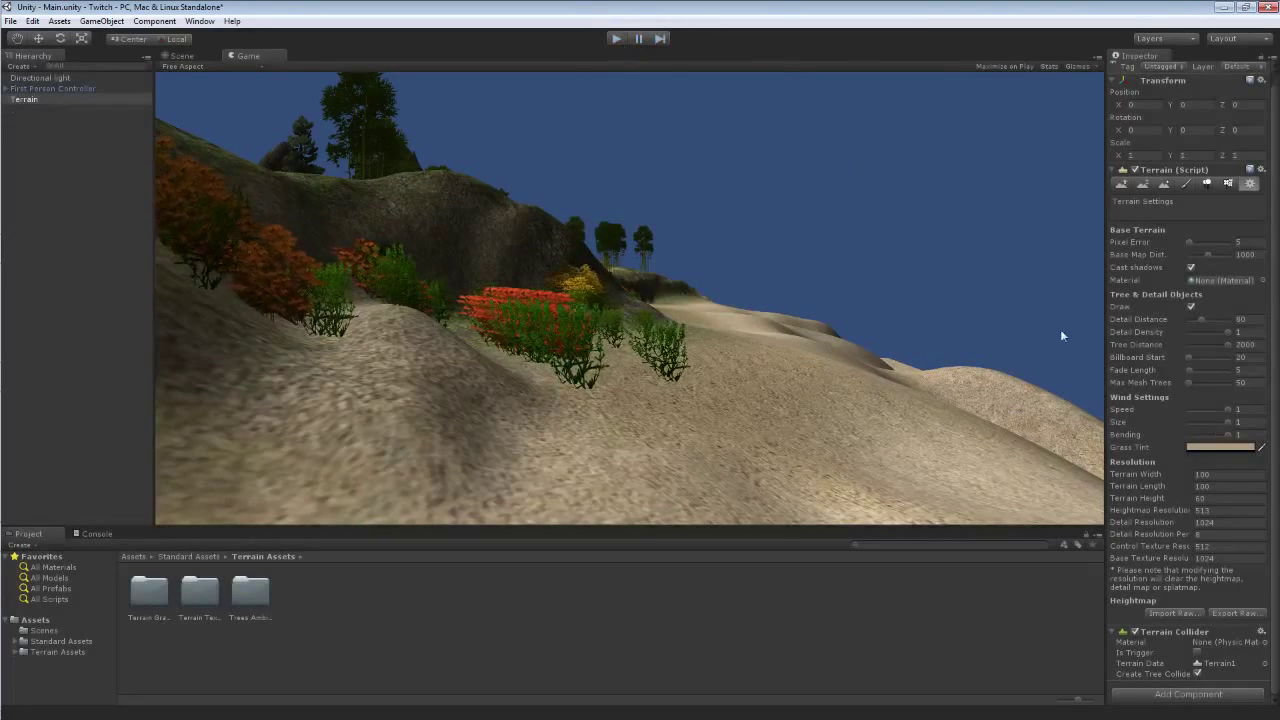
- Set wind speed and size to 0.19 and bending to 0.16, walk up to the flowers in play mode, and stop the playback
{"action": "left_click_drag", "start_coordinate": [1204, 423], "coordinate": [1195, 435]}
{"action": "left_click", "coordinate": [617, 39]}
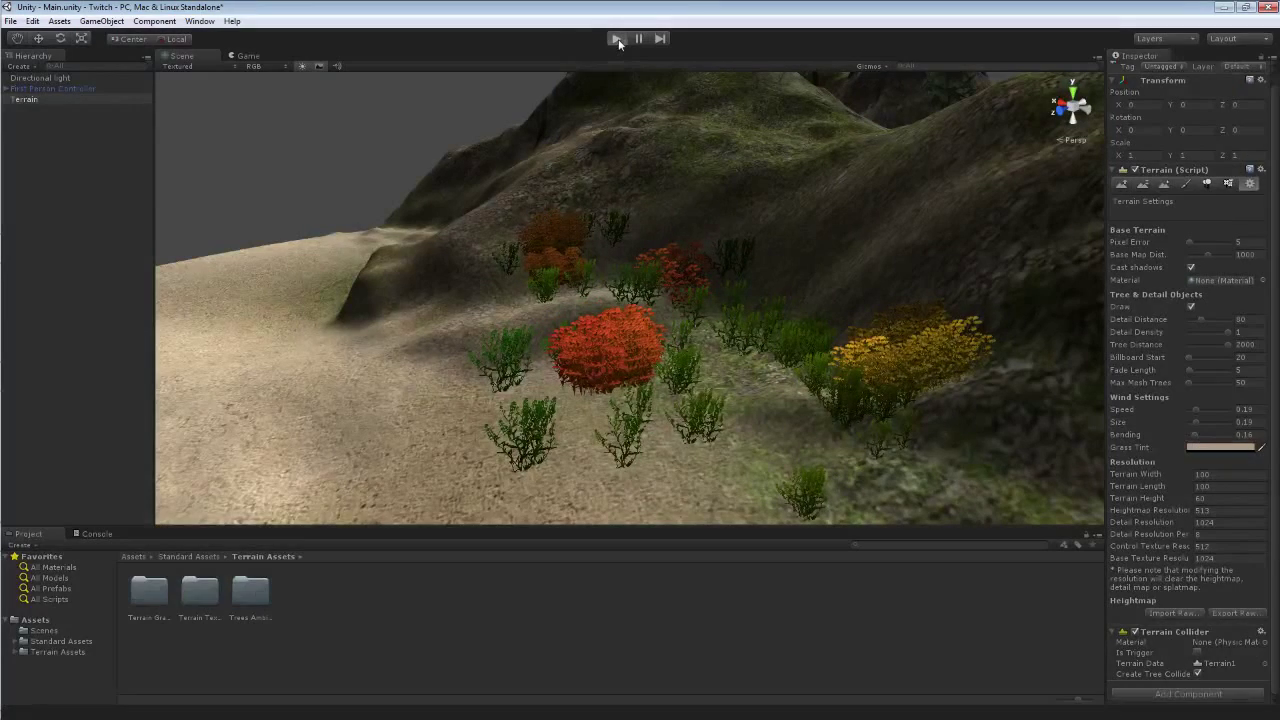
{"action": "key", "text": "w"}
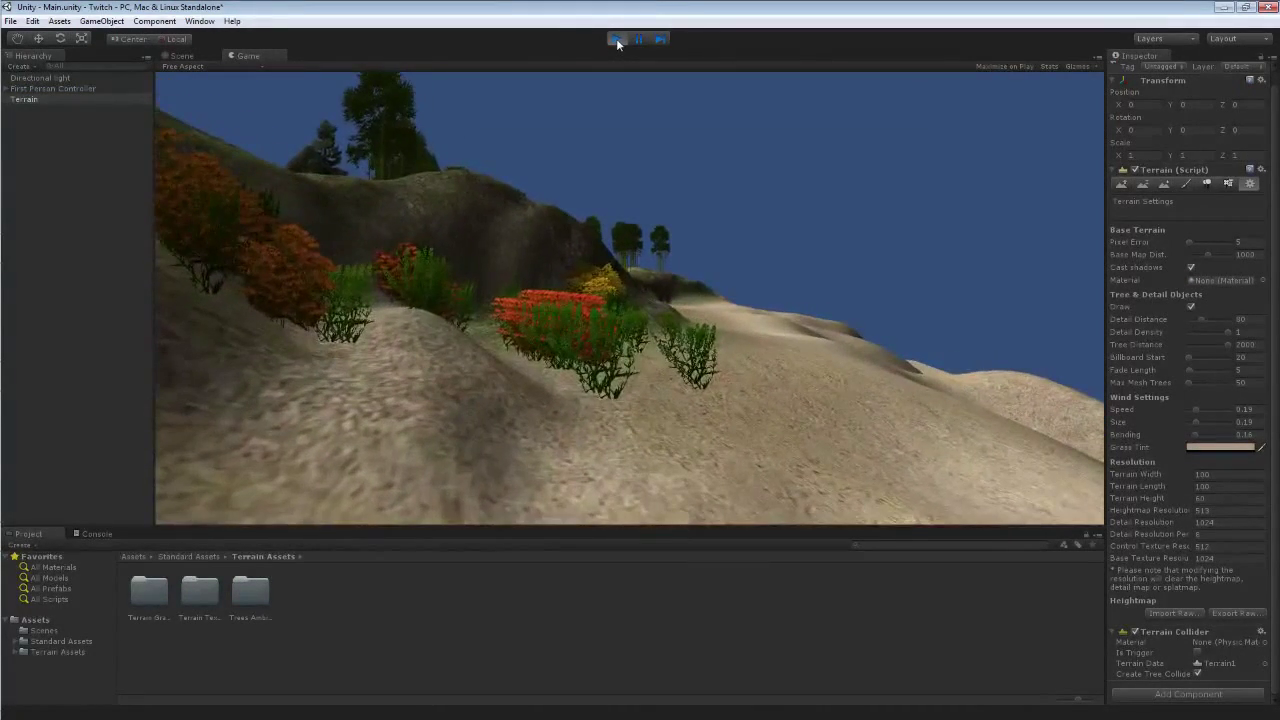
{"action": "key", "text": "w"}
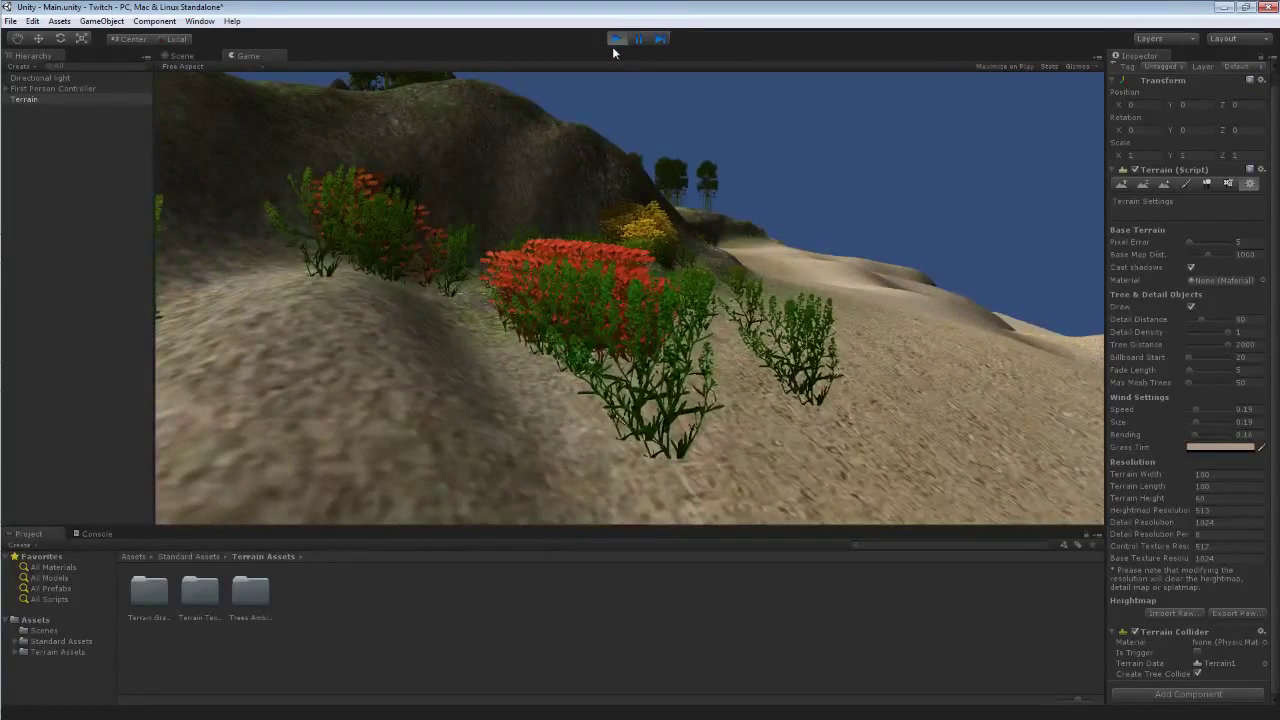
{"action": "left_click", "coordinate": [613, 42]}
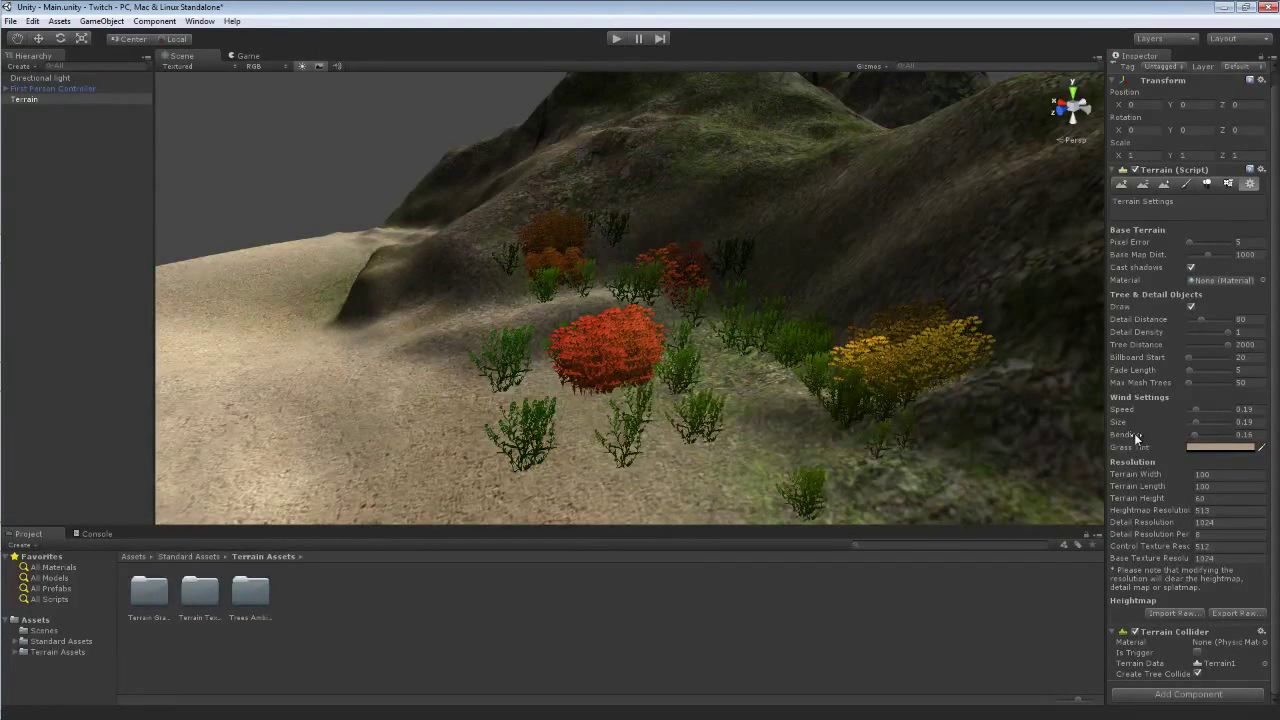
- Change the terrain's grass tint from beige to a muted red
{"action": "left_click", "coordinate": [1228, 447]}
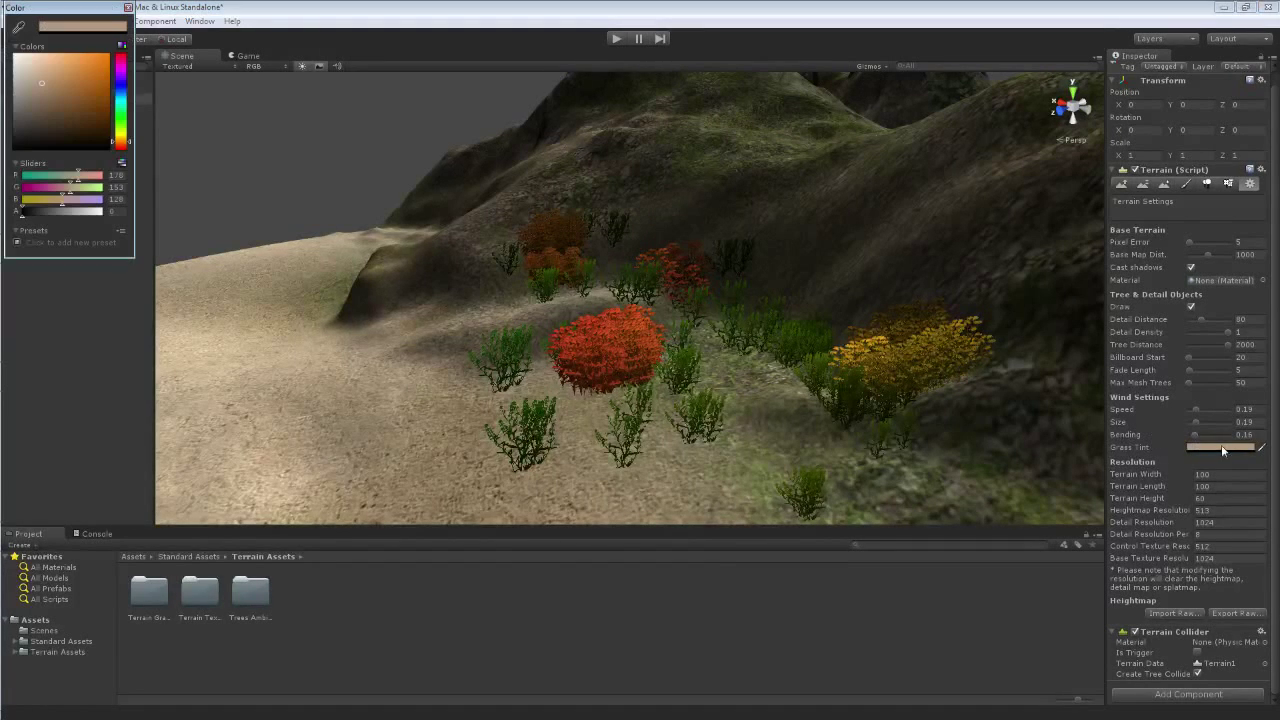
{"action": "mouse_move", "coordinate": [92, 86]}
{"action": "left_mouse_down"}
{"action": "mouse_move", "coordinate": [108, 50]}
{"action": "mouse_move", "coordinate": [63, 76]}
{"action": "mouse_move", "coordinate": [80, 95]}
{"action": "mouse_move", "coordinate": [84, 60]}
{"action": "mouse_move", "coordinate": [98, 74]}
{"action": "mouse_move", "coordinate": [78, 58]}
{"action": "mouse_move", "coordinate": [86, 120]}
{"action": "mouse_move", "coordinate": [86, 92]}
{"action": "mouse_move", "coordinate": [61, 87]}
{"action": "left_mouse_up"}
{"action": "left_click", "coordinate": [123, 56]}
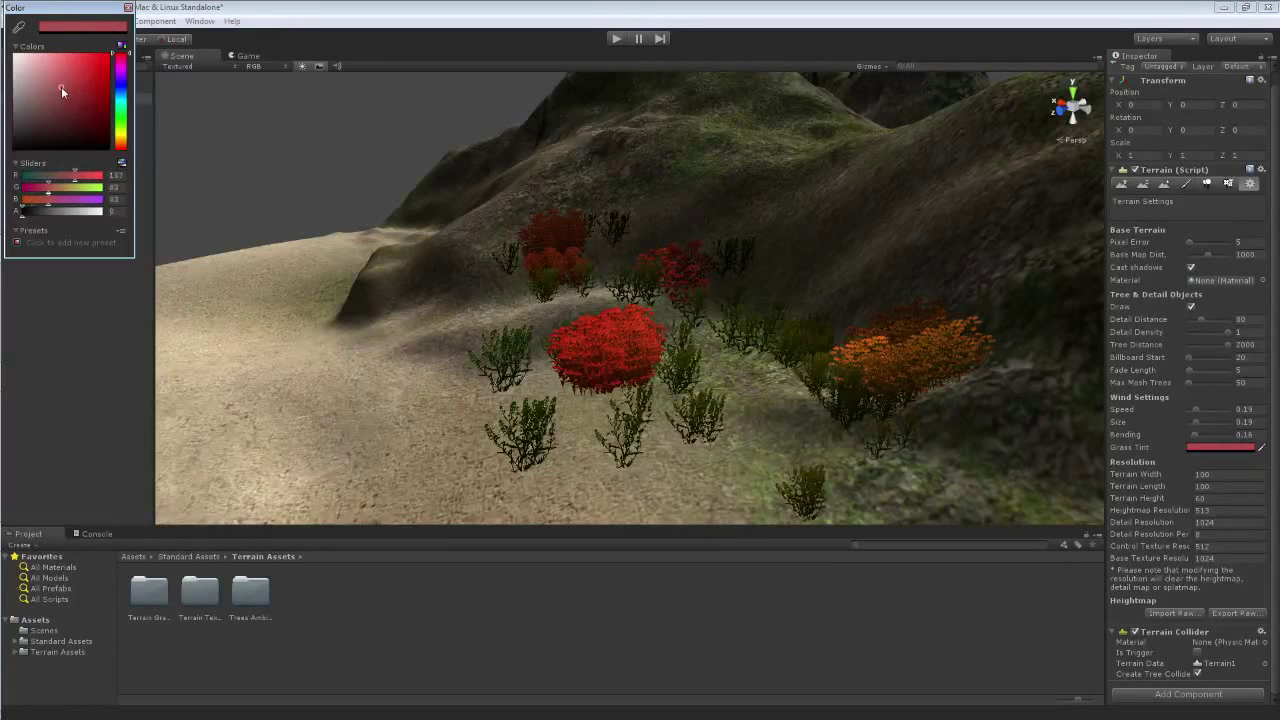
{"action": "left_click", "coordinate": [127, 7]}
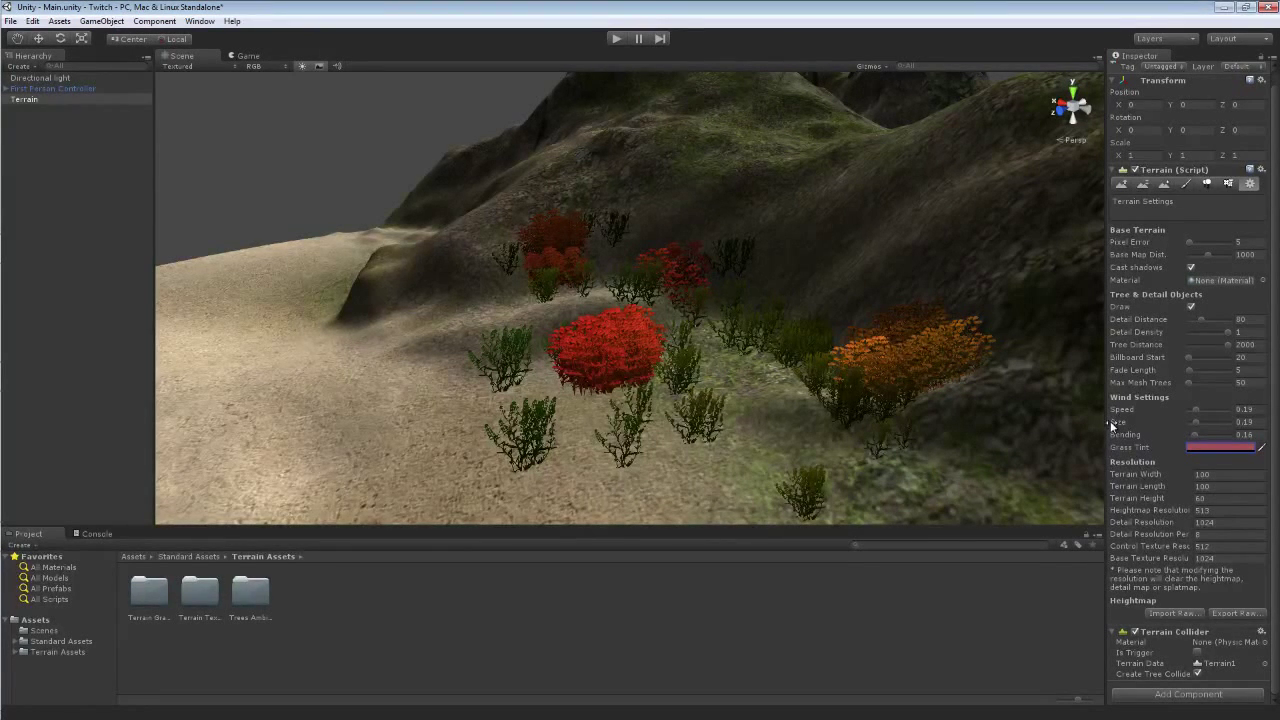
- Run the scene, walk up to the tinted flowers, and stop the playback
{"action": "left_click_drag", "start_coordinate": [462, 308], "coordinate": [840, 329], "text": "alt"}
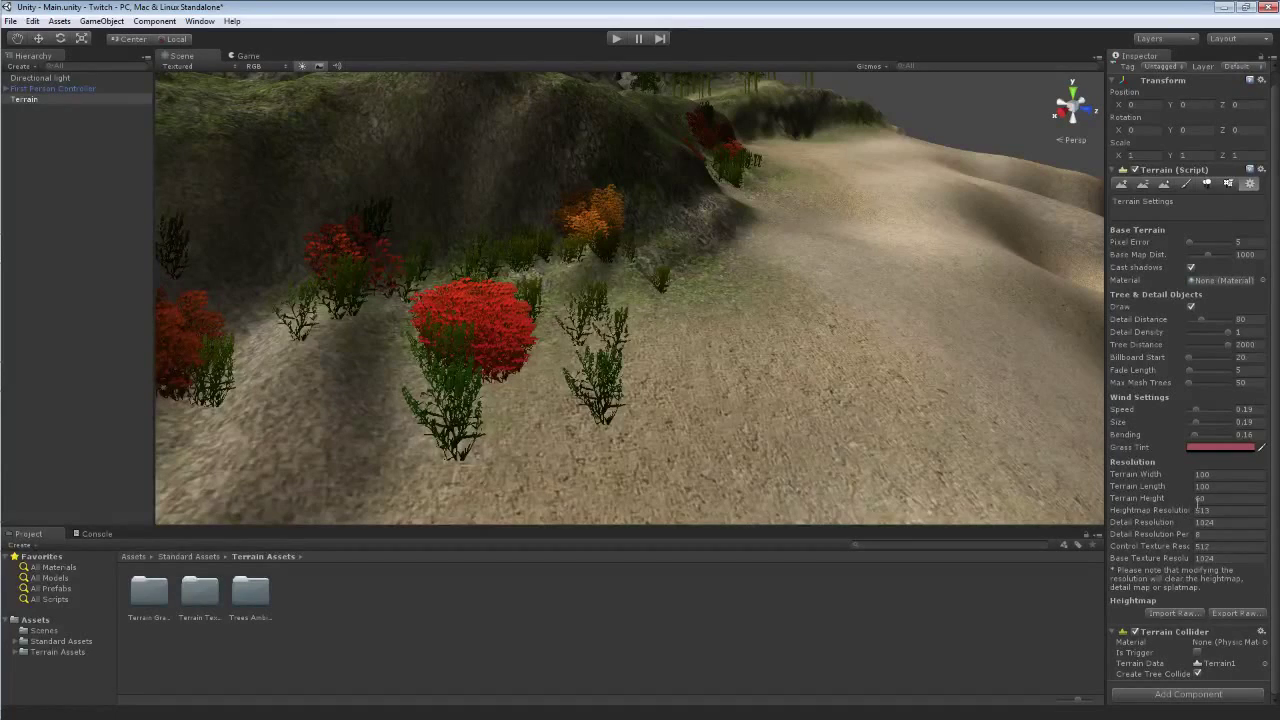
{"action": "left_click_drag", "start_coordinate": [1275, 504], "coordinate": [1279, 346]}
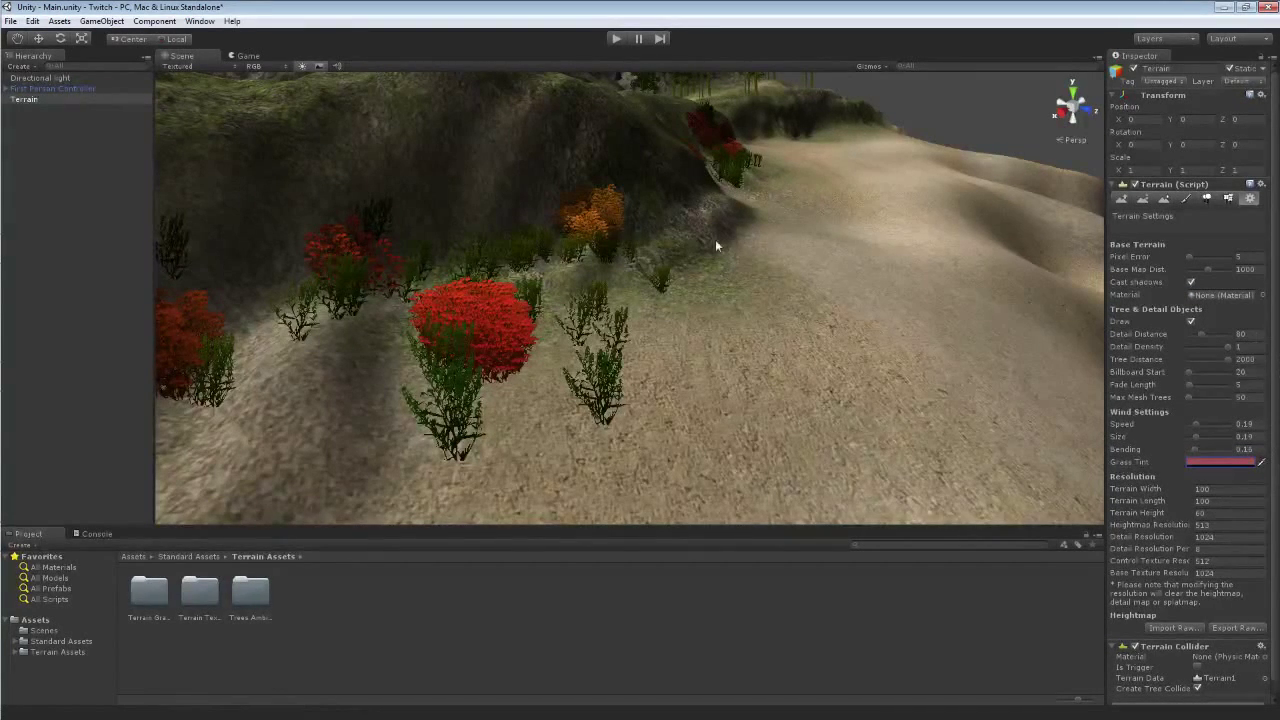
{"action": "left_click", "coordinate": [616, 40]}
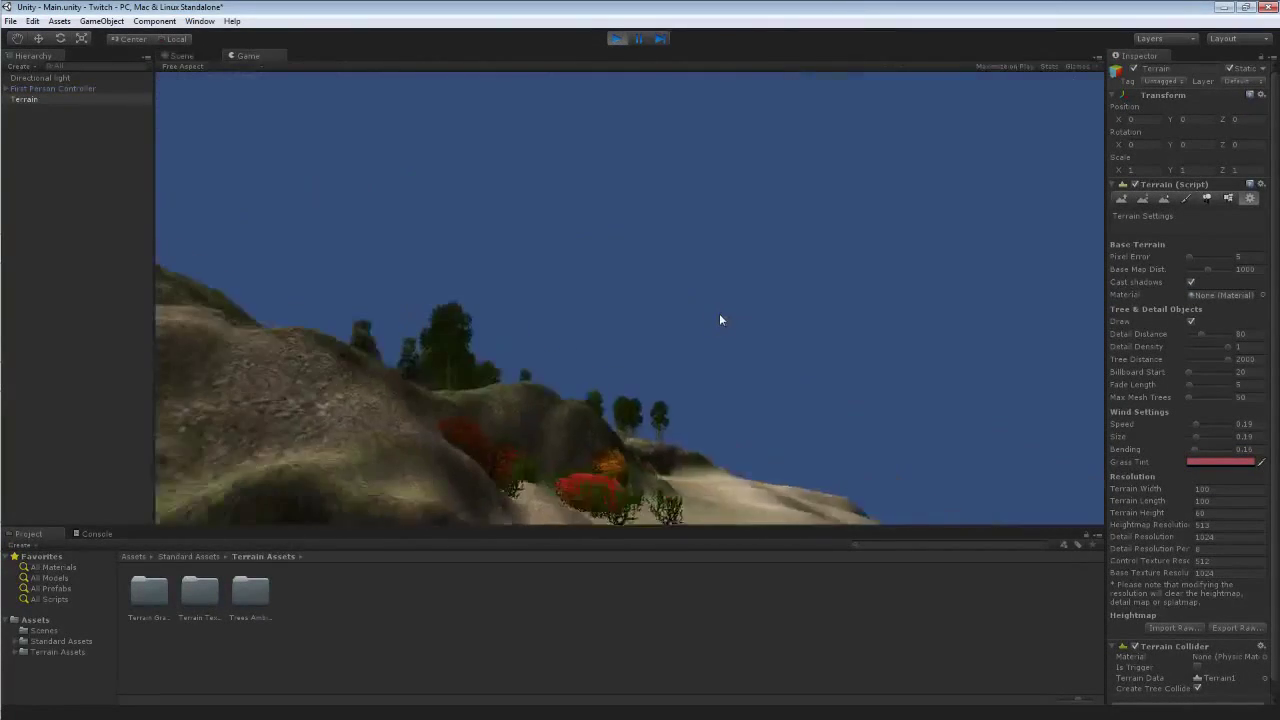
{"action": "key", "text": "w"}
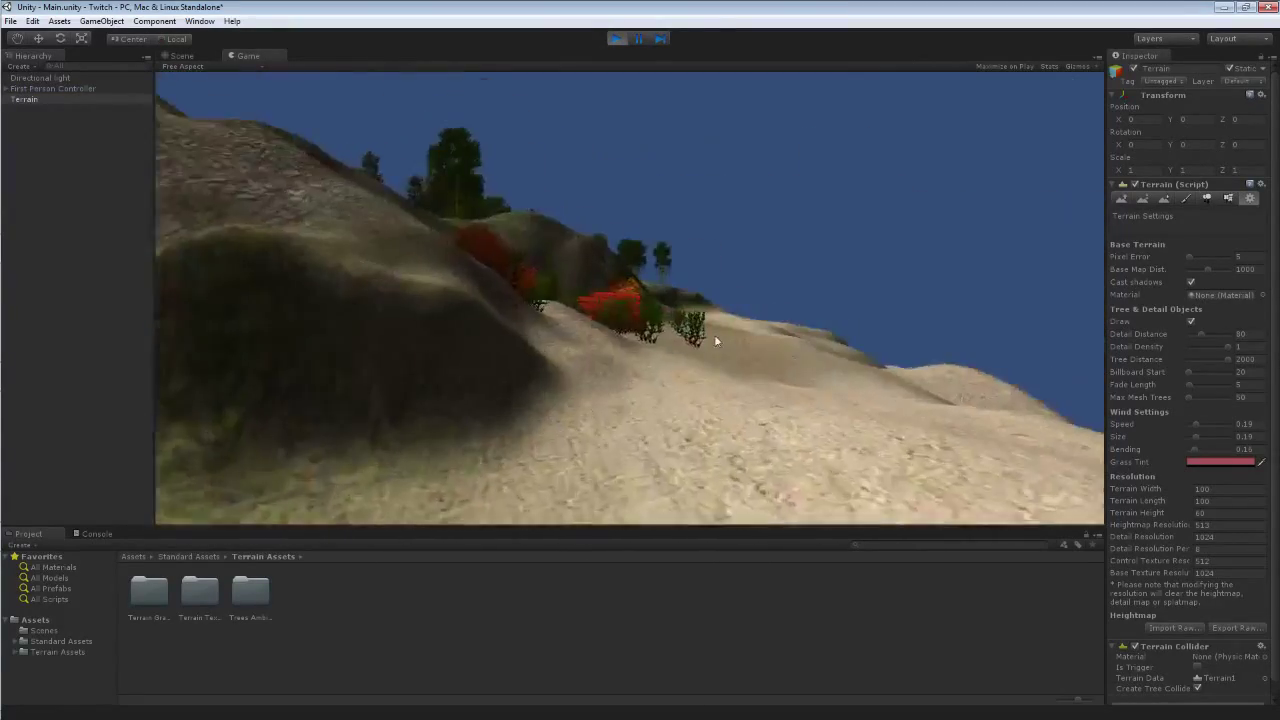
{"action": "key", "text": "w"}
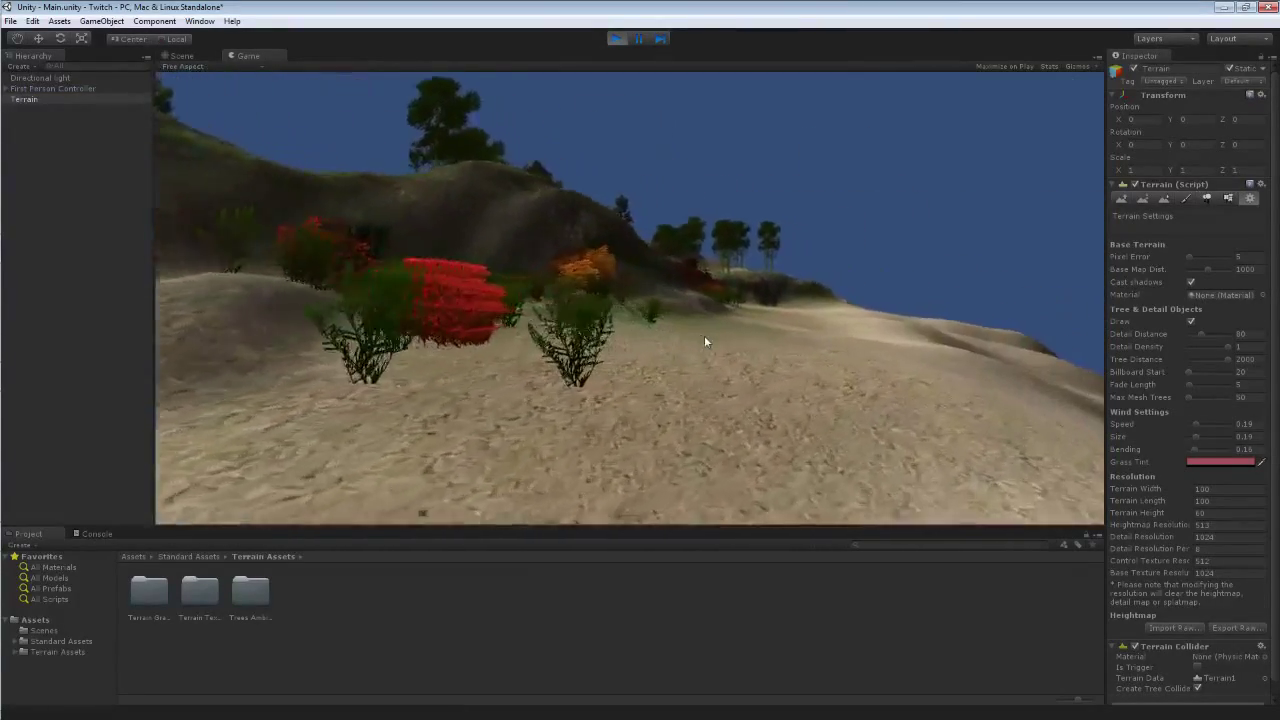
{"action": "key", "text": "w"}
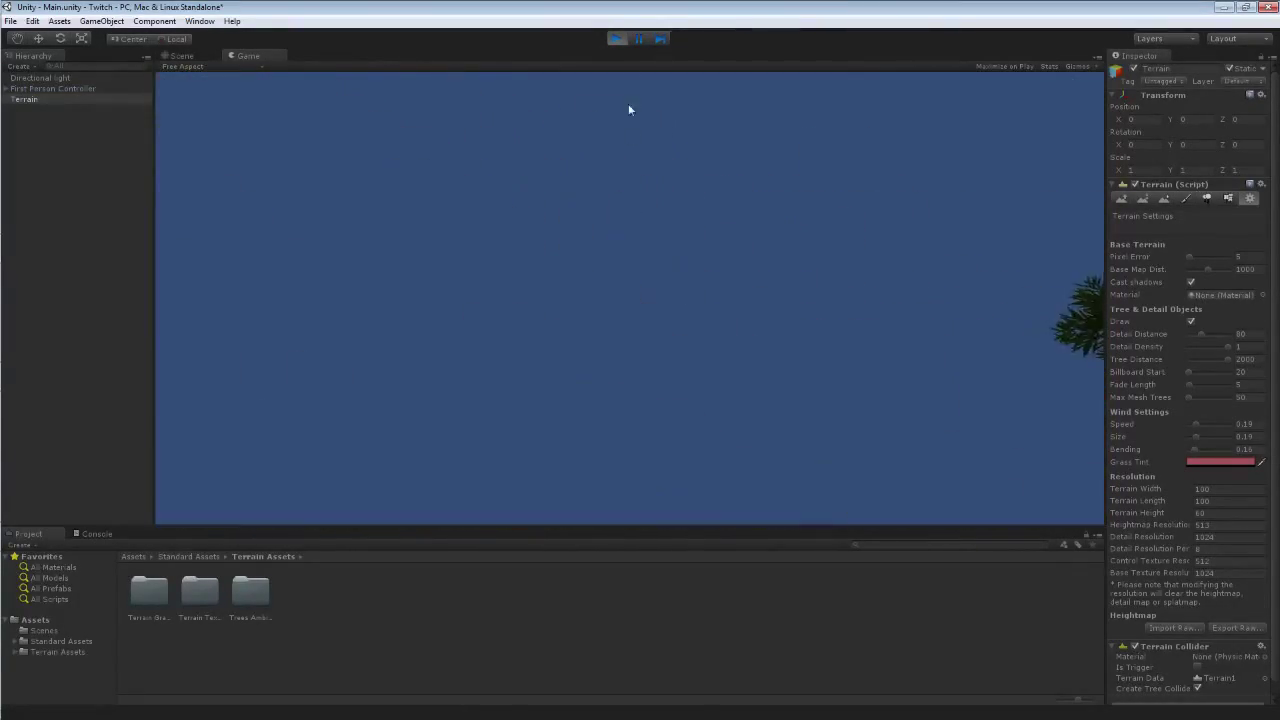
{"action": "left_click", "coordinate": [617, 40]}
- Import the Skyboxes standard package into the project with all its items
{"action": "mouse_move", "coordinate": [644, 289]}
{"action": "right_mouse_down"}
{"action": "mouse_move", "coordinate": [686, 263]}
{"action": "mouse_move", "coordinate": [623, 211]}
{"action": "mouse_move", "coordinate": [661, 286]}
{"action": "mouse_move", "coordinate": [654, 299]}
{"action": "right_mouse_up"}
{"action": "key", "text": "s"}
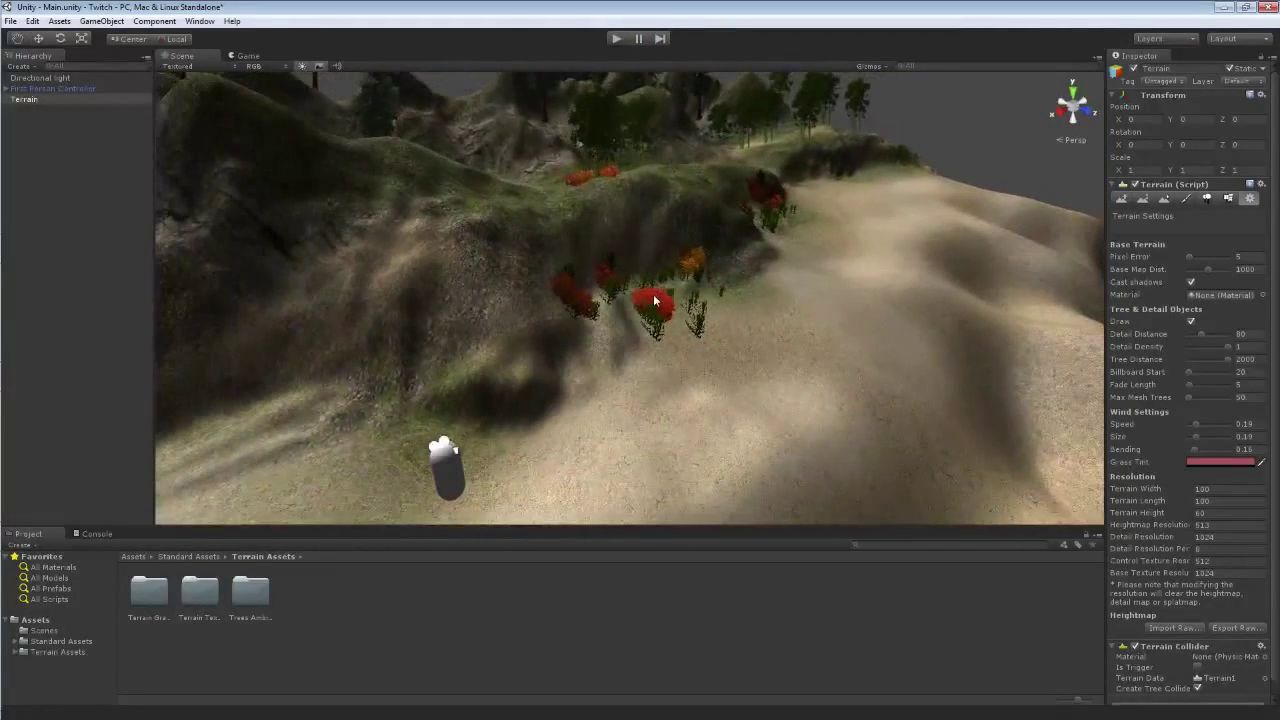
{"action": "right_click_drag", "start_coordinate": [776, 229], "coordinate": [672, 215]}
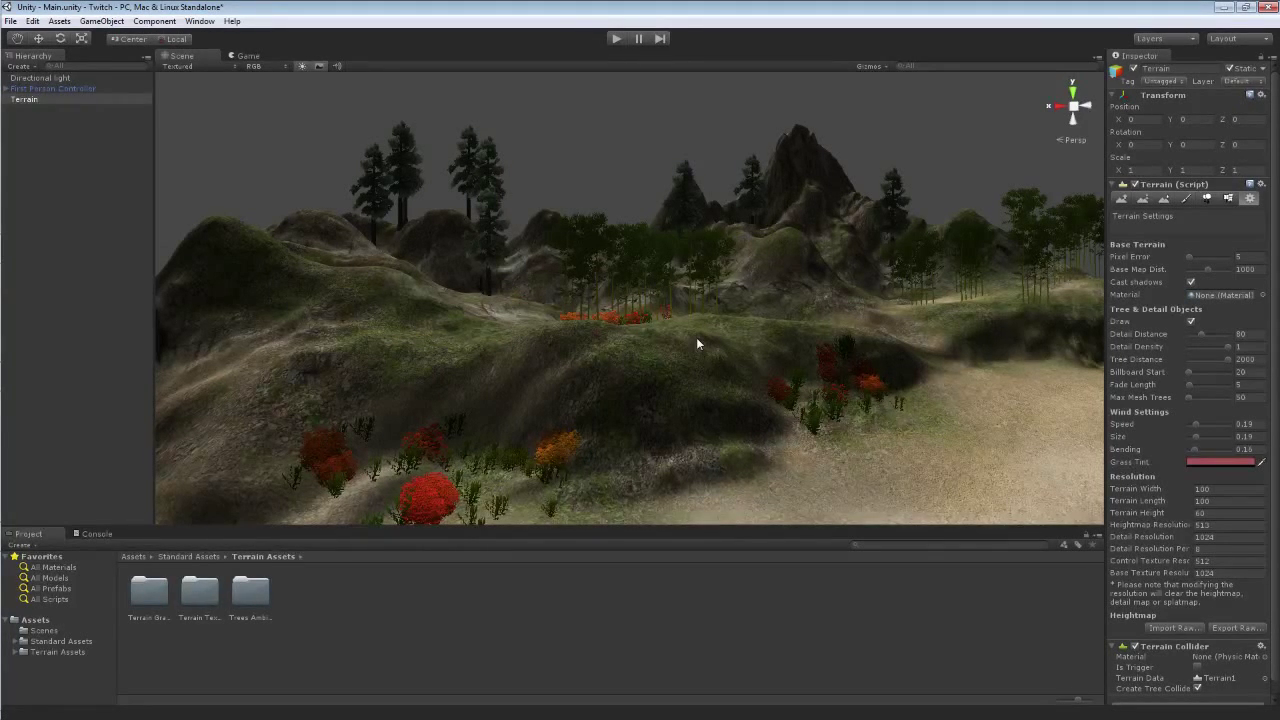
{"action": "right_click_drag", "start_coordinate": [734, 321], "coordinate": [786, 372]}
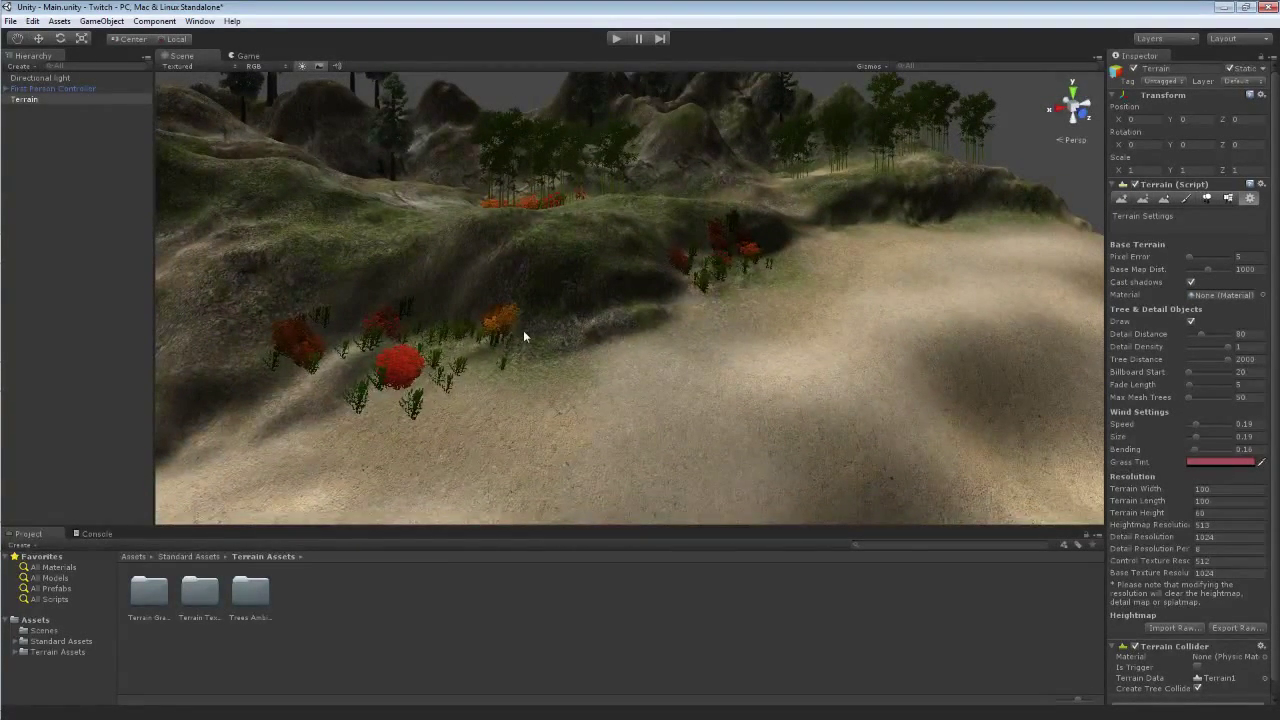
{"action": "left_click", "coordinate": [59, 21]}
{"action": "mouse_move", "coordinate": [104, 116]}
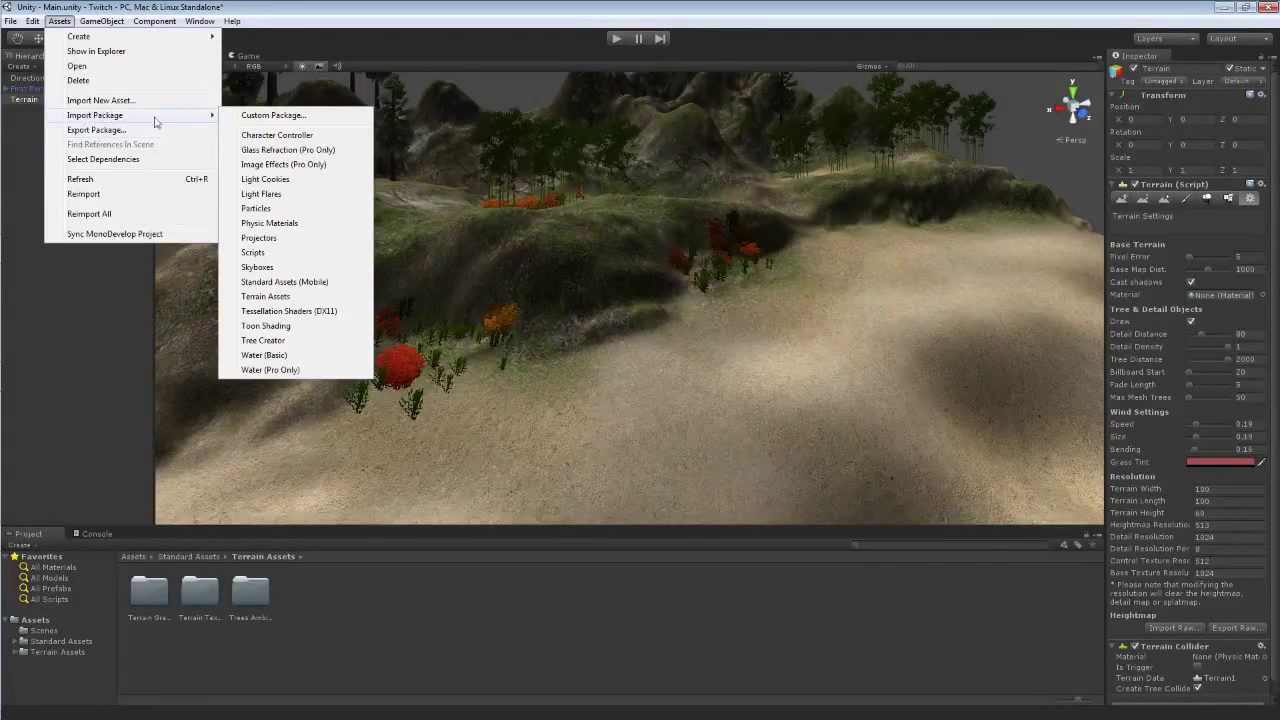
{"action": "left_click", "coordinate": [256, 267]}
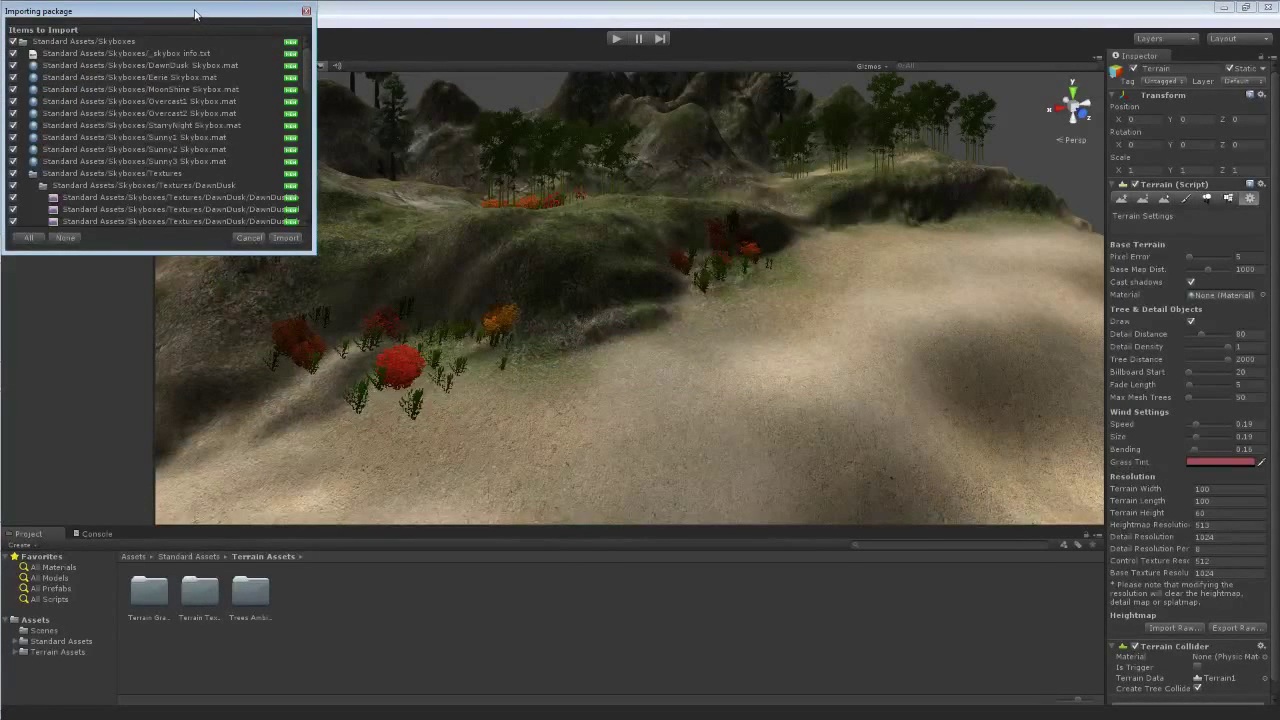
{"action": "left_click_drag", "start_coordinate": [195, 14], "coordinate": [224, 40]}
{"action": "left_click", "coordinate": [315, 265]}
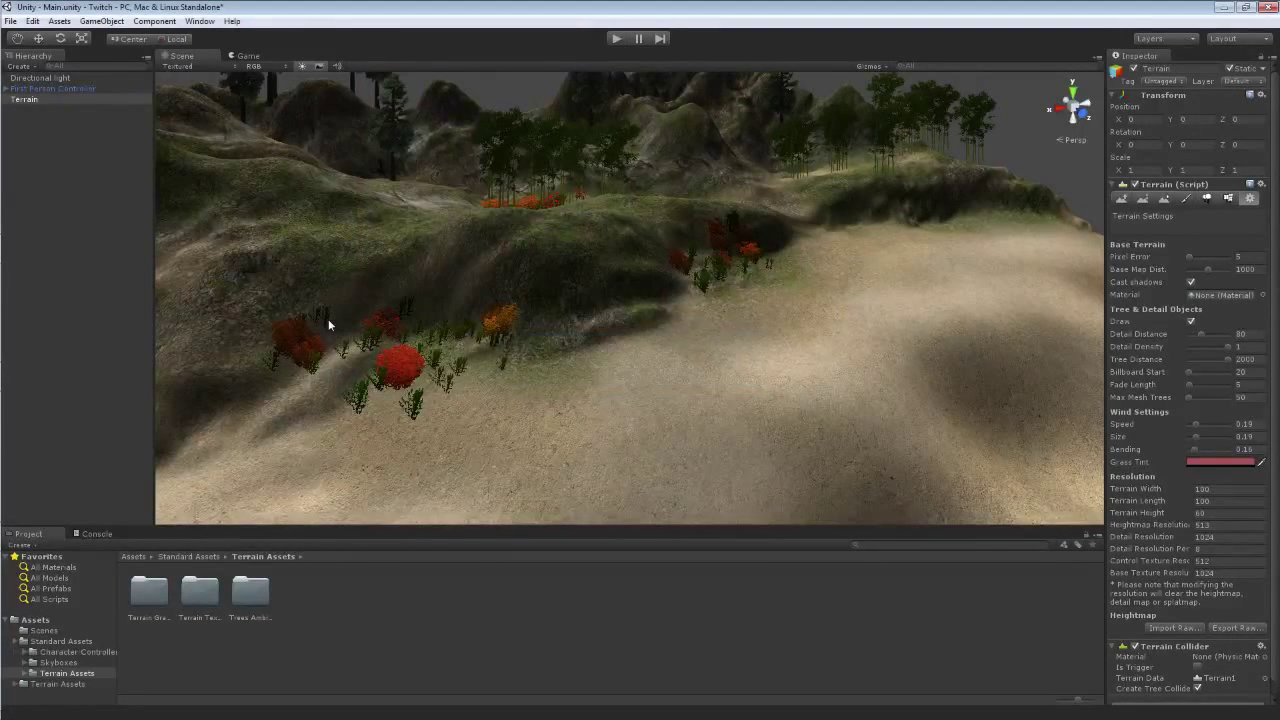
- Add a Skybox rendering component to the Main Camera inside the First Person Controller
{"action": "left_click", "coordinate": [12, 99]}
{"action": "left_click", "coordinate": [6, 88]}
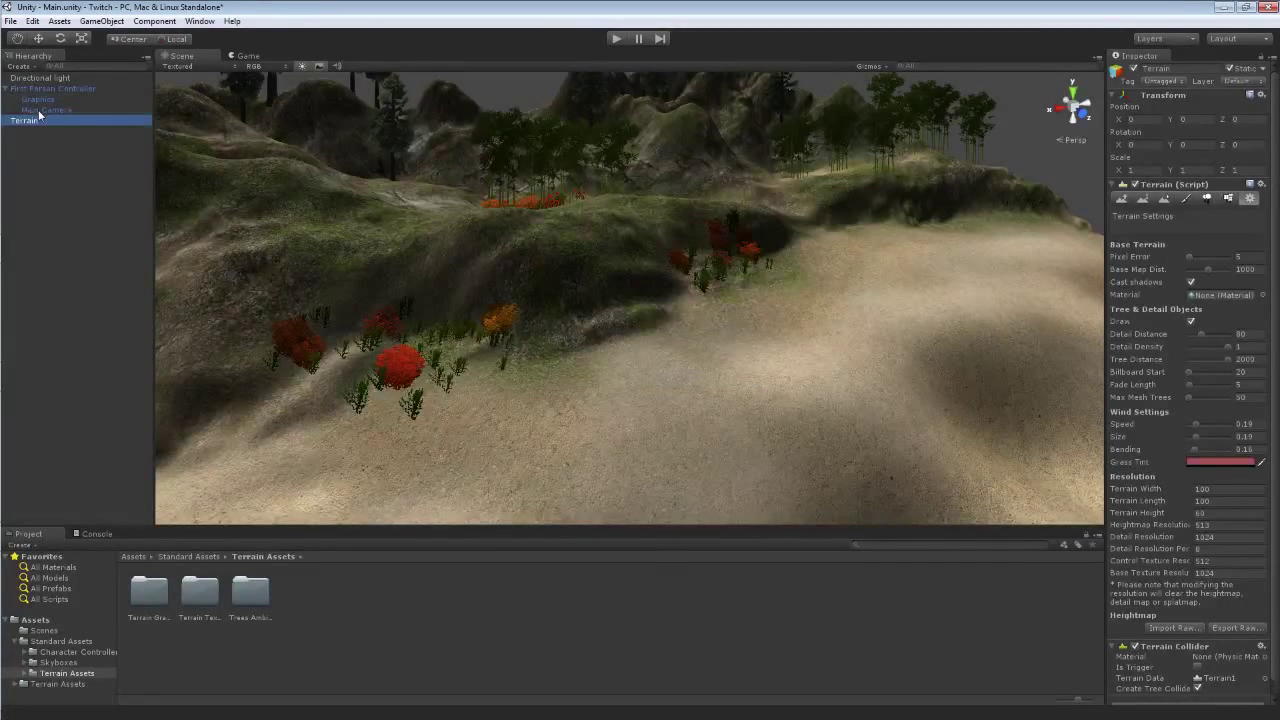
{"action": "left_click", "coordinate": [40, 109]}
{"action": "key", "text": "f"}
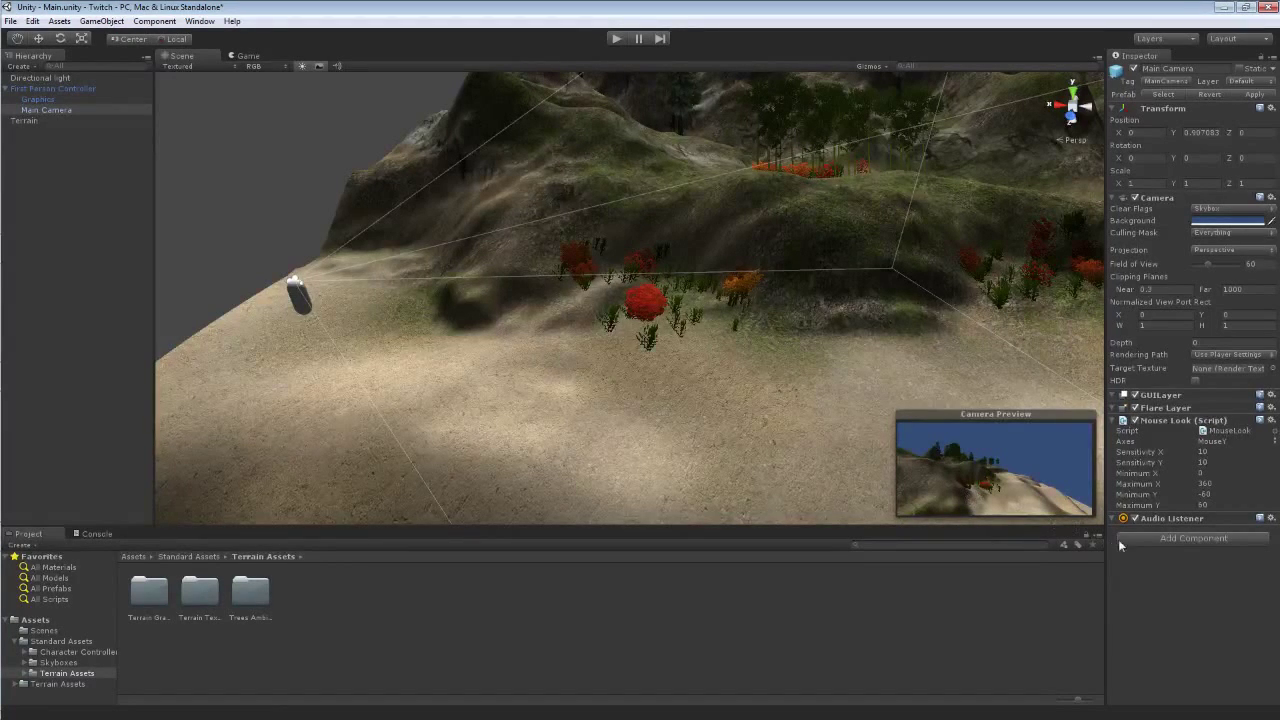
{"action": "left_click", "coordinate": [1169, 539]}
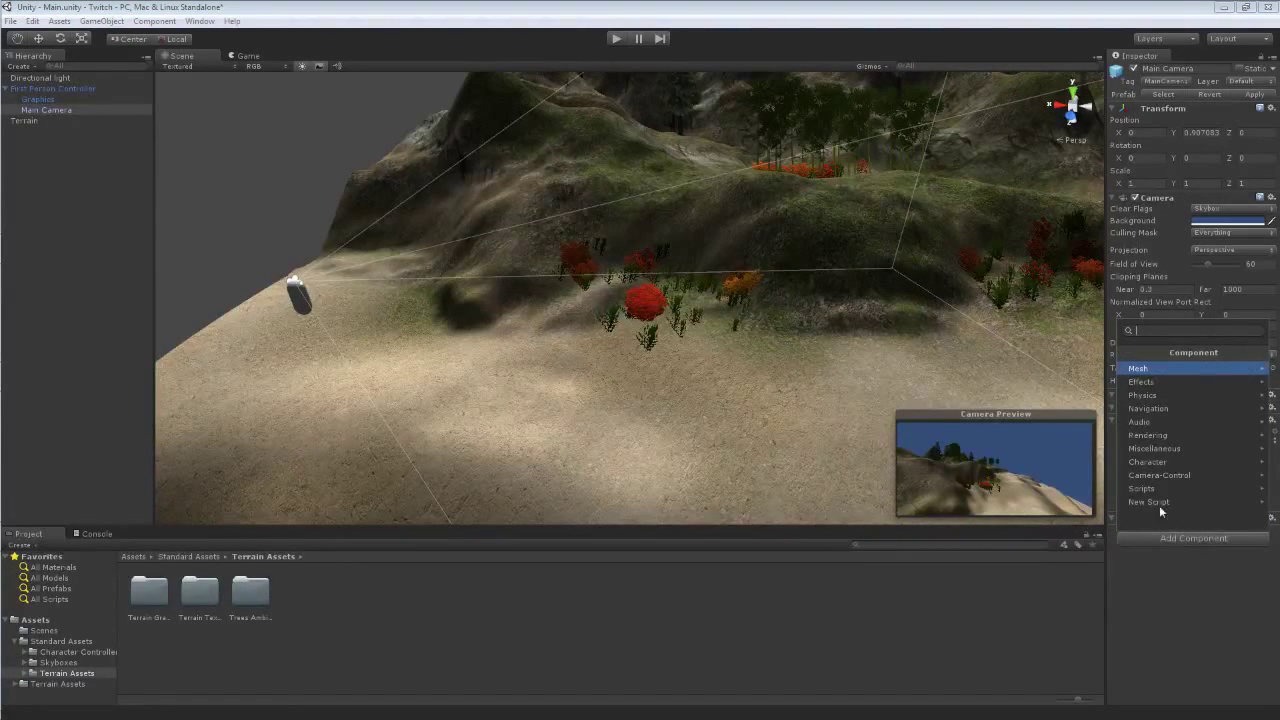
{"action": "left_click", "coordinate": [1138, 382]}
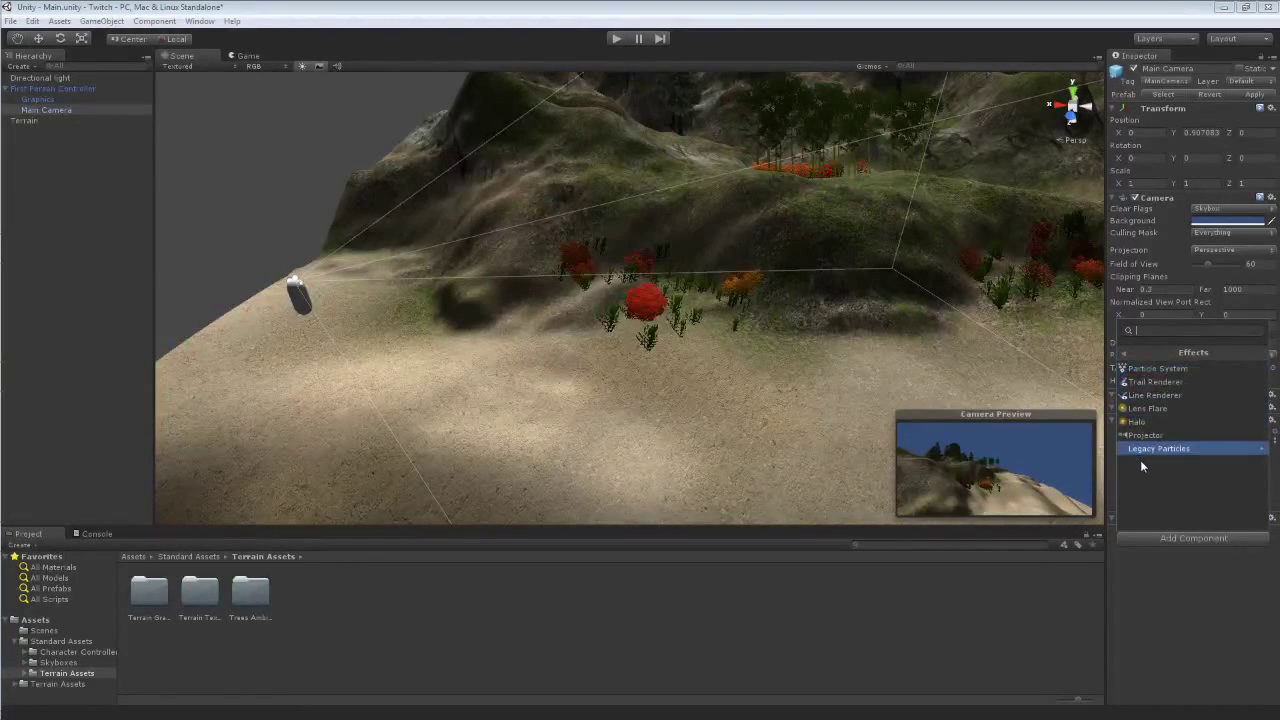
{"action": "left_click", "coordinate": [1164, 353]}
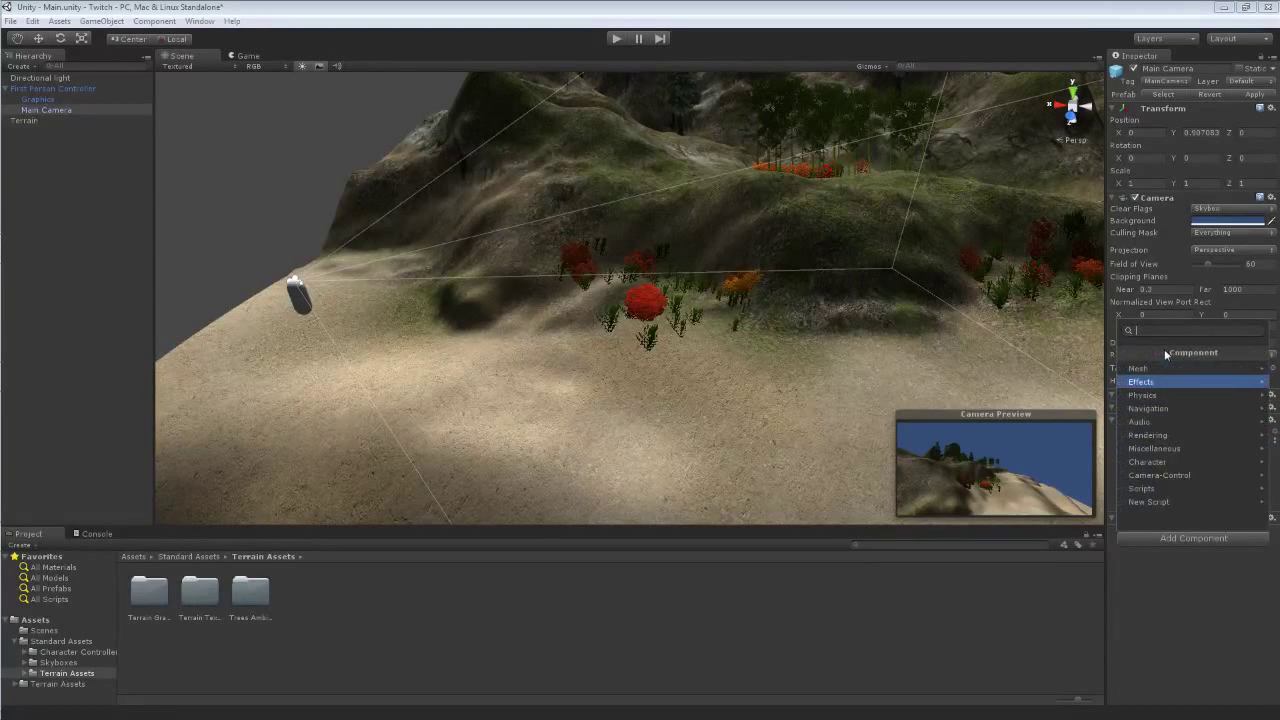
{"action": "left_click", "coordinate": [1148, 437]}
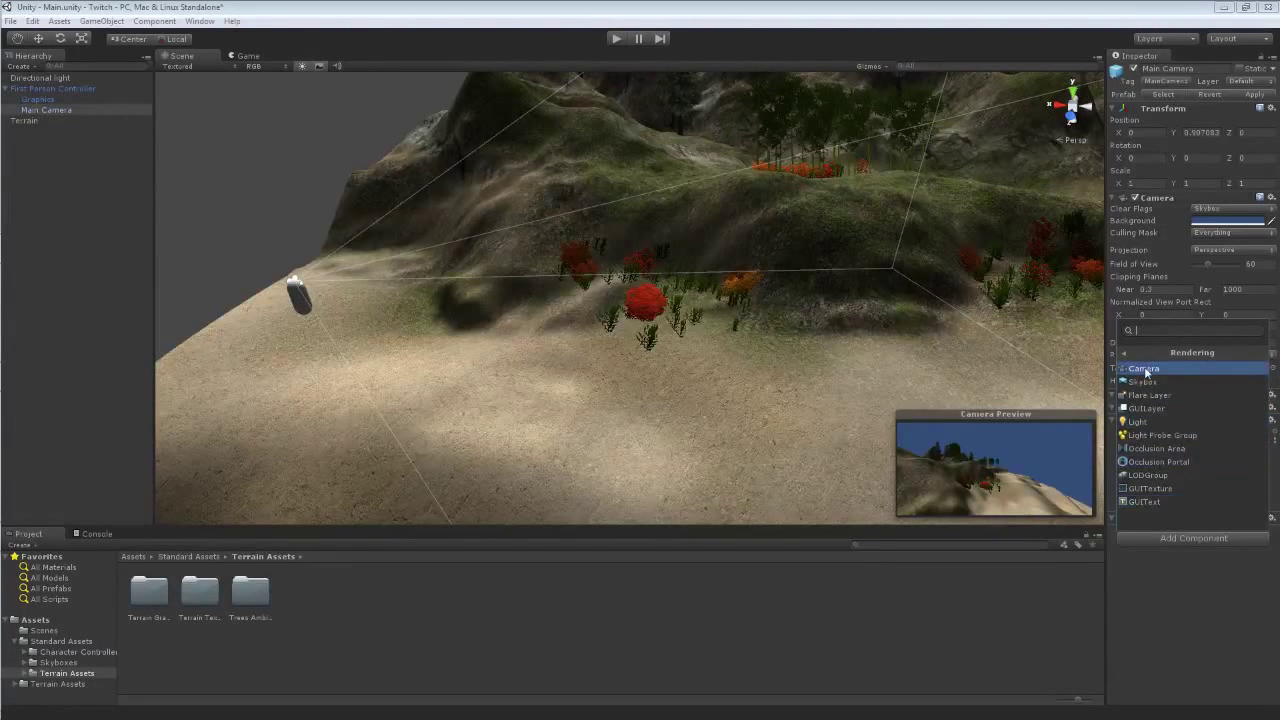
{"action": "left_click", "coordinate": [1160, 619]}
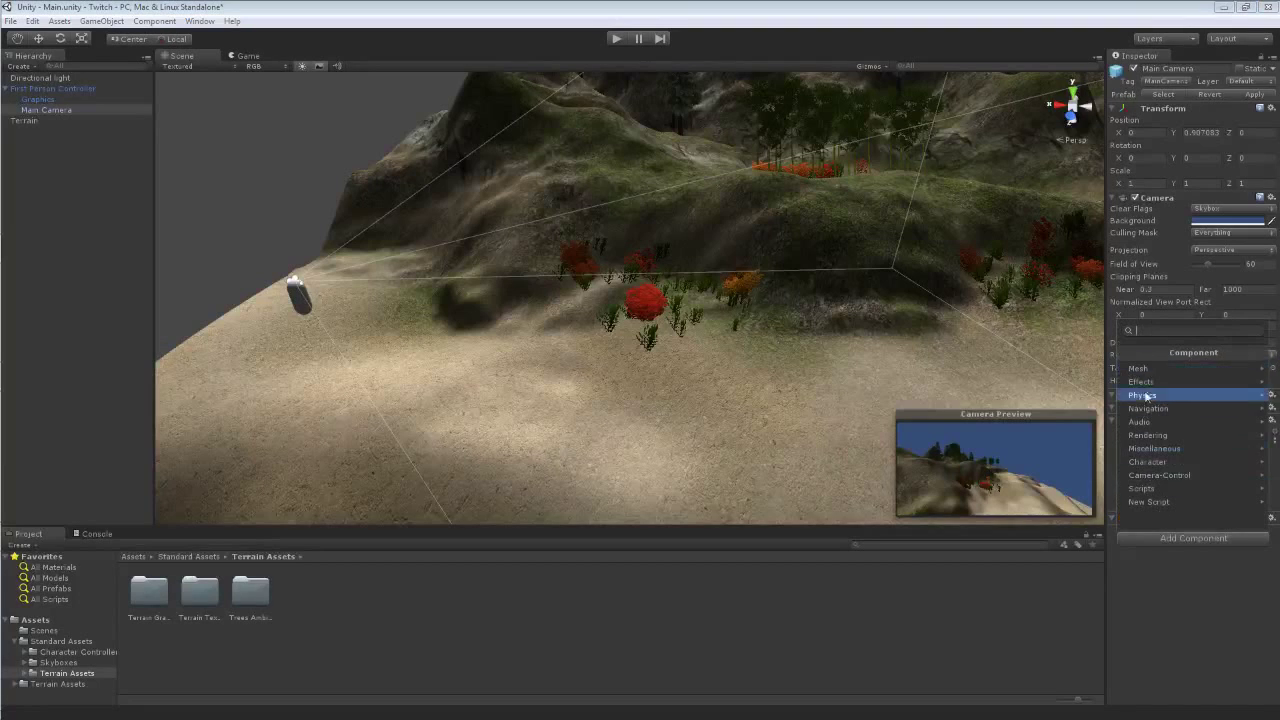
{"action": "left_click", "coordinate": [1145, 436]}
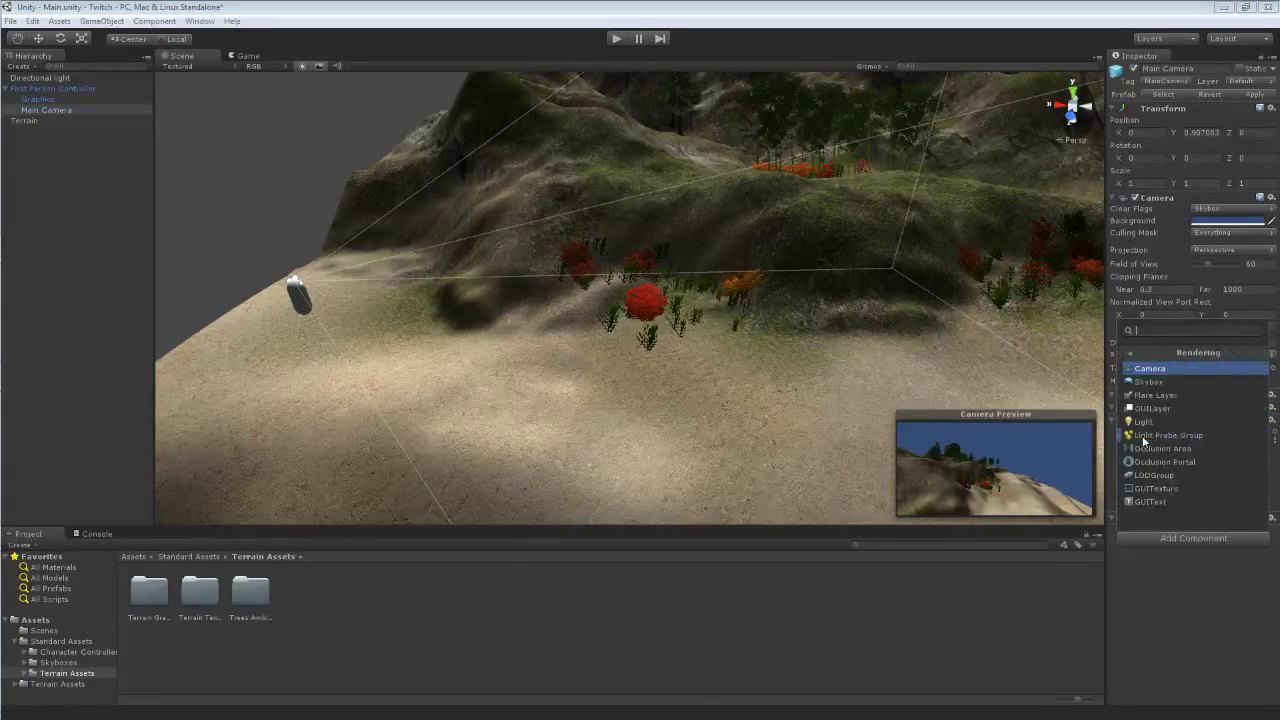
{"action": "left_click", "coordinate": [1142, 382]}
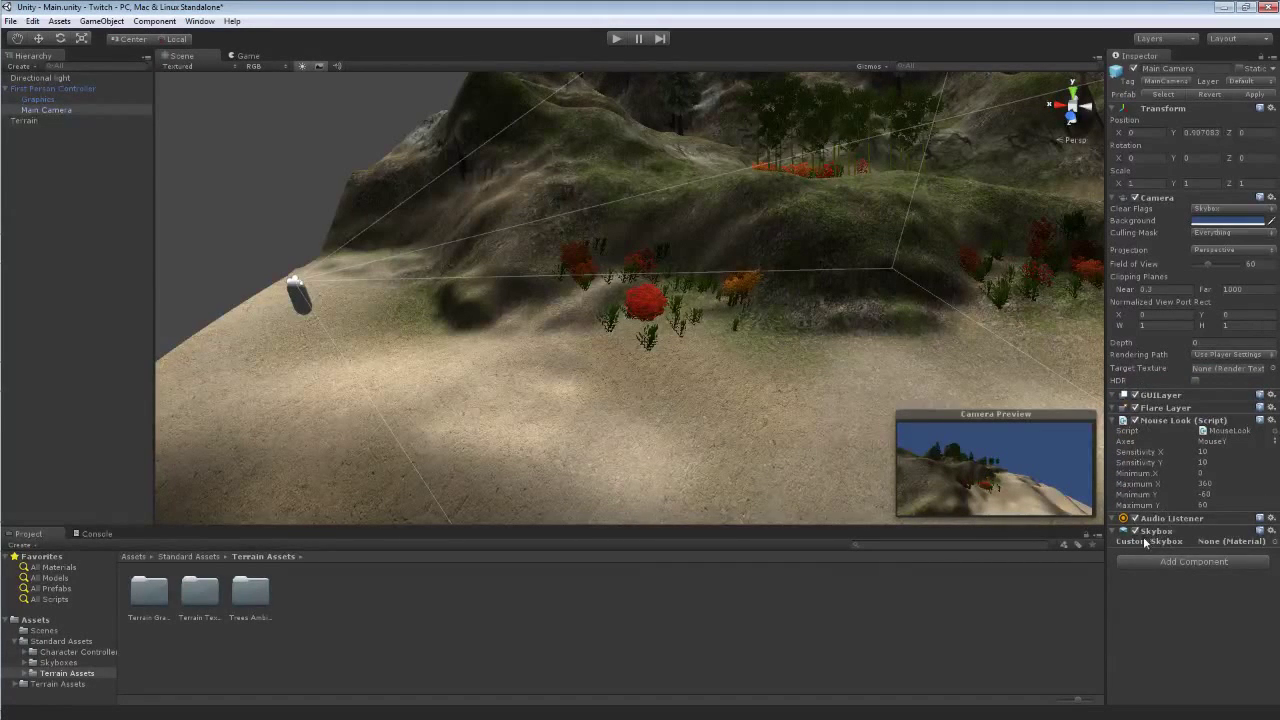
- Assign the Sunny2 Skybox material as the camera's custom skybox
{"action": "left_click", "coordinate": [1275, 541]}
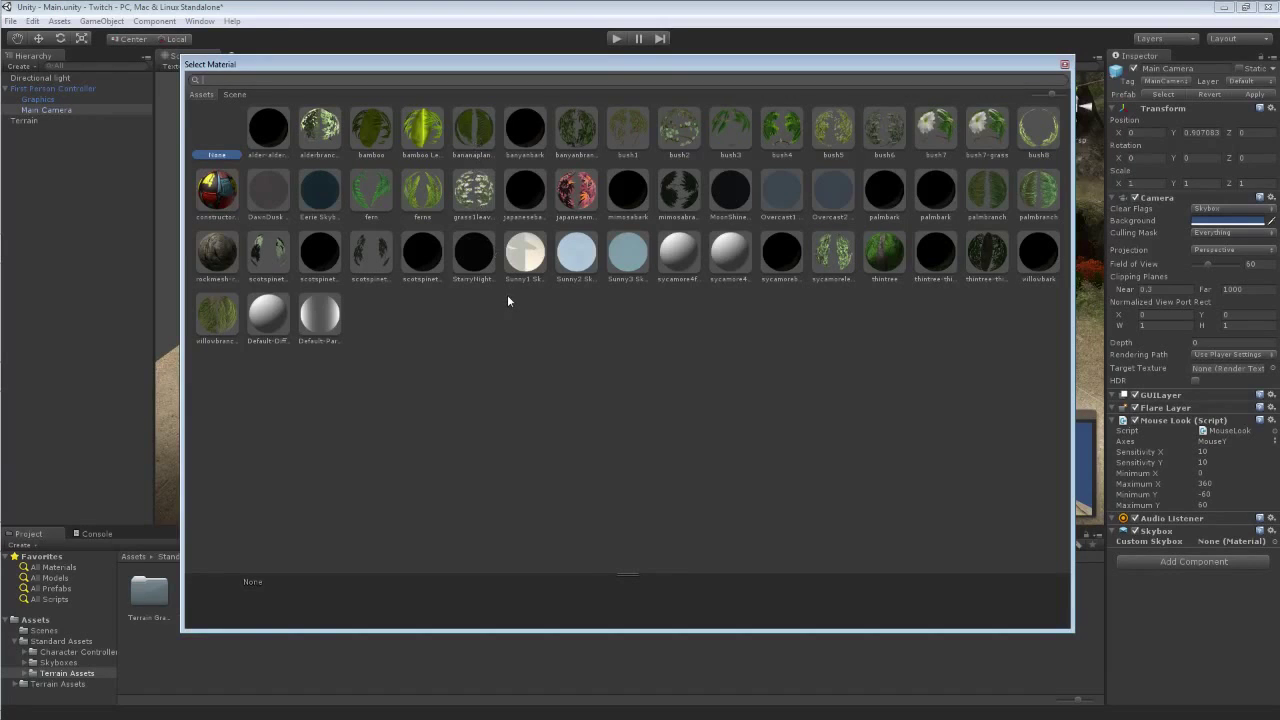
{"action": "left_click", "coordinate": [582, 256]}
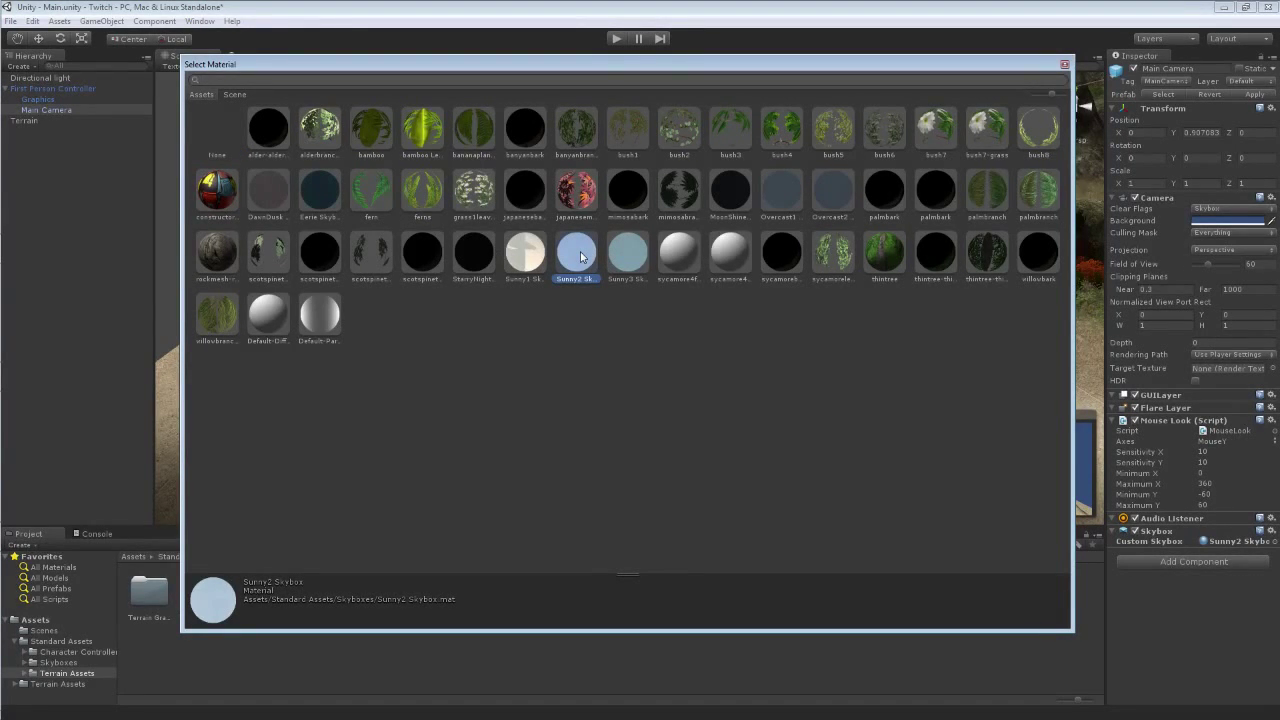
{"action": "double_click", "coordinate": [582, 256]}
- Run the scene, look around at the sky and walk toward the flowers, and stop the playback
{"action": "right_click_drag", "start_coordinate": [562, 415], "coordinate": [774, 391]}
{"action": "left_click", "coordinate": [615, 40]}
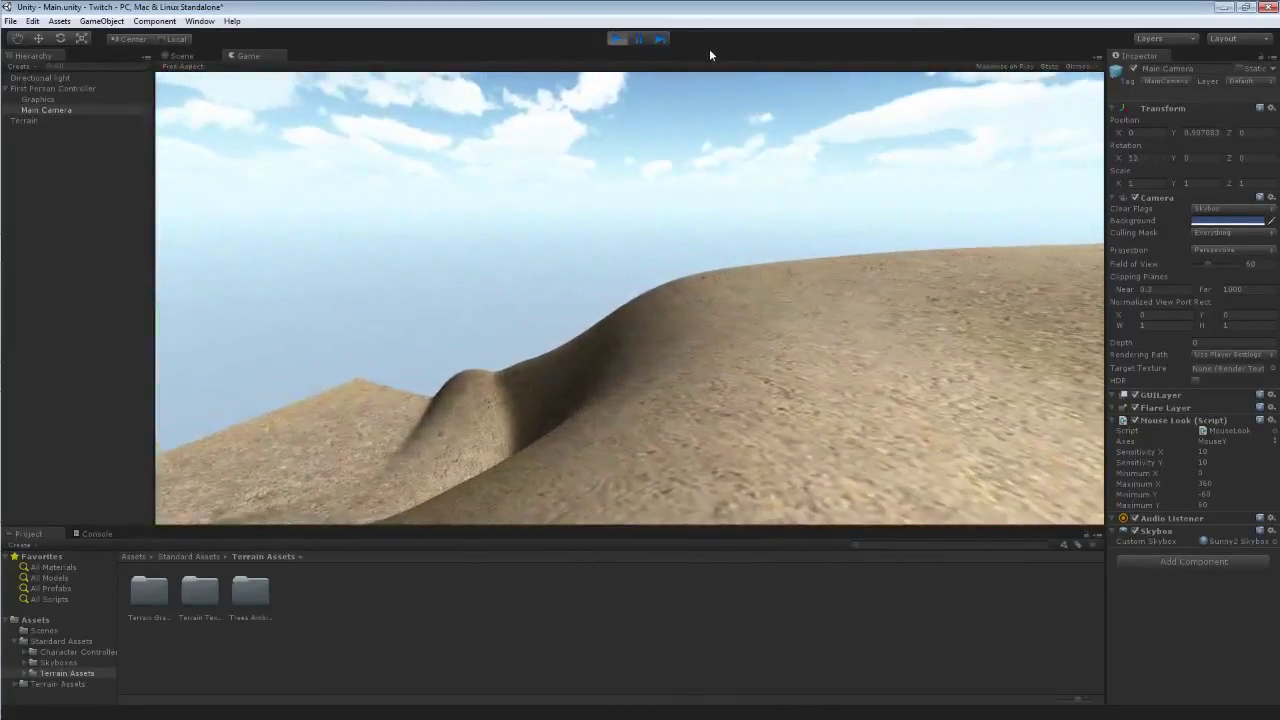
{"action": "key", "text": "w"}
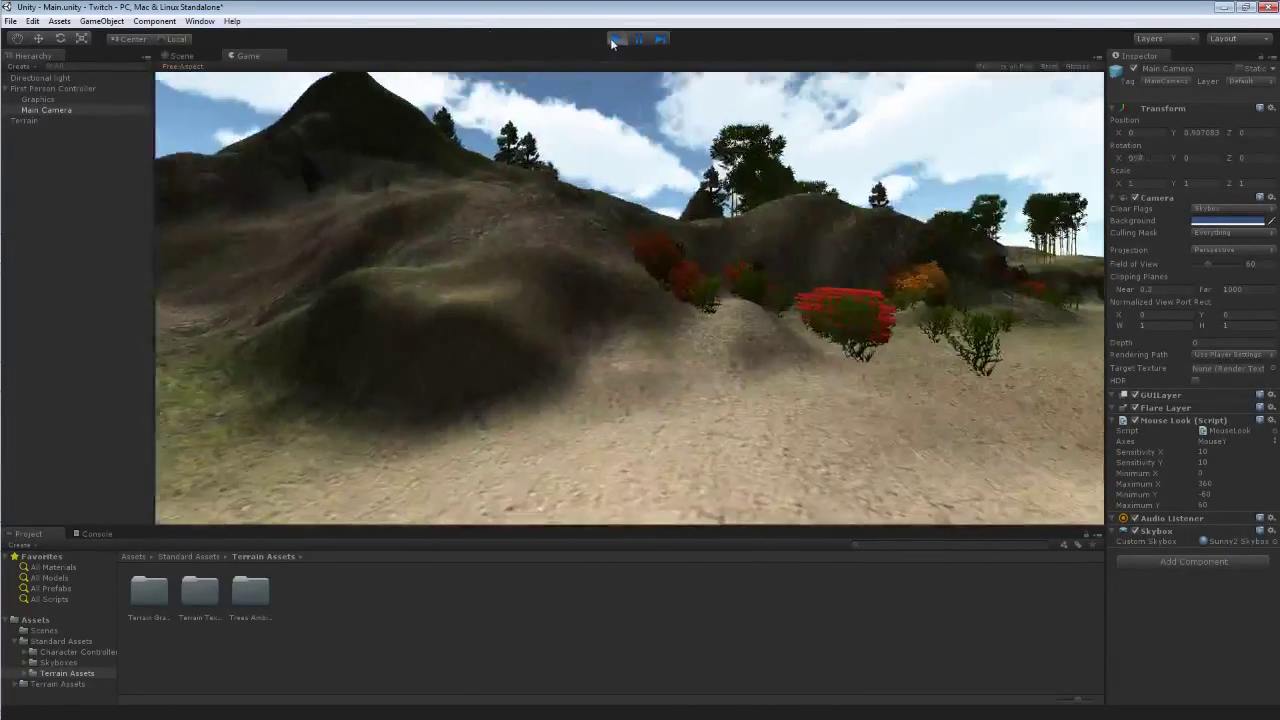
{"action": "left_click", "coordinate": [616, 38]}
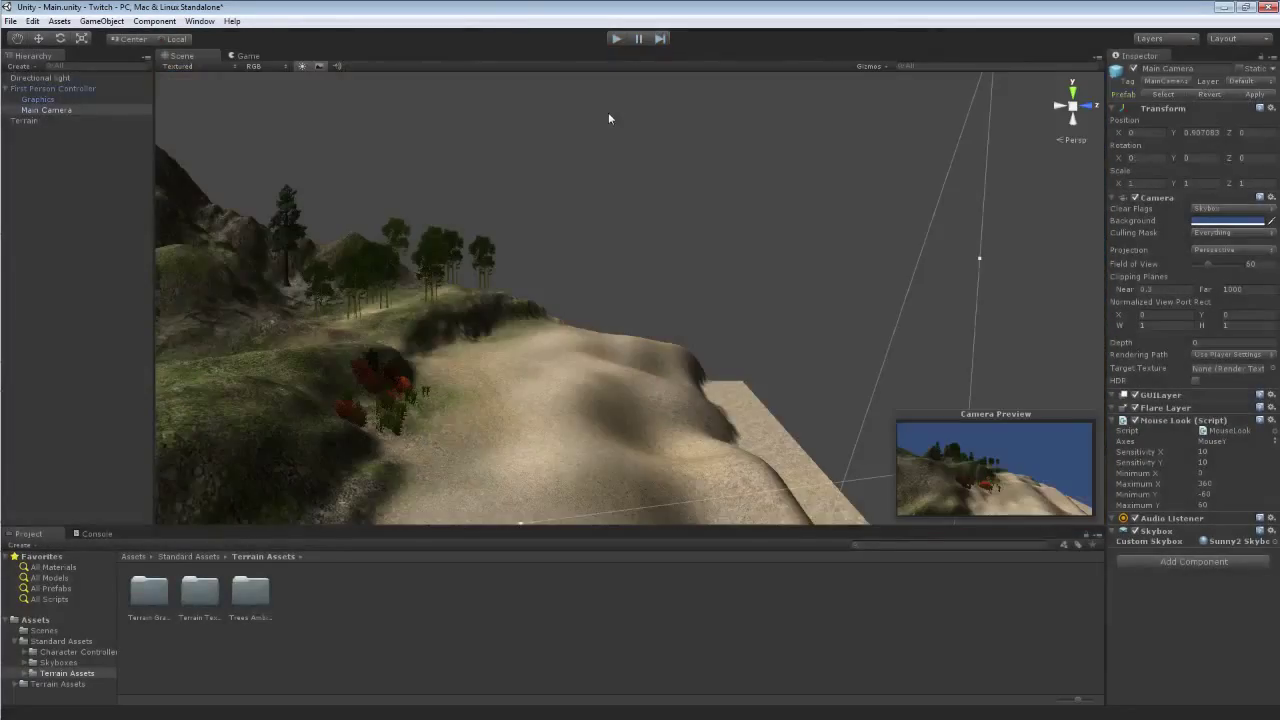
- Remove the Skybox component from the Main Camera
{"action": "mouse_move", "coordinate": [614, 149]}
{"action": "right_mouse_down"}
{"action": "mouse_move", "coordinate": [649, 172]}
{"action": "mouse_move", "coordinate": [632, 152]}
{"action": "right_mouse_up"}
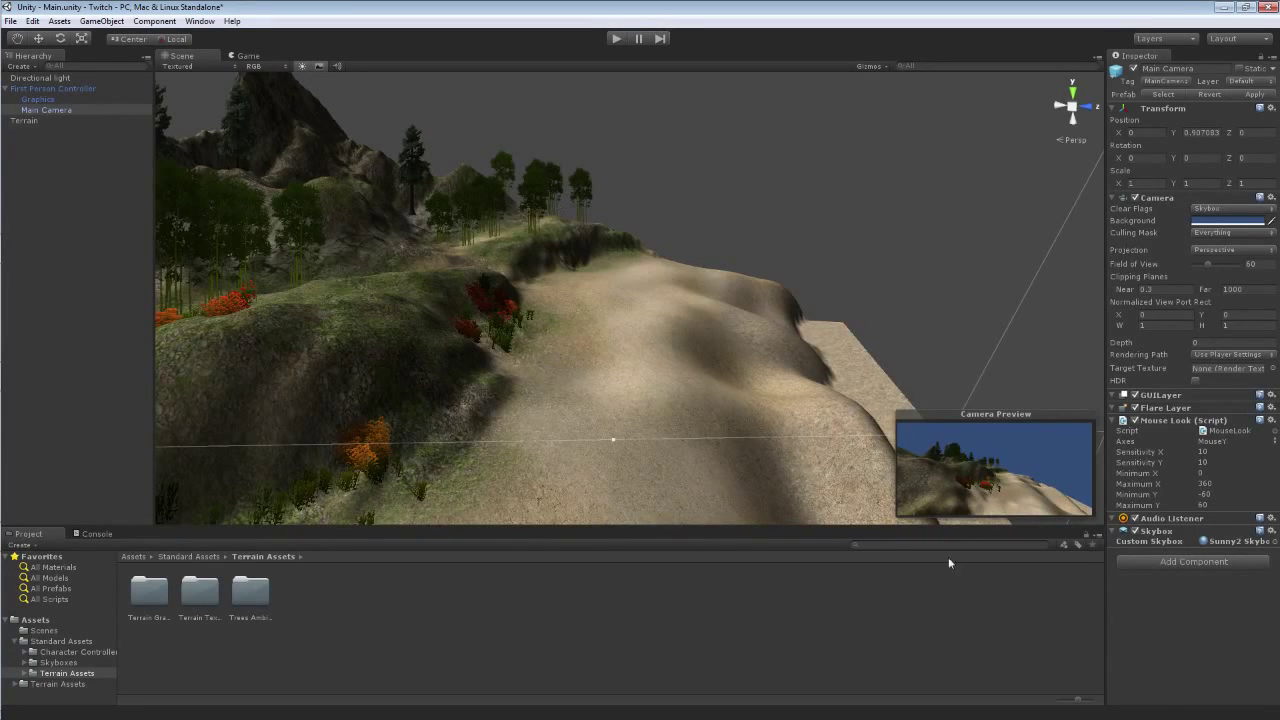
{"action": "right_click", "coordinate": [1170, 533]}
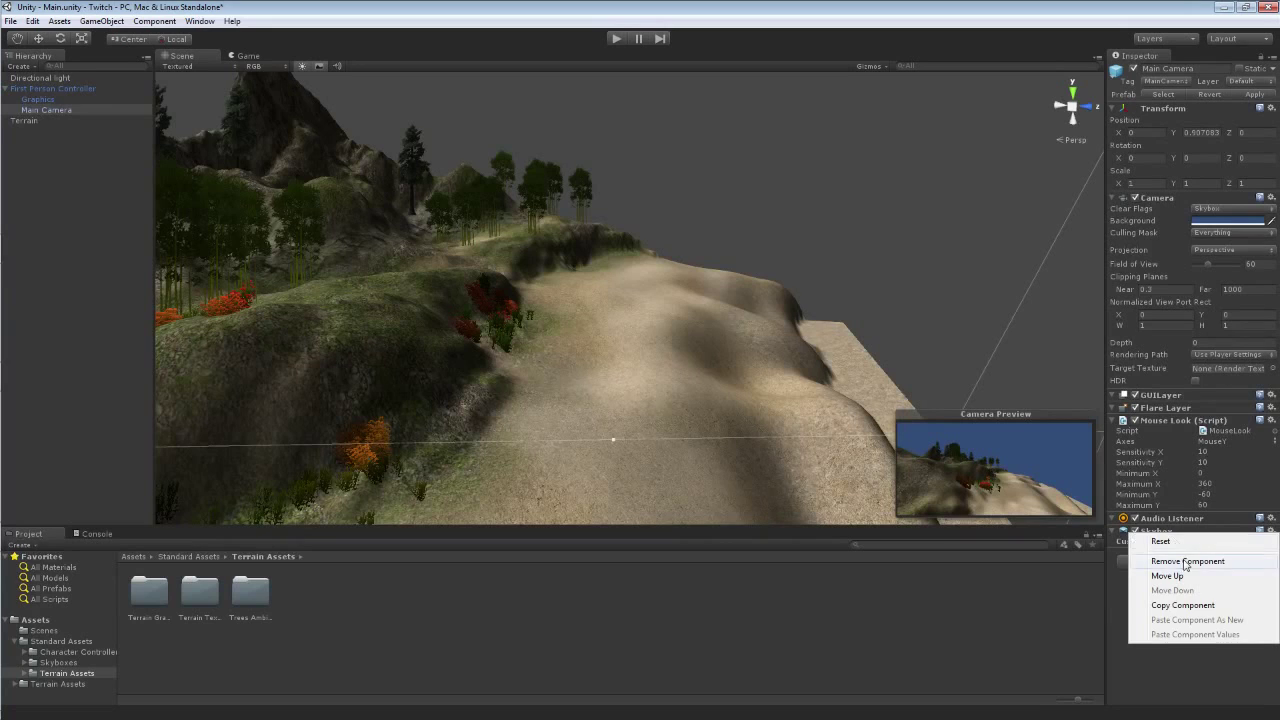
{"action": "left_click", "coordinate": [1176, 561]}
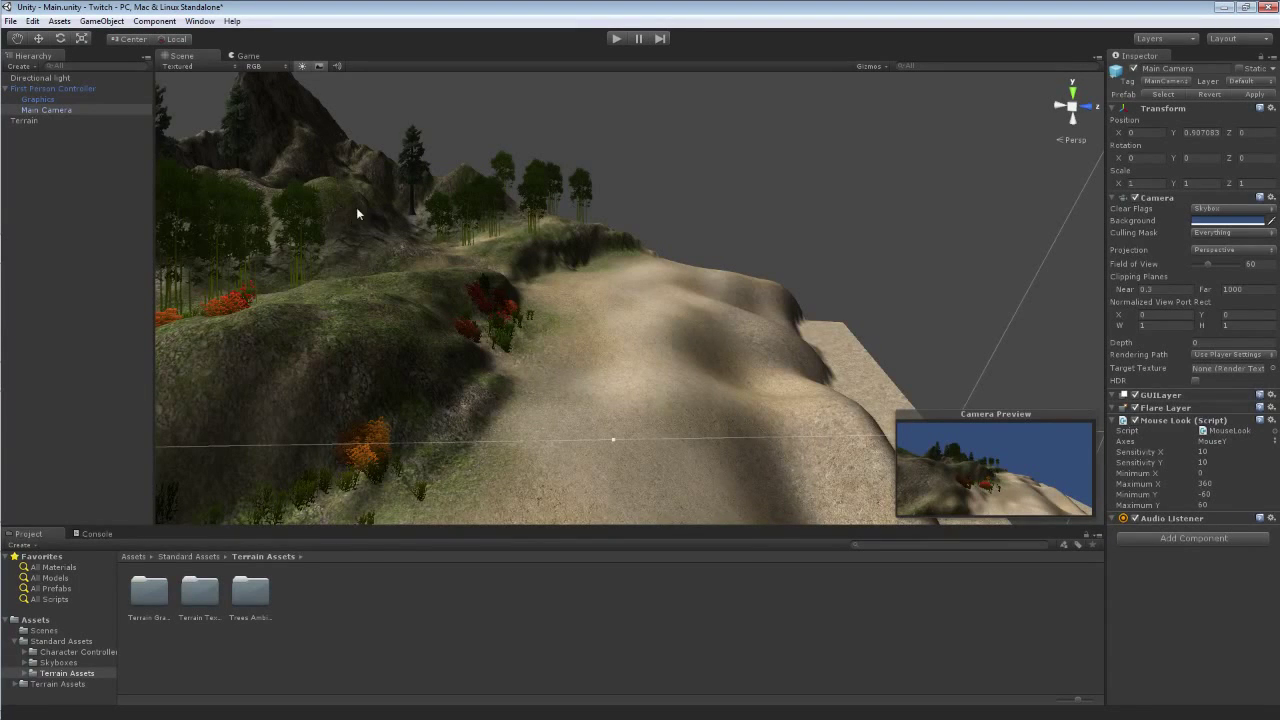
- Assign the Sunny2 Skybox as the skybox material in the scene's Render Settings
{"action": "left_click", "coordinate": [33, 21]}
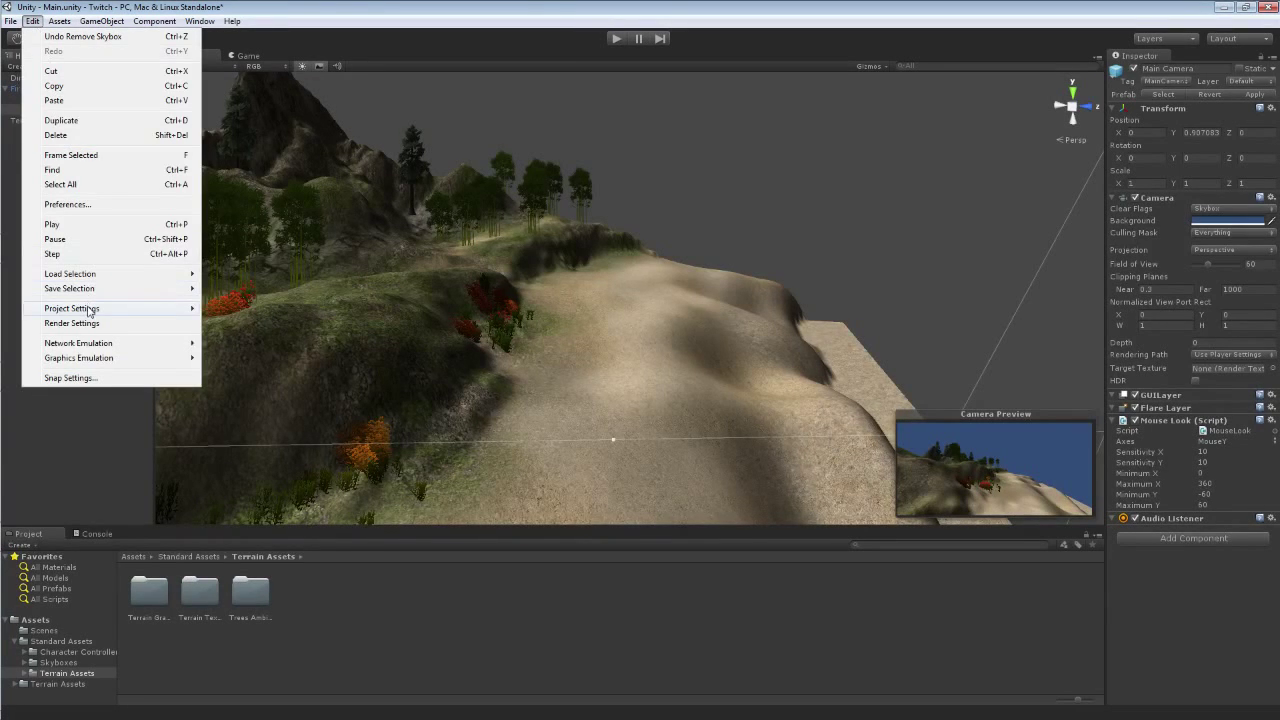
{"action": "mouse_move", "coordinate": [88, 310]}
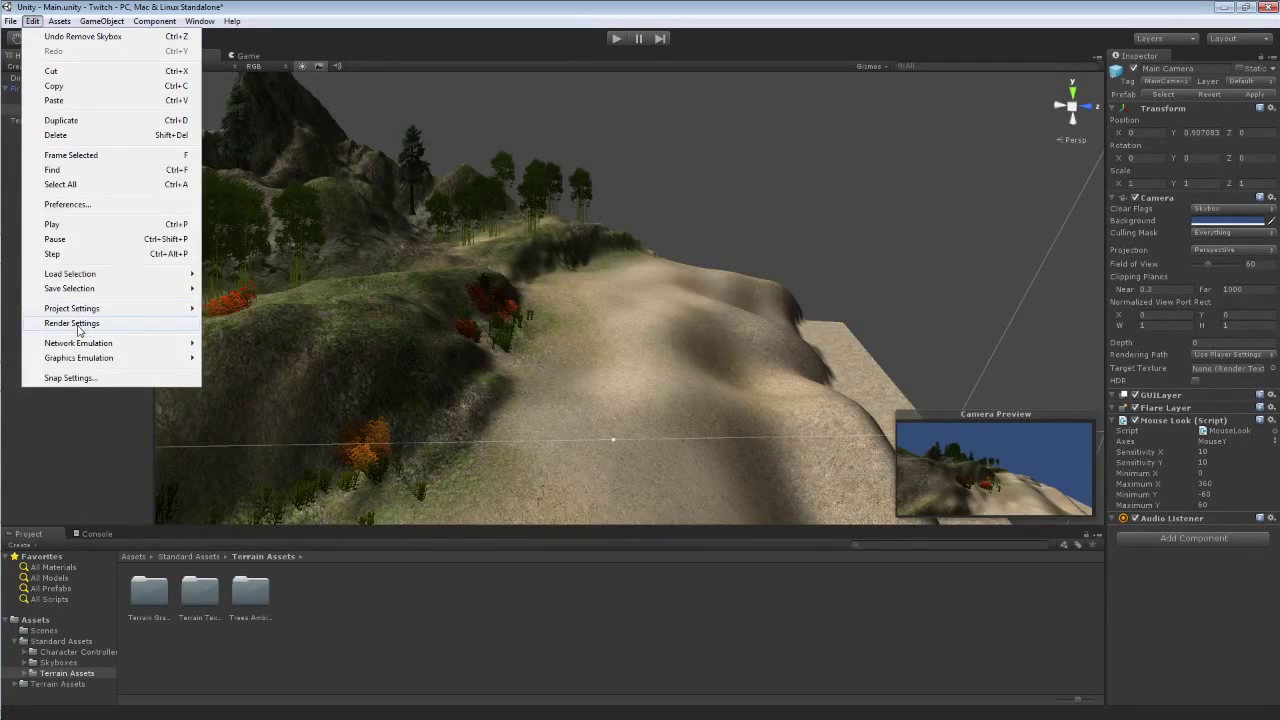
{"action": "left_click", "coordinate": [72, 324]}
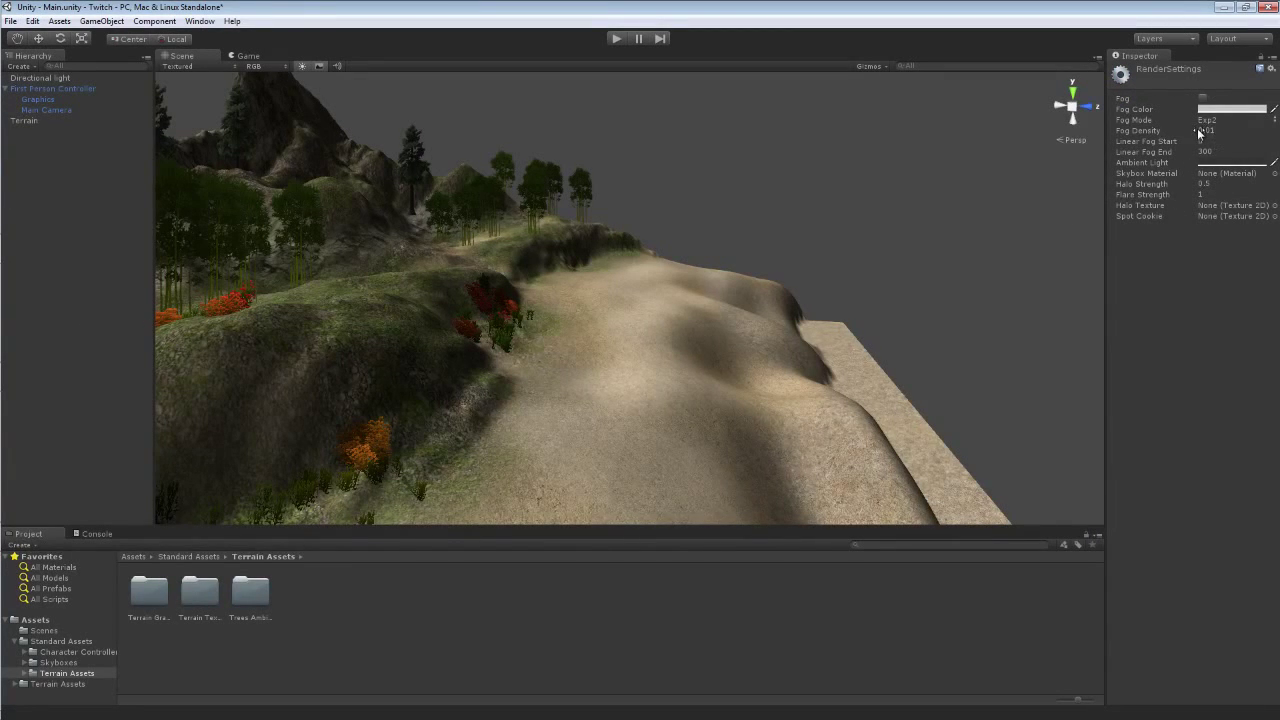
{"action": "left_click", "coordinate": [1274, 173]}
{"action": "double_click", "coordinate": [576, 255]}
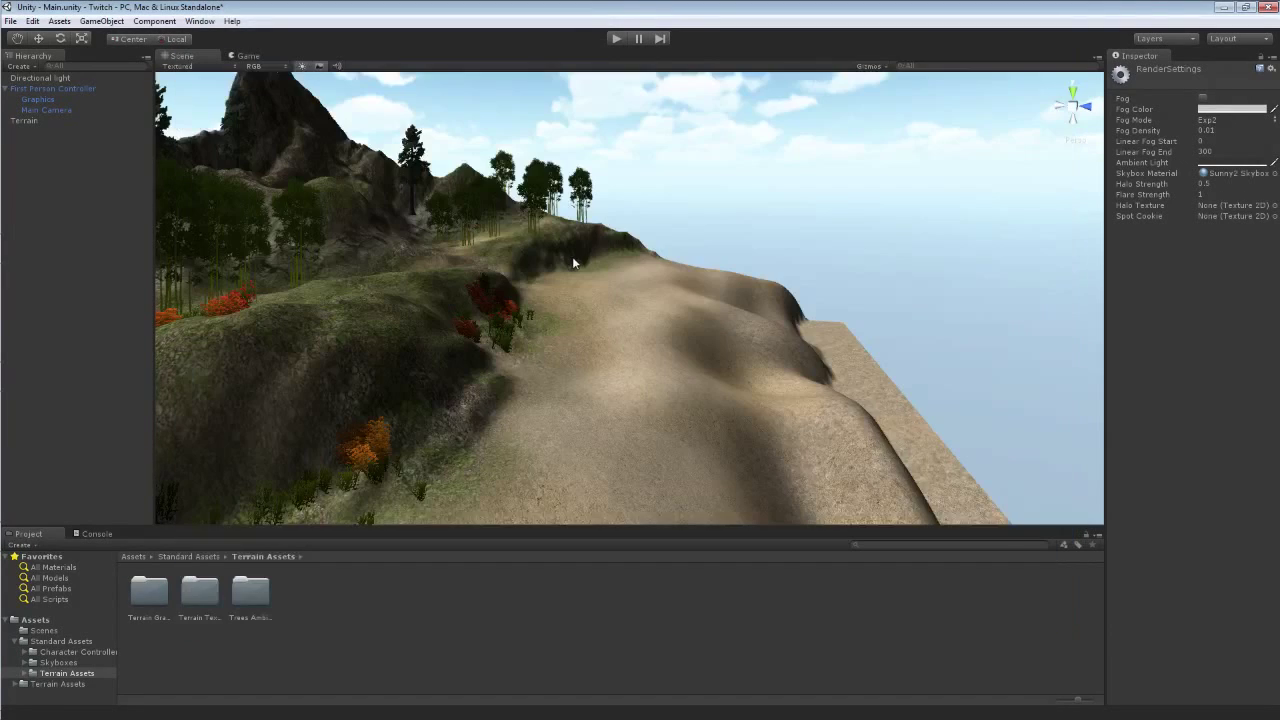
{"action": "left_click_drag", "start_coordinate": [583, 259], "coordinate": [557, 207], "text": "alt"}
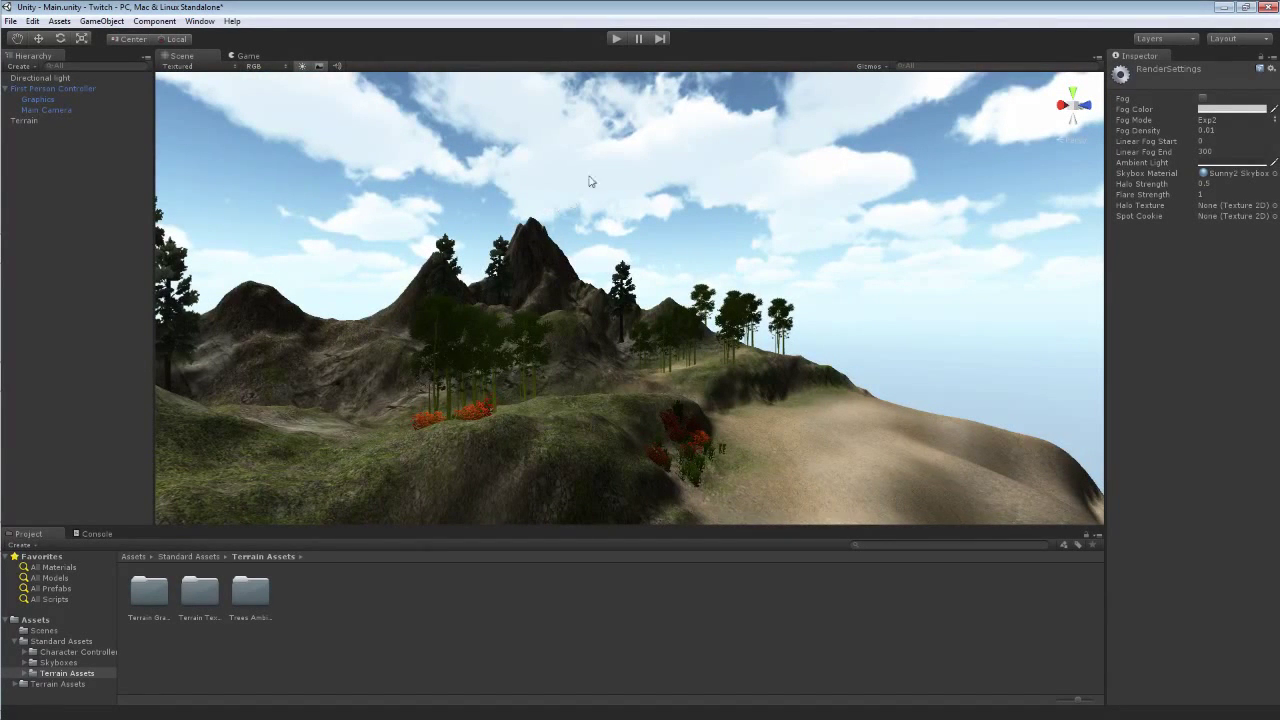
- Run the scene to walk around and view the sky, stop it, and repeat with a second brief run
{"action": "left_click", "coordinate": [617, 38]}
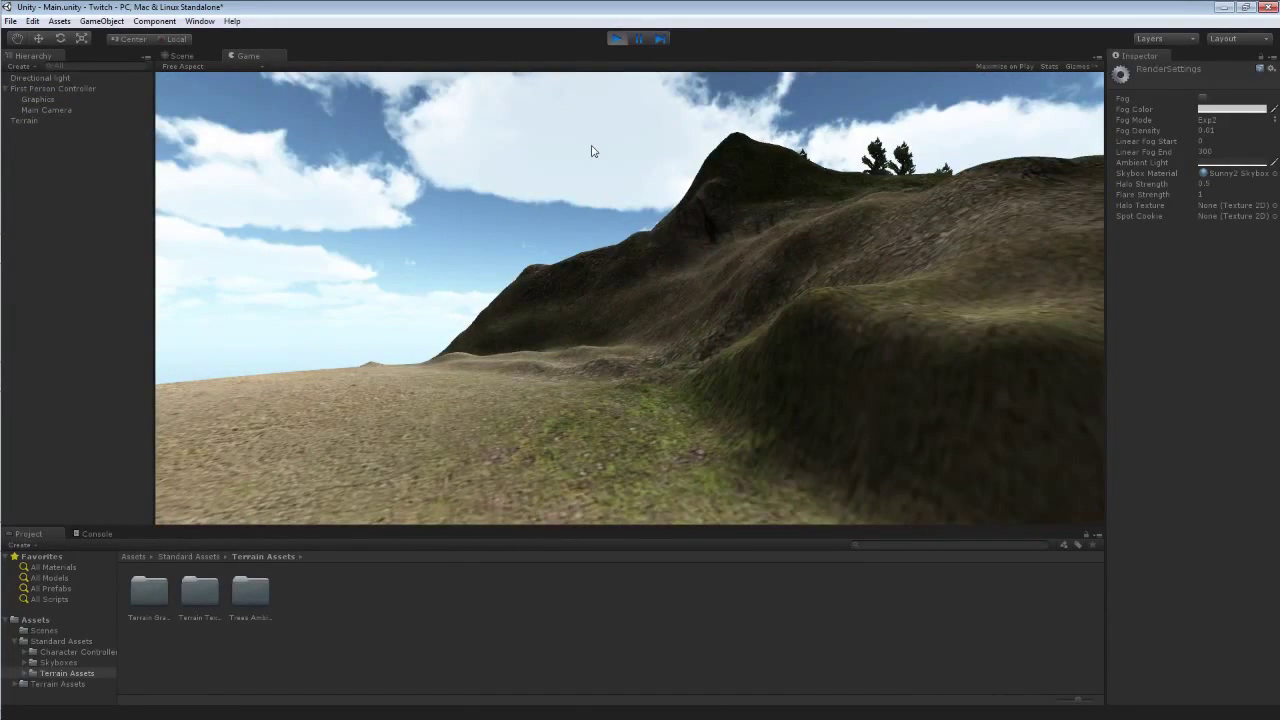
{"action": "key", "text": "w"}
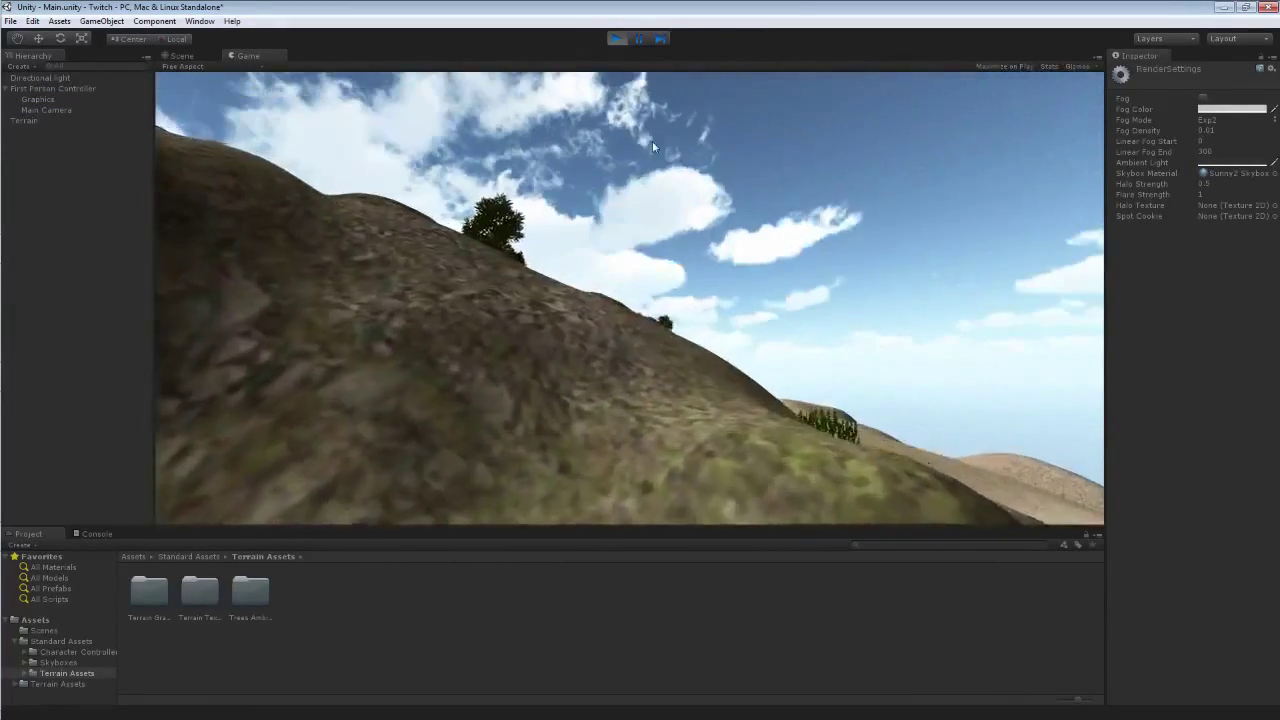
{"action": "key", "text": "w"}
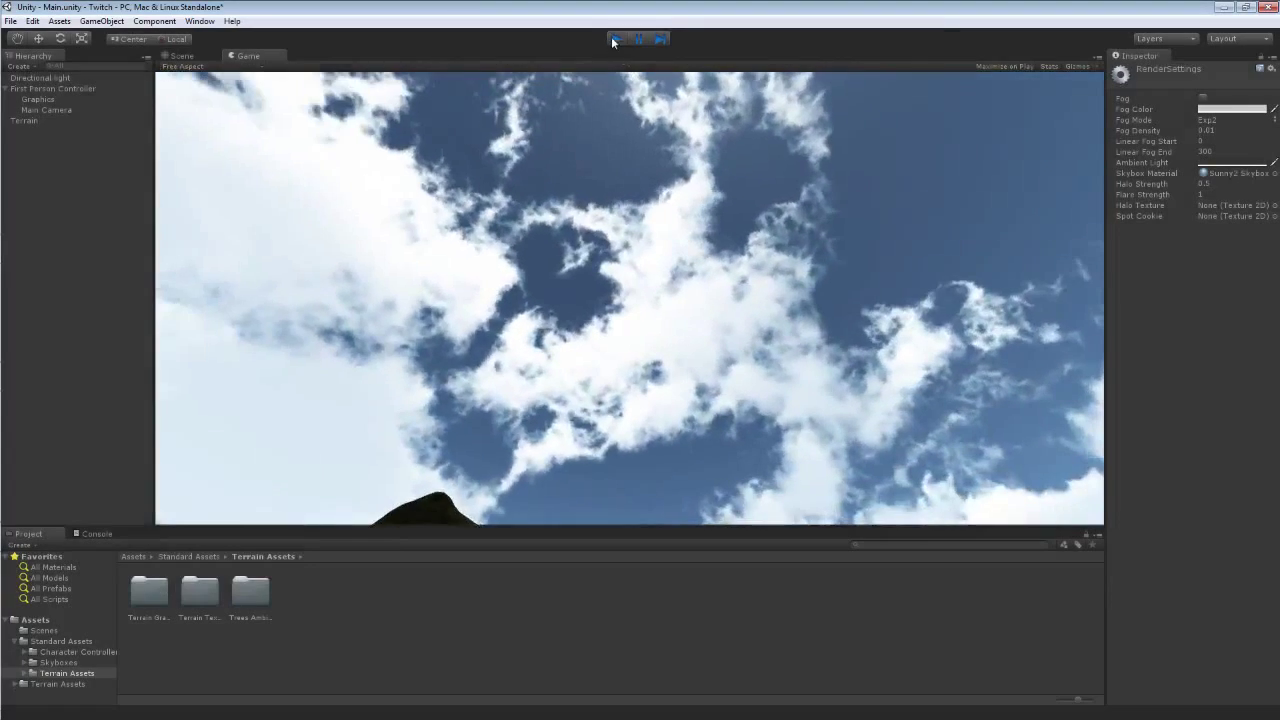
{"action": "left_click", "coordinate": [613, 38]}
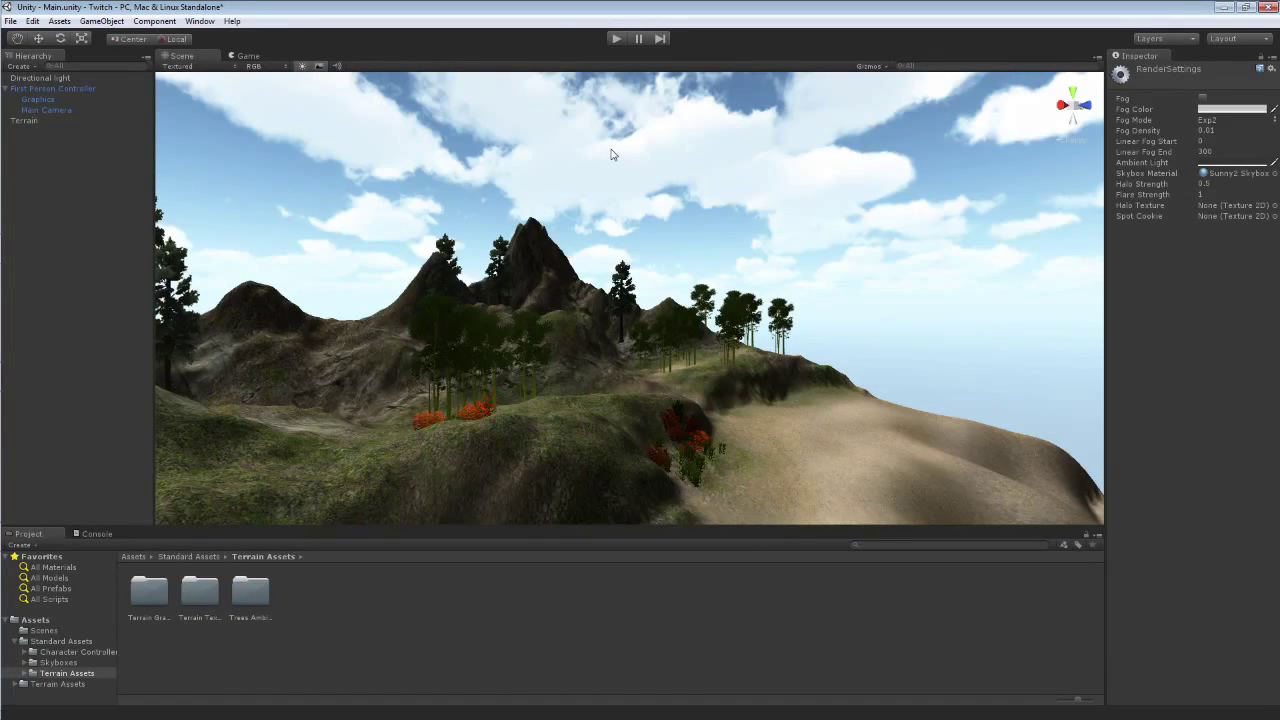
{"action": "left_click", "coordinate": [617, 38]}
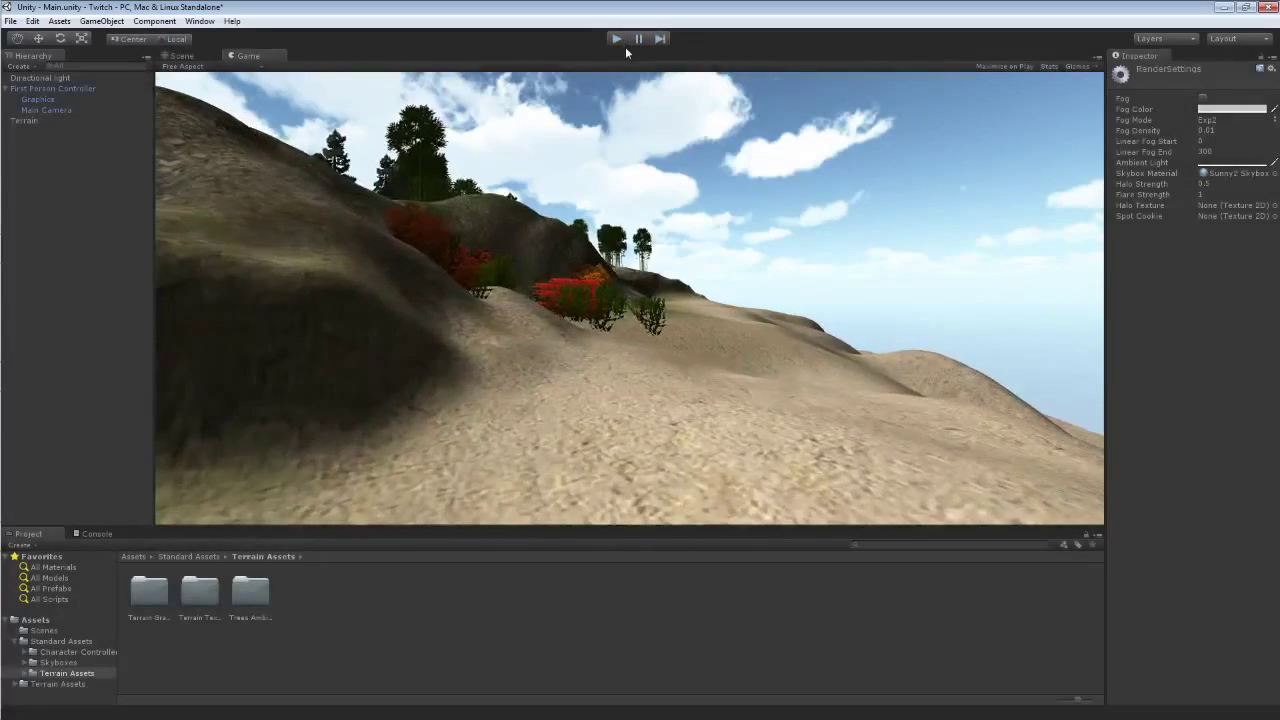
{"action": "left_click", "coordinate": [621, 40]}
- Enable fog in the Render Settings and check it with a brief test run of the scene
{"action": "right_click_drag", "start_coordinate": [667, 186], "coordinate": [556, 250]}
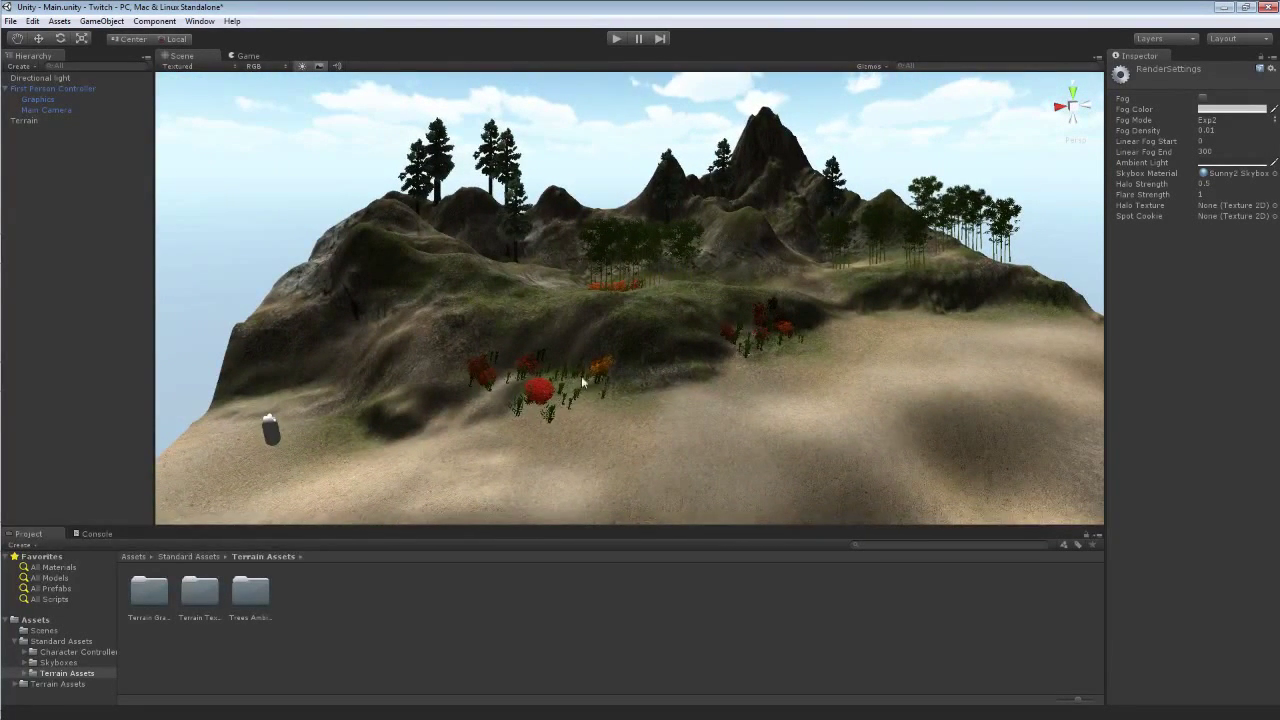
{"action": "right_click_drag", "start_coordinate": [669, 349], "coordinate": [648, 300]}
{"action": "right_click_drag", "start_coordinate": [673, 376], "coordinate": [815, 369]}
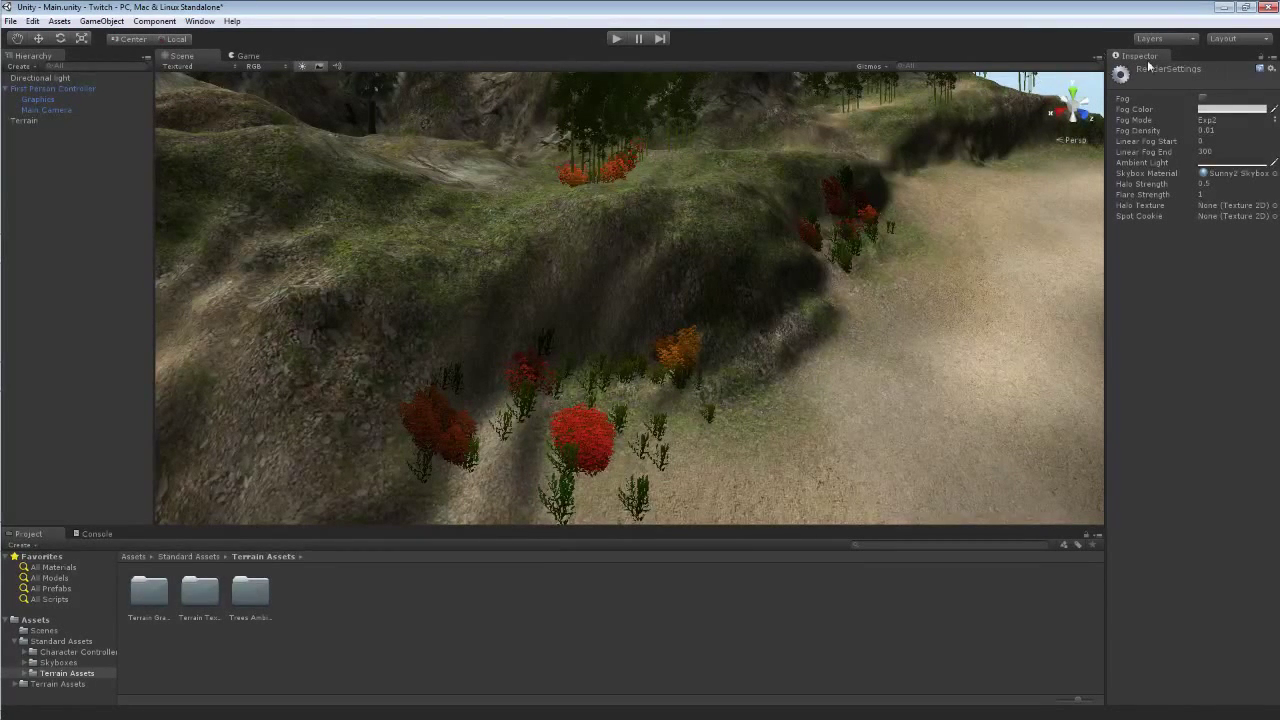
{"action": "left_click", "coordinate": [35, 22]}
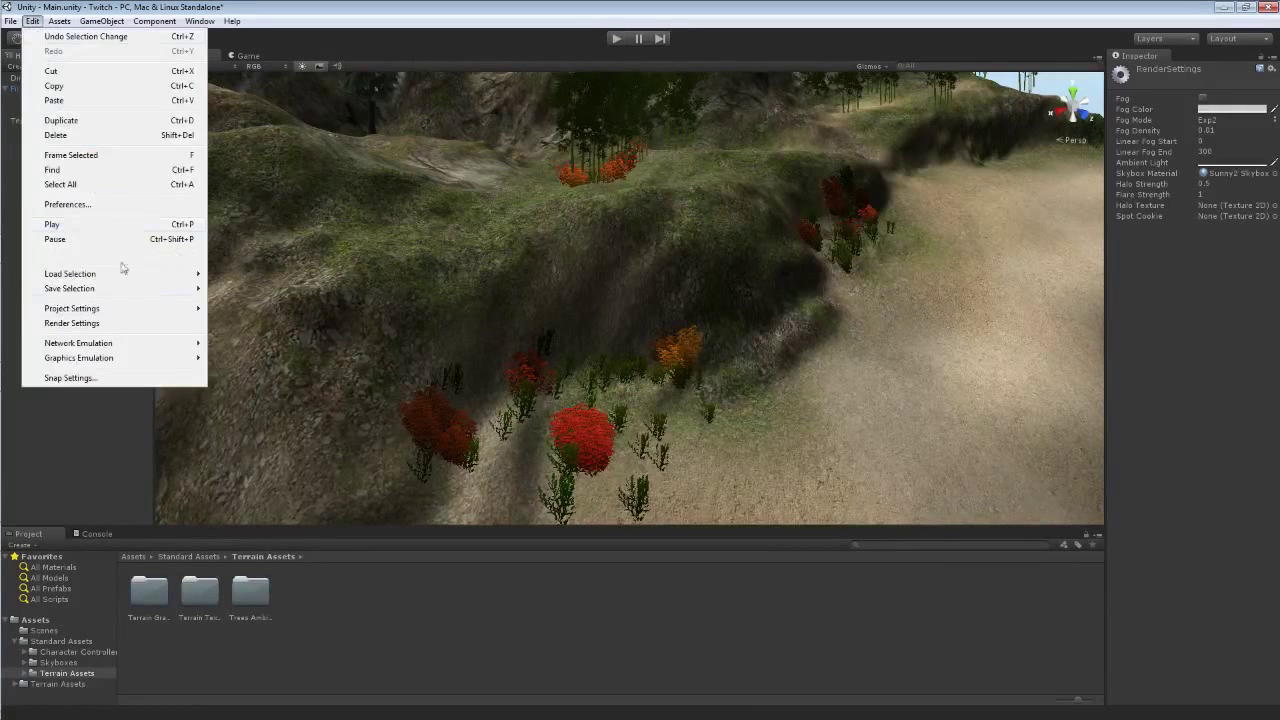
{"action": "left_click", "coordinate": [72, 323]}
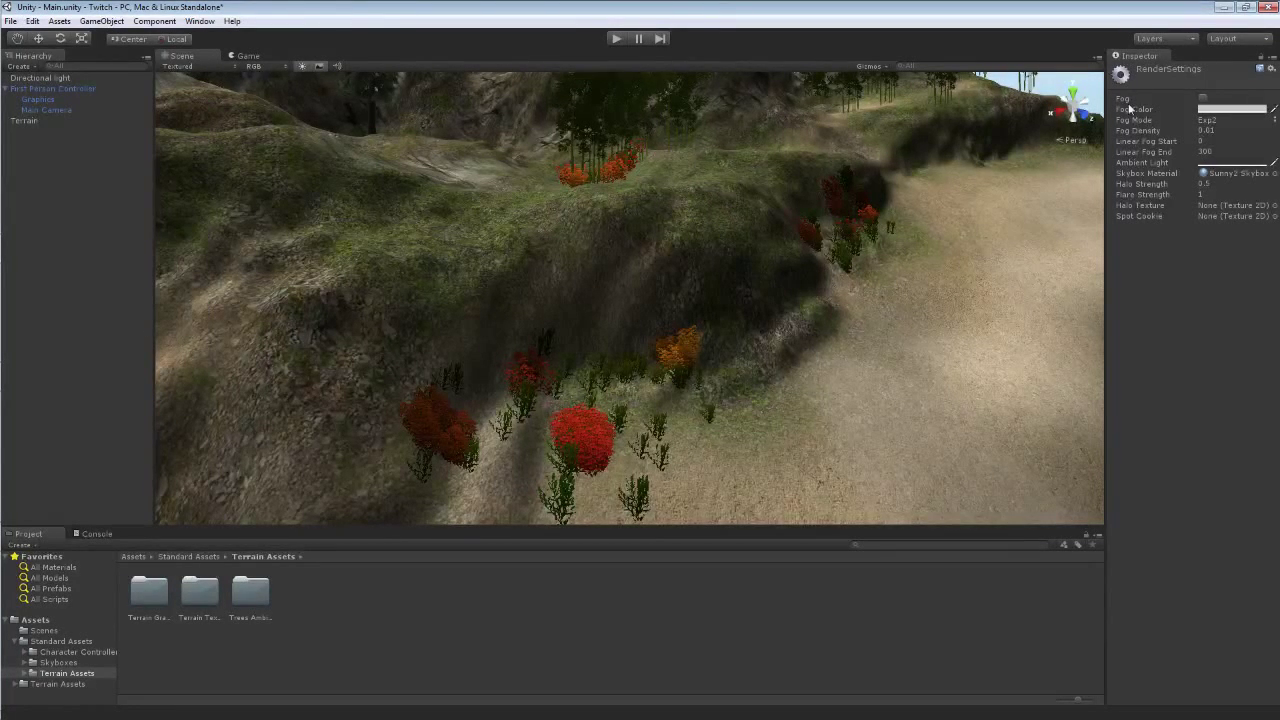
{"action": "left_click", "coordinate": [1203, 98]}
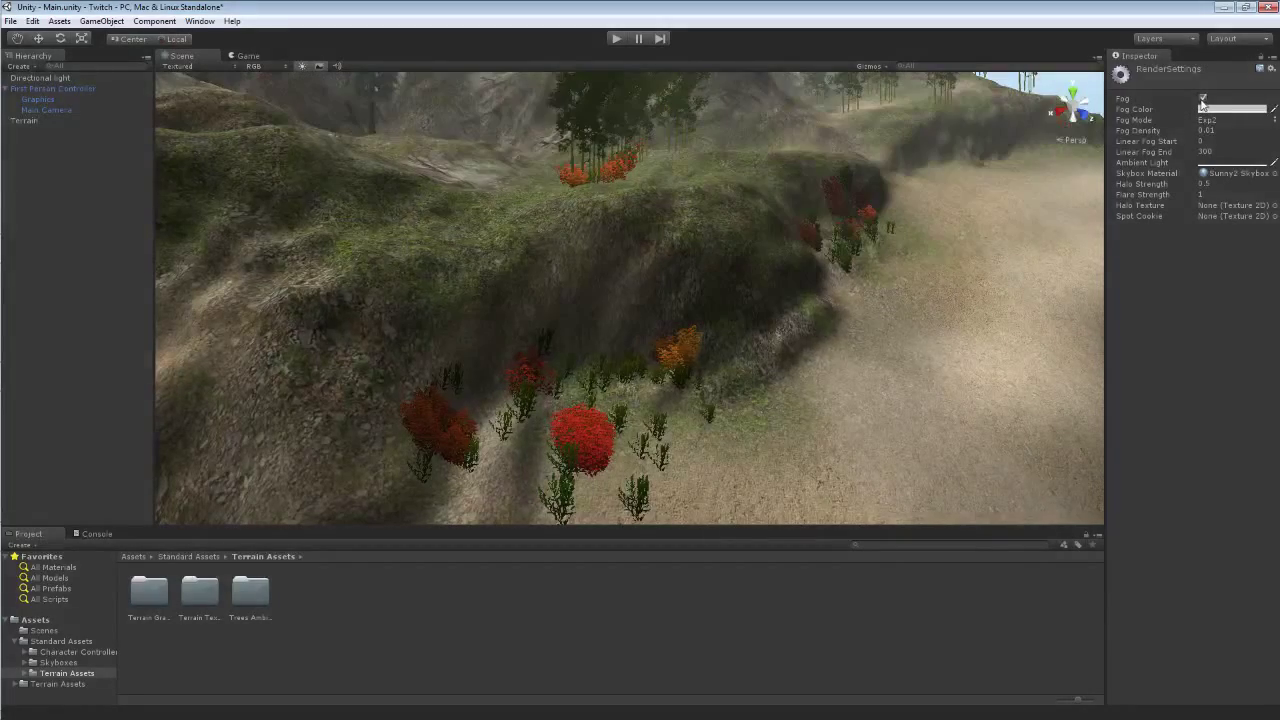
{"action": "right_click_drag", "start_coordinate": [951, 286], "coordinate": [910, 249]}
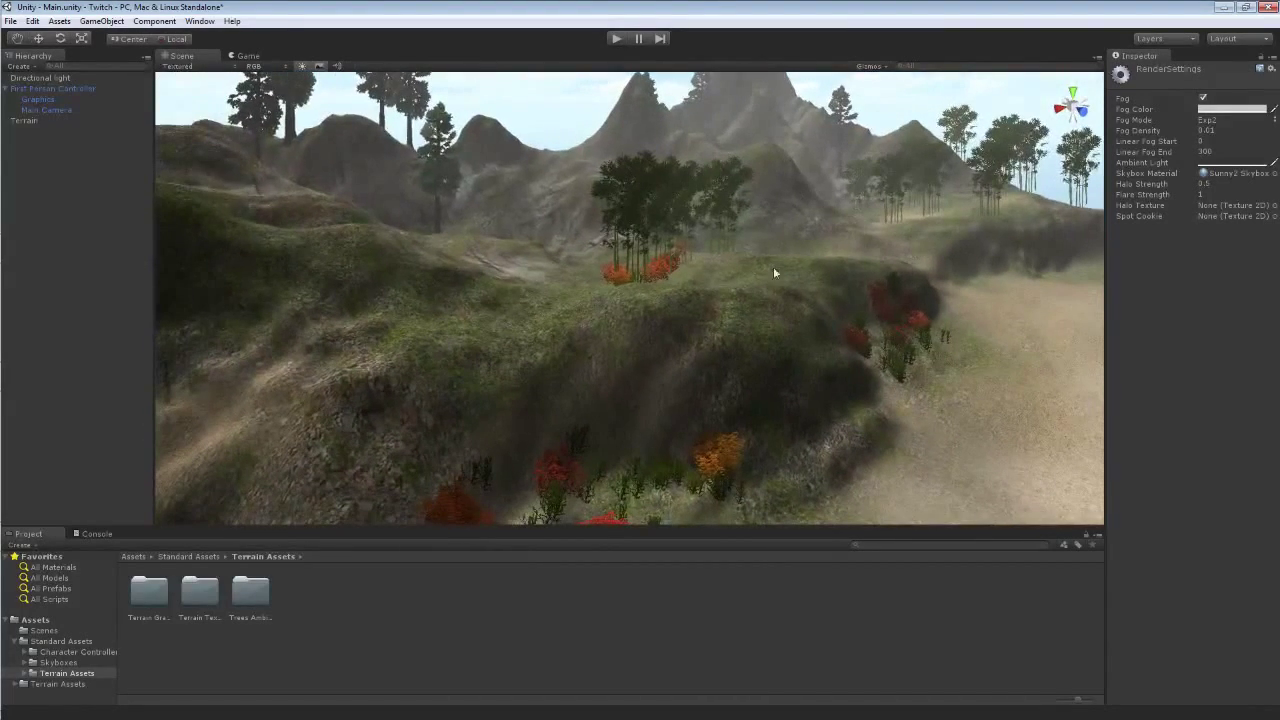
{"action": "right_click_drag", "start_coordinate": [742, 284], "coordinate": [863, 289]}
{"action": "left_click", "coordinate": [616, 38]}
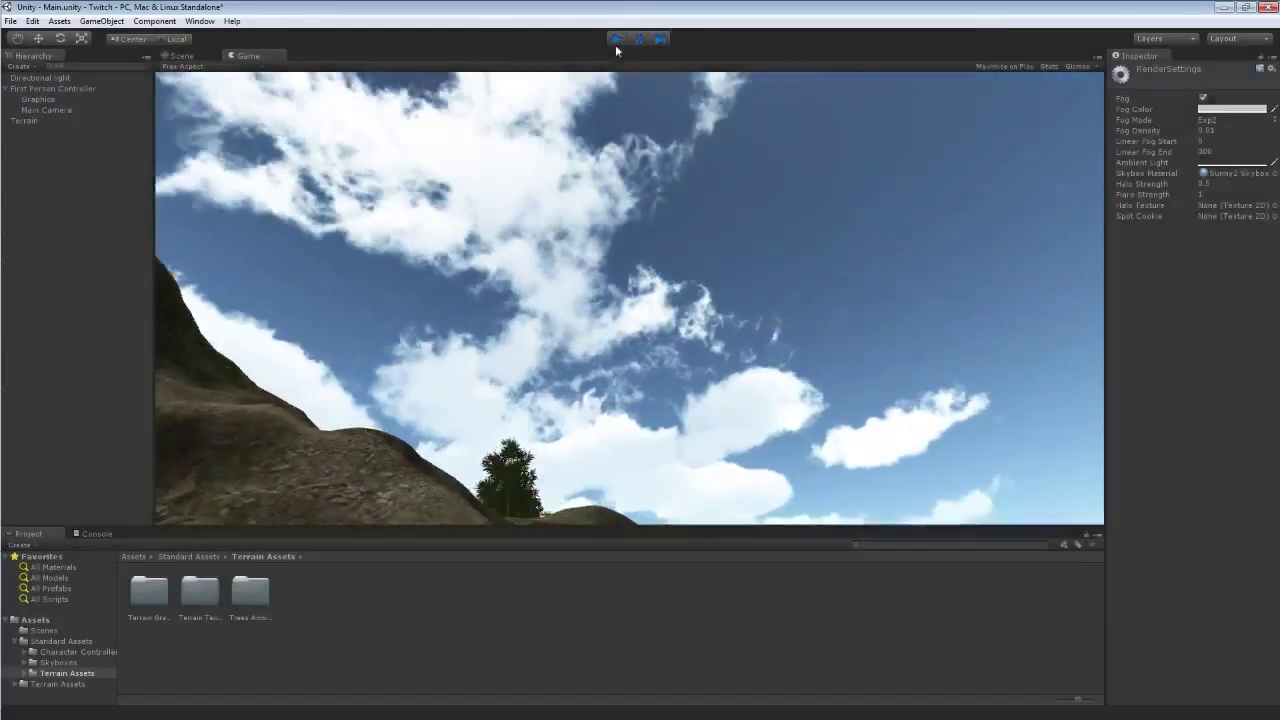
{"action": "left_click", "coordinate": [616, 38]}
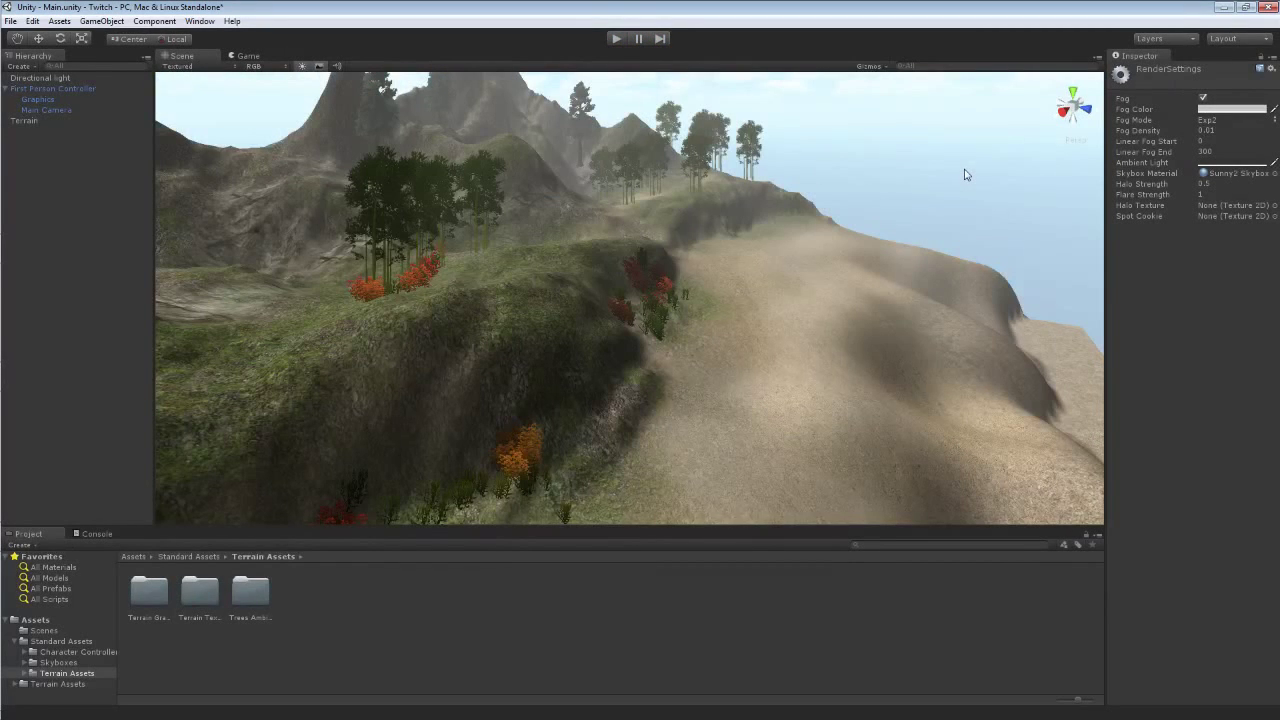
- Change the fog color to a light sky blue
{"action": "left_click", "coordinate": [1214, 109]}
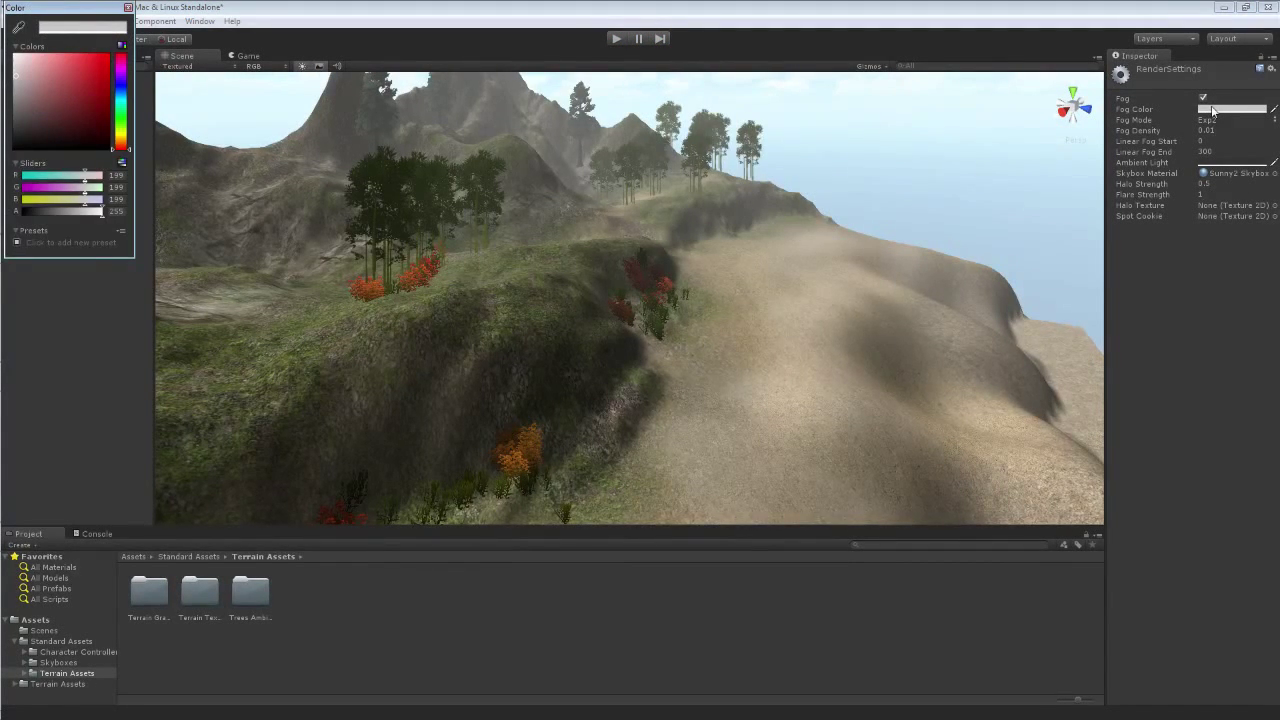
{"action": "left_click", "coordinate": [122, 82]}
{"action": "left_click_drag", "start_coordinate": [122, 82], "coordinate": [124, 88]}
{"action": "left_click_drag", "start_coordinate": [18, 64], "coordinate": [31, 57]}
{"action": "left_click_drag", "start_coordinate": [125, 88], "coordinate": [125, 94]}
{"action": "left_click", "coordinate": [37, 61]}
{"action": "left_click_drag", "start_coordinate": [37, 61], "coordinate": [39, 62]}
{"action": "left_click", "coordinate": [129, 8]}
{"action": "right_click_drag", "start_coordinate": [334, 220], "coordinate": [294, 199]}
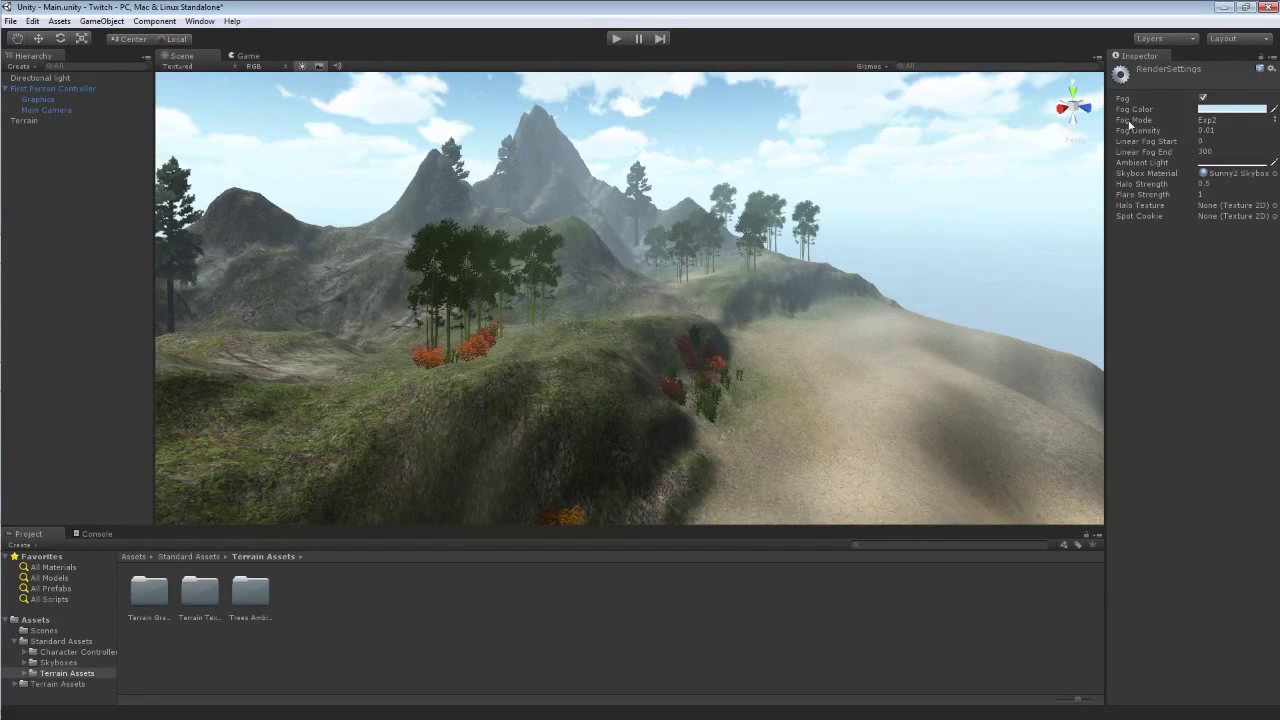
- Try the Linear fog mode, followed by the Exponential mode
{"action": "left_click", "coordinate": [1210, 120]}
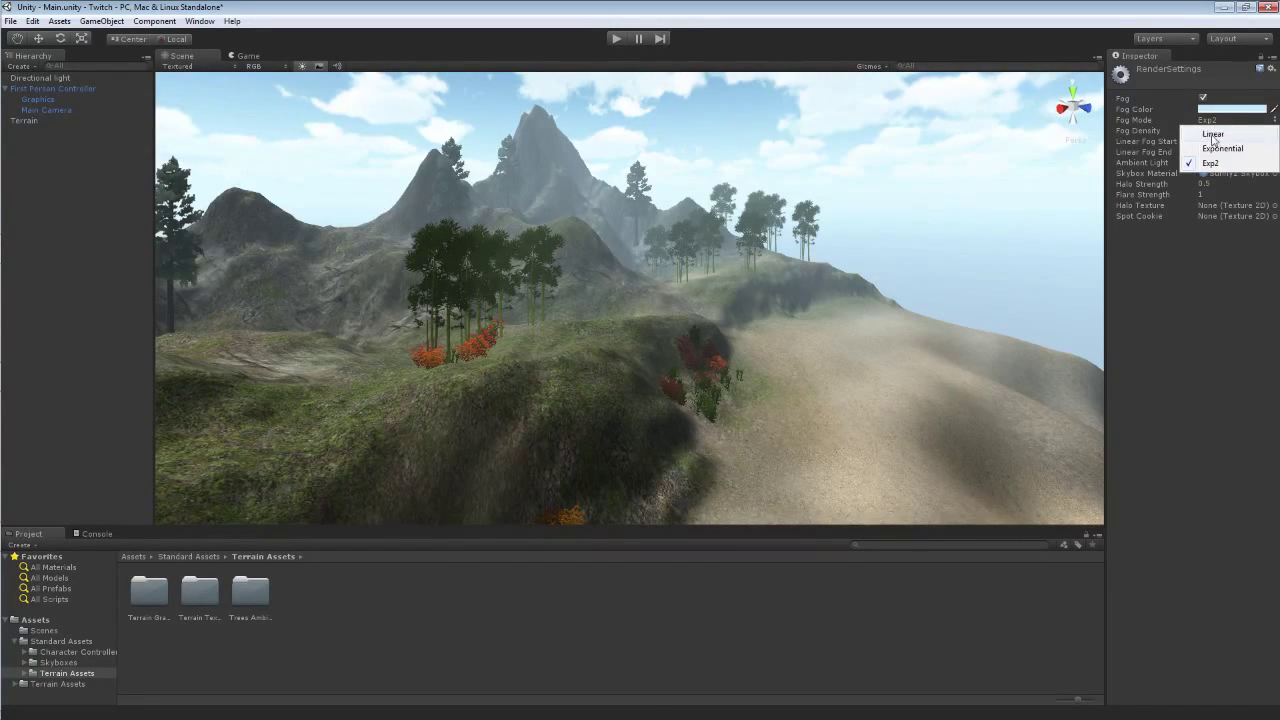
{"action": "left_click", "coordinate": [1212, 133]}
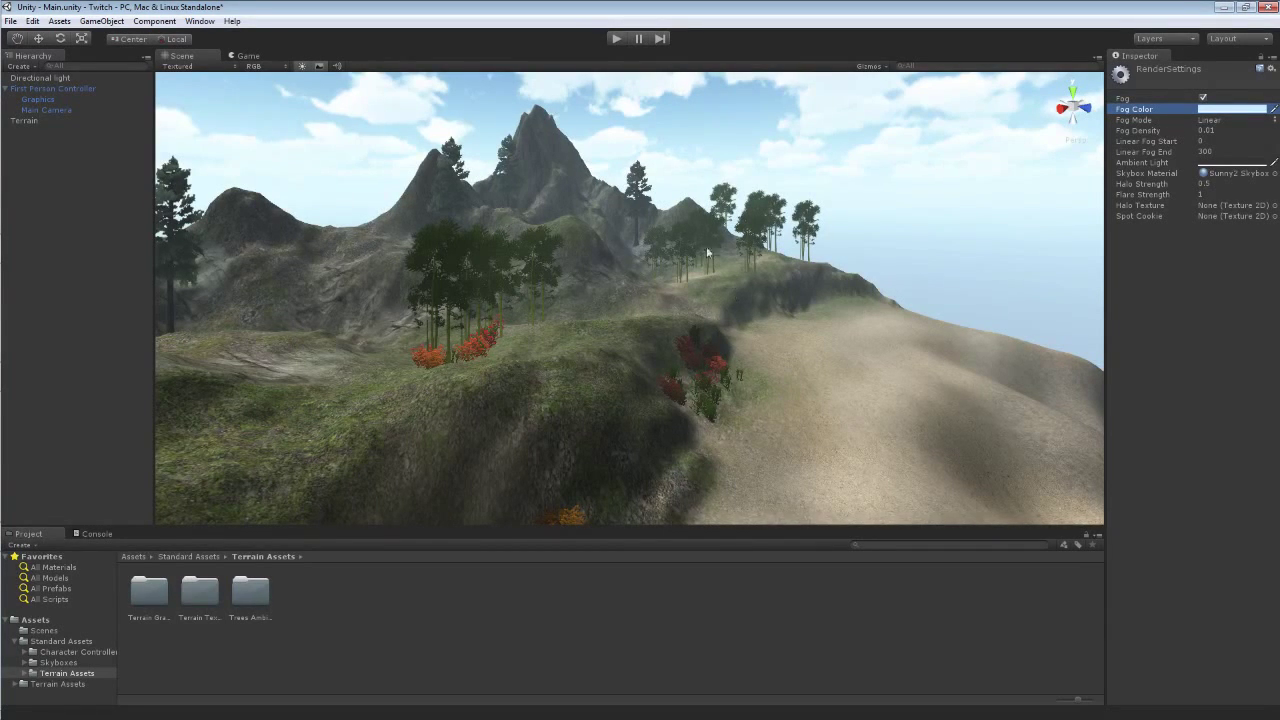
{"action": "left_click", "coordinate": [1212, 121]}
{"action": "left_click", "coordinate": [1212, 148]}
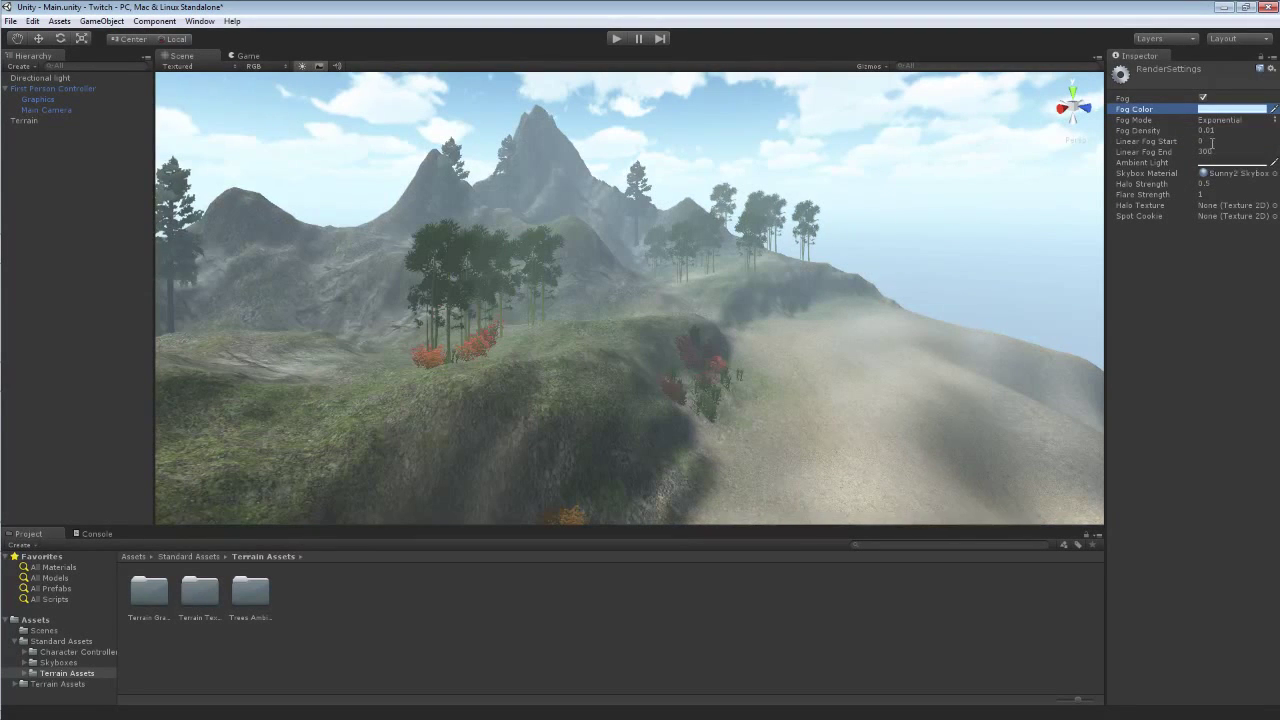
- Try fog densities of 0, 0.01 and finally 0.001 in Exponential mode
{"action": "left_click_drag", "start_coordinate": [1172, 131], "coordinate": [1160, 131]}
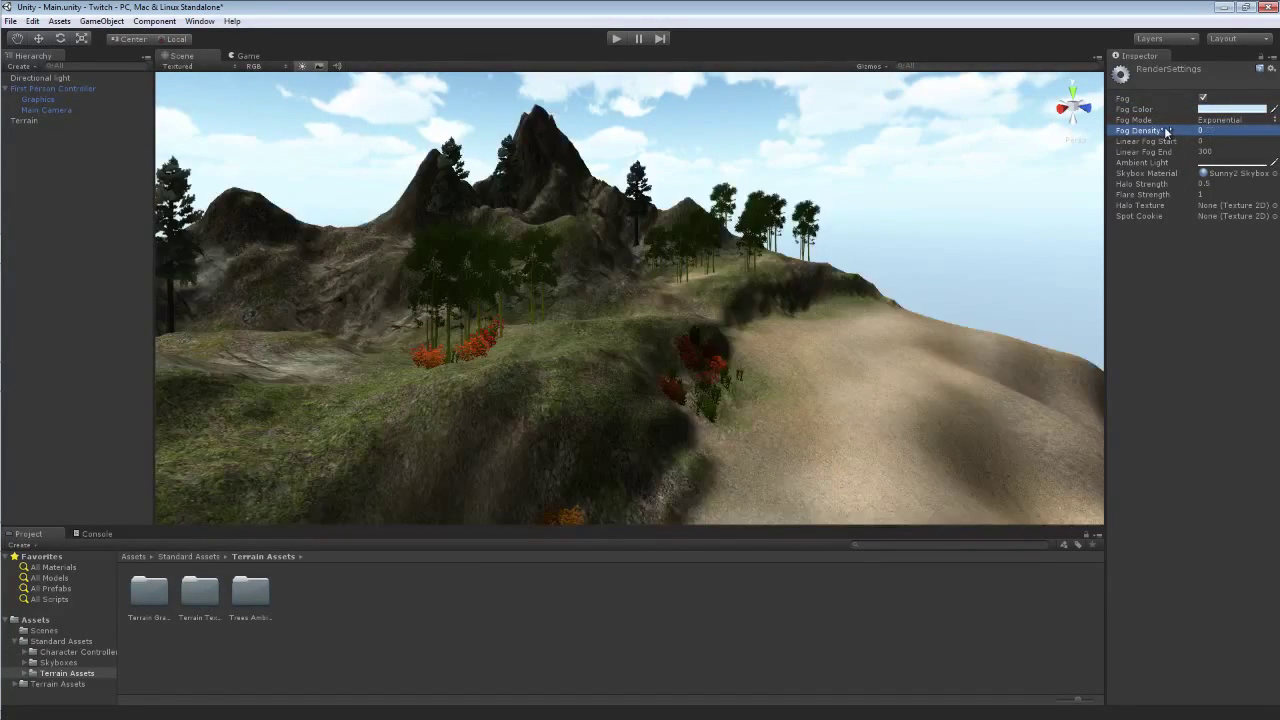
{"action": "left_click", "coordinate": [1216, 131]}
{"action": "type", "text": ".01"}
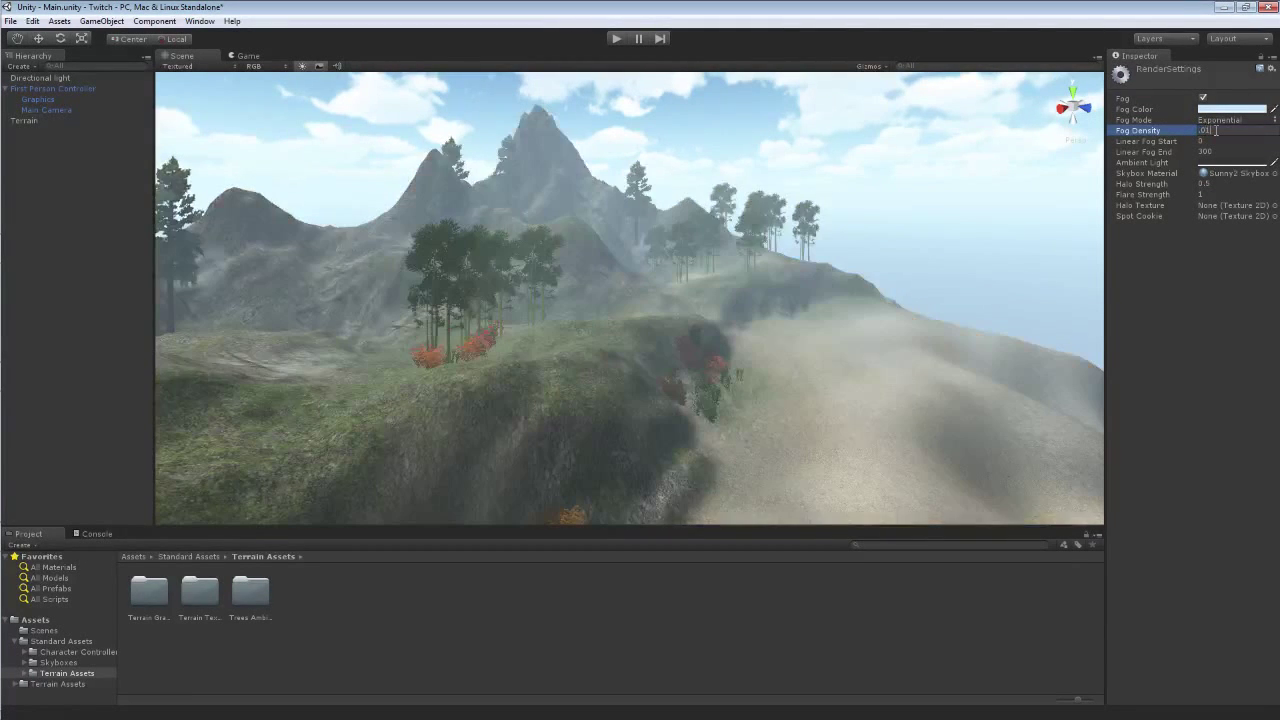
{"action": "key", "text": "BackSpace"}
{"action": "type", "text": ".0"}
{"action": "key", "text": "BackSpace"}
{"action": "key", "text": "BackSpace"}
{"action": "type", "text": "01"}
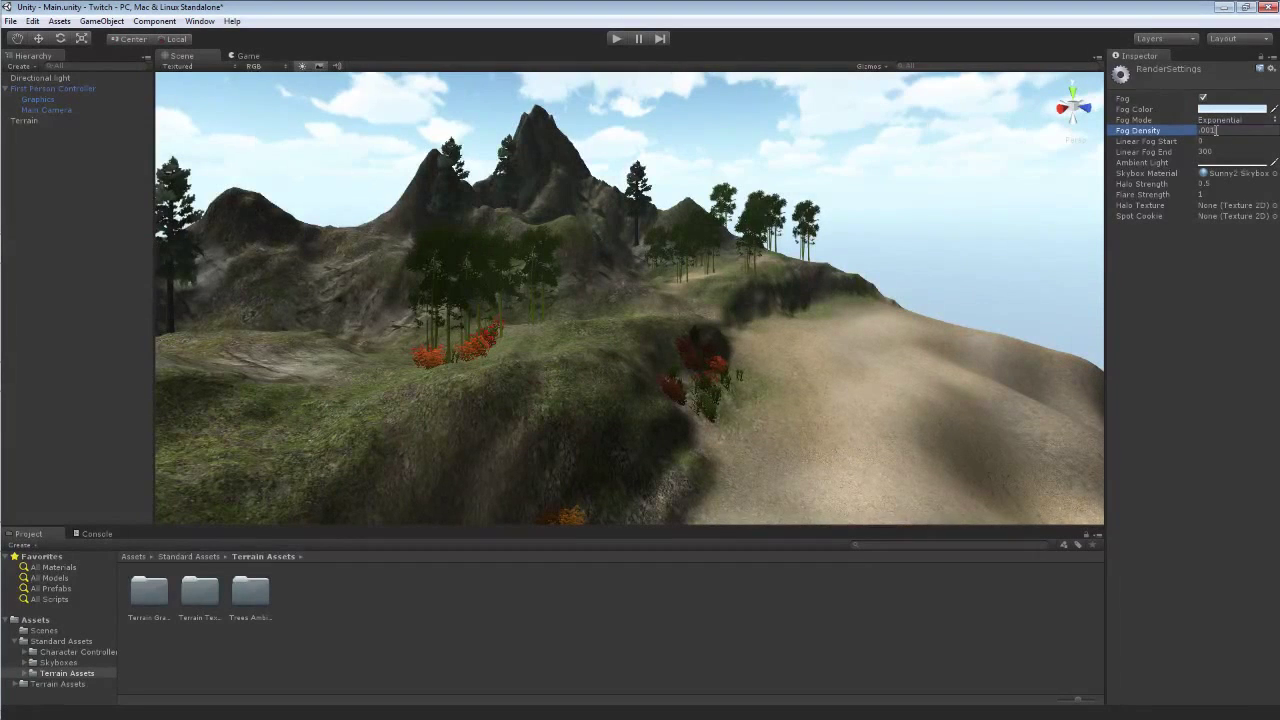
{"action": "right_click_drag", "start_coordinate": [945, 293], "coordinate": [910, 286]}
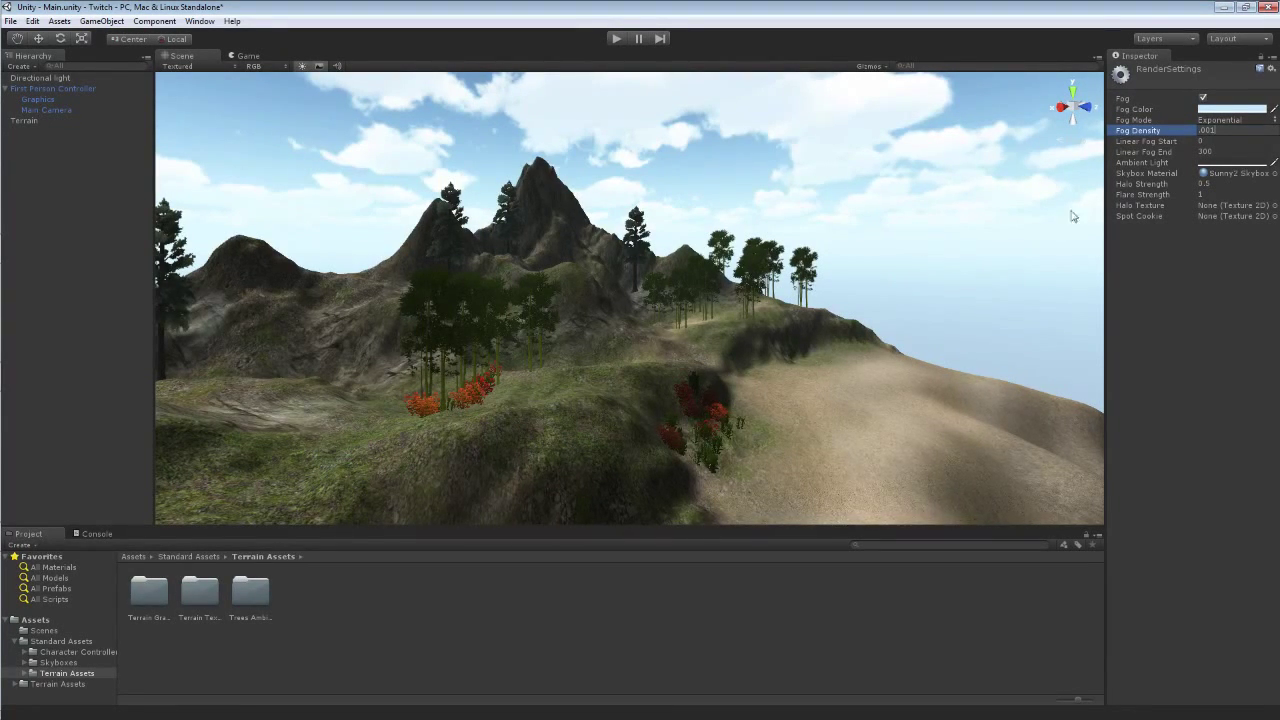
- Switch the fog mode to Linear and set the Linear Fog Start to 44.21
{"action": "left_click", "coordinate": [1212, 120]}
{"action": "left_click", "coordinate": [1210, 131]}
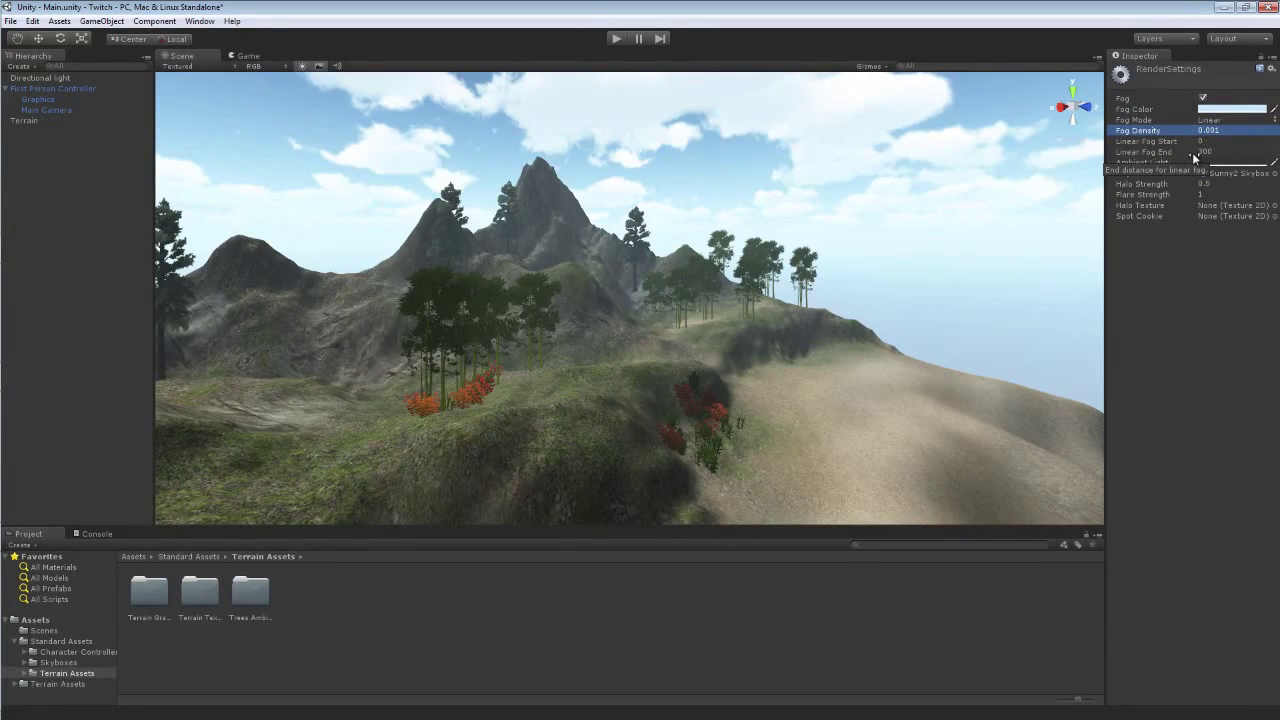
{"action": "left_click_drag", "start_coordinate": [1163, 144], "coordinate": [251, 141]}
{"action": "left_click_drag", "start_coordinate": [587, 170], "coordinate": [1007, 244]}
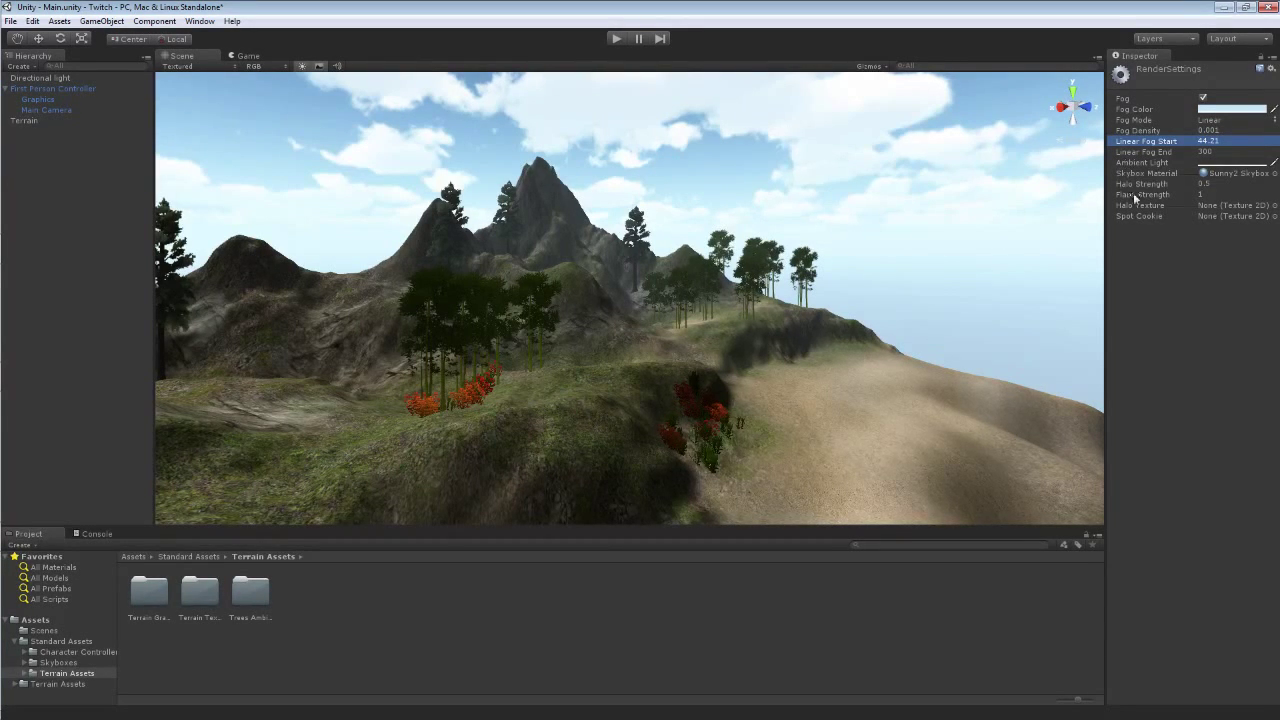
- Reduce the fog density to 0 and try the Exponential and Exp2 fog modes
{"action": "left_click_drag", "start_coordinate": [1157, 130], "coordinate": [1130, 140]}
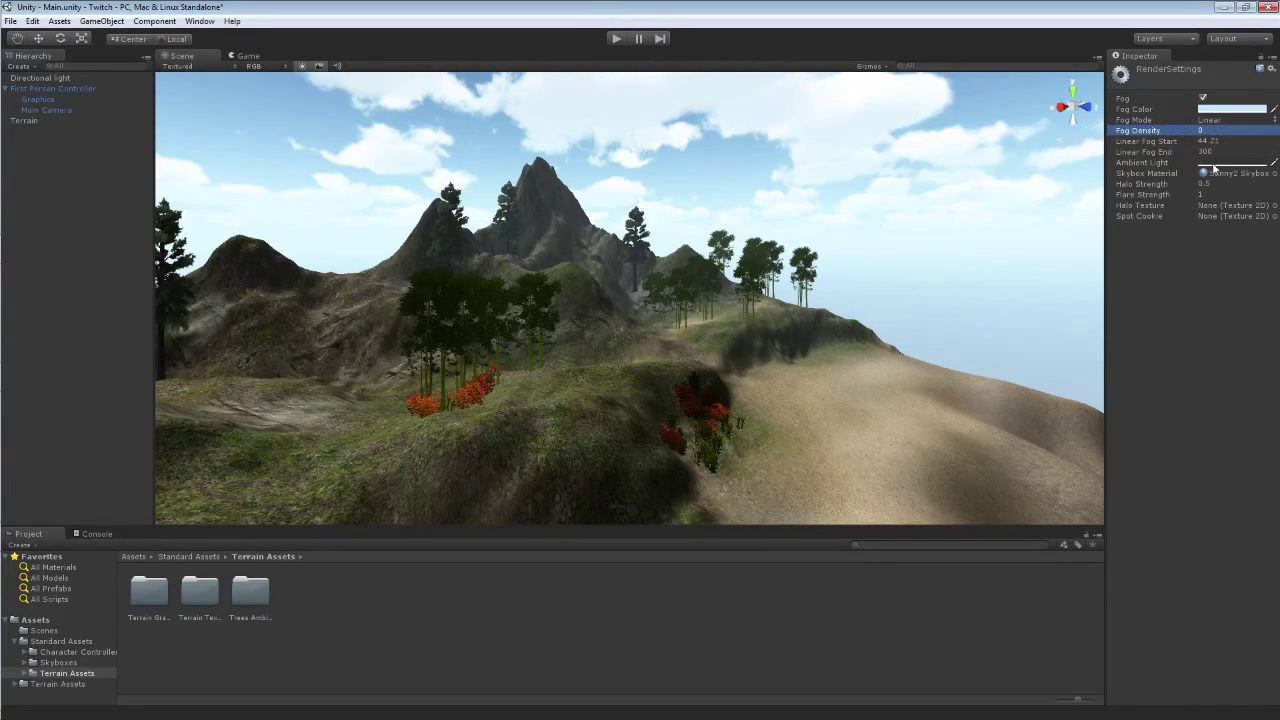
{"action": "left_click", "coordinate": [1210, 120]}
{"action": "left_click", "coordinate": [1213, 147]}
{"action": "left_click", "coordinate": [1213, 120]}
{"action": "left_click", "coordinate": [1215, 163]}
- Try a fog density of 0.03 in Exp2 mode, and settle on 0.0001
{"action": "left_click_drag", "start_coordinate": [1185, 133], "coordinate": [1157, 133]}
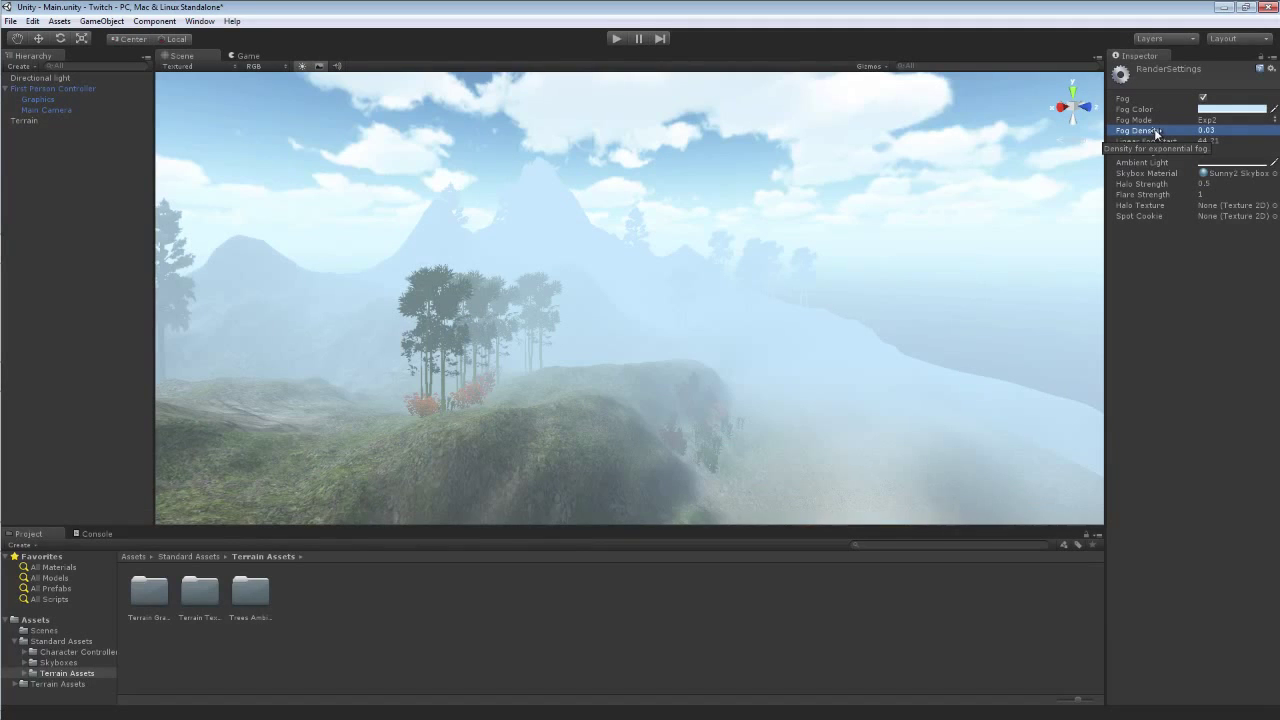
{"action": "left_click", "coordinate": [1243, 133]}
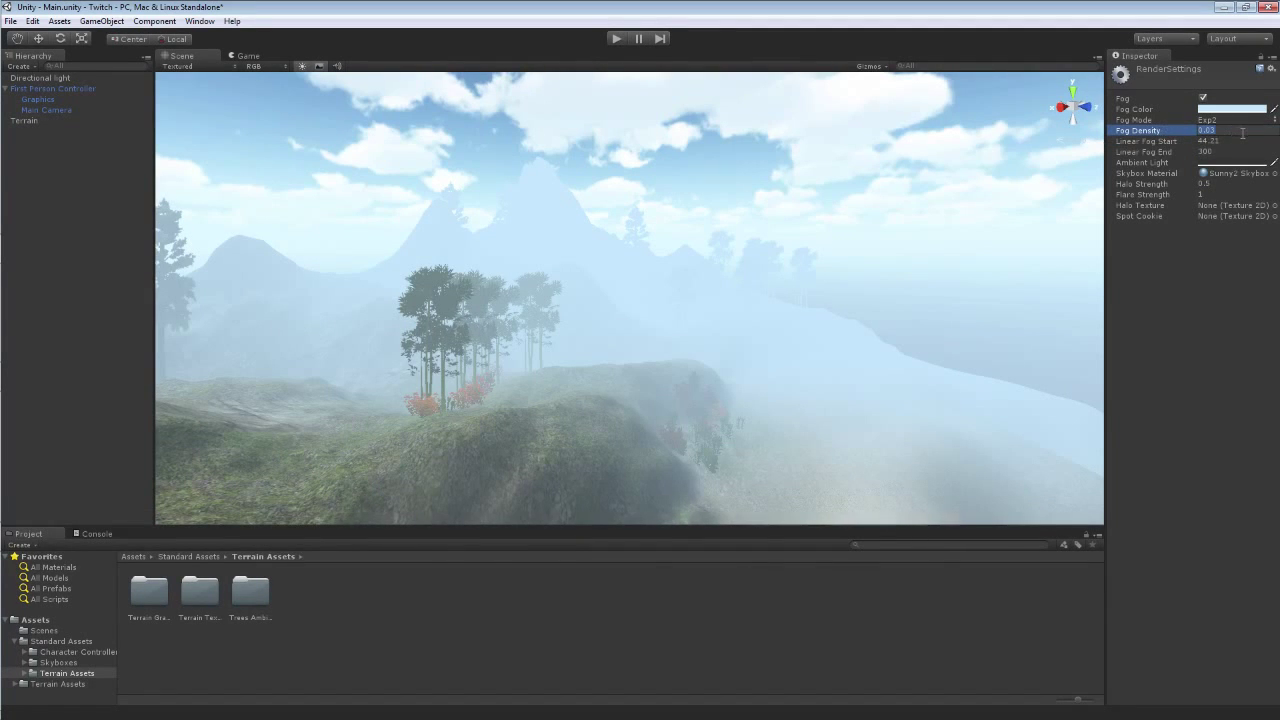
{"action": "type", "text": "0.0001"}
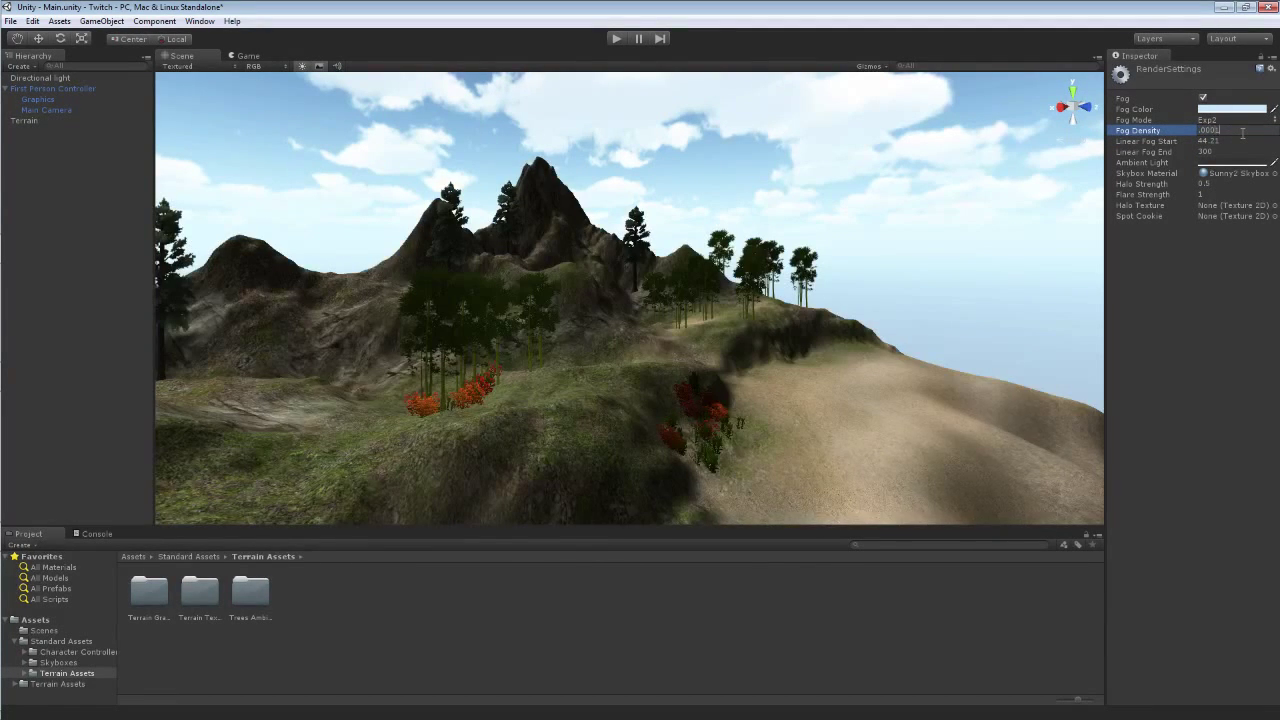
- Return the fog mode to Linear and run the scene to check the fog
{"action": "left_click", "coordinate": [1212, 120]}
{"action": "left_click", "coordinate": [1213, 131]}
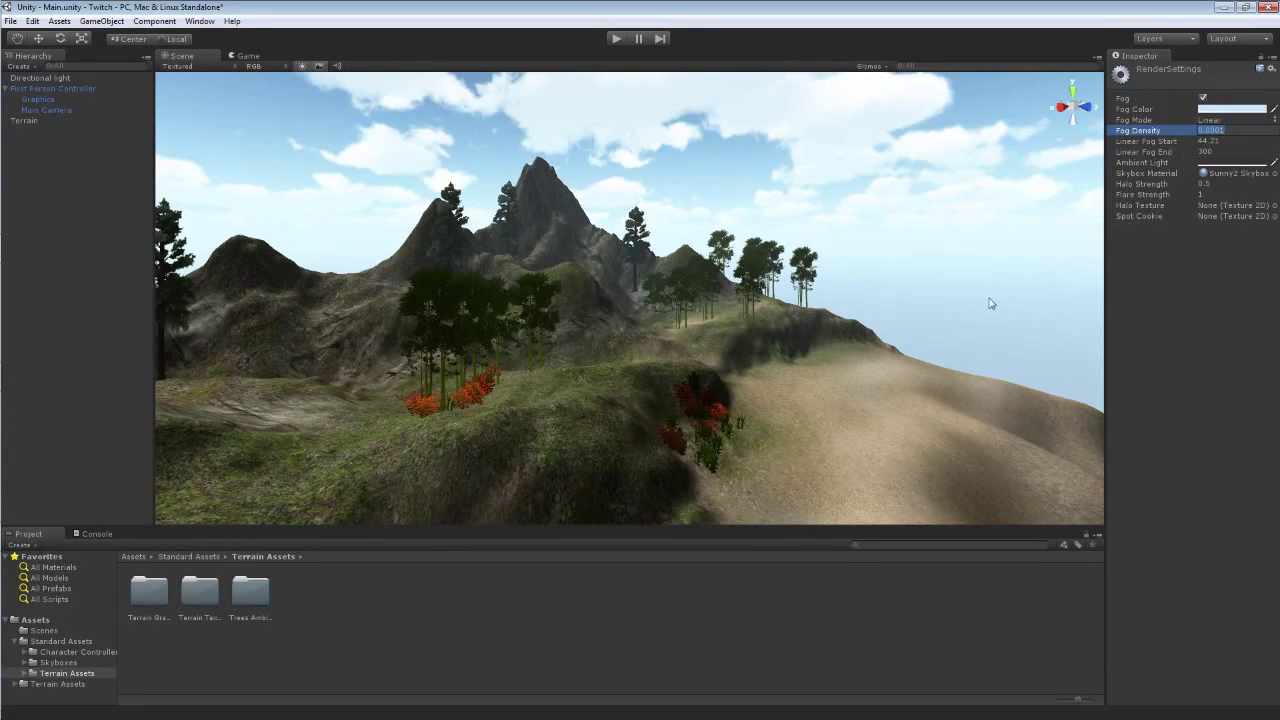
{"action": "left_click", "coordinate": [616, 38]}
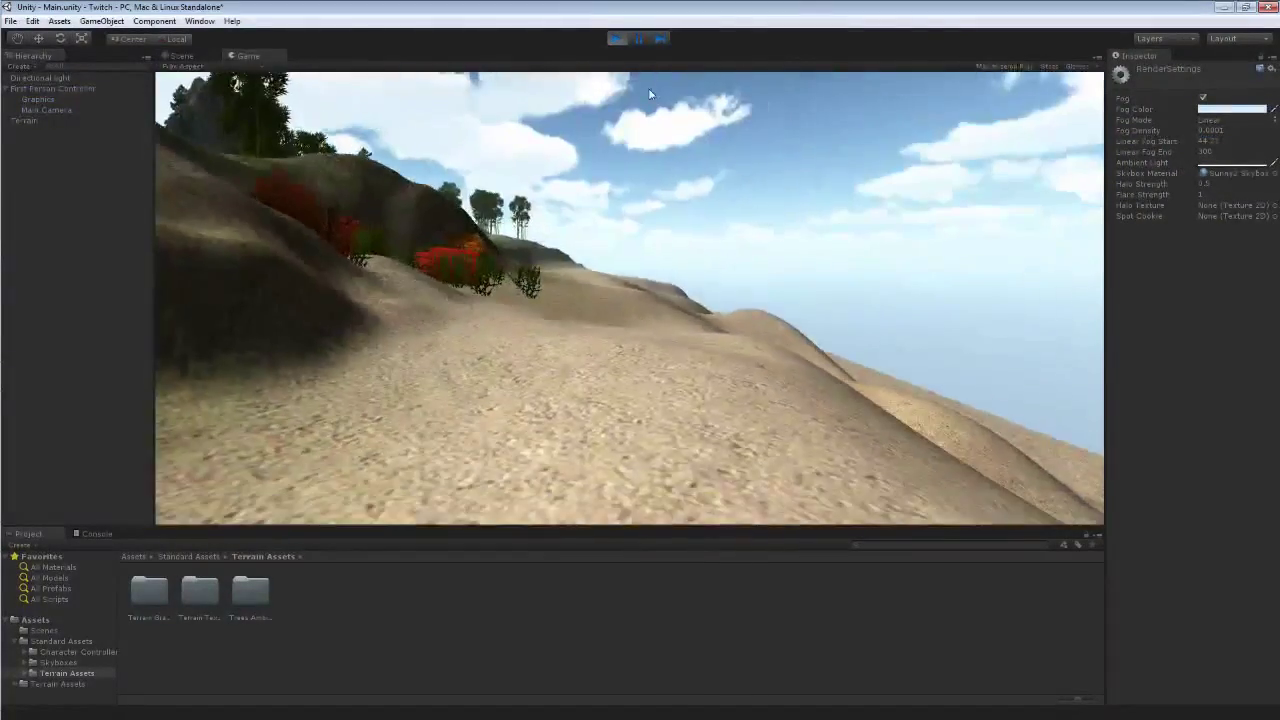
- Walk through the running scene to inspect the linear fog on the distant hills, and stop the scene
{"action": "key", "text": "w"}
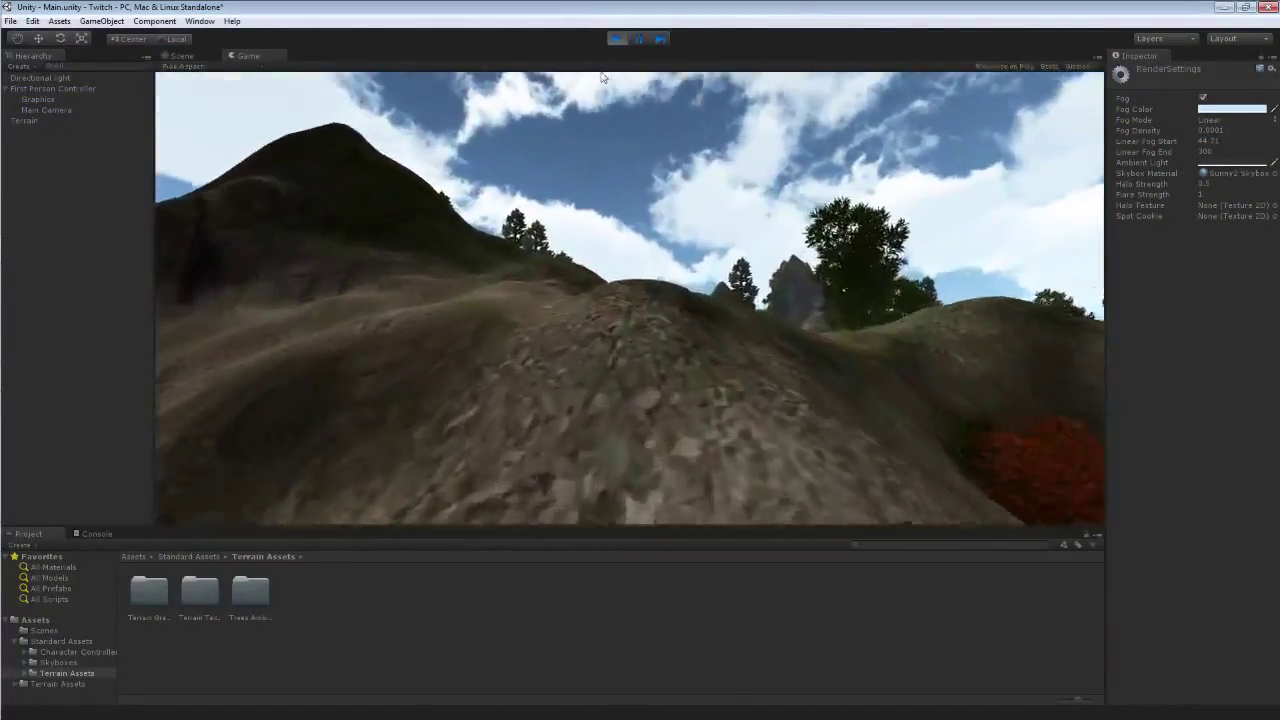
{"action": "key", "text": "w"}
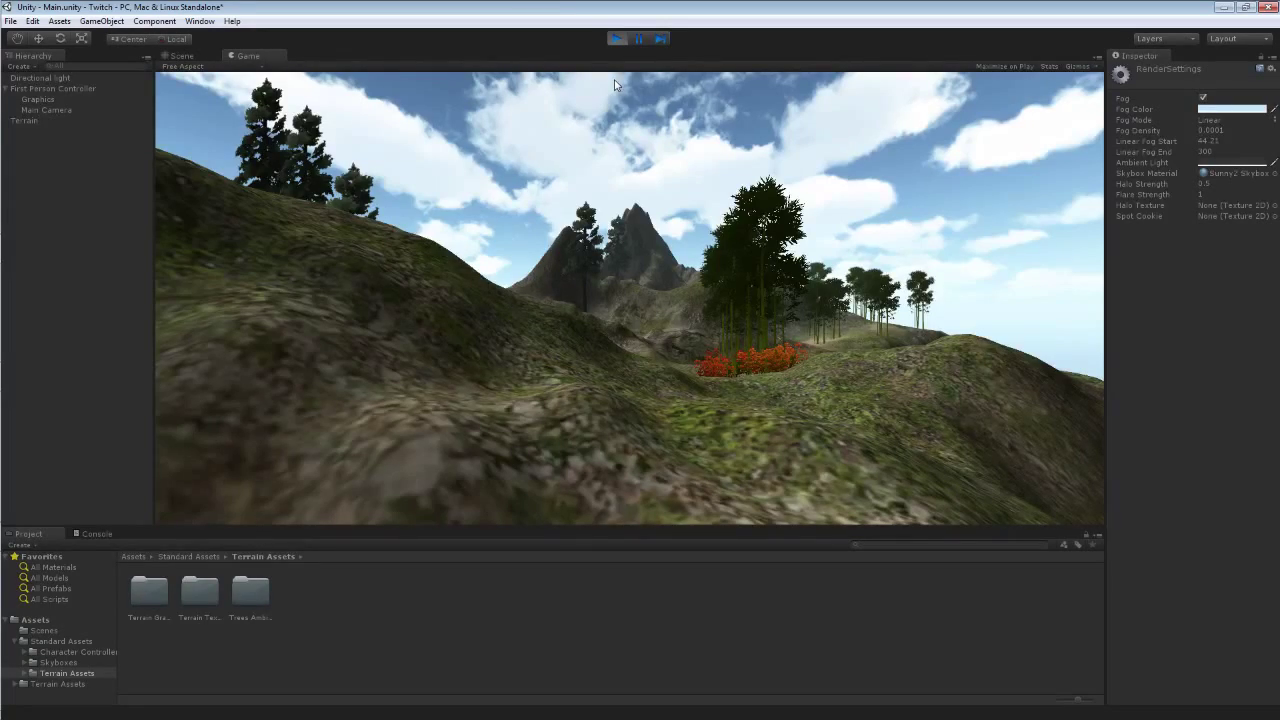
{"action": "key", "text": "w"}
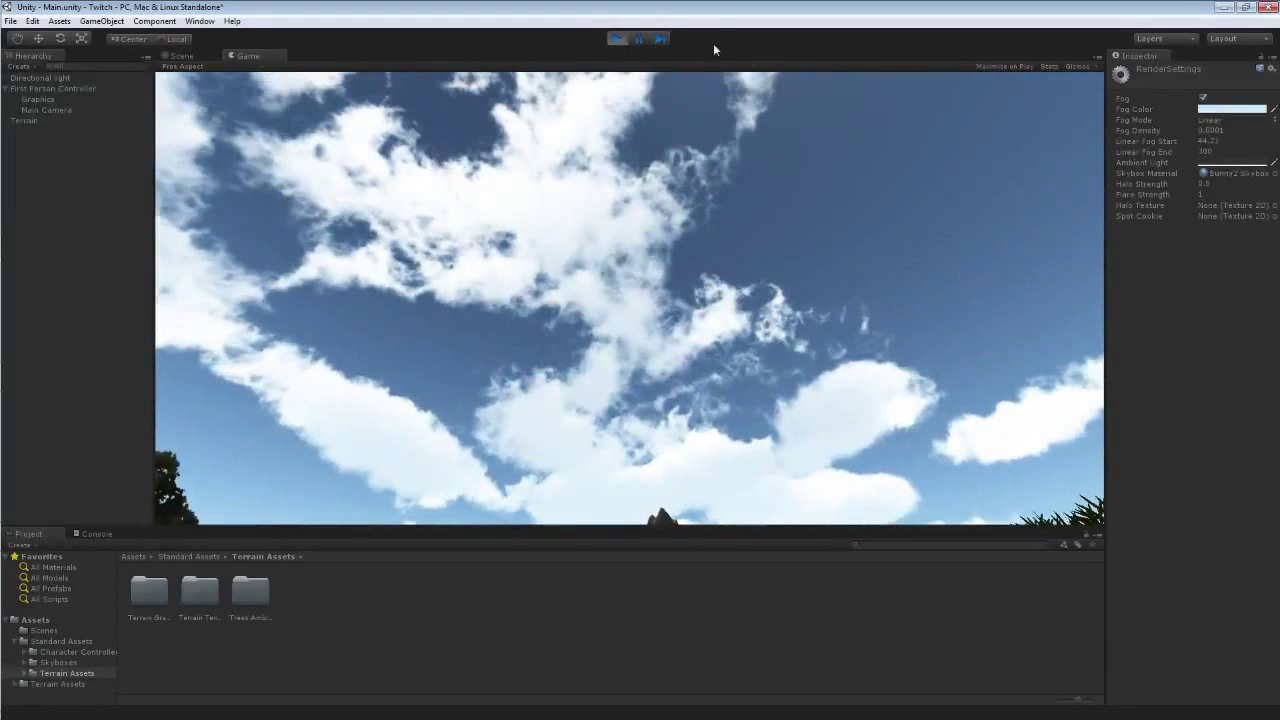
{"action": "left_click", "coordinate": [614, 39]}
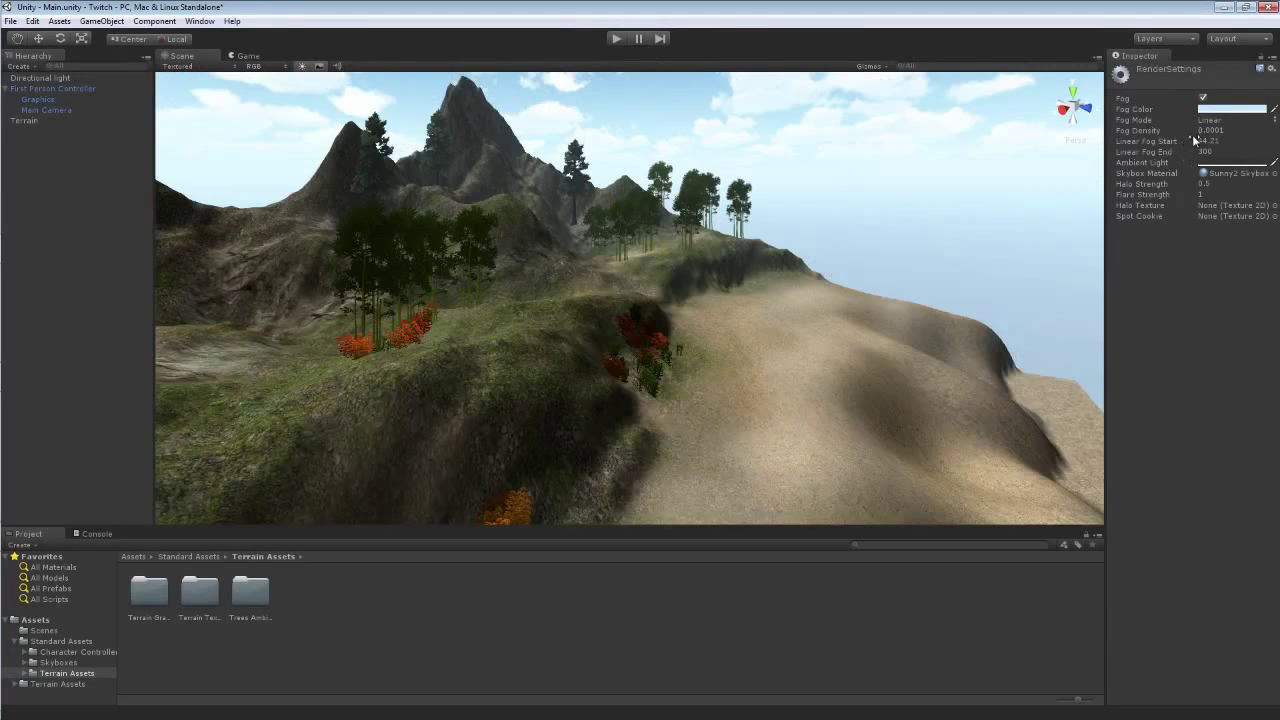
- Set the Linear Fog Start to 30 and walk through the running scene to test it
{"action": "left_click_drag", "start_coordinate": [1188, 140], "coordinate": [936, 137]}
{"action": "left_click", "coordinate": [1210, 141]}
{"action": "type", "text": "30"}
{"action": "key", "text": "Return"}
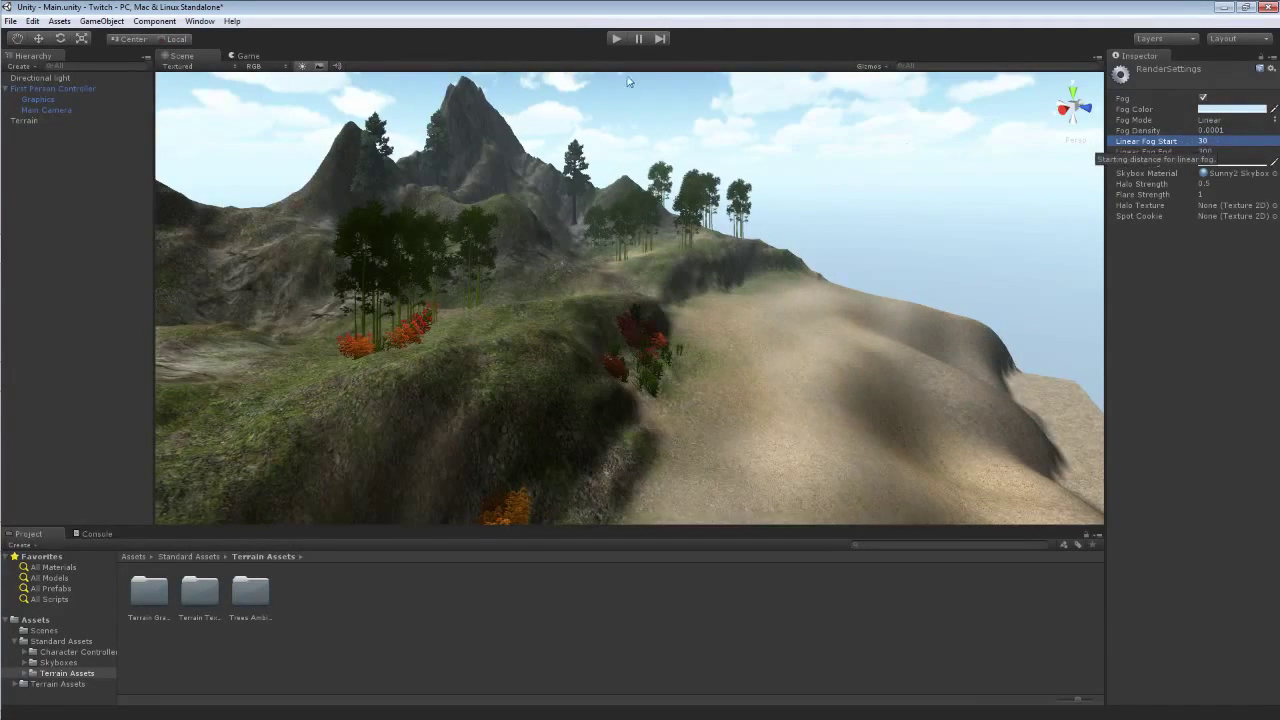
{"action": "left_click", "coordinate": [616, 38]}
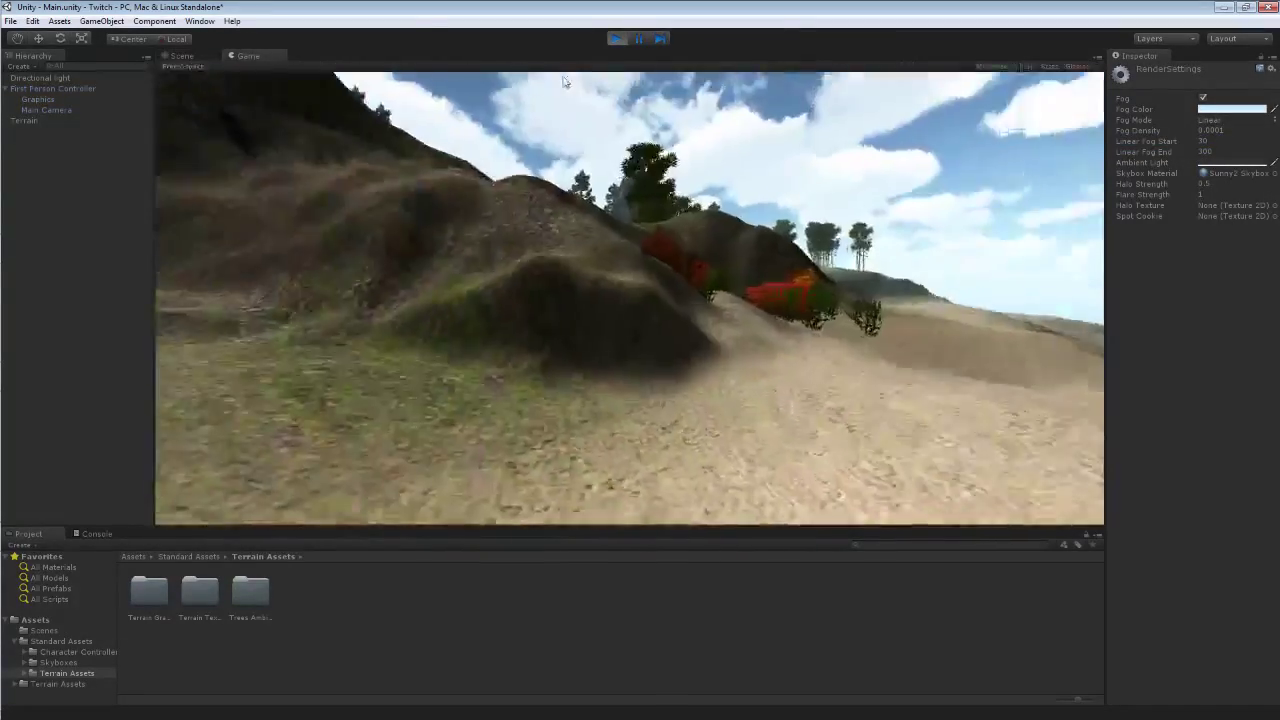
{"action": "key", "text": "w"}
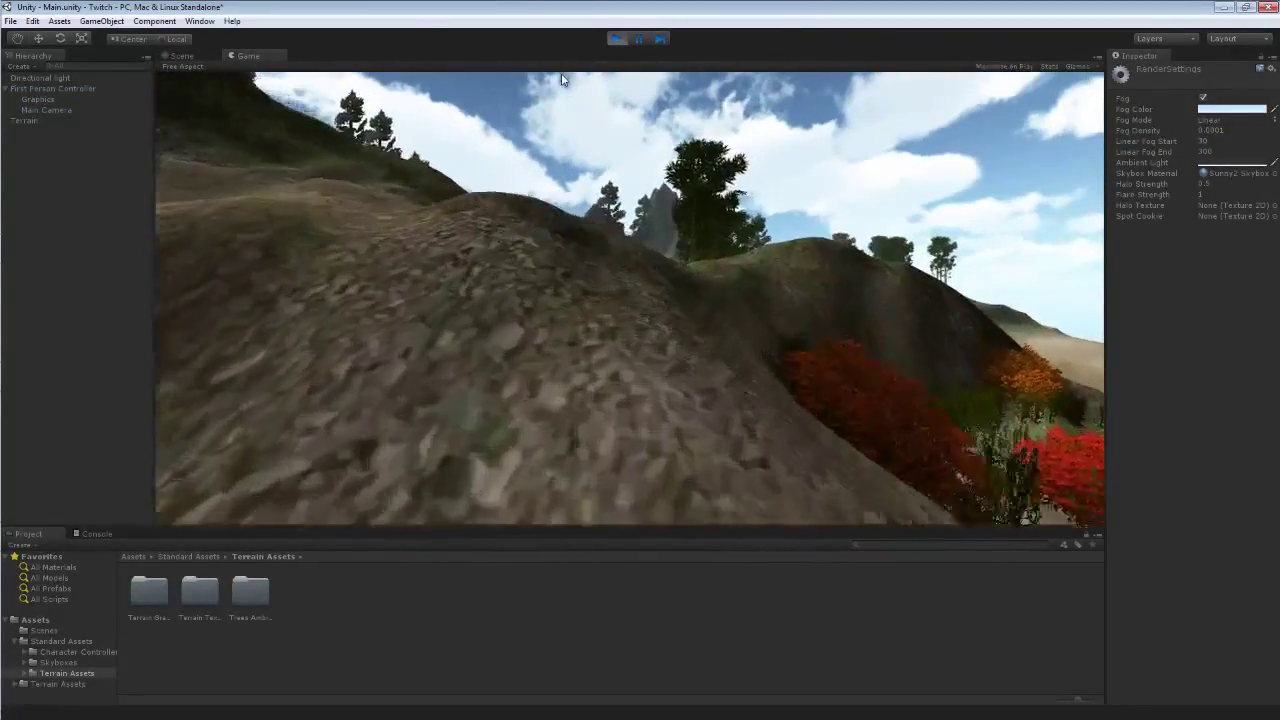
{"action": "key", "text": "w"}
{"action": "left_click", "coordinate": [616, 38]}
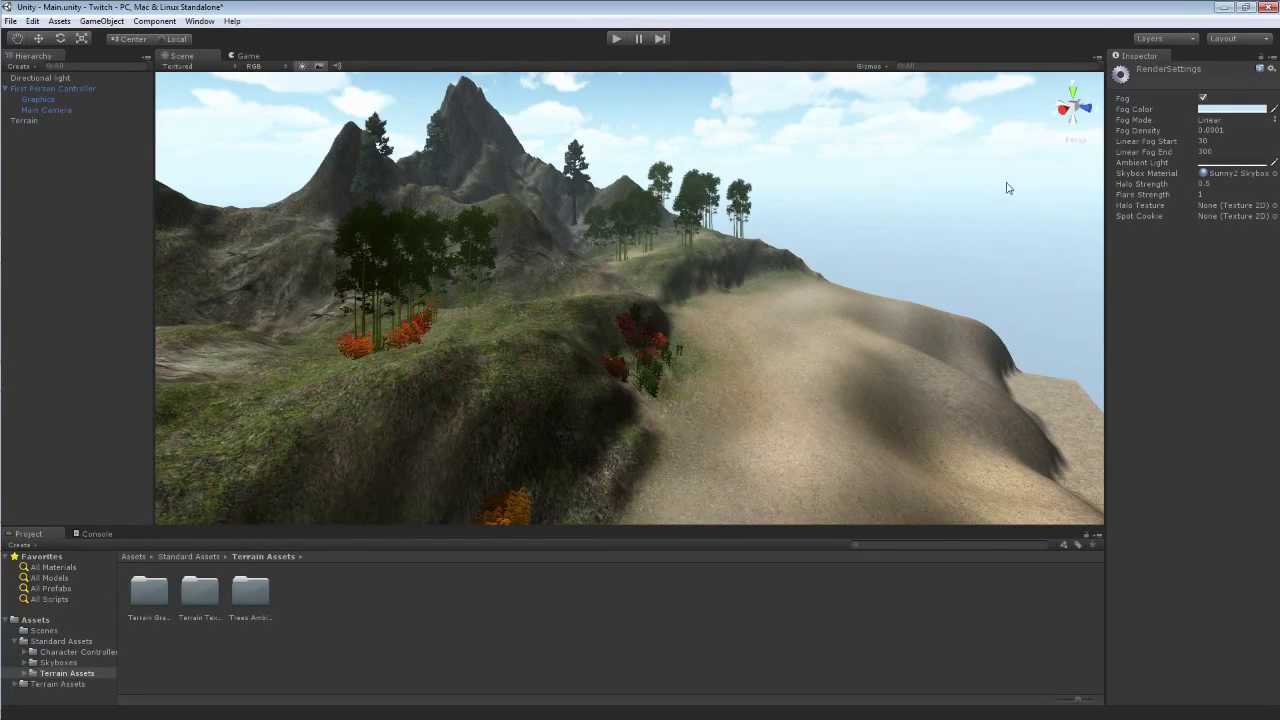
- Try the Exponential fog mode with a fog density of 0.01 and test it in the running scene
{"action": "left_click", "coordinate": [1214, 120]}
{"action": "left_click", "coordinate": [1211, 150]}
{"action": "left_click", "coordinate": [1190, 132]}
{"action": "left_click_drag", "start_coordinate": [1170, 132], "coordinate": [1171, 134]}
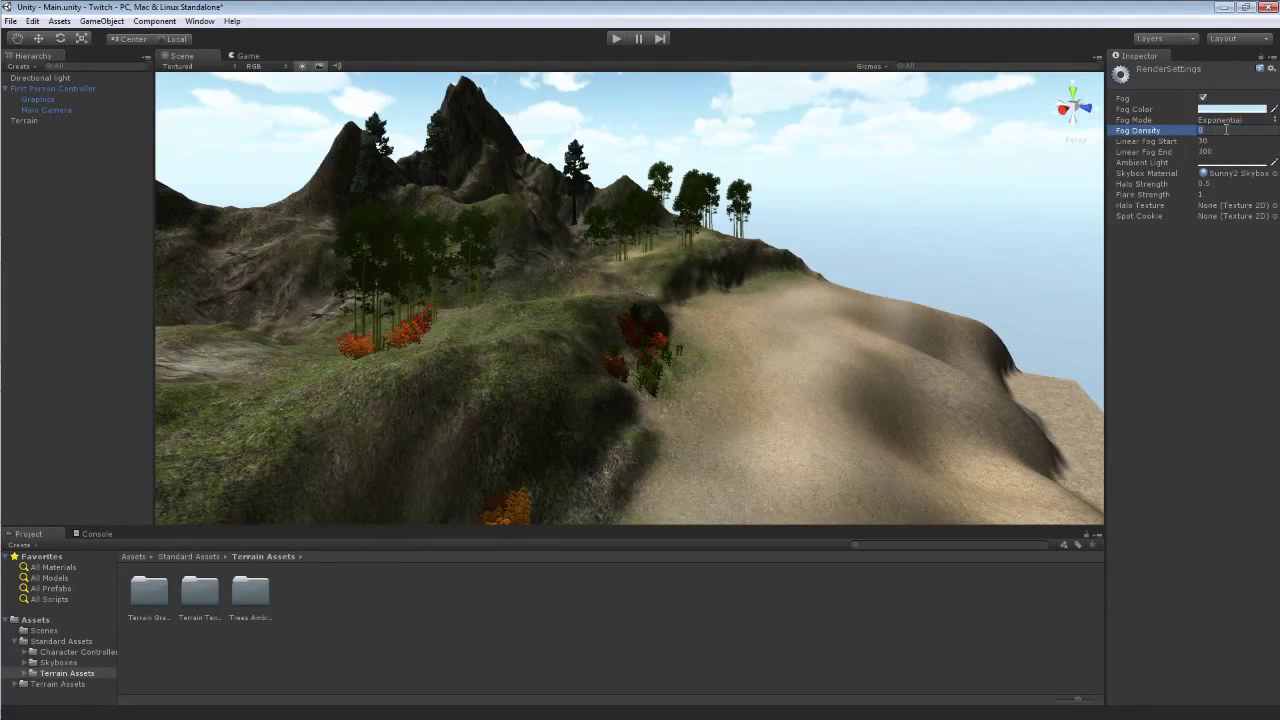
{"action": "type", "text": ".01"}
{"action": "key", "text": "Return"}
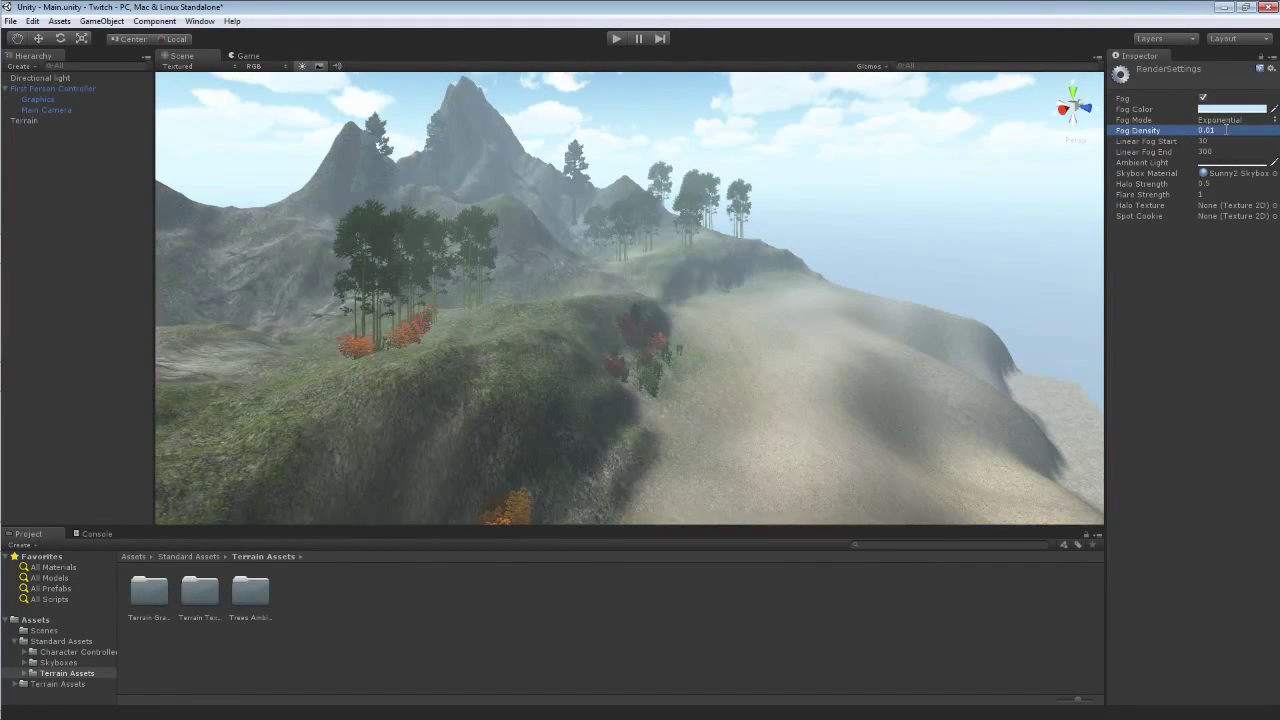
{"action": "left_click", "coordinate": [617, 39]}
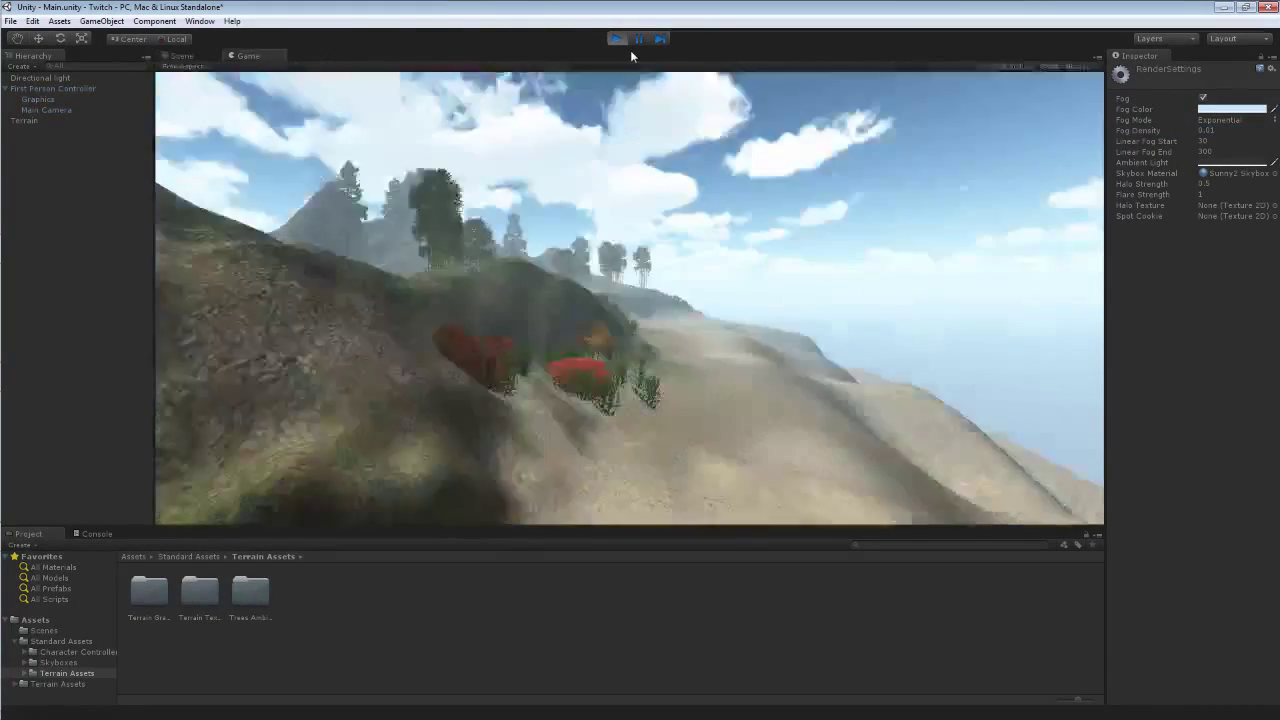
{"action": "key", "text": "w"}
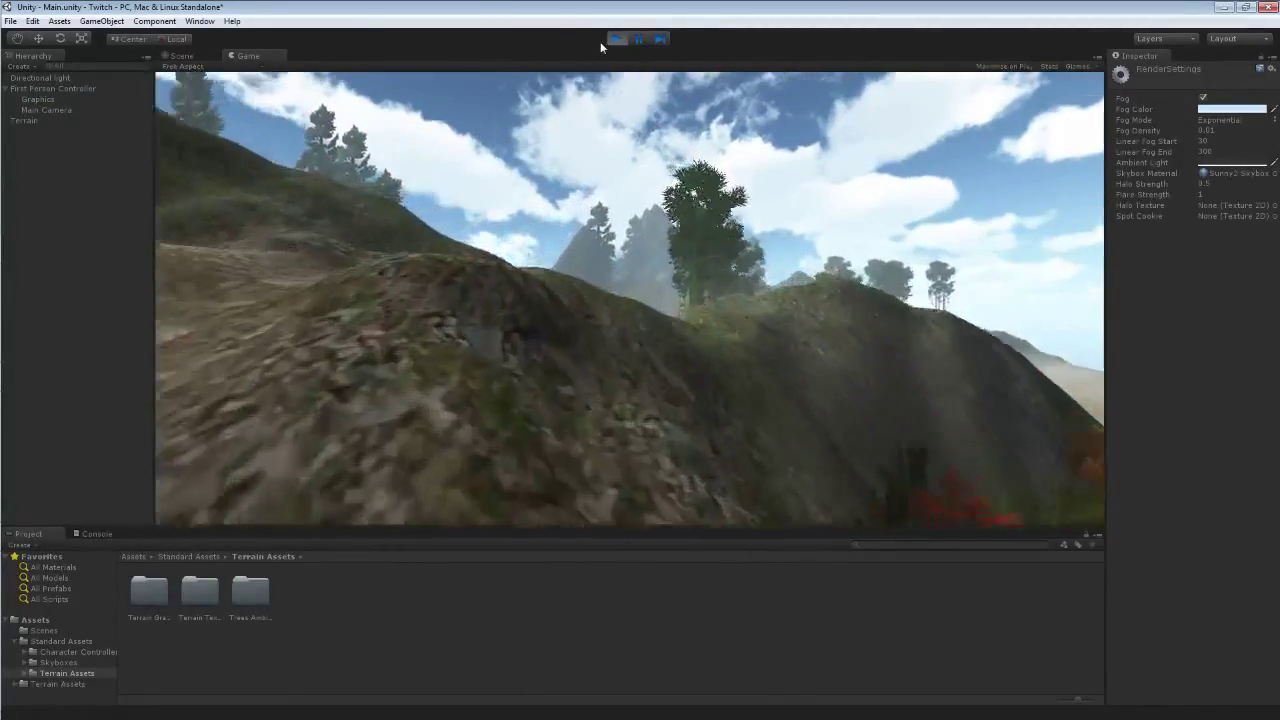
{"action": "left_click", "coordinate": [614, 39]}
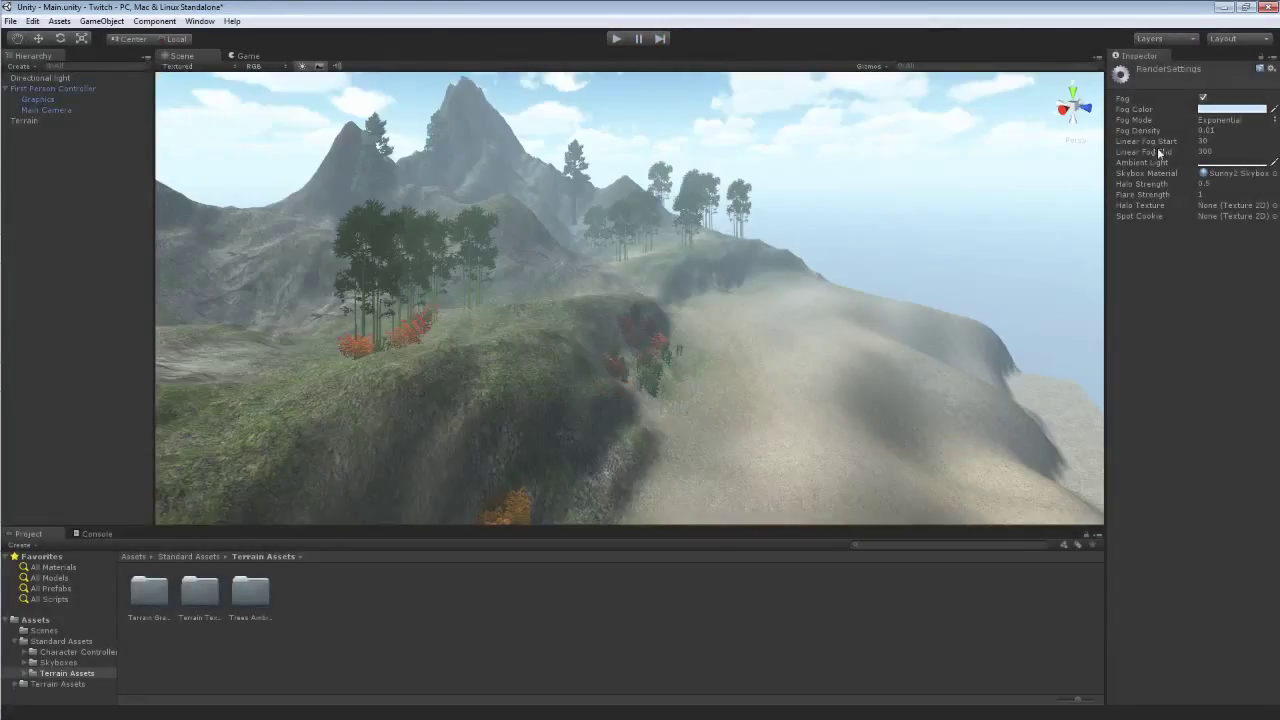
- Try a dark yellow fog color and check it briefly in the running scene
{"action": "left_click", "coordinate": [1215, 109]}
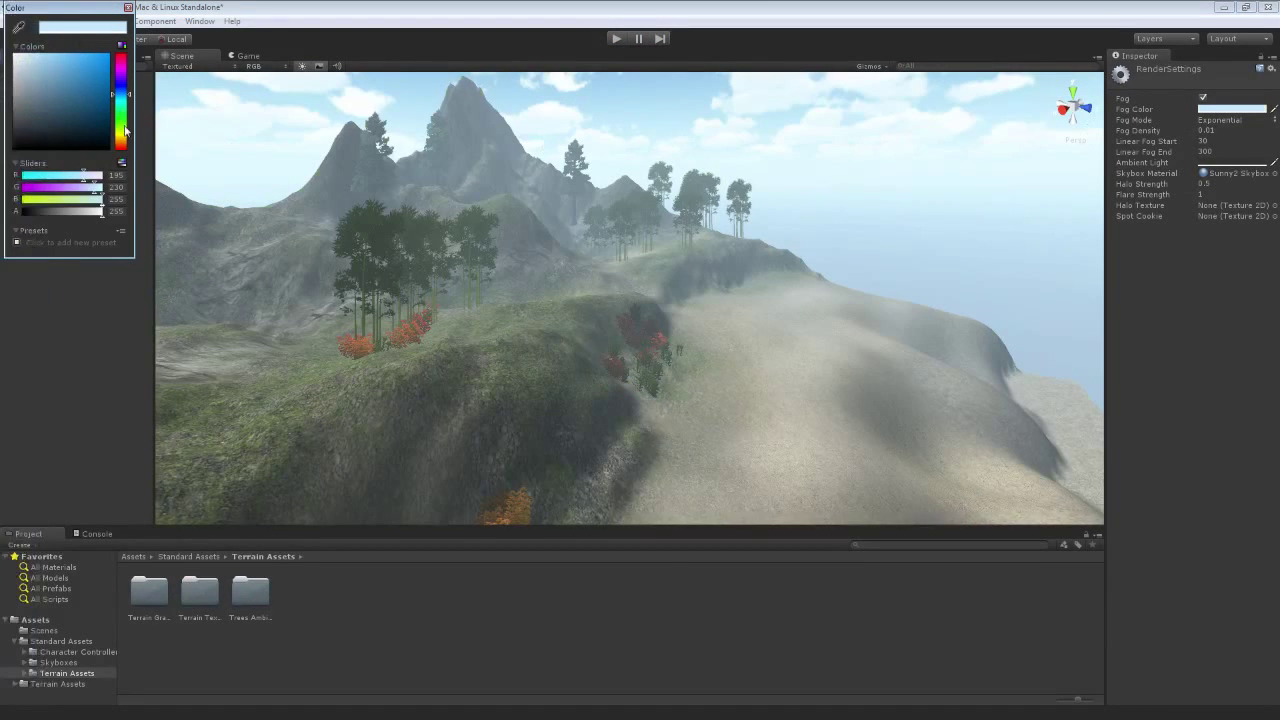
{"action": "left_click", "coordinate": [125, 135]}
{"action": "left_click_drag", "start_coordinate": [125, 132], "coordinate": [102, 109]}
{"action": "left_click", "coordinate": [92, 106]}
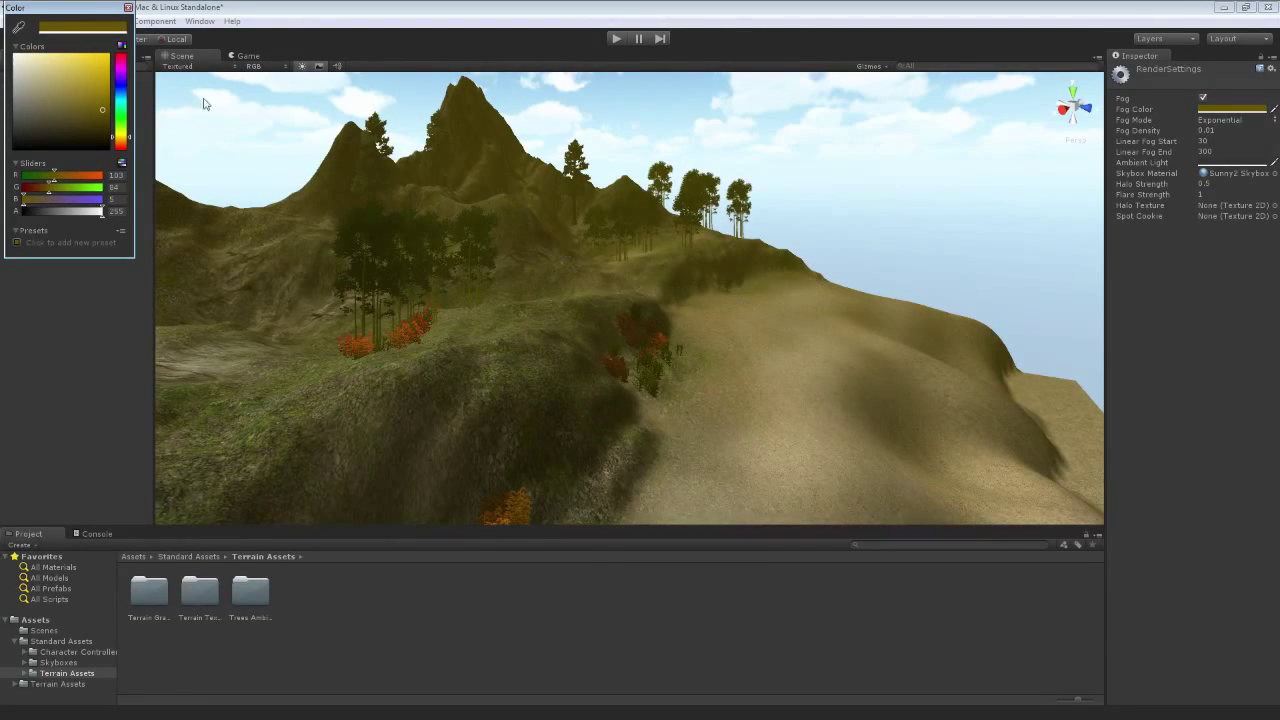
{"action": "left_click", "coordinate": [1189, 103]}
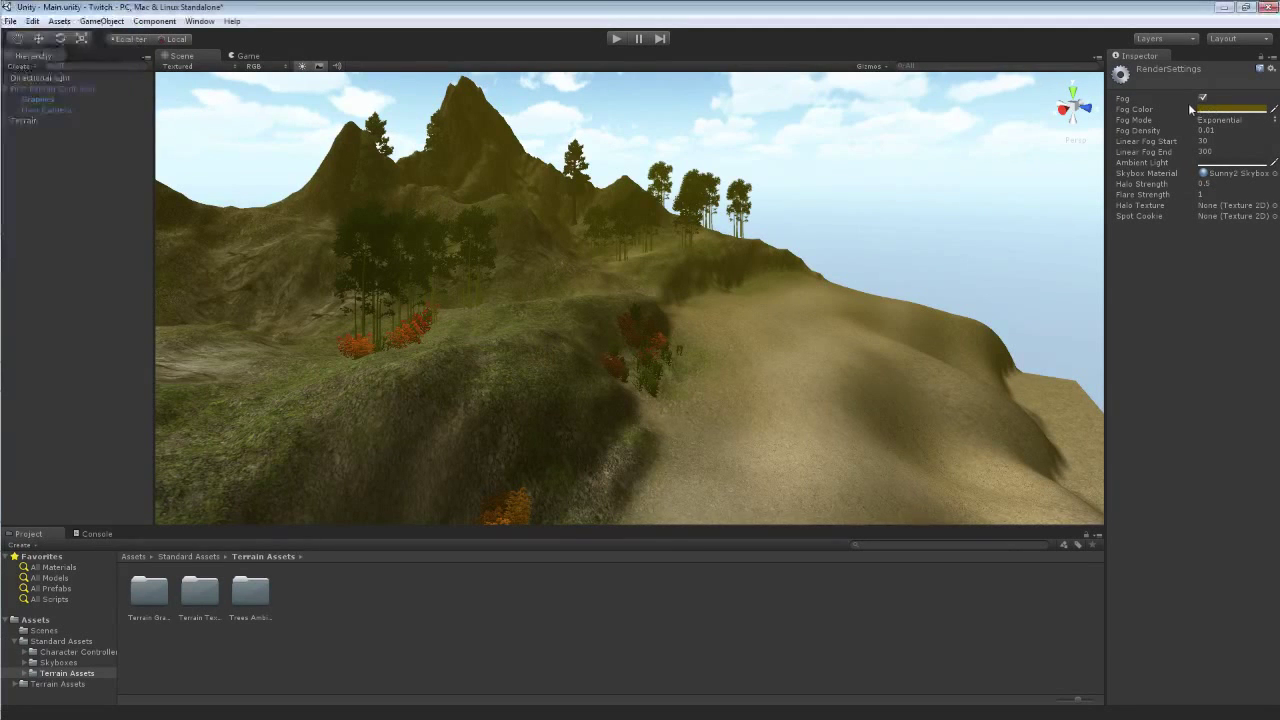
{"action": "left_click", "coordinate": [615, 38]}
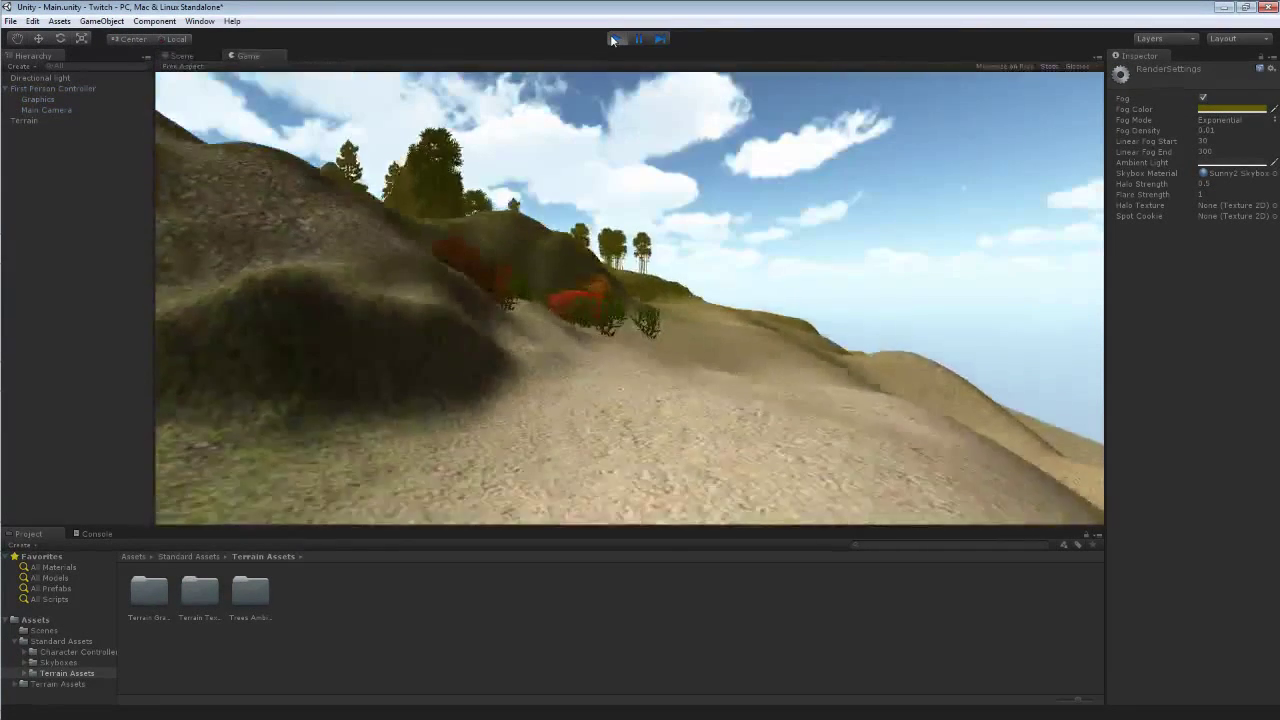
{"action": "left_click", "coordinate": [615, 38]}
- Try a fog density of 0.1 and walk through the running scene to check it
{"action": "left_click", "coordinate": [1209, 131]}
{"action": "type", "text": "0.1"}
{"action": "key", "text": "Return"}
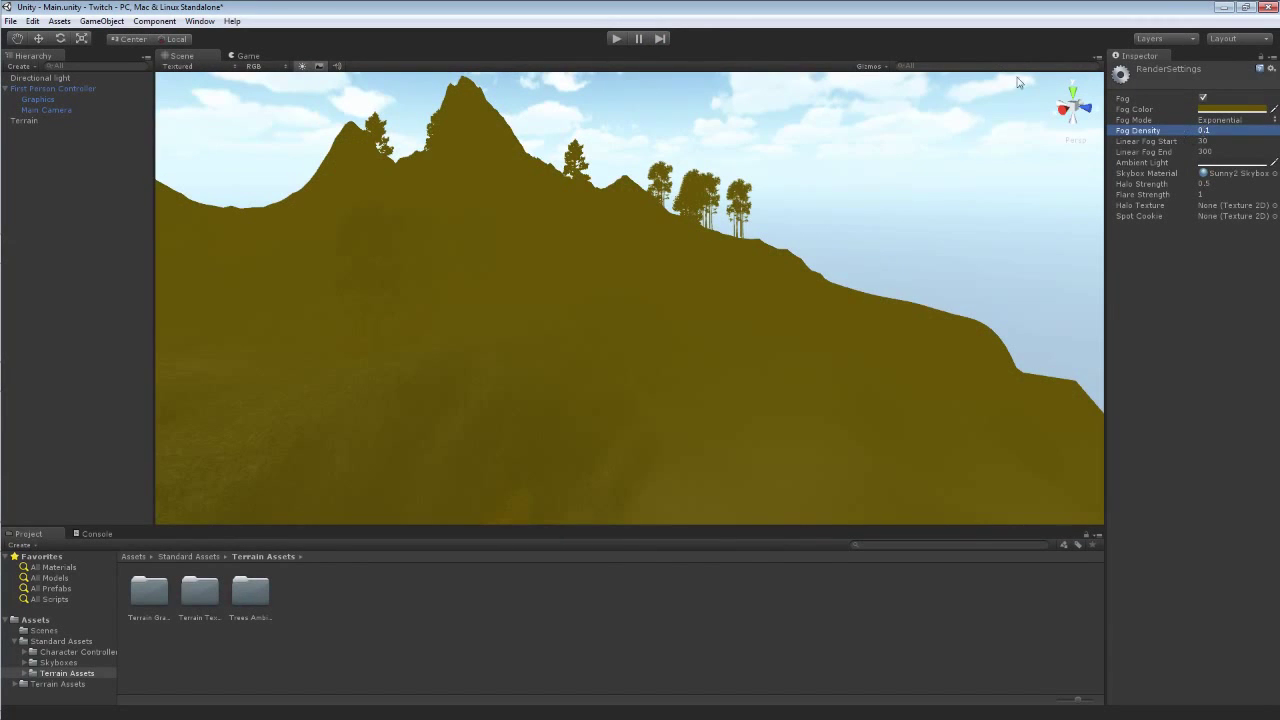
{"action": "left_click", "coordinate": [616, 38]}
{"action": "key", "text": "w"}
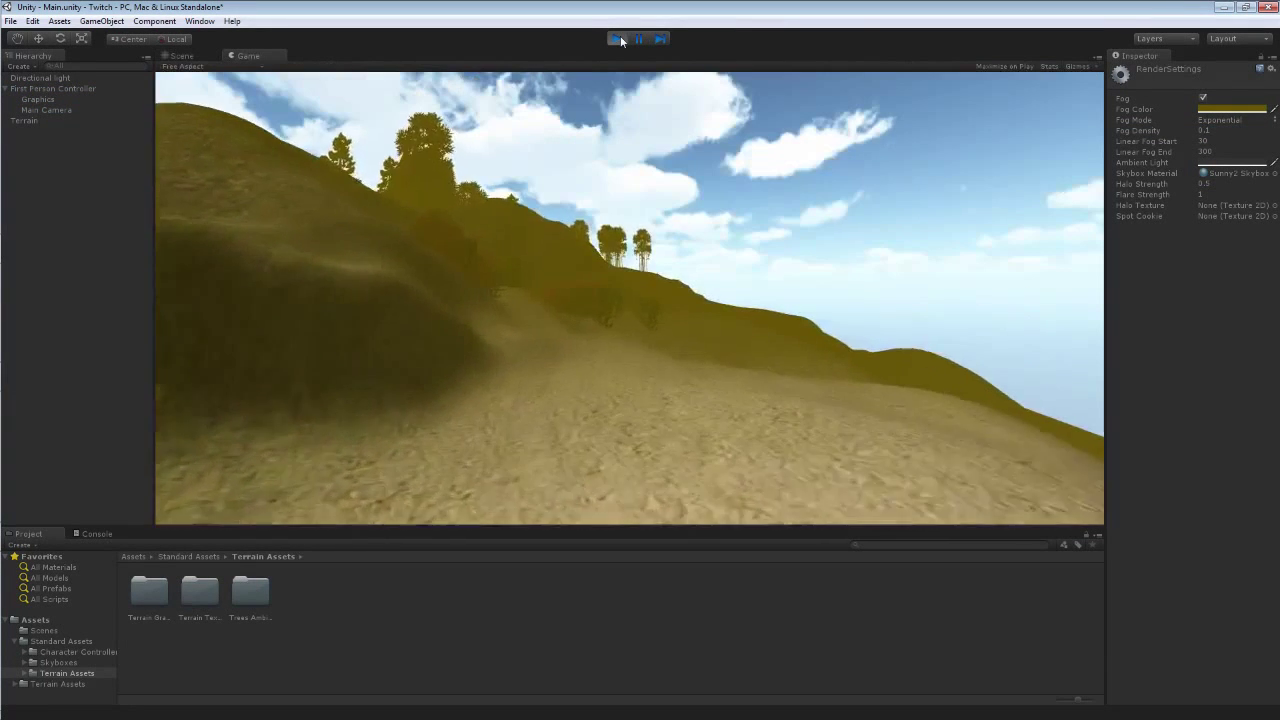
{"action": "key", "text": "w"}
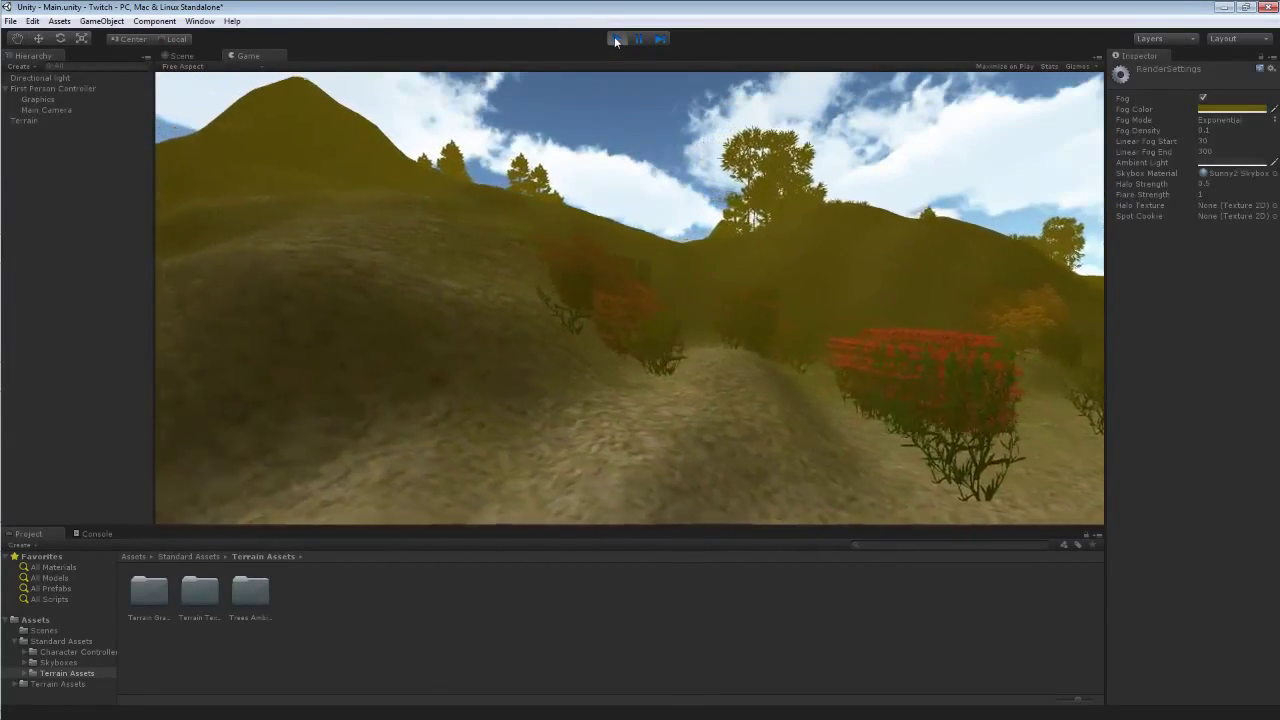
{"action": "left_click", "coordinate": [616, 38]}
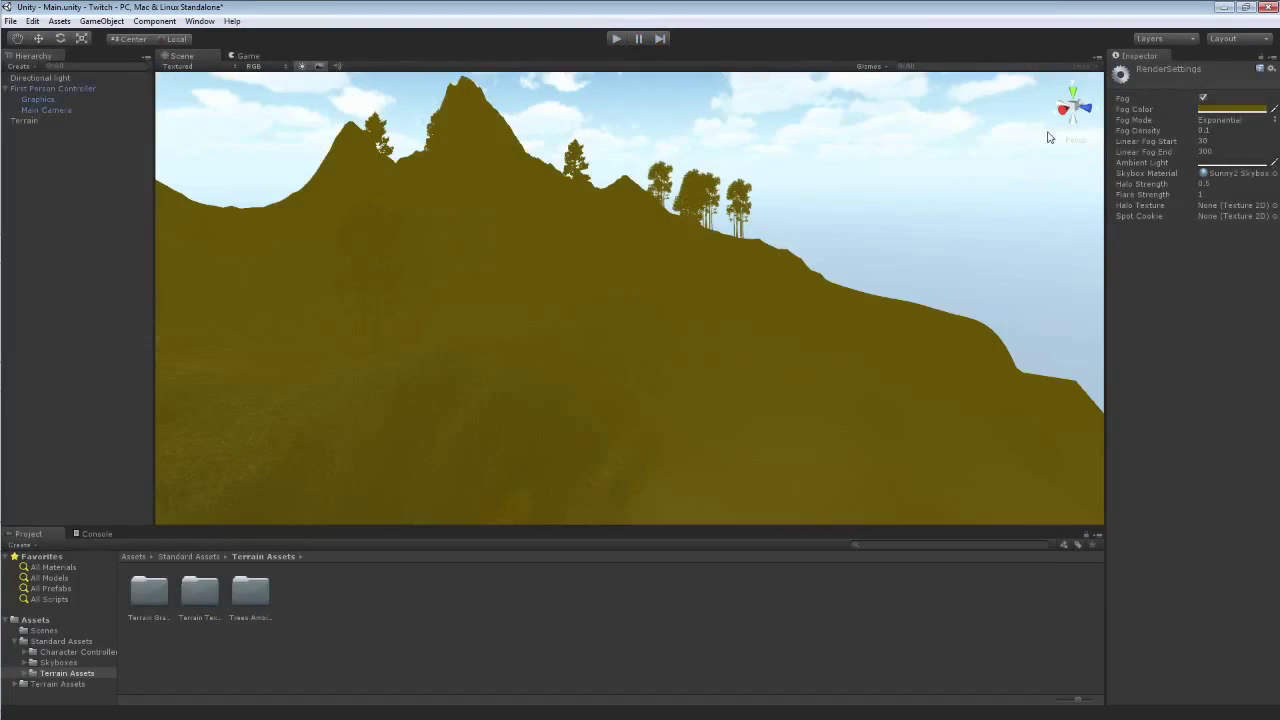
- Try a dark red fog color by shifting only the hue
{"action": "left_click", "coordinate": [1203, 113]}
{"action": "left_click", "coordinate": [122, 57]}
{"action": "left_click_drag", "start_coordinate": [123, 57], "coordinate": [125, 56]}
{"action": "left_click", "coordinate": [128, 7]}
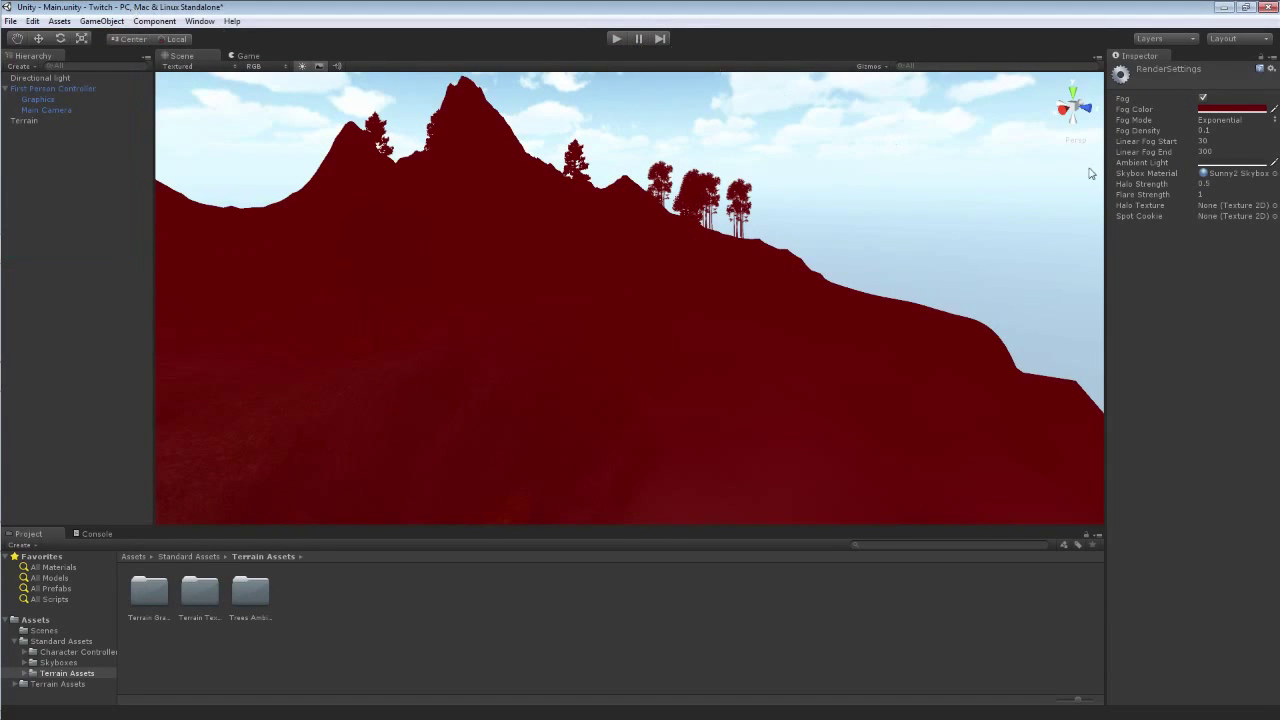
- Set the fog density to 0.05 and test the fog in the running scene
{"action": "left_click", "coordinate": [1204, 131]}
{"action": "type", "text": "0"}
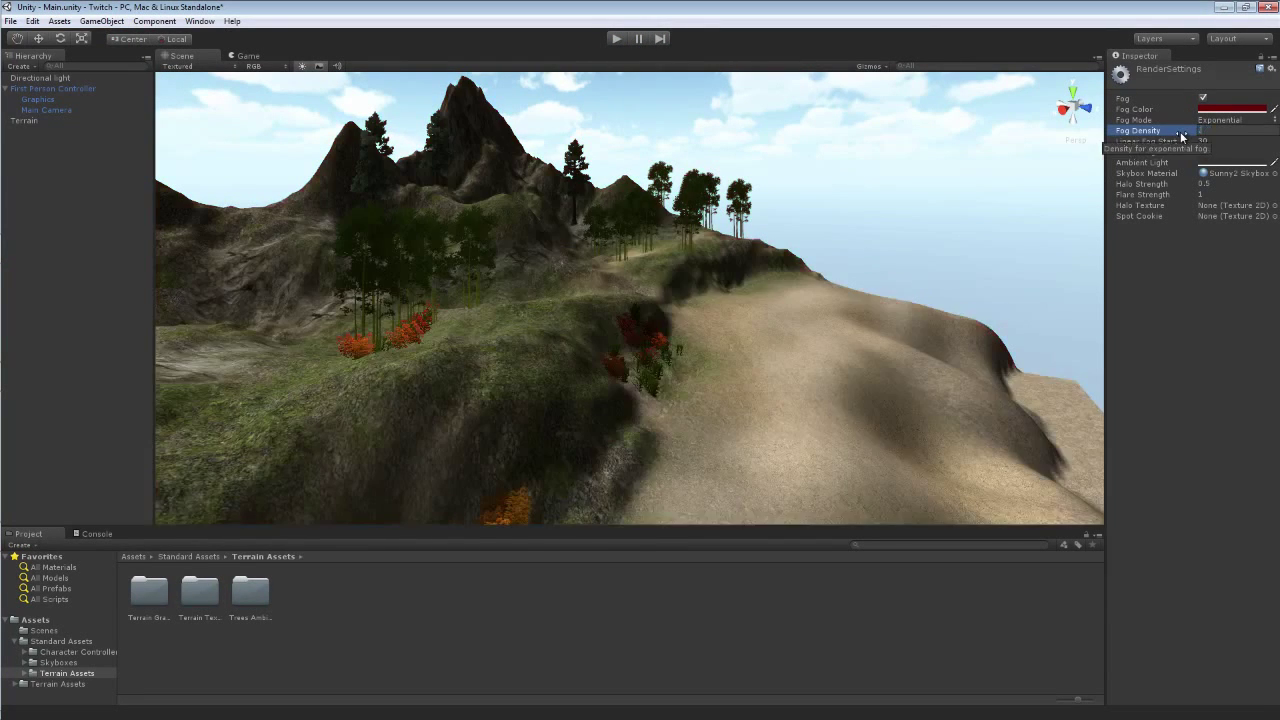
{"action": "type", "text": ".05"}
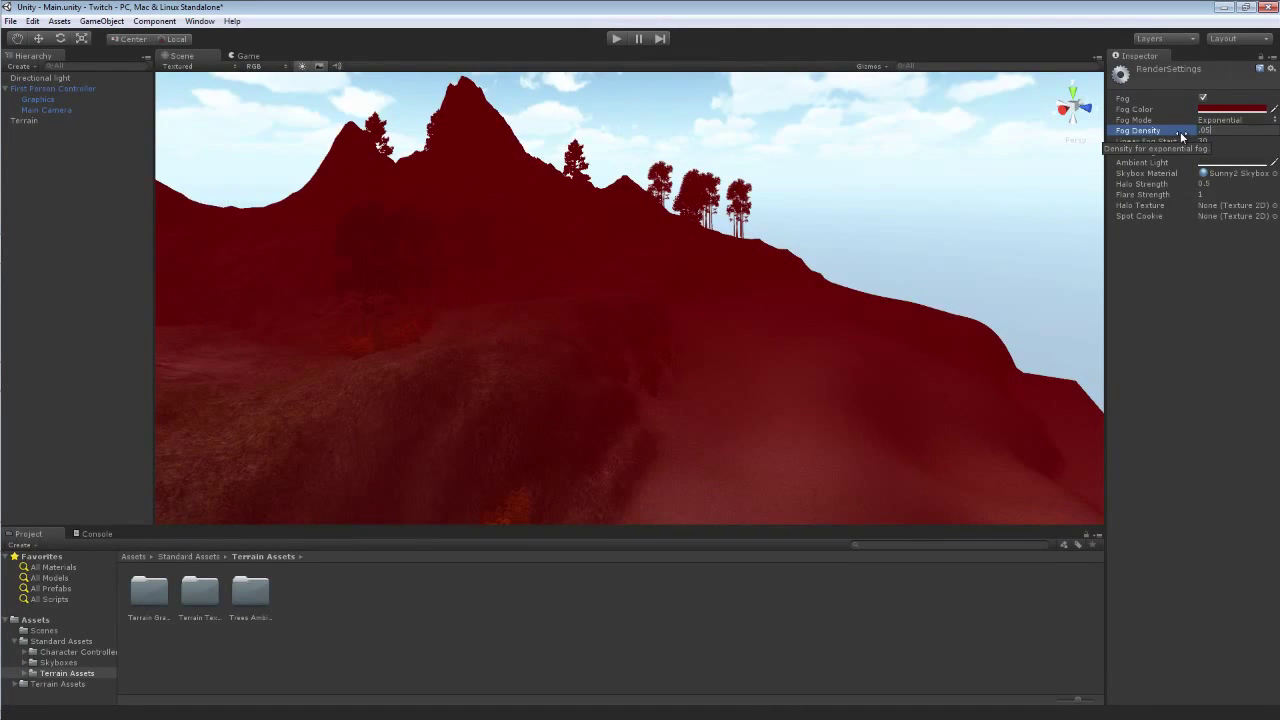
{"action": "left_click", "coordinate": [616, 38]}
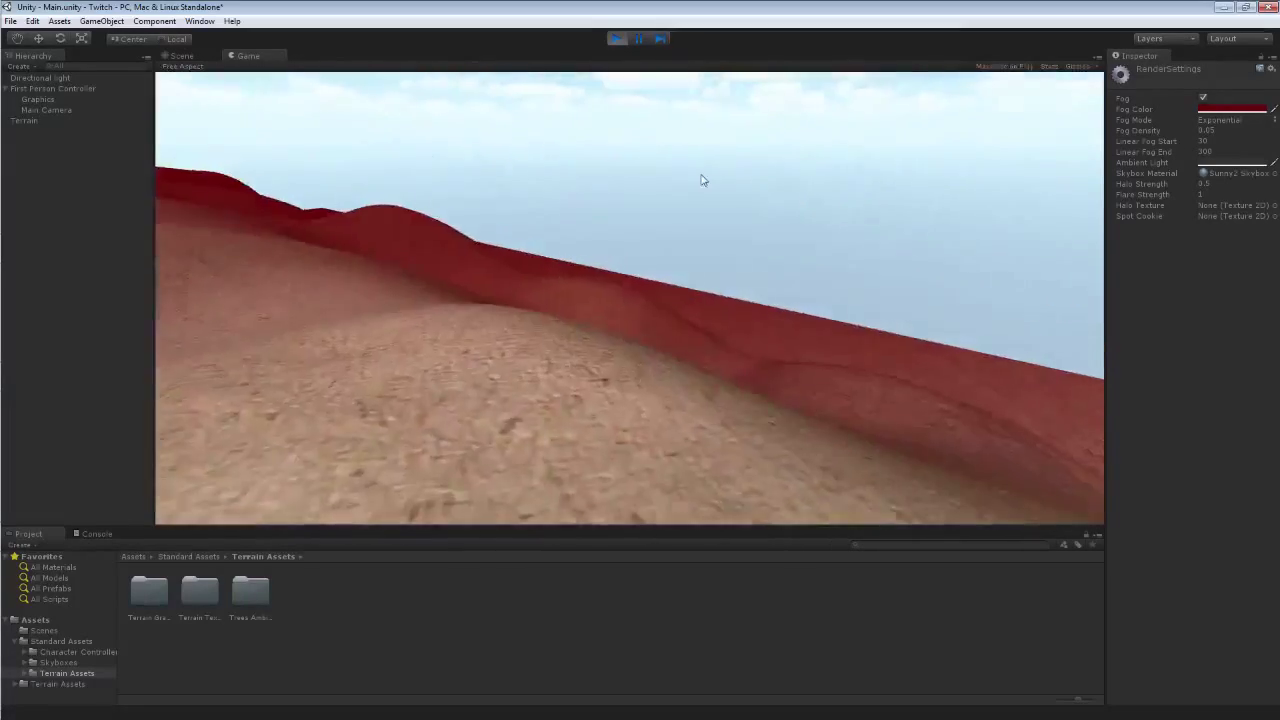
{"action": "key", "text": "w"}
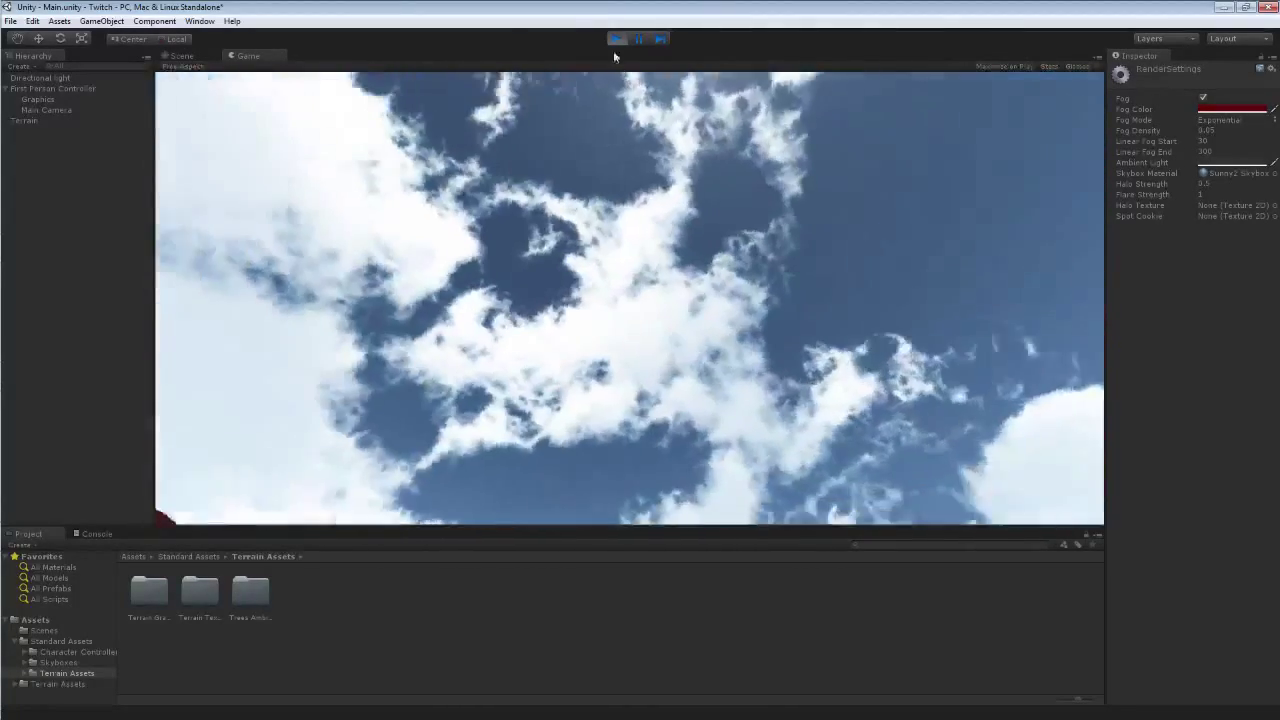
{"action": "left_click", "coordinate": [607, 38]}
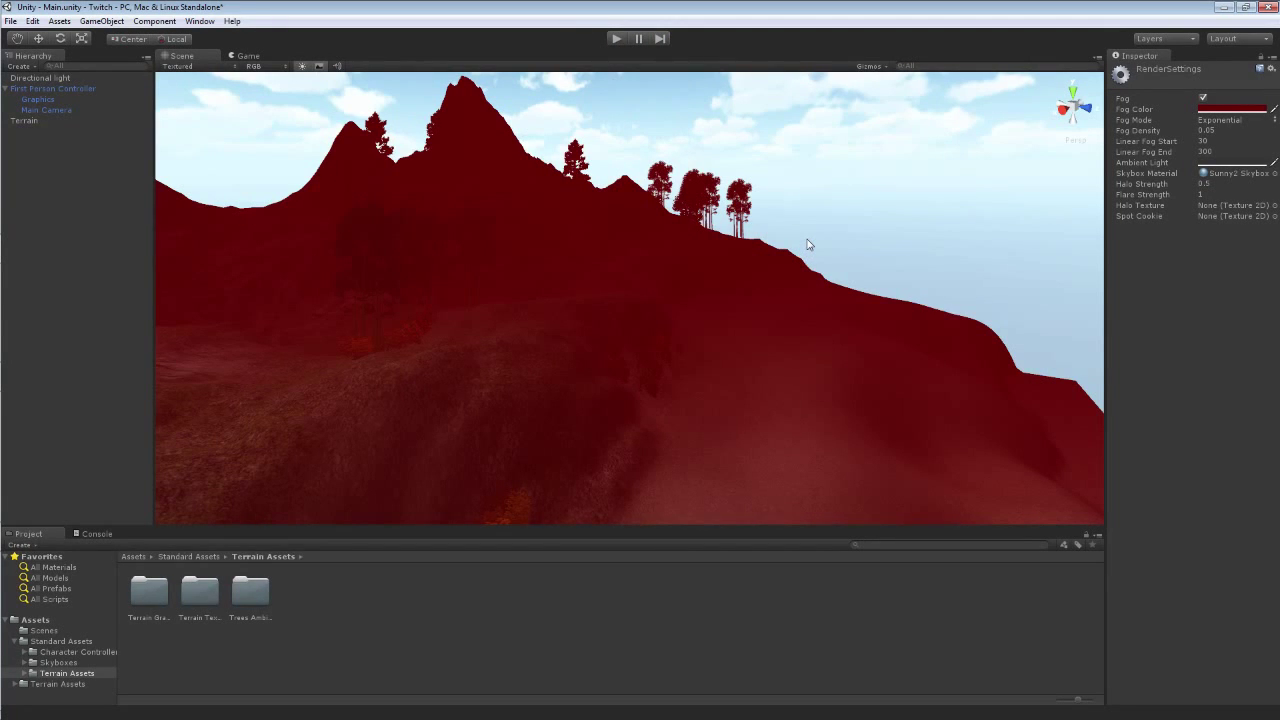
- Change the fog color to a very pale cyan and return the fog mode to Linear
{"action": "left_click", "coordinate": [1216, 110]}
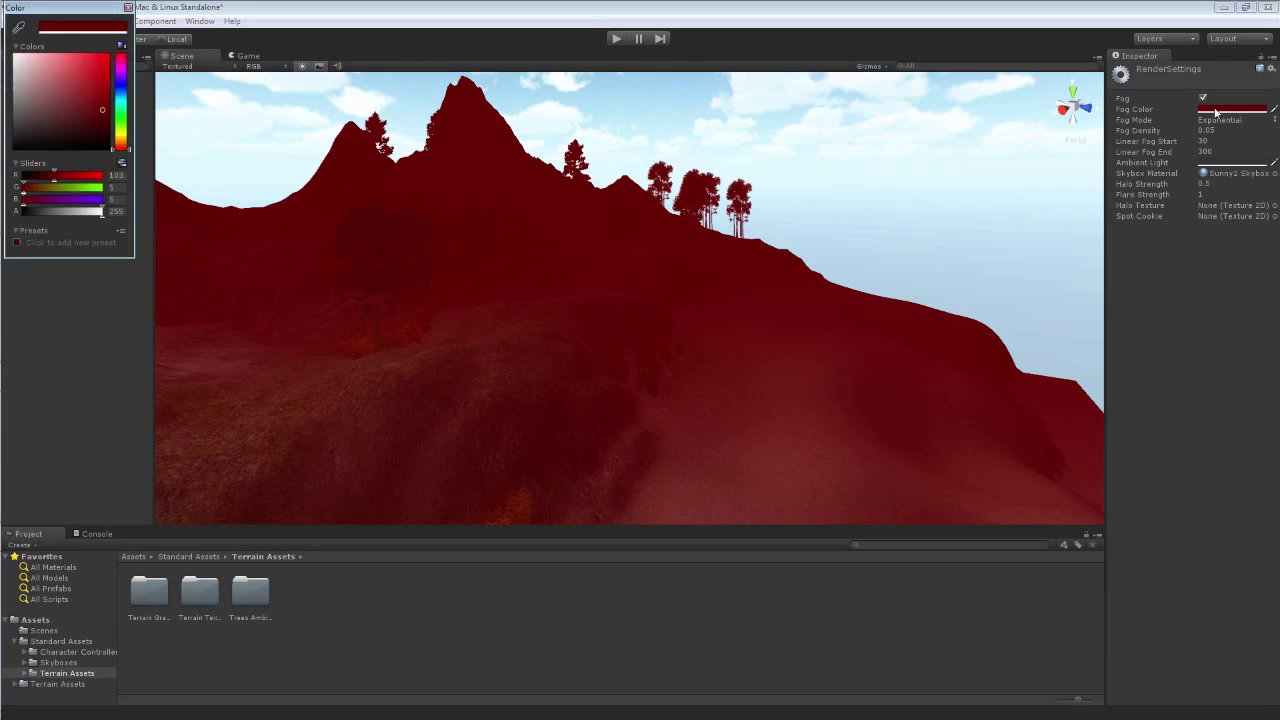
{"action": "left_click", "coordinate": [119, 104]}
{"action": "left_click_drag", "start_coordinate": [60, 84], "coordinate": [28, 62]}
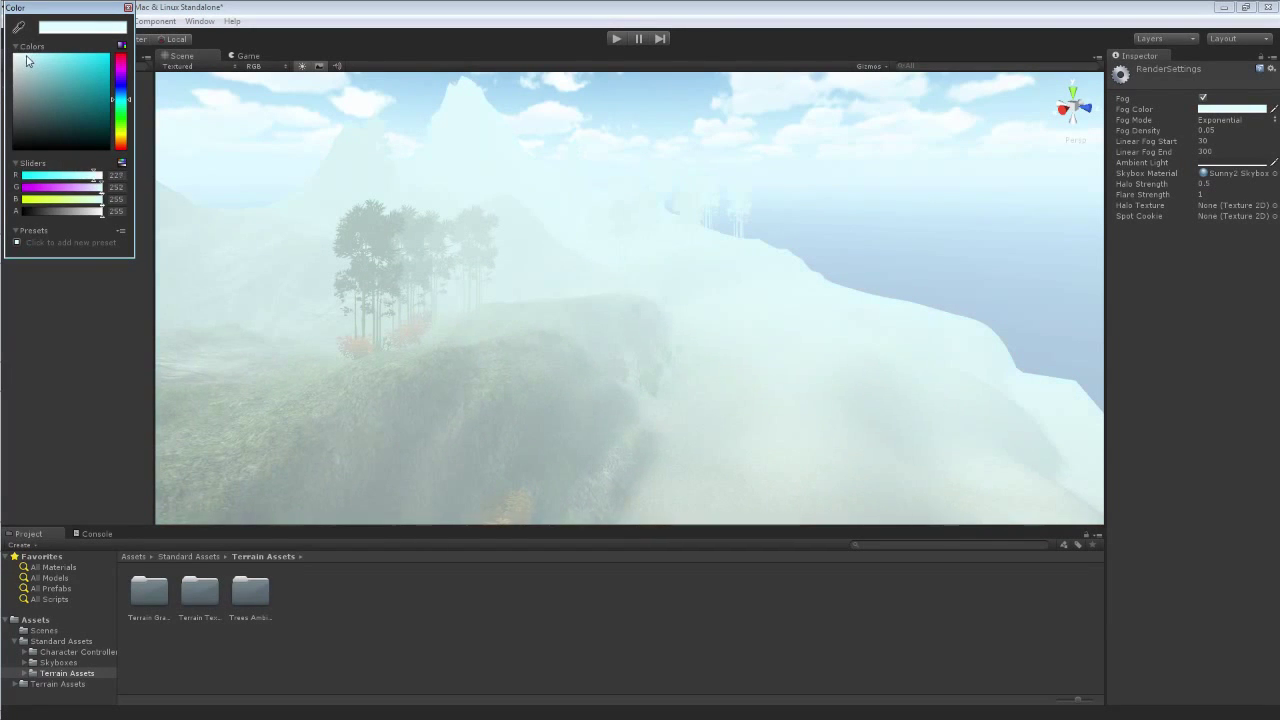
{"action": "left_click", "coordinate": [128, 7]}
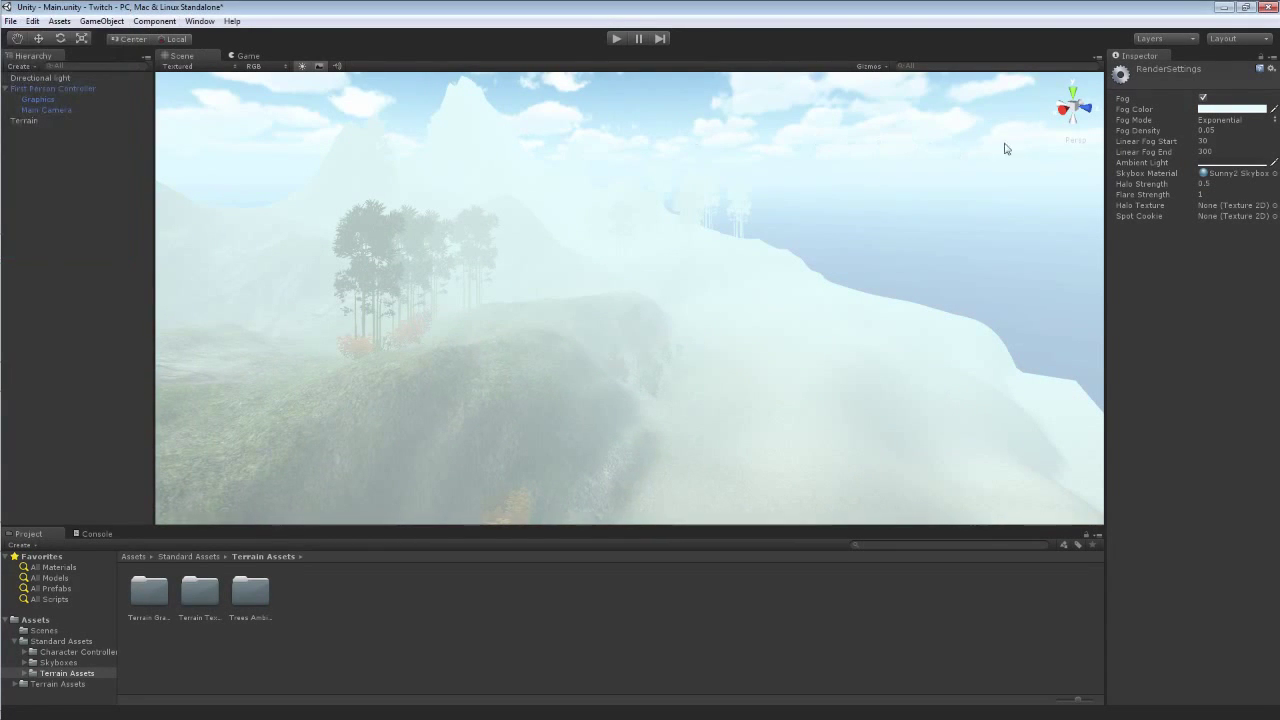
{"action": "left_click", "coordinate": [1208, 121]}
{"action": "left_click", "coordinate": [1208, 130]}
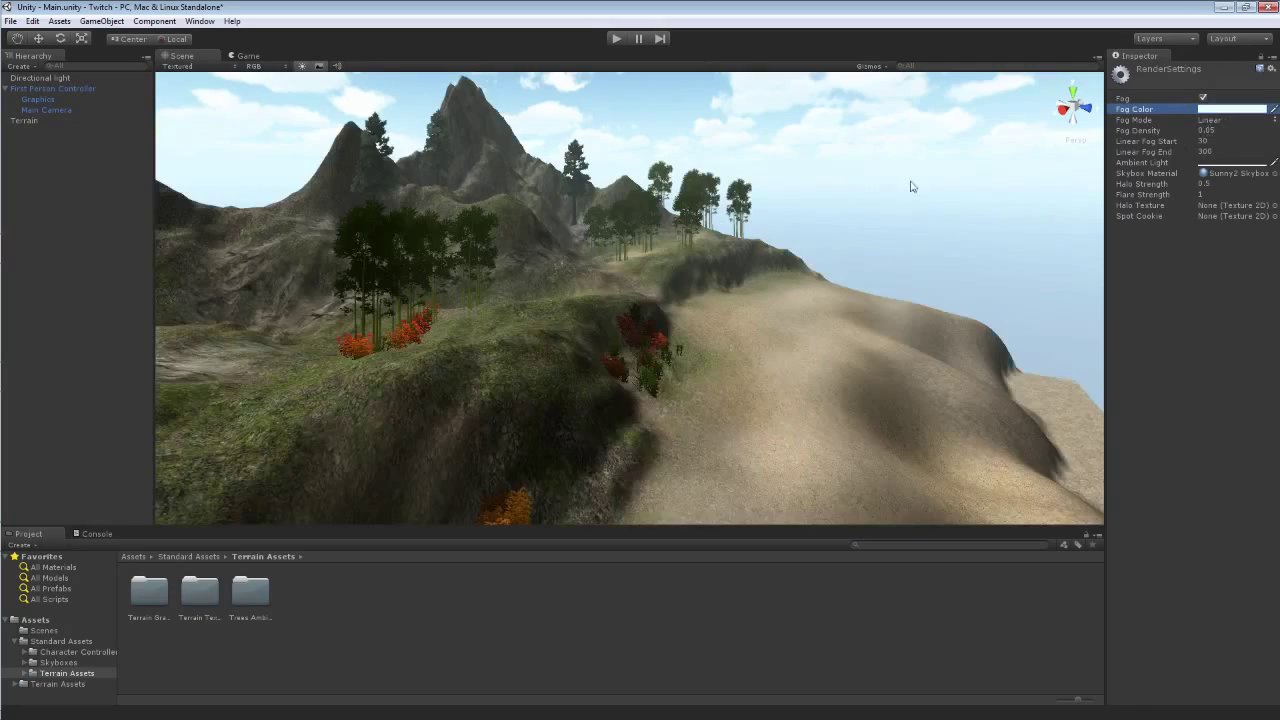
- Look over the terrain from several angles and collapse the Standard Assets folder in the project tree
{"action": "right_click_drag", "start_coordinate": [585, 267], "coordinate": [651, 252]}
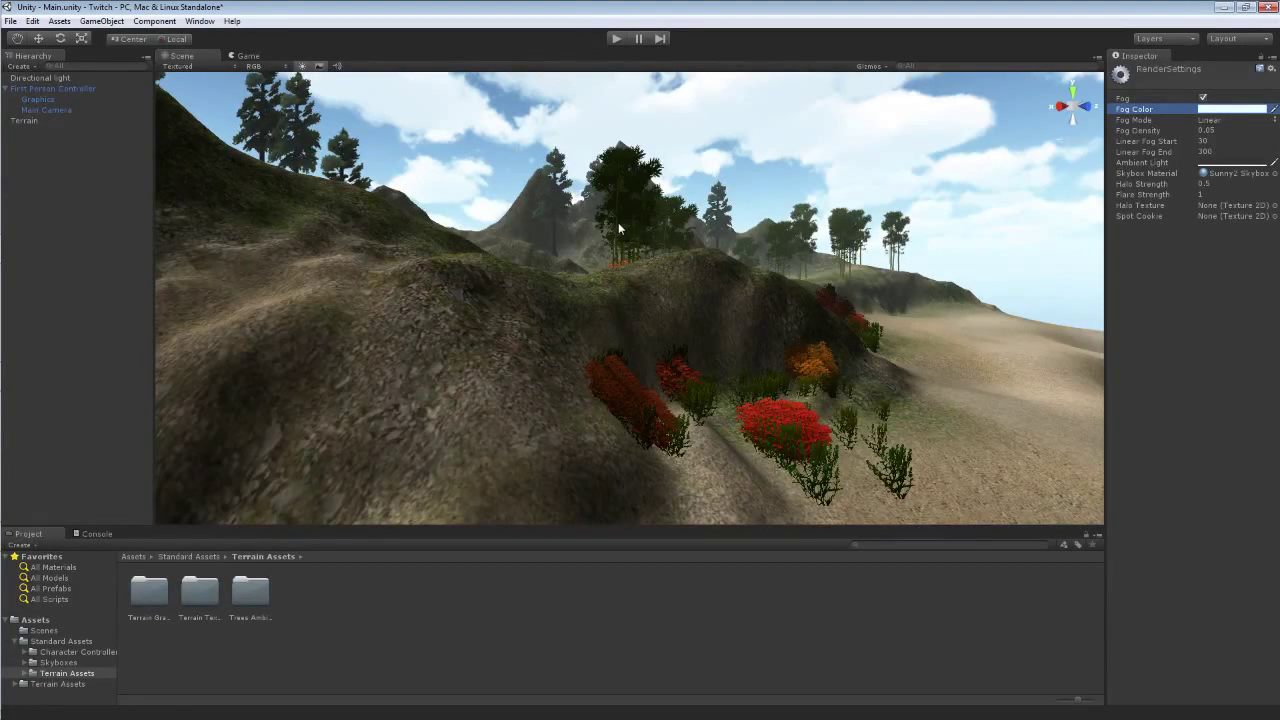
{"action": "right_click_drag", "start_coordinate": [630, 224], "coordinate": [837, 249]}
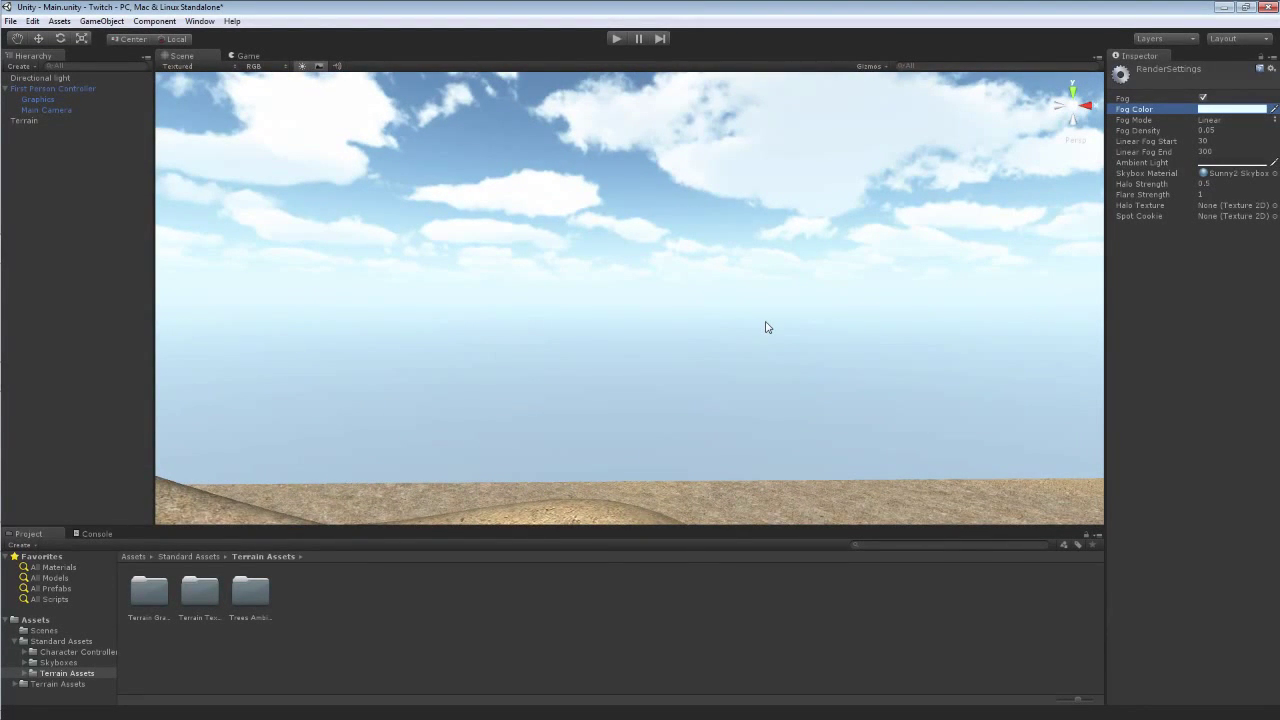
{"action": "right_click_drag", "start_coordinate": [767, 327], "coordinate": [445, 395]}
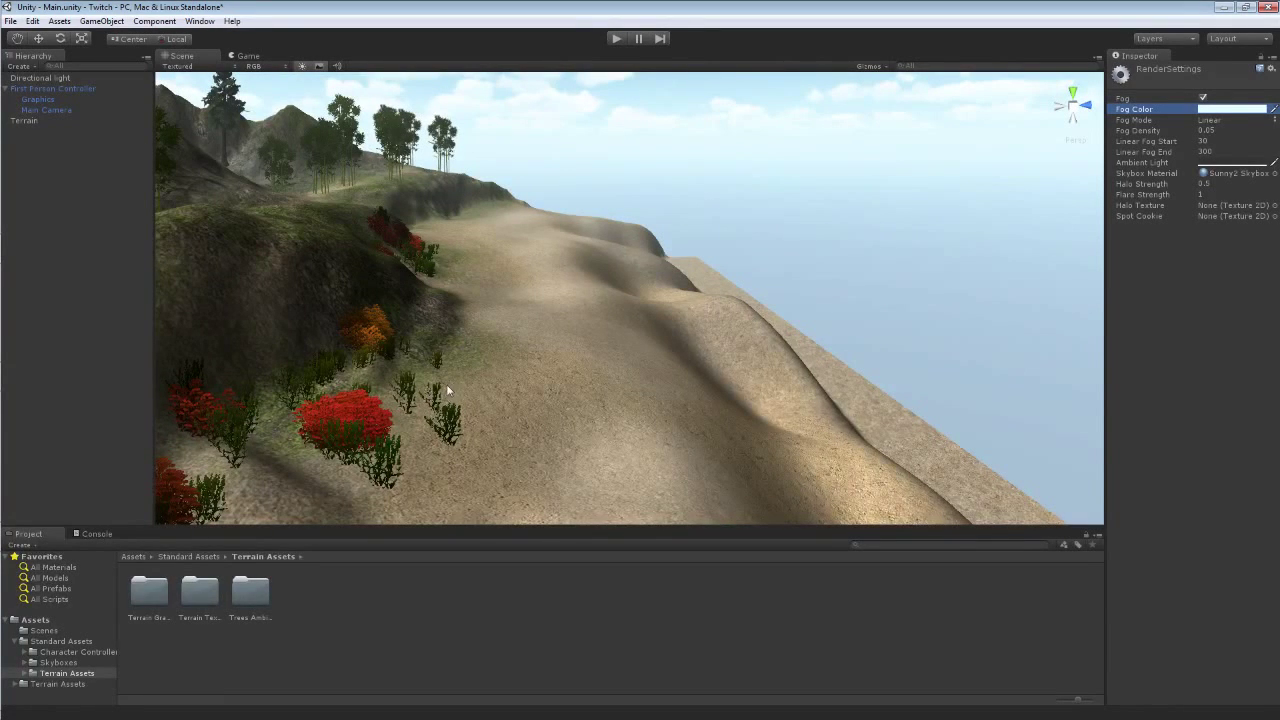
{"action": "left_click", "coordinate": [15, 641]}
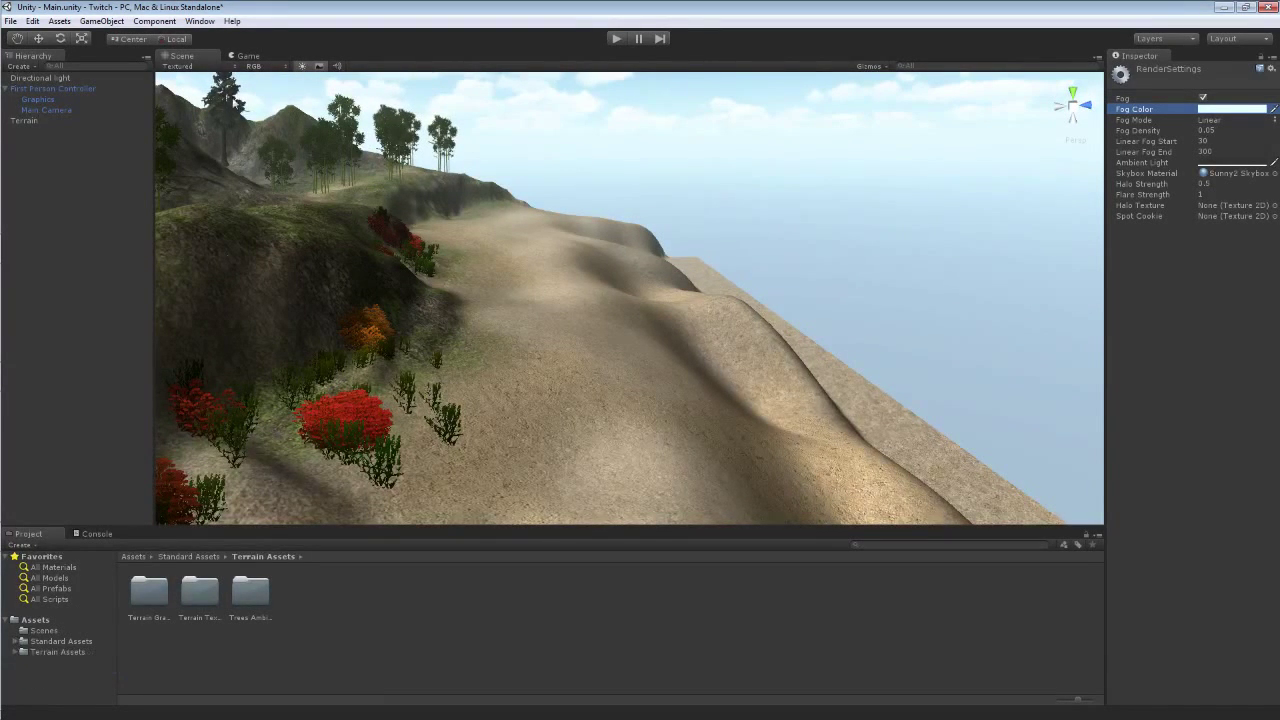
- Import the complete Water (Basic) package into the project
{"action": "left_click", "coordinate": [60, 21]}
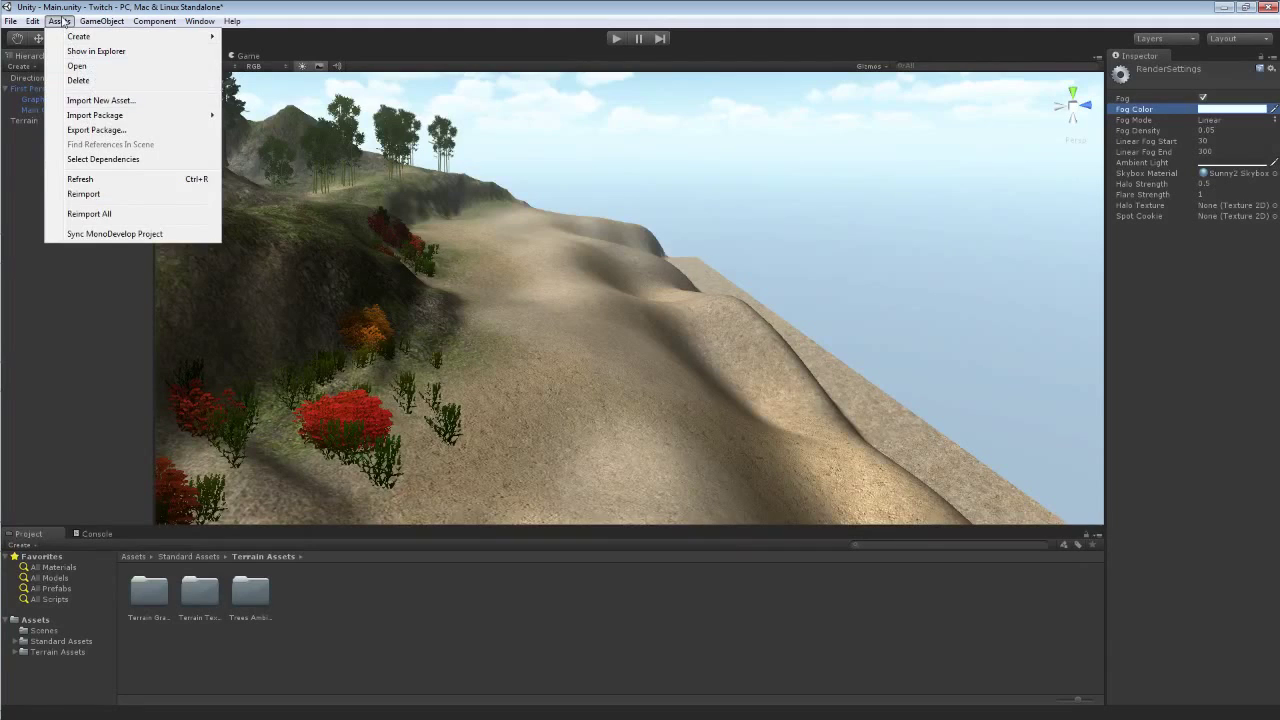
{"action": "mouse_move", "coordinate": [97, 115]}
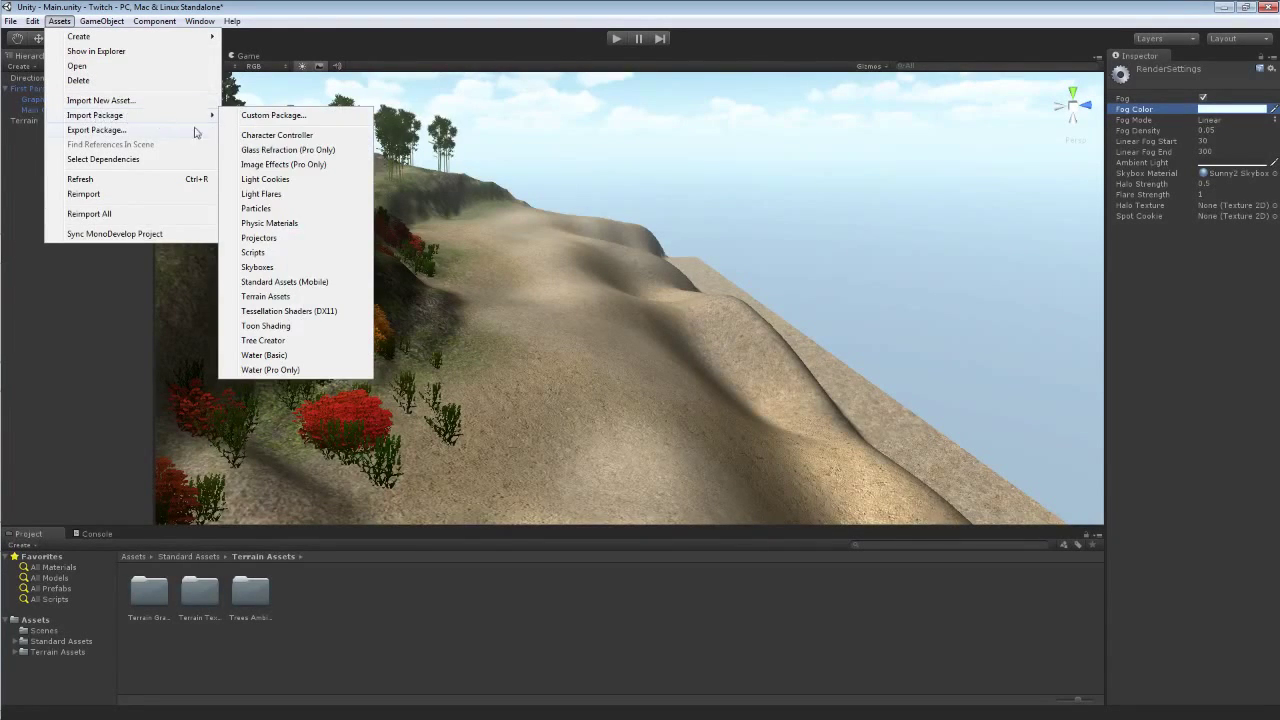
{"action": "left_click", "coordinate": [284, 356]}
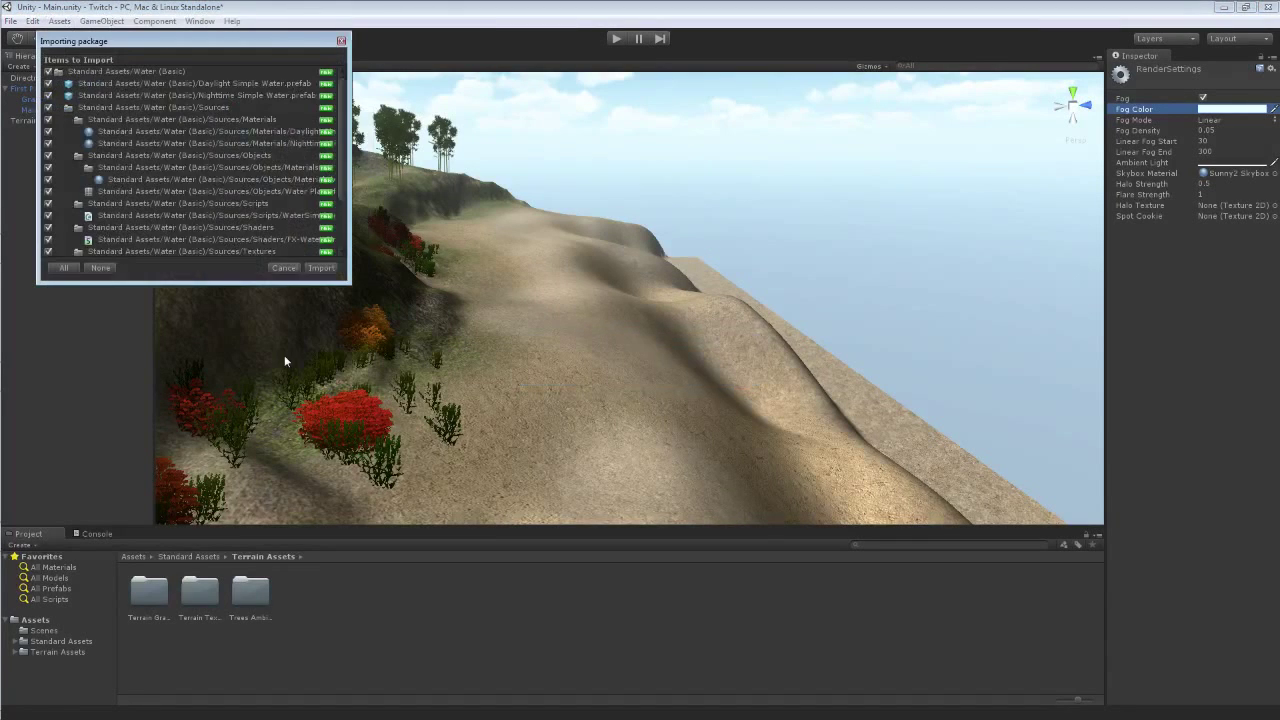
{"action": "left_click", "coordinate": [322, 266]}
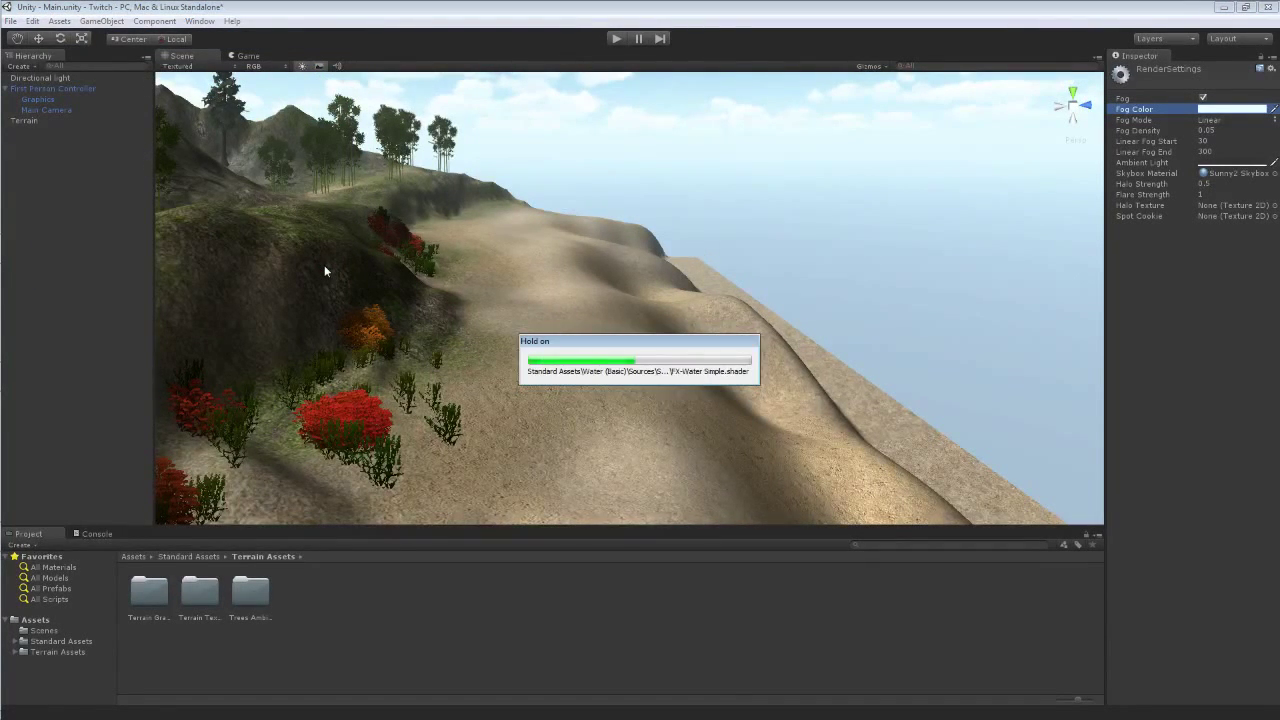
- Place the Daylight Simple Water prefab from the Water (Basic) folder beside the beach and adjust its position
{"action": "left_click", "coordinate": [47, 643]}
{"action": "left_click", "coordinate": [15, 641]}
{"action": "left_click", "coordinate": [63, 686]}
{"action": "left_click", "coordinate": [150, 597]}
{"action": "left_click_drag", "start_coordinate": [150, 597], "coordinate": [564, 378]}
{"action": "left_click_drag", "start_coordinate": [738, 208], "coordinate": [726, 248]}
- Scale the Daylight Simple Water plane to about 72.4 by 47.8 and settle it along the shore at a height of about 21.6
{"action": "key", "text": "e"}
{"action": "key", "text": "r"}
{"action": "left_click_drag", "start_coordinate": [688, 320], "coordinate": [638, 358]}
{"action": "left_click_drag", "start_coordinate": [778, 316], "coordinate": [821, 330]}
{"action": "left_click_drag", "start_coordinate": [695, 316], "coordinate": [671, 331]}
{"action": "left_click_drag", "start_coordinate": [560, 223], "coordinate": [625, 272], "text": "alt"}
{"action": "key", "text": "w"}
{"action": "key", "text": "e"}
{"action": "key", "text": "r"}
{"action": "left_click_drag", "start_coordinate": [670, 311], "coordinate": [670, 388]}
{"action": "key", "text": "w"}
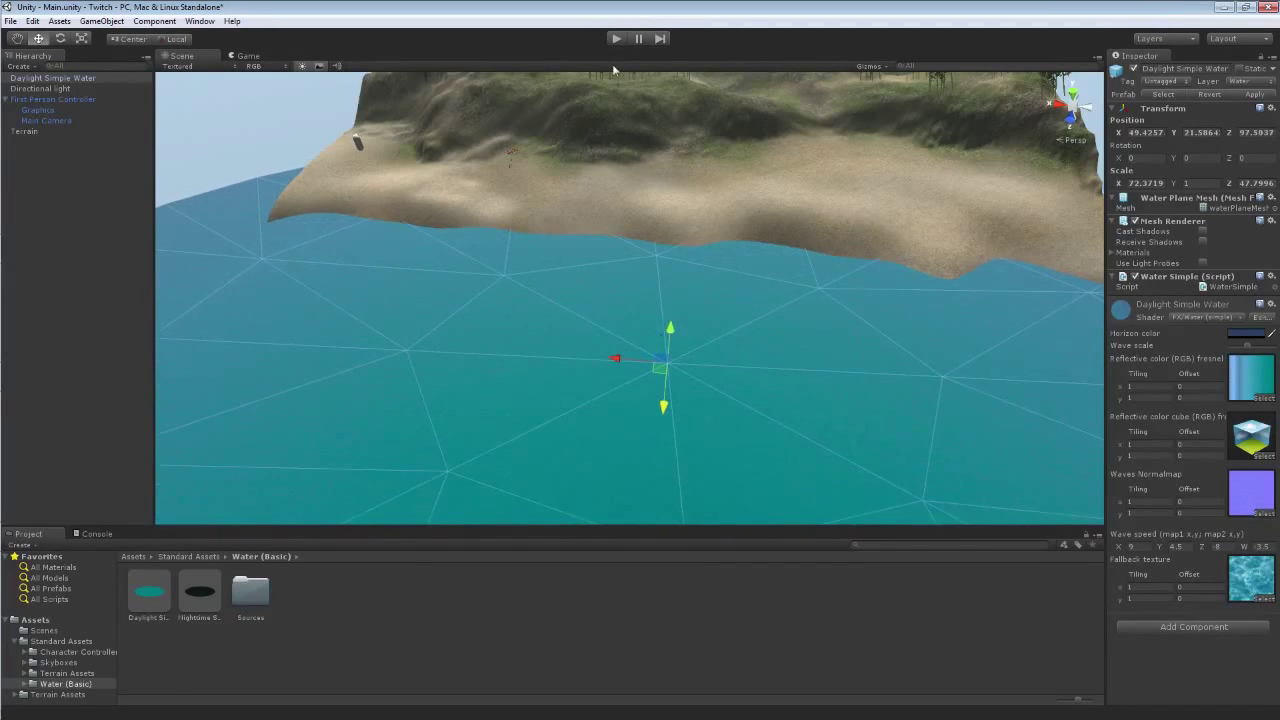
- Run the scene and walk along the beach to check the simple water
{"action": "left_click", "coordinate": [616, 38]}
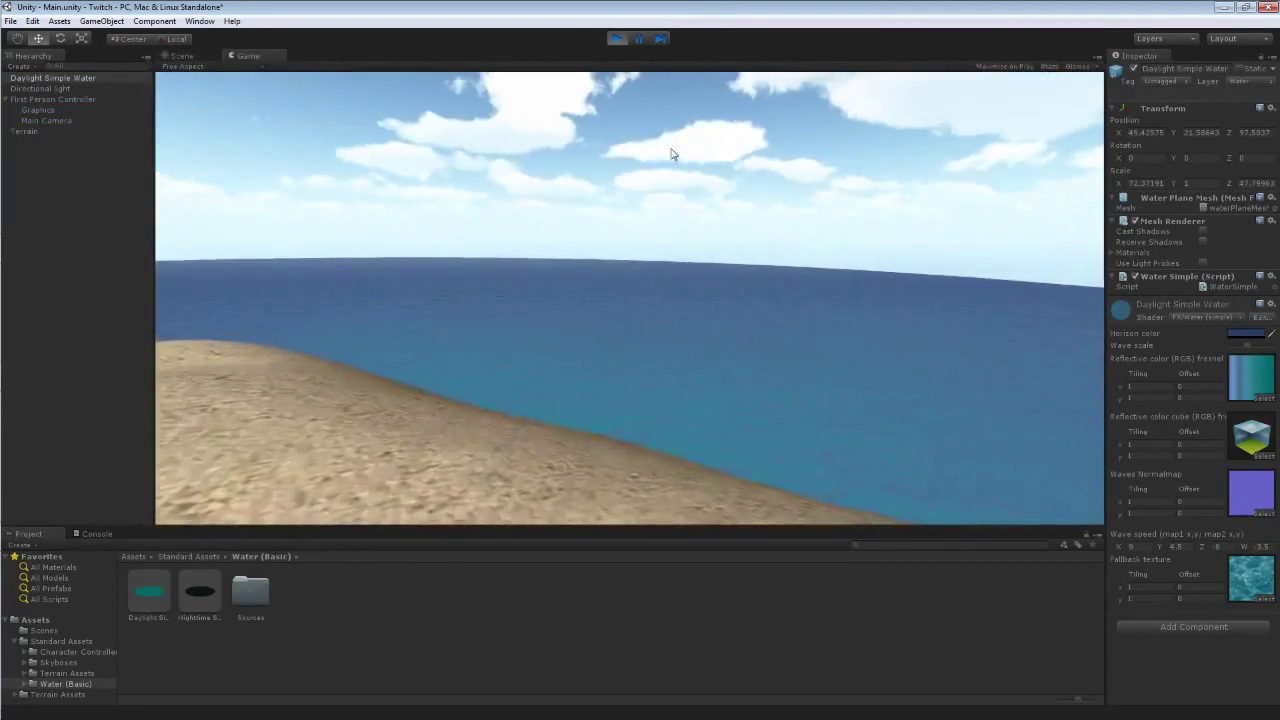
{"action": "key", "text": "w"}
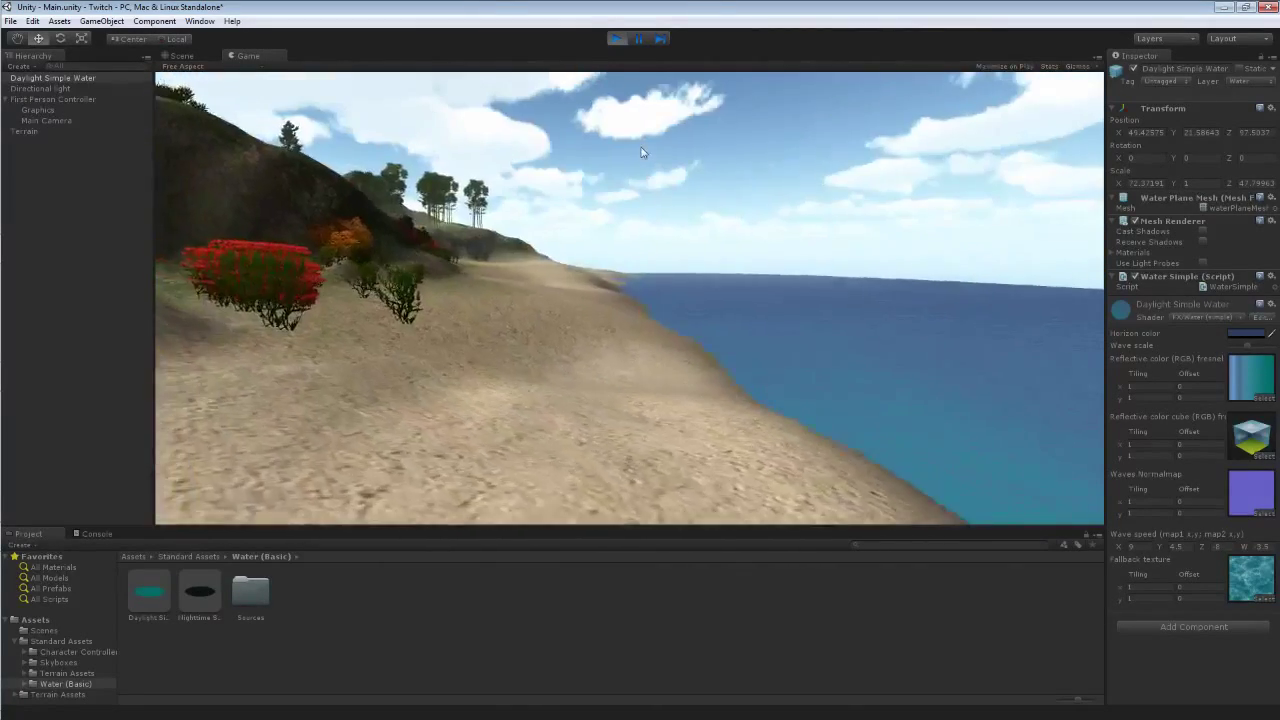
{"action": "key", "text": "w"}
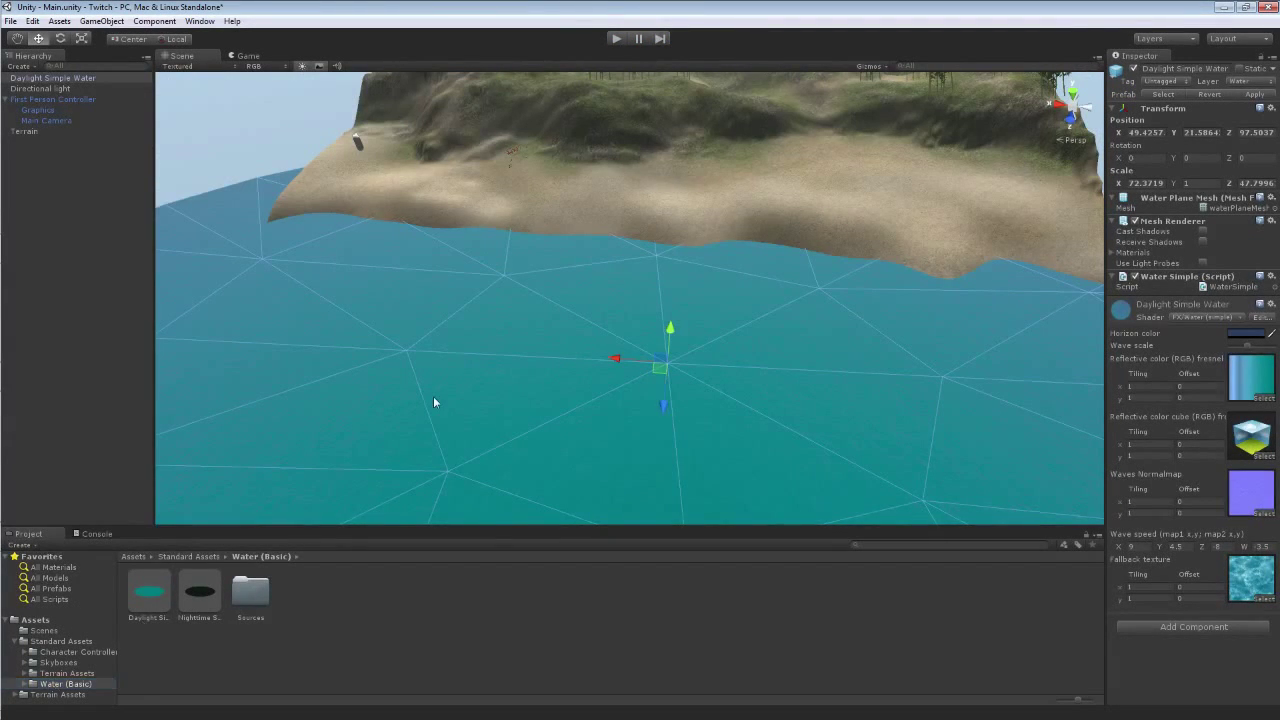
- Delete the Daylight Simple Water plane and import the complete Water (Pro Only) package
{"action": "key", "text": "Delete"}
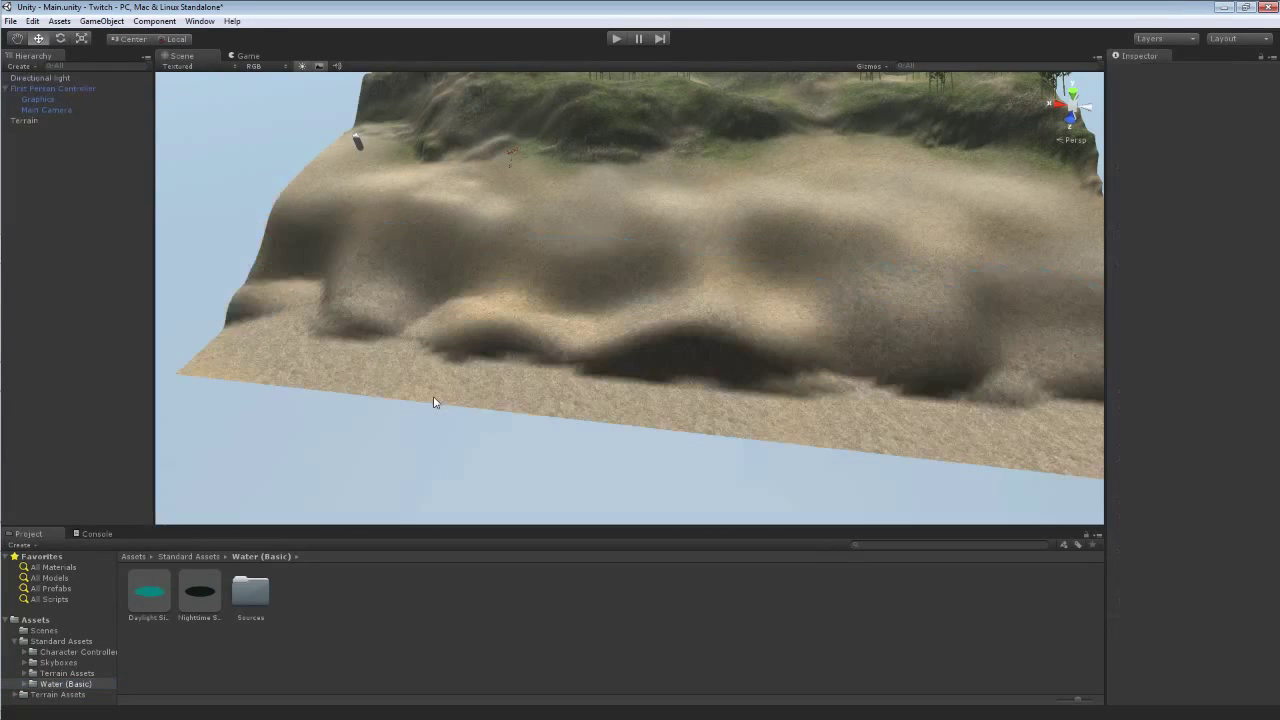
{"action": "left_click", "coordinate": [103, 21]}
{"action": "mouse_move", "coordinate": [57, 26]}
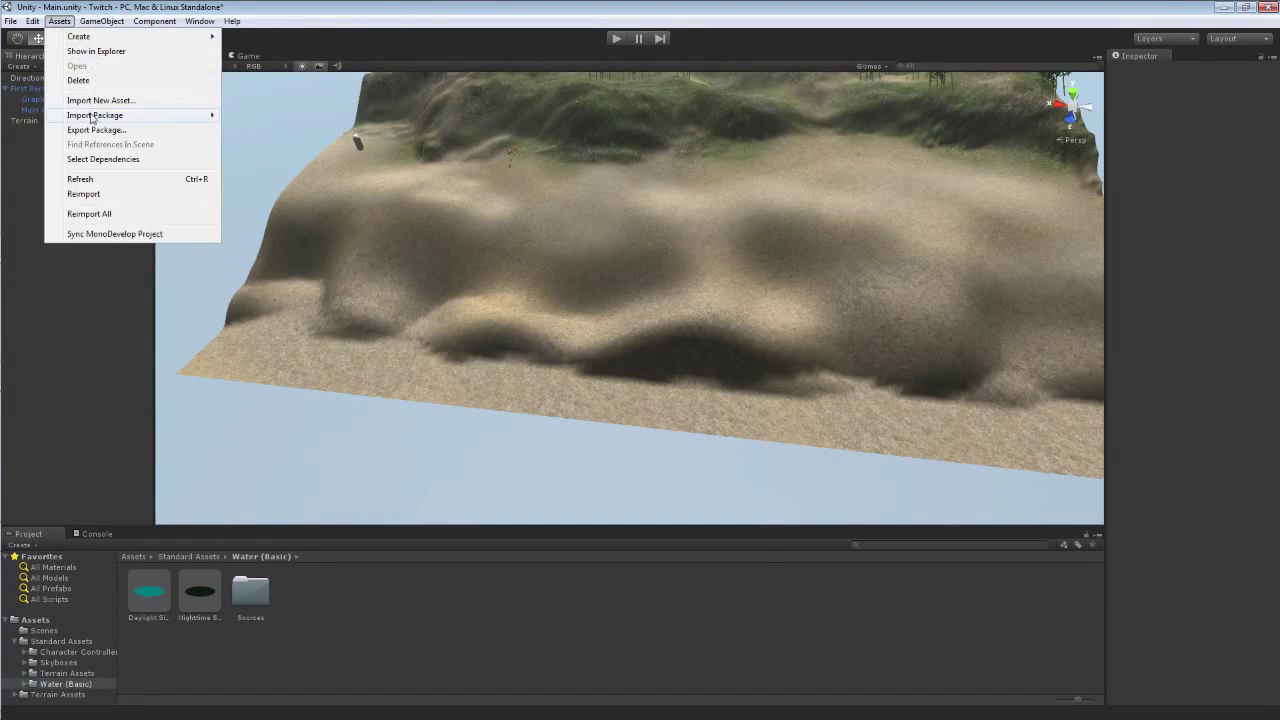
{"action": "mouse_move", "coordinate": [118, 119]}
{"action": "left_click", "coordinate": [270, 370]}
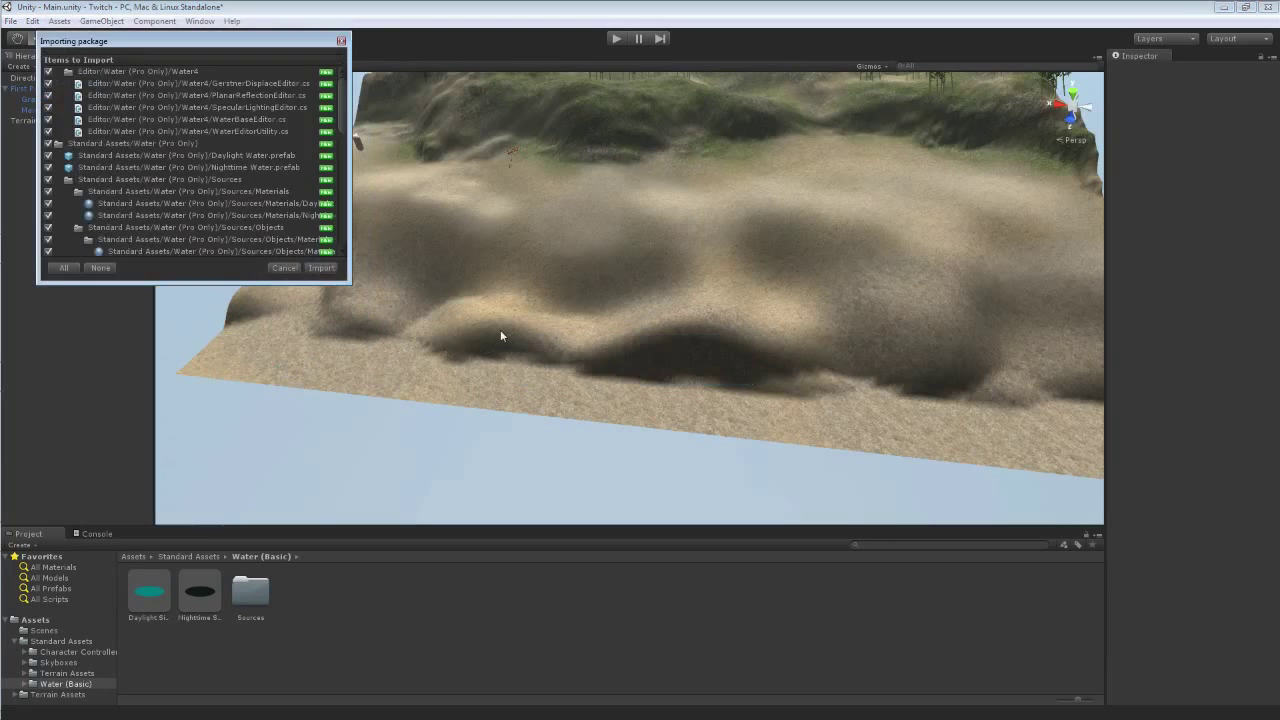
{"action": "left_click", "coordinate": [320, 268]}
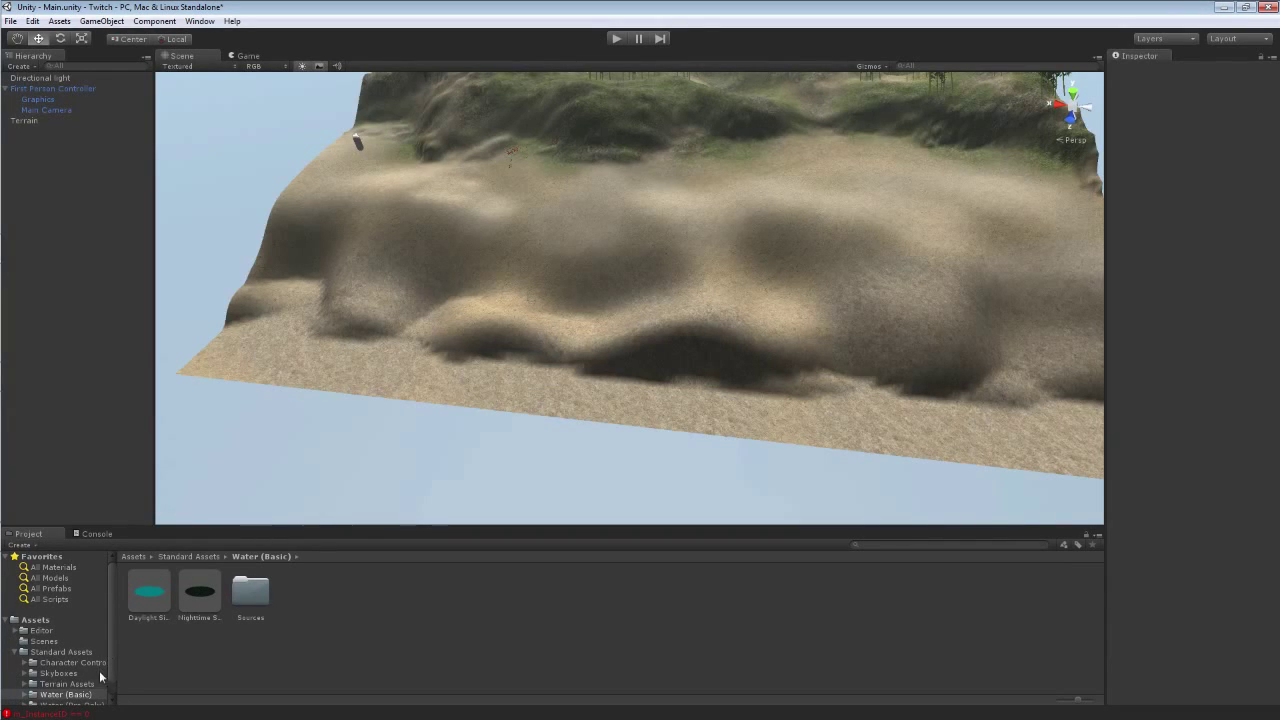
- Place the Daylight Water prefab from the Water (Pro Only) folder at the shore and shift it sideways along the beach
{"action": "scroll", "coordinate": [113, 660], "scroll_direction": "down", "scroll_amount": 1}
{"action": "left_click", "coordinate": [65, 690]}
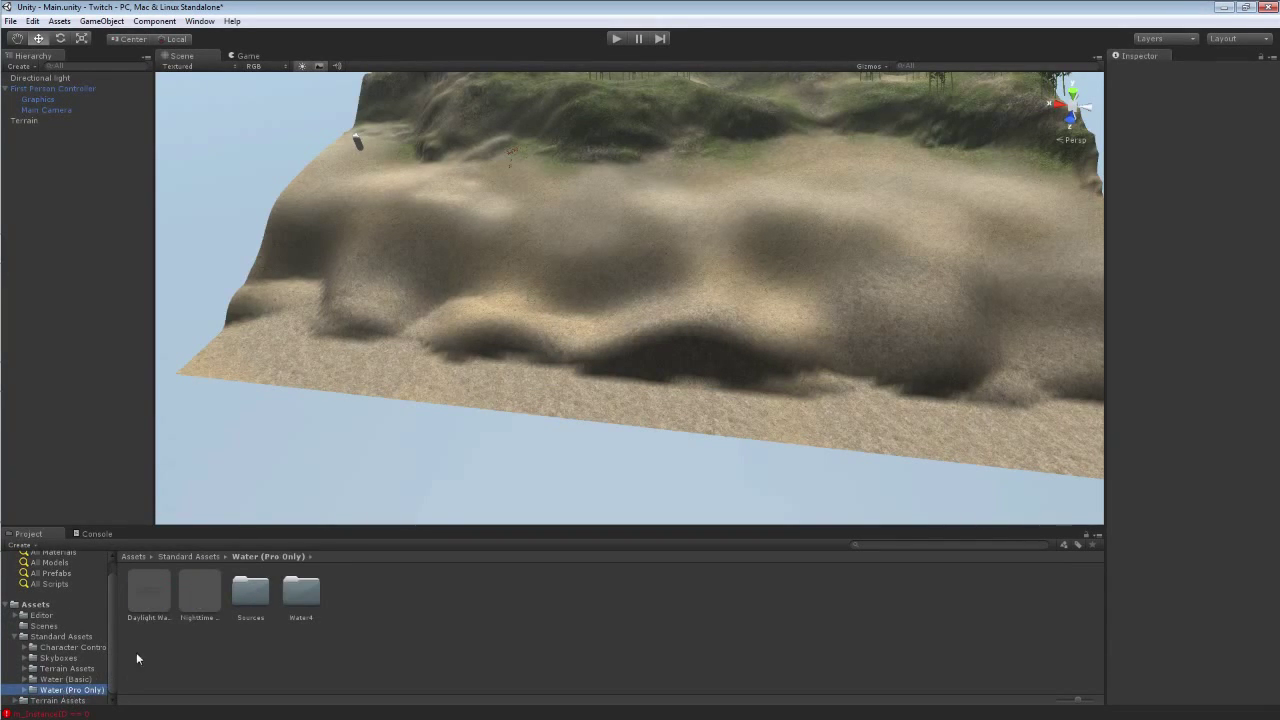
{"action": "left_click_drag", "start_coordinate": [151, 594], "coordinate": [535, 420]}
{"action": "left_click_drag", "start_coordinate": [668, 437], "coordinate": [679, 463], "text": "alt"}
{"action": "left_click_drag", "start_coordinate": [581, 312], "coordinate": [490, 314]}
- Scale the Daylight Water plane to about 51.9 by 50.2 and lower it to a height of about 21.6
{"action": "key", "text": "e"}
{"action": "key", "text": "r"}
{"action": "left_click_drag", "start_coordinate": [628, 360], "coordinate": [594, 443]}
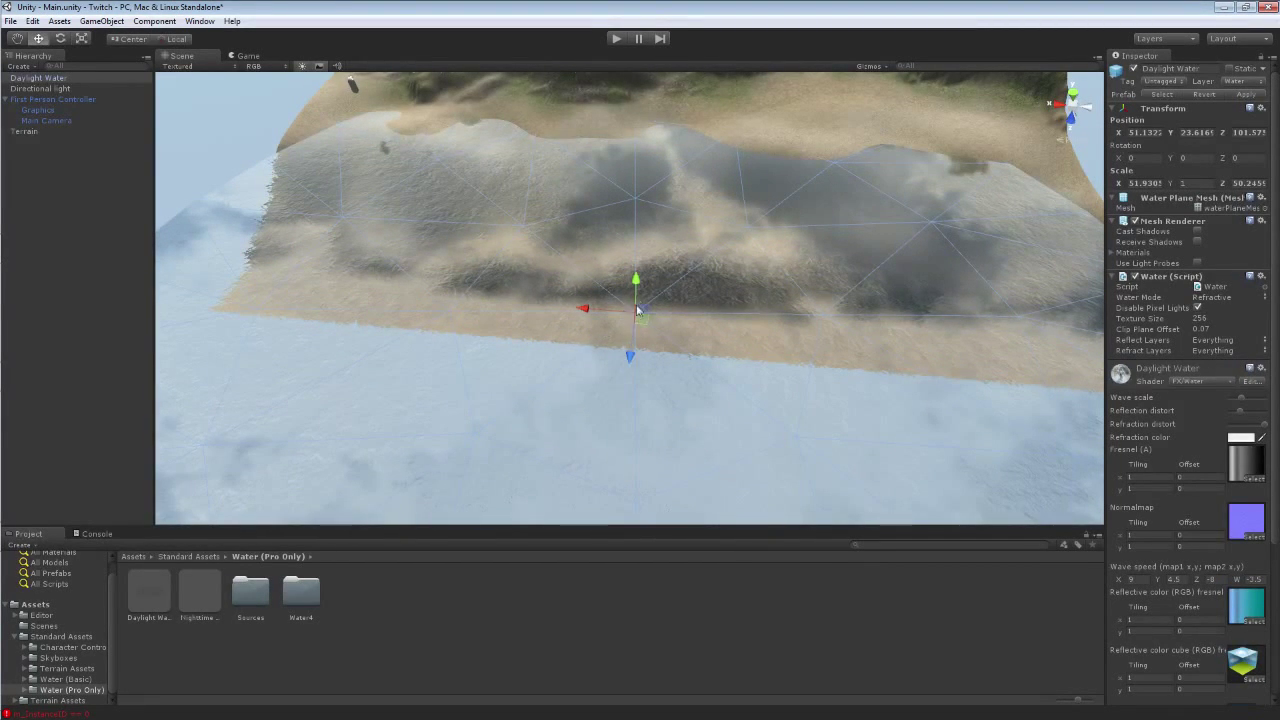
{"action": "left_click_drag", "start_coordinate": [628, 368], "coordinate": [637, 312]}
{"action": "left_click_drag", "start_coordinate": [643, 213], "coordinate": [644, 228]}
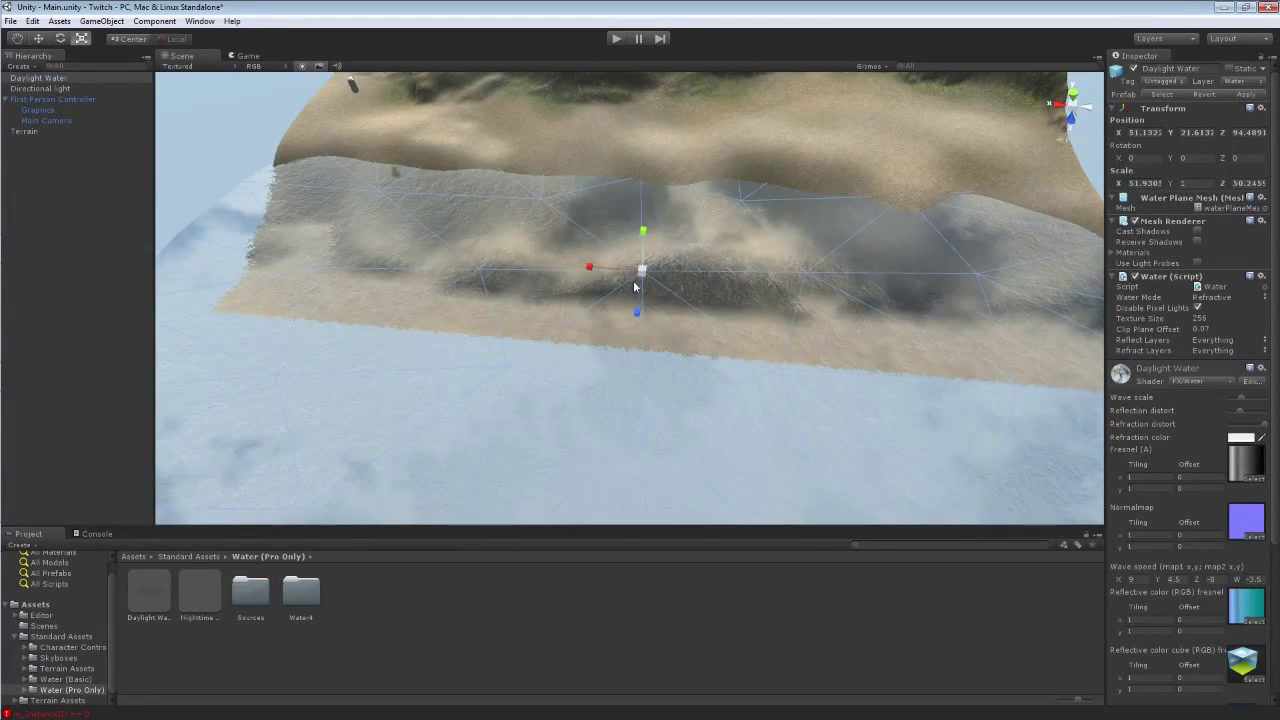
- Enlarge the Daylight Water plane to about 80.6 by 98.3, reposition it off the beach, and test it in the running scene
{"action": "left_click_drag", "start_coordinate": [591, 269], "coordinate": [561, 268]}
{"action": "left_click_drag", "start_coordinate": [636, 316], "coordinate": [608, 367]}
{"action": "left_click_drag", "start_coordinate": [483, 208], "coordinate": [647, 124], "text": "alt"}
{"action": "left_click_drag", "start_coordinate": [567, 508], "coordinate": [566, 495]}
{"action": "left_click_drag", "start_coordinate": [374, 273], "coordinate": [463, 168], "text": "alt"}
{"action": "left_click", "coordinate": [616, 39]}
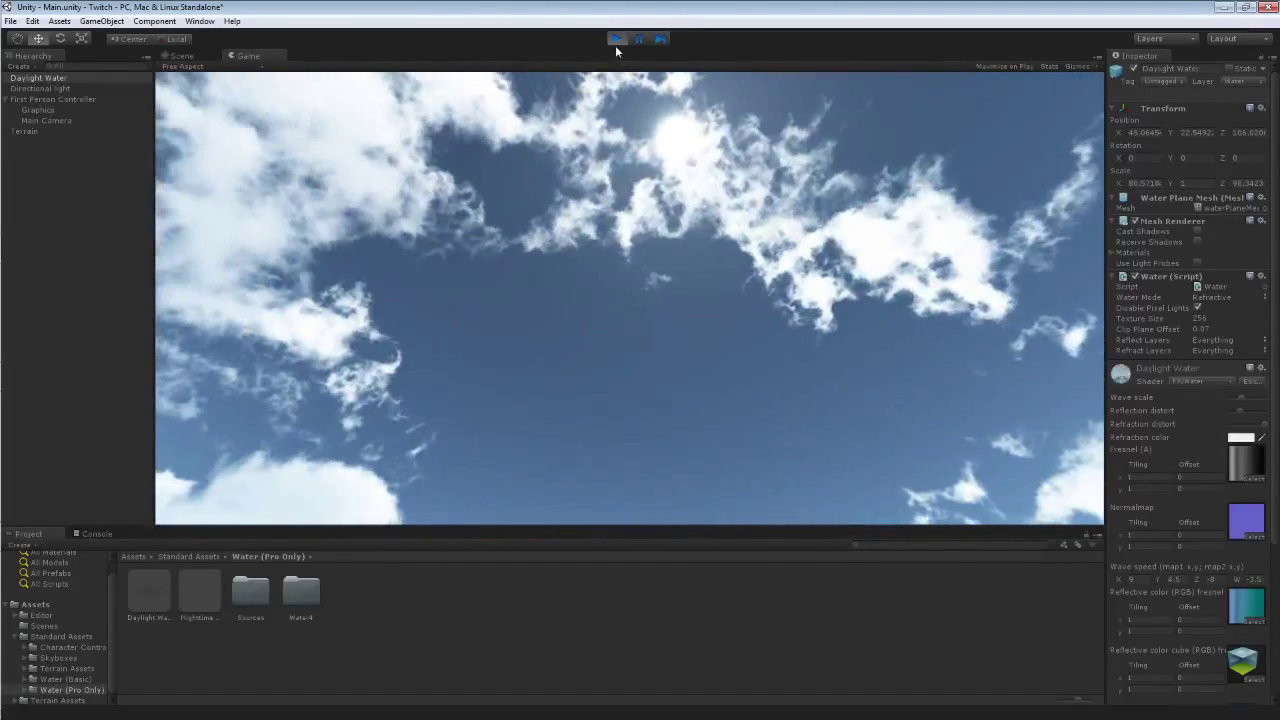
{"action": "left_click", "coordinate": [616, 39]}
- Lower the Daylight Water to a height of about 14.2 and lay a Nighttime Water plane scaled to about 83.4 by 60.7 along the shore
{"action": "left_click_drag", "start_coordinate": [454, 275], "coordinate": [694, 478], "text": "alt"}
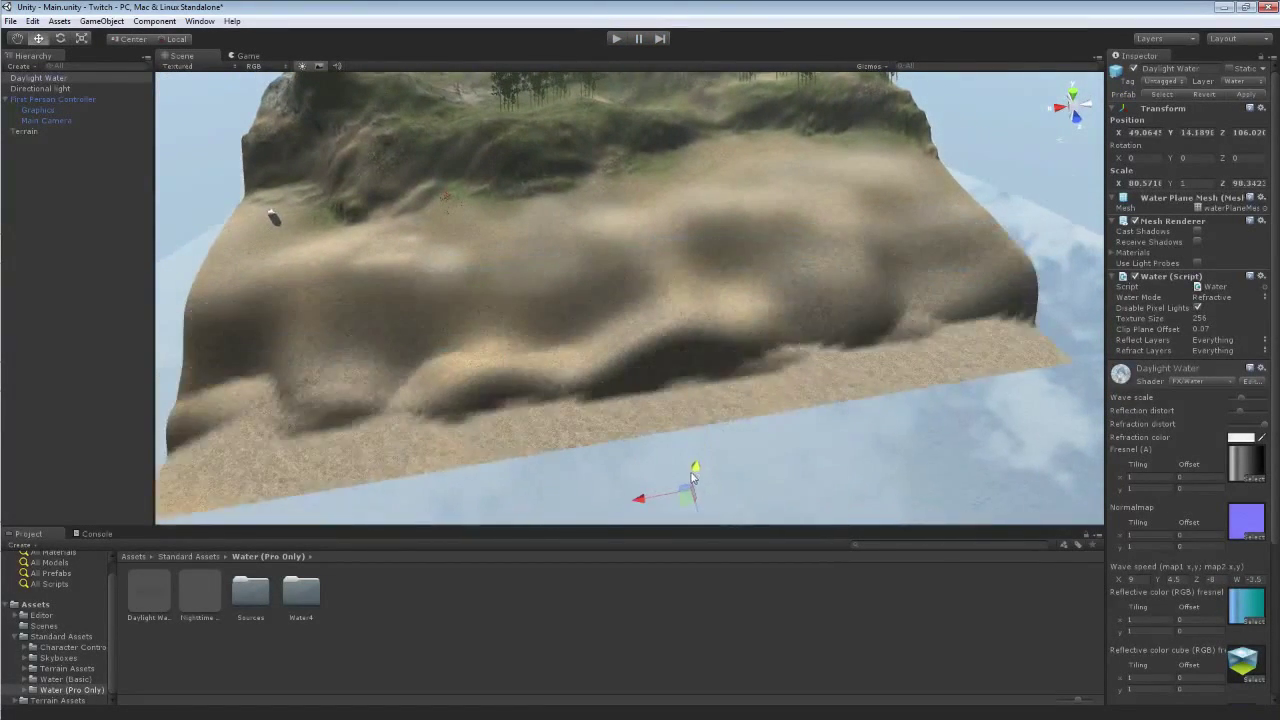
{"action": "left_click_drag", "start_coordinate": [200, 595], "coordinate": [249, 403]}
{"action": "left_click_drag", "start_coordinate": [416, 427], "coordinate": [403, 517]}
{"action": "left_click_drag", "start_coordinate": [368, 386], "coordinate": [330, 392]}
{"action": "left_click_drag", "start_coordinate": [416, 427], "coordinate": [806, 384]}
{"action": "key", "text": "w"}
{"action": "mouse_move", "coordinate": [840, 293]}
{"action": "left_mouse_down"}
{"action": "mouse_move", "coordinate": [825, 326]}
{"action": "mouse_move", "coordinate": [829, 312]}
{"action": "left_mouse_up"}
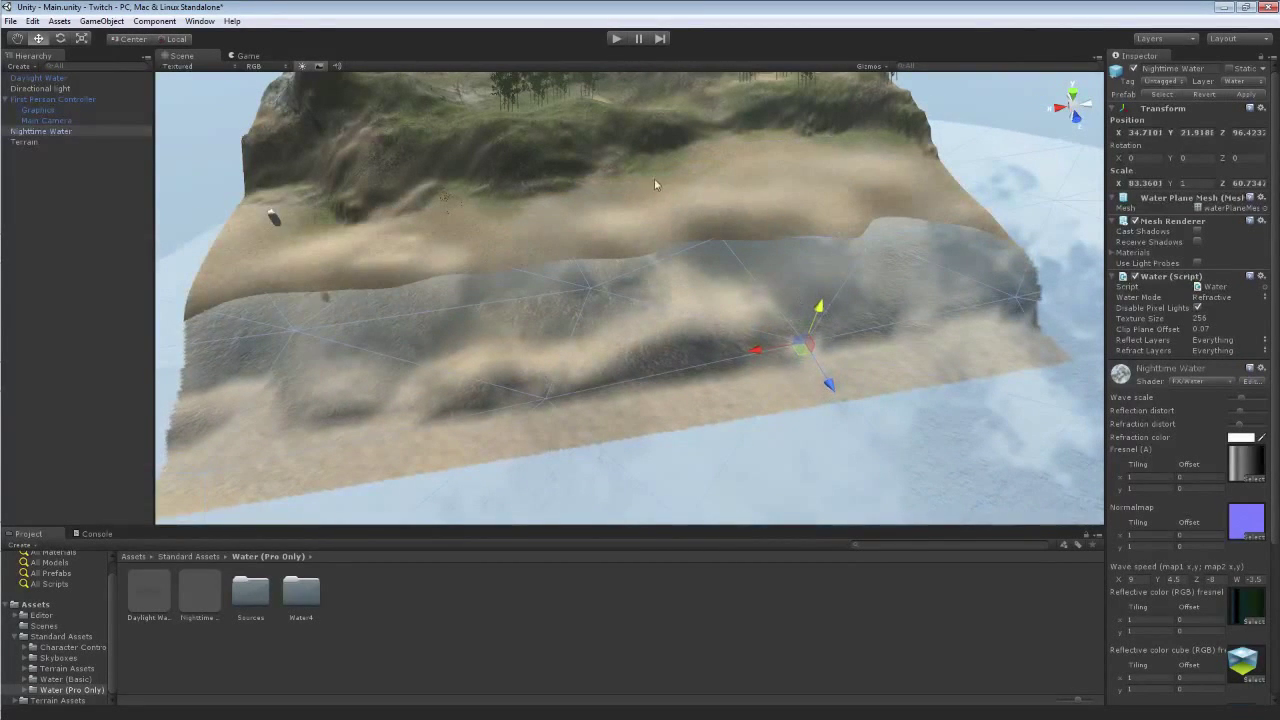
- In the Render Settings, try the nighttime water materials as the skybox, then assign Eerie Skybox
{"action": "left_click", "coordinate": [33, 21]}
{"action": "left_click", "coordinate": [72, 323]}
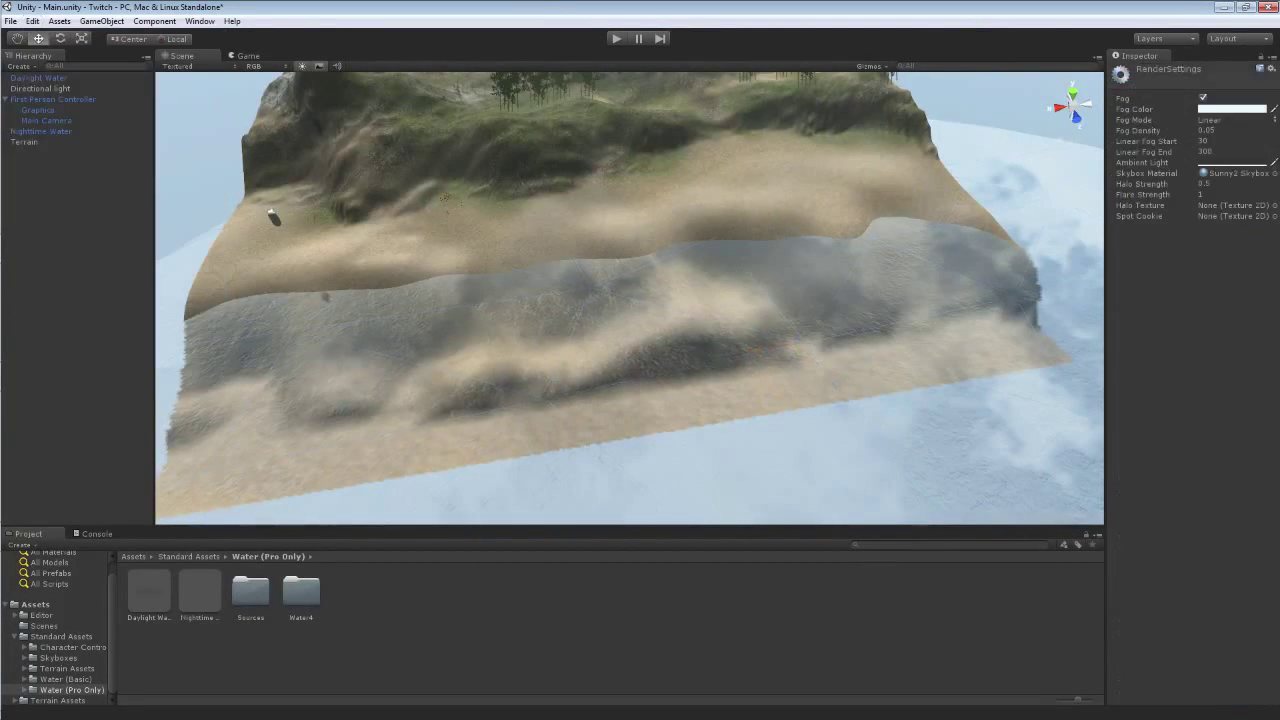
{"action": "left_click", "coordinate": [1275, 173]}
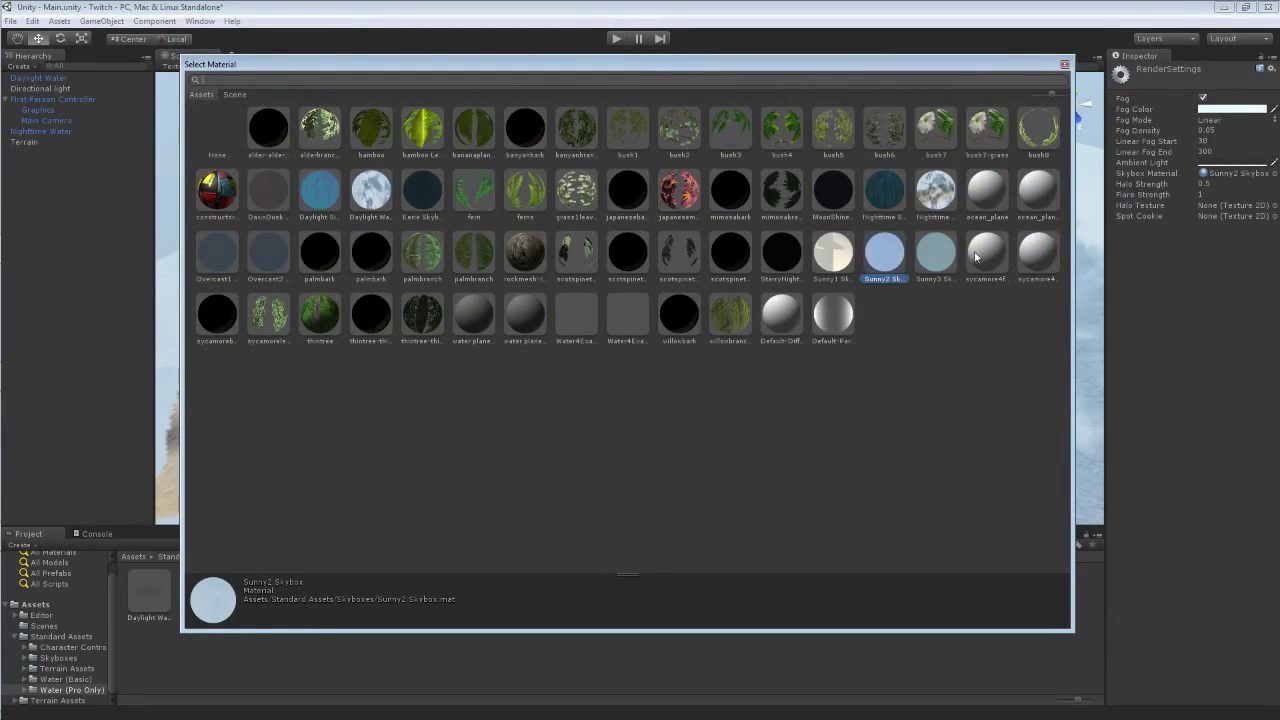
{"action": "double_click", "coordinate": [884, 188]}
{"action": "left_click_drag", "start_coordinate": [884, 184], "coordinate": [1067, 108], "text": "alt"}
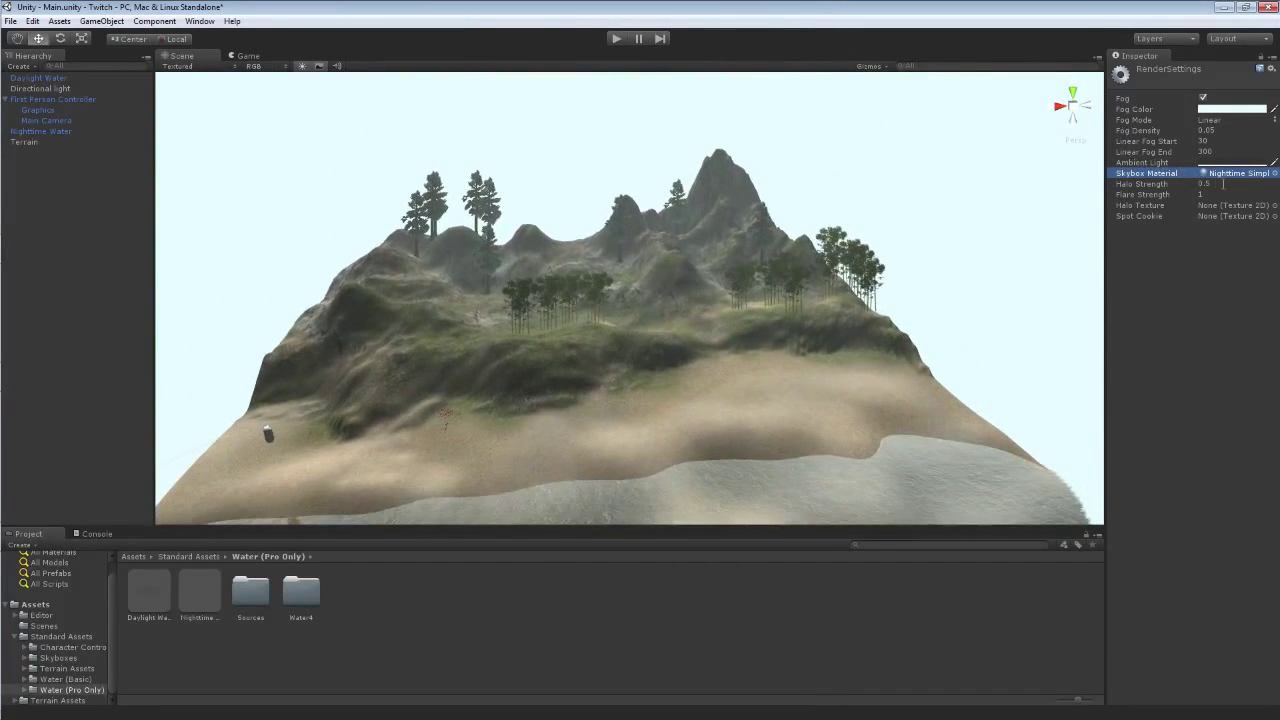
{"action": "left_click", "coordinate": [1274, 173]}
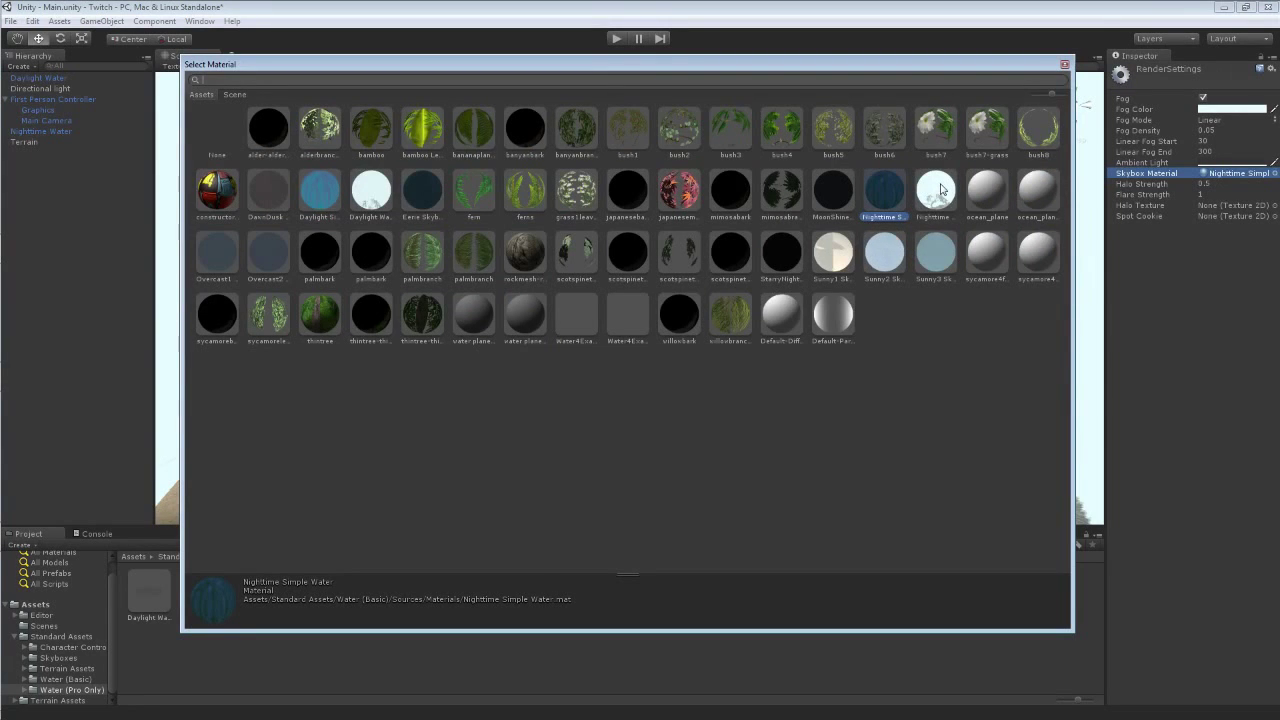
{"action": "double_click", "coordinate": [940, 189]}
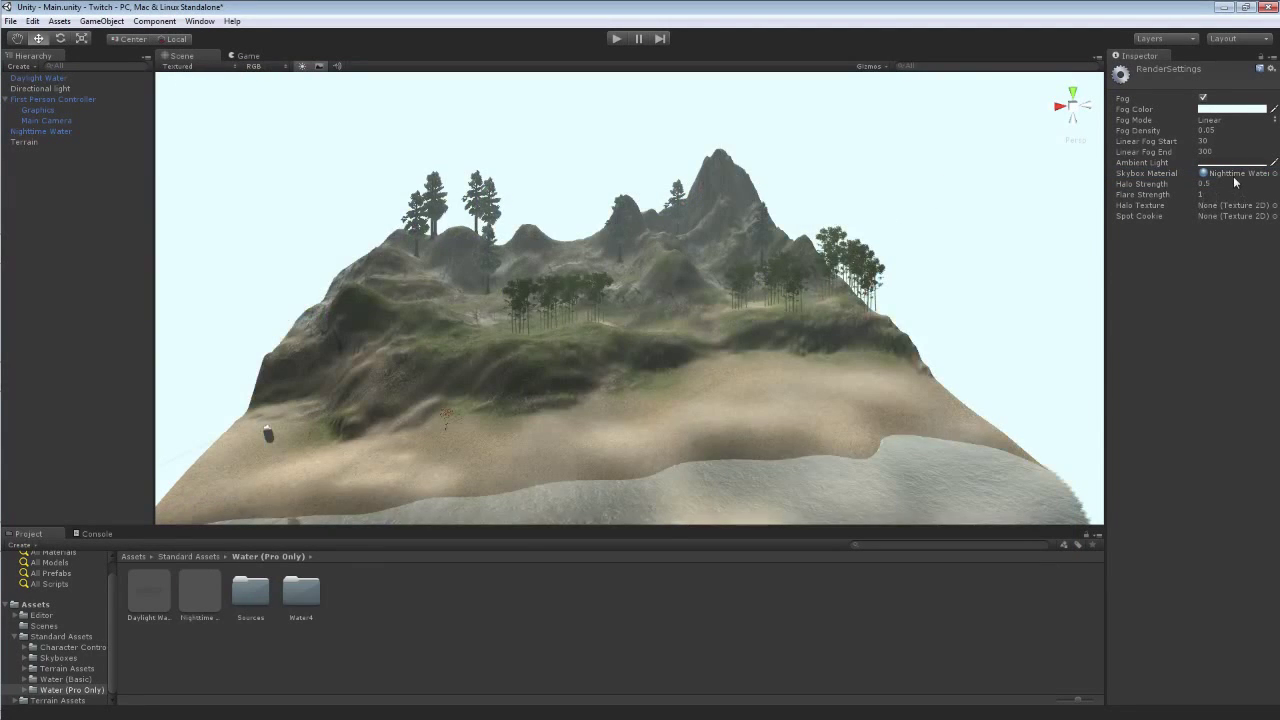
{"action": "left_click", "coordinate": [1274, 173]}
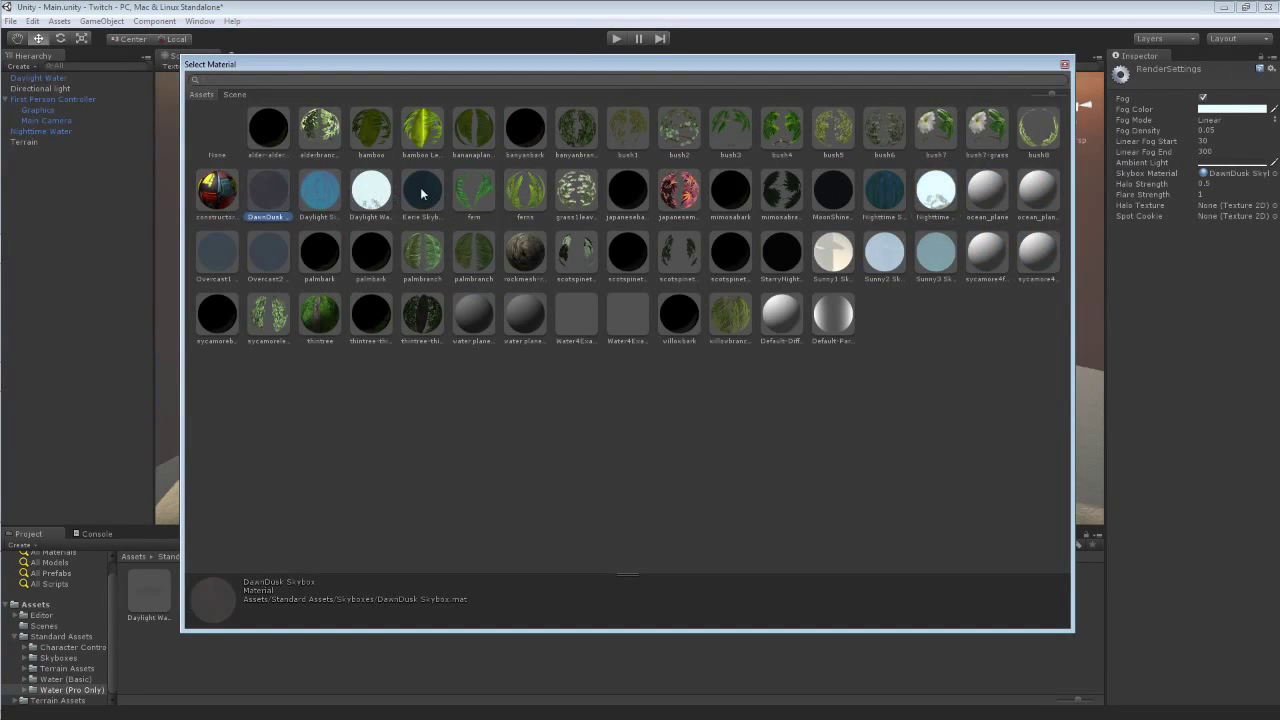
{"action": "double_click", "coordinate": [420, 193]}
{"action": "left_click_drag", "start_coordinate": [418, 186], "coordinate": [479, 146], "text": "alt"}
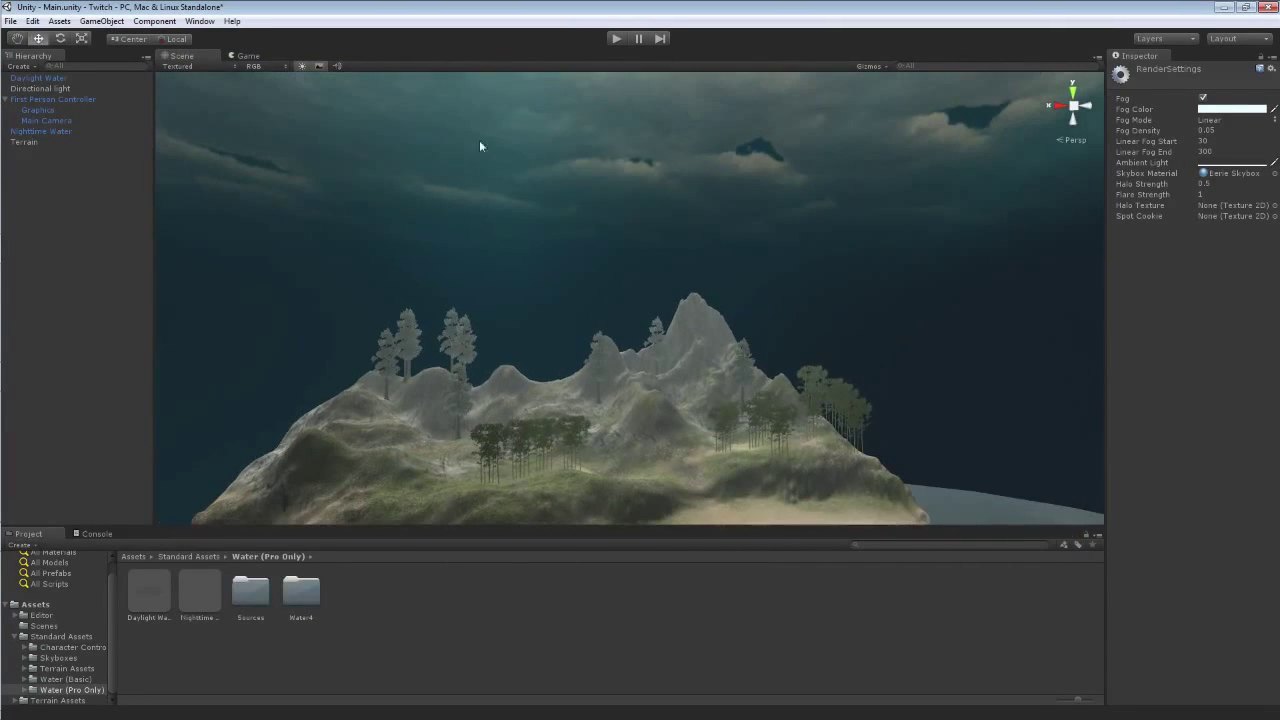
- Run the scene and walk around the terrain to check the Eerie skybox and its reflection in the water
{"action": "left_click", "coordinate": [617, 38]}
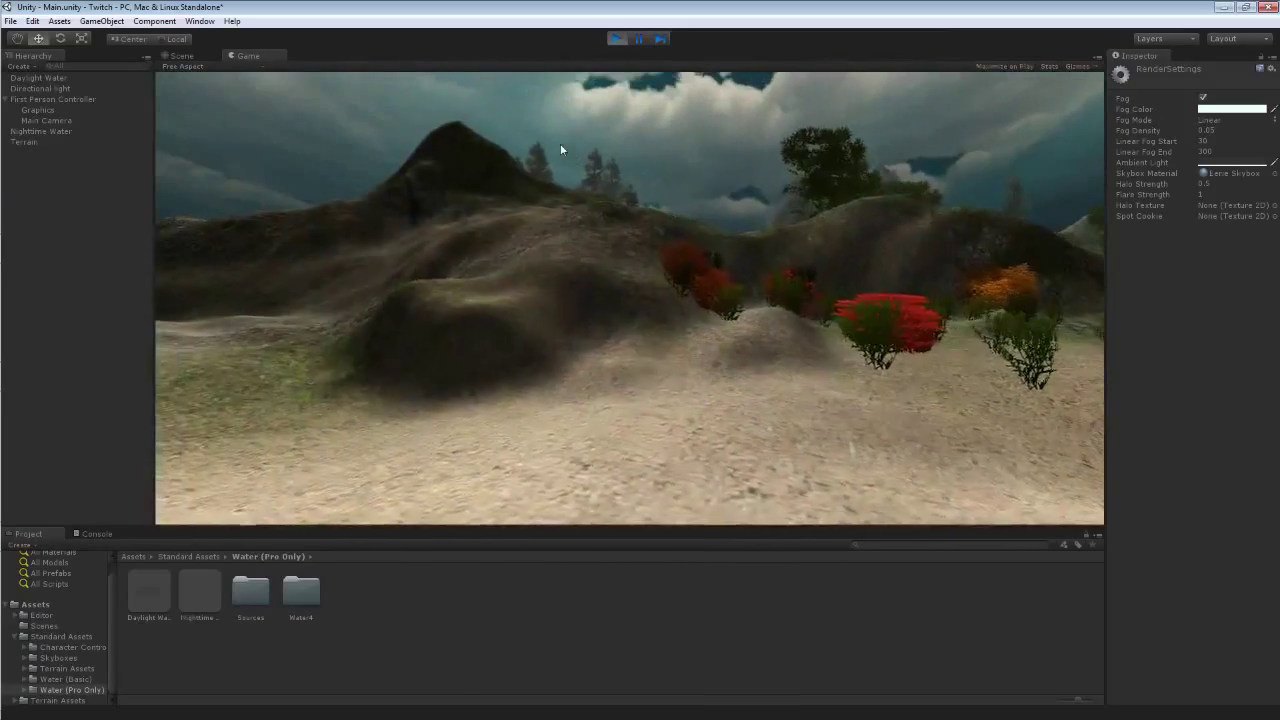
{"action": "key", "text": "w"}
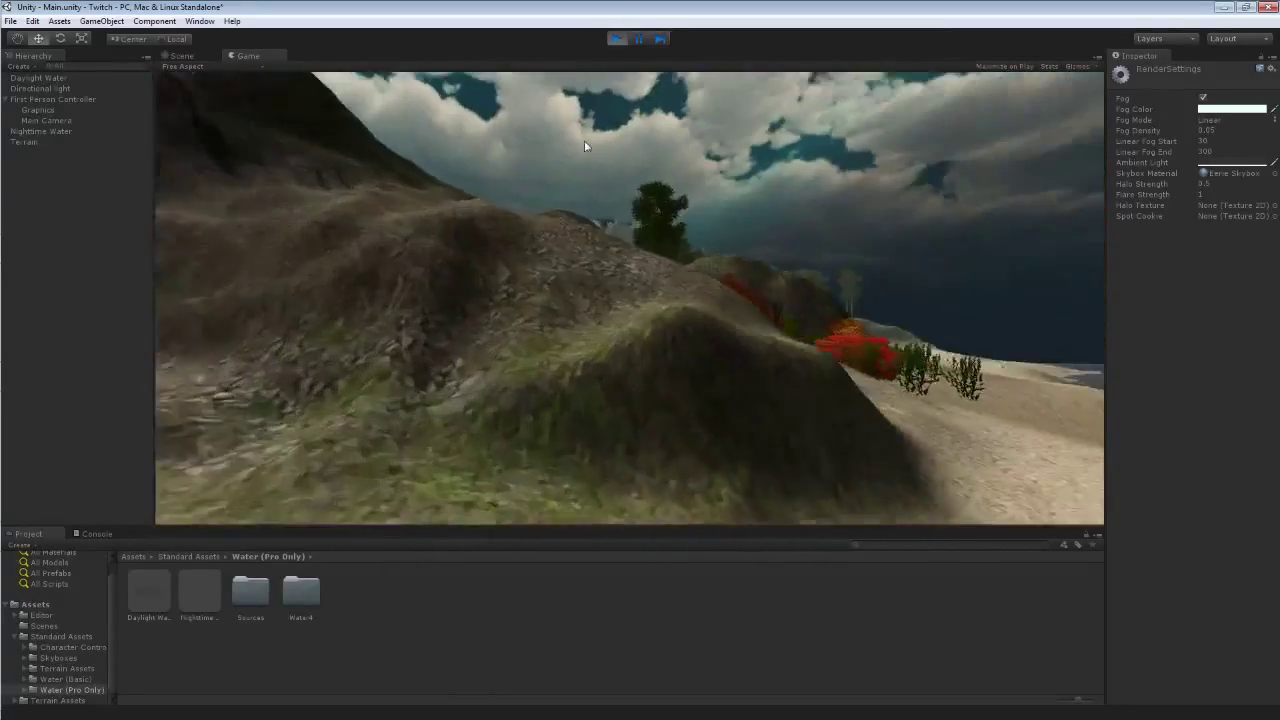
{"action": "key", "text": "w"}
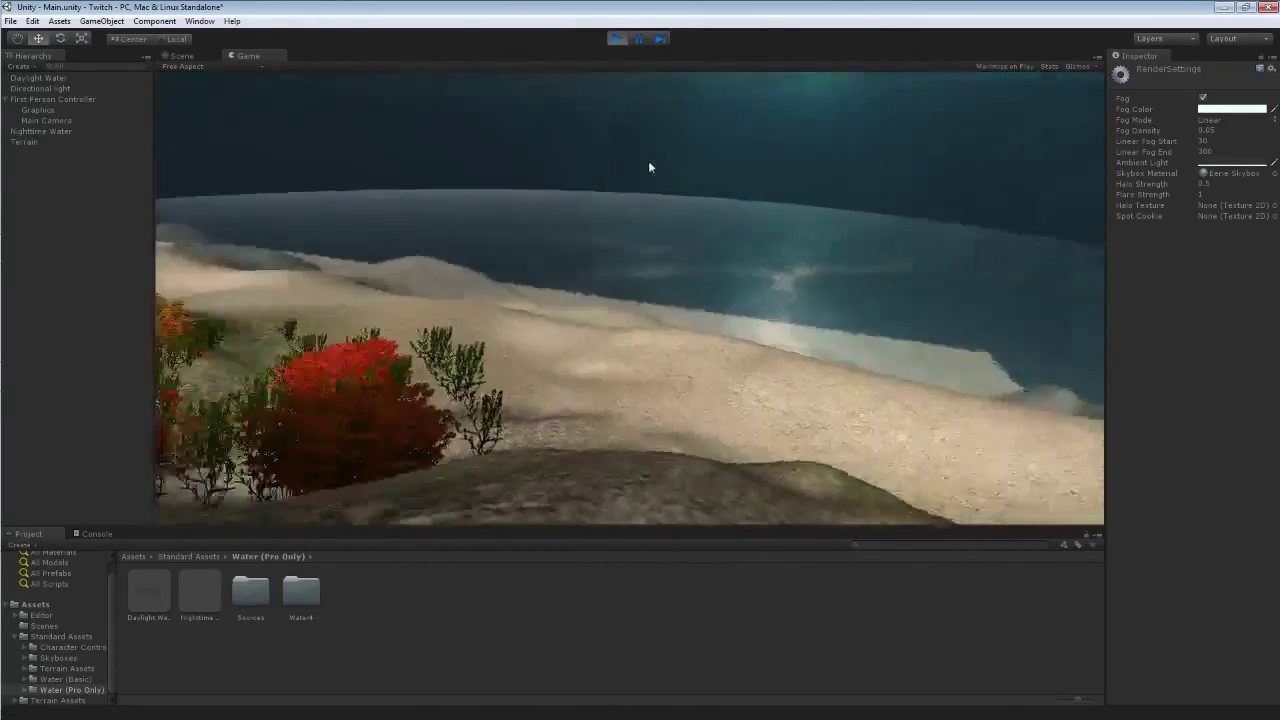
{"action": "key", "text": "w"}
{"action": "key", "text": "w"}
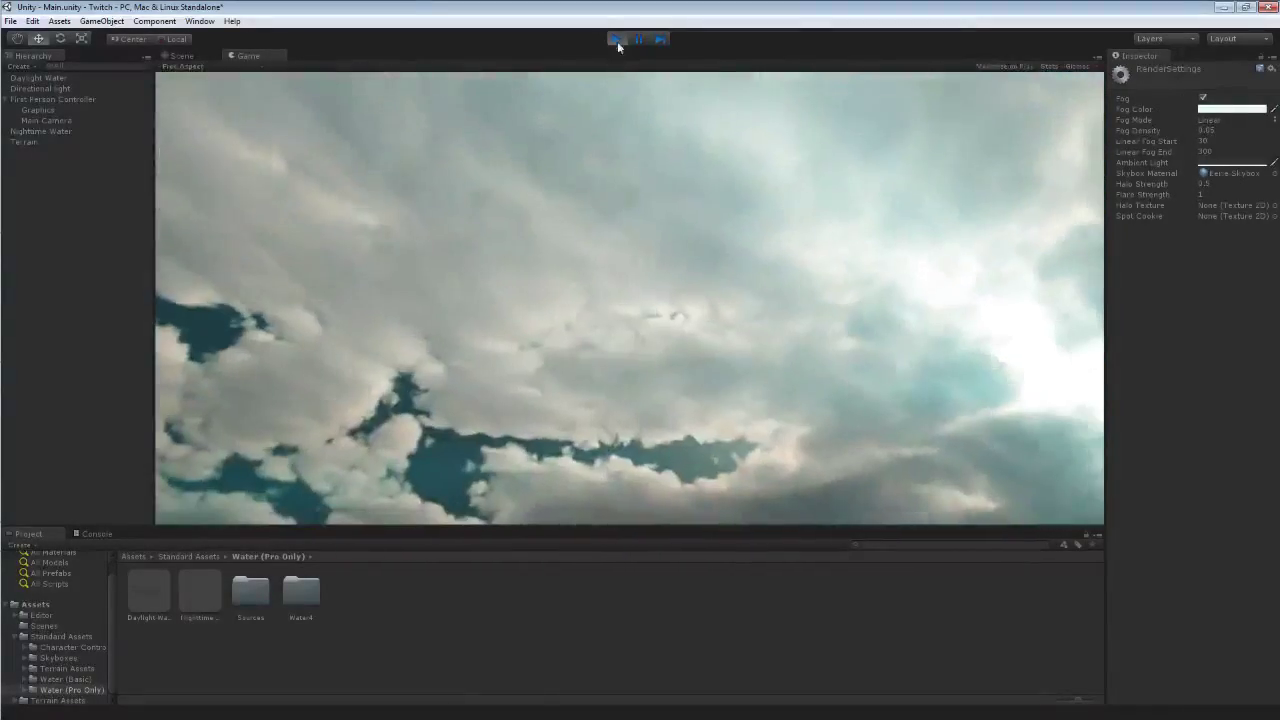
{"action": "left_click", "coordinate": [617, 42]}
- Delete the Nighttime Water plane from the shore
{"action": "right_click_drag", "start_coordinate": [600, 208], "coordinate": [697, 310]}
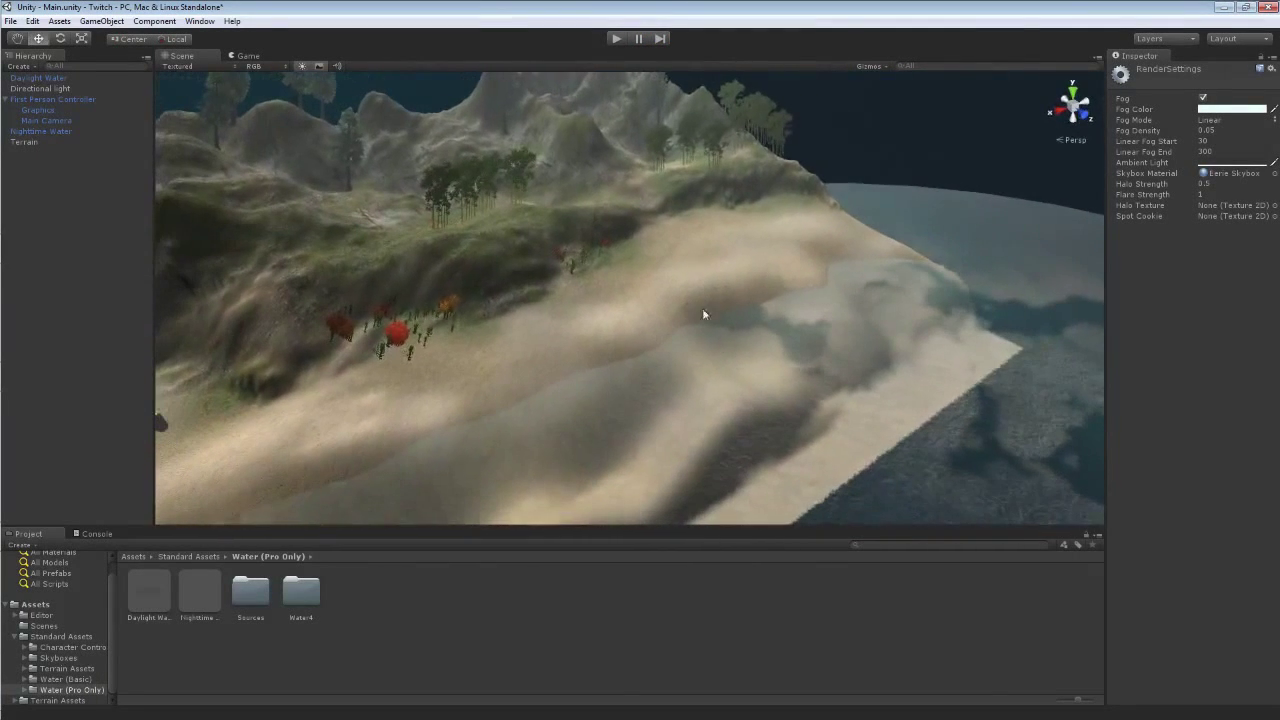
{"action": "left_click", "coordinate": [716, 359]}
{"action": "key", "text": "Delete"}
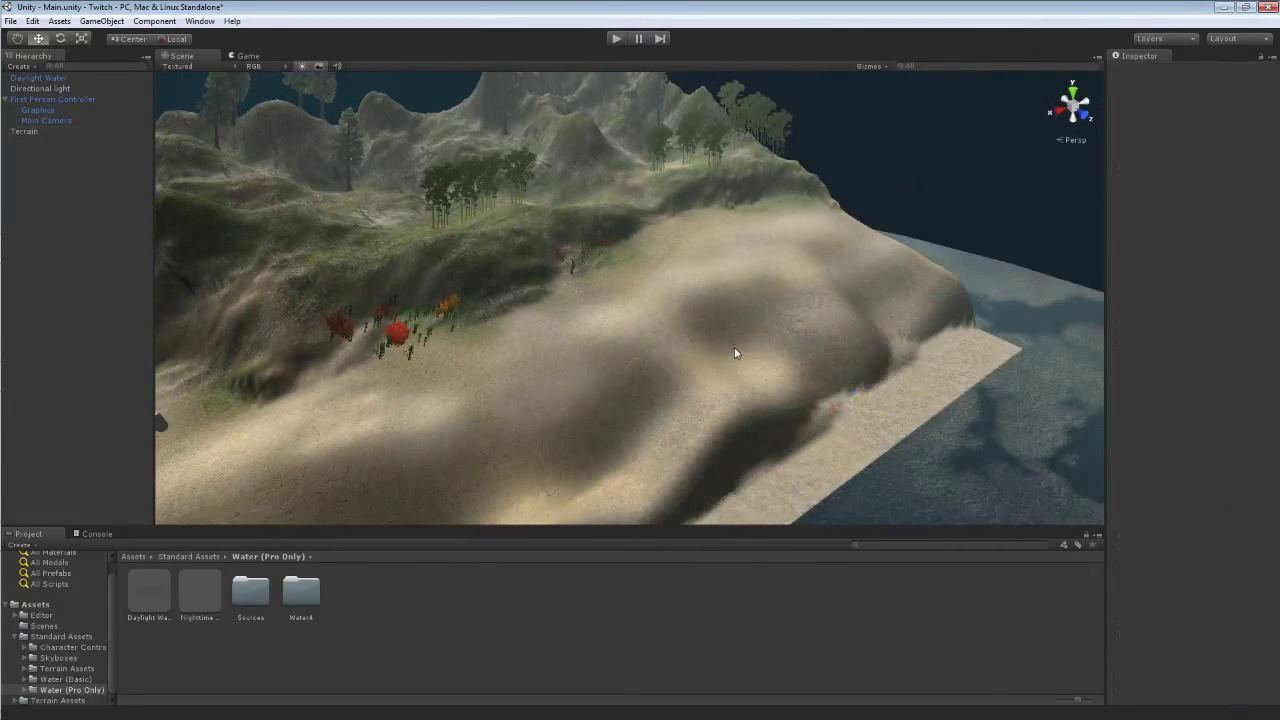
- Raise the Daylight Water plane to a height of about 22 so it covers the lower beach
{"action": "left_click", "coordinate": [908, 484]}
{"action": "key", "text": "f"}
{"action": "left_click_drag", "start_coordinate": [828, 418], "coordinate": [847, 389]}
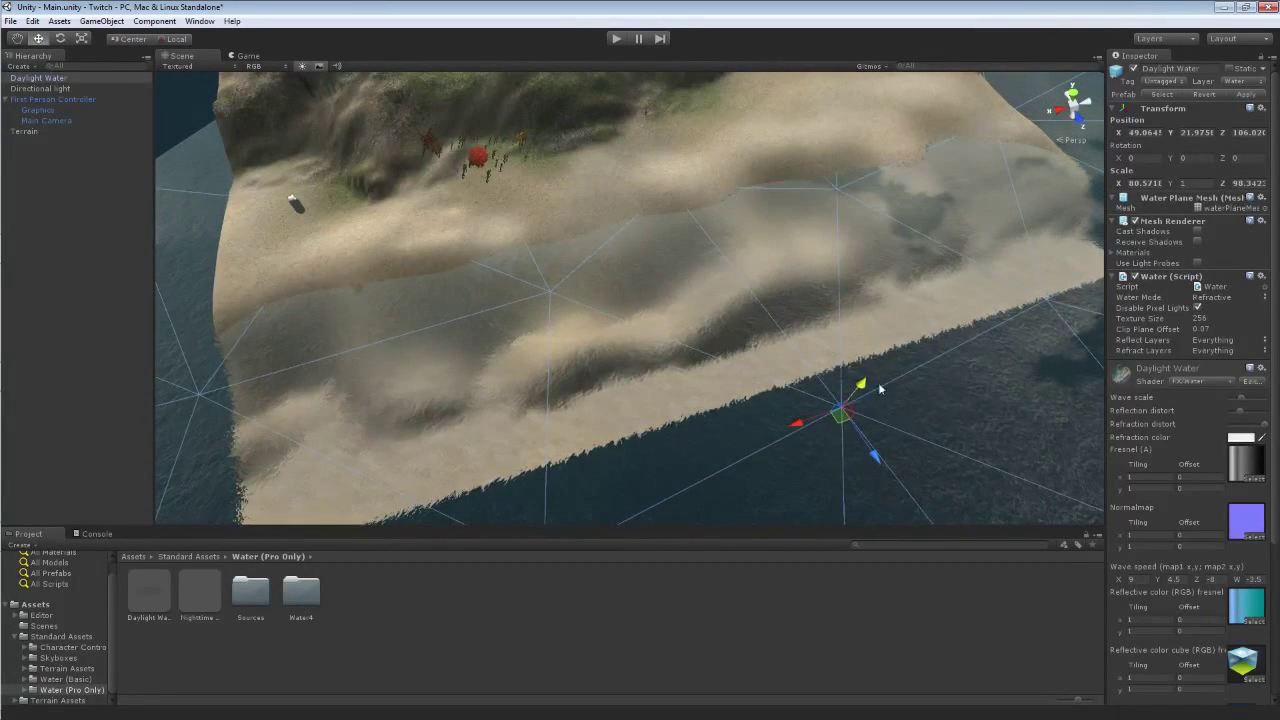
{"action": "right_click_drag", "start_coordinate": [681, 359], "coordinate": [710, 314]}
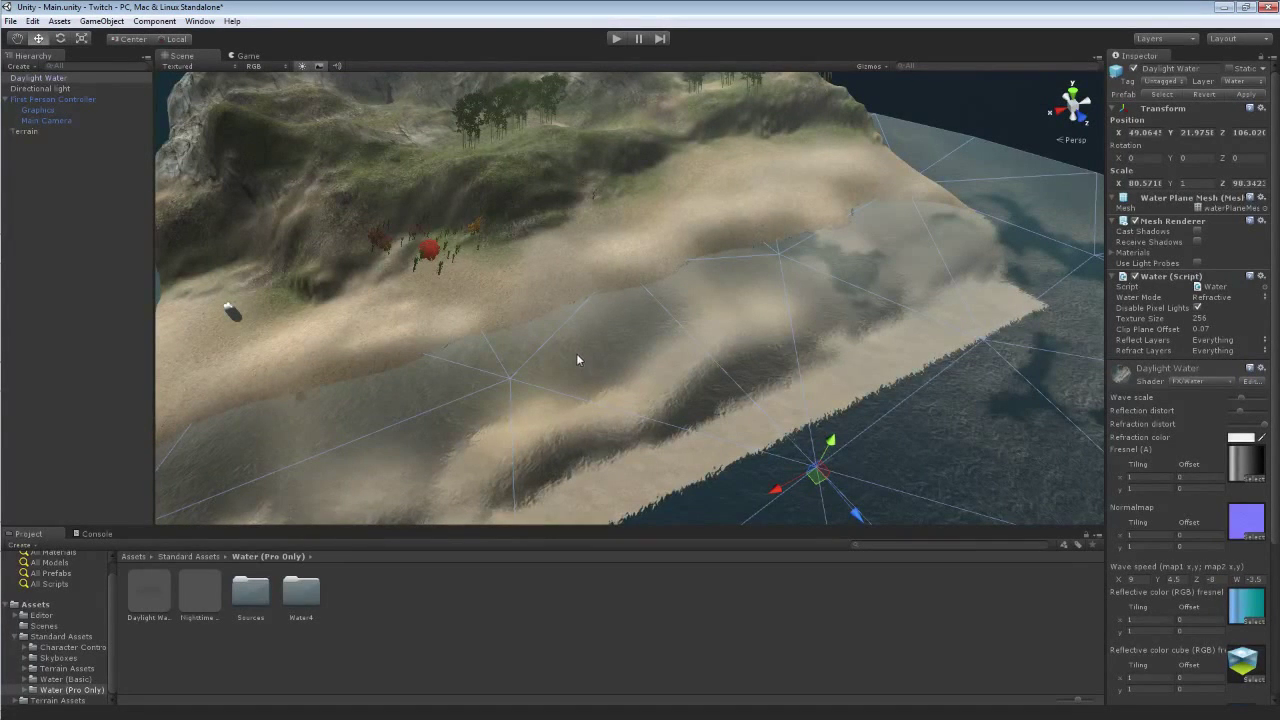
- In the Render Settings, assign Sunny2 Skybox as the scene's skybox material
{"action": "left_click", "coordinate": [60, 21]}
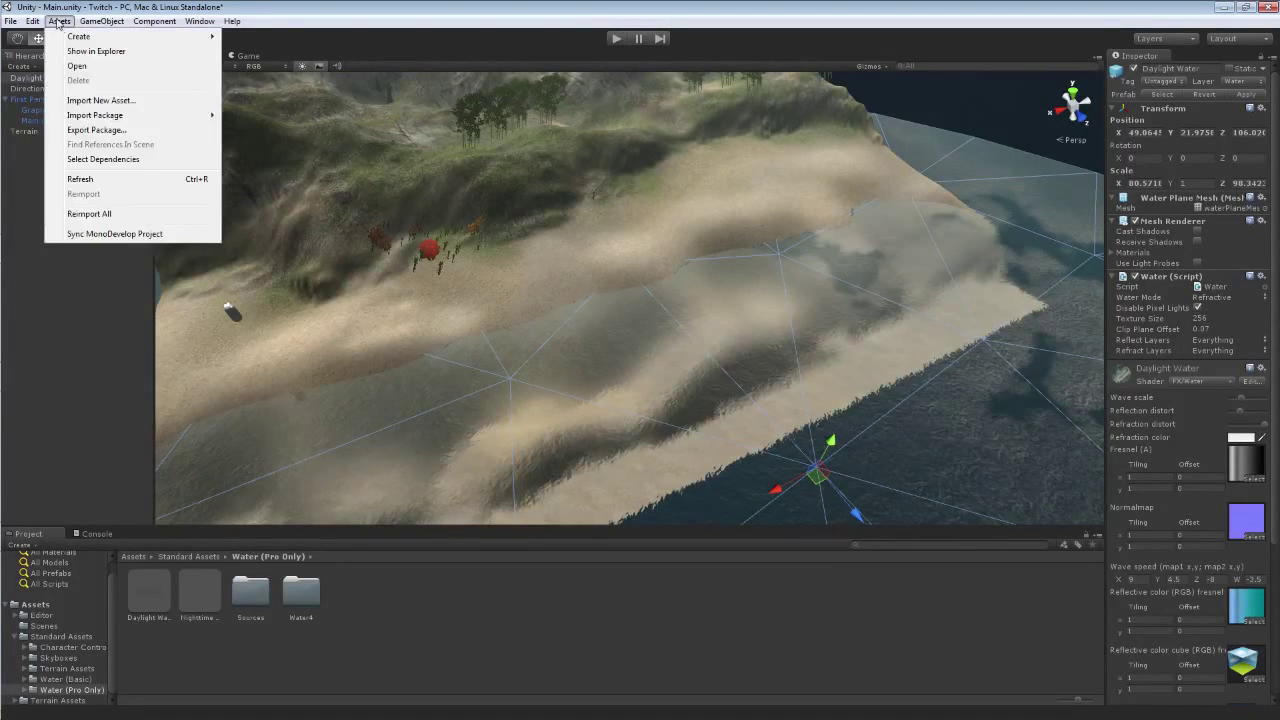
{"action": "mouse_move", "coordinate": [36, 22]}
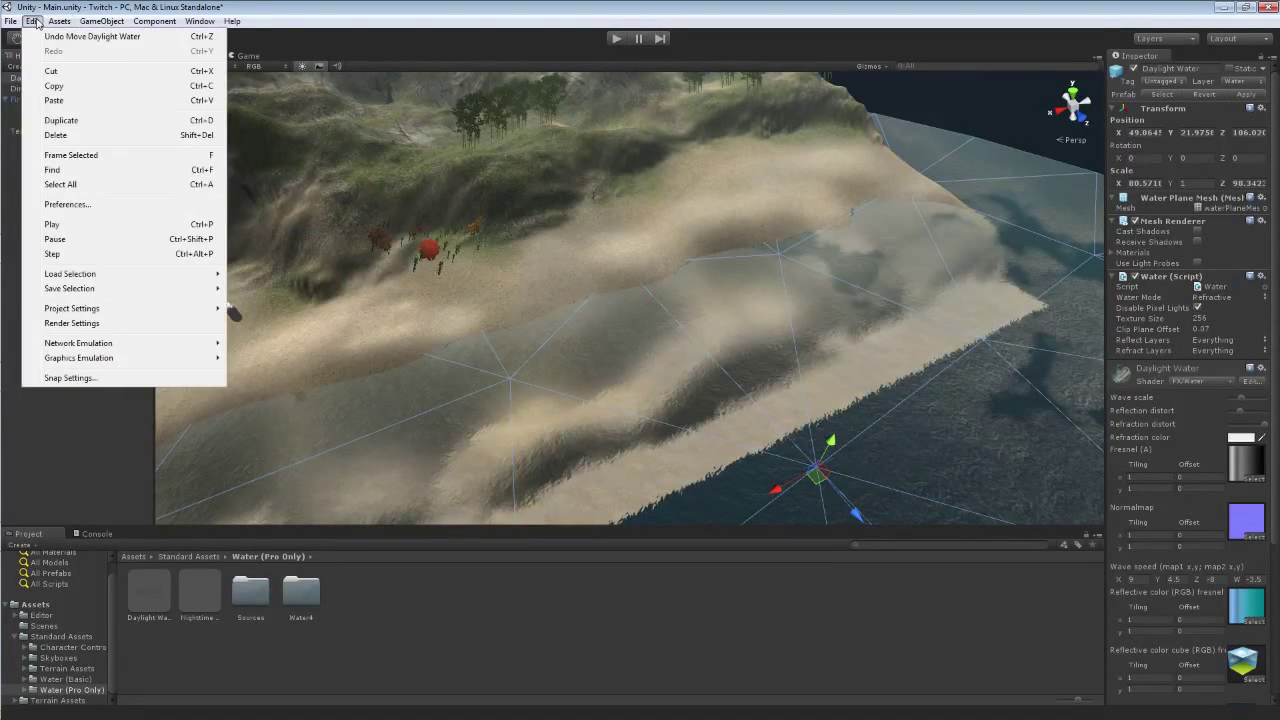
{"action": "left_click", "coordinate": [82, 326]}
{"action": "left_click", "coordinate": [1274, 174]}
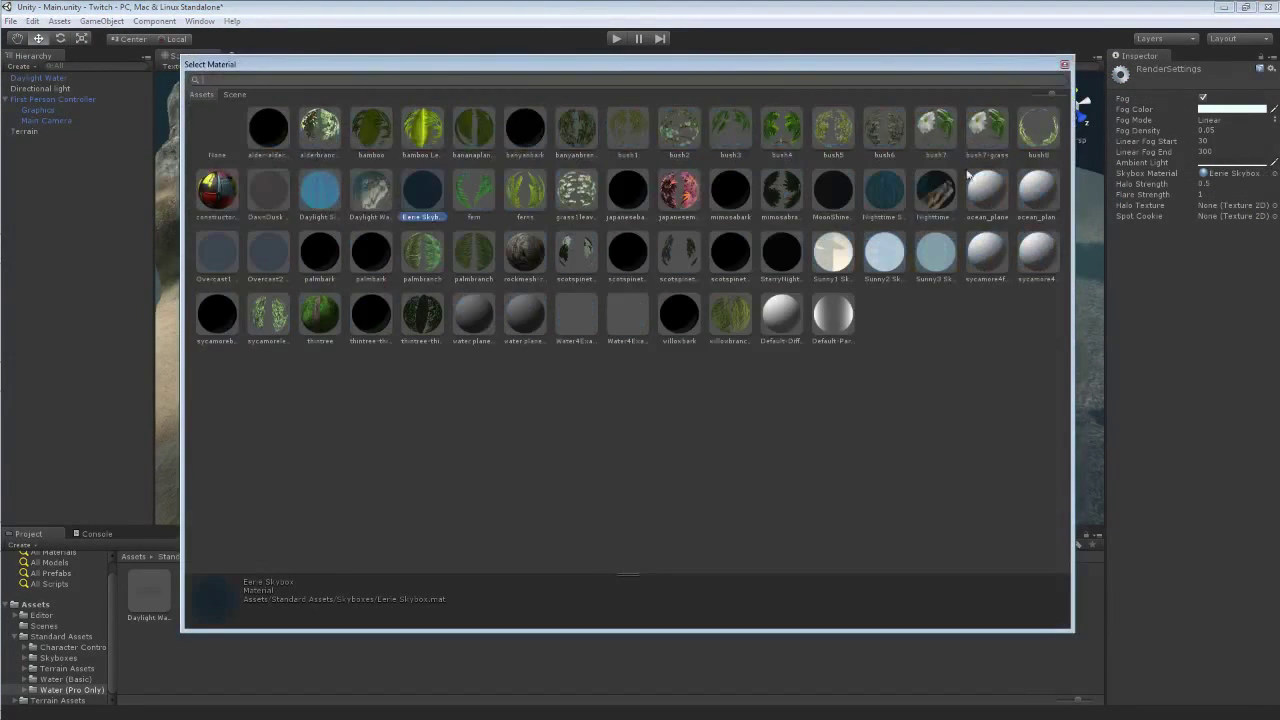
{"action": "double_click", "coordinate": [884, 258]}
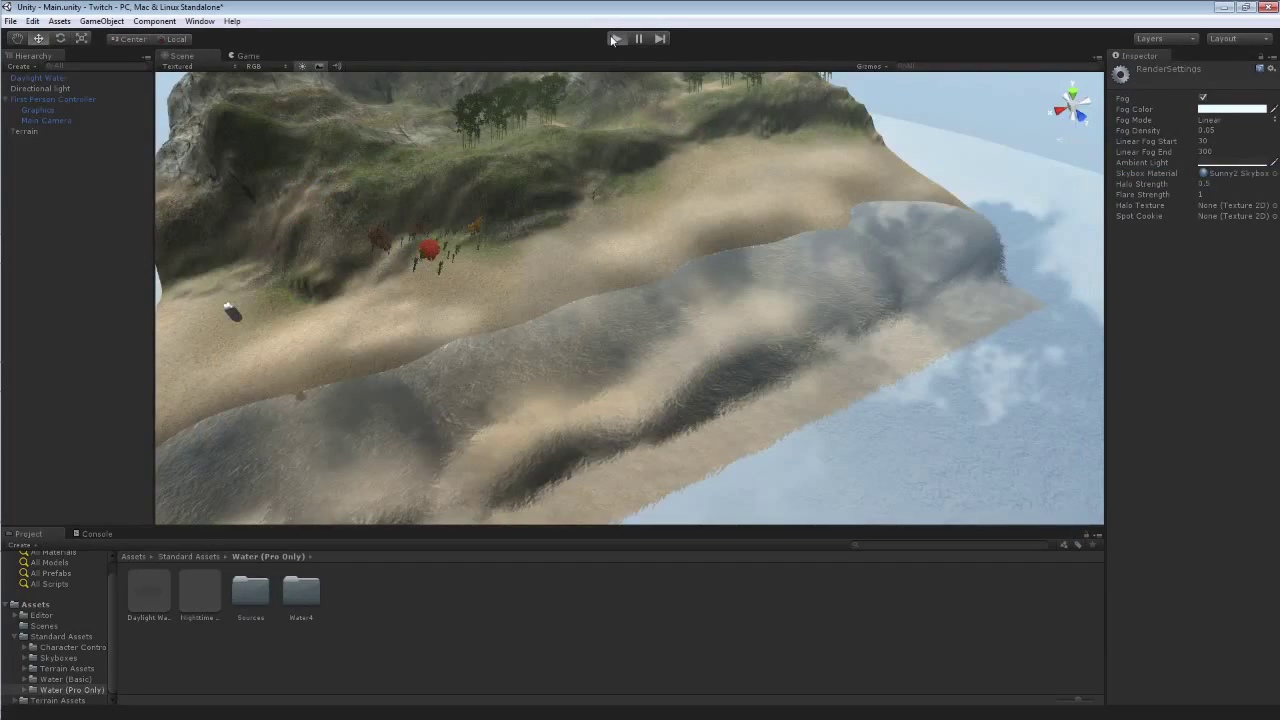
- Run the scene and walk around the terrain to check the Sunny2 sky, then stop it
{"action": "left_click", "coordinate": [614, 40]}
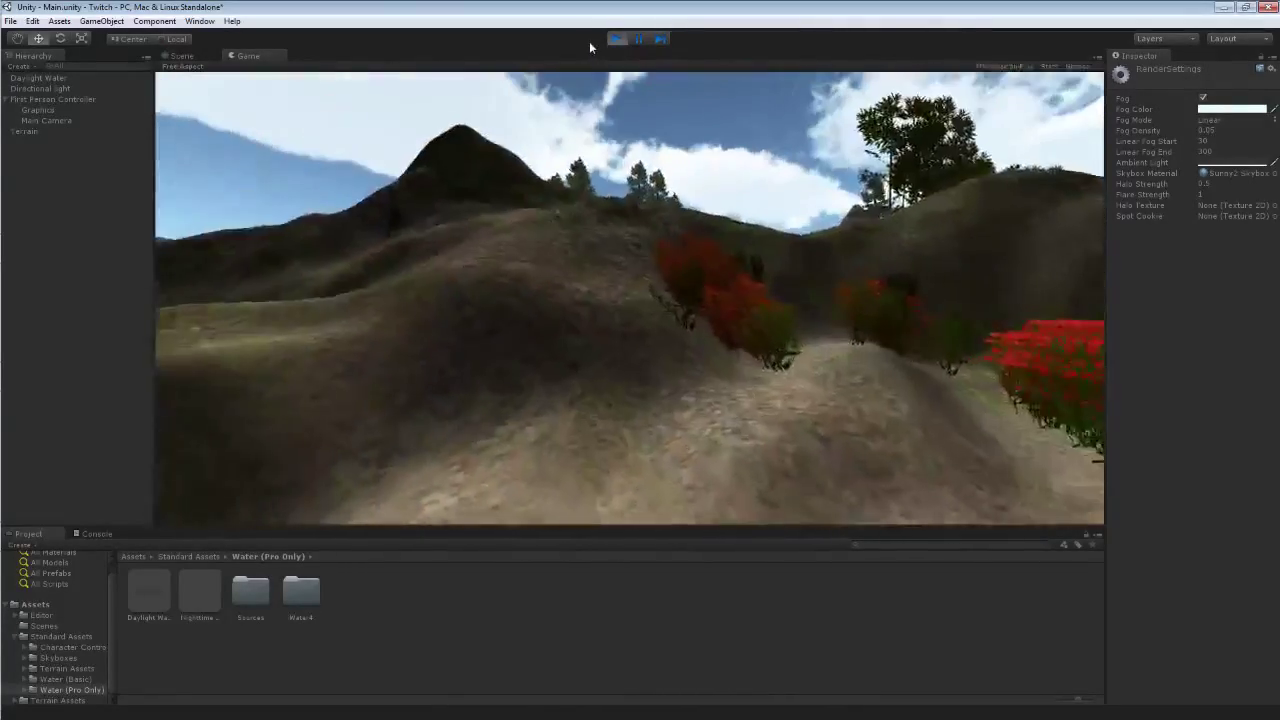
{"action": "key", "text": "s"}
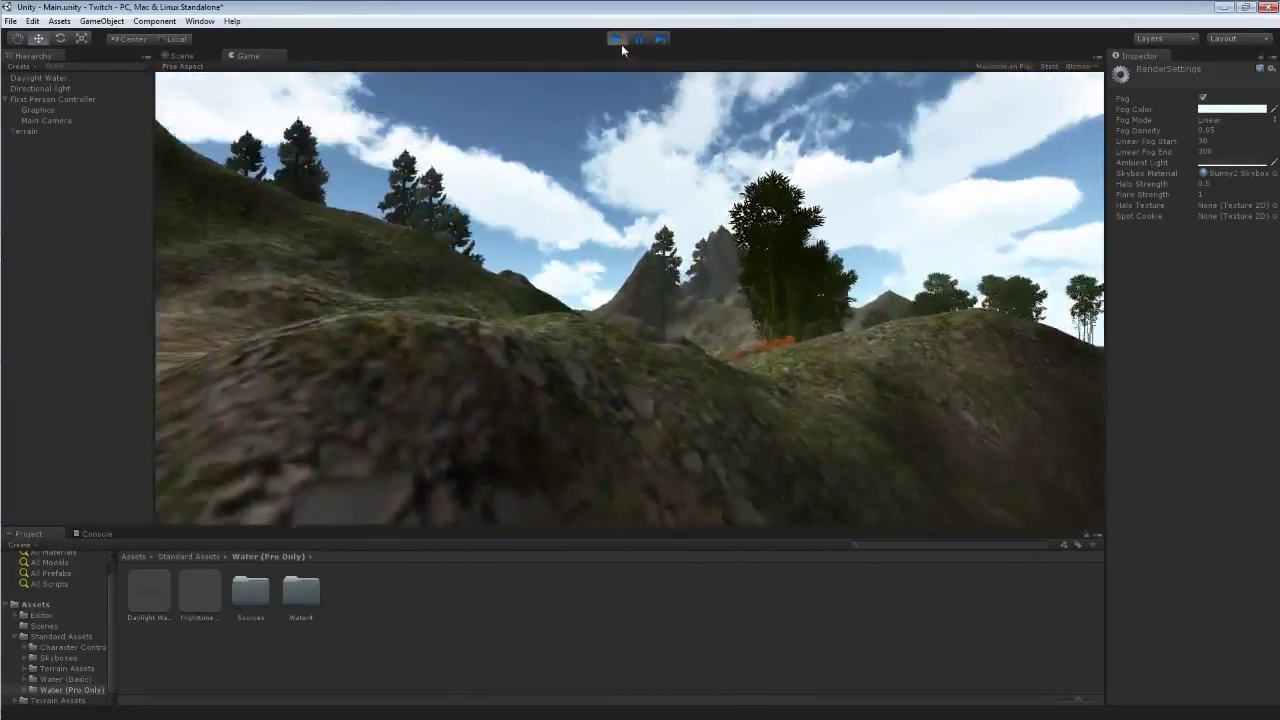
{"action": "left_click", "coordinate": [618, 40]}
- Review all the shader and texture settings of the Daylight Water prefab
{"action": "left_click", "coordinate": [152, 594]}
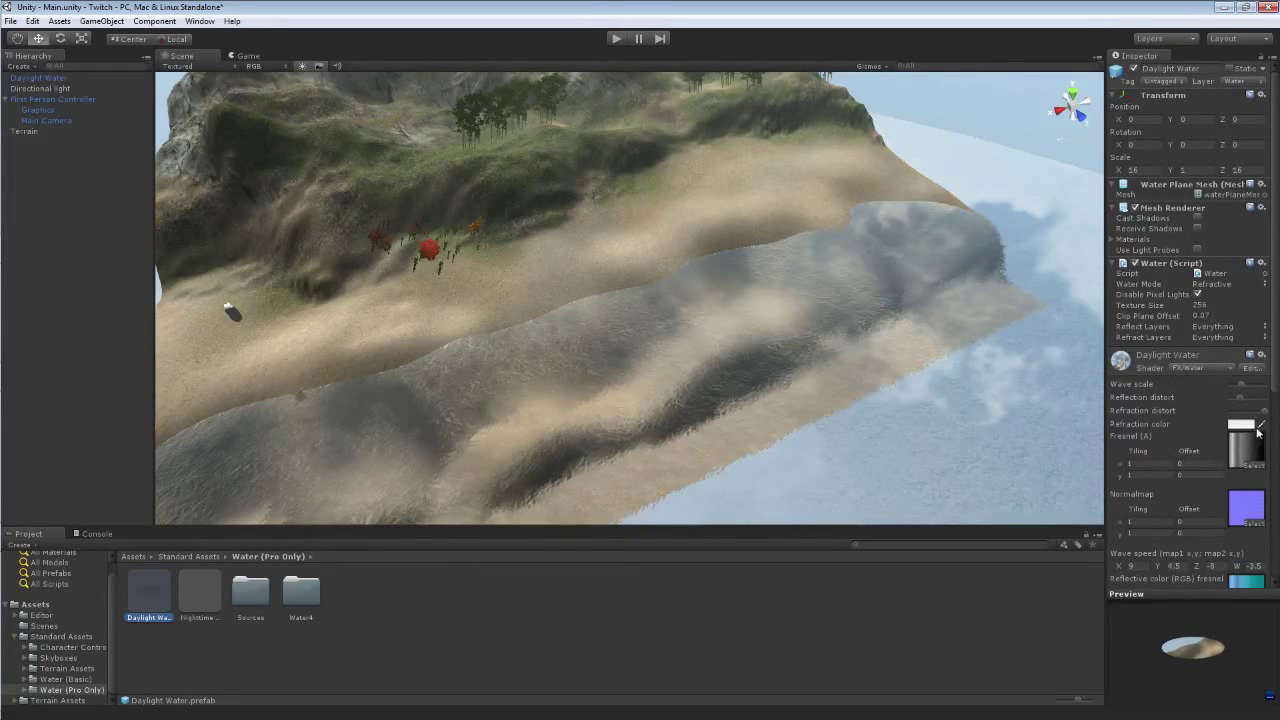
{"action": "left_click_drag", "start_coordinate": [1266, 192], "coordinate": [1276, 382]}
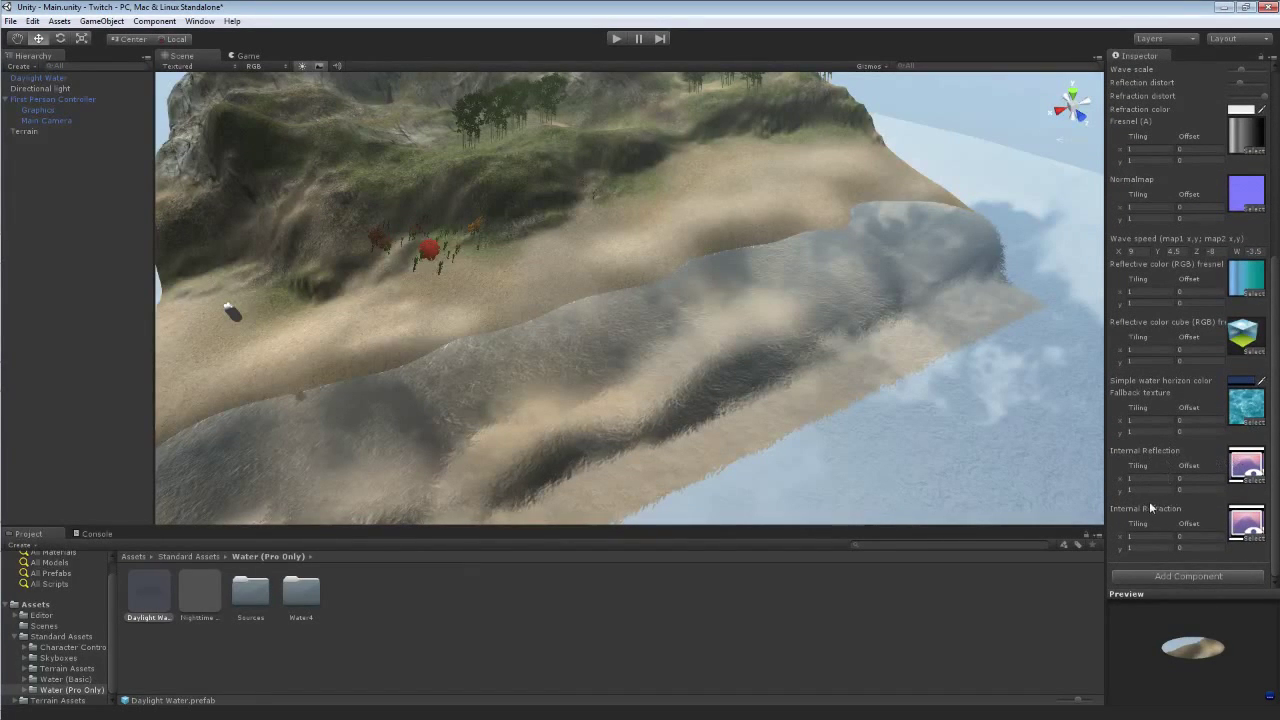
{"action": "left_click_drag", "start_coordinate": [1278, 376], "coordinate": [1271, 180]}
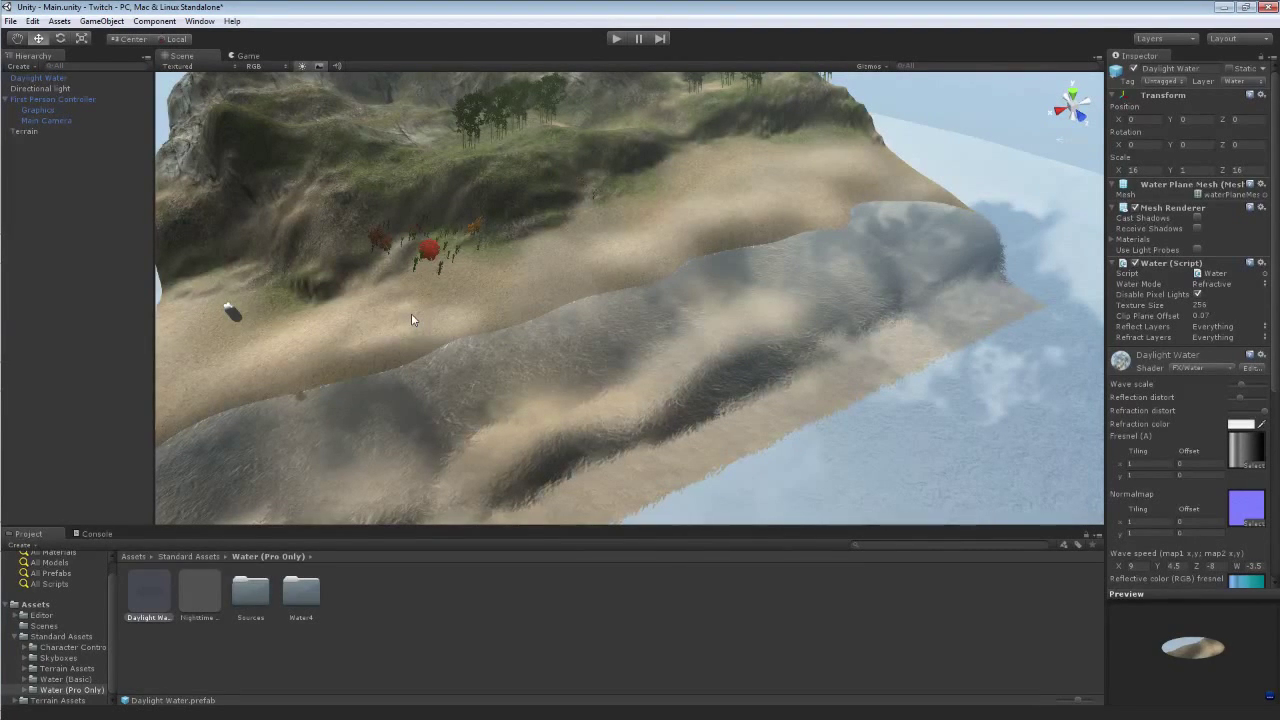
- Show the rendering statistics in the game view, run the scene briefly to read them, and hide them again
{"action": "left_click", "coordinate": [245, 57]}
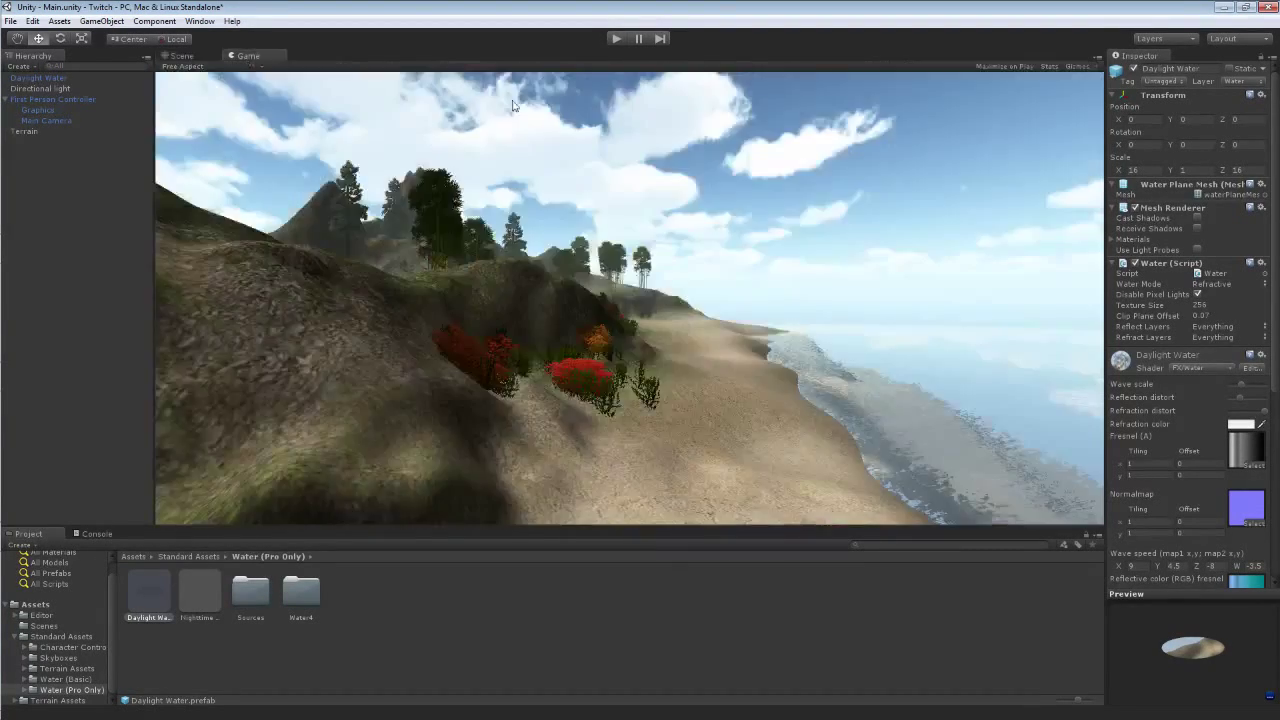
{"action": "left_click", "coordinate": [1048, 66]}
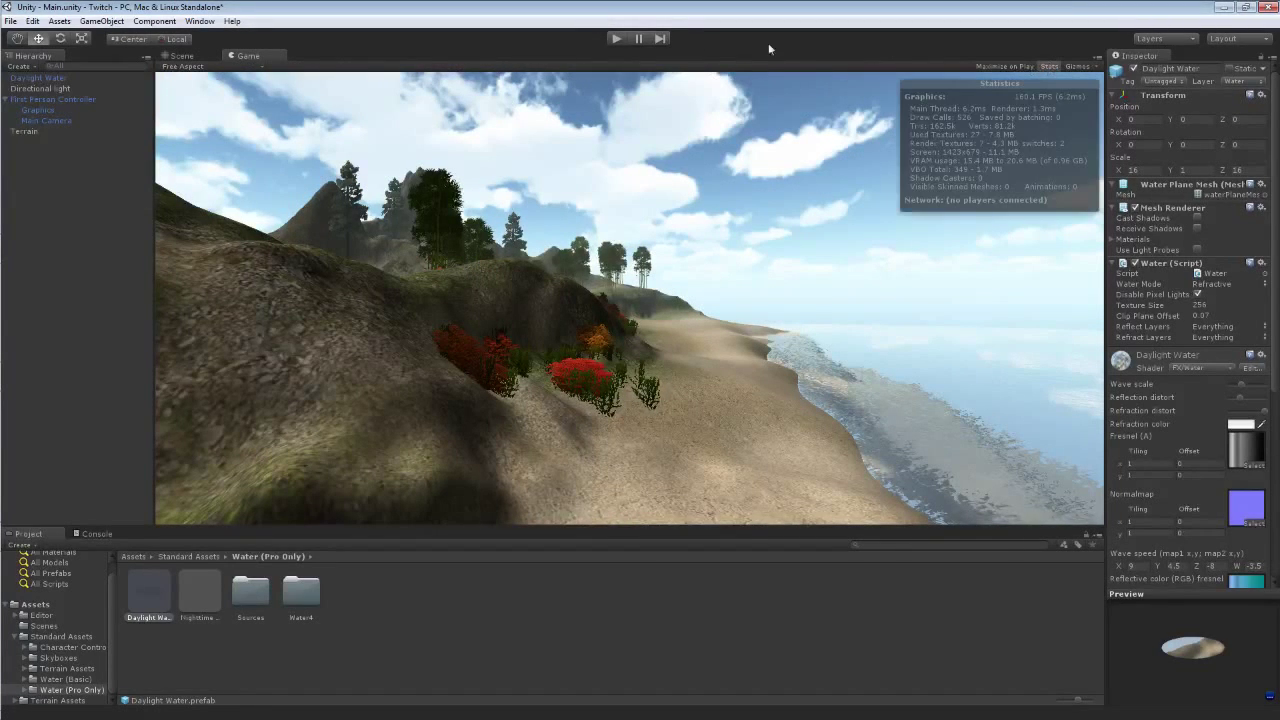
{"action": "left_click", "coordinate": [613, 39]}
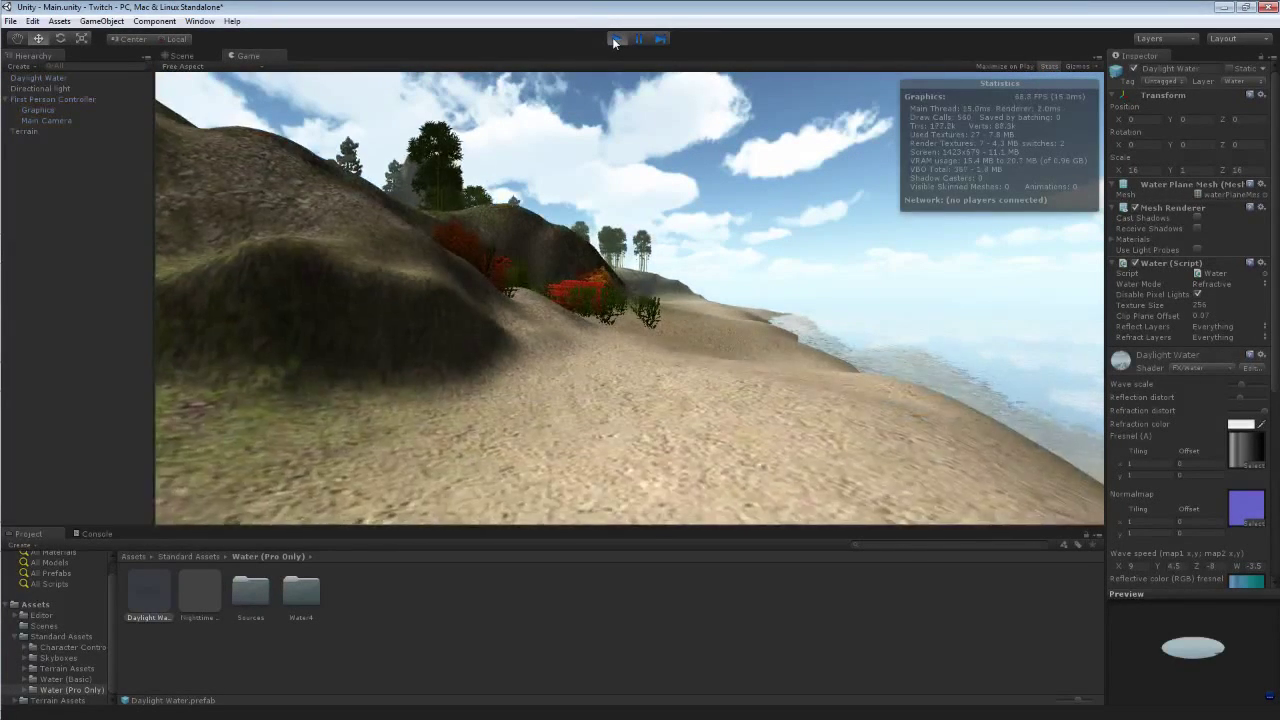
{"action": "key", "text": "w"}
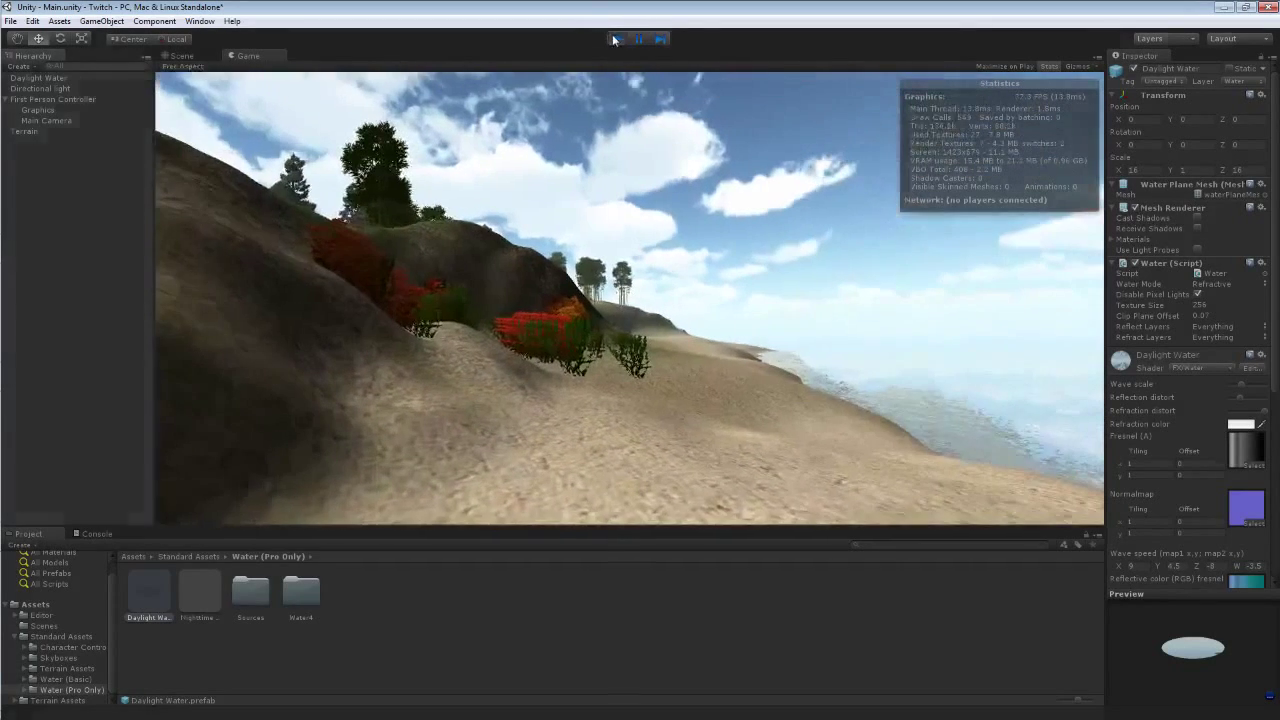
{"action": "left_click", "coordinate": [615, 38]}
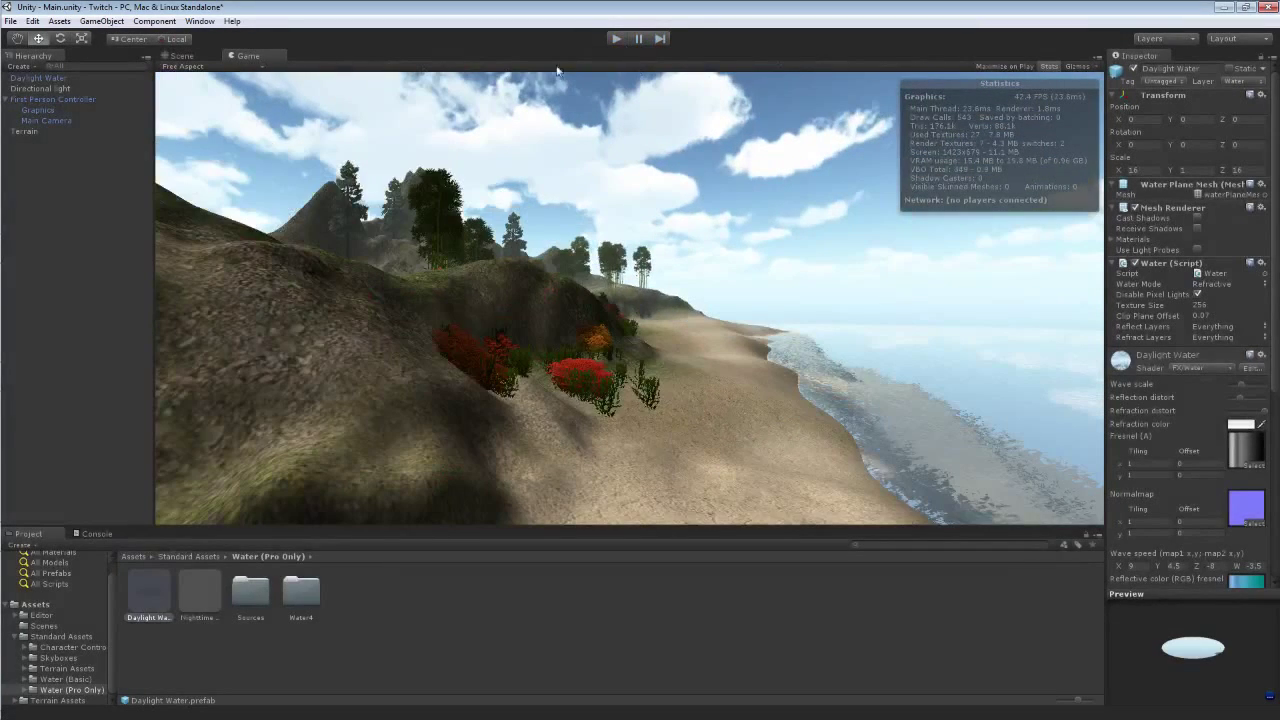
{"action": "left_click", "coordinate": [1049, 65]}
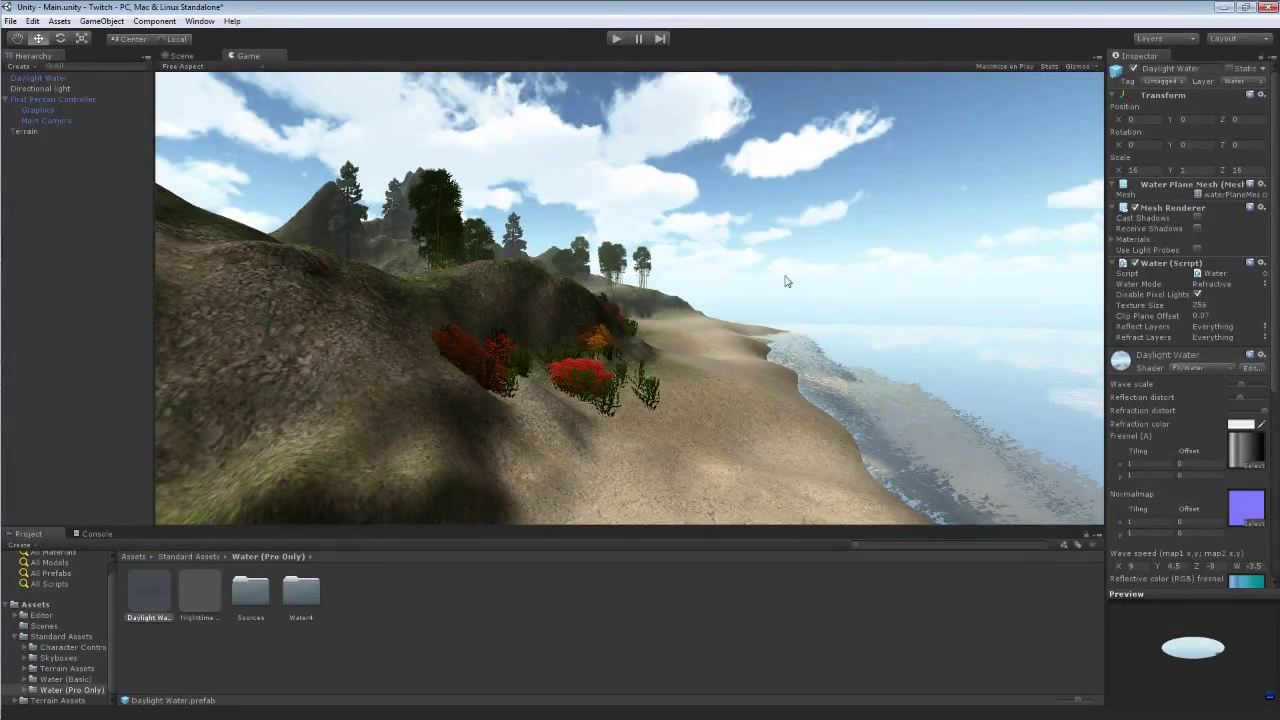
- Survey the beach in the scene view, then run the scene and look up at the sun in the sky
{"action": "left_click", "coordinate": [181, 55]}
{"action": "left_click_drag", "start_coordinate": [428, 180], "coordinate": [441, 137], "text": "alt"}
{"action": "right_click_drag", "start_coordinate": [441, 137], "coordinate": [658, 110]}
{"action": "key", "text": "w"}
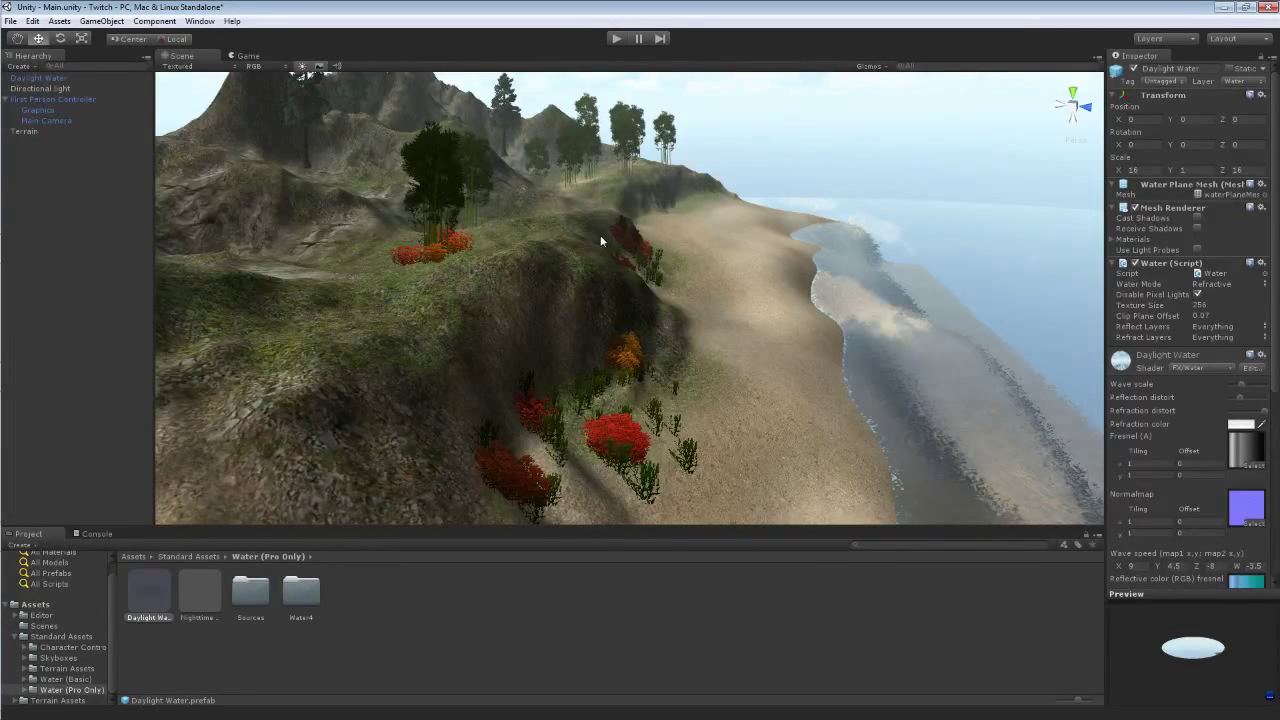
{"action": "left_click", "coordinate": [616, 38]}
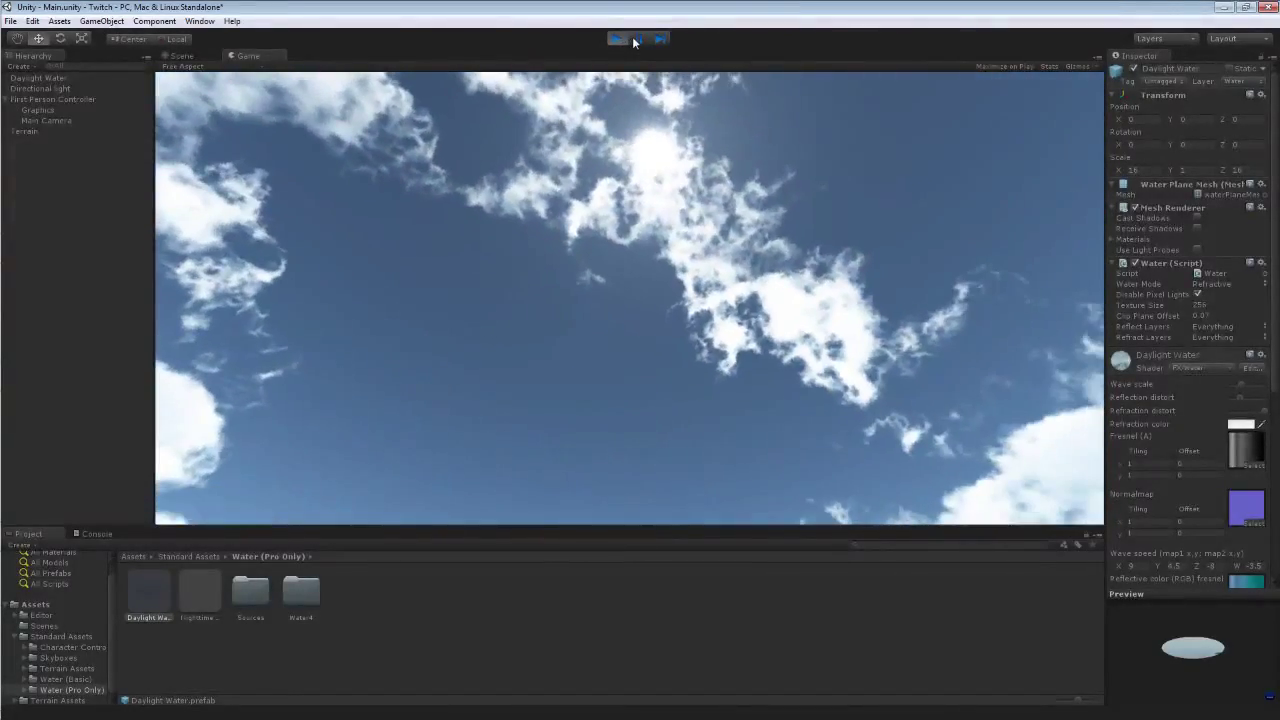
{"action": "key", "text": "a"}
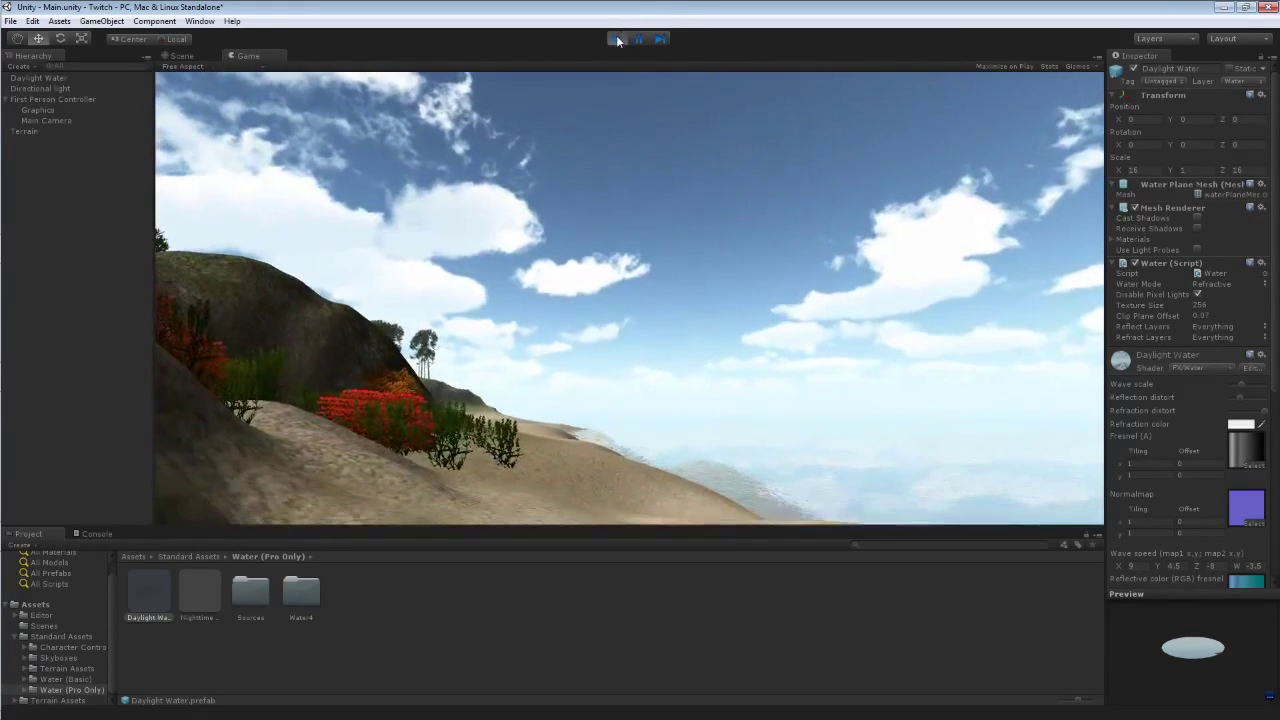
{"action": "left_click", "coordinate": [616, 38]}
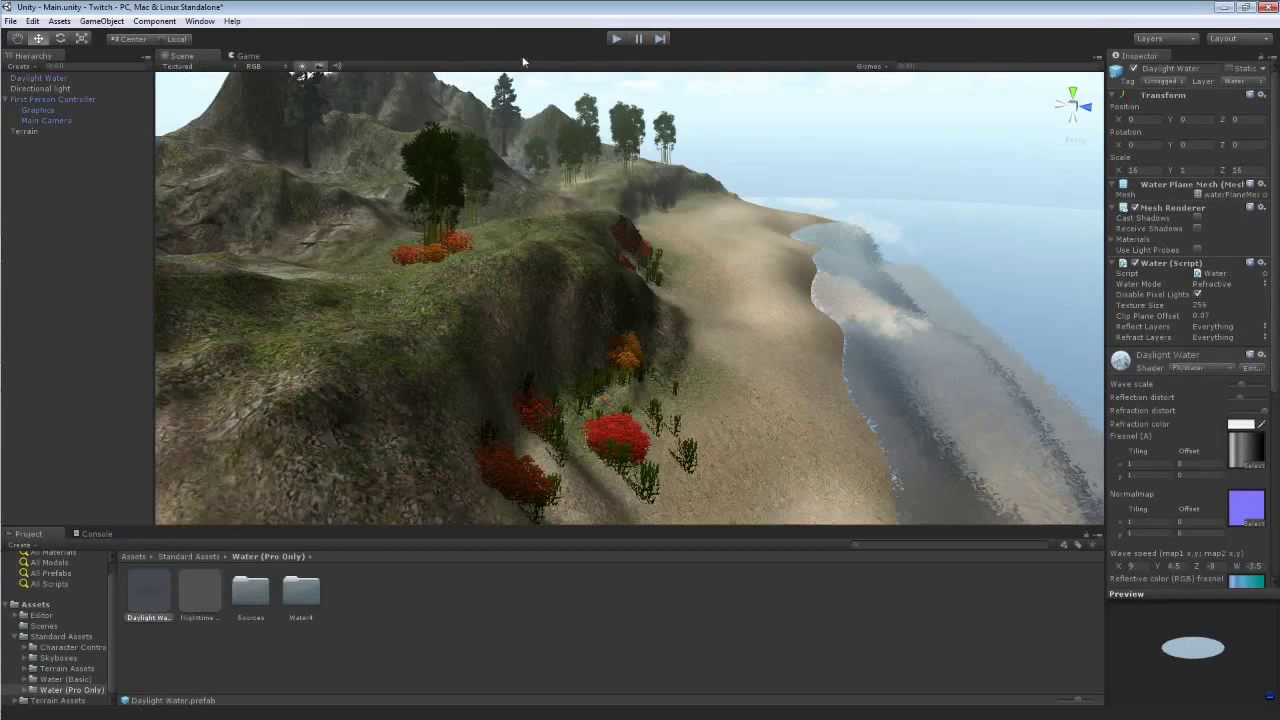
- Import the complete Light Flares package and open its folder in the project assets
{"action": "left_click", "coordinate": [60, 22]}
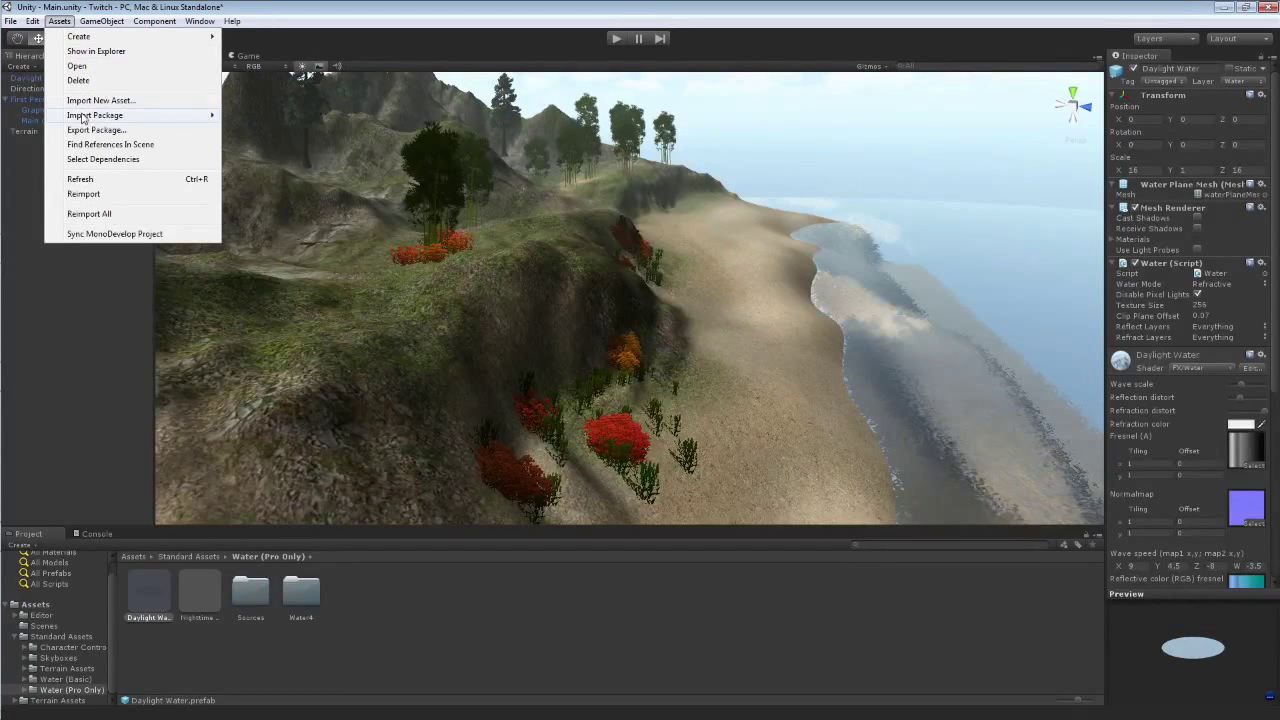
{"action": "mouse_move", "coordinate": [88, 116]}
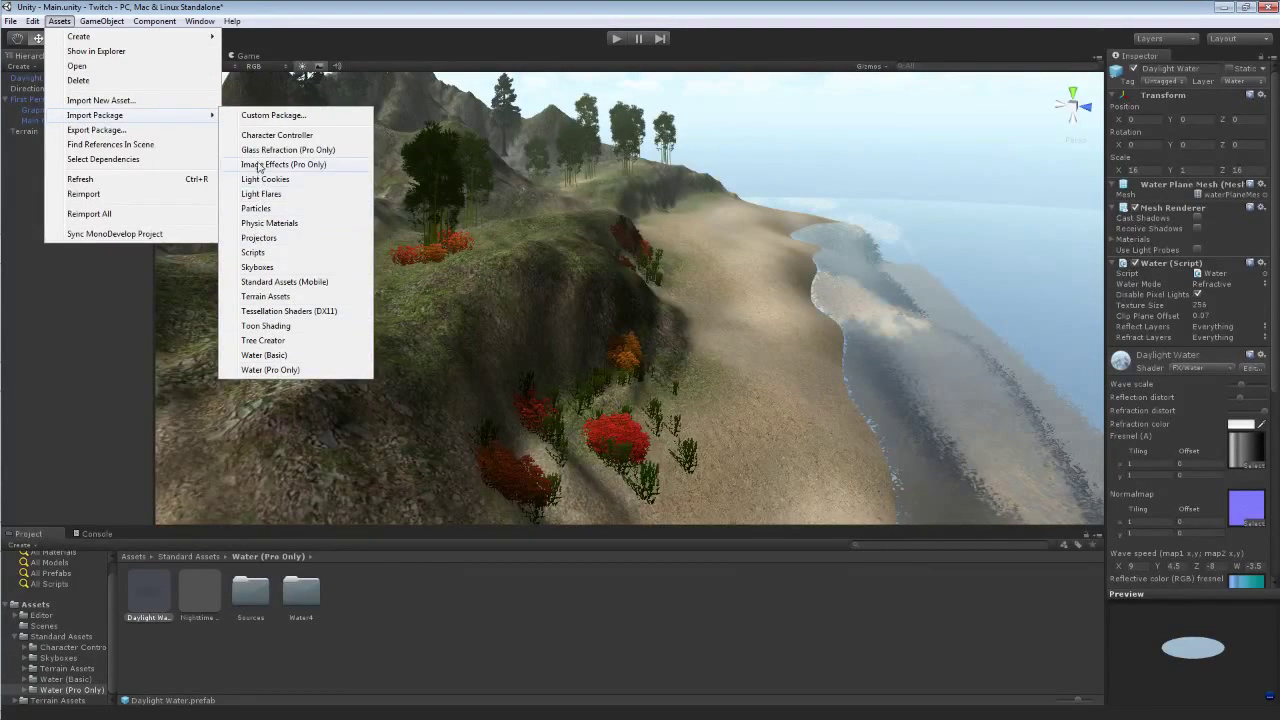
{"action": "left_click", "coordinate": [258, 195]}
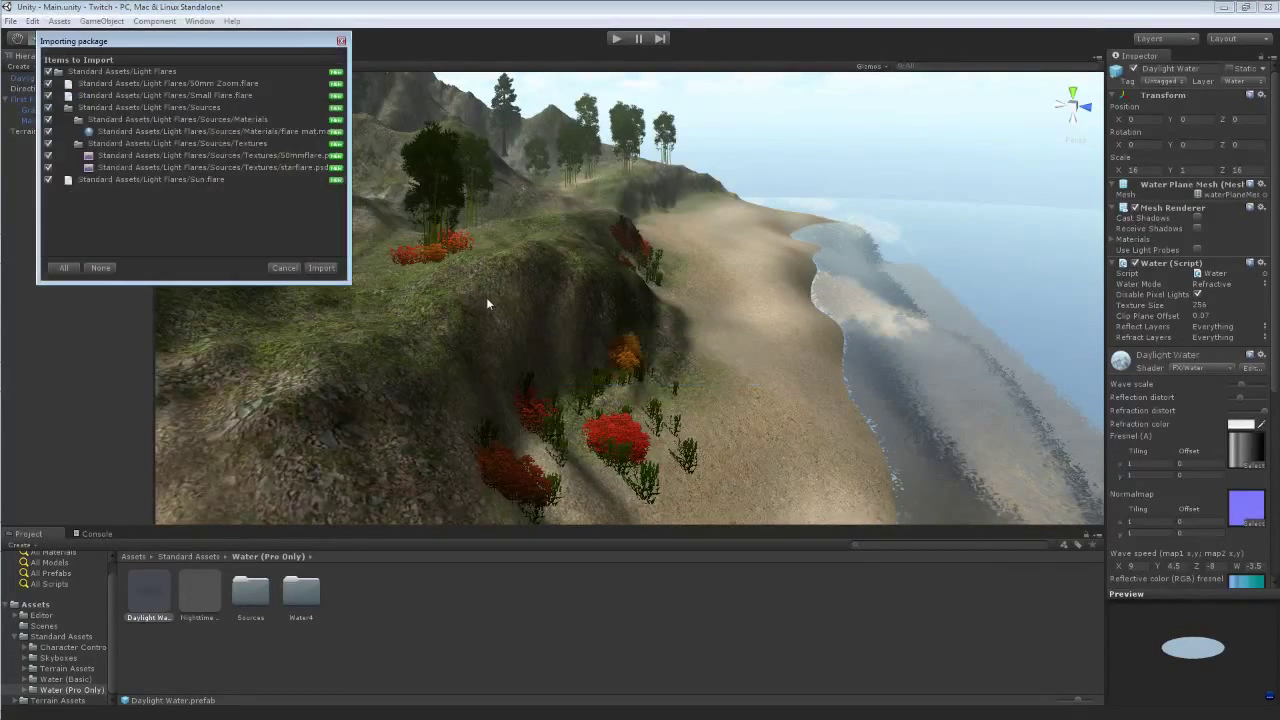
{"action": "left_click", "coordinate": [312, 265]}
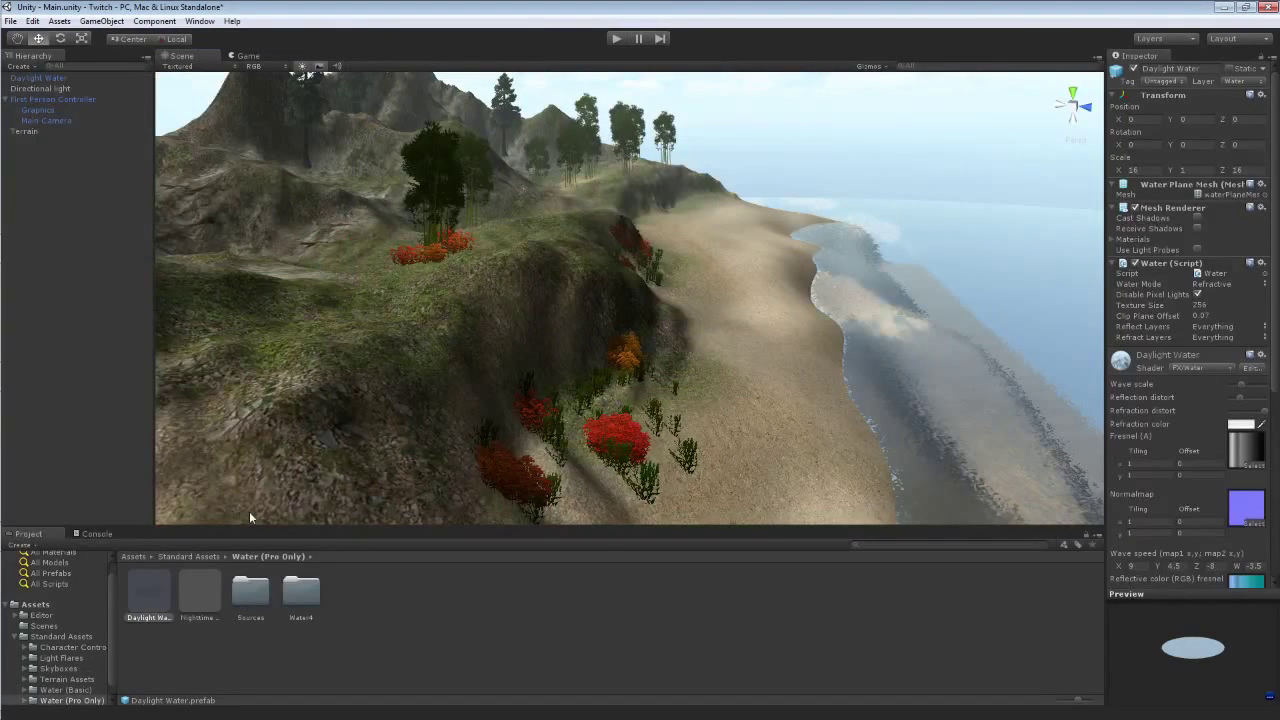
{"action": "left_click", "coordinate": [60, 658]}
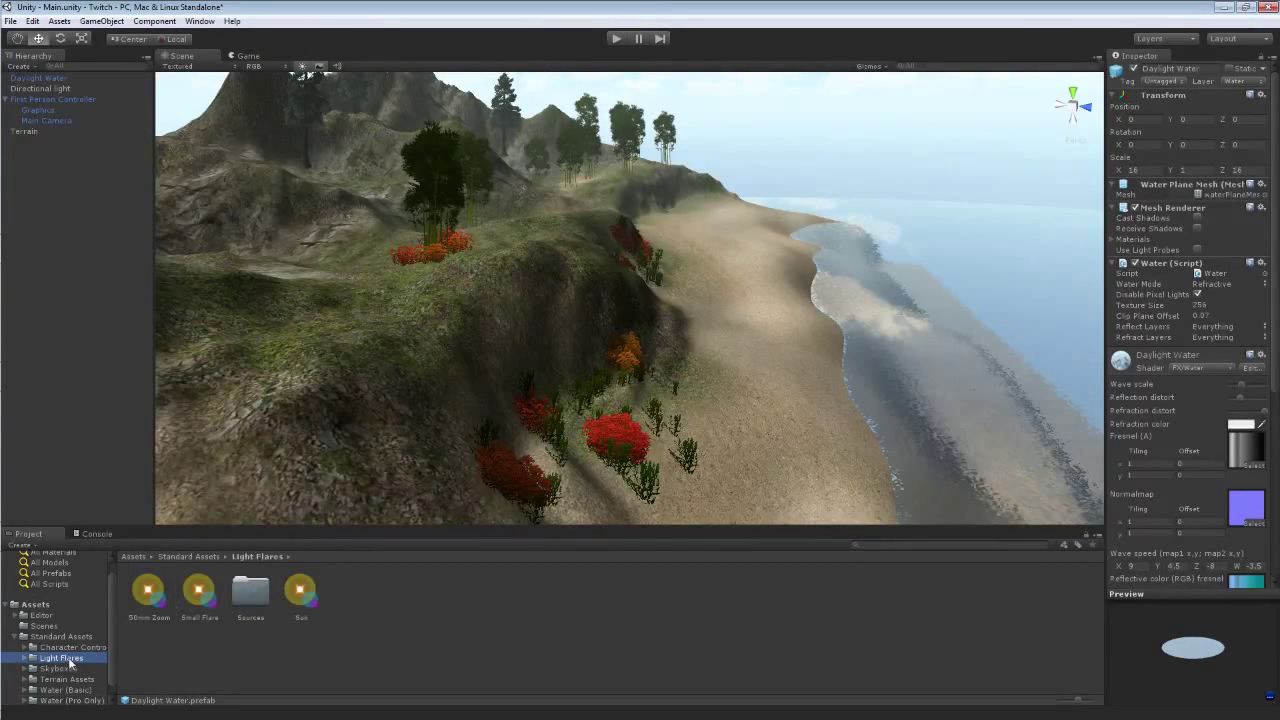
- Assign the Sun flare to the Directional light
{"action": "right_click_drag", "start_coordinate": [270, 262], "coordinate": [308, 212]}
{"action": "left_click", "coordinate": [40, 88]}
{"action": "key", "text": "f"}
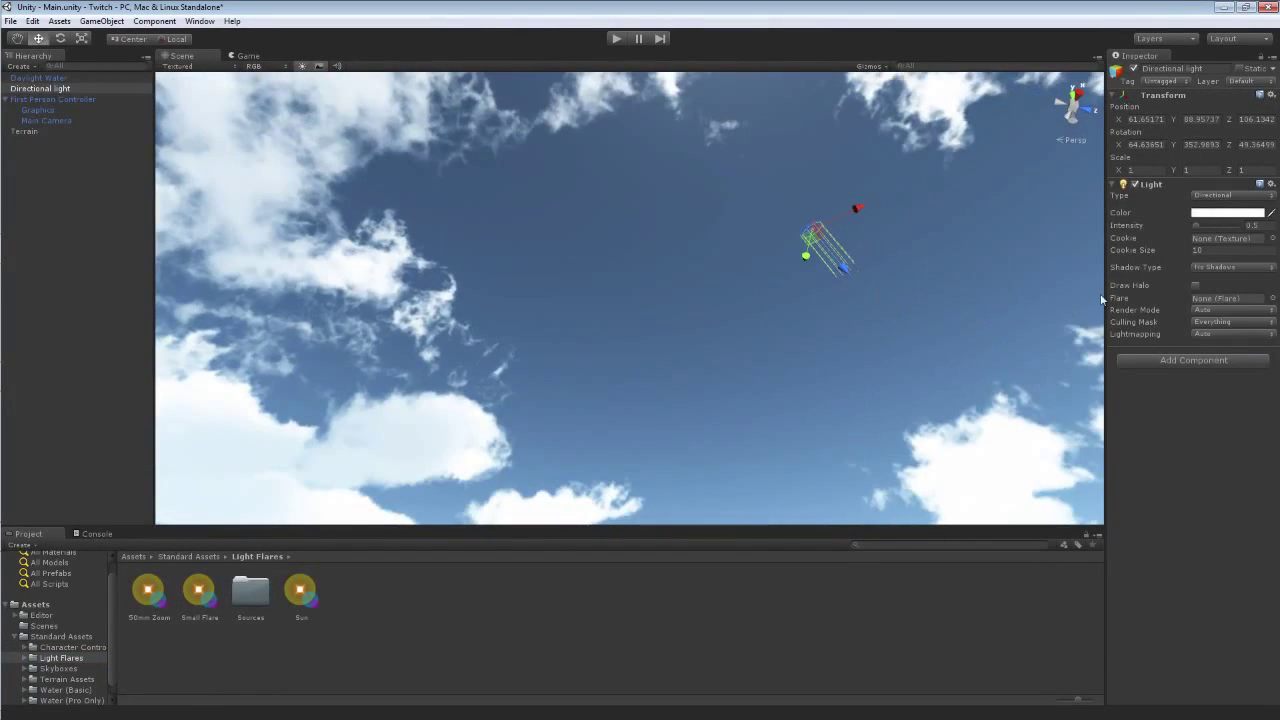
{"action": "left_click", "coordinate": [1272, 298]}
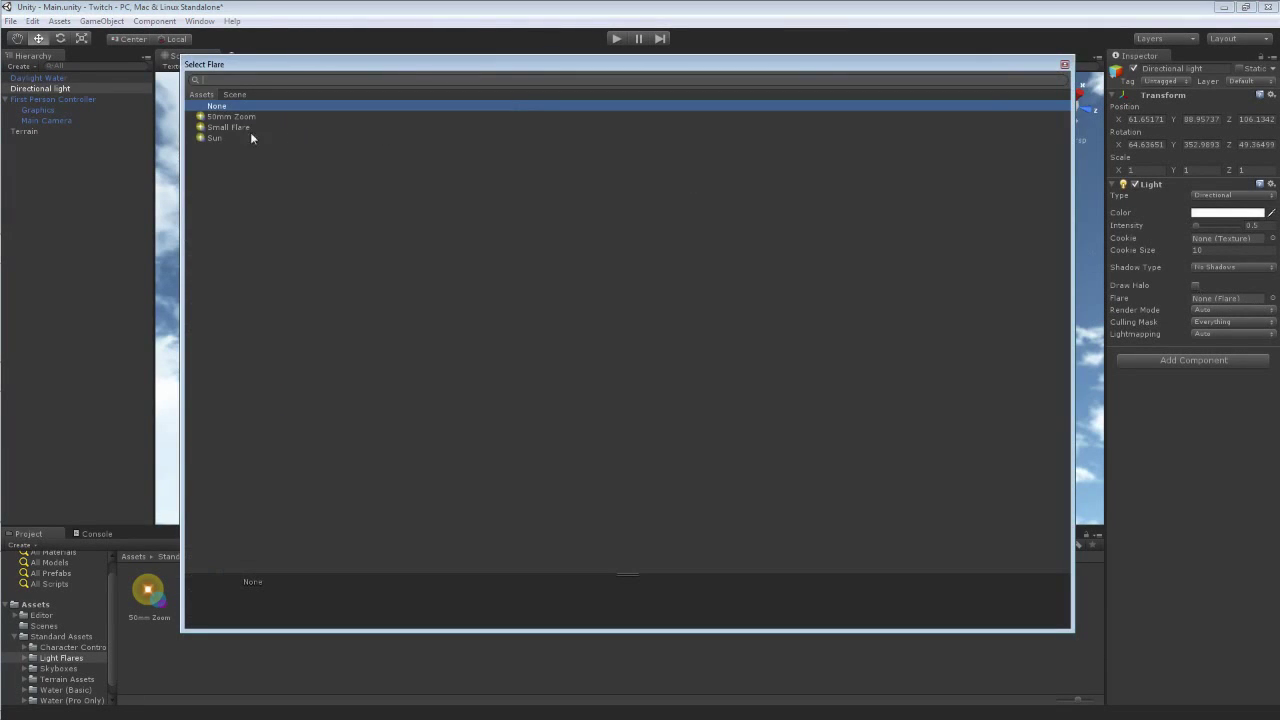
{"action": "double_click", "coordinate": [219, 138]}
- Check the Main Camera's Flare Layer, run the scene briefly, and locate the sun flare in the sky
{"action": "right_click_drag", "start_coordinate": [634, 345], "coordinate": [496, 541]}
{"action": "left_click", "coordinate": [51, 120]}
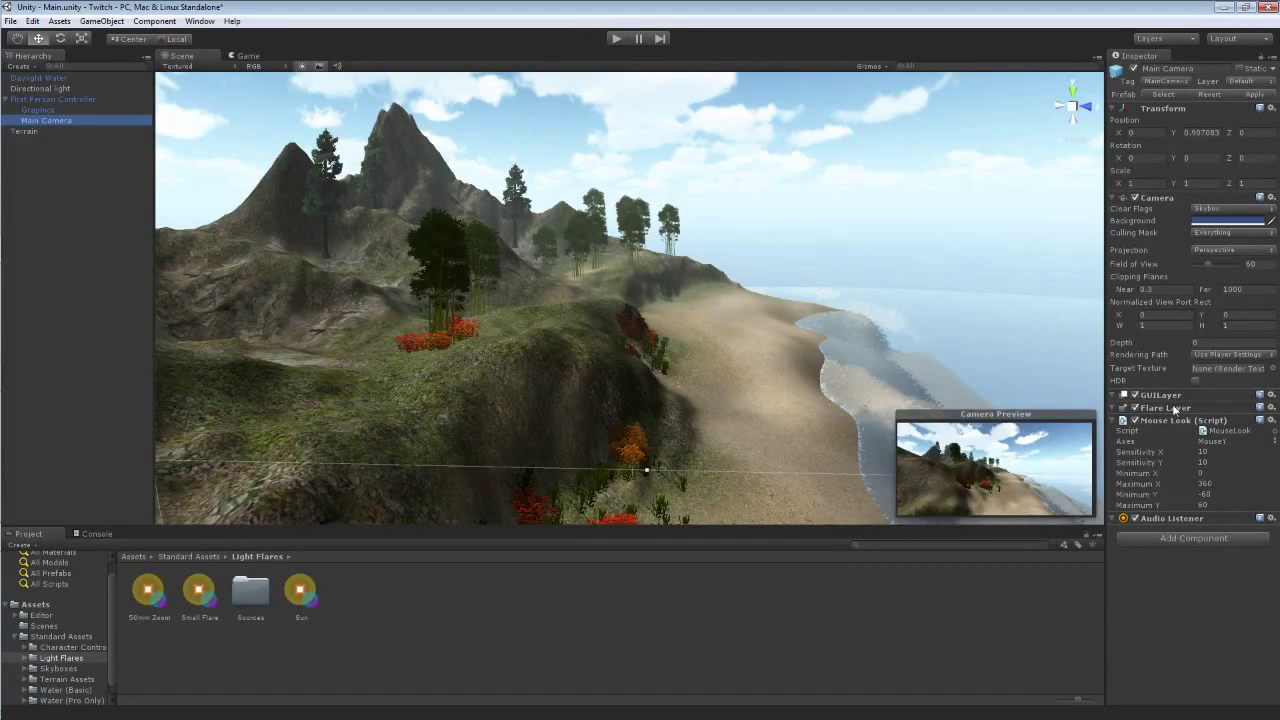
{"action": "right_click_drag", "start_coordinate": [712, 391], "coordinate": [542, 395]}
{"action": "left_click", "coordinate": [616, 38]}
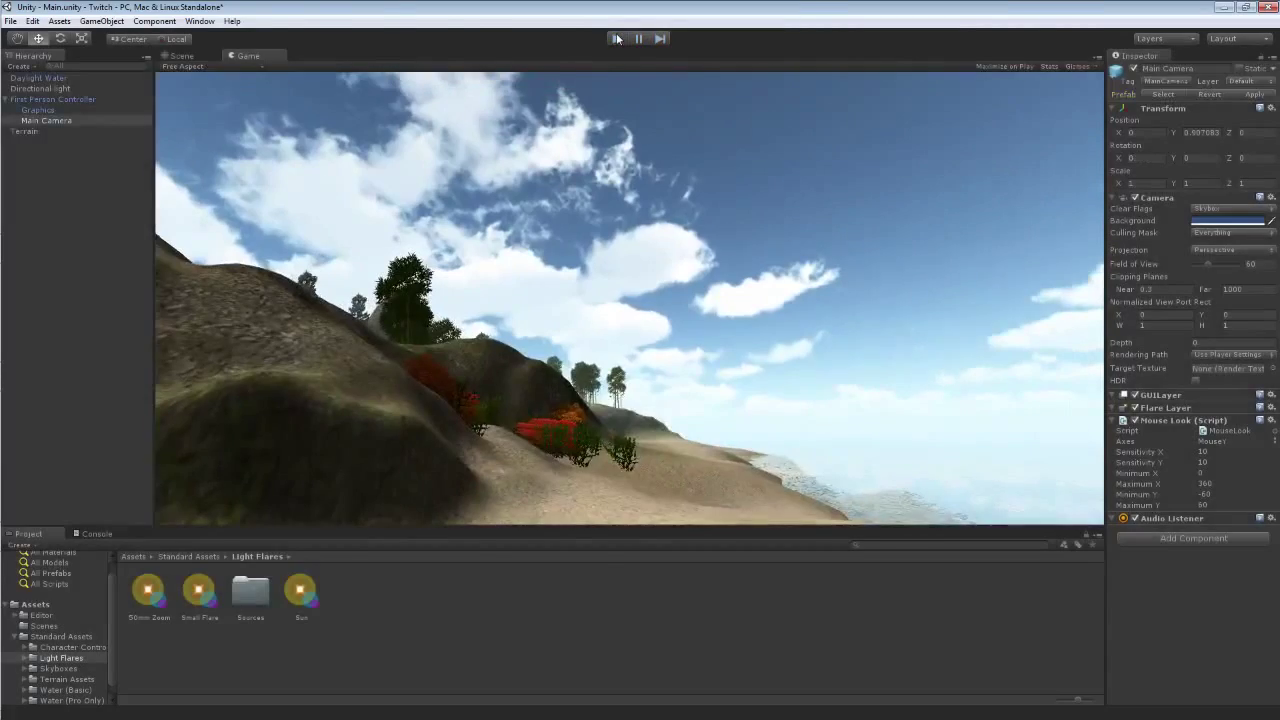
{"action": "left_click", "coordinate": [616, 38]}
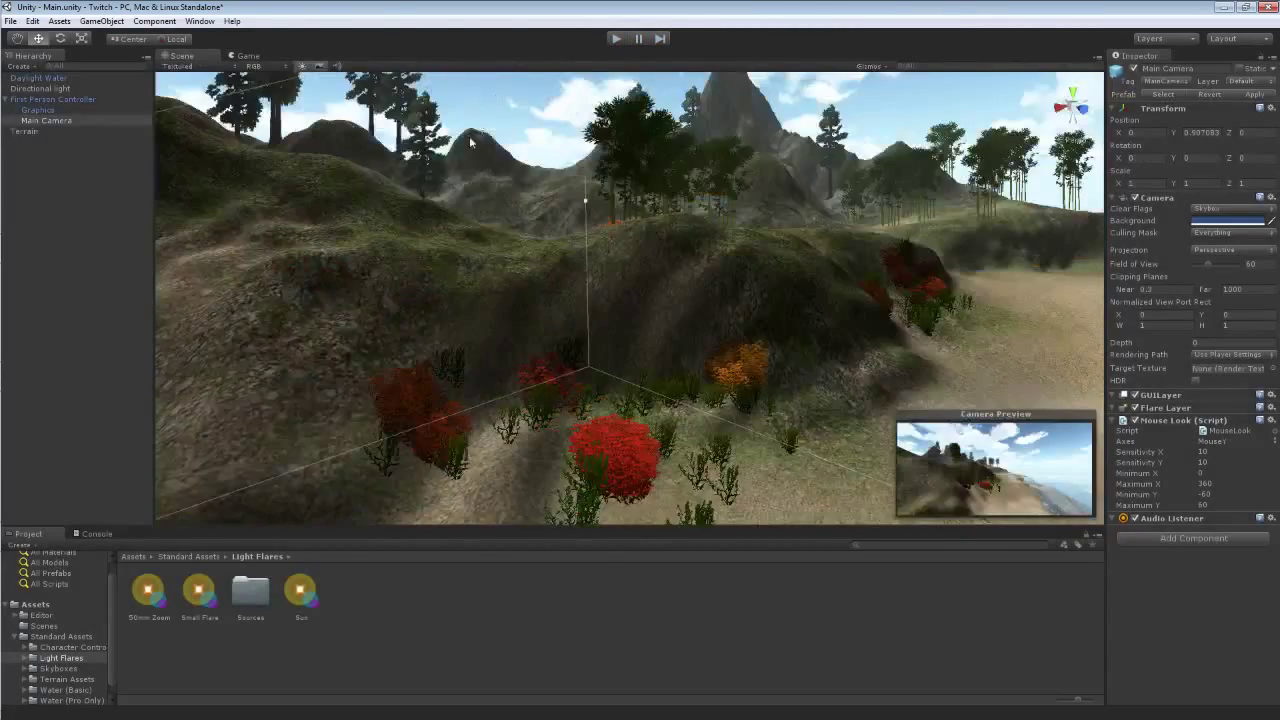
{"action": "right_click_drag", "start_coordinate": [476, 54], "coordinate": [492, 713]}
{"action": "right_click_drag", "start_coordinate": [517, 515], "coordinate": [523, 434]}
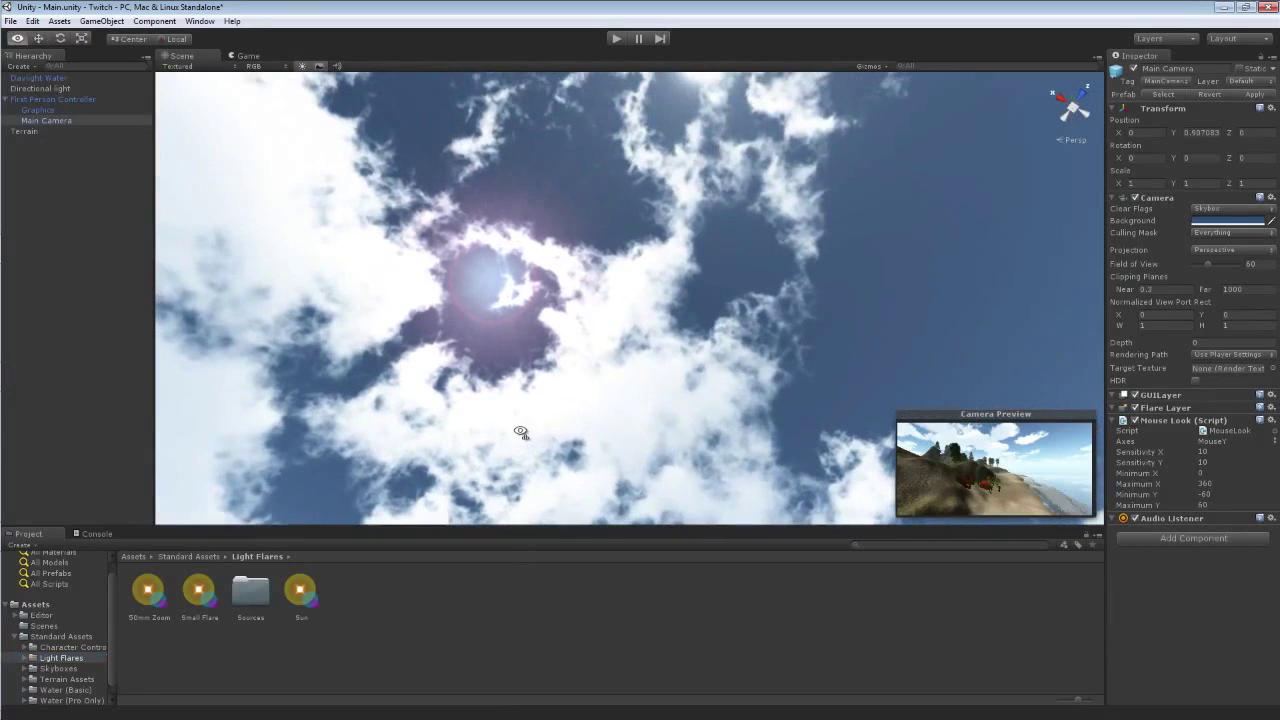
- Rotate the Directional light to about 78.7, 166.3, 212.3 so its flare lines up with the skybox's sun
{"action": "left_click", "coordinate": [39, 89]}
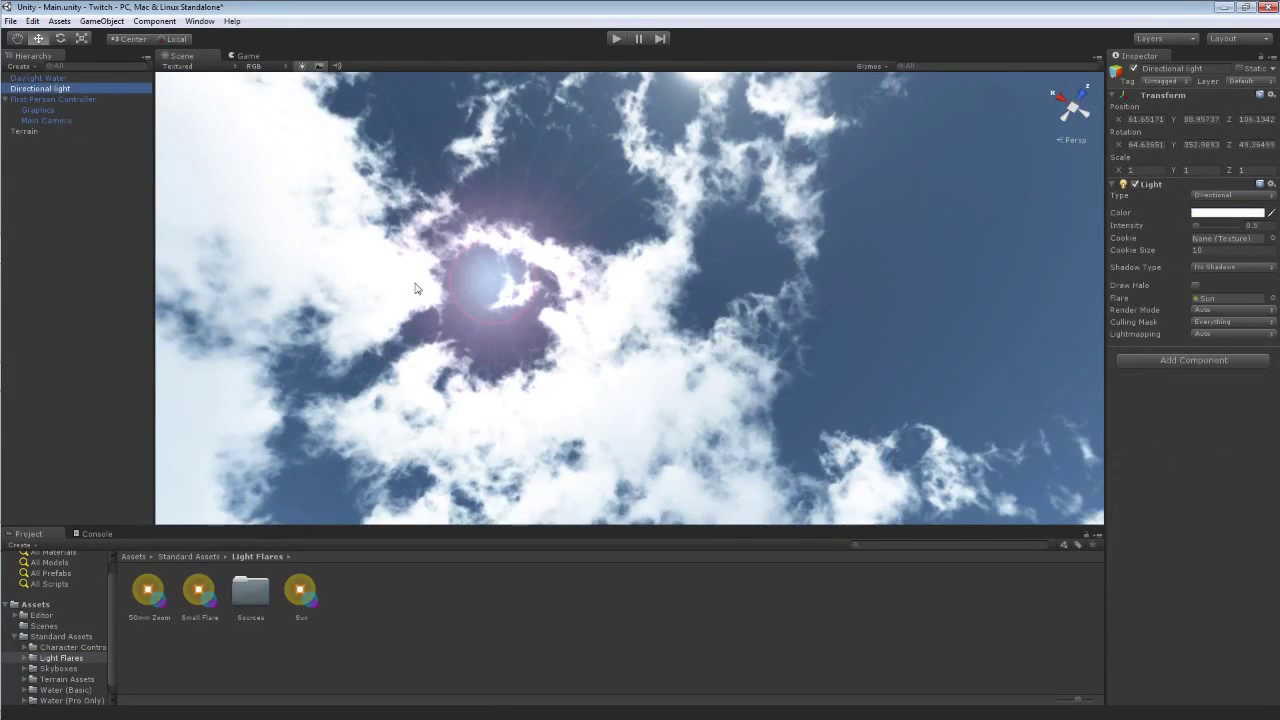
{"action": "key", "text": "e"}
{"action": "right_click_drag", "start_coordinate": [502, 262], "coordinate": [647, 220]}
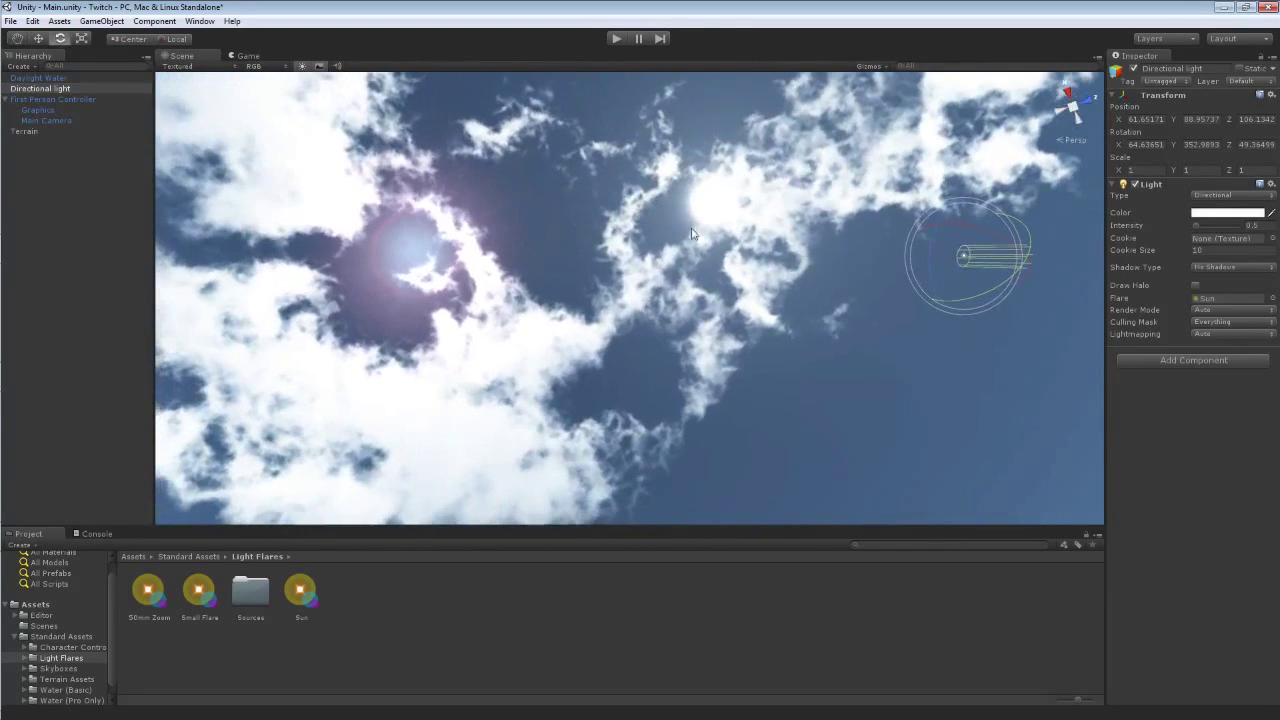
{"action": "left_click_drag", "start_coordinate": [982, 234], "coordinate": [951, 248]}
{"action": "left_click_drag", "start_coordinate": [958, 249], "coordinate": [974, 281]}
{"action": "right_click_drag", "start_coordinate": [755, 325], "coordinate": [615, 84]}
- Run the scene, walk across the beach and hills to check the sun flare, plants and water reflections, and stop it
{"action": "key", "text": "ctrl+p"}
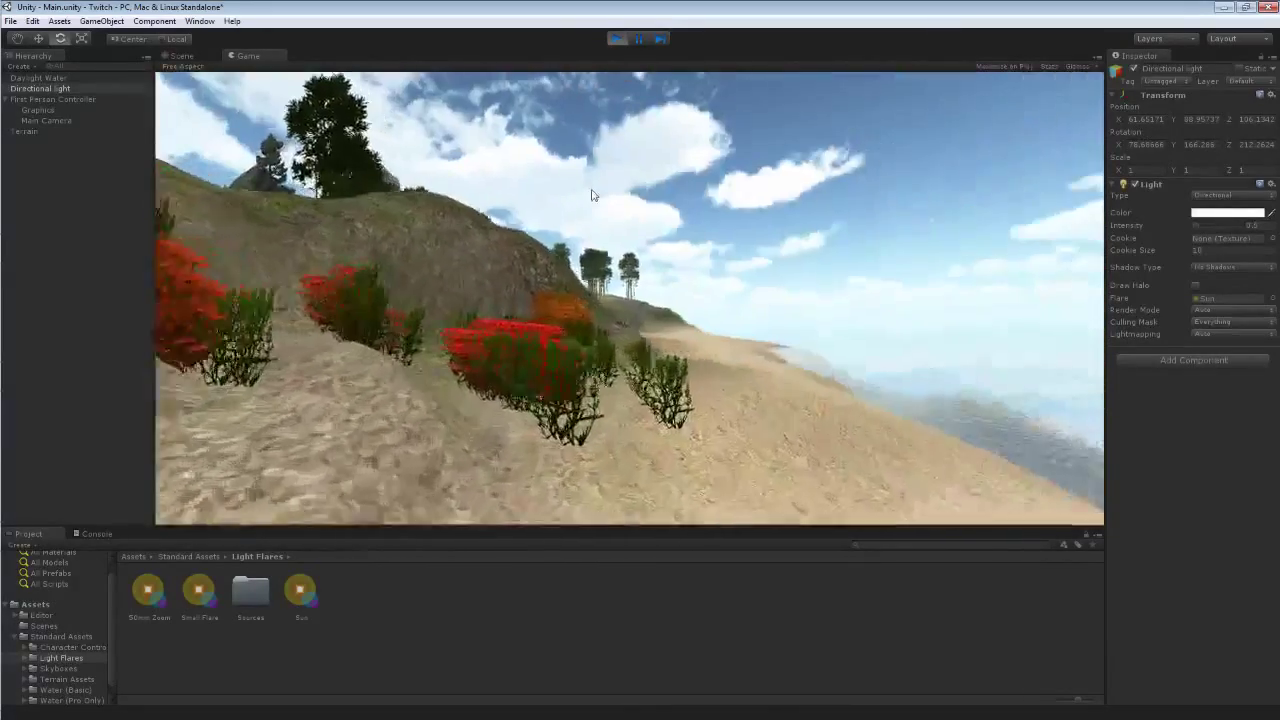
{"action": "key", "text": "w"}
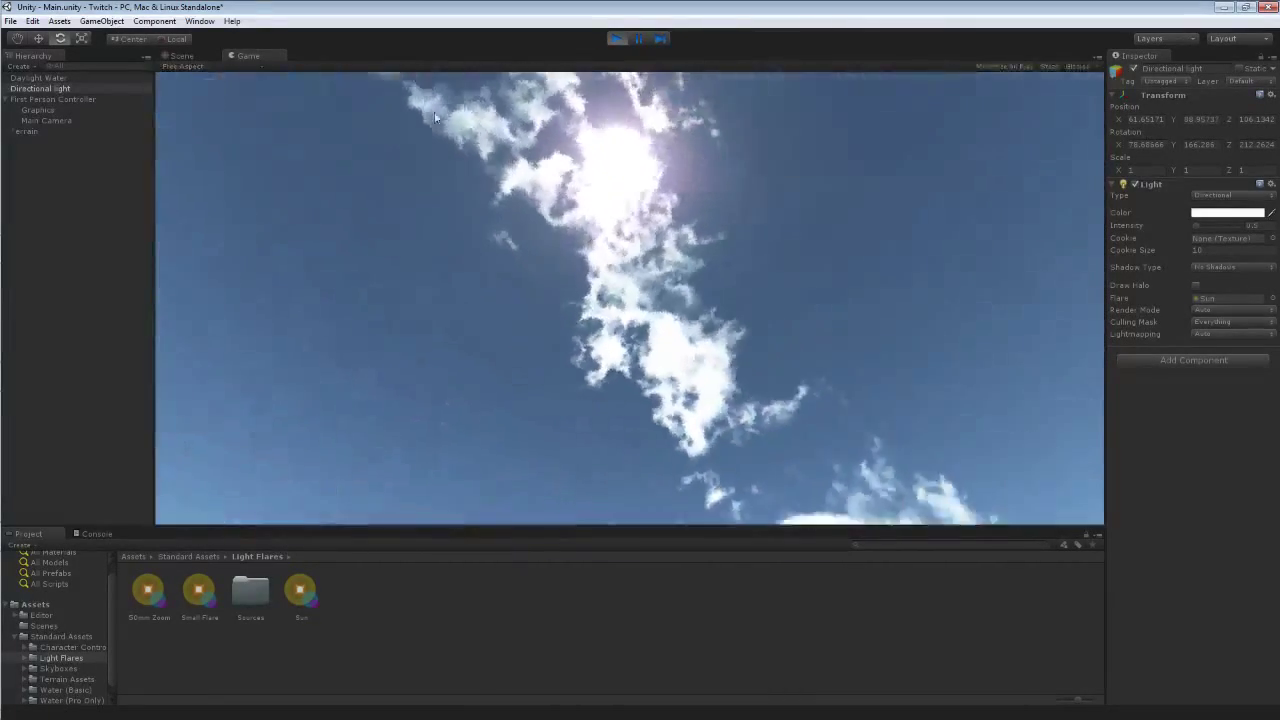
{"action": "key", "text": "w"}
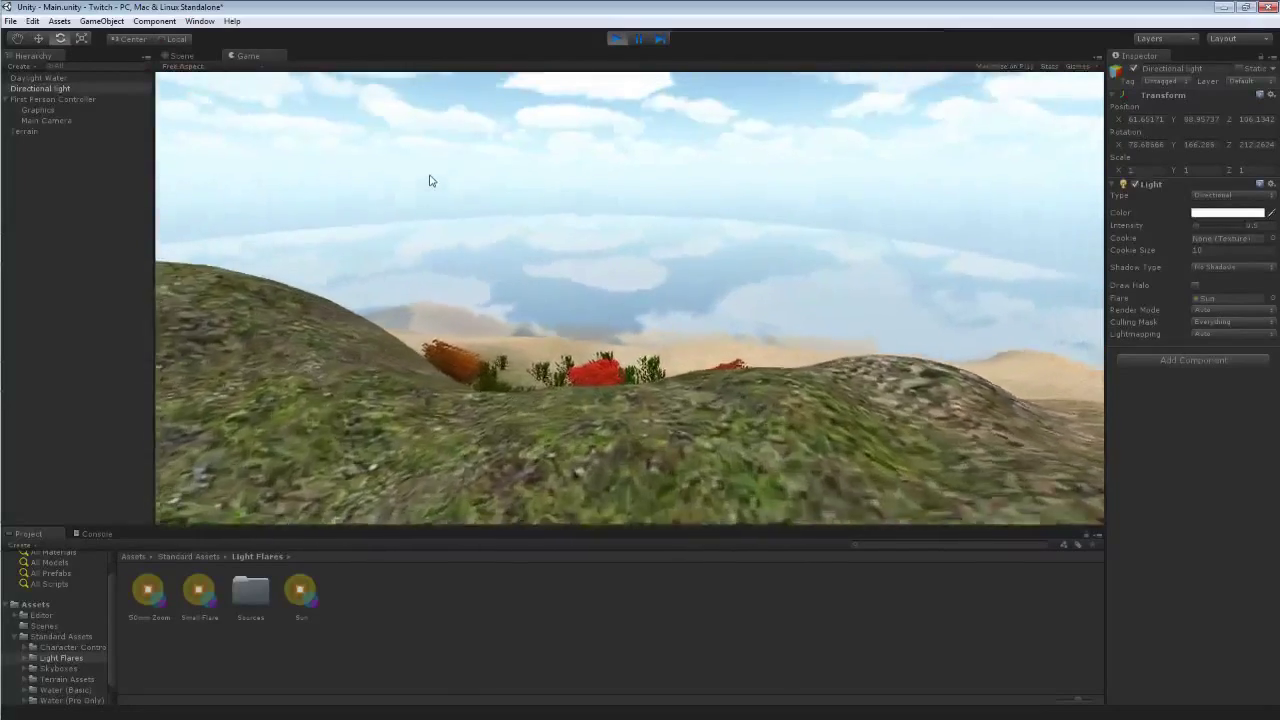
{"action": "key", "text": "w"}
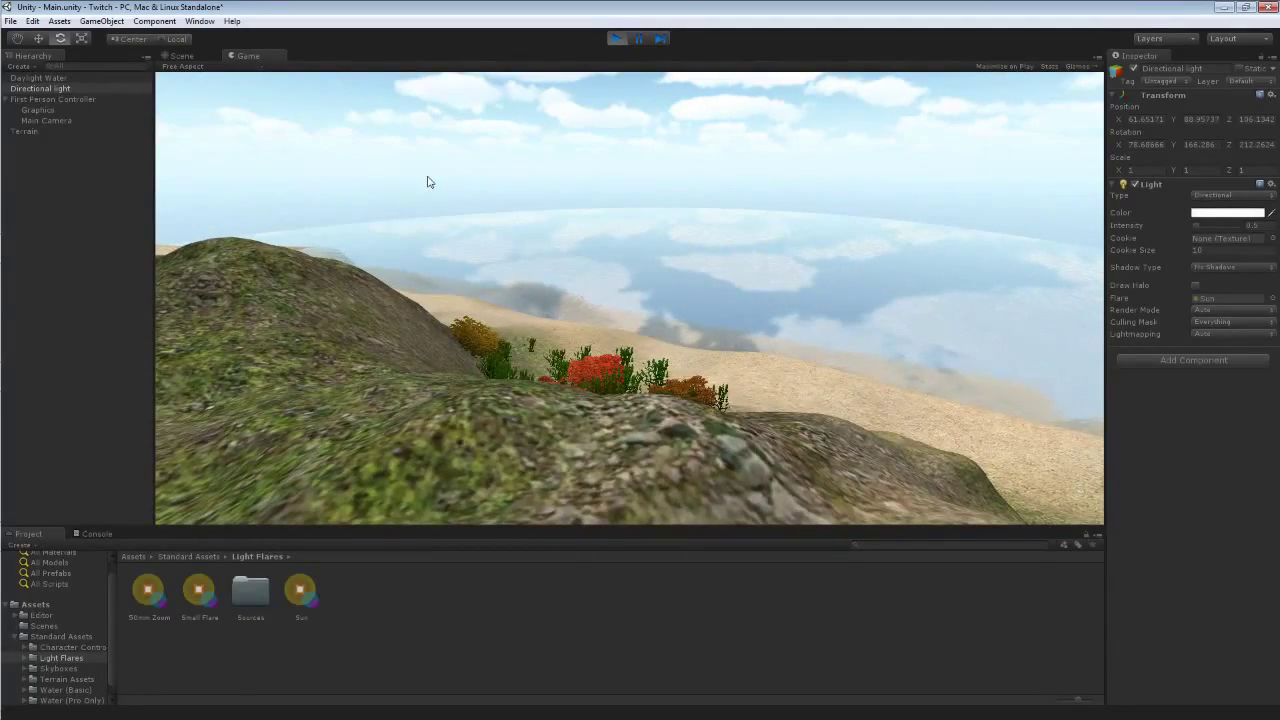
{"action": "key", "text": "w"}
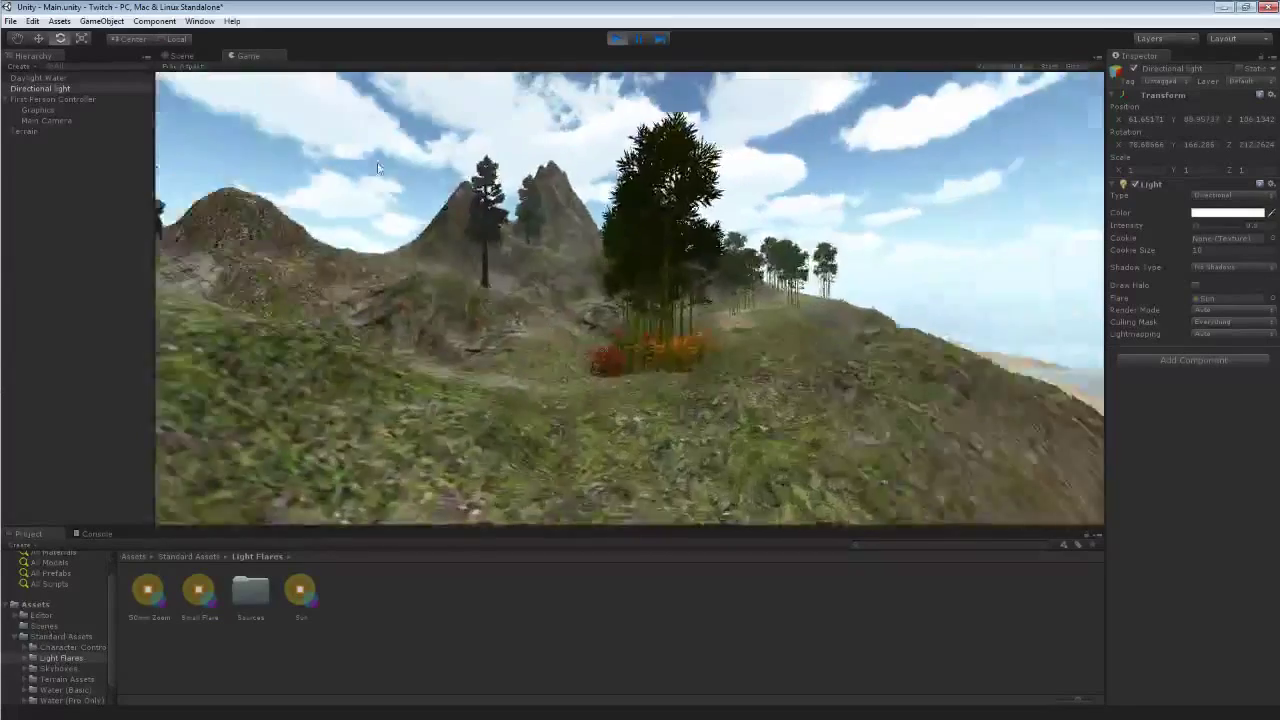
{"action": "key", "text": "w"}
{"action": "key", "text": "w"}
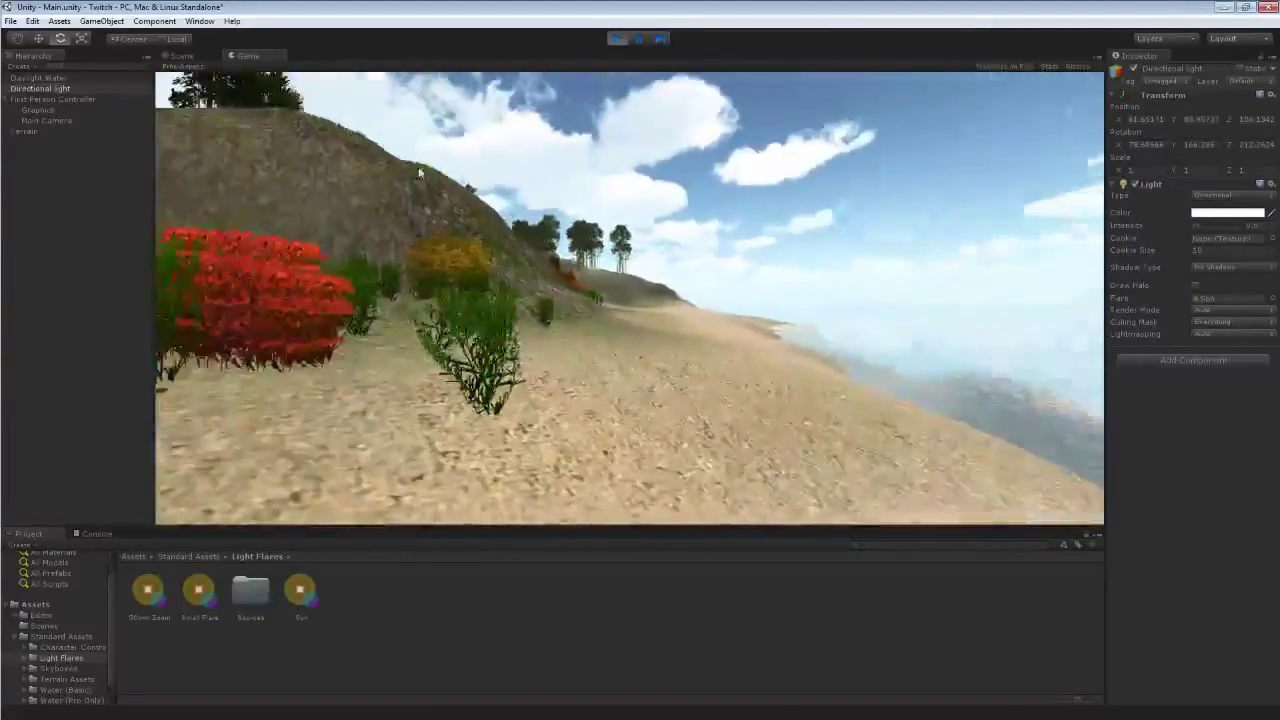
{"action": "key", "text": "s"}
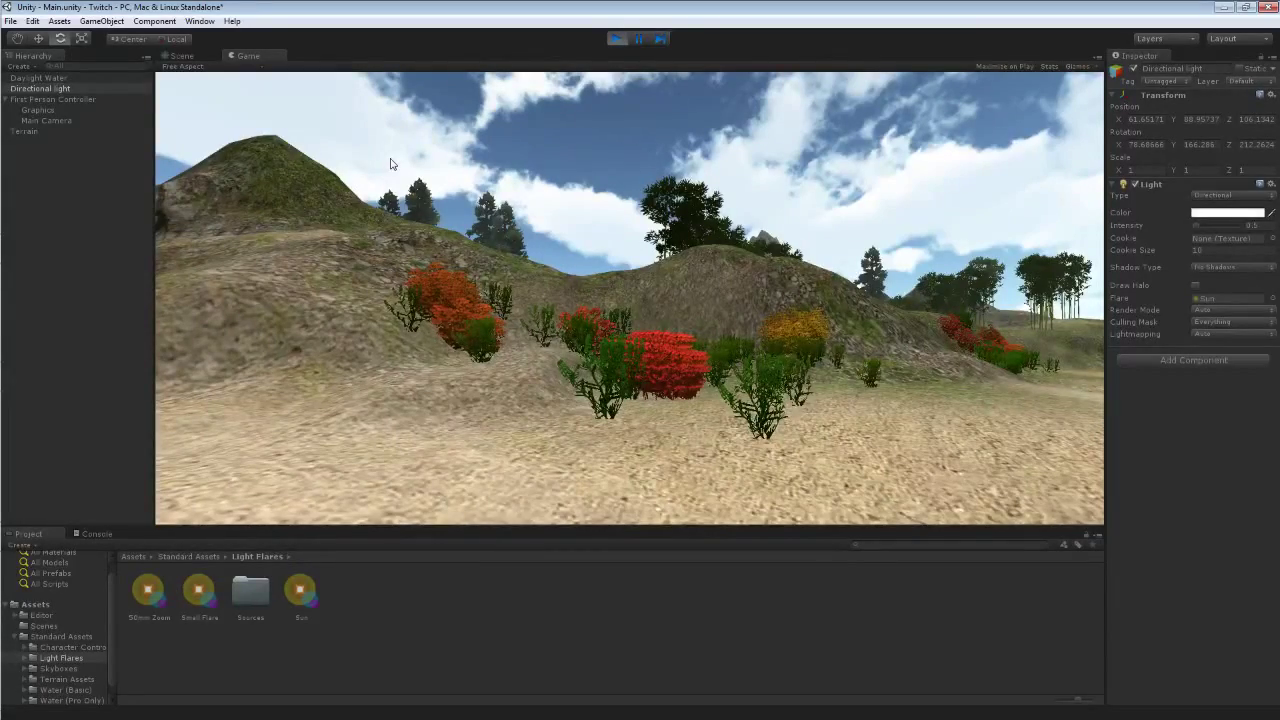
{"action": "key", "text": "w"}
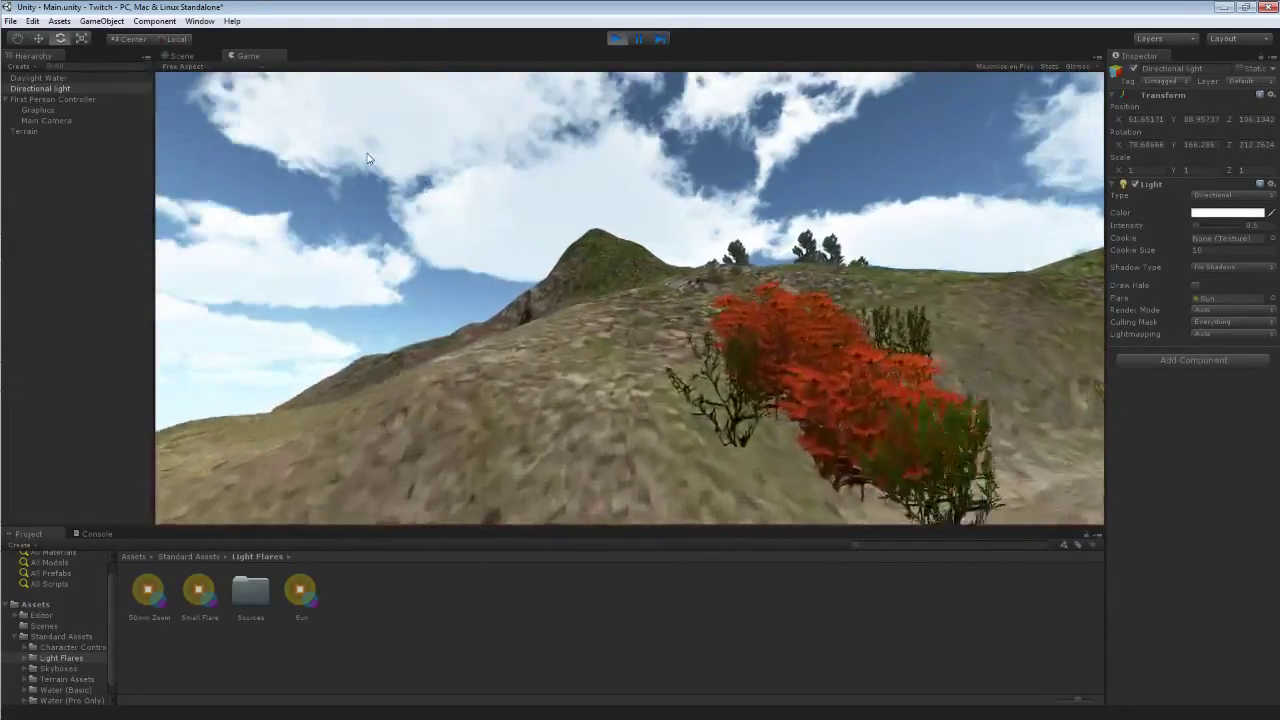
{"action": "key", "text": "w"}
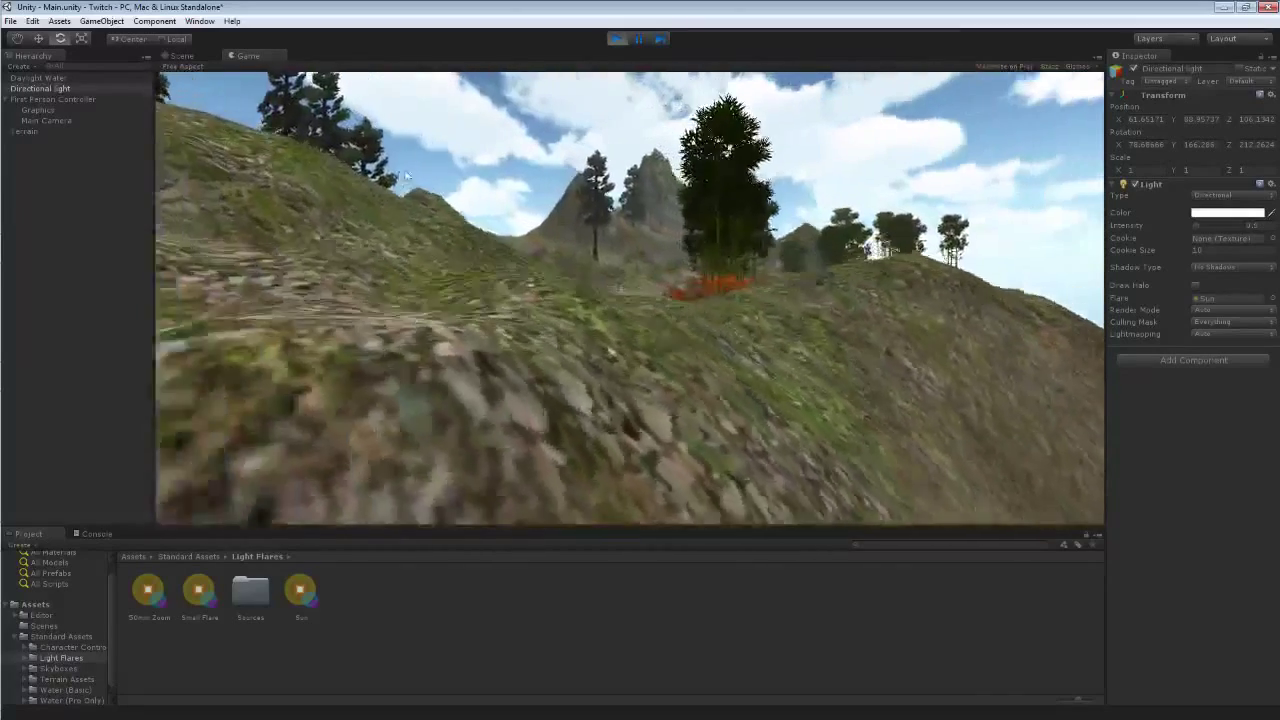
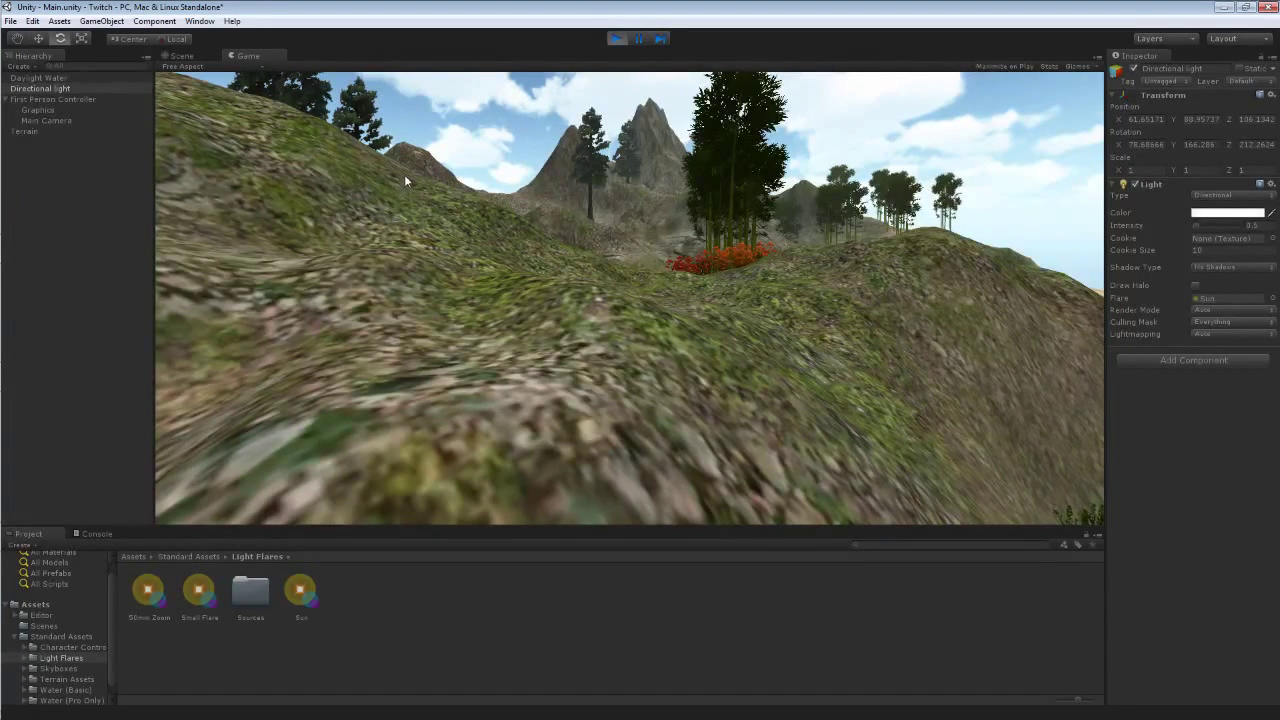
{"action": "key", "text": "w"}
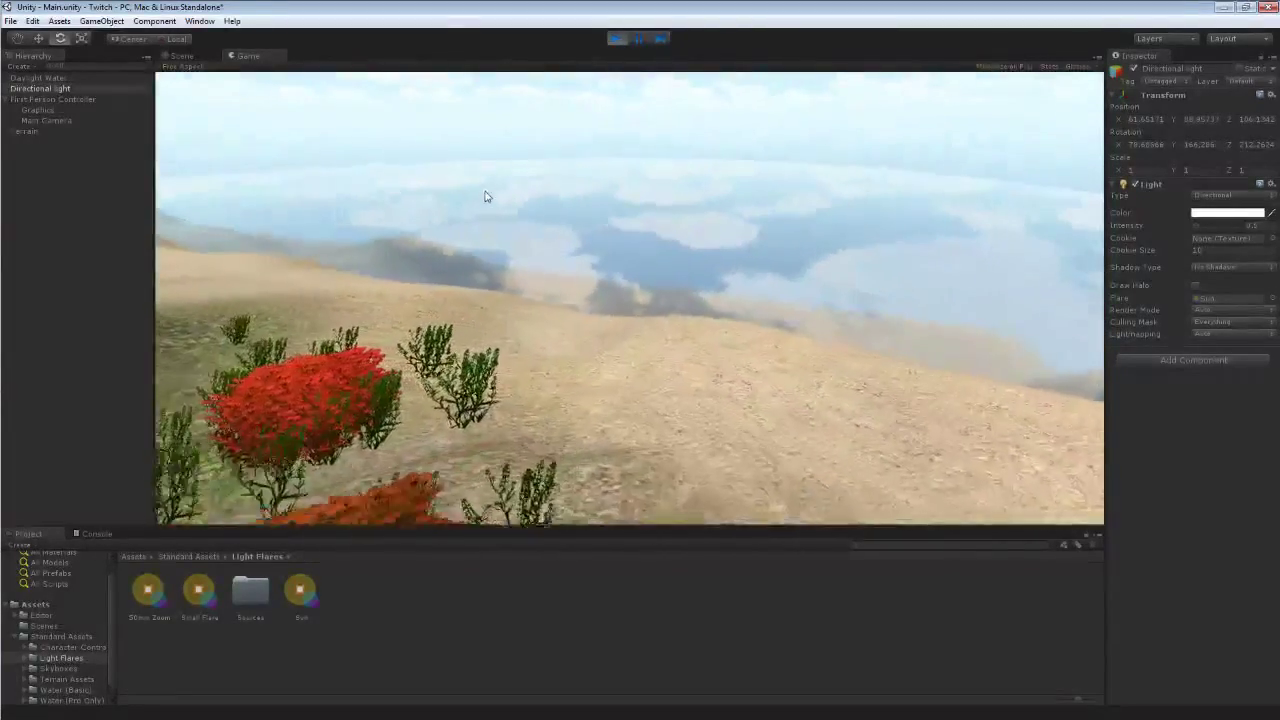
{"action": "key", "text": "w"}
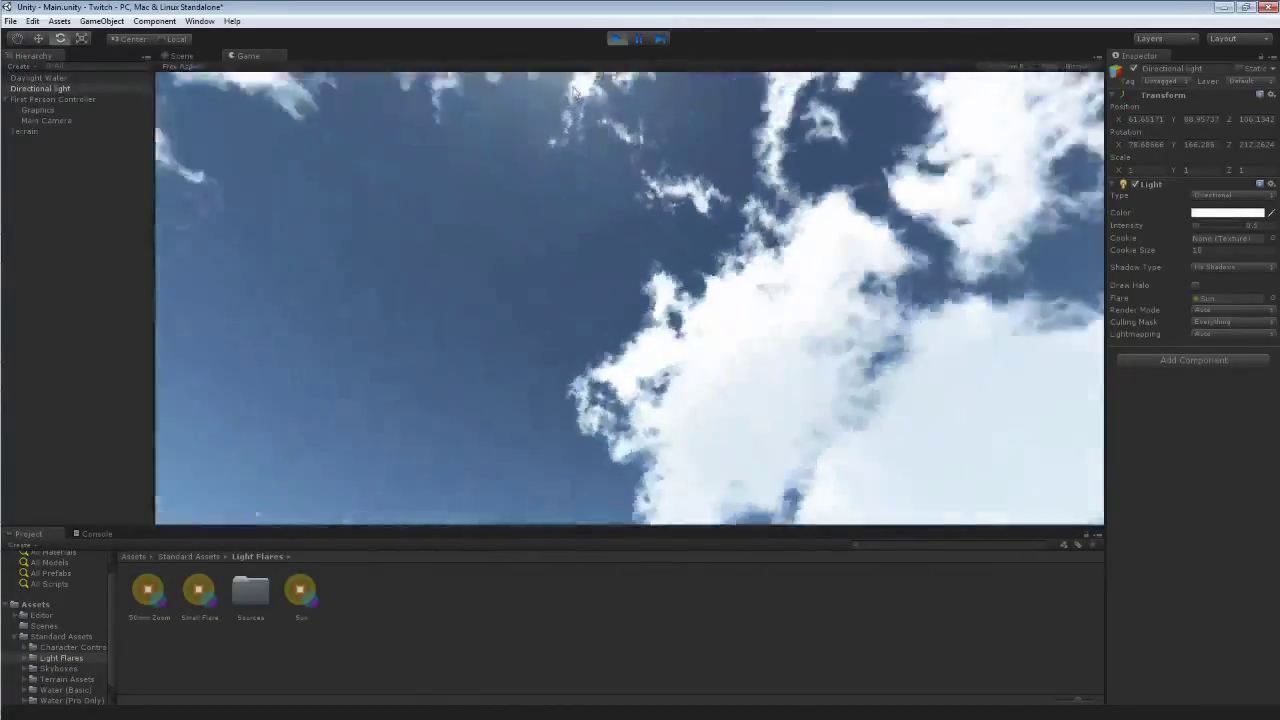
{"action": "left_click", "coordinate": [616, 38]}
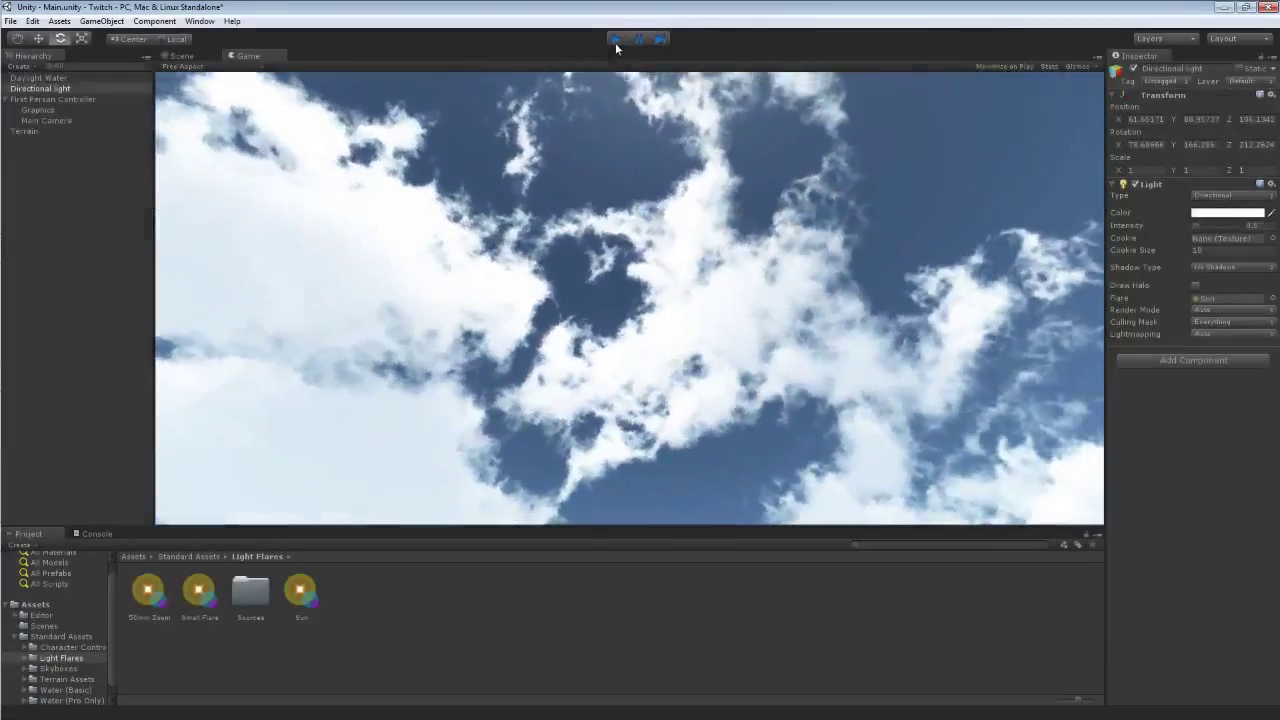
- Add the RockMesh prefab to the Terrain's paintable details as a detail mesh
{"action": "right_click_drag", "start_coordinate": [495, 262], "coordinate": [477, 589]}
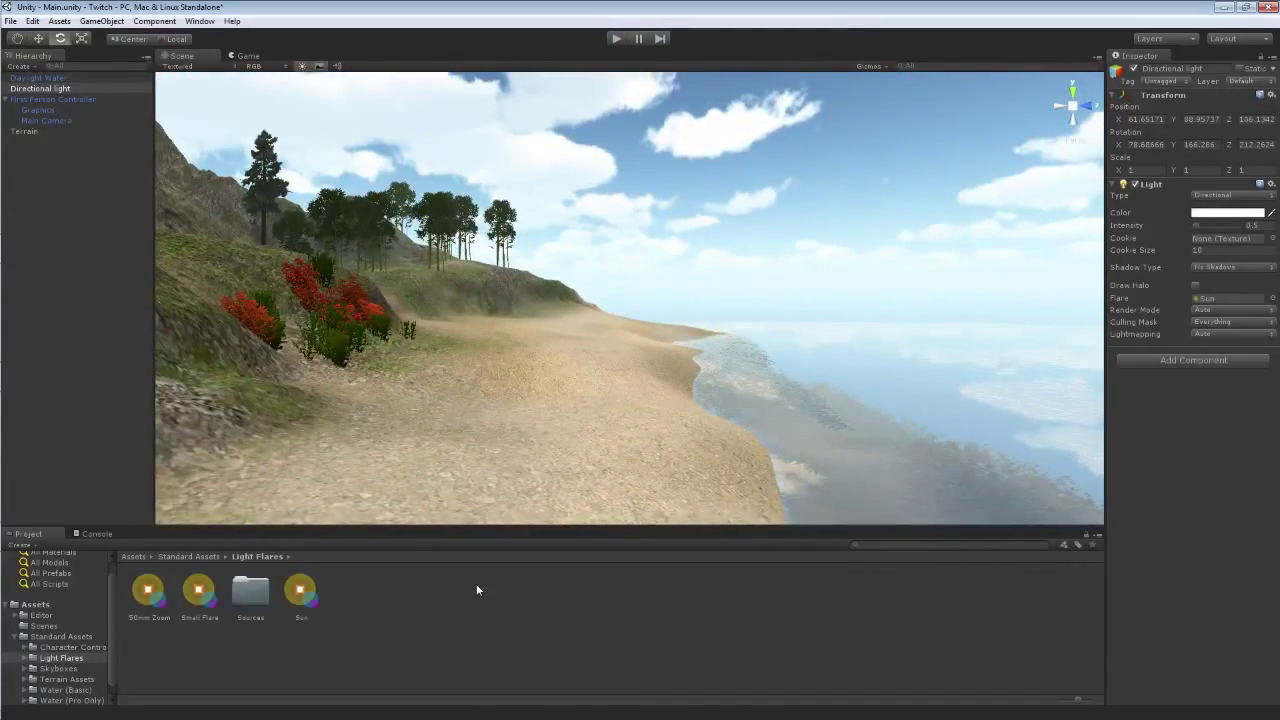
{"action": "right_click_drag", "start_coordinate": [553, 506], "coordinate": [543, 567]}
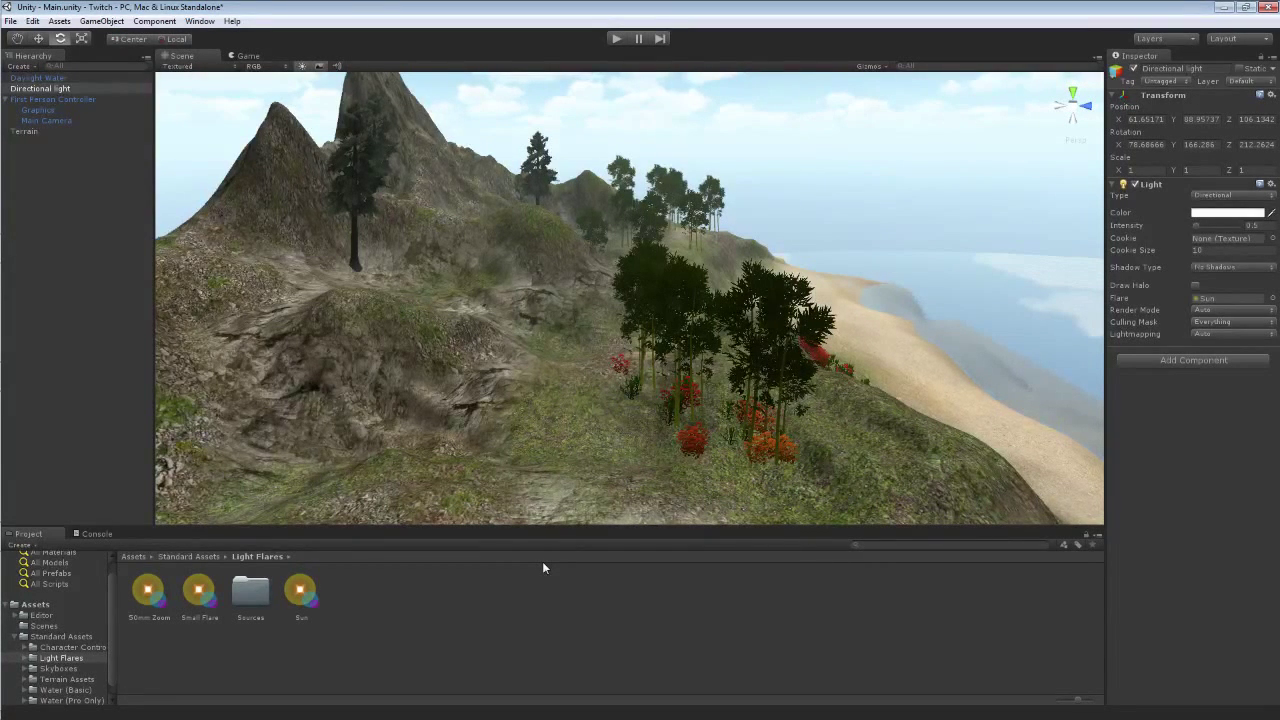
{"action": "left_click", "coordinate": [488, 401]}
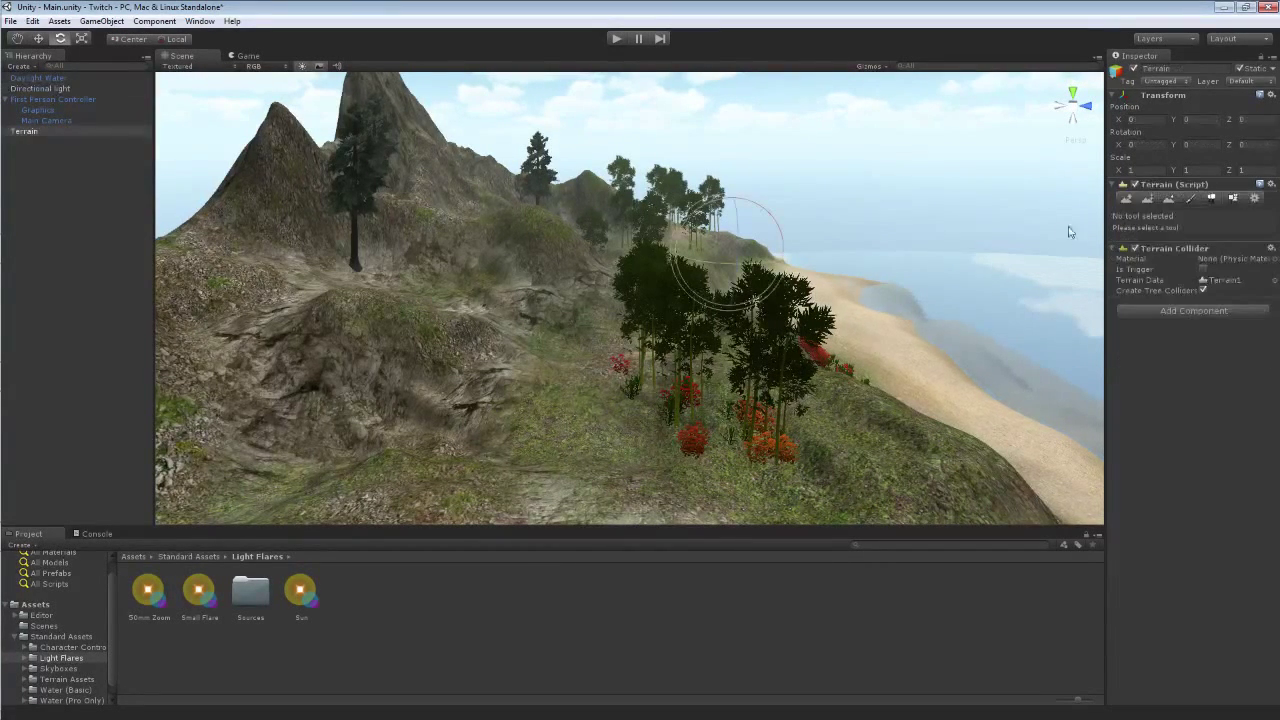
{"action": "left_click", "coordinate": [1233, 199]}
{"action": "left_click", "coordinate": [1184, 425]}
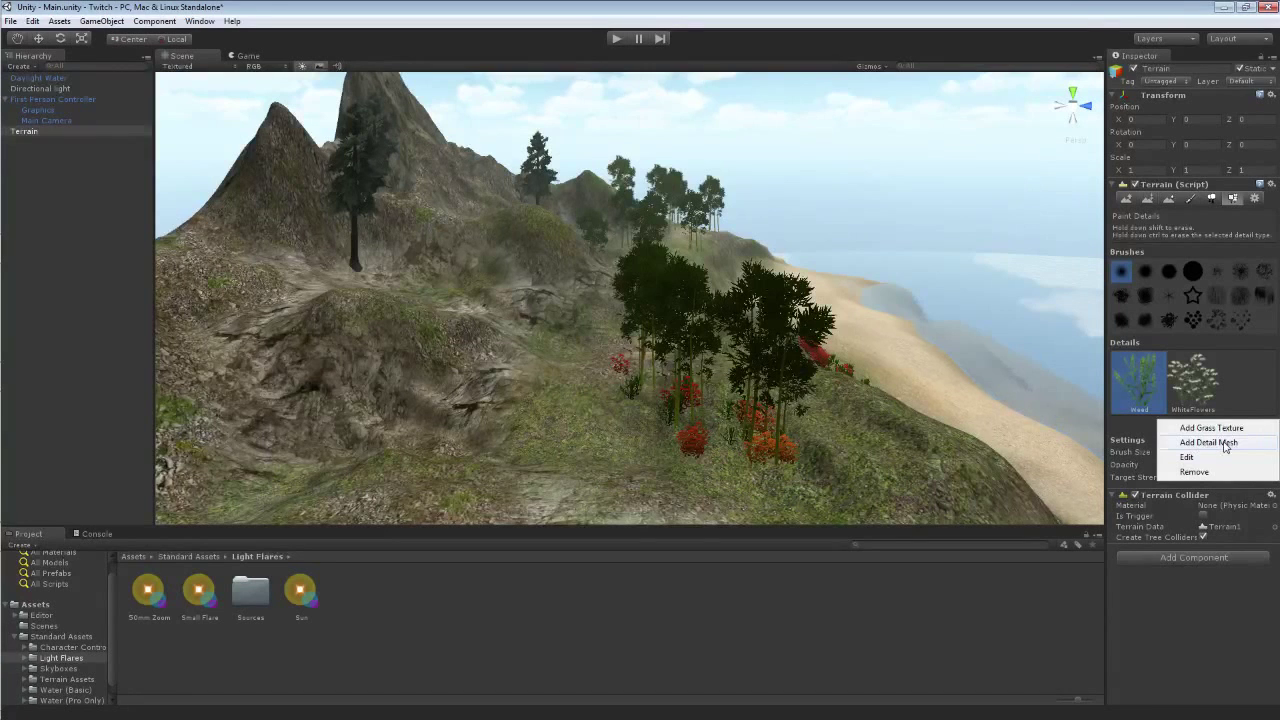
{"action": "left_click", "coordinate": [1208, 442]}
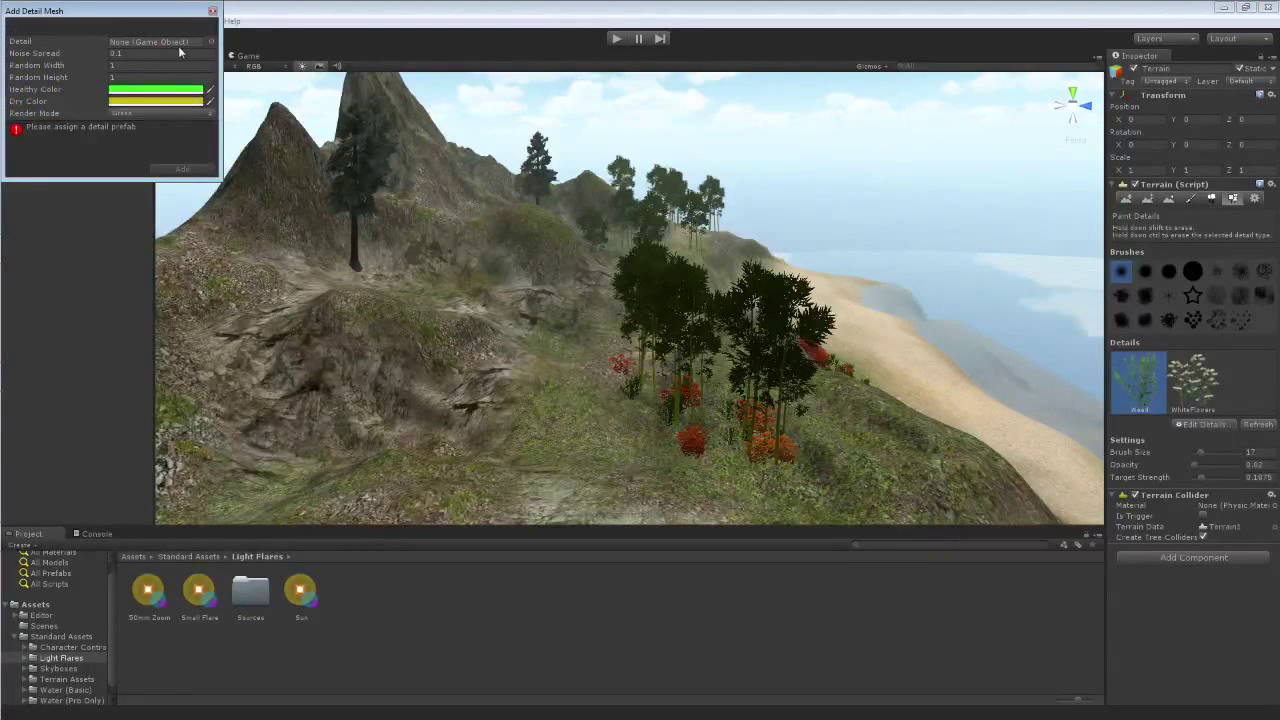
{"action": "left_click", "coordinate": [210, 41]}
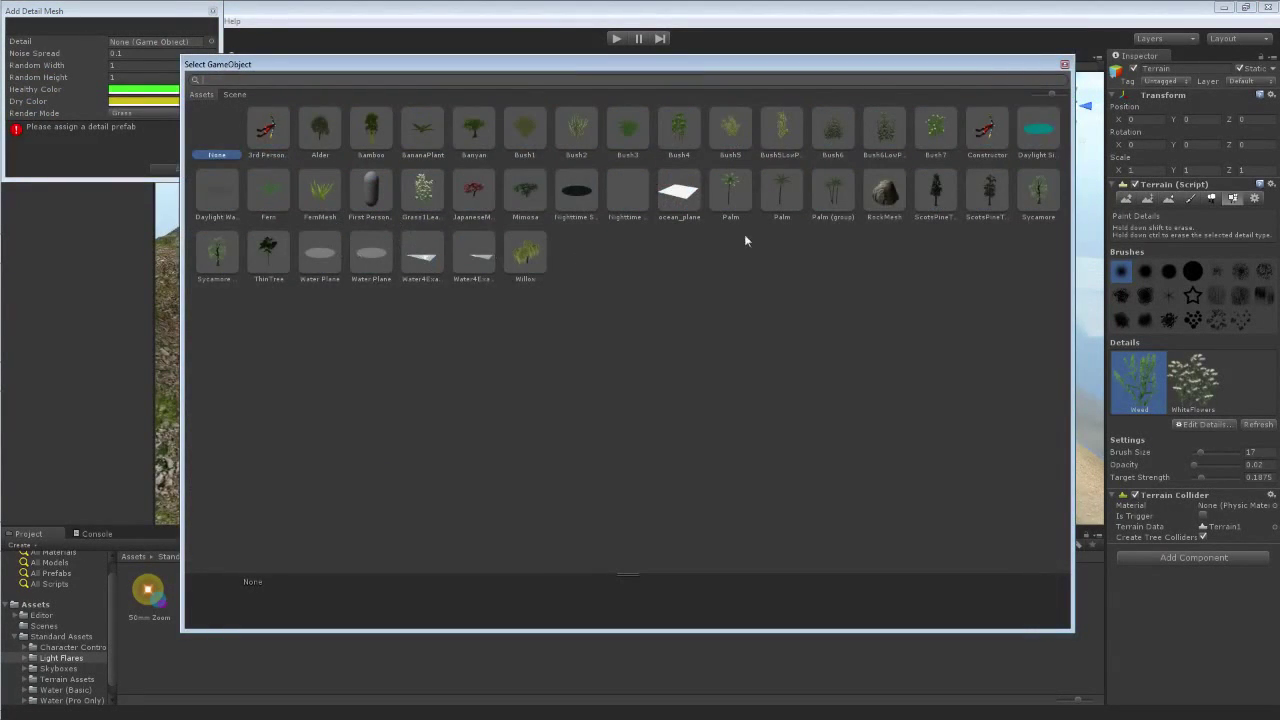
{"action": "left_click", "coordinate": [885, 195]}
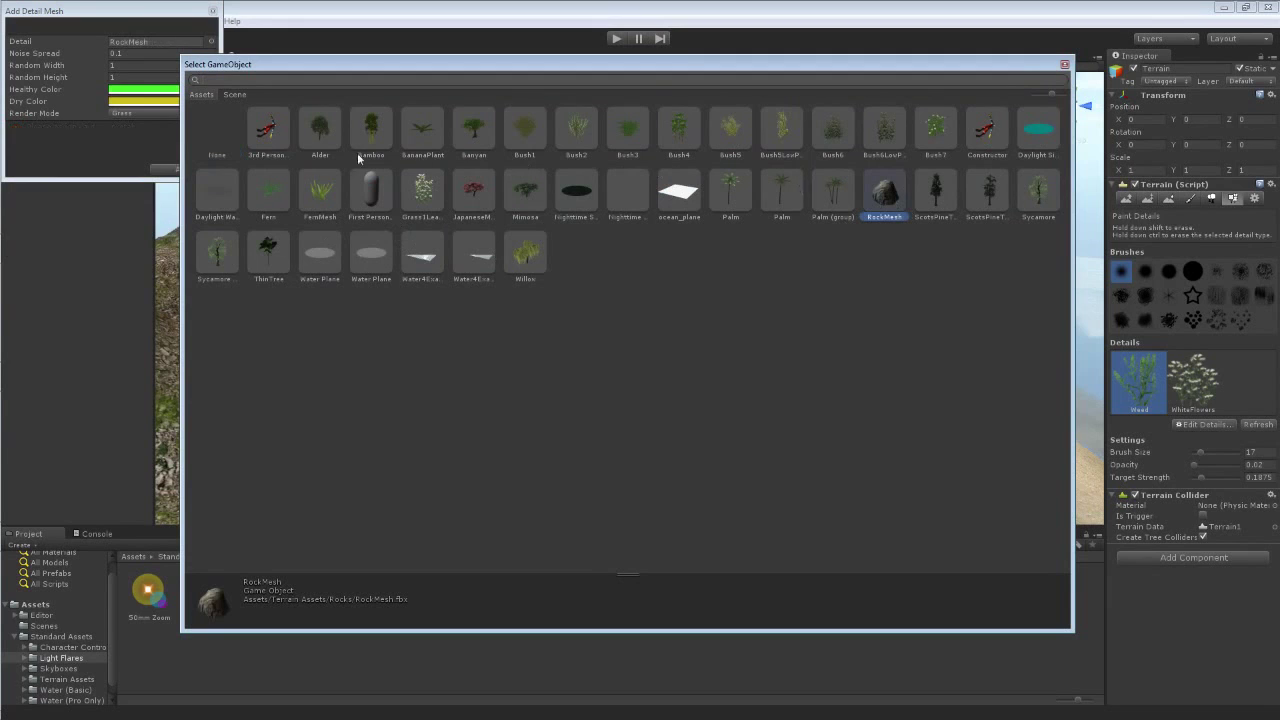
{"action": "double_click", "coordinate": [897, 192]}
{"action": "left_click", "coordinate": [184, 170]}
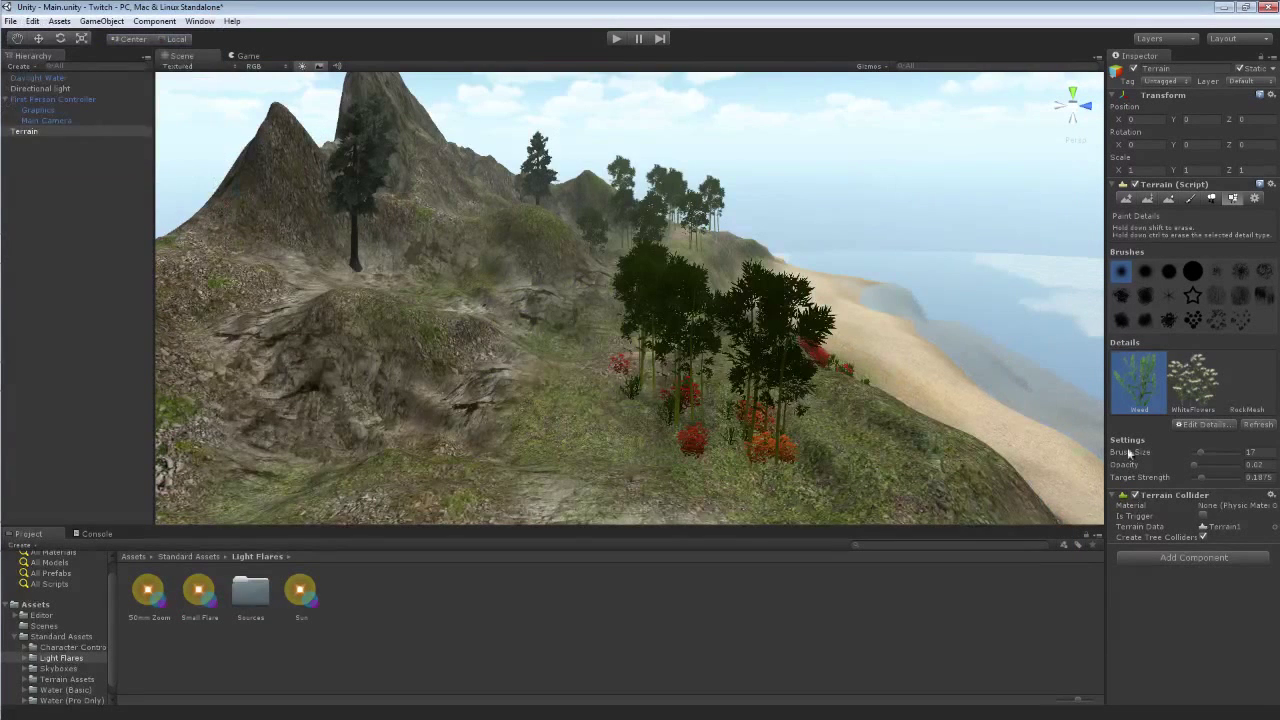
- Try painting the RockMesh detail along the grassy slope below the bamboo trees, and undo the stroke
{"action": "left_click", "coordinate": [1250, 382]}
{"action": "mouse_move", "coordinate": [572, 438]}
{"action": "left_mouse_down"}
{"action": "mouse_move", "coordinate": [628, 478]}
{"action": "mouse_move", "coordinate": [895, 495]}
{"action": "left_mouse_up"}
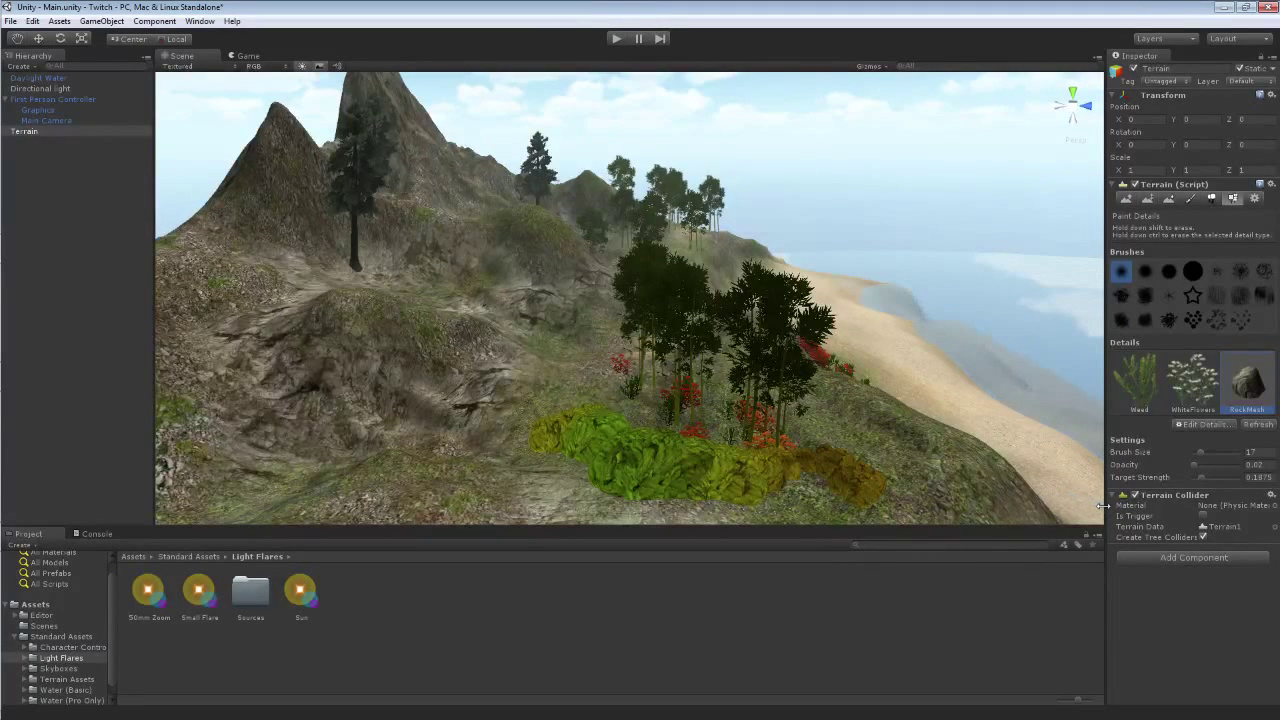
{"action": "key", "text": "ctrl+z"}
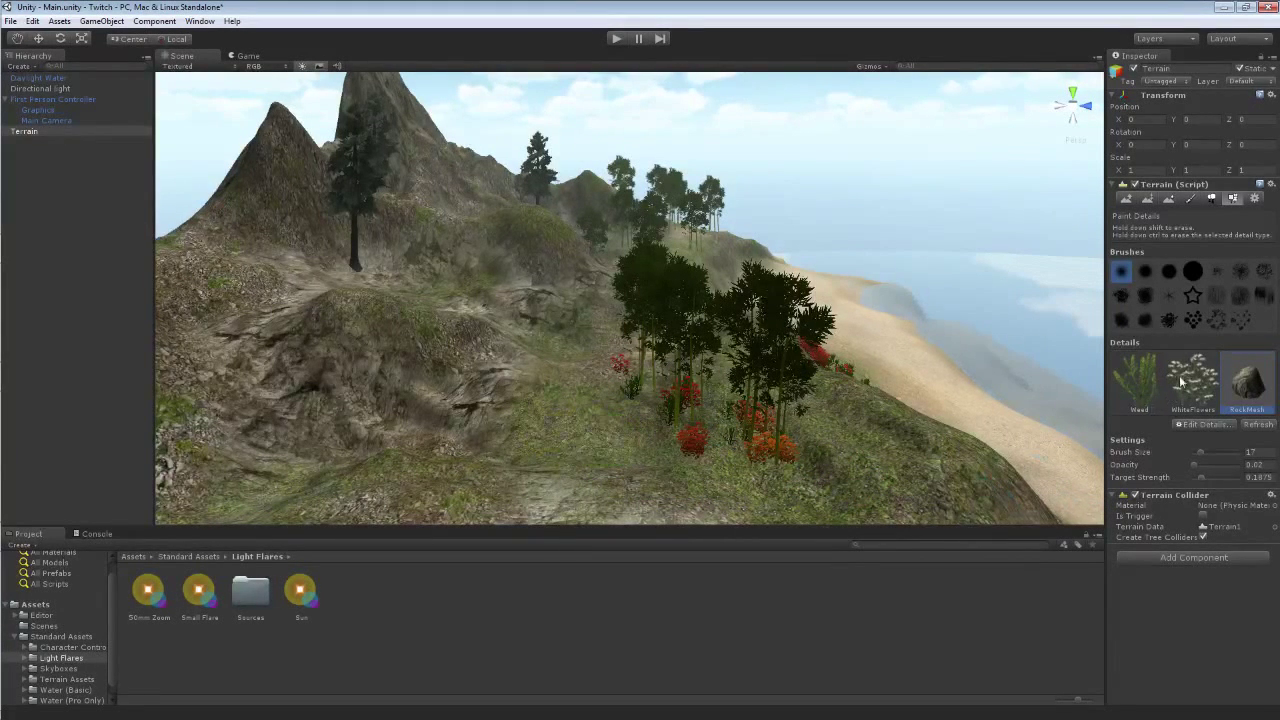
- Edit the RockMesh detail to use a light grey healthy color and a dark olive-grey dry color
{"action": "left_click", "coordinate": [1218, 426]}
{"action": "left_click", "coordinate": [1190, 449]}
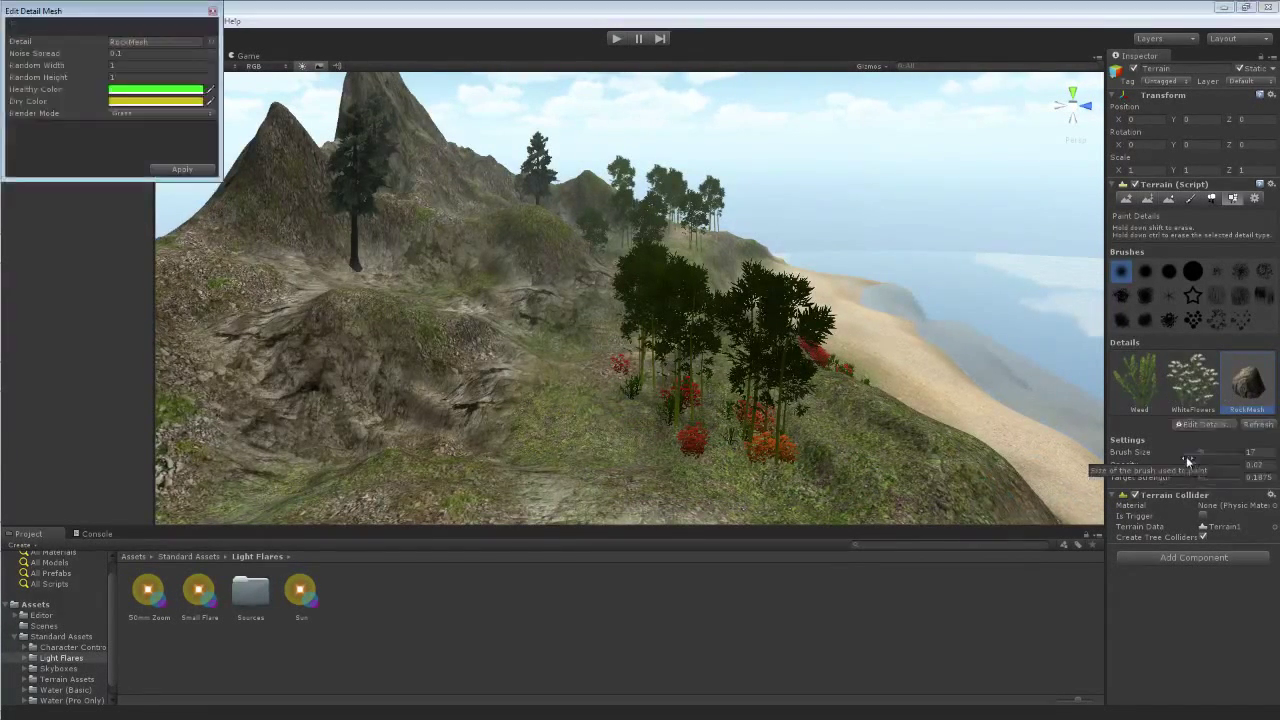
{"action": "left_click", "coordinate": [145, 92]}
{"action": "mouse_move", "coordinate": [56, 96]}
{"action": "left_mouse_down"}
{"action": "mouse_move", "coordinate": [4, 62]}
{"action": "mouse_move", "coordinate": [4, 89]}
{"action": "mouse_move", "coordinate": [4, 74]}
{"action": "left_mouse_up"}
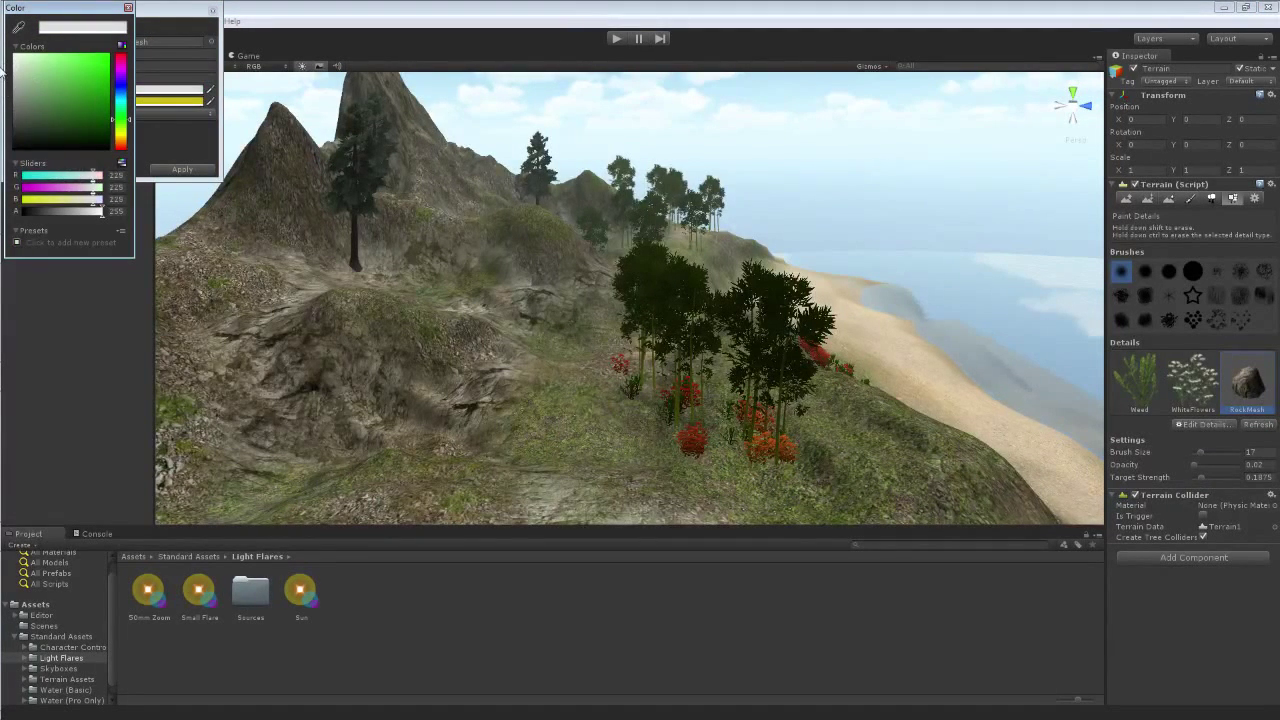
{"action": "left_click", "coordinate": [128, 8]}
{"action": "left_click", "coordinate": [136, 103]}
{"action": "mouse_move", "coordinate": [58, 108]}
{"action": "left_mouse_down"}
{"action": "mouse_move", "coordinate": [4, 136]}
{"action": "mouse_move", "coordinate": [9, 152]}
{"action": "mouse_move", "coordinate": [11, 120]}
{"action": "mouse_move", "coordinate": [43, 117]}
{"action": "left_mouse_up"}
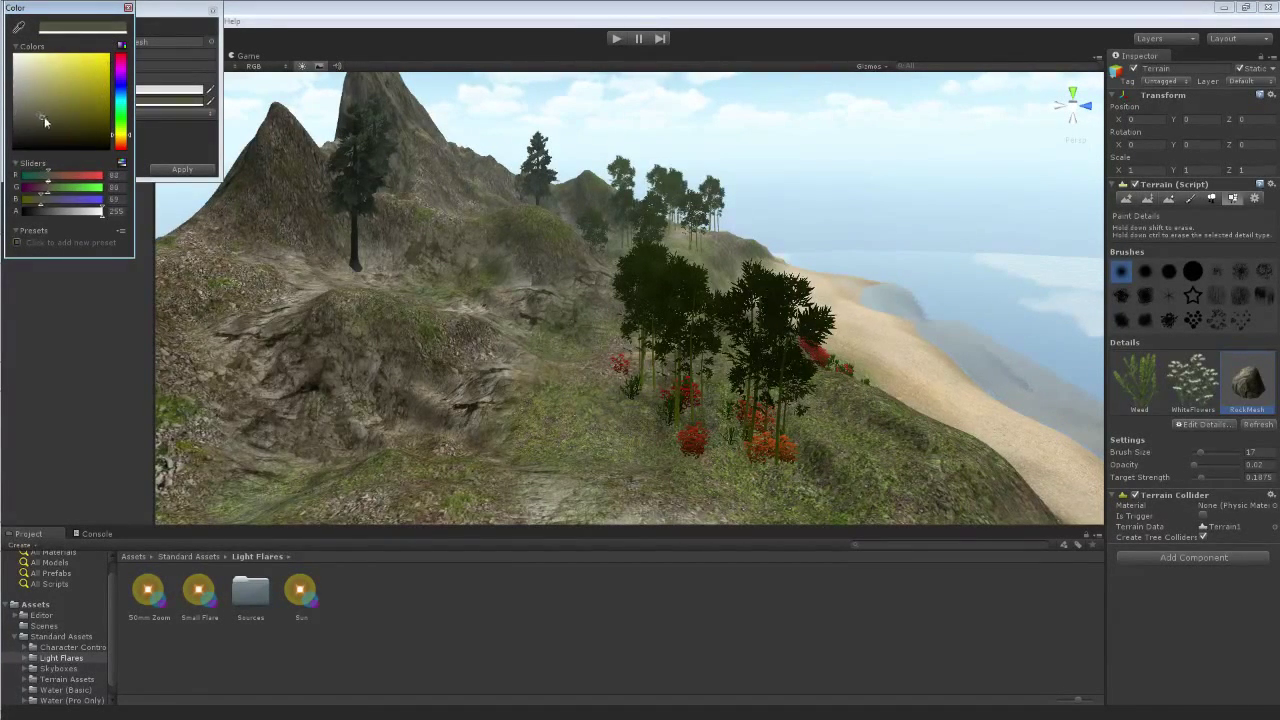
{"action": "left_click", "coordinate": [128, 9]}
{"action": "left_click", "coordinate": [196, 168]}
- Try painting the recolored RockMesh detail over the hillside and around the bamboo trees, and undo all the strokes
{"action": "mouse_move", "coordinate": [565, 448]}
{"action": "left_mouse_down"}
{"action": "mouse_move", "coordinate": [775, 465]}
{"action": "mouse_move", "coordinate": [895, 400]}
{"action": "mouse_move", "coordinate": [810, 378]}
{"action": "left_mouse_up"}
{"action": "mouse_move", "coordinate": [540, 278]}
{"action": "left_mouse_down"}
{"action": "mouse_move", "coordinate": [304, 311]}
{"action": "mouse_move", "coordinate": [340, 520]}
{"action": "mouse_move", "coordinate": [502, 303]}
{"action": "mouse_move", "coordinate": [610, 445]}
{"action": "mouse_move", "coordinate": [587, 345]}
{"action": "left_mouse_up"}
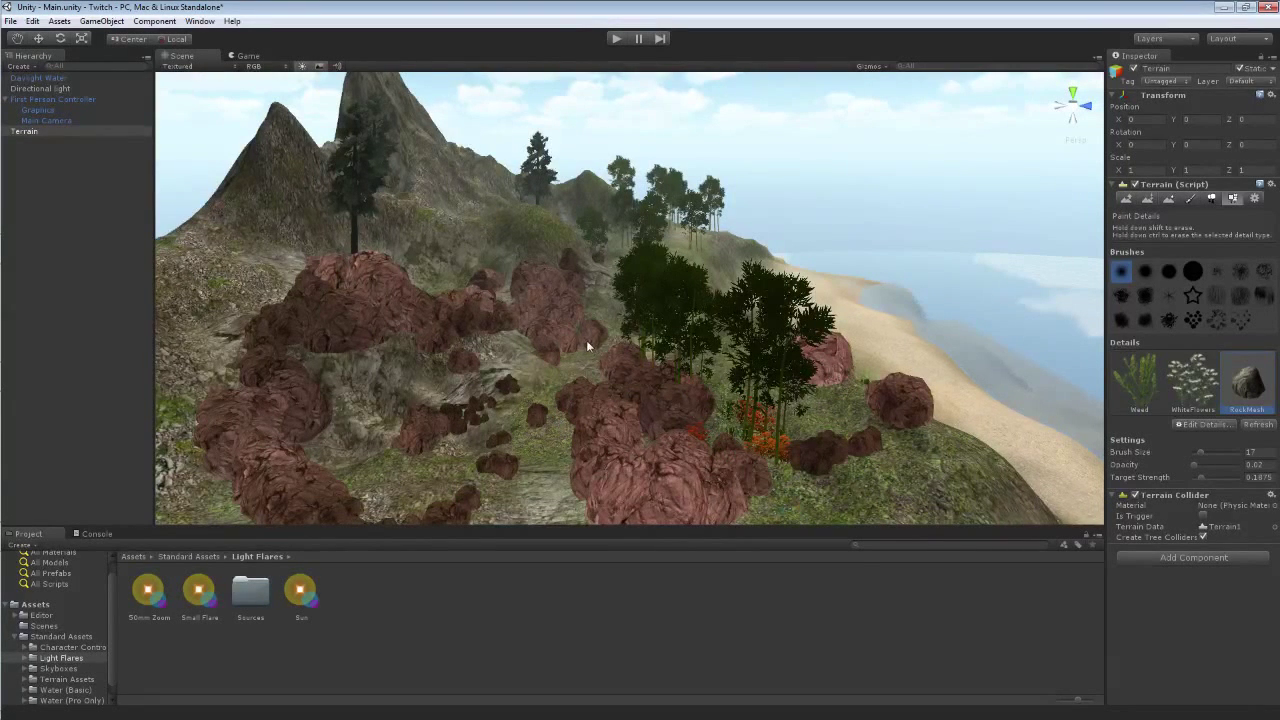
{"action": "key", "text": "ctrl+z"}
{"action": "key", "text": "ctrl+z"}
{"action": "key", "text": "ctrl+z"}
{"action": "key", "text": "ctrl+z"}
{"action": "key", "text": "ctrl+z"}
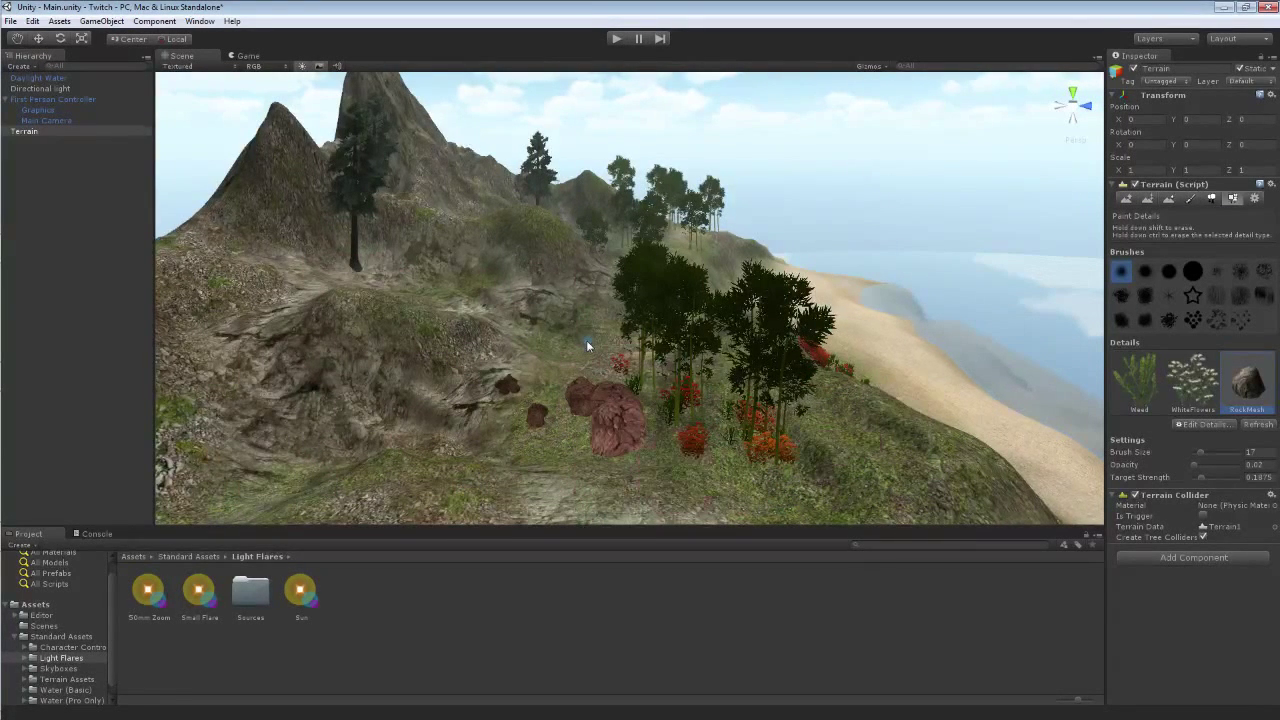
{"action": "key", "text": "ctrl+z"}
{"action": "key", "text": "ctrl+z"}
{"action": "key", "text": "ctrl+z"}
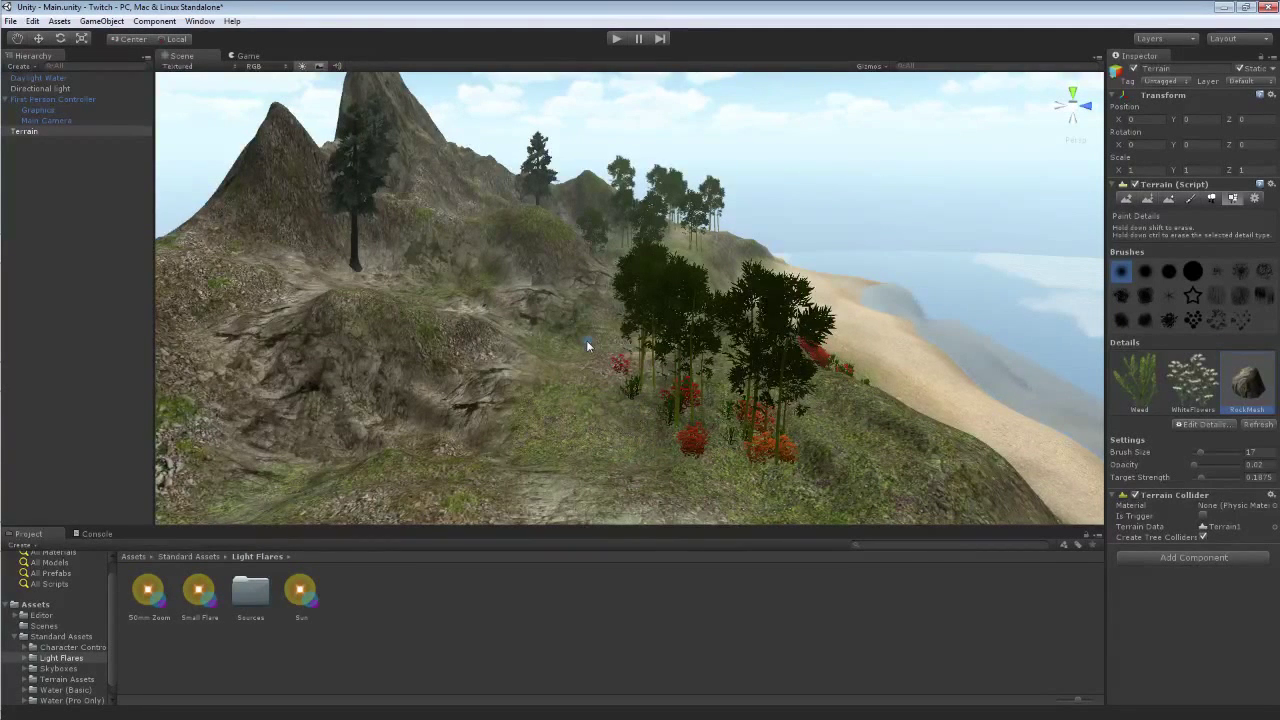